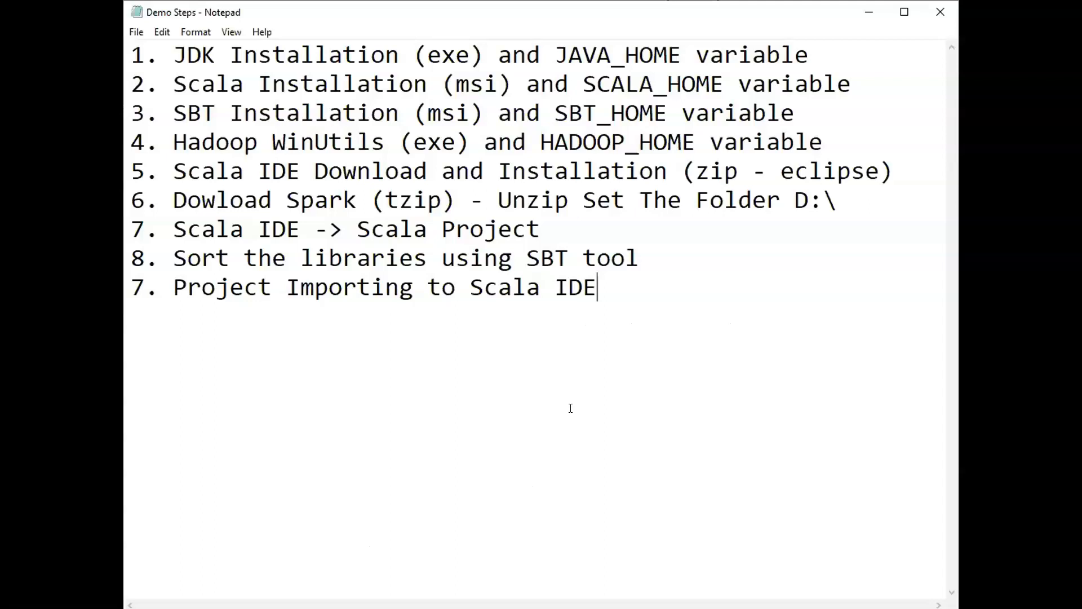
# Insert the path C:\Program Files\Java\jdk1.8.0_191 on a new line below the JDK installation item
pyautogui.click(523, 397)
pyautogui.hotkey('alt', 'Tab')
pyautogui.click(816, 52)
pyautogui.press('Return')
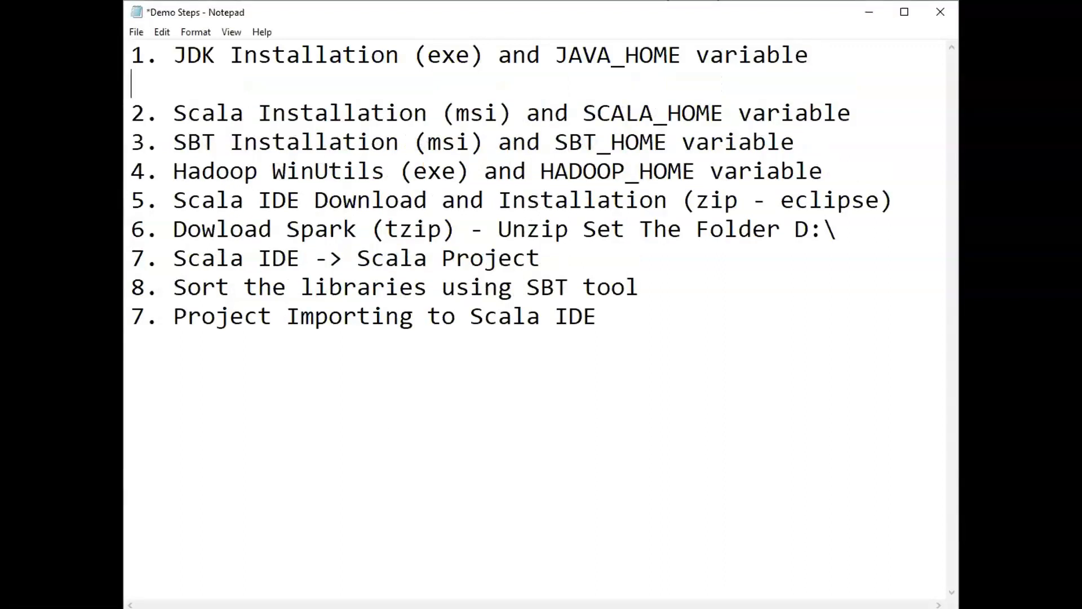
pyautogui.write('C:\\Program Files\\Java\\jdk1.8.0_191')
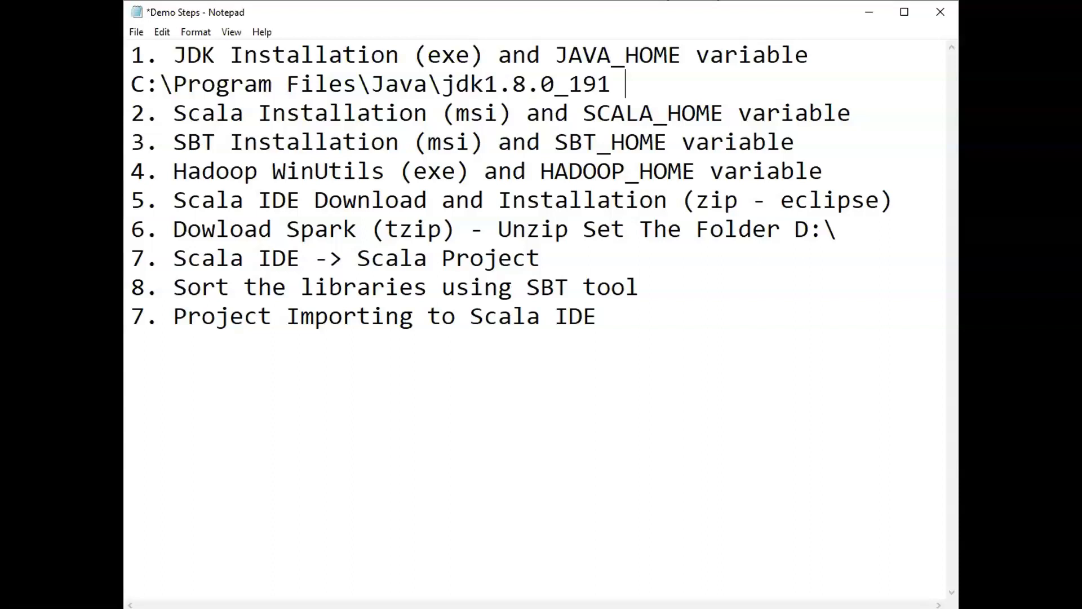
pyautogui.hotkey('alt', 'Tab')
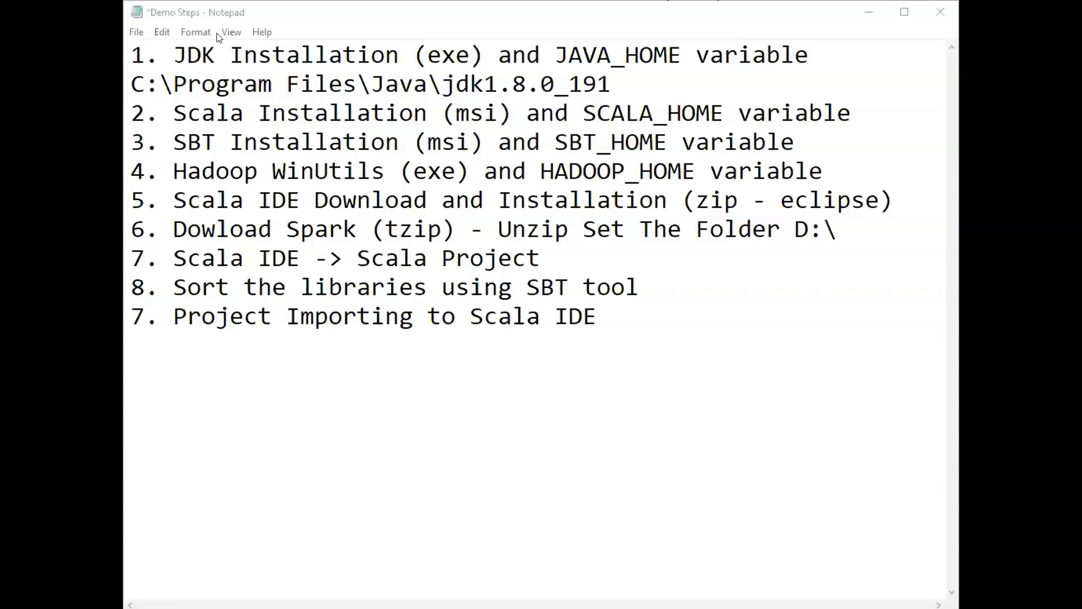
# Add the heading "Own Machine - Windows" on a new line above the first list item
pyautogui.click(133, 55)
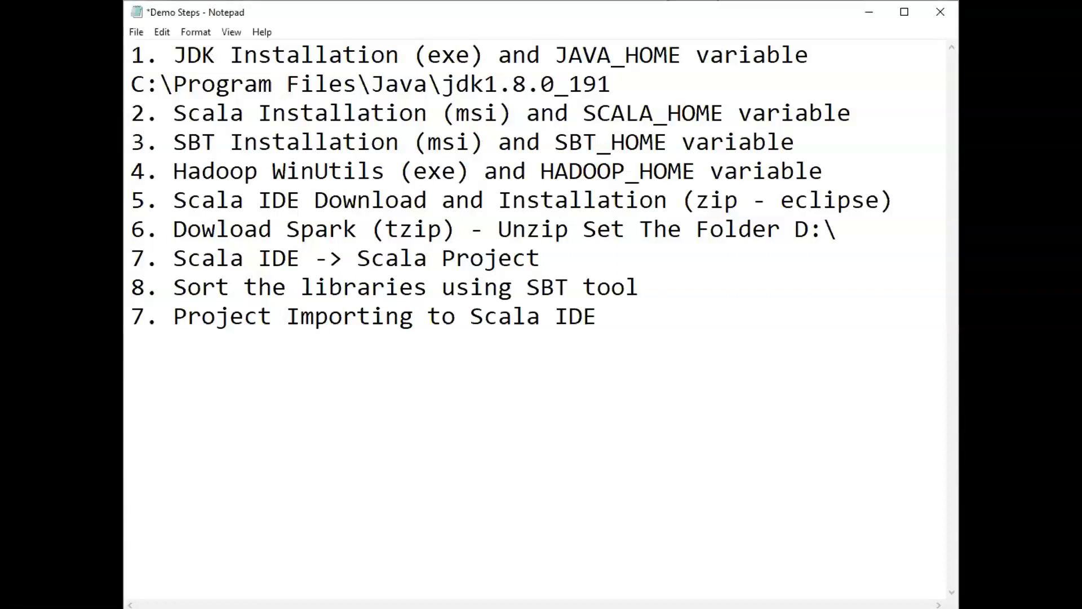
pyautogui.press('Return')
pyautogui.press('Up')
pyautogui.write('O')
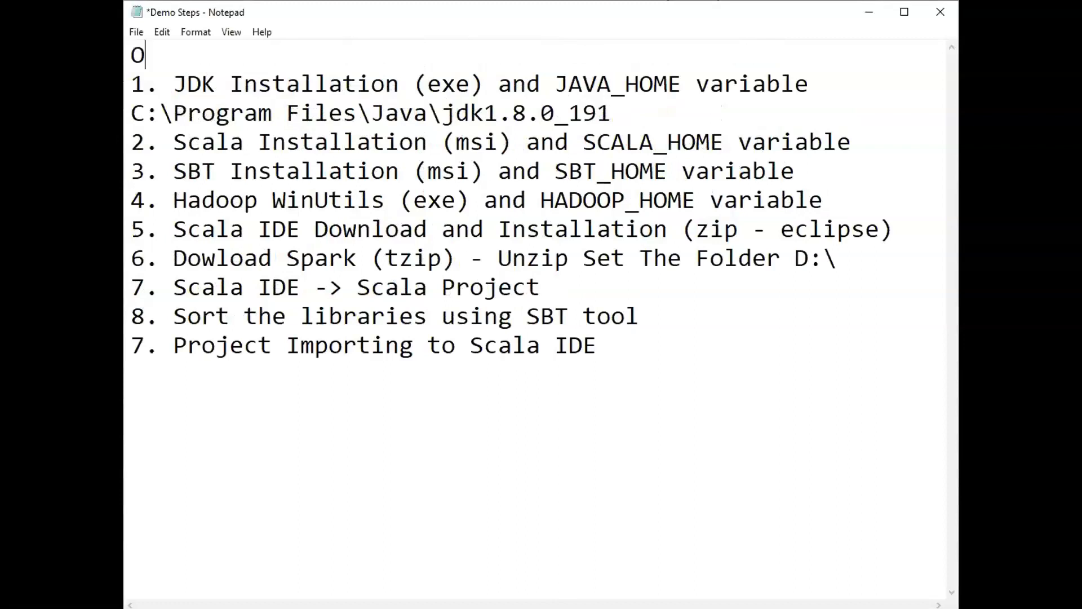
pyautogui.write('wn Machine - ')
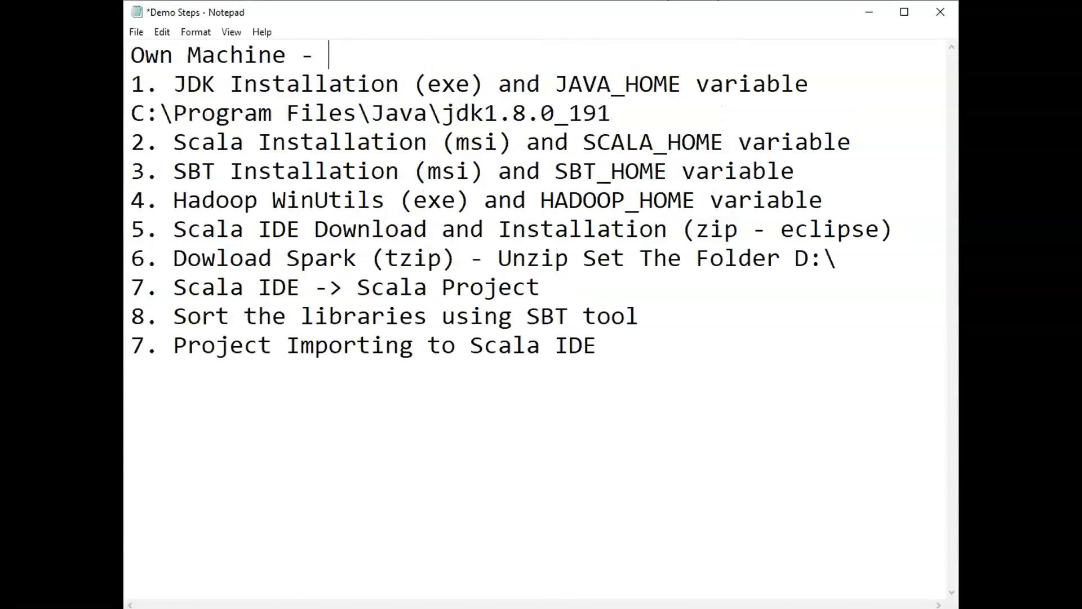
pyautogui.write('Windows')
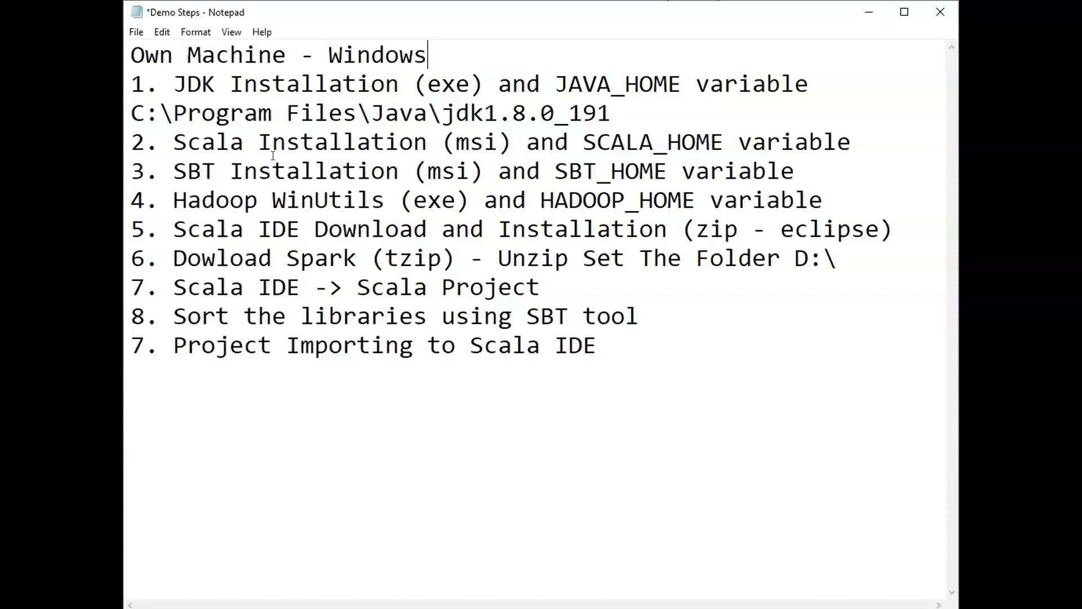
# Move the "Scala IDE Download and Installation" line directly below the Scala installation item
pyautogui.moveTo(896, 221); pyautogui.dragTo(130, 231)
pyautogui.hotkey('ctrl', 'c')
pyautogui.press('BackSpace')
pyautogui.click(854, 142)
pyautogui.press('Return')
pyautogui.hotkey('ctrl', 'v')
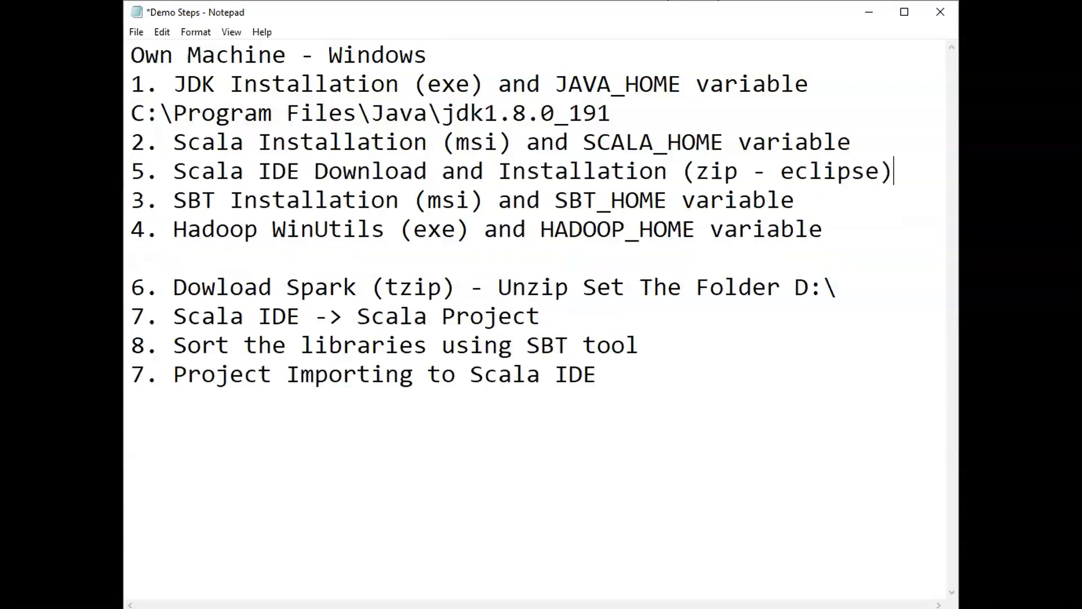
# Renumber the Scala IDE, SBT and Hadoop WinUtils items as 3, 4 and 5
pyautogui.press('Home')
pyautogui.press('Delete')
pyautogui.write('3')
pyautogui.press('Down')
pyautogui.press('Home')
pyautogui.press('Delete')
pyautogui.write('4')
pyautogui.press('Down')
pyautogui.press('Home')
pyautogui.press('Delete')
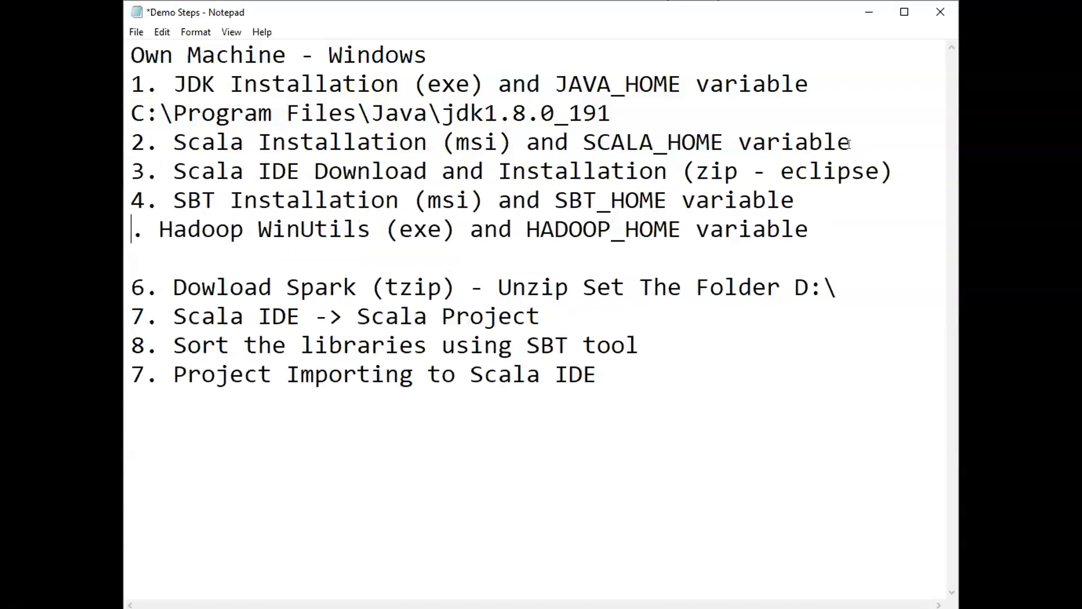
pyautogui.write('5')
# Remove the blank line between the Hadoop WinUtils and Spark download items
pyautogui.press('Down')
pyautogui.press('Delete')
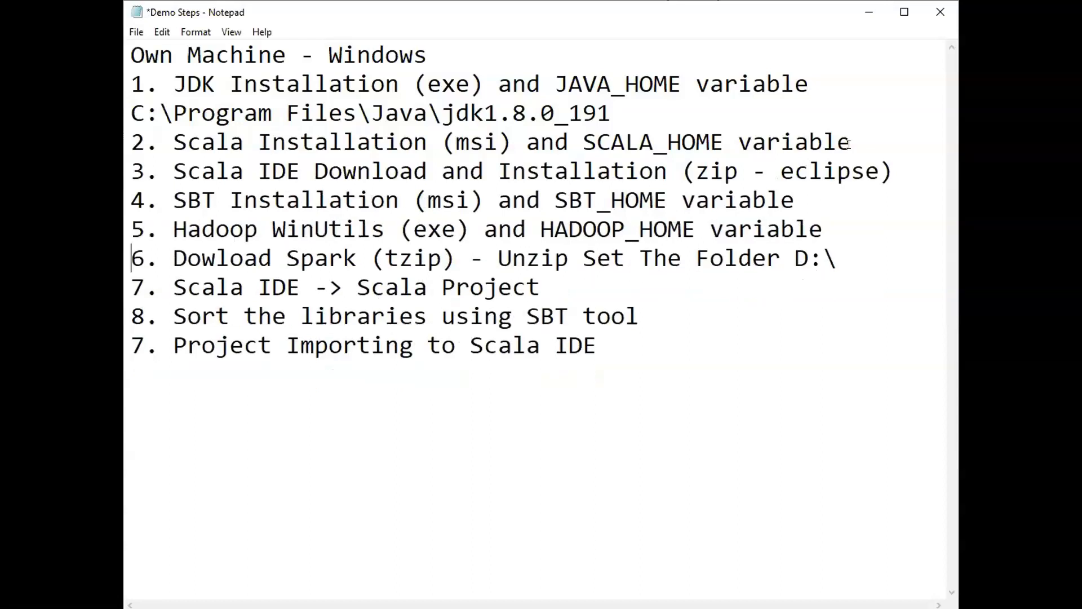
pyautogui.press('Up')
pyautogui.press('Down')
pyautogui.click(289, 145)
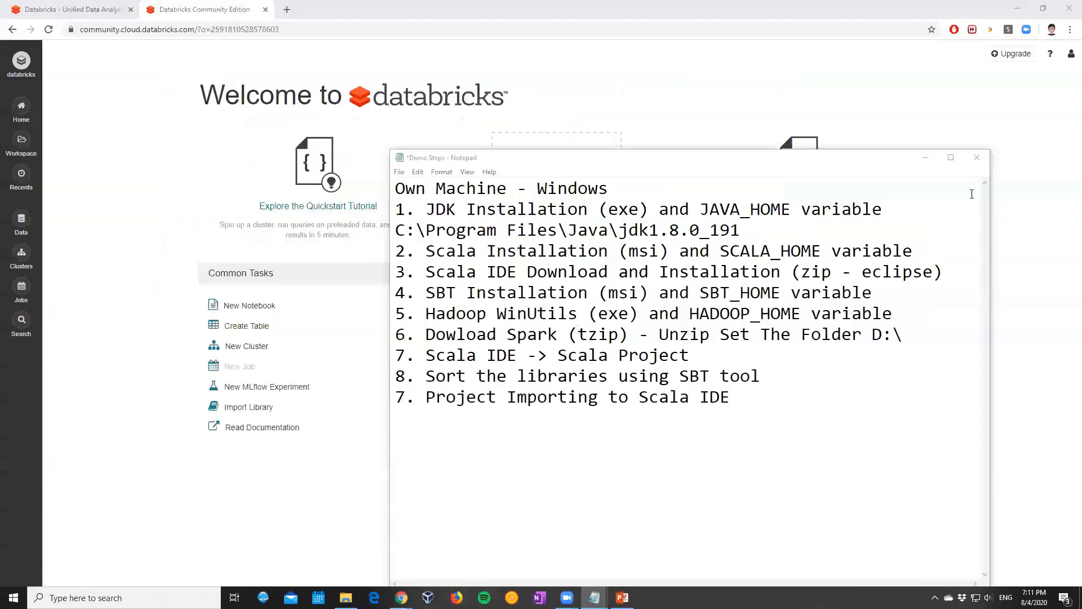
# Minimize the Databricks browser and presentation windows, and open a new maximized Google Chrome window
pyautogui.click(1018, 8)
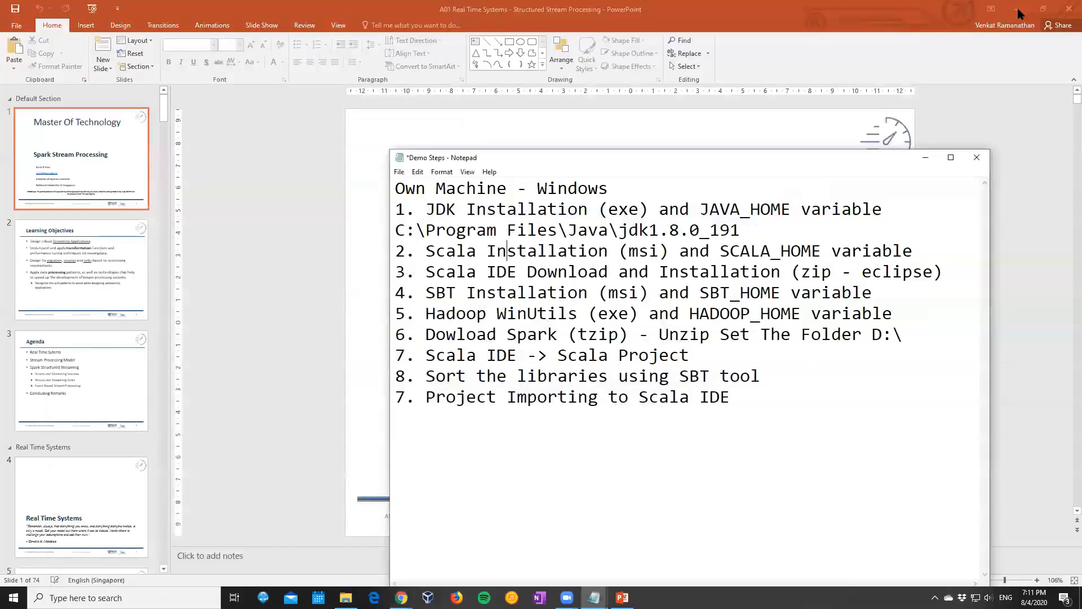
pyautogui.click(1019, 11)
pyautogui.click(1017, 9)
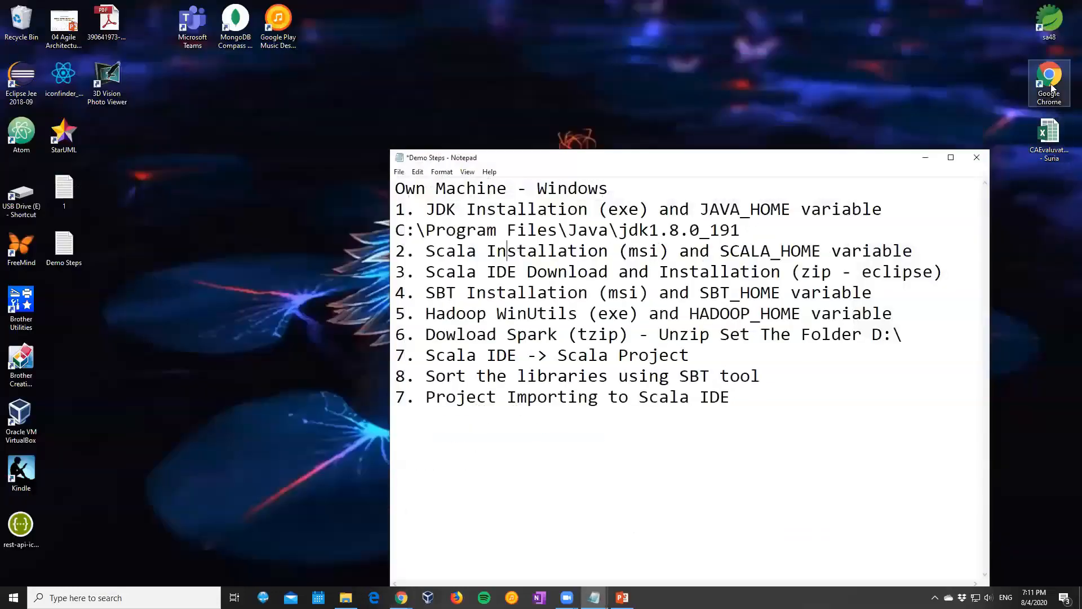
pyautogui.doubleClick(1051, 87)
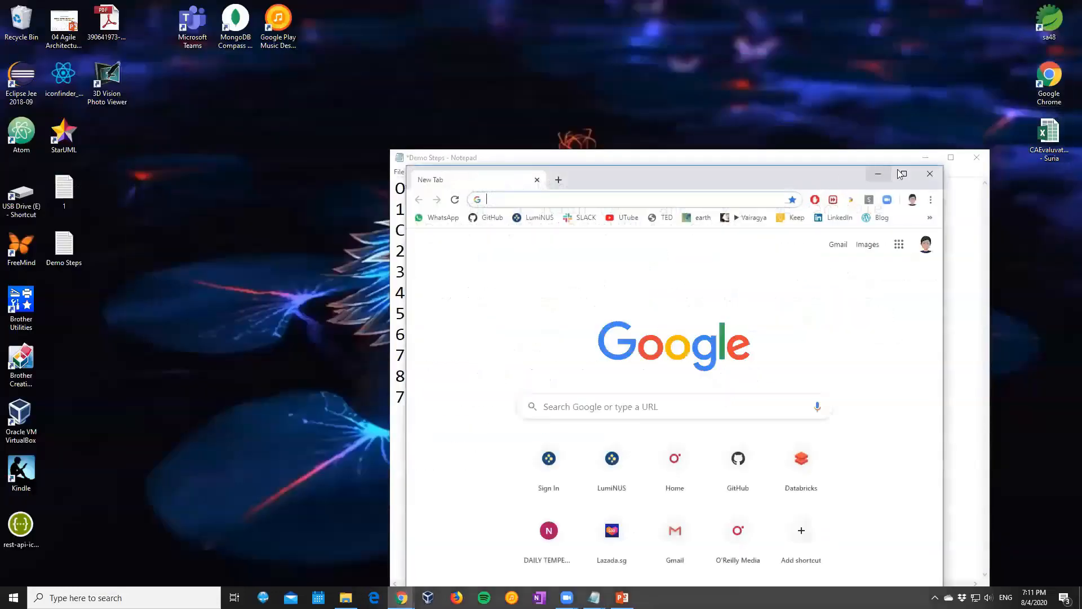
pyautogui.click(904, 173)
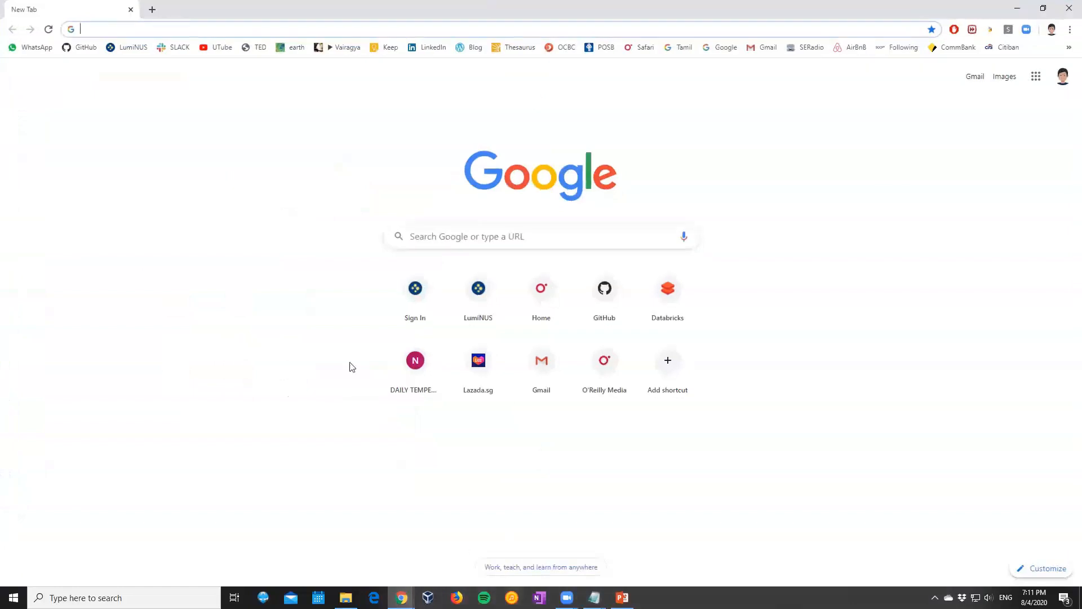
# Bring the Demo Steps notes to the front to check the Scala installation item
pyautogui.click(595, 598)
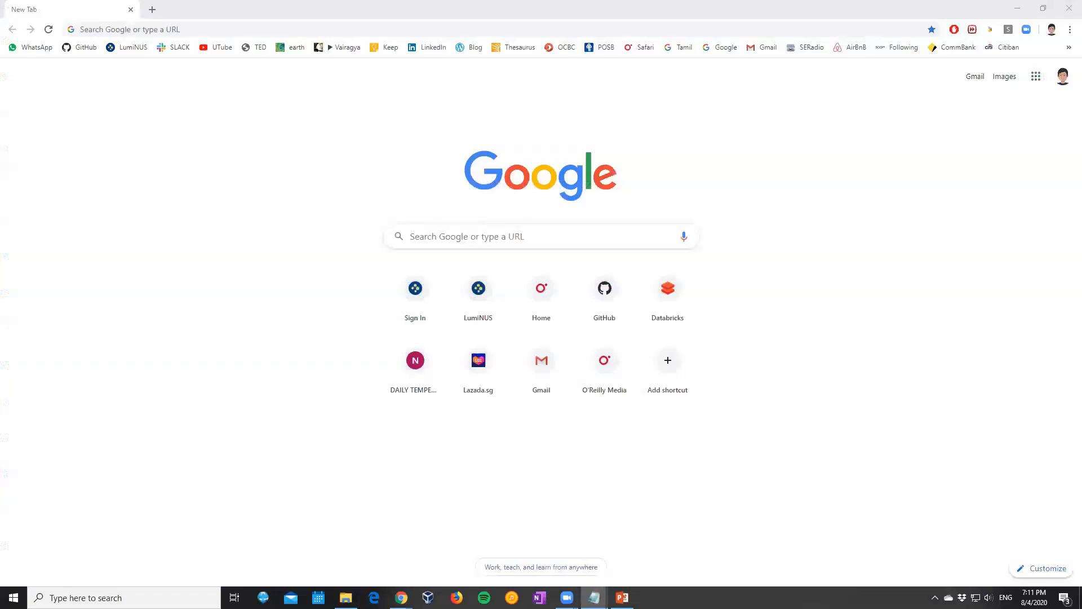
pyautogui.moveTo(595, 598)
pyautogui.click(633, 553)
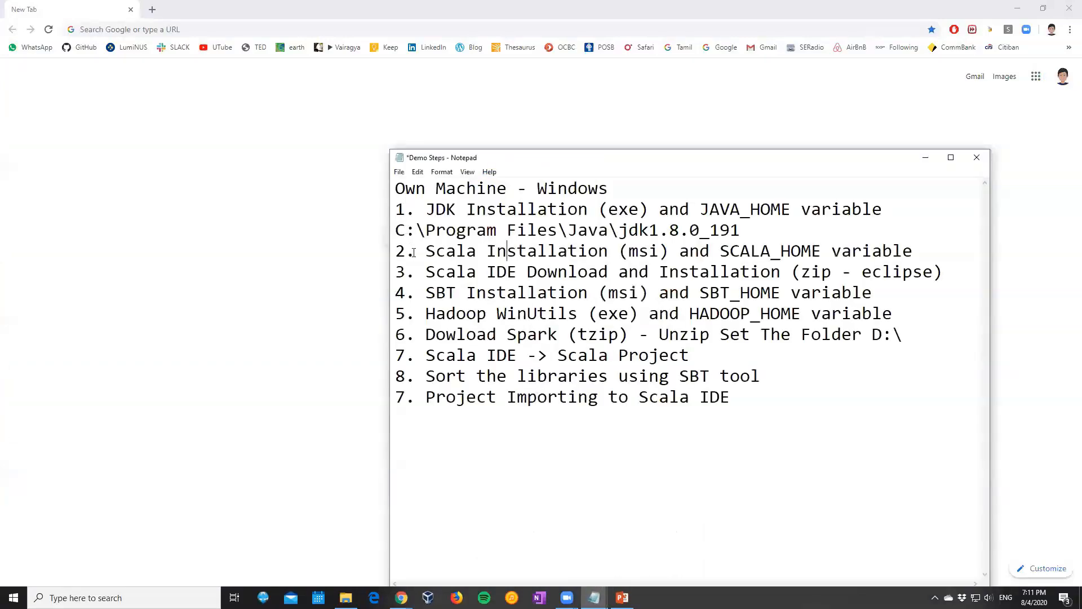
# Search Chrome for "scala download msi" and open the official scala-lang.org download page
pyautogui.click(219, 29)
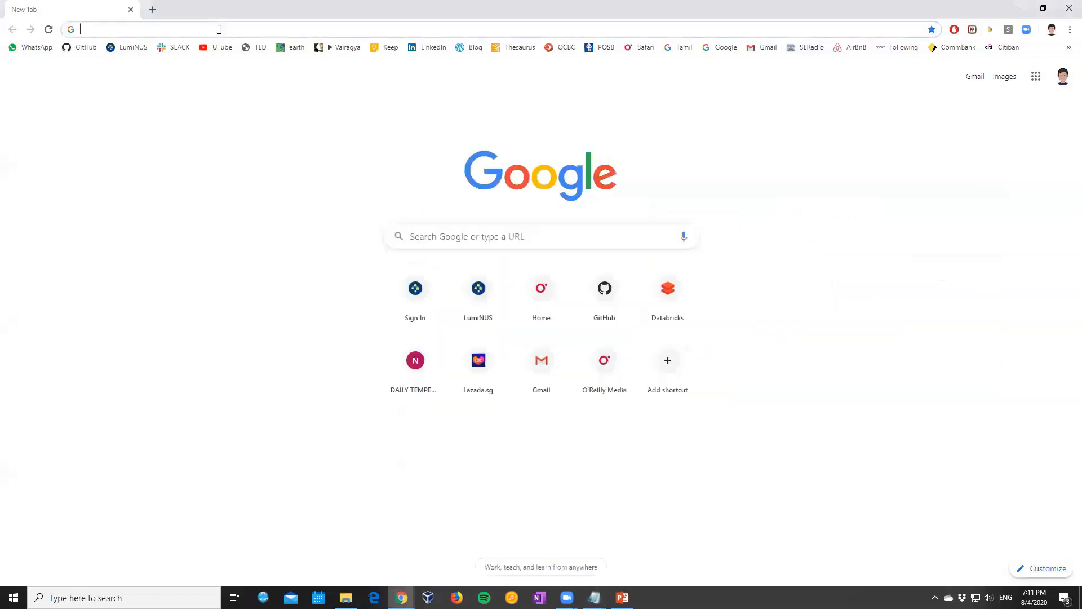
pyautogui.write('scala downloa')
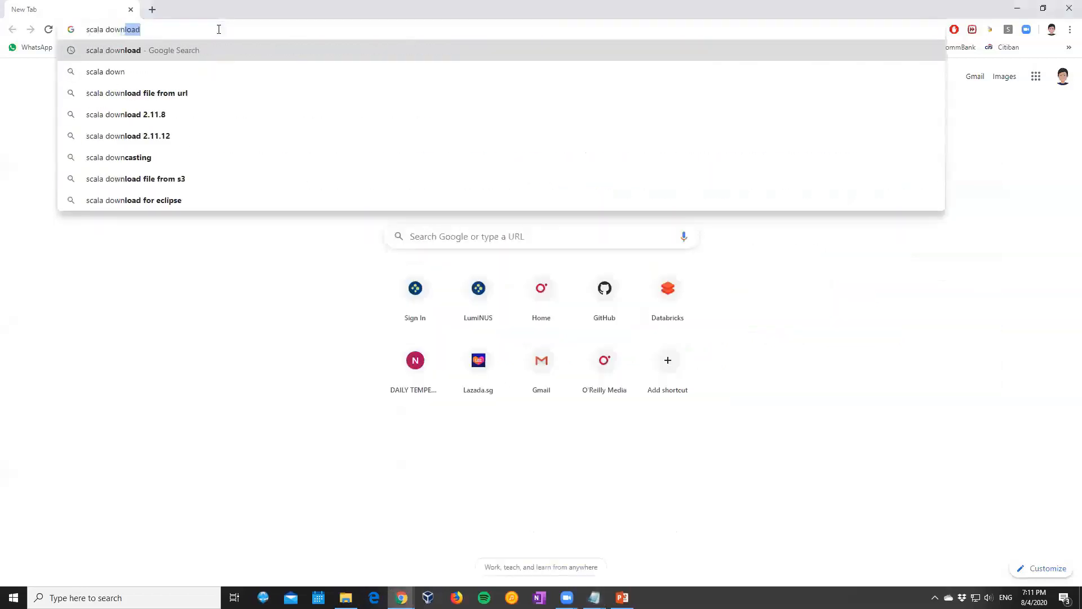
pyautogui.write('d msi')
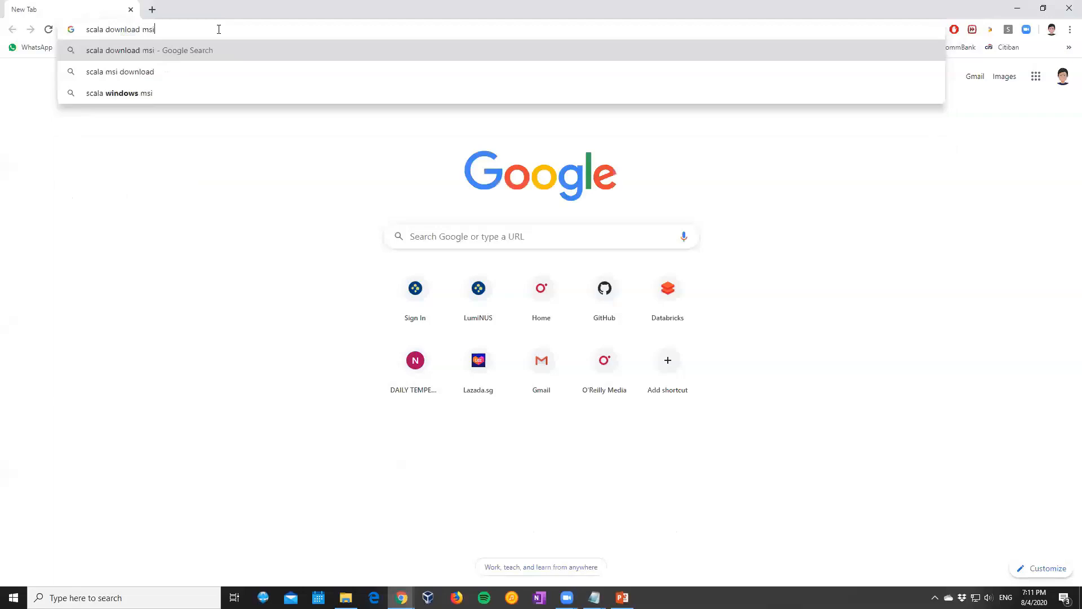
pyautogui.press('Return')
pyautogui.click(145, 160)
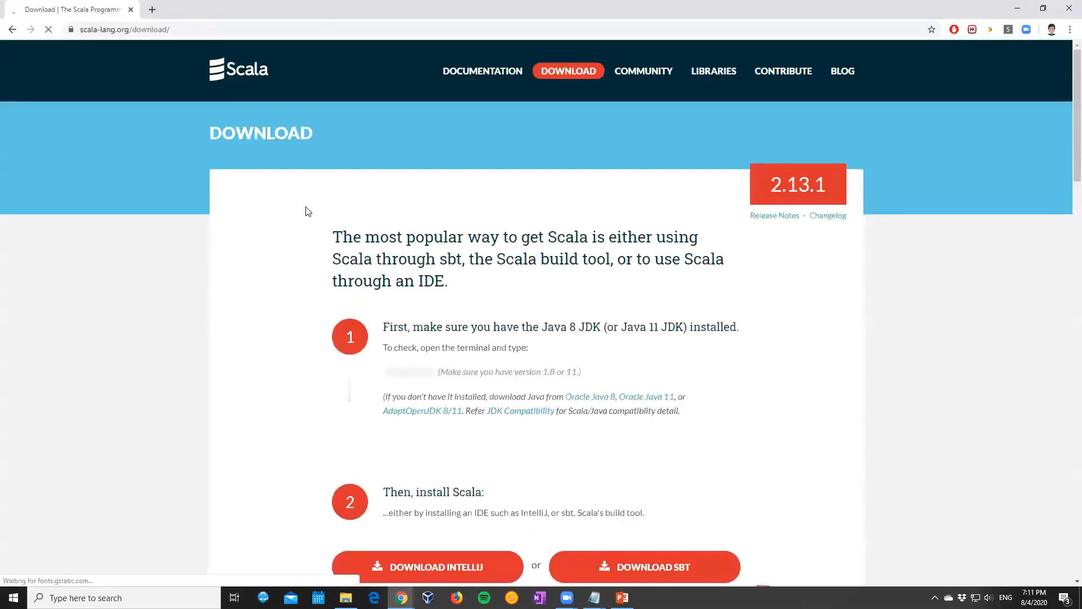
# Check the Windows installer offered for Scala 2.13.1 on the download page and cancel saving it
pyautogui.scroll(-3, 321, 234)
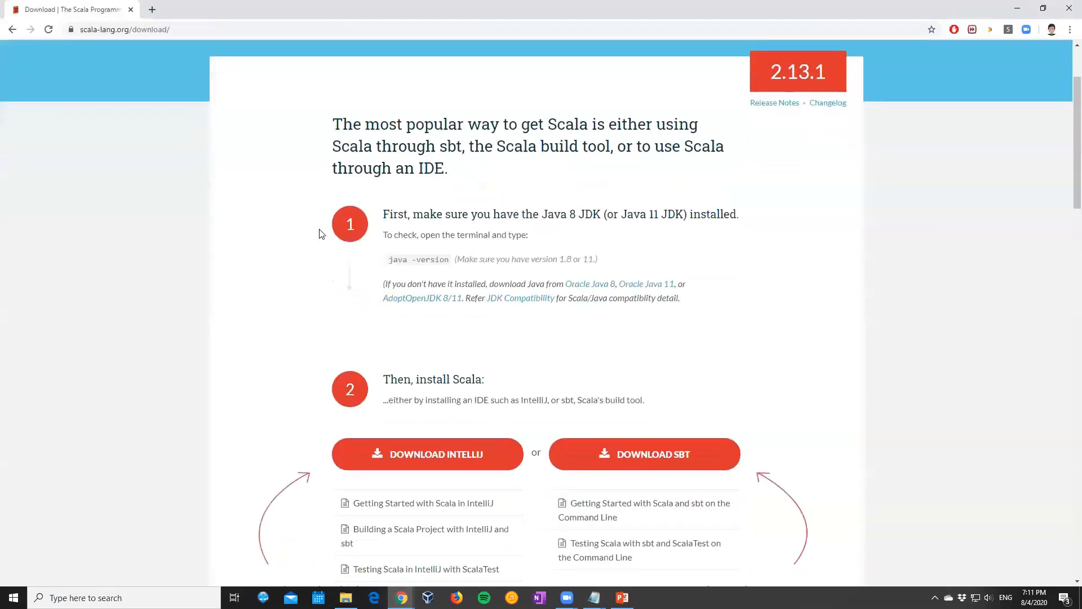
pyautogui.scroll(1, 321, 233)
pyautogui.scroll(2, 321, 233)
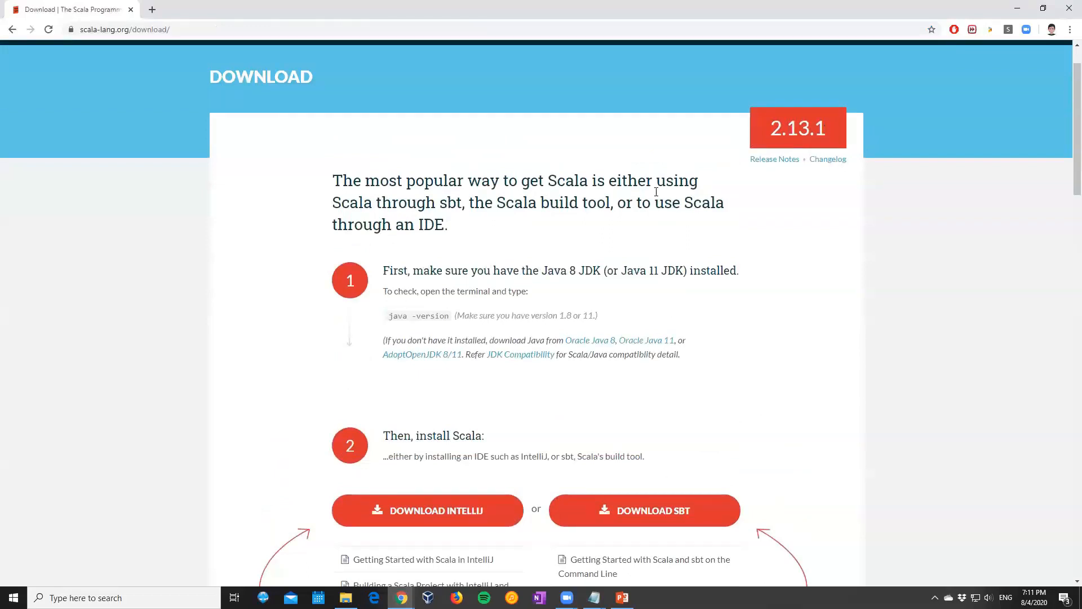
pyautogui.scroll(-8, 658, 197)
pyautogui.scroll(-2, 657, 198)
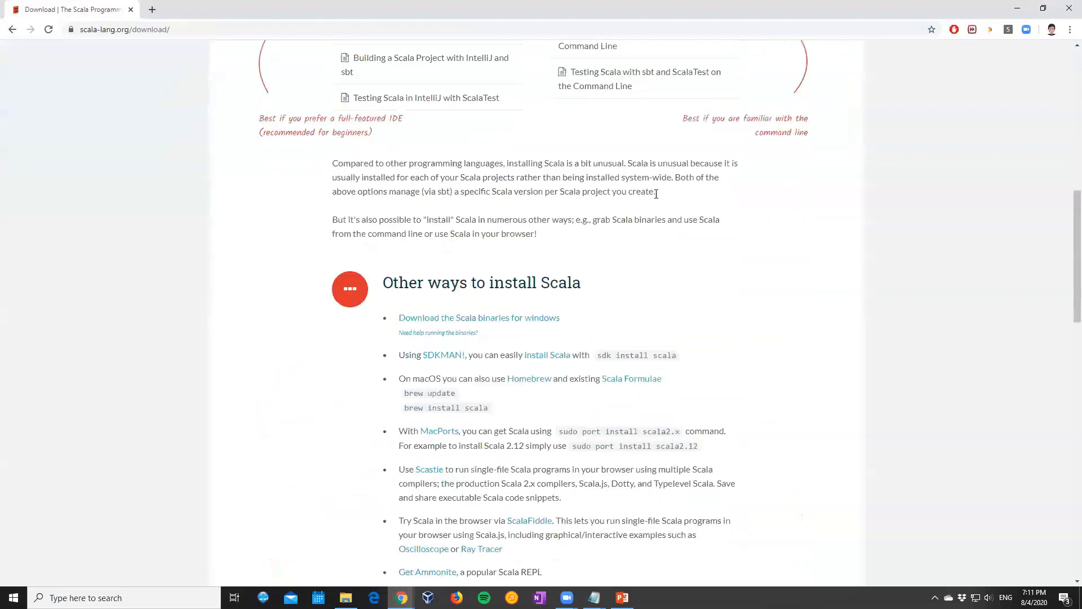
pyautogui.click(471, 285)
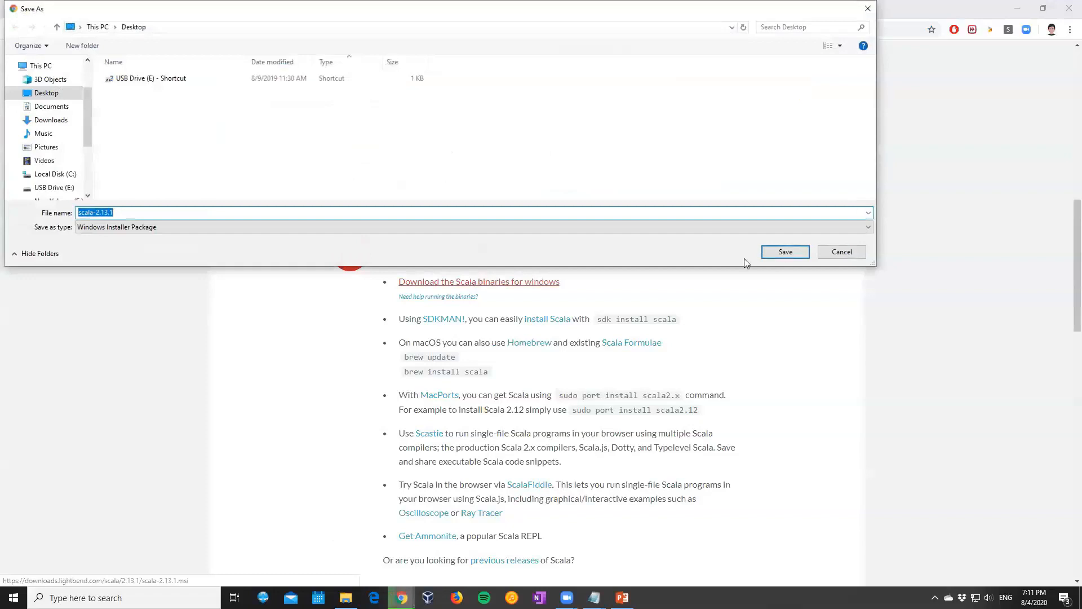
pyautogui.click(842, 252)
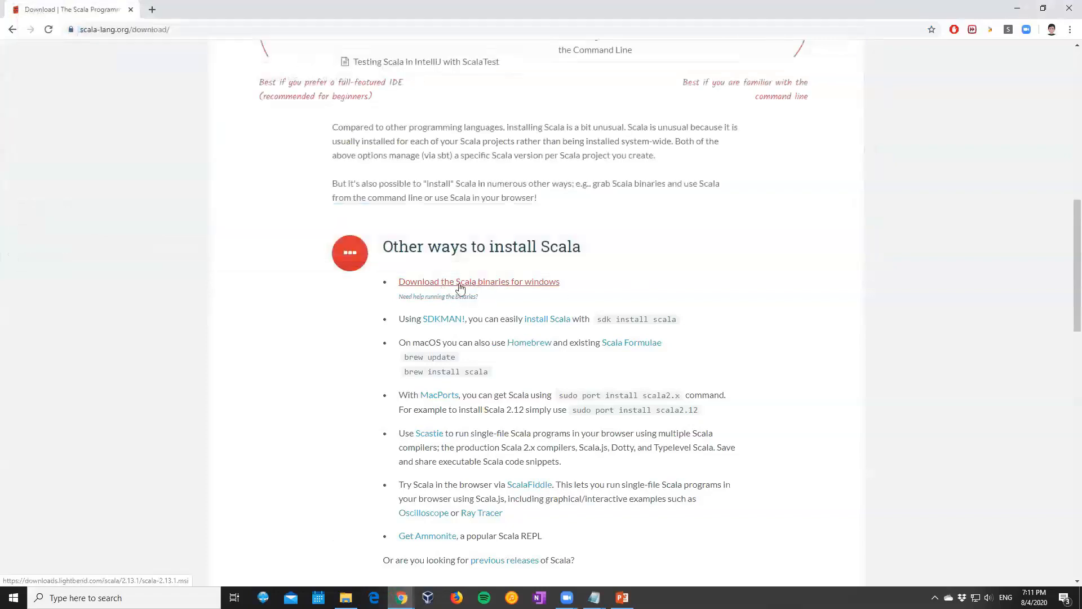
# Go to the archive of previous Scala releases and open the Scala 2.12.11 page
pyautogui.scroll(-2, 488, 283)
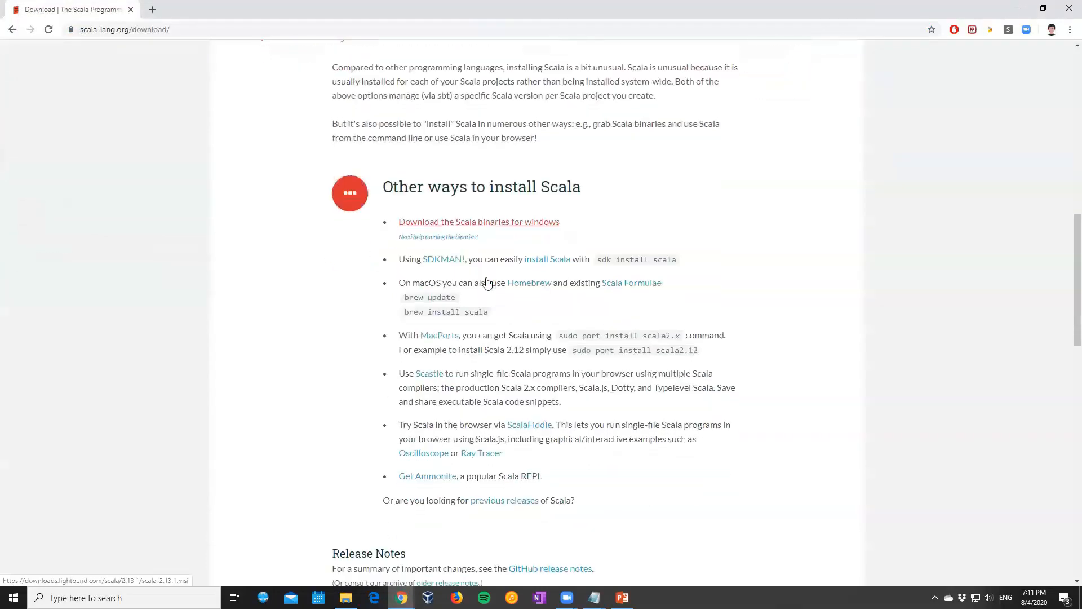
pyautogui.click(511, 452)
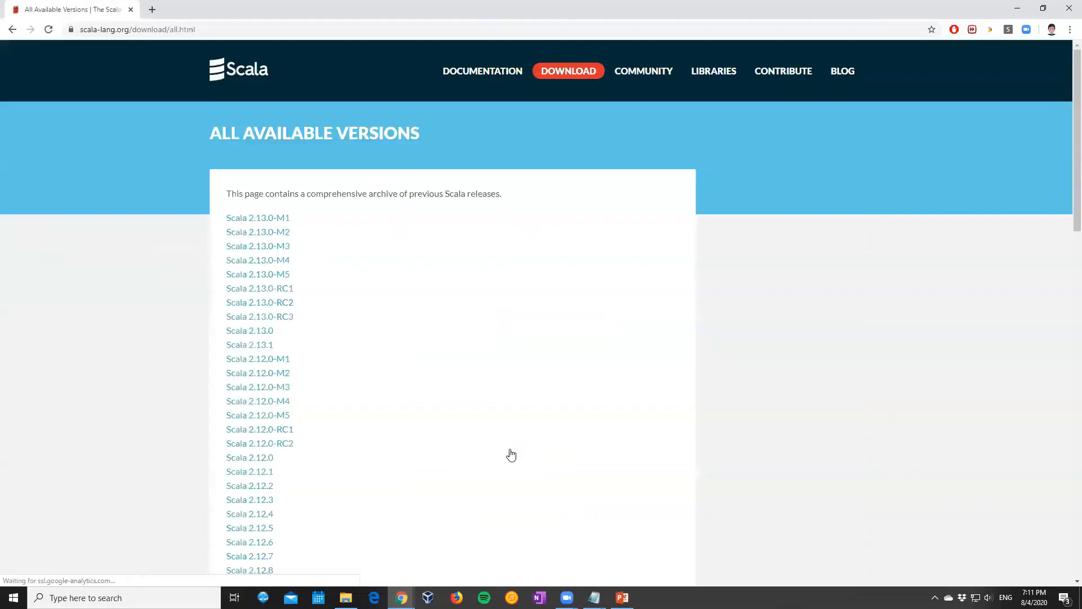
pyautogui.scroll(-1, 363, 242)
pyautogui.scroll(-3, 362, 243)
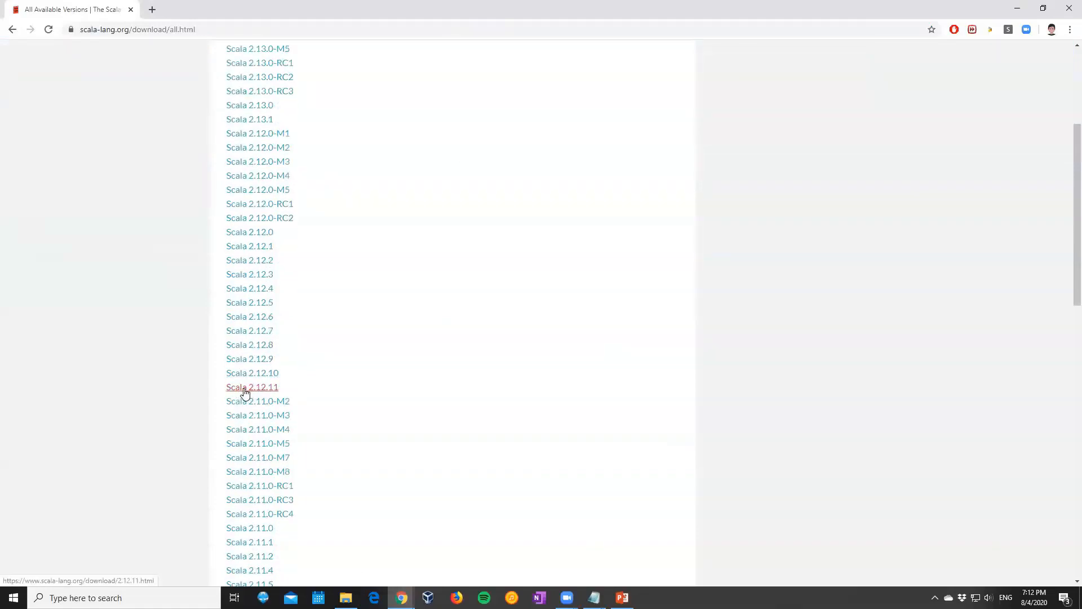
pyautogui.scroll(-1, 344, 362)
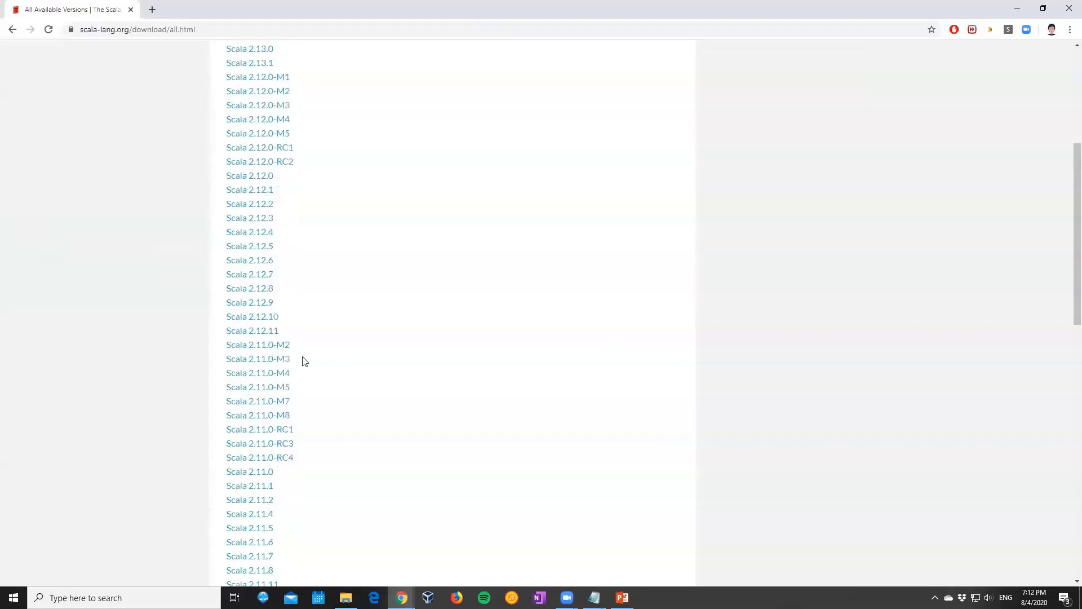
pyautogui.click(255, 332)
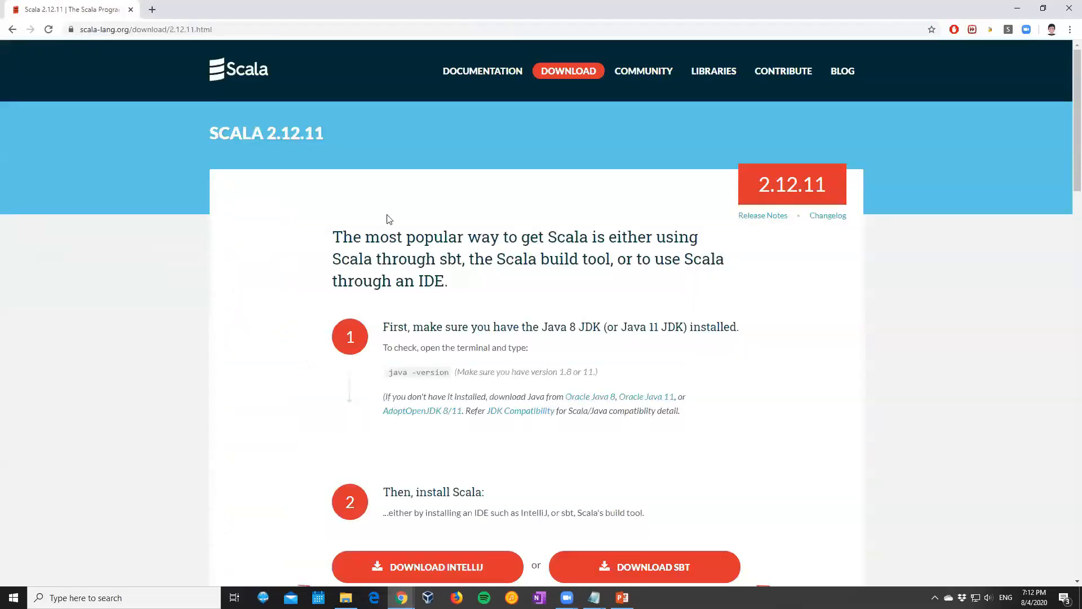
# Check the Windows installer offered for Scala 2.12.11, cancel saving it, and return to the previous page
pyautogui.scroll(-2, 389, 219)
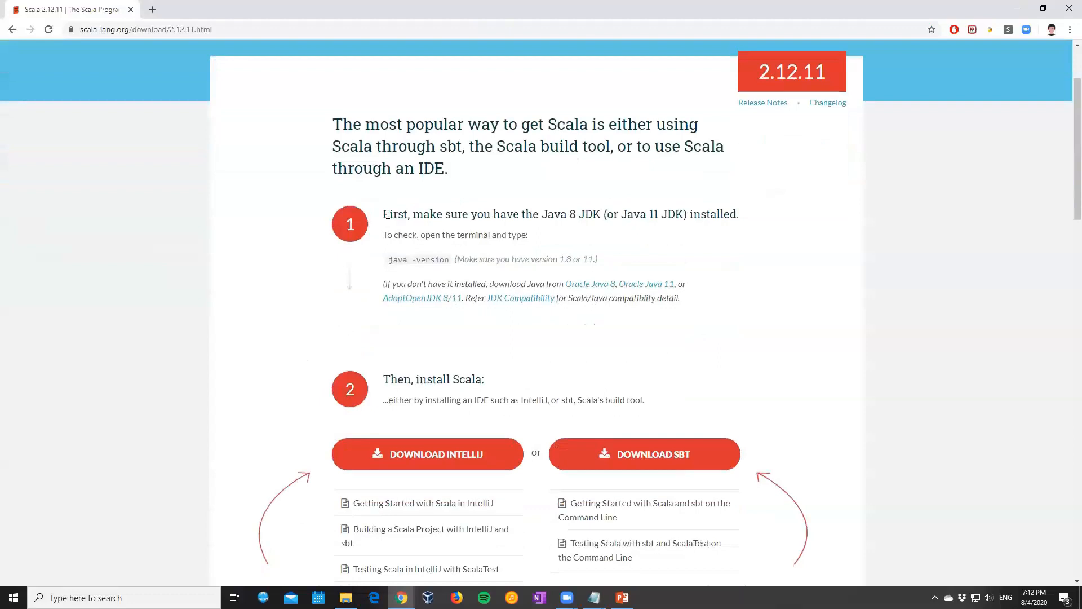
pyautogui.scroll(-8, 387, 215)
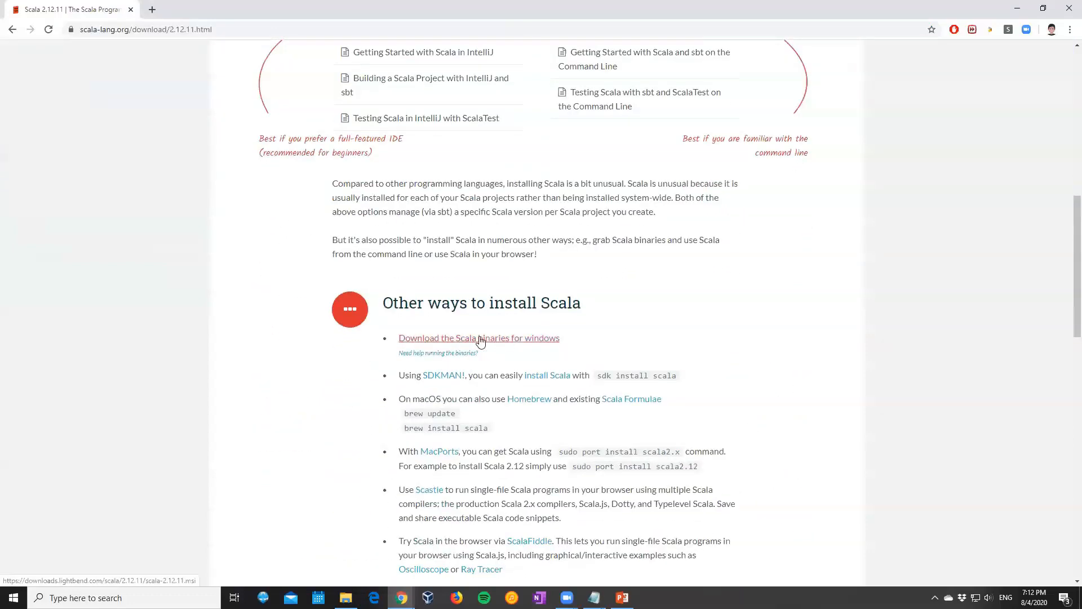
pyautogui.click(480, 338)
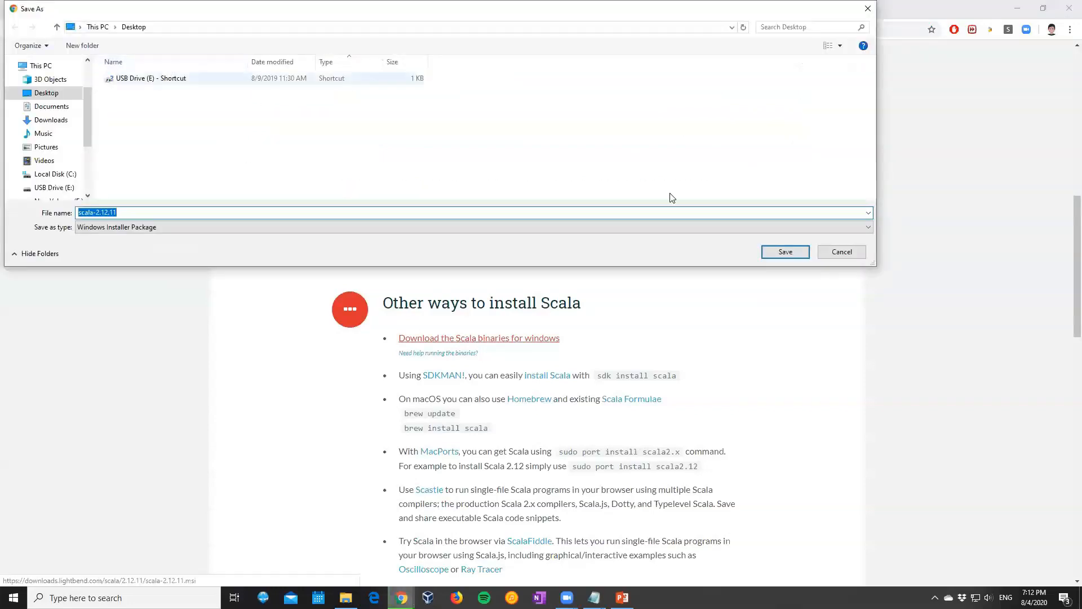
pyautogui.click(843, 252)
pyautogui.click(11, 29)
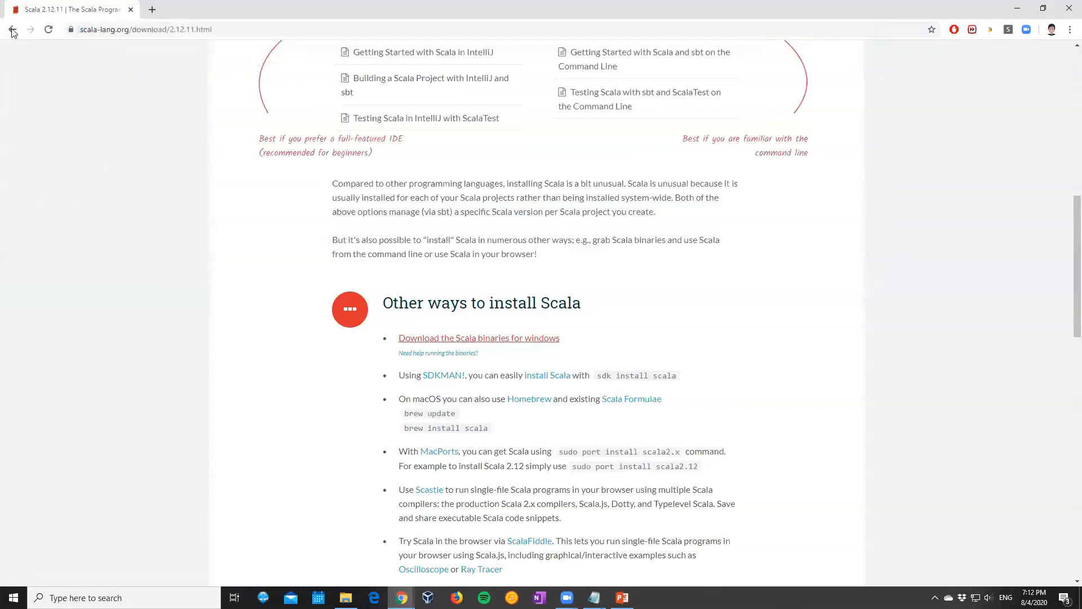
# Open the Scala 2.11.12 page from the release archive, save its Windows installer to the Desktop, and minimise the browser
pyautogui.scroll(-3, 289, 209)
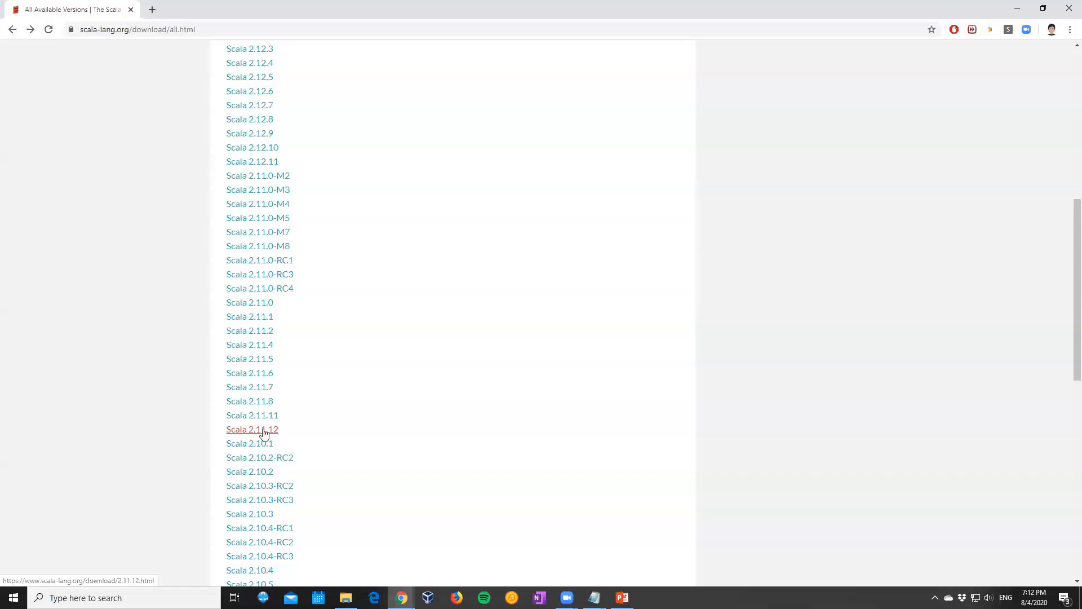
pyautogui.click(257, 431)
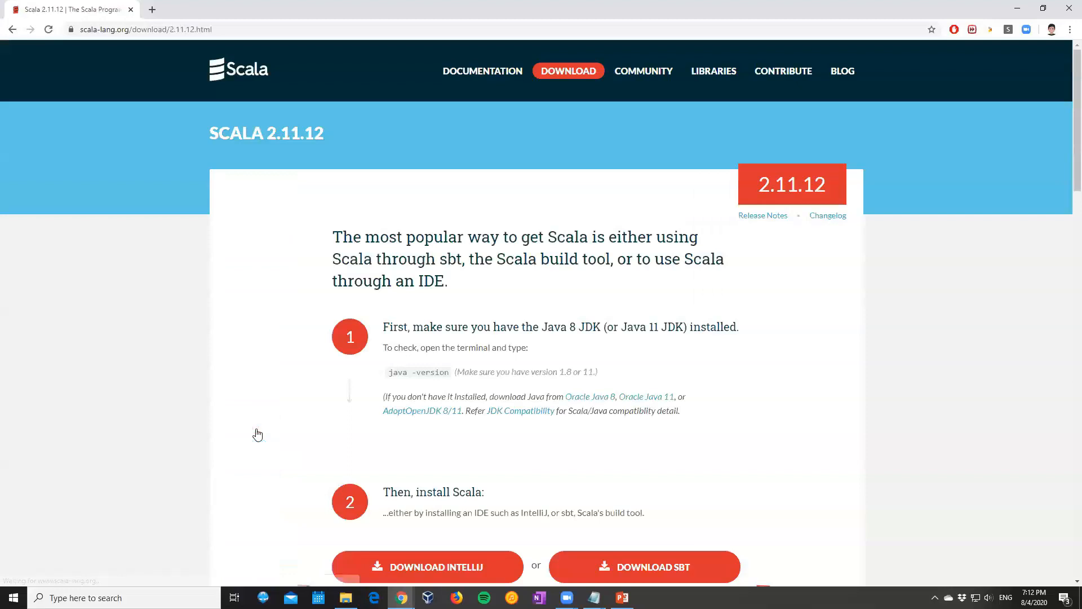
pyautogui.scroll(-10, 397, 278)
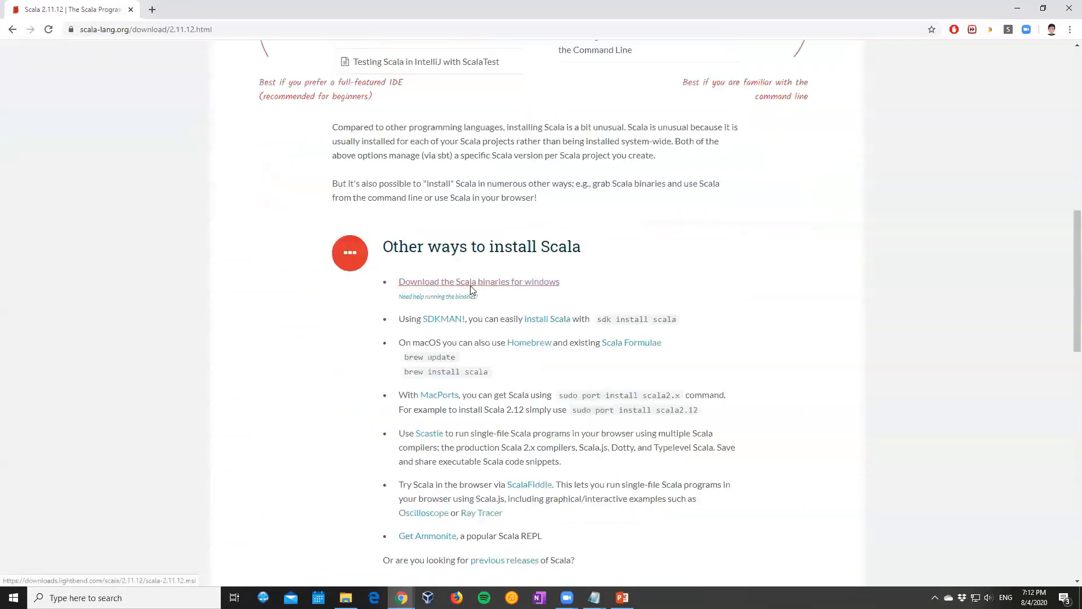
pyautogui.click(471, 286)
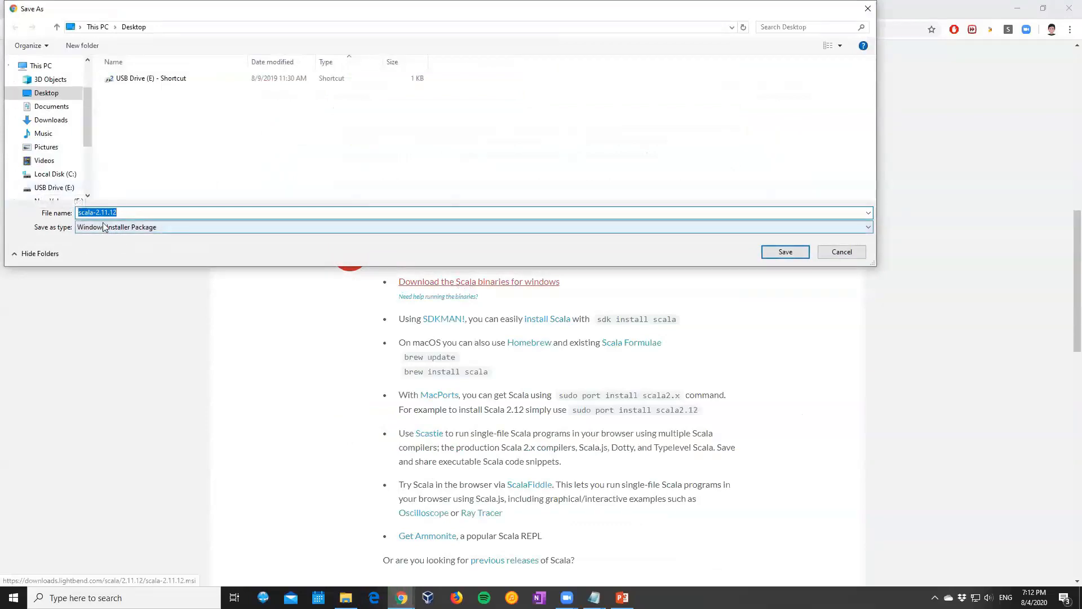
pyautogui.click(785, 252)
pyautogui.click(1019, 8)
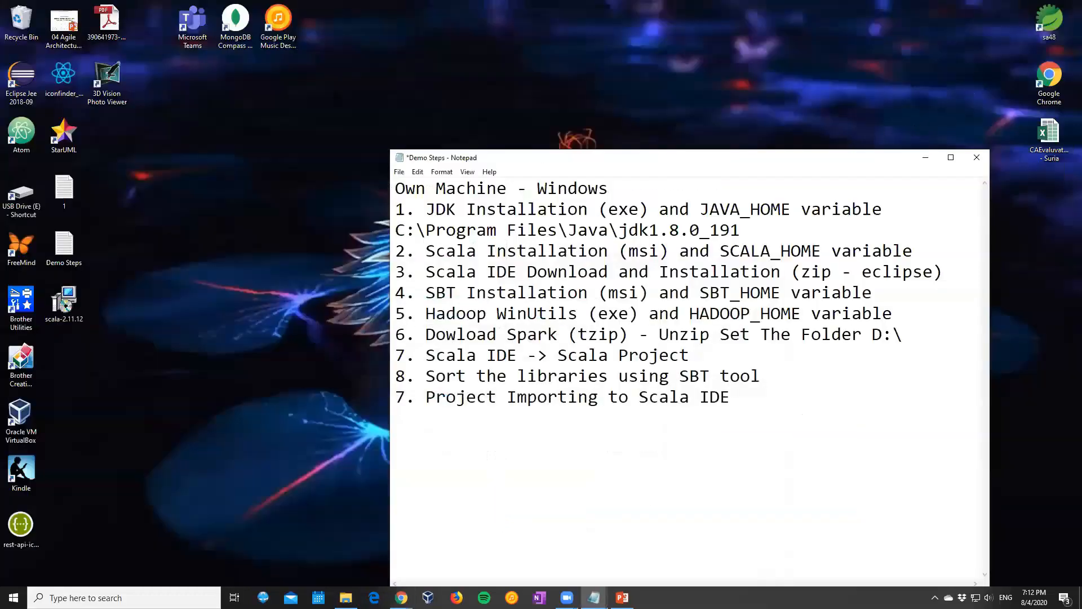
# Move the scala-2.11.12 installer to a free spot on the desktop, launch it, and accept its license agreement
pyautogui.moveTo(63, 301); pyautogui.dragTo(325, 147)
pyautogui.doubleClick(325, 148)
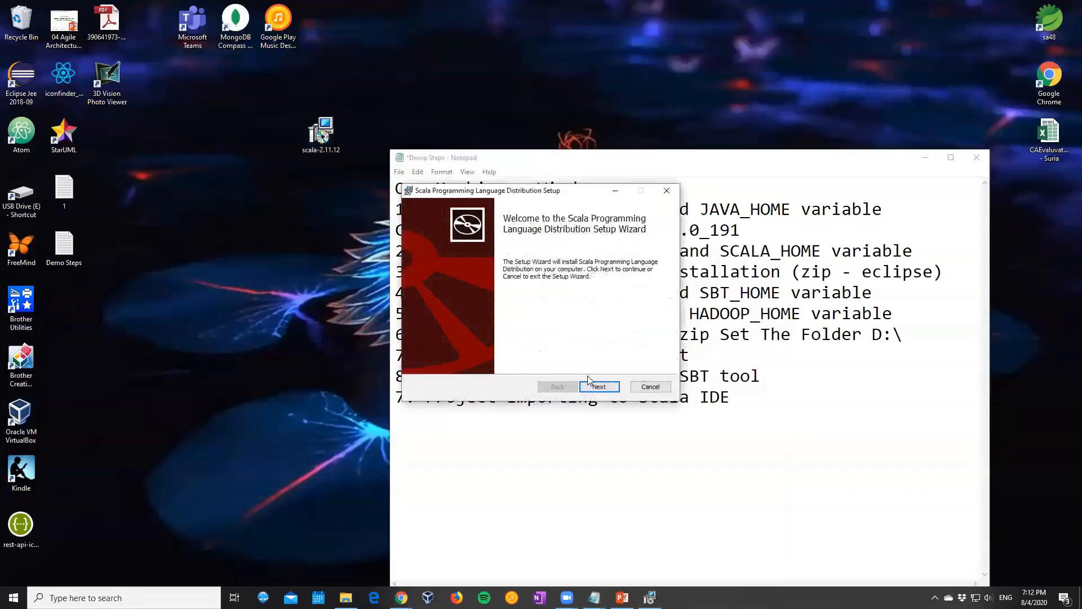
pyautogui.click(599, 387)
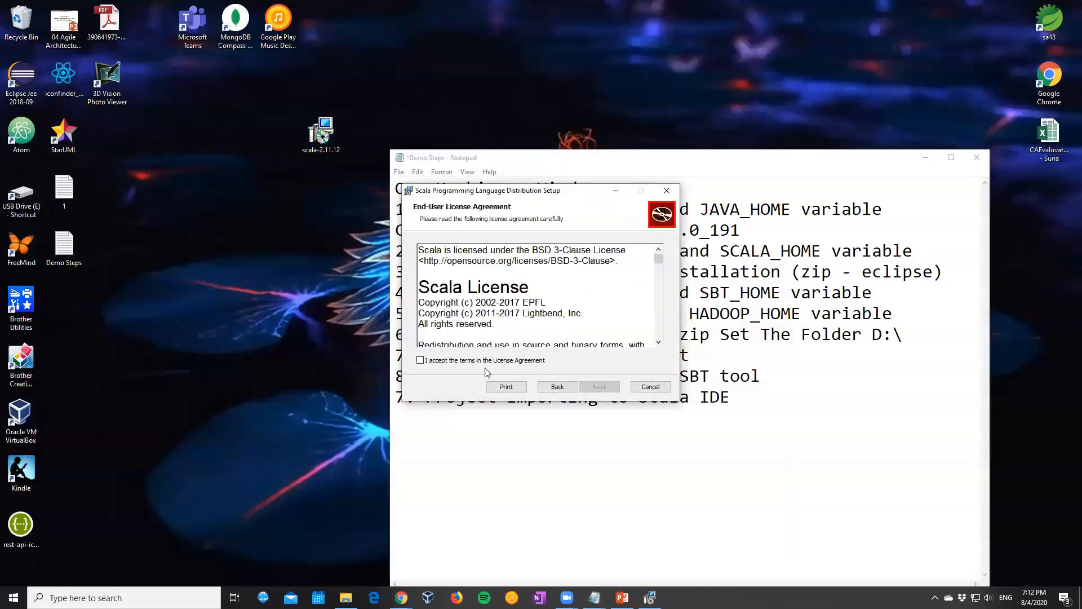
pyautogui.click(477, 362)
pyautogui.click(608, 386)
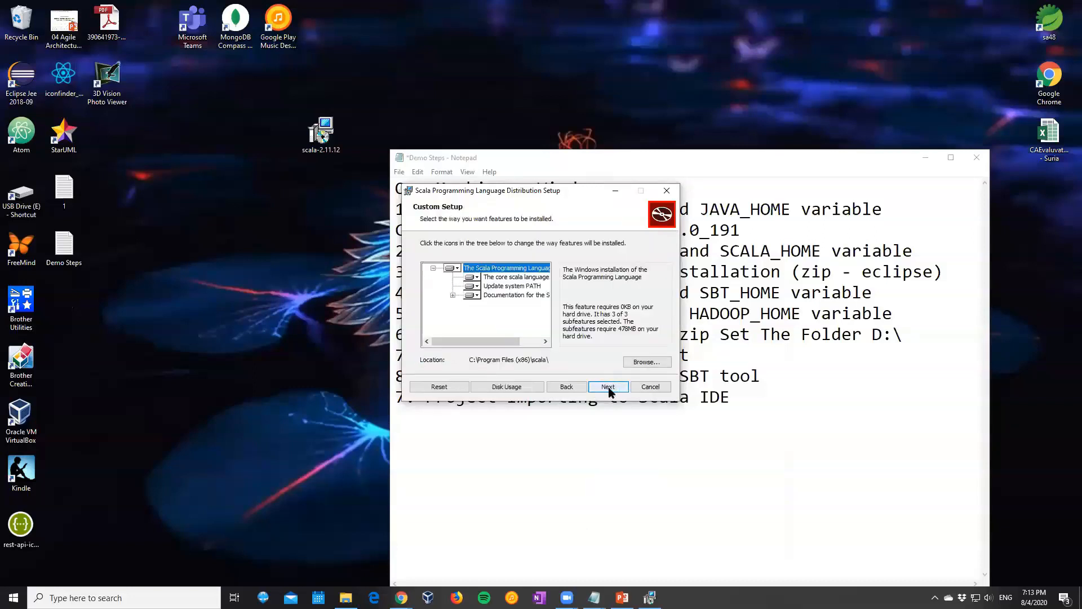
# Install Scala with the default features in C:\Program Files (x86)\scala\ and finish the setup wizard
pyautogui.click(607, 388)
pyautogui.click(605, 388)
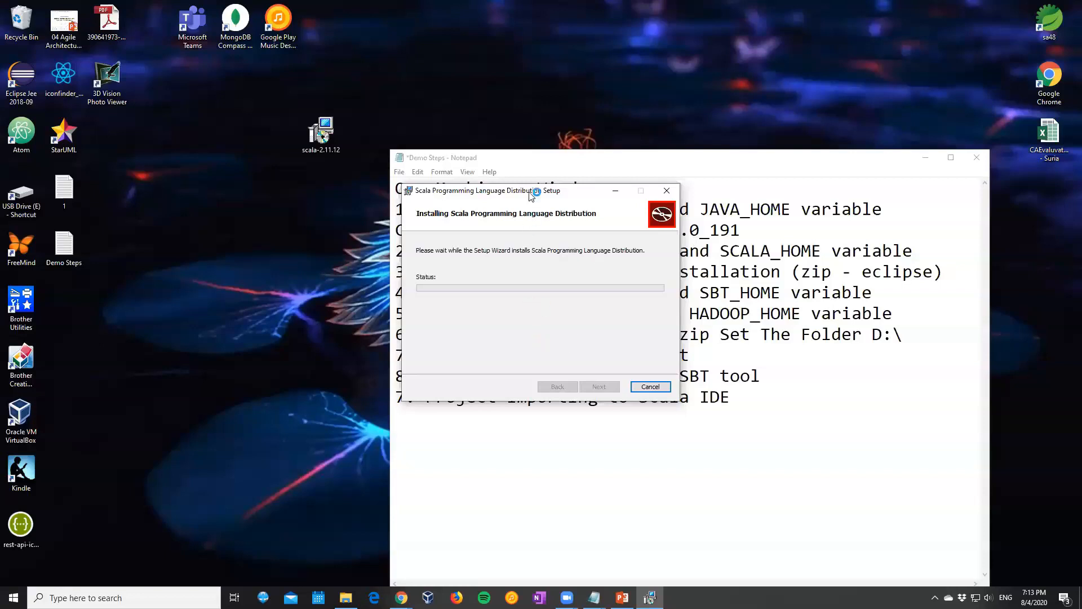
pyautogui.moveTo(545, 195); pyautogui.dragTo(778, 183)
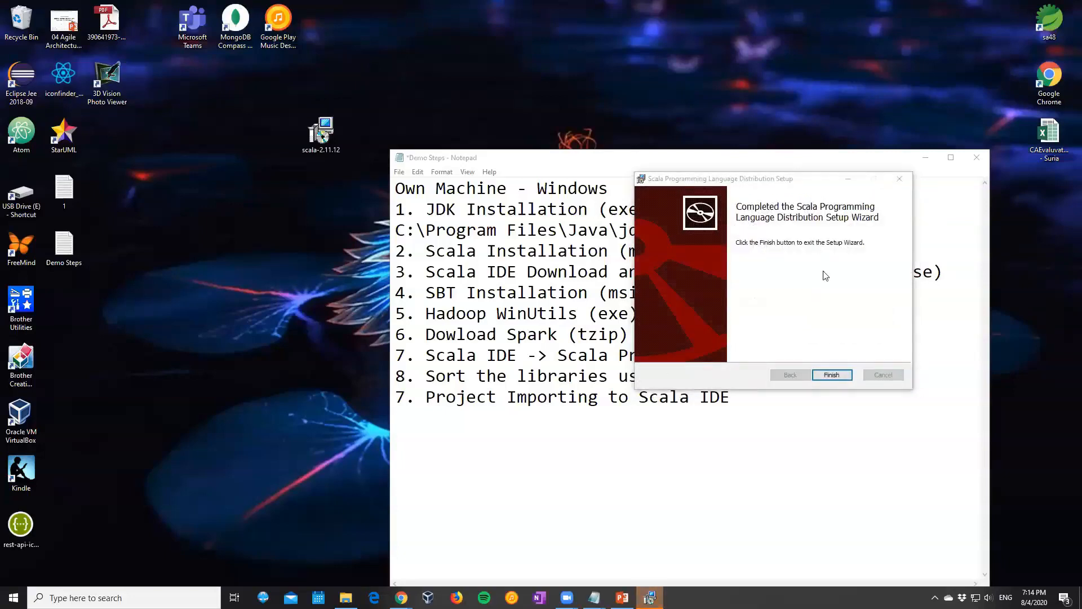
pyautogui.click(831, 376)
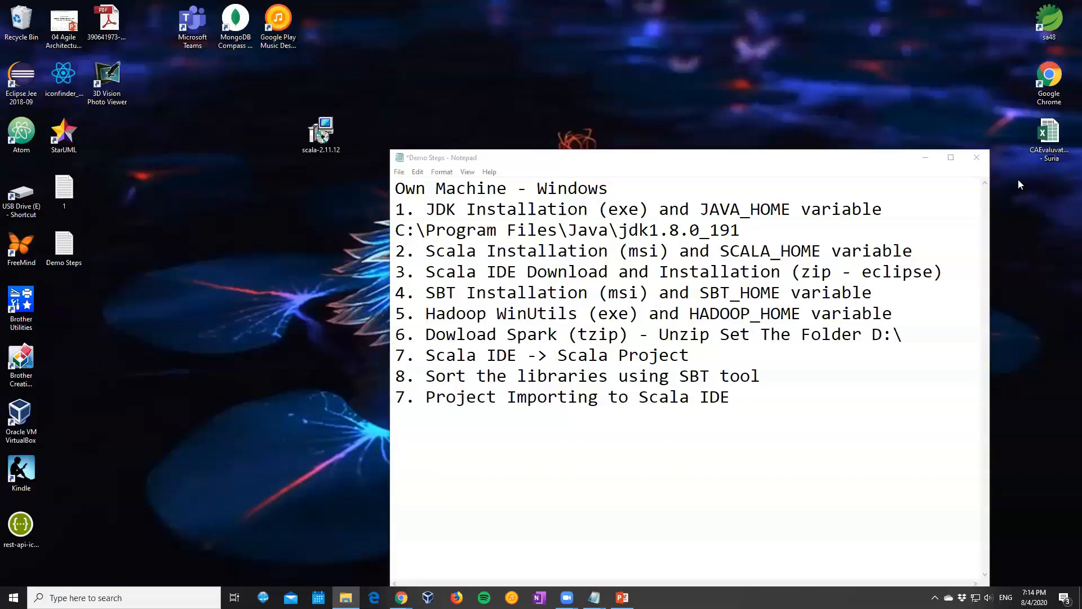
# Add the path C:\Program Files (x86)\scala on a new line below the Scala Installation item in the notes
pyautogui.click(925, 251)
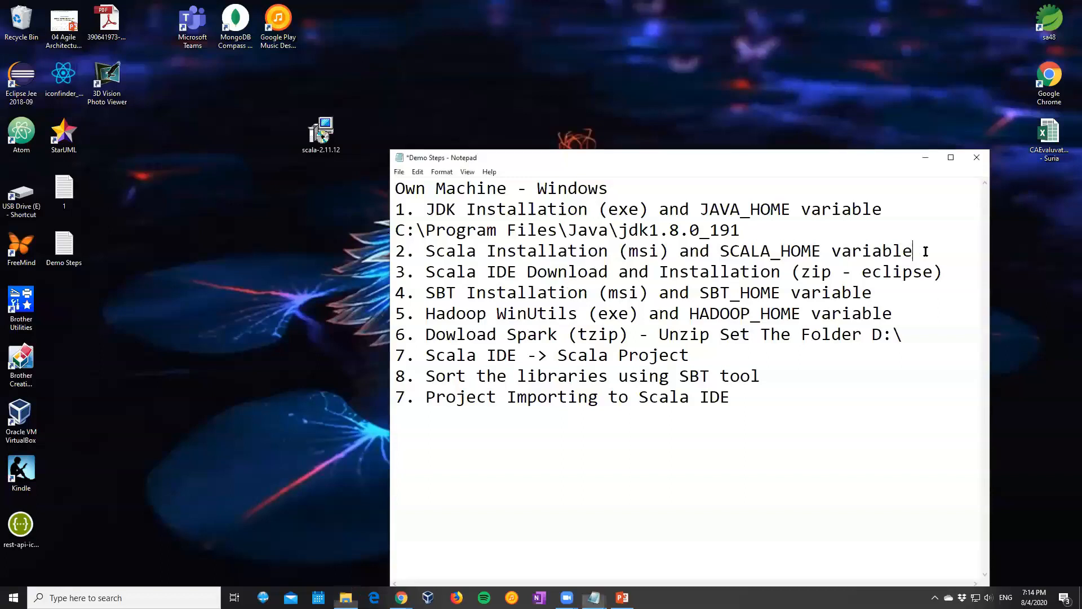
pyautogui.press('Return')
pyautogui.write('C:\\Program Files (x86)\\scala')
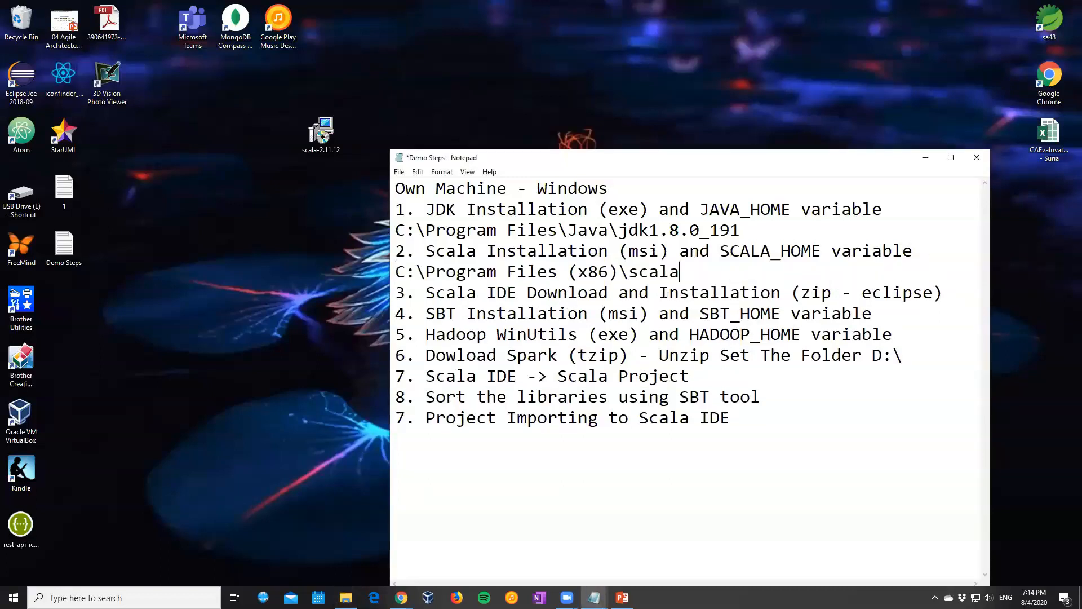
# Examine the Scala installation folder under Program Files (x86) on Local Disk (C:) in File Explorer, and minimise the window
pyautogui.click(484, 86)
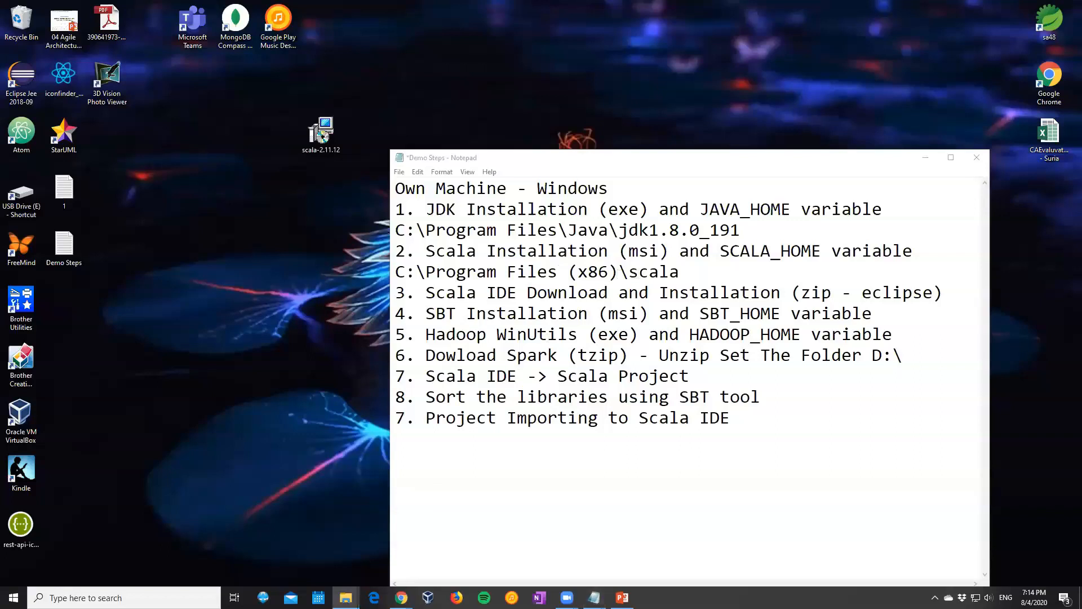
pyautogui.click(346, 597)
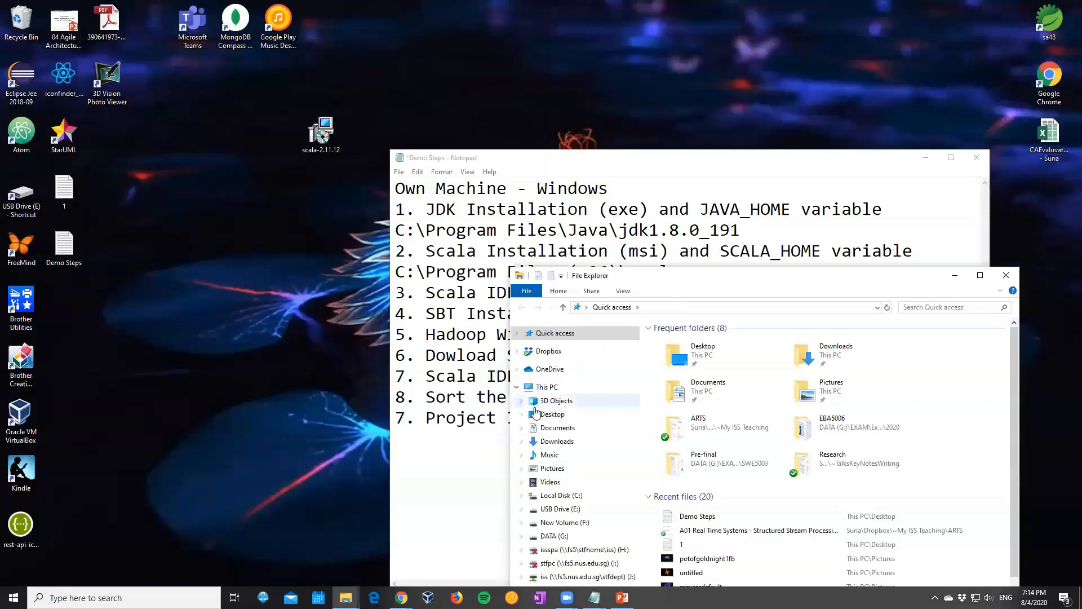
pyautogui.click(561, 495)
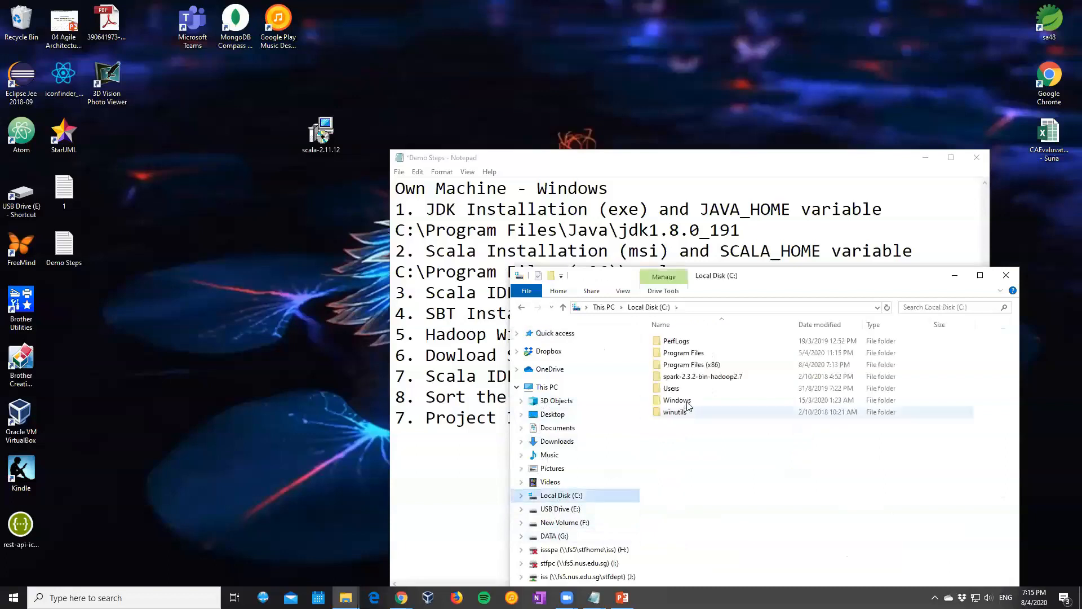
pyautogui.click(694, 365)
pyautogui.doubleClick(694, 365)
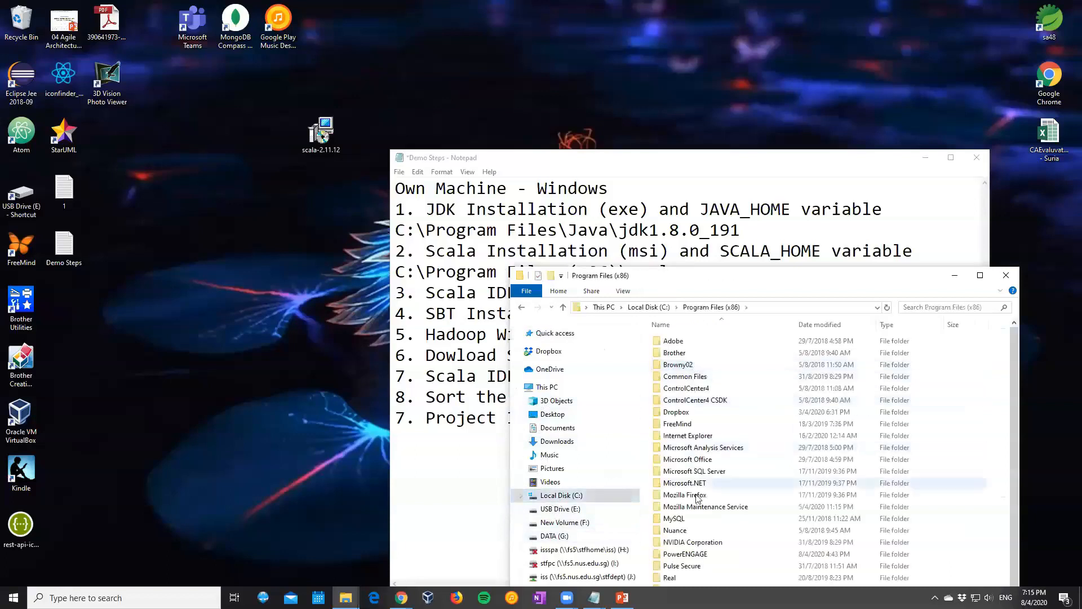
pyautogui.scroll(-2, 698, 373)
pyautogui.scroll(-2, 698, 373)
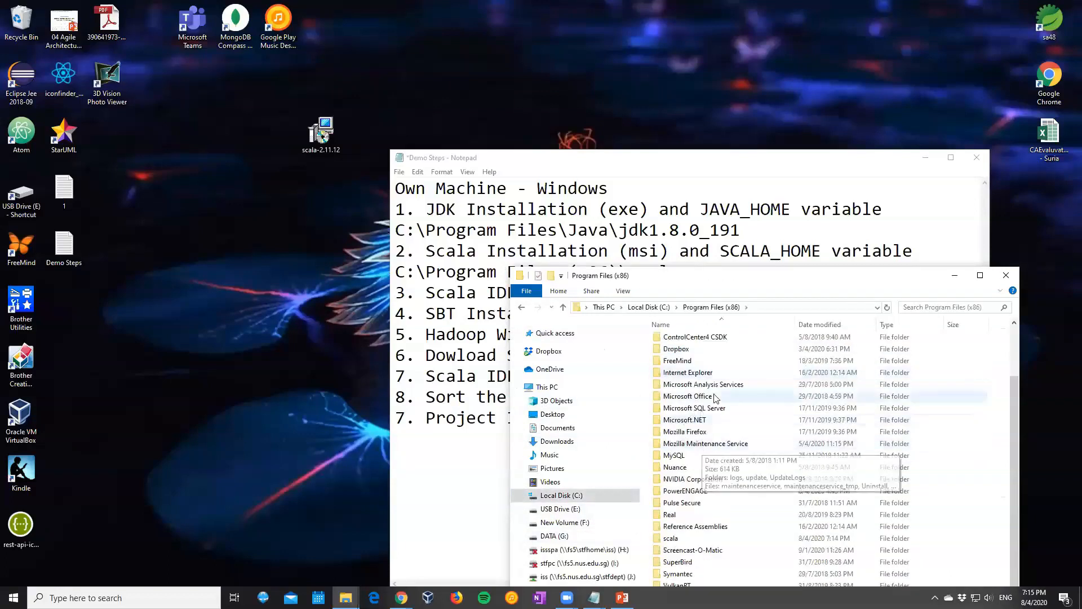
pyautogui.doubleClick(671, 526)
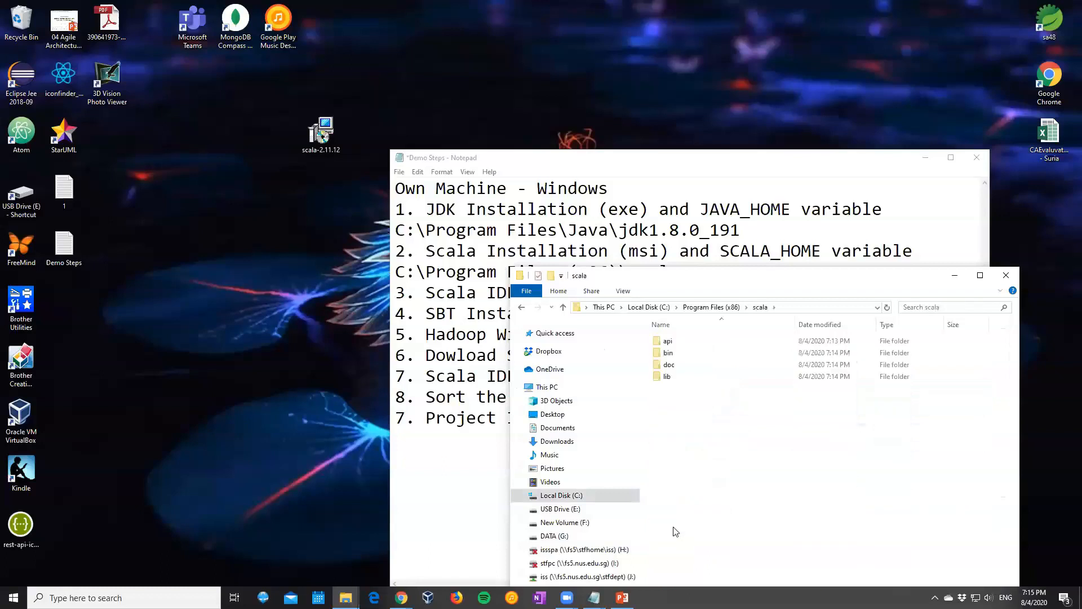
pyautogui.click(954, 276)
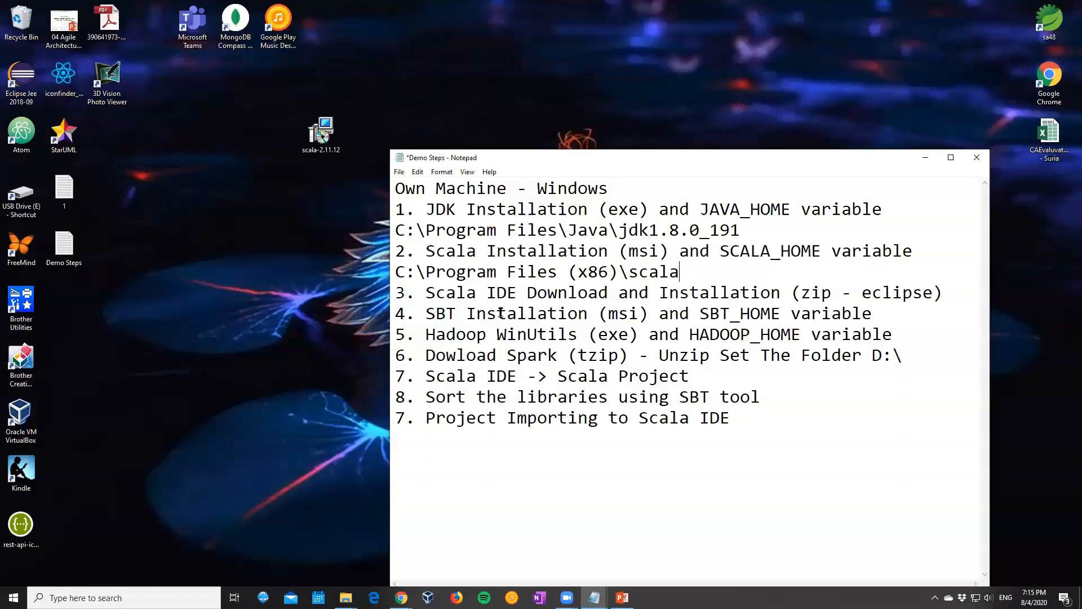
# Switch to the Chrome window with the Scala page, search "download scala IDE" in a new tab, and open the Scala IDE for Eclipse download page
pyautogui.click(401, 598)
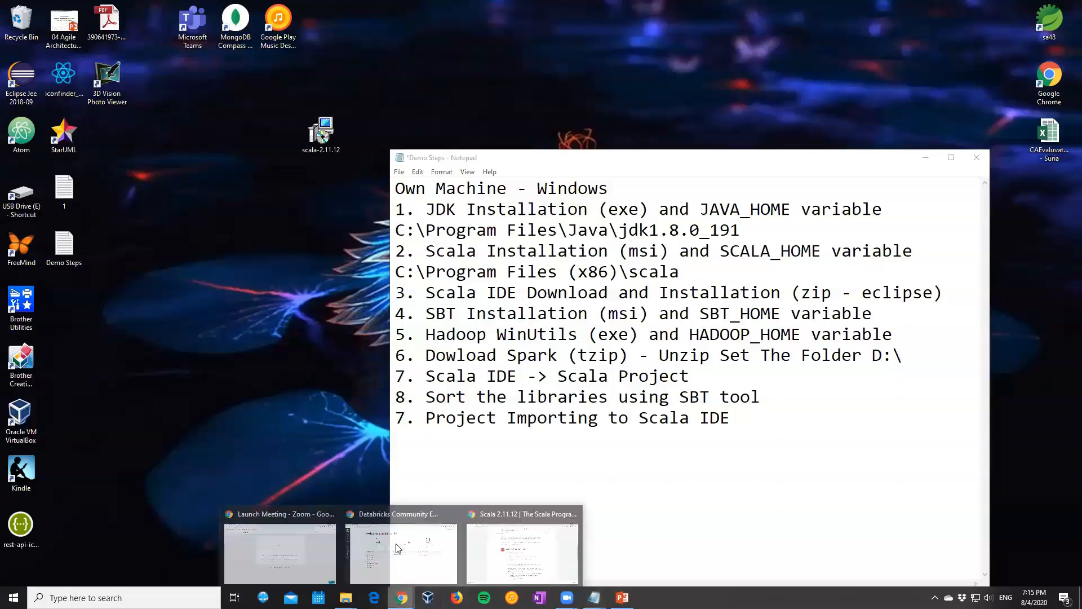
pyautogui.click(411, 548)
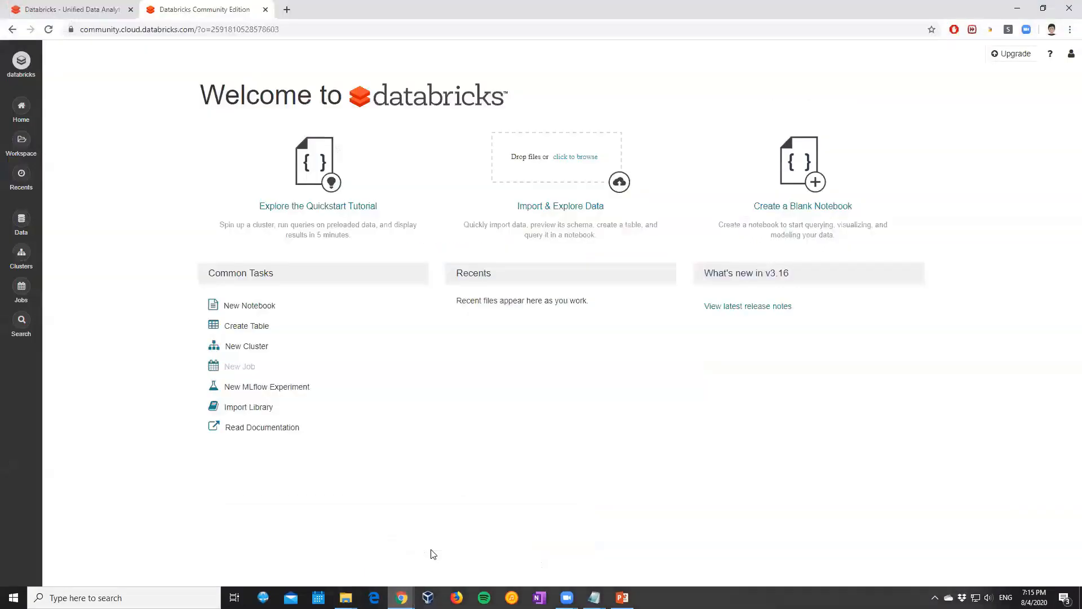
pyautogui.moveTo(406, 597)
pyautogui.click(502, 566)
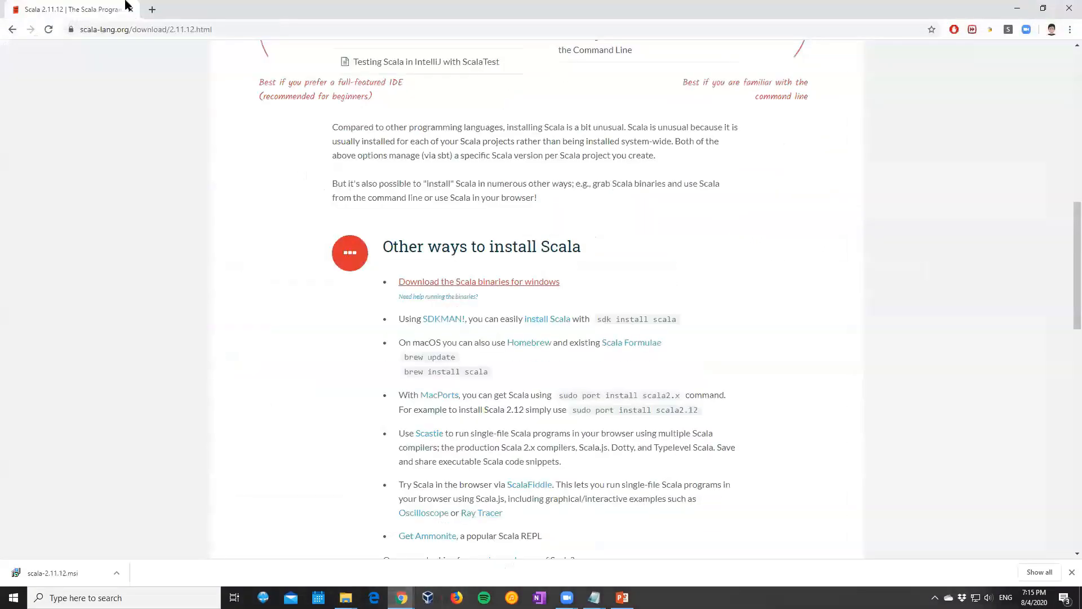
pyautogui.click(151, 10)
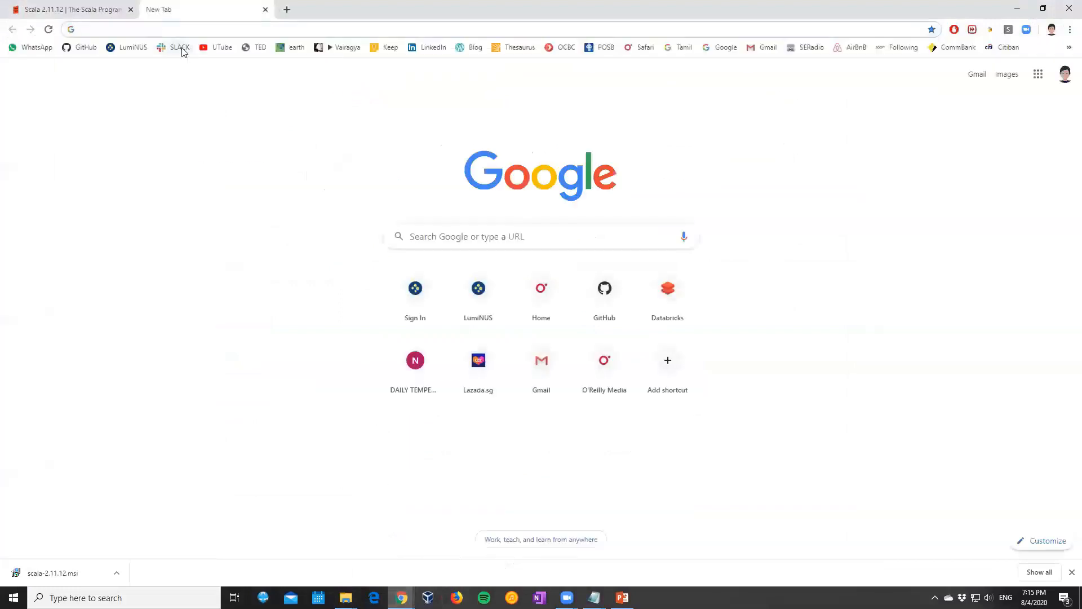
pyautogui.write('download scal')
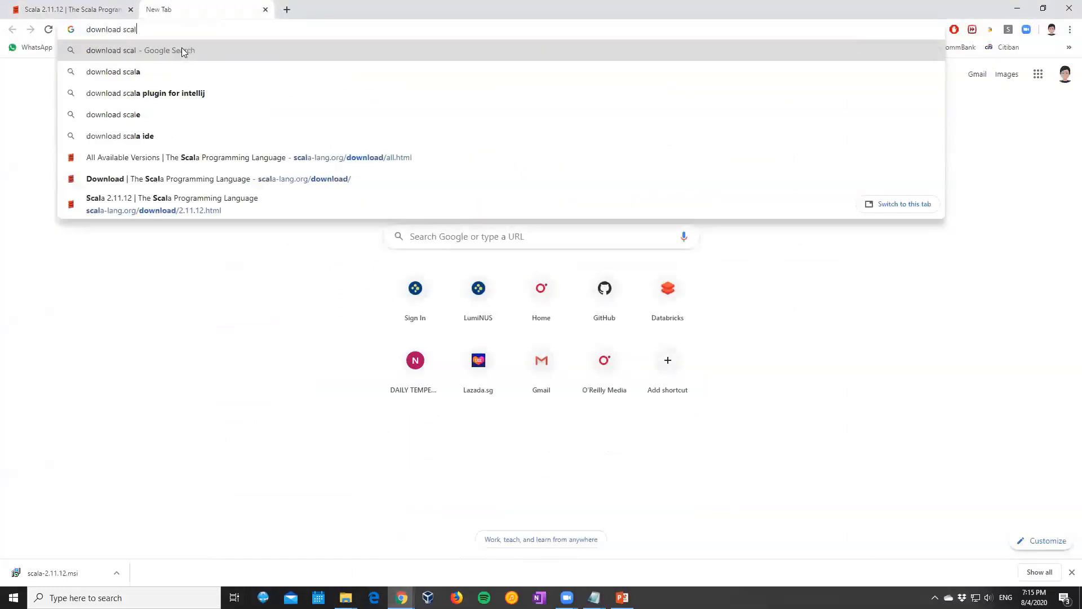
pyautogui.write('a IDE')
pyautogui.press('Return')
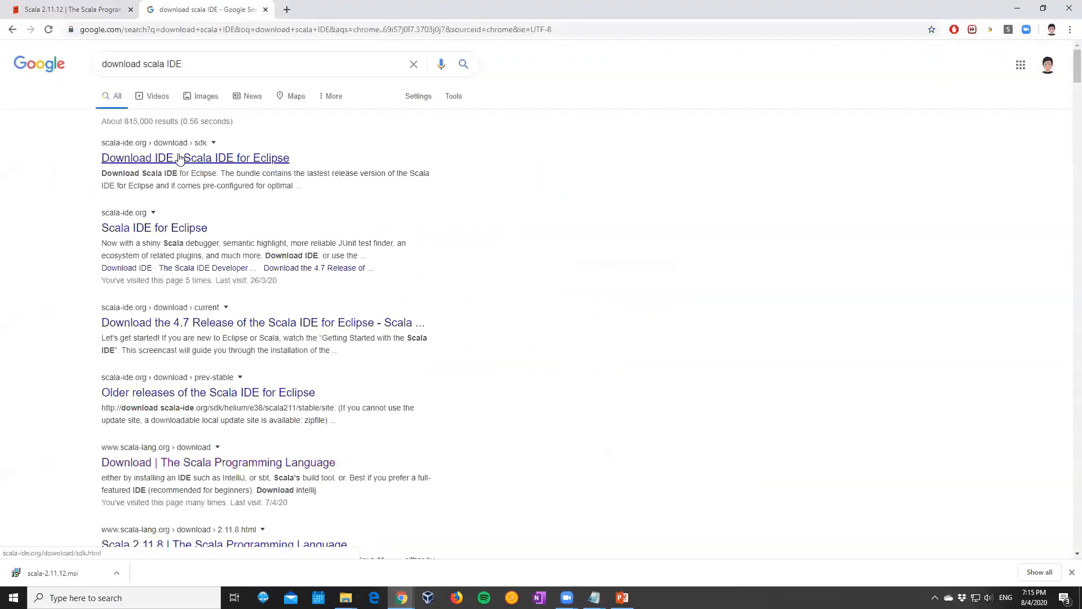
pyautogui.click(179, 158)
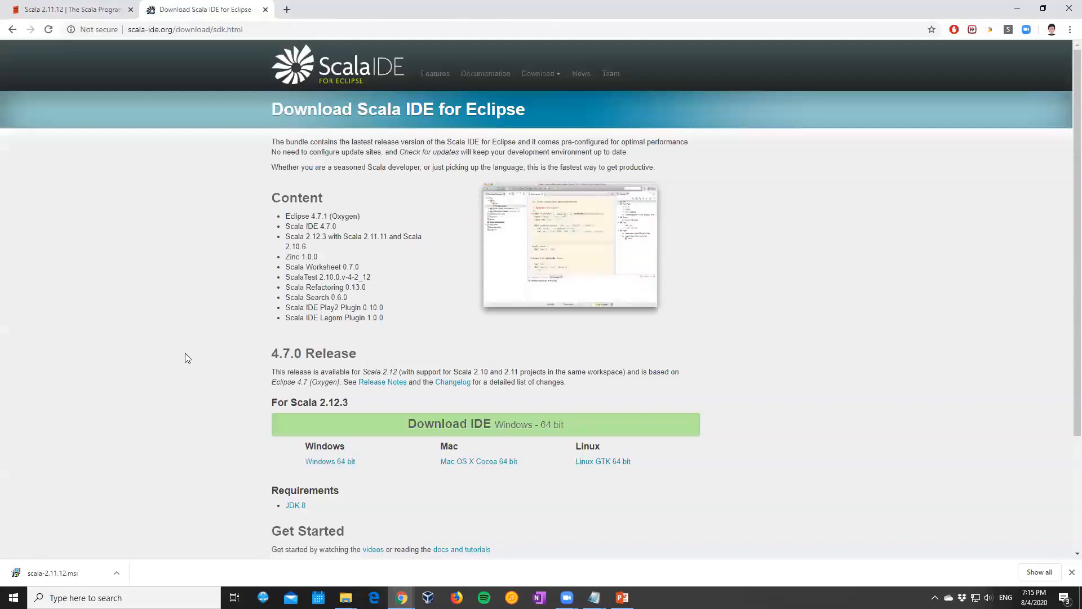
# Download the Windows 64 bit Scala IDE 4.7.0 zip archive to the Desktop
pyautogui.scroll(-2, 157, 393)
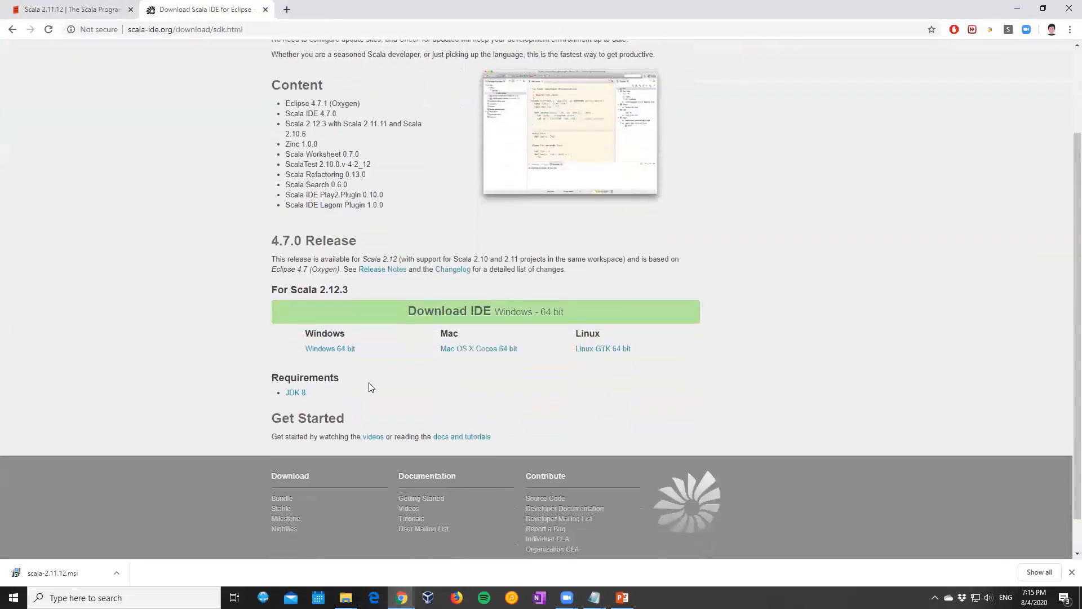
pyautogui.click(331, 349)
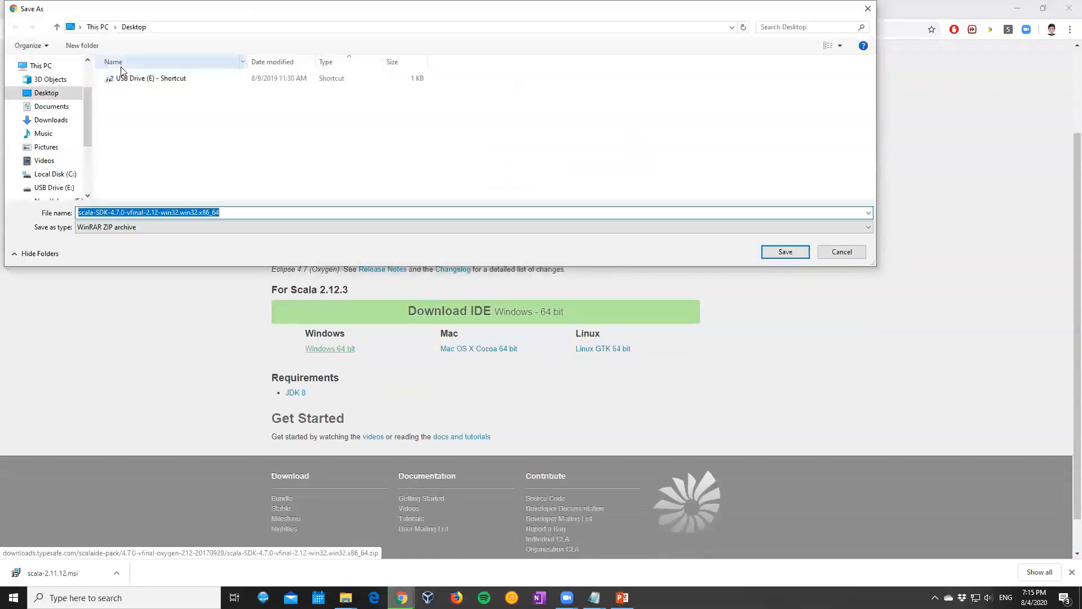
pyautogui.click(772, 254)
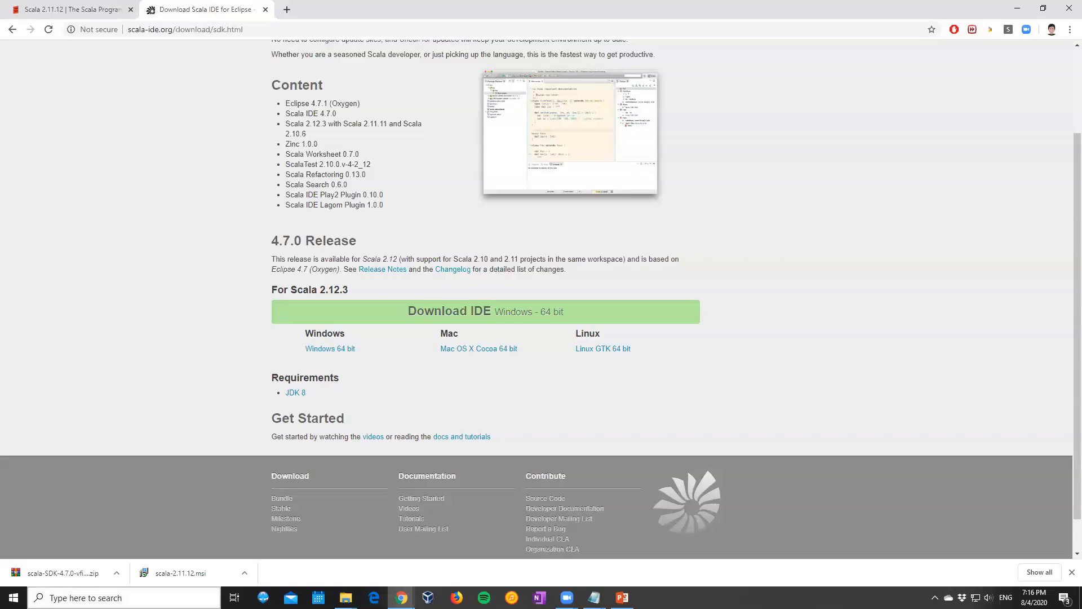
# Copy the Scala IDE 4.7.0 zip archive from the Desktop folder to Local Disk (C:), granting administrator permission
pyautogui.click(116, 573)
pyautogui.click(144, 535)
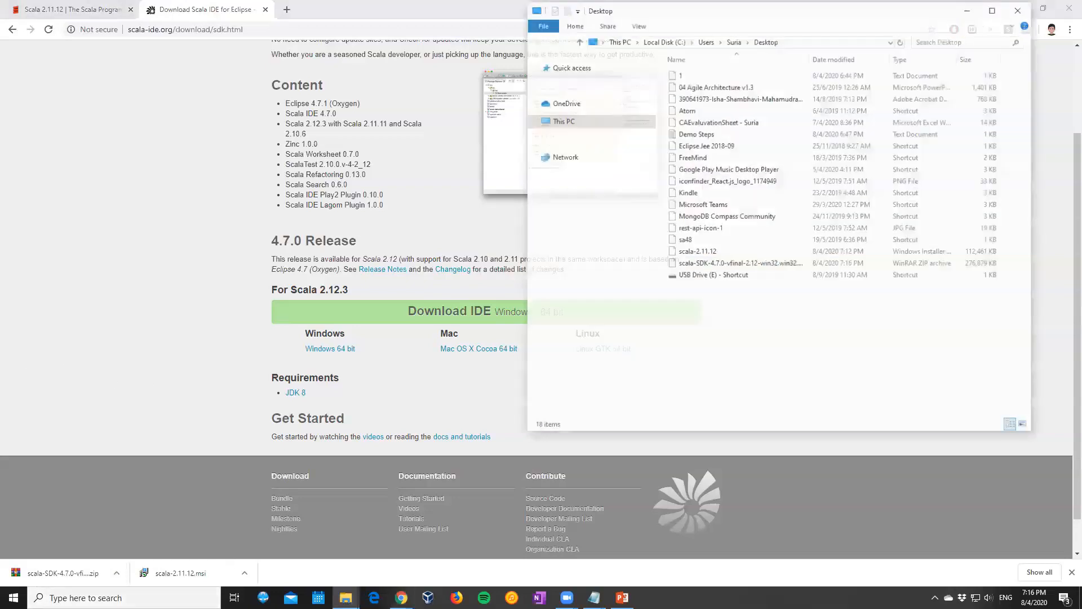
pyautogui.rightClick(740, 269)
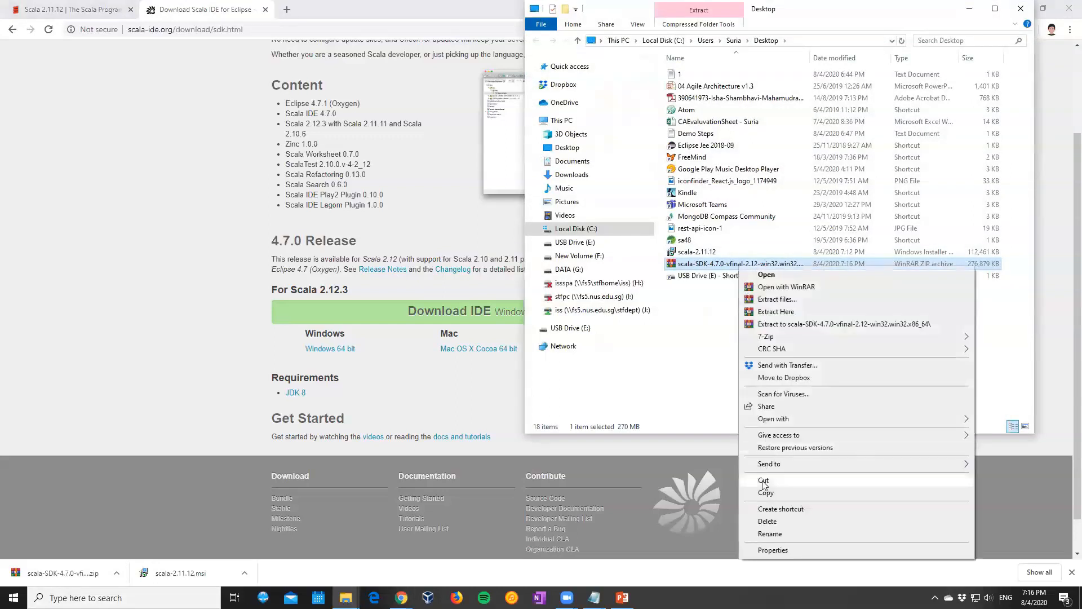
pyautogui.click(767, 493)
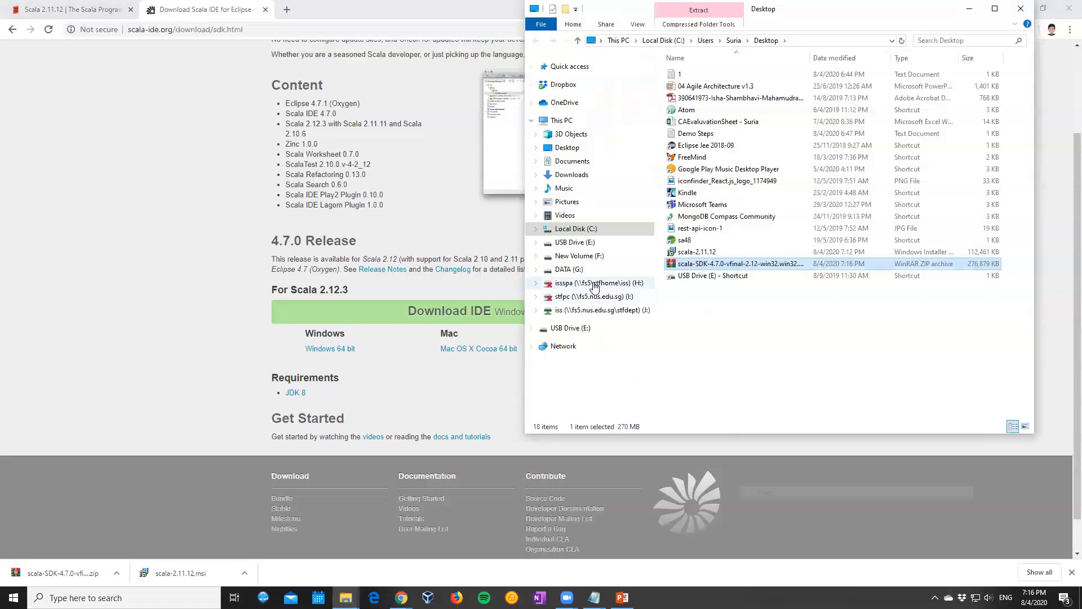
pyautogui.click(579, 230)
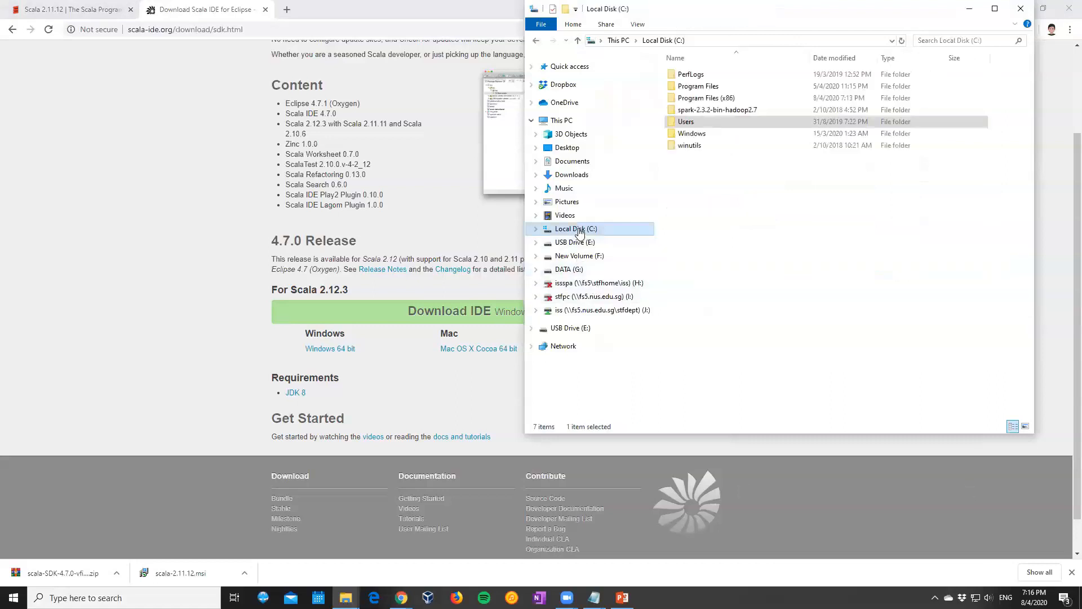
pyautogui.hotkey('ctrl', 'v')
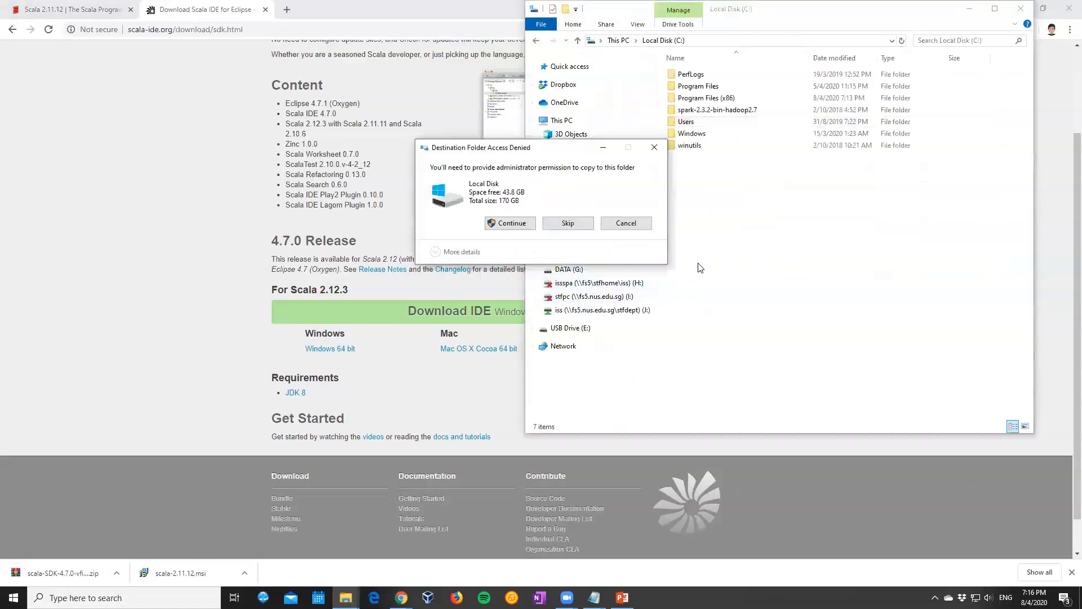
pyautogui.click(517, 226)
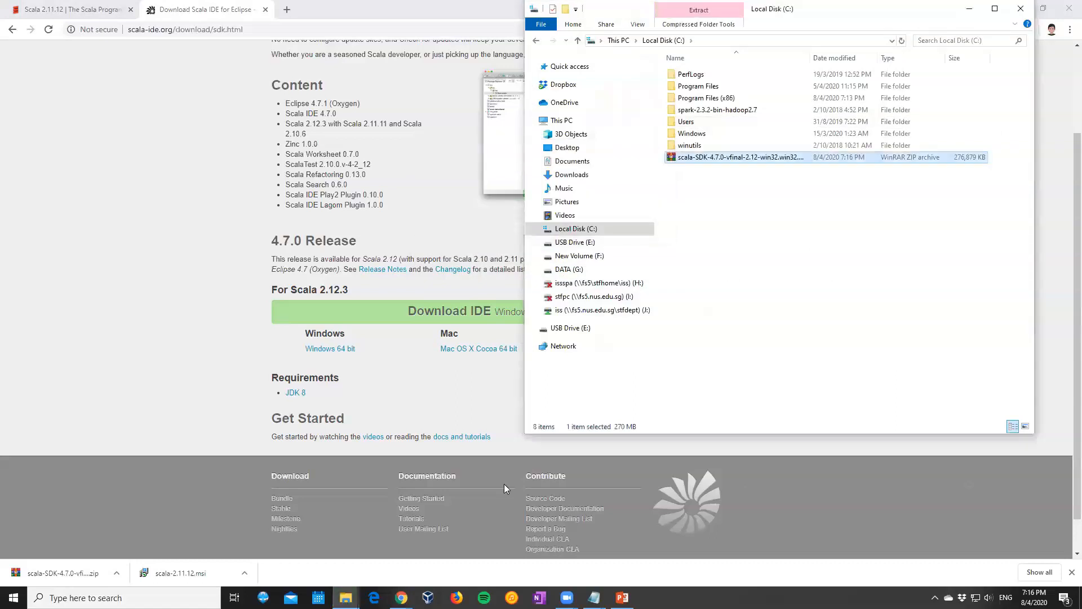
# Switch to the Demo Steps notes in Notepad and add the line "Zip - C:\" below the Scala IDE Download and Installation item
pyautogui.moveTo(594, 597)
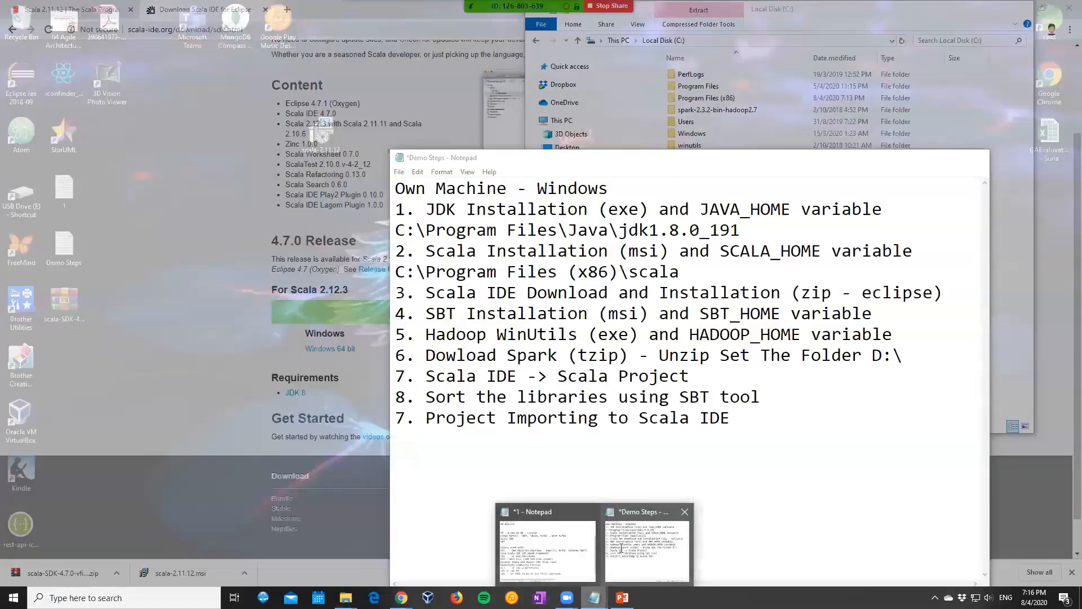
pyautogui.click(621, 548)
pyautogui.moveTo(536, 160); pyautogui.dragTo(181, 88)
pyautogui.click(124, 219)
pyautogui.click(608, 223)
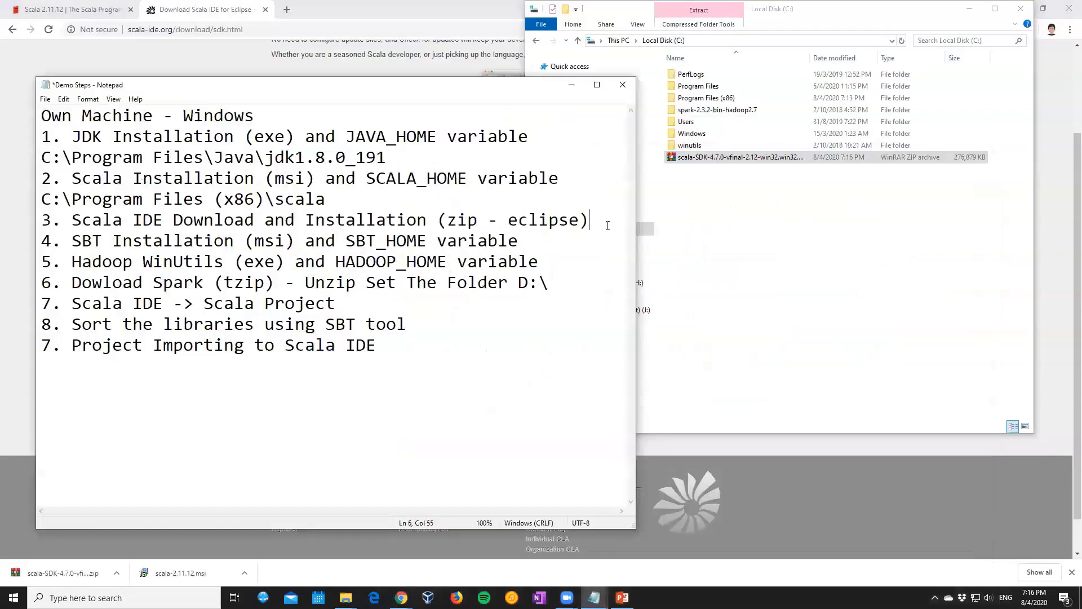
pyautogui.press('Return')
pyautogui.write('Zip ')
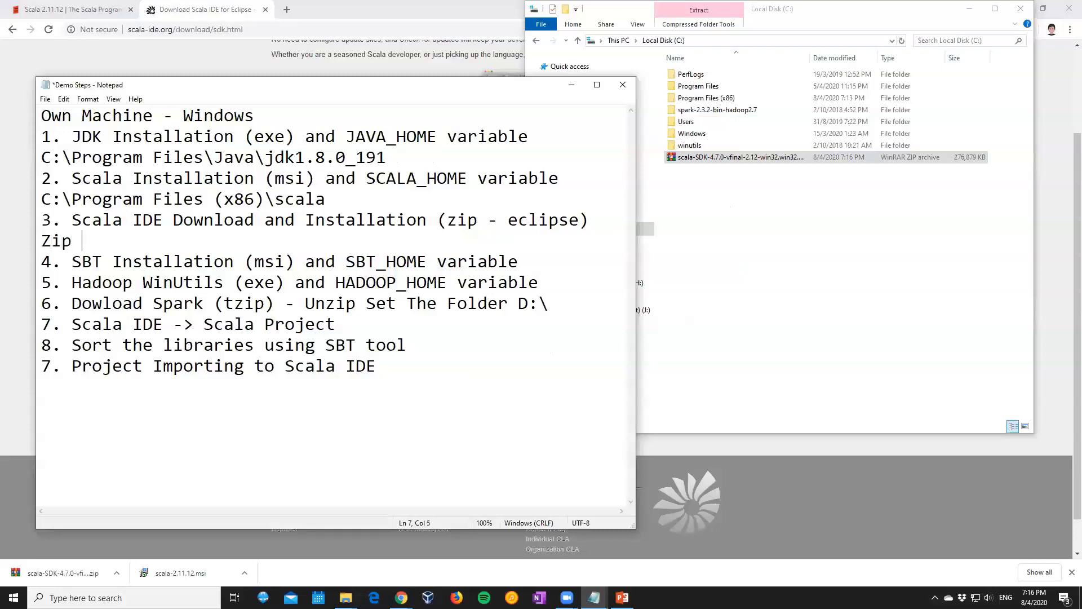
pyautogui.write('- C:\\')
# Extract the Scala IDE archive directly into Local Disk (C:) with 7-Zip and open the extracted eclipse folder
pyautogui.click(844, 236)
pyautogui.rightClick(714, 161)
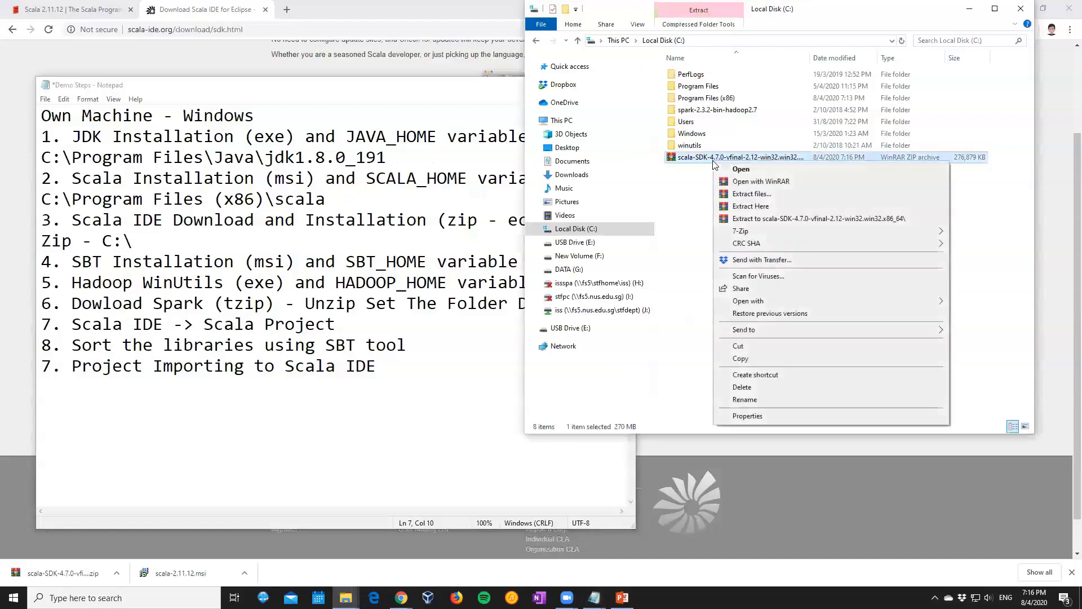
pyautogui.moveTo(735, 234)
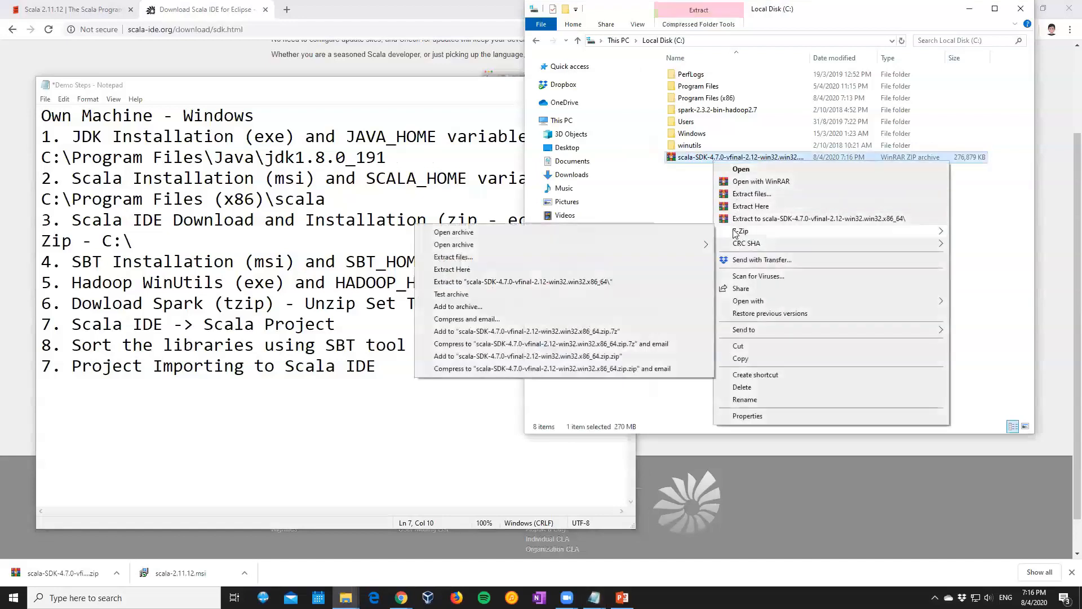
pyautogui.click(519, 269)
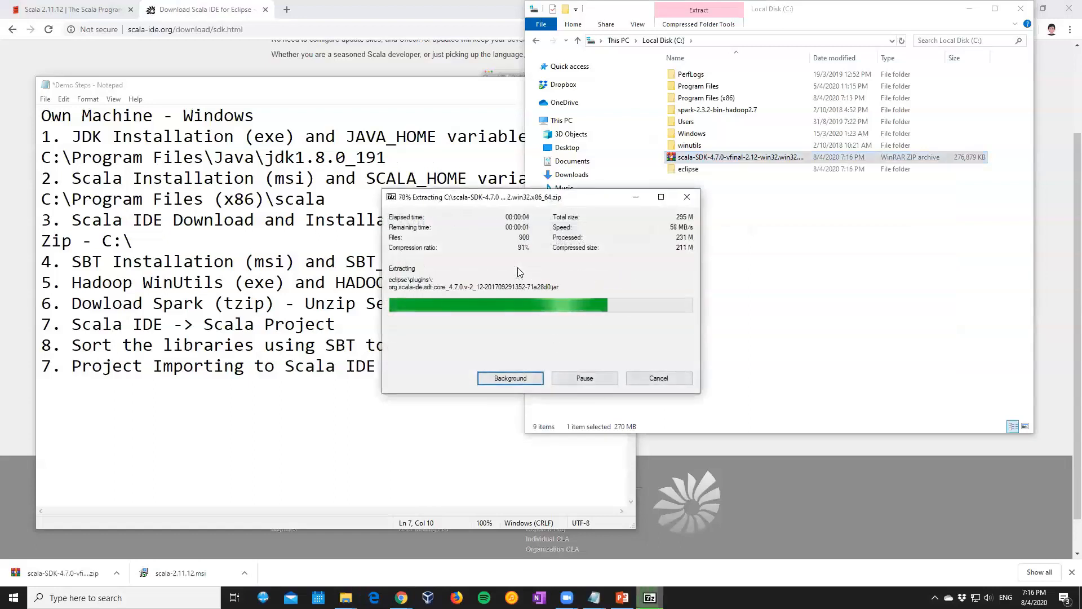
pyautogui.doubleClick(691, 169)
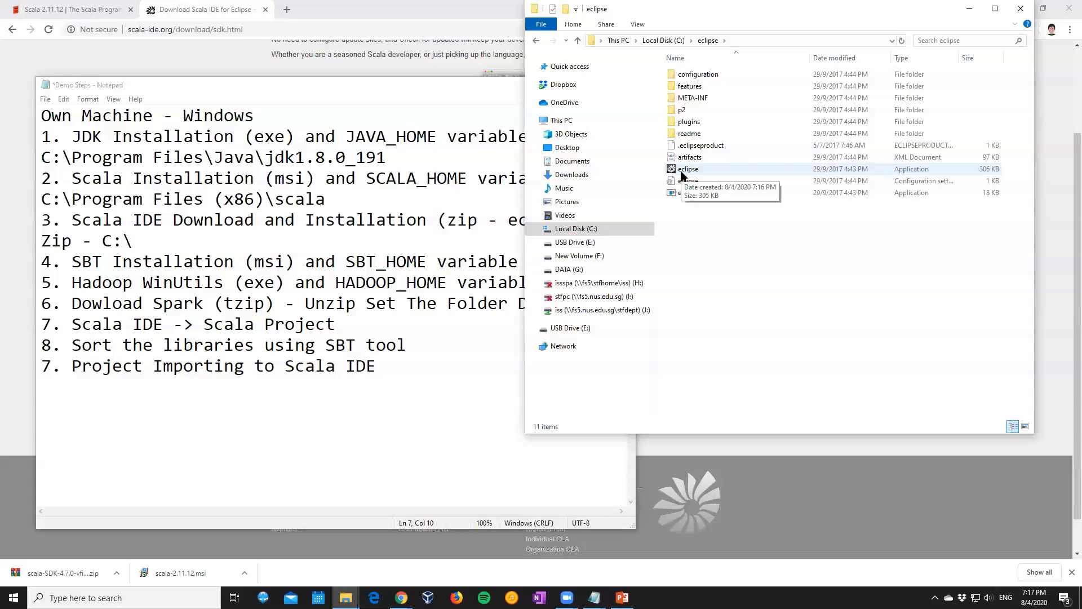
pyautogui.click(185, 394)
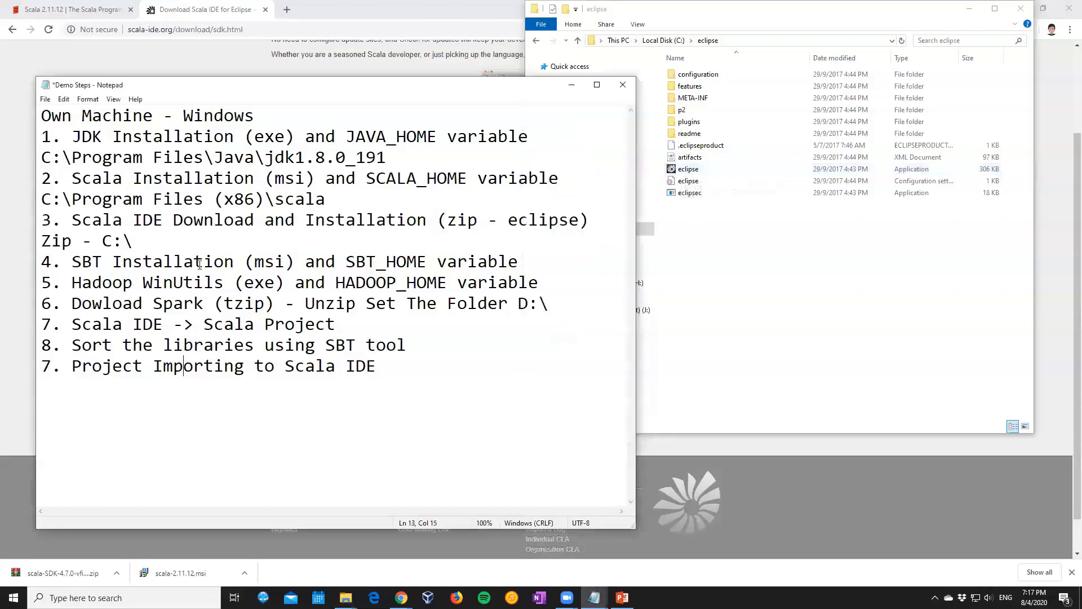
pyautogui.click(199, 264)
pyautogui.click(184, 249)
# Create a shortcut to the eclipse application in its folder and rename the shortcut "EBA5006 - ScalaIDE"
pyautogui.click(717, 199)
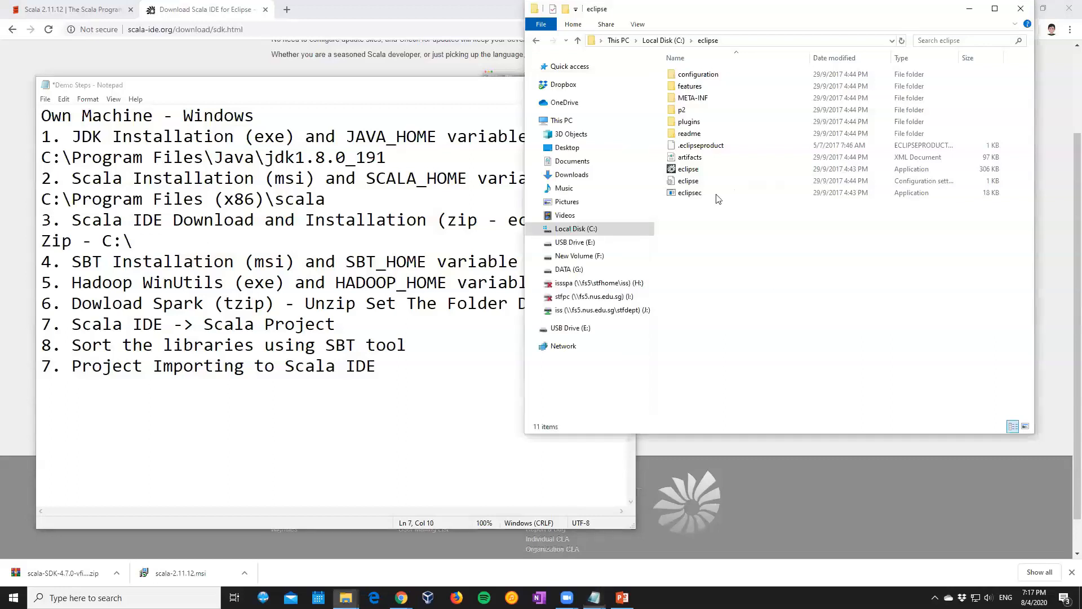
pyautogui.rightClick(698, 171)
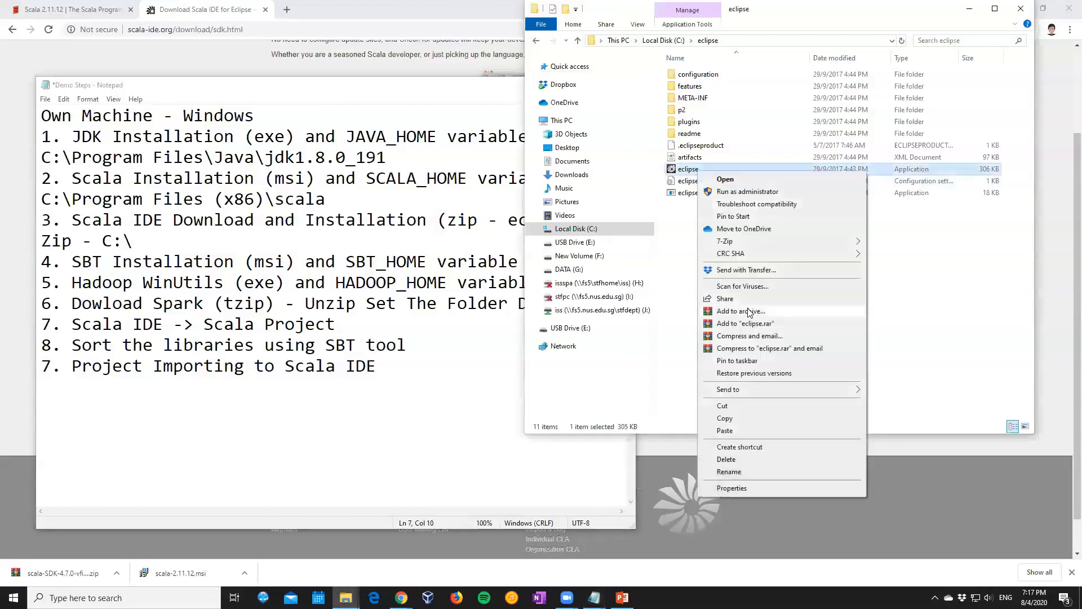
pyautogui.click(772, 447)
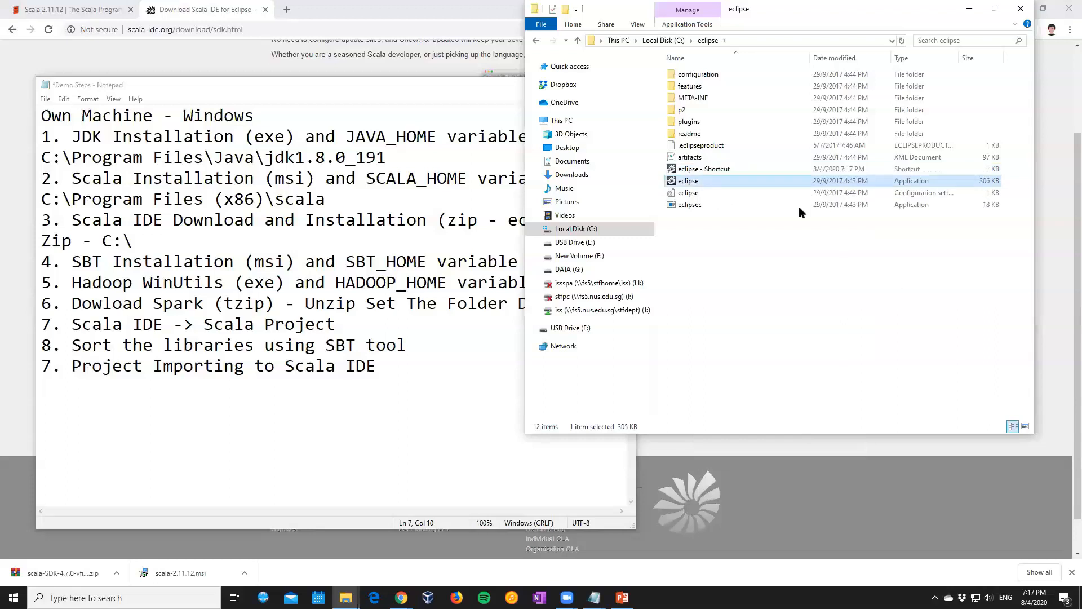
pyautogui.rightClick(715, 171)
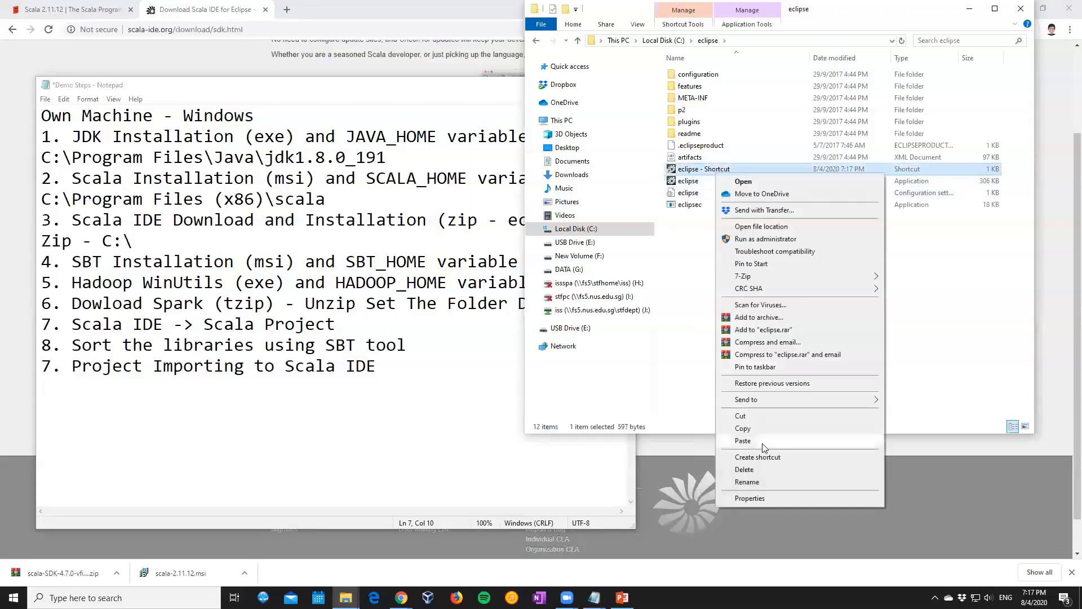
pyautogui.click(750, 481)
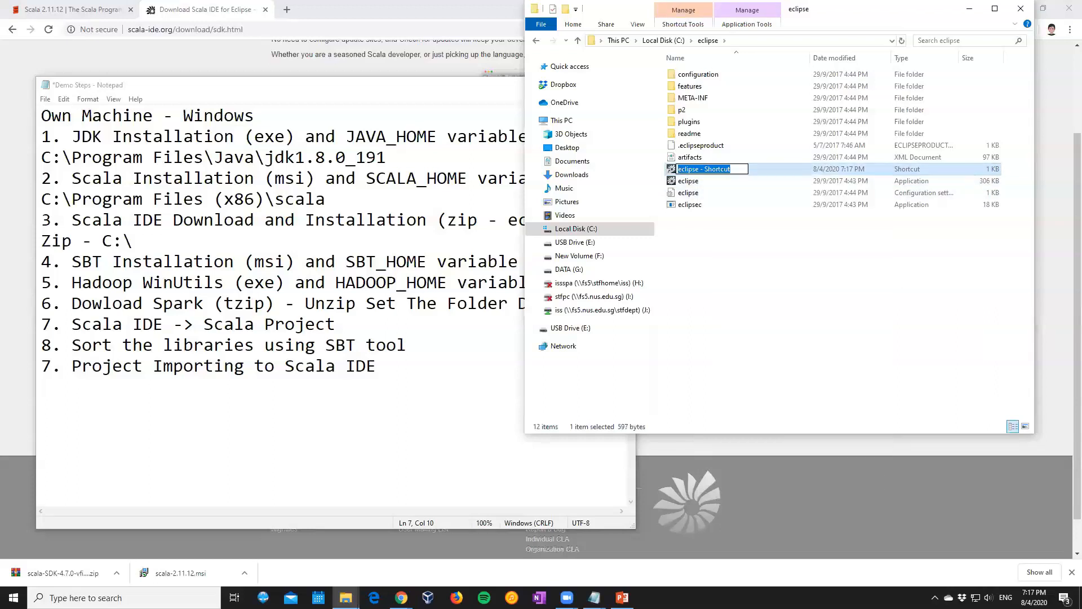
pyautogui.write('EBA')
pyautogui.write('50')
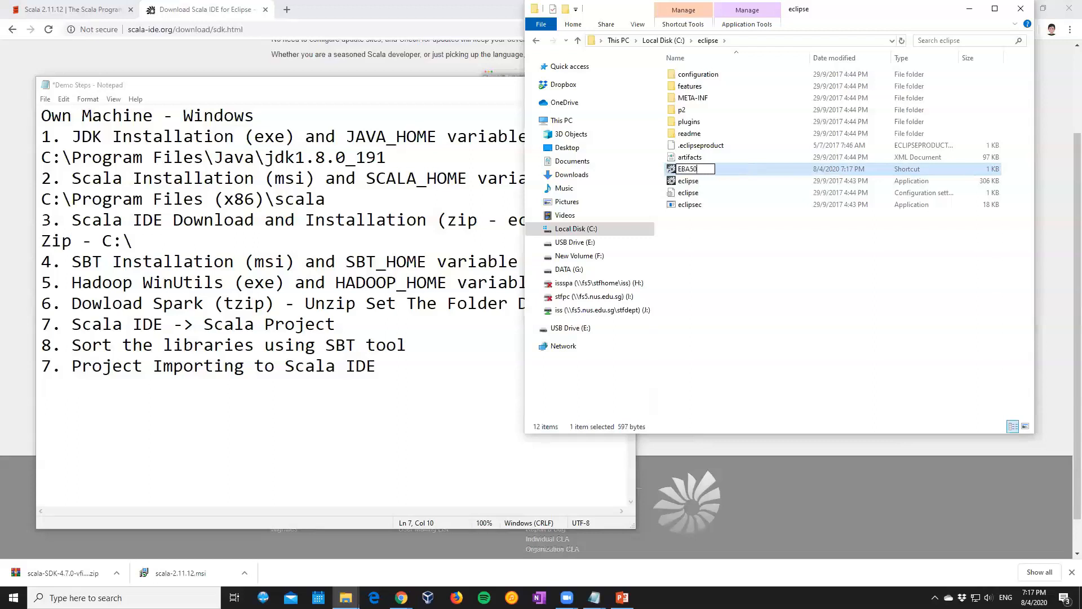
pyautogui.write('06 - ScalaIDE')
pyautogui.press('Return')
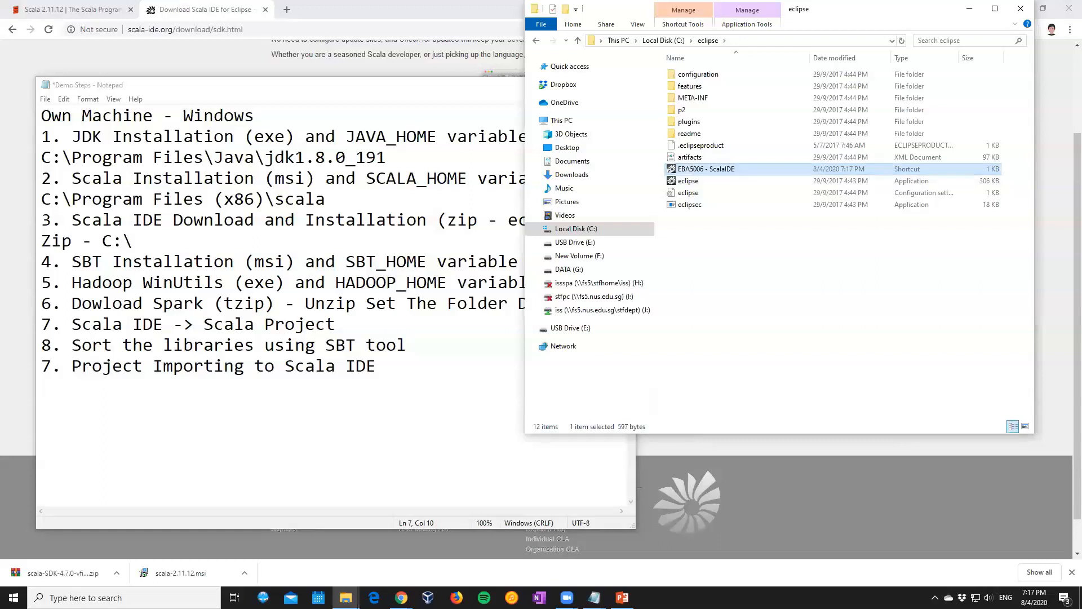
# Send the EBA5006 - ScalaIDE shortcut to the desktop
pyautogui.rightClick(715, 170)
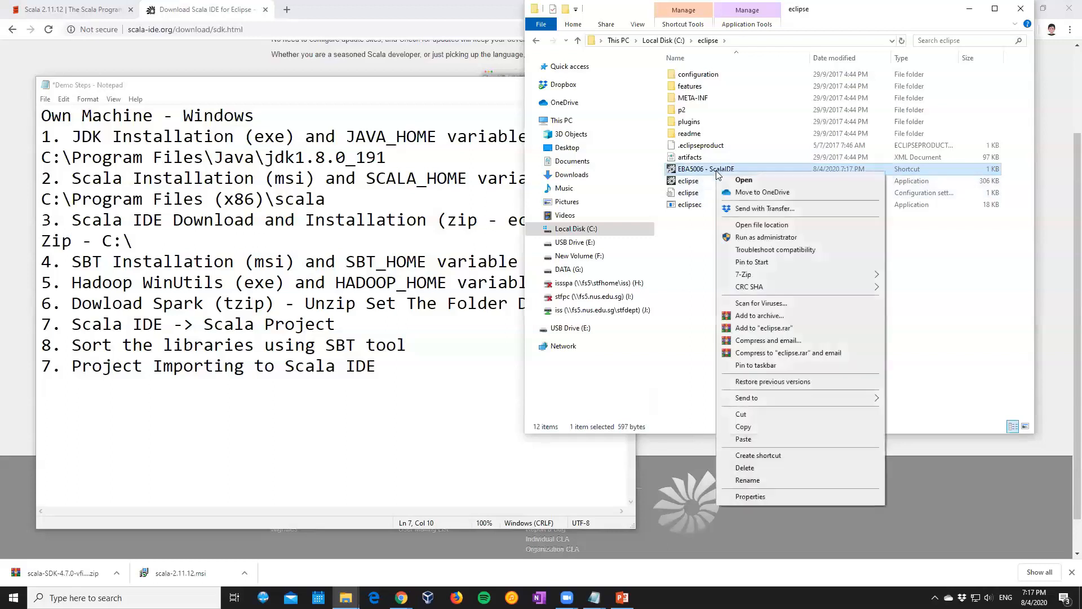
pyautogui.moveTo(863, 398)
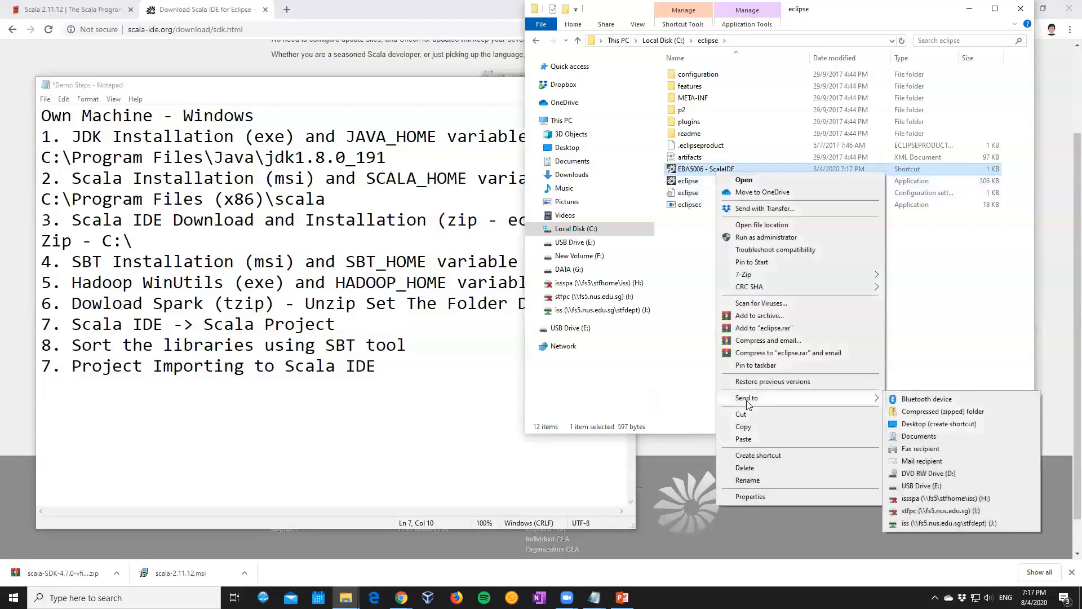
pyautogui.click(931, 426)
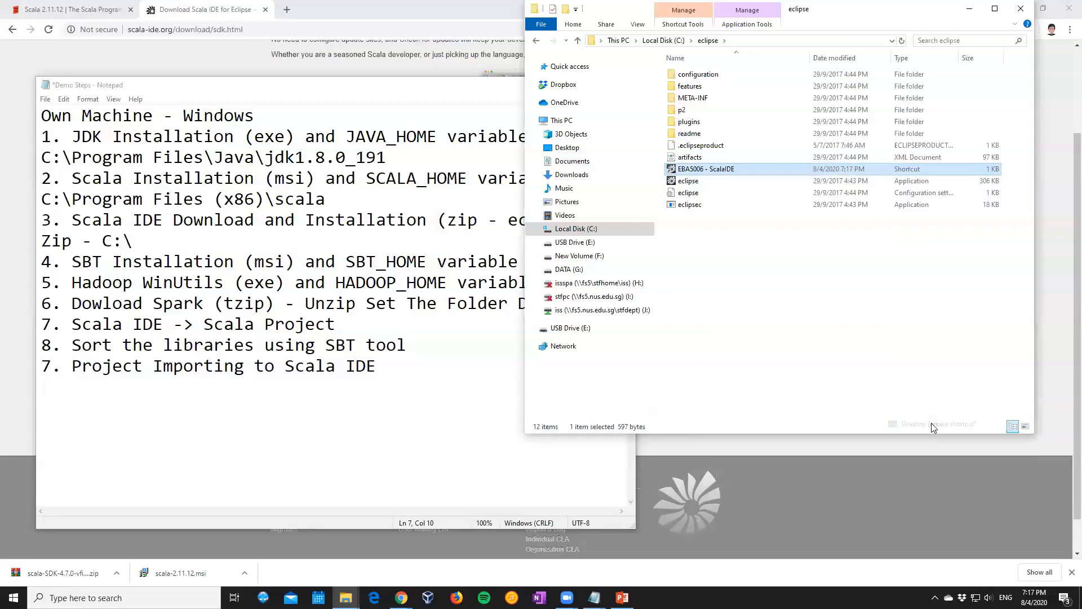
# Minimise the File Explorer window and move the notes window aside to uncover the Chrome tabs
pyautogui.click(217, 435)
pyautogui.click(133, 261)
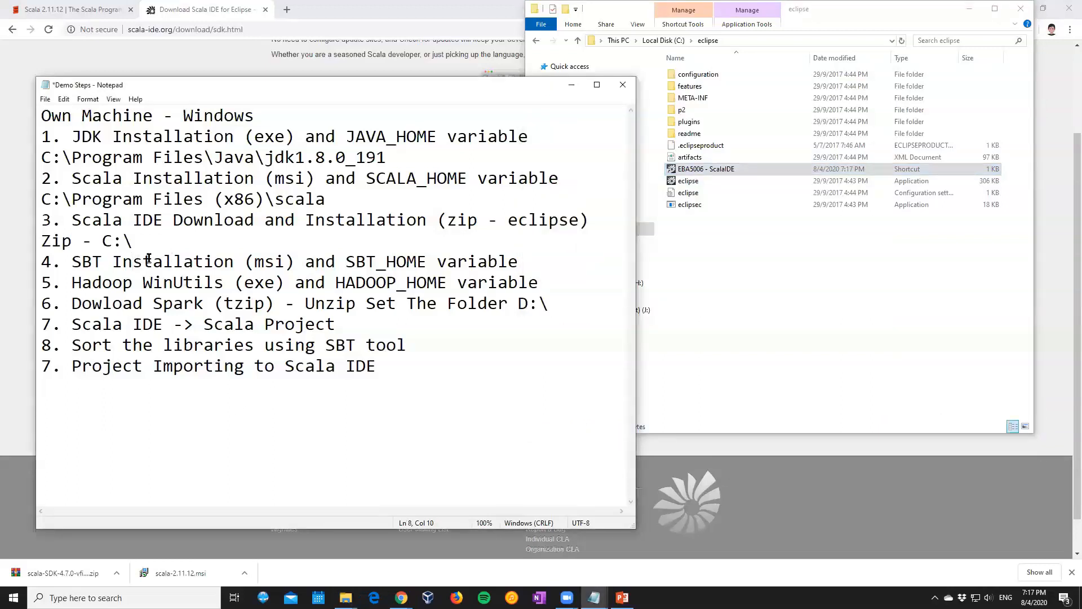
pyautogui.click(739, 282)
pyautogui.click(971, 10)
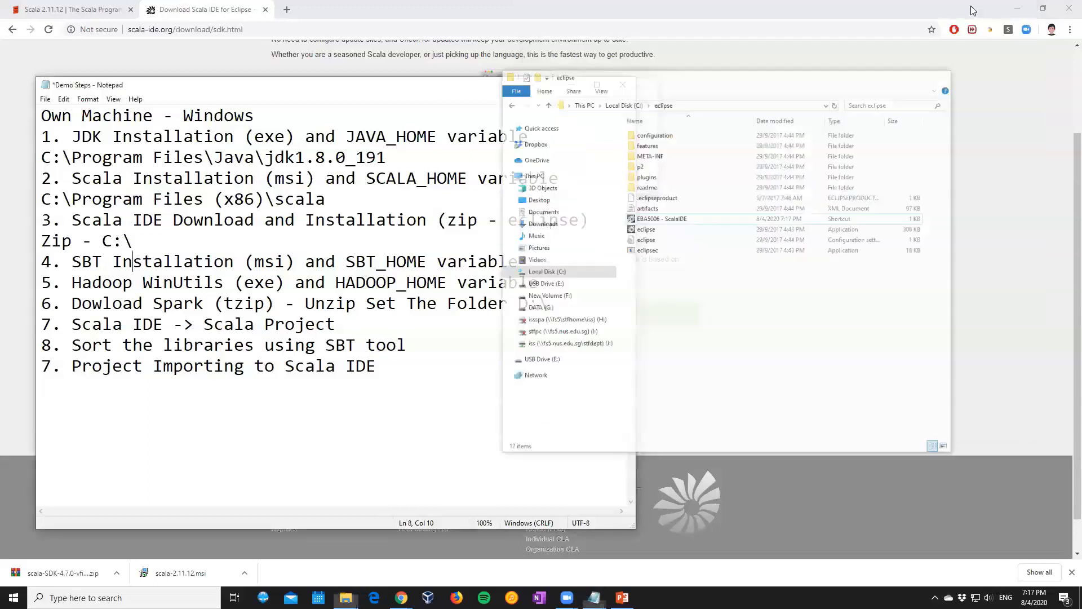
pyautogui.moveTo(401, 91); pyautogui.dragTo(843, 105)
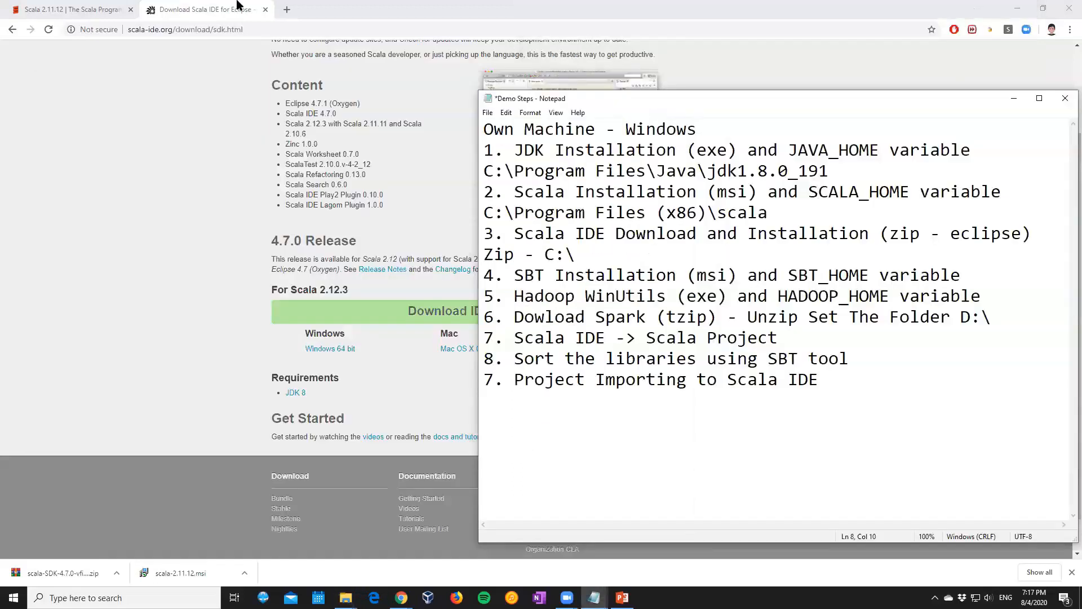
# Search the web for "sbt msi installer" in a new Chrome tab
pyautogui.click(288, 11)
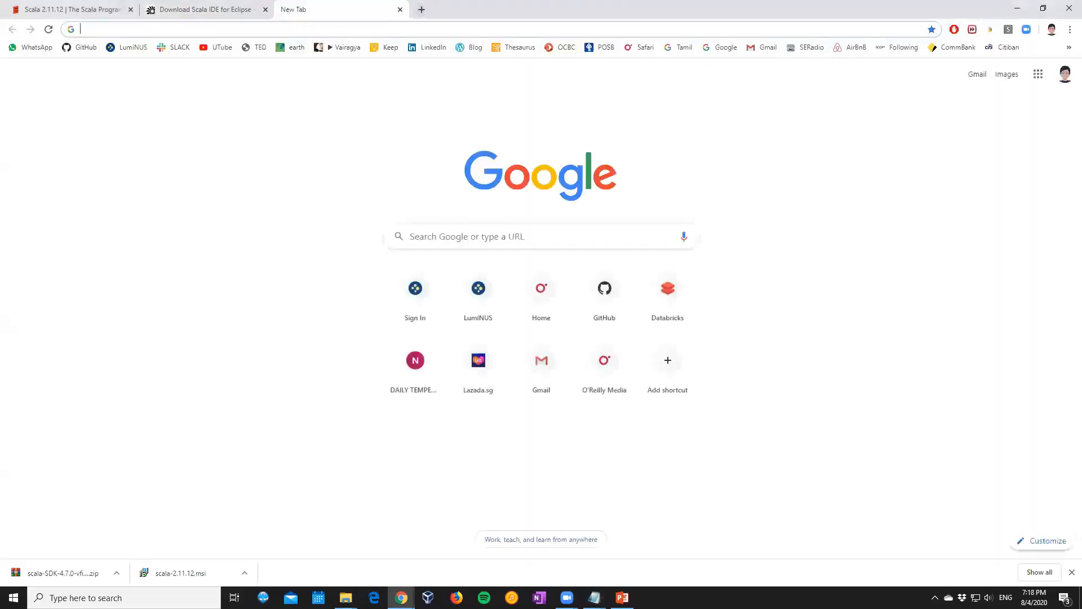
pyautogui.write('sbt m')
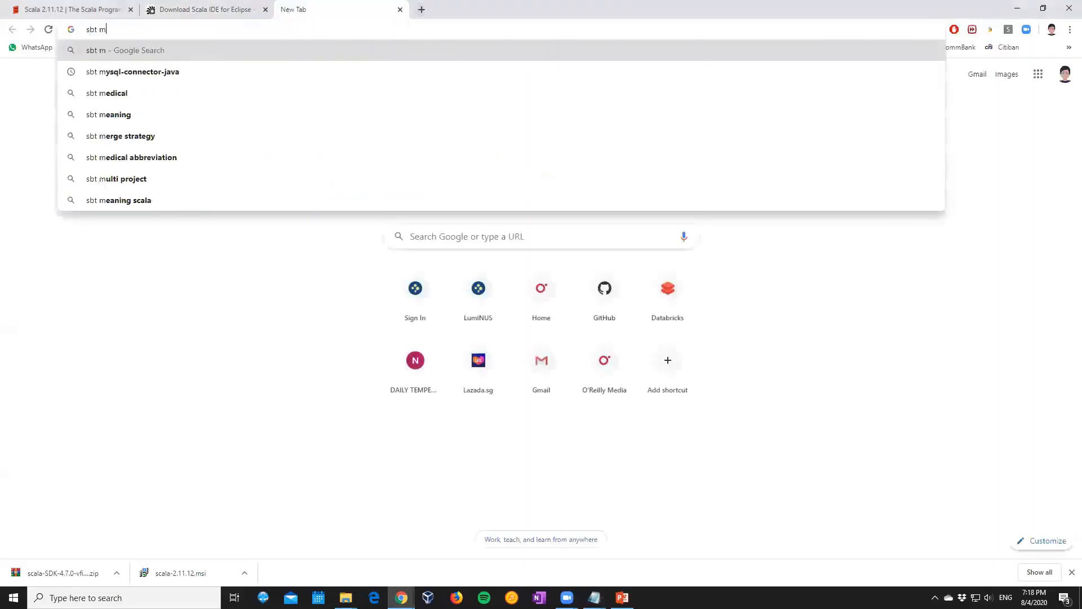
pyautogui.write('si')
pyautogui.press('Return')
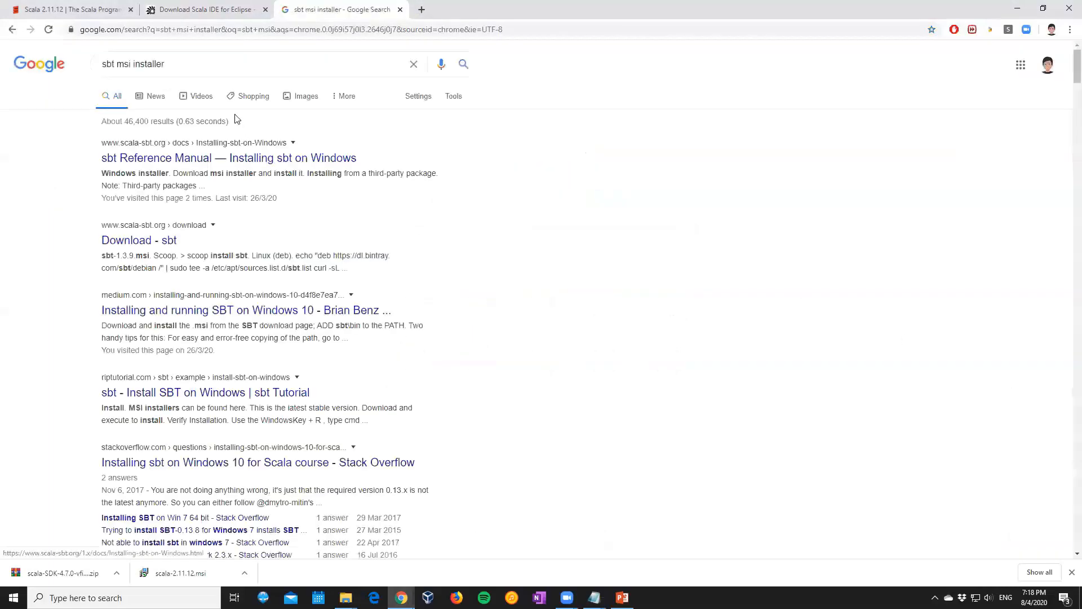
# Open the sbt Reference Manual page on installing sbt on Windows and download the sbt-1.3.4 msi installer to the Desktop
pyautogui.click(220, 163)
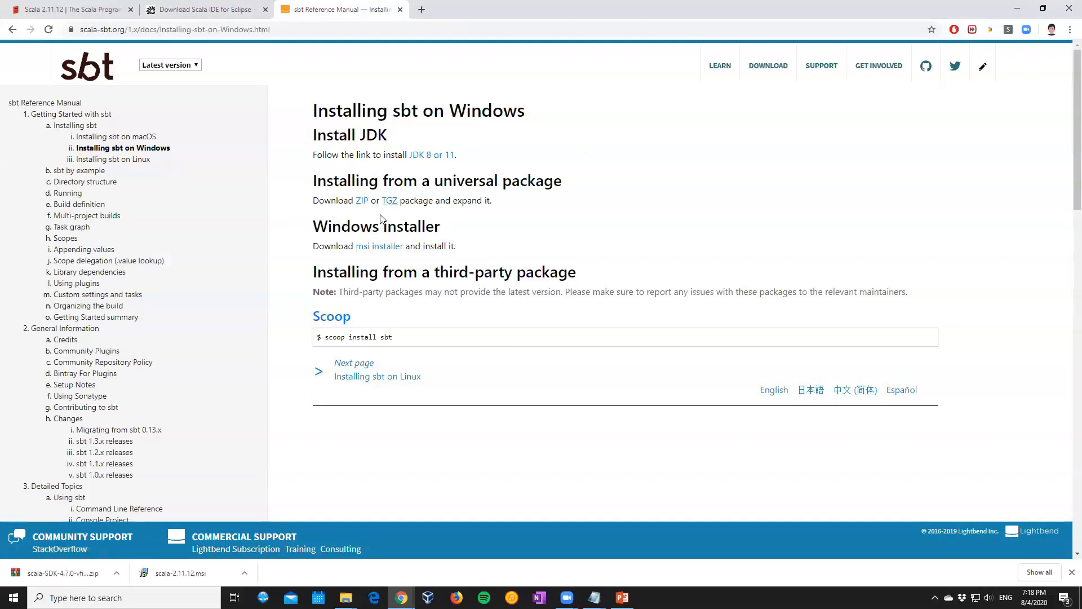
pyautogui.click(371, 250)
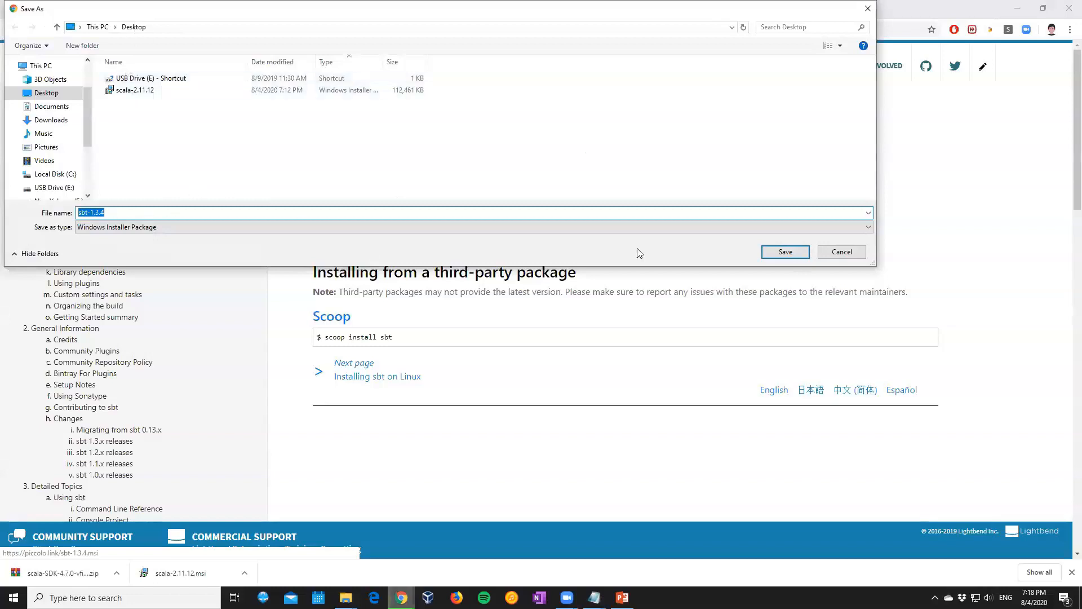
pyautogui.click(786, 251)
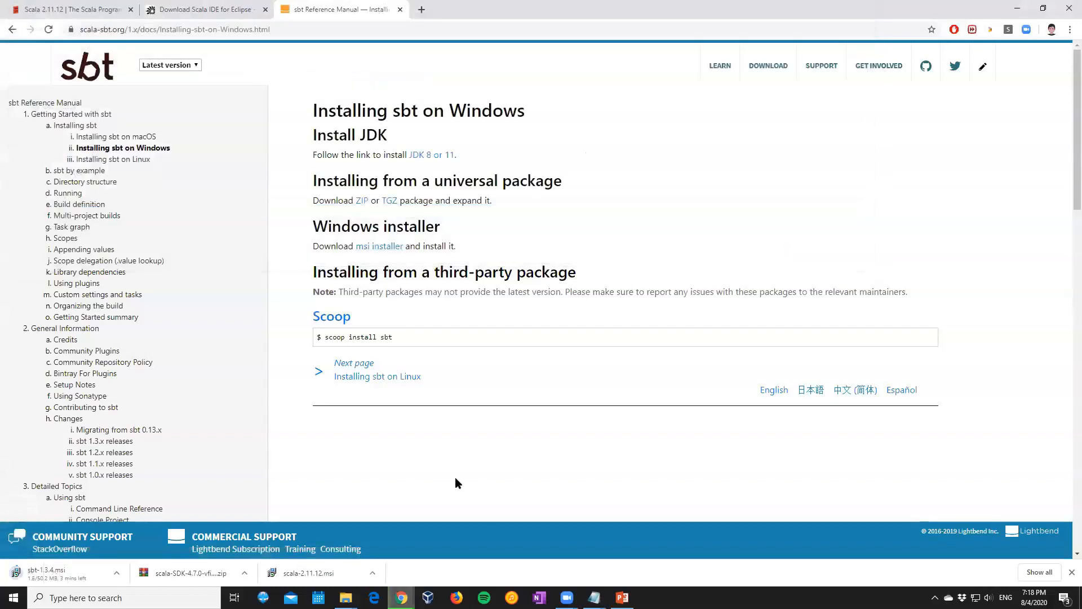
# Bring the Demo Steps notes to the front and add a blank line below step 4 on SBT installation
pyautogui.click(594, 598)
pyautogui.click(619, 562)
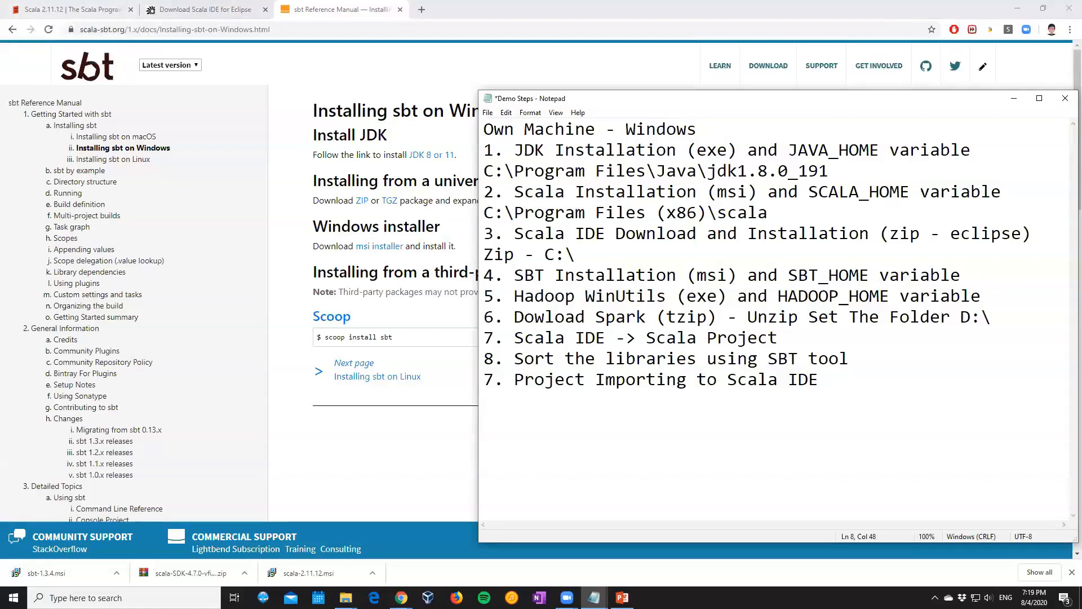
pyautogui.press('Return')
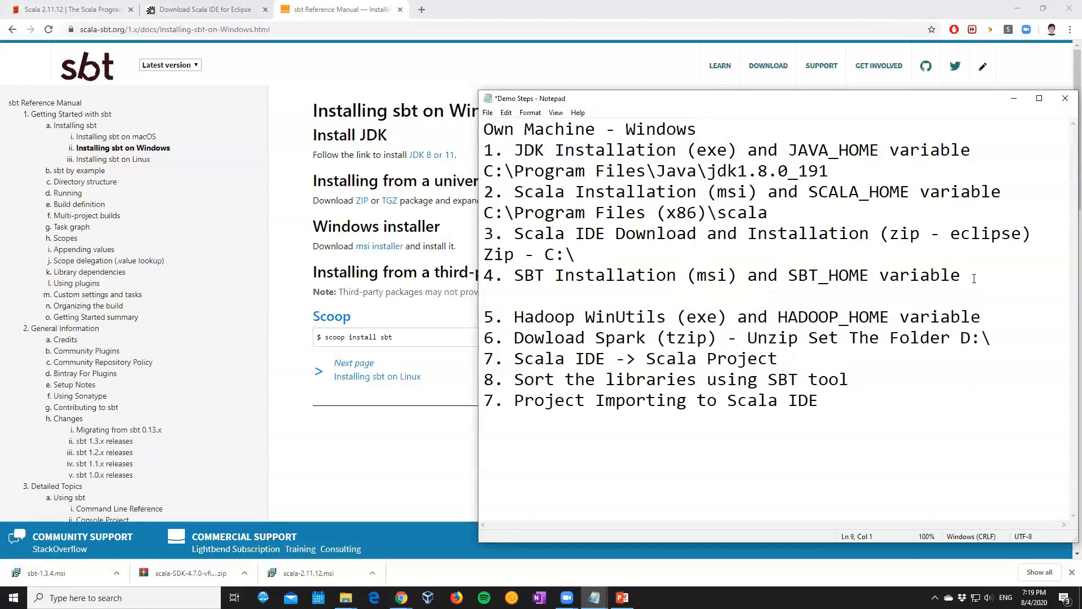
# Minimise the Chrome windows, shift the notes window aside and arrange the scala-2.11.12 and sbt-1.3.4 installers in the same desktop column
pyautogui.click(1017, 8)
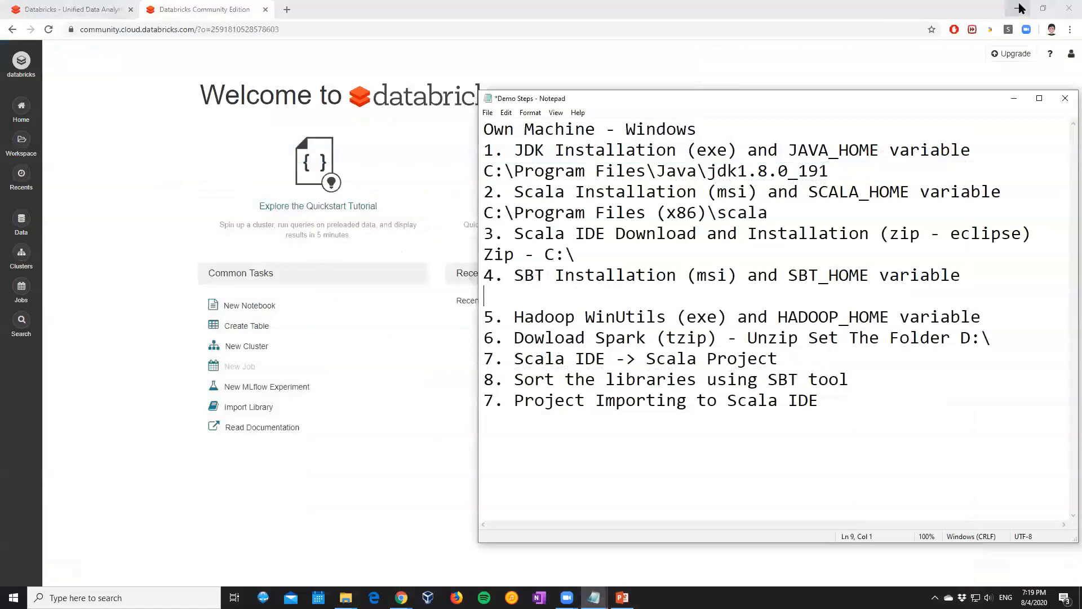
pyautogui.click(1018, 7)
pyautogui.moveTo(313, 129); pyautogui.dragTo(146, 76)
pyautogui.click(624, 113)
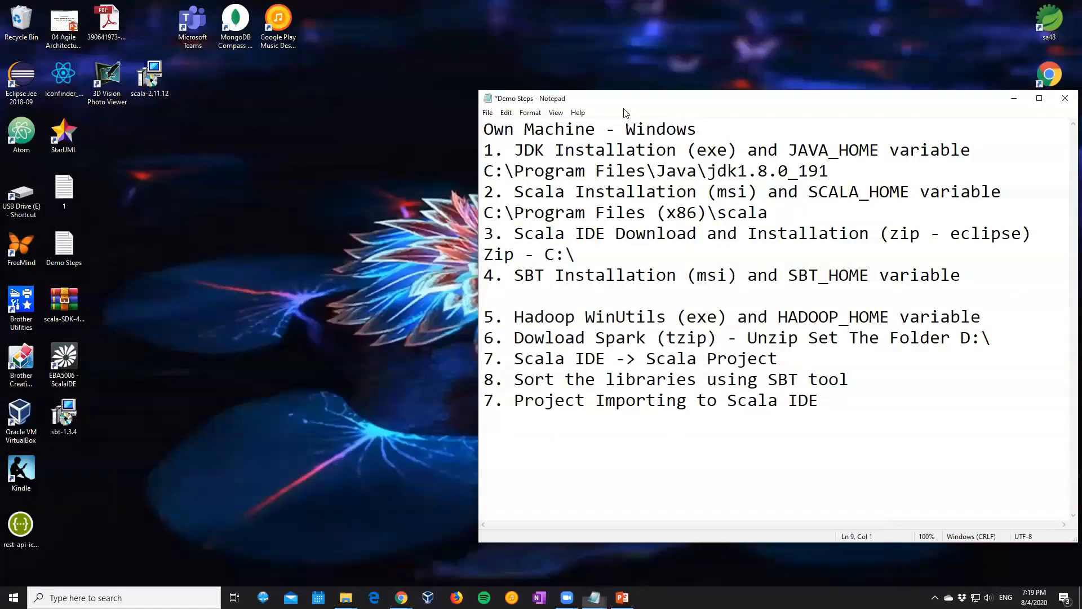
pyautogui.moveTo(624, 101); pyautogui.dragTo(561, 112)
pyautogui.moveTo(57, 426); pyautogui.dragTo(145, 37)
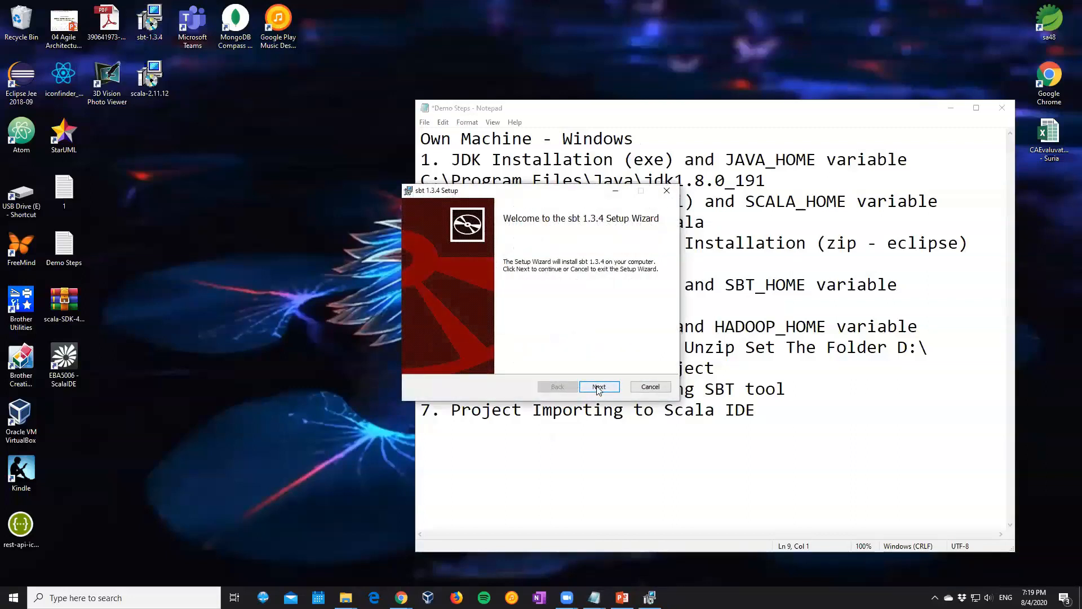
# Install sbt 1.3.4 through its setup wizard, accepting the licence agreement and keeping the default settings
pyautogui.click(592, 387)
pyautogui.click(523, 361)
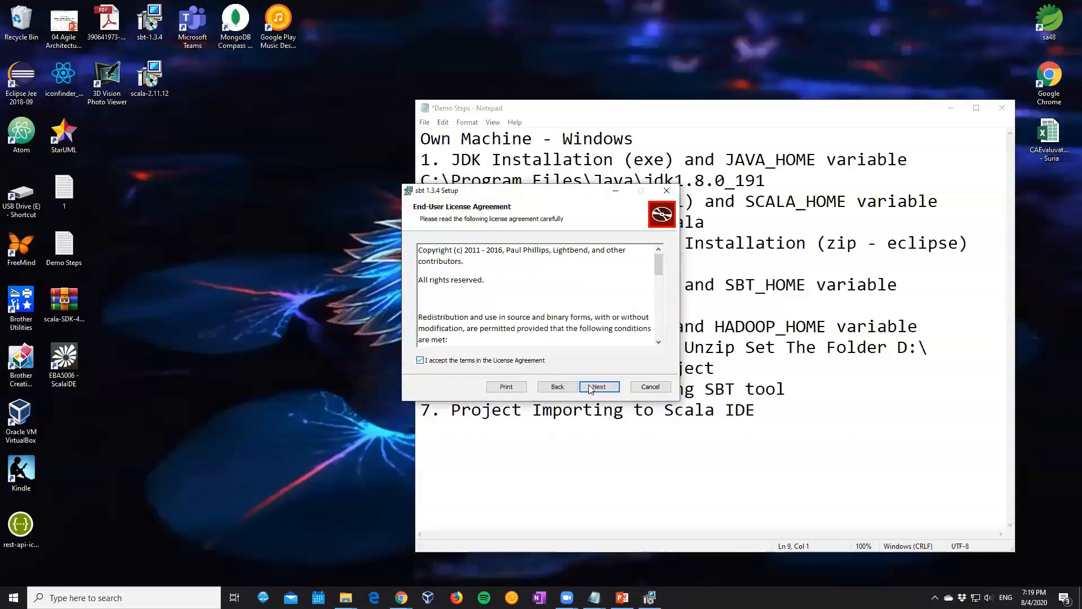
pyautogui.click(592, 386)
pyautogui.click(597, 388)
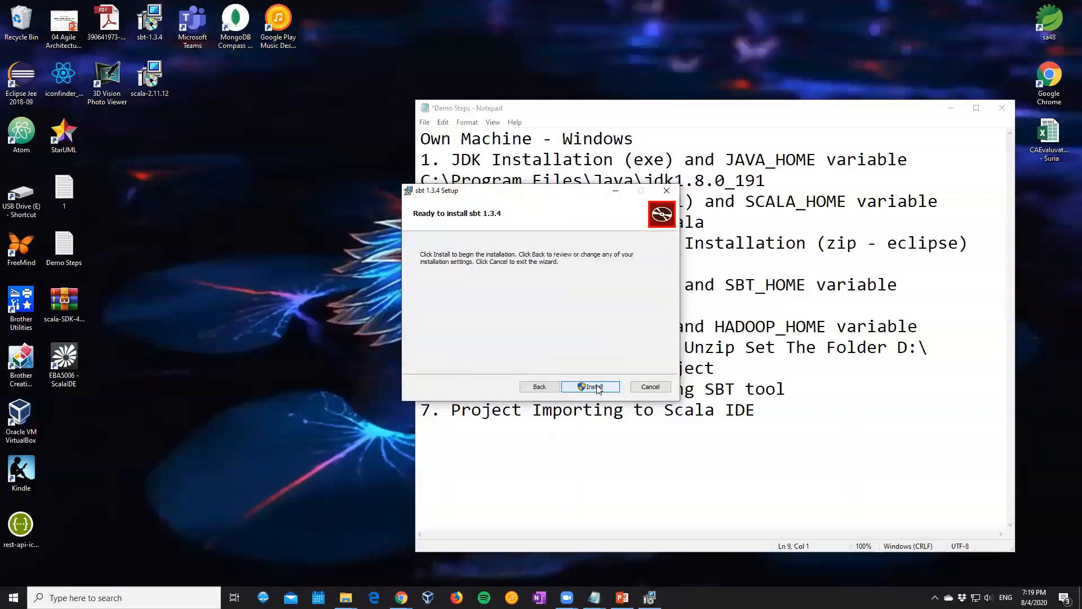
pyautogui.click(596, 388)
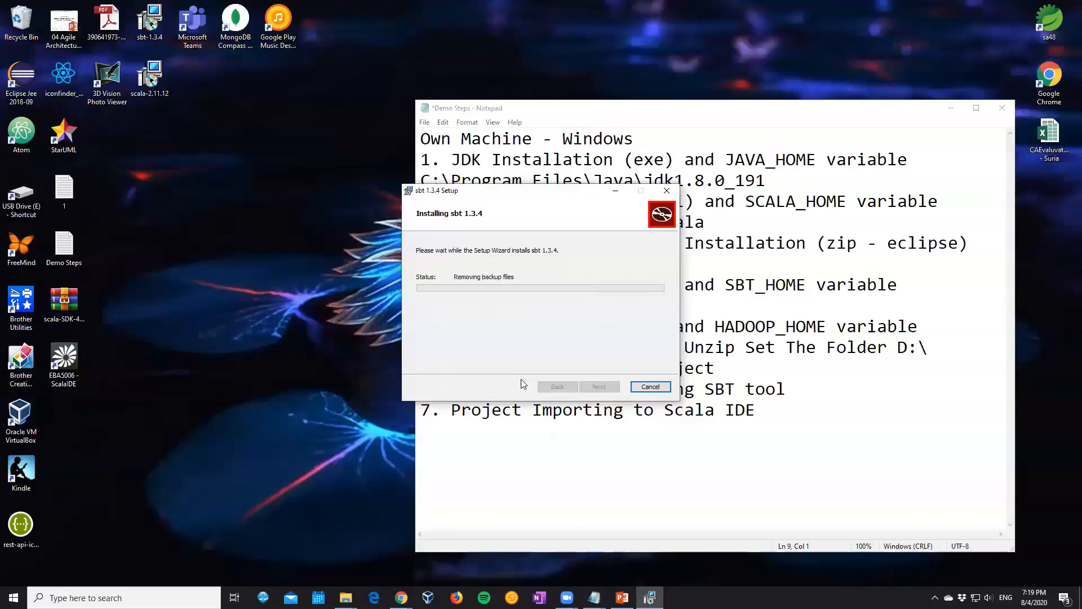
pyautogui.click(600, 386)
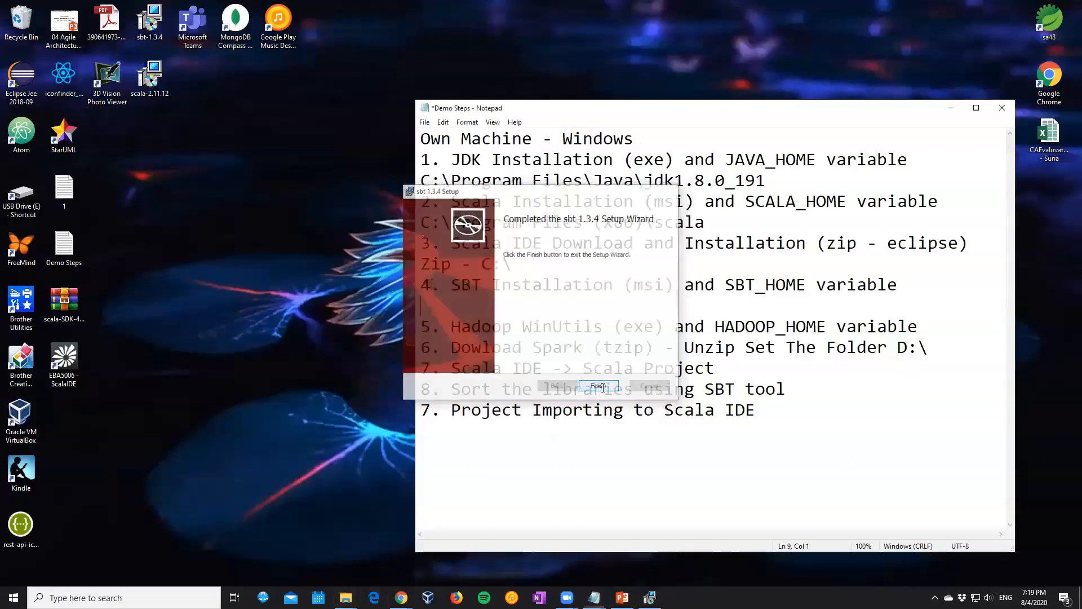
# Open the sbt folder inside Program Files (x86) on the C: drive
pyautogui.moveTo(345, 597)
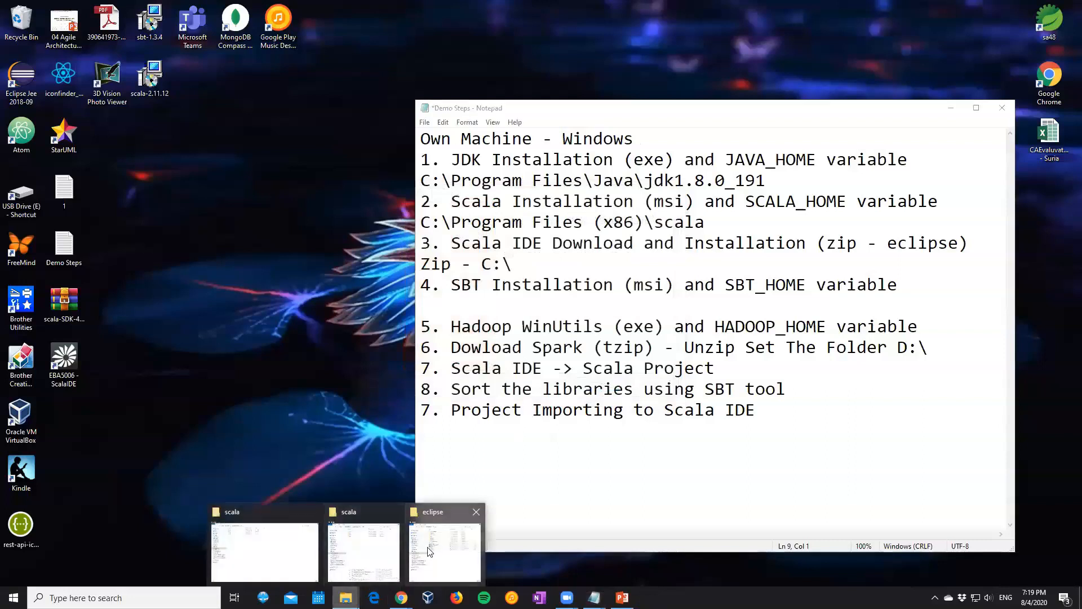
pyautogui.click(363, 550)
pyautogui.click(710, 307)
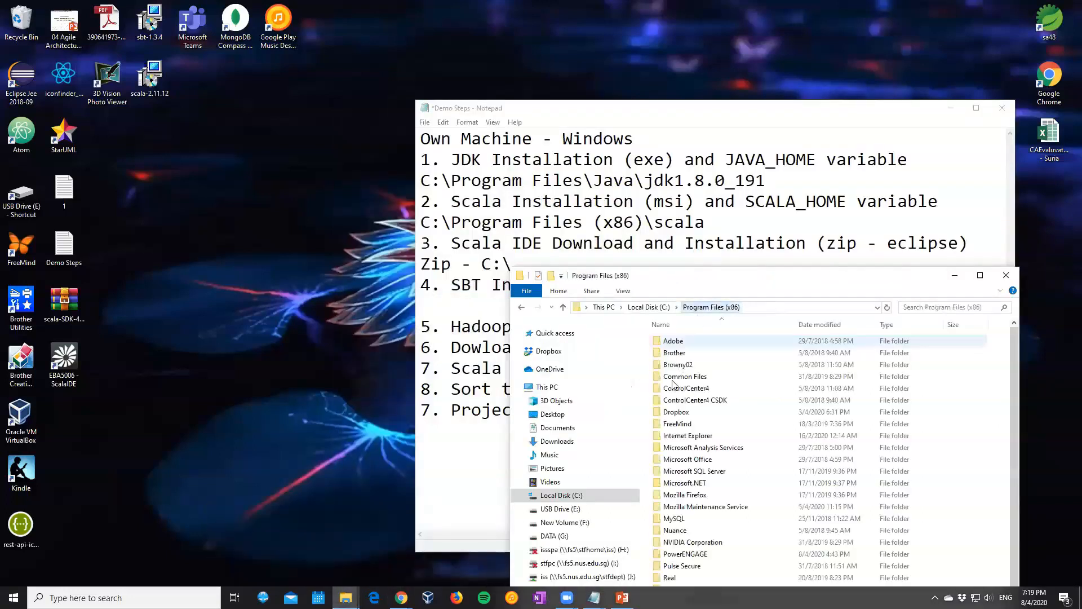
pyautogui.scroll(-2, 689, 524)
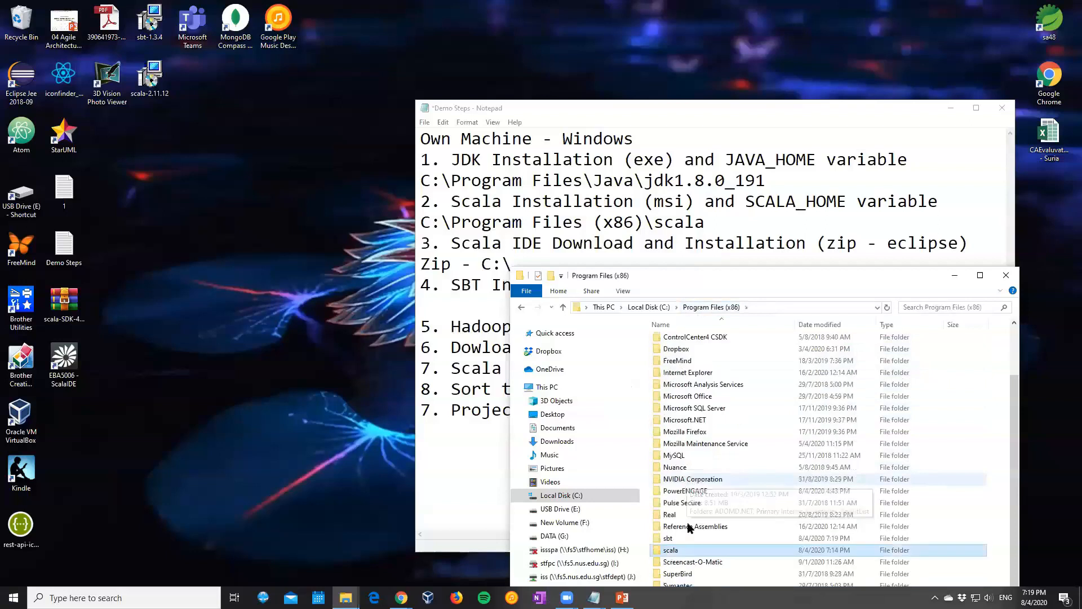
pyautogui.doubleClick(689, 538)
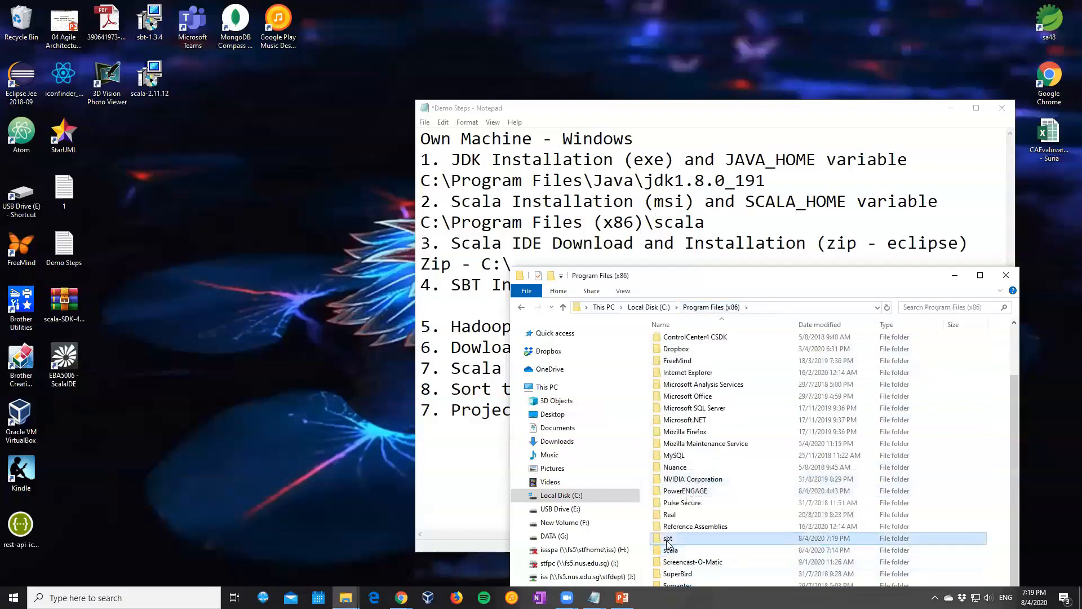
# Try to copy the sbt folder's path and paste it below step 4 in the notes
pyautogui.click(780, 312)
pyautogui.click(490, 309)
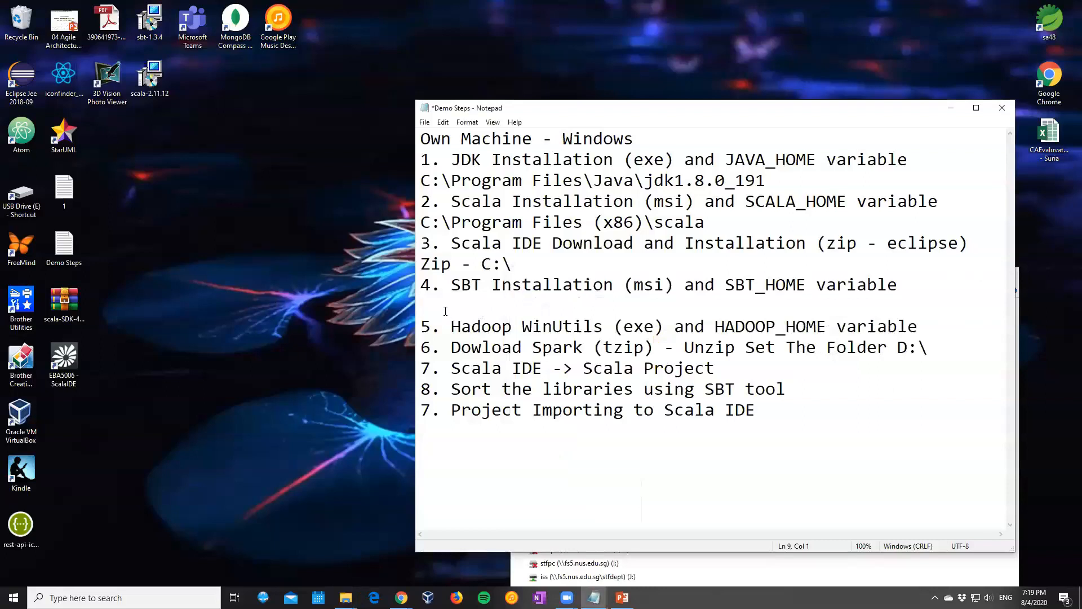
pyautogui.click(710, 581)
pyautogui.click(751, 309)
pyautogui.moveTo(746, 308); pyautogui.dragTo(563, 305)
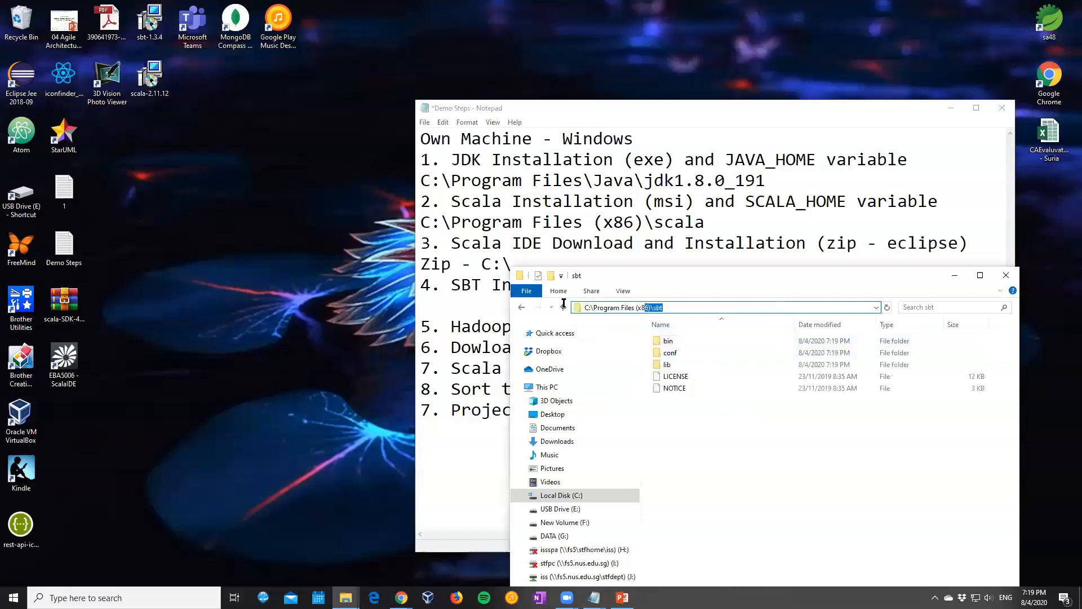
pyautogui.click(563, 306)
pyautogui.click(453, 311)
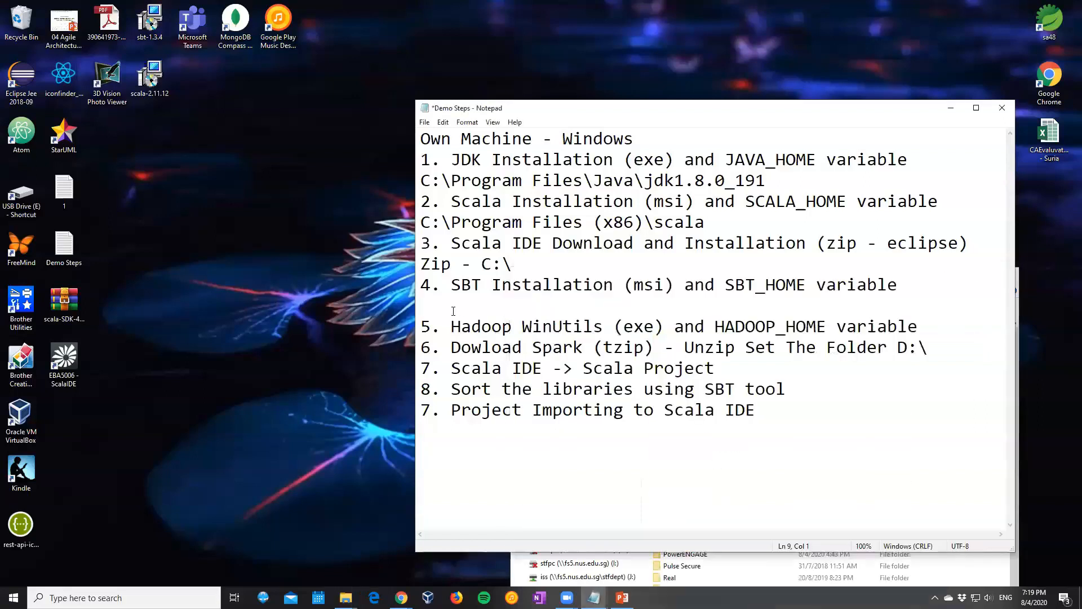
pyautogui.rightClick(454, 315)
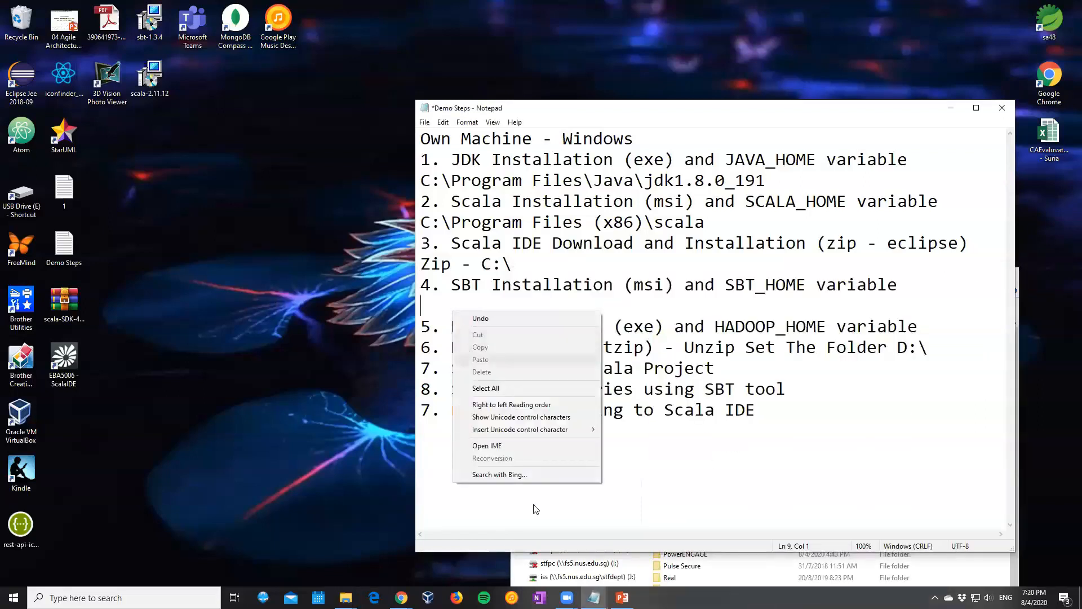
# Reopen the sbt folder, copy its path and paste C:\Program Files (x86)\sbt below step 4 in the notes
pyautogui.click(710, 576)
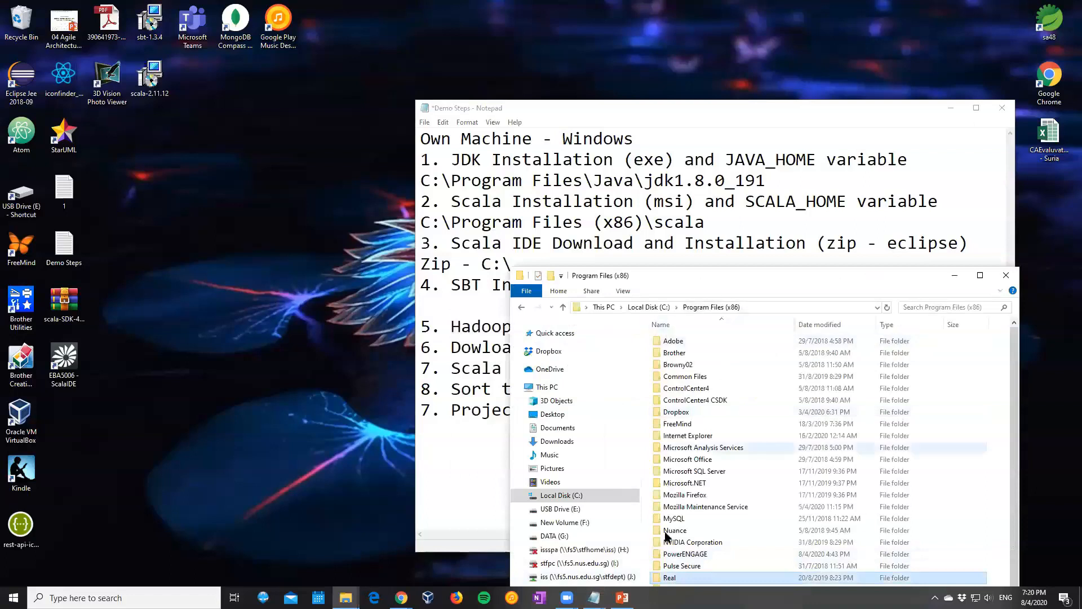
pyautogui.scroll(-2, 683, 437)
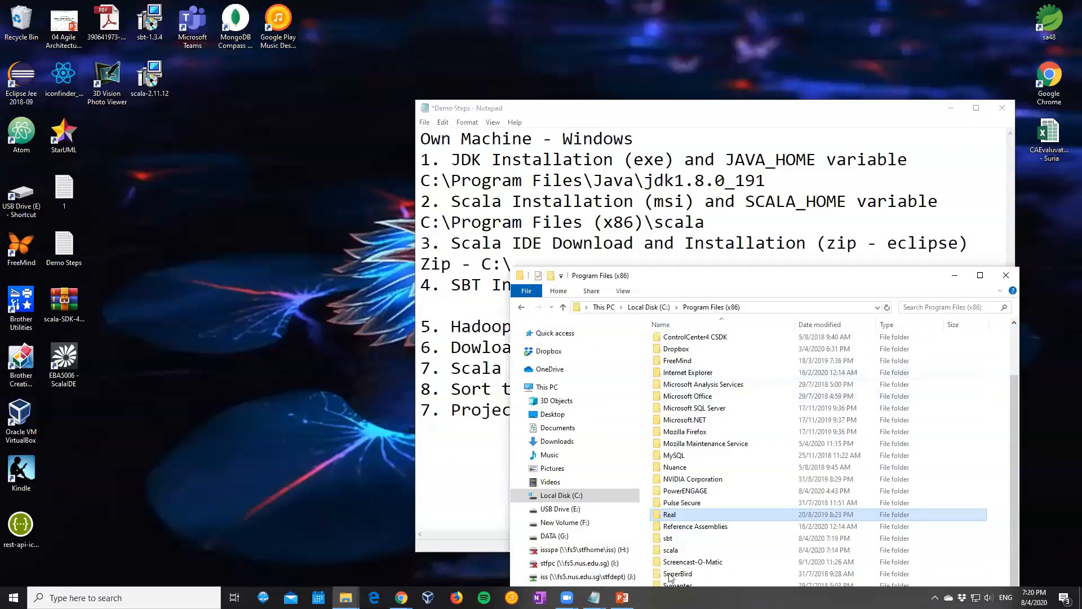
pyautogui.doubleClick(668, 546)
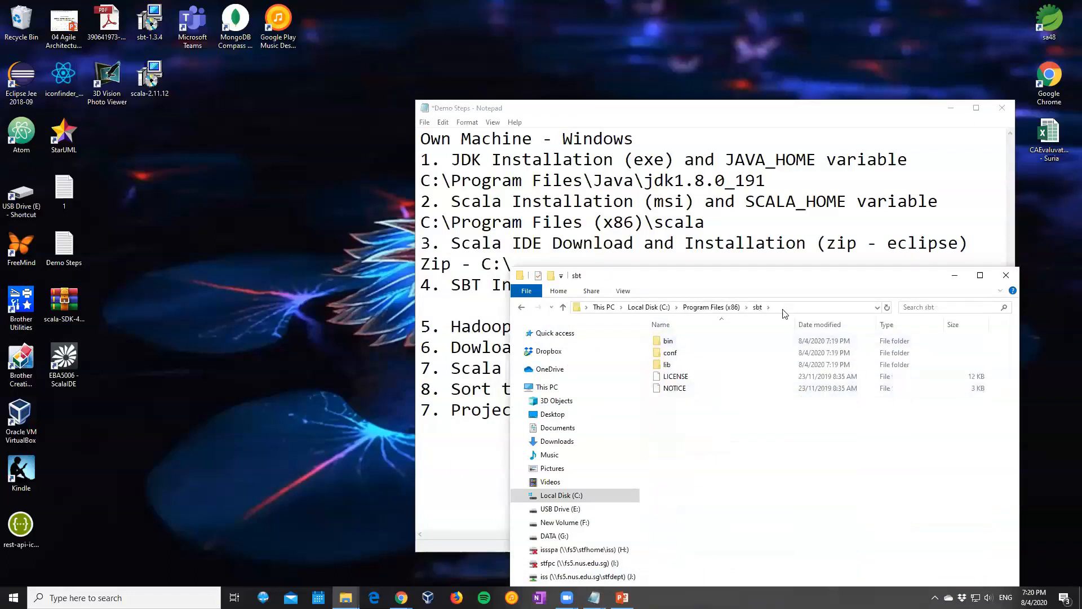
pyautogui.click(692, 307)
pyautogui.moveTo(691, 308); pyautogui.dragTo(536, 307)
pyautogui.rightClick(601, 308)
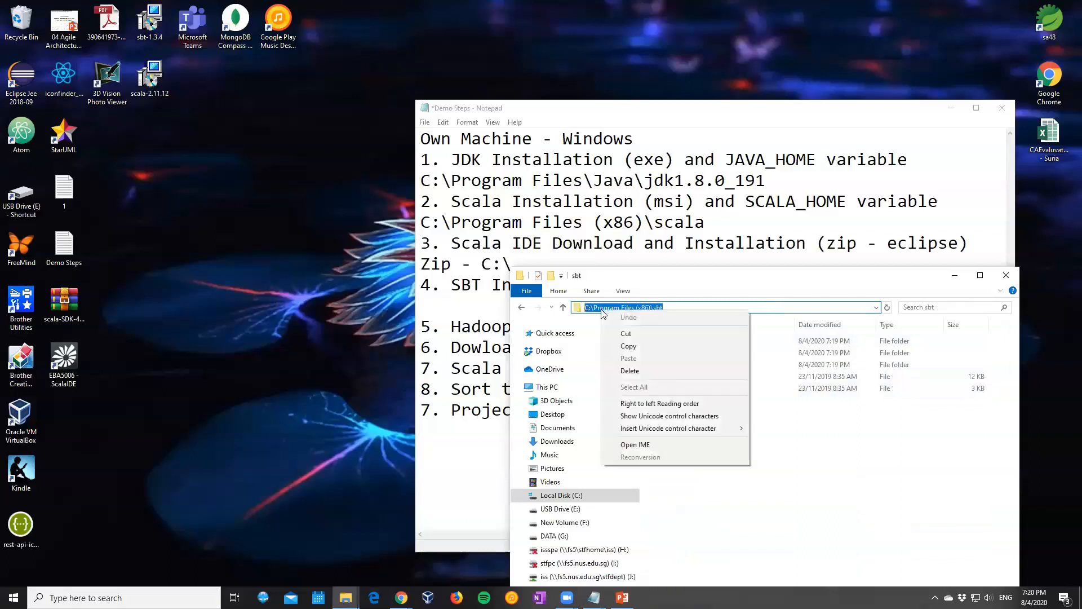
pyautogui.click(628, 346)
pyautogui.click(478, 309)
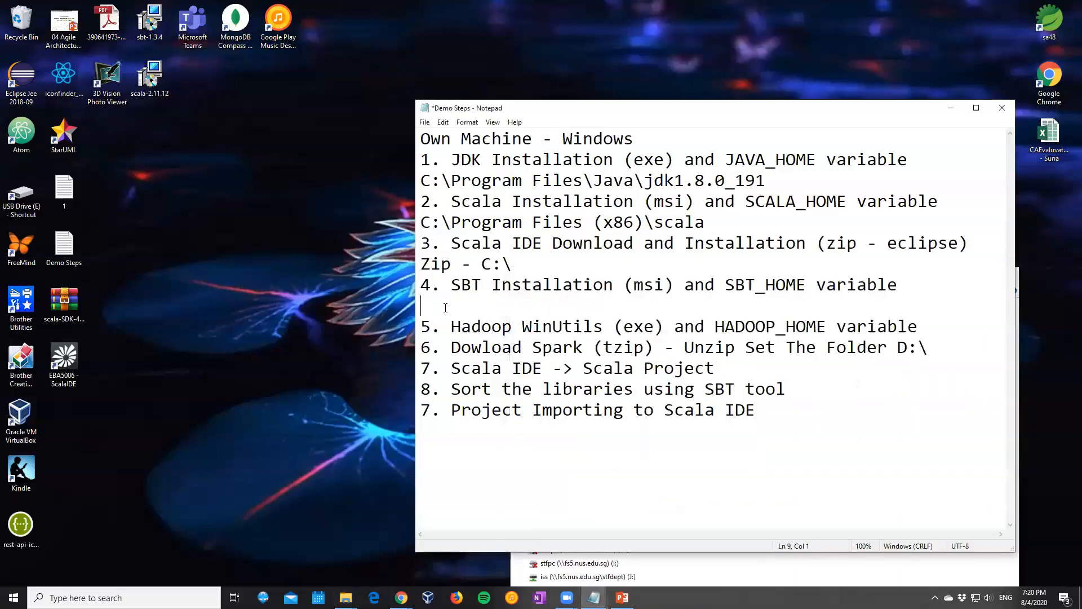
pyautogui.rightClick(445, 308)
pyautogui.click(466, 356)
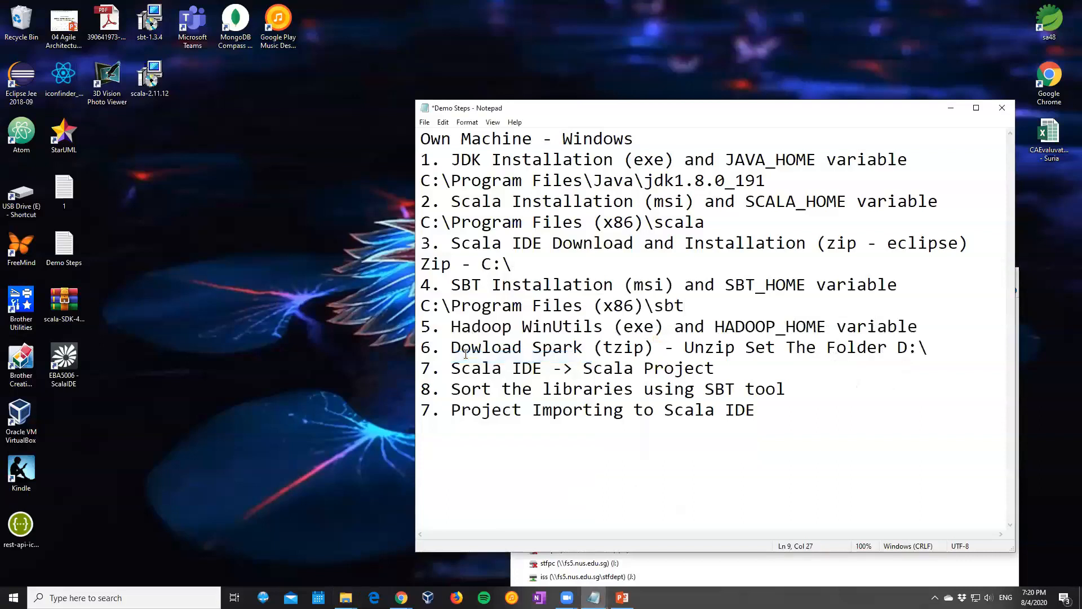
# Add a blank line below step 5 on Hadoop WinUtils in the notes
pyautogui.click(471, 409)
pyautogui.click(939, 325)
pyautogui.press('Return')
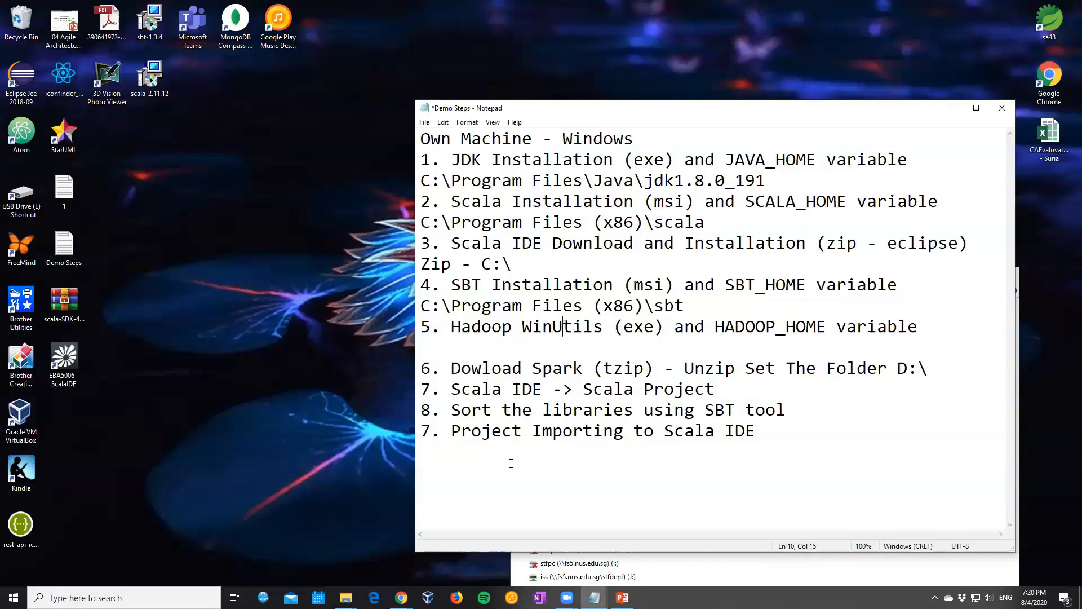
# Search the web for "winutils.exe" in a new Chrome tab and open the GitHub winutils repository of Hadoop Windows binaries
pyautogui.moveTo(401, 597)
pyautogui.click(496, 558)
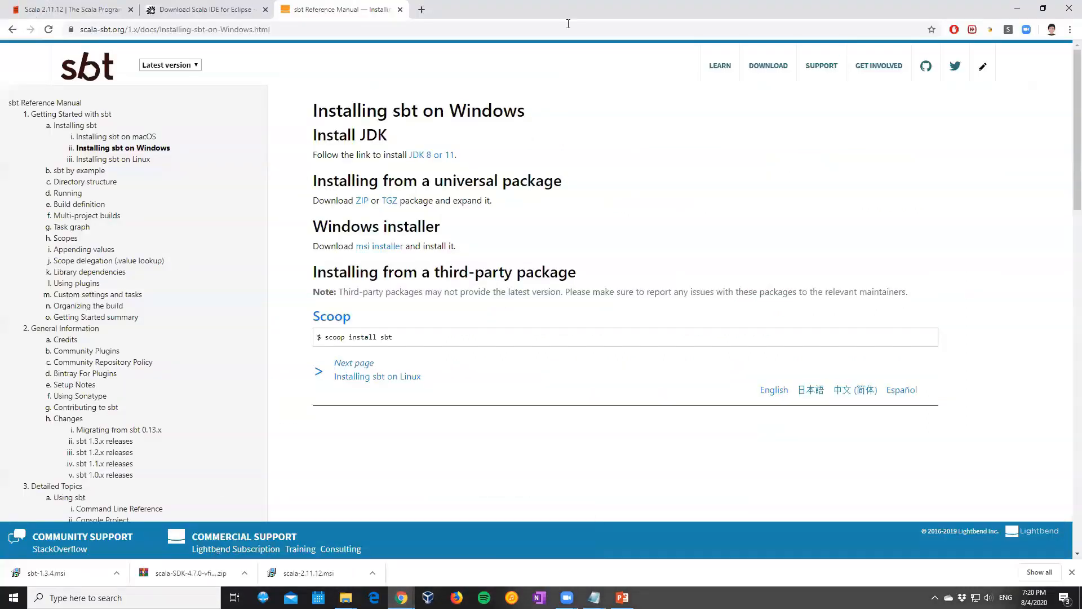
pyautogui.hotkey('ctrl', 't')
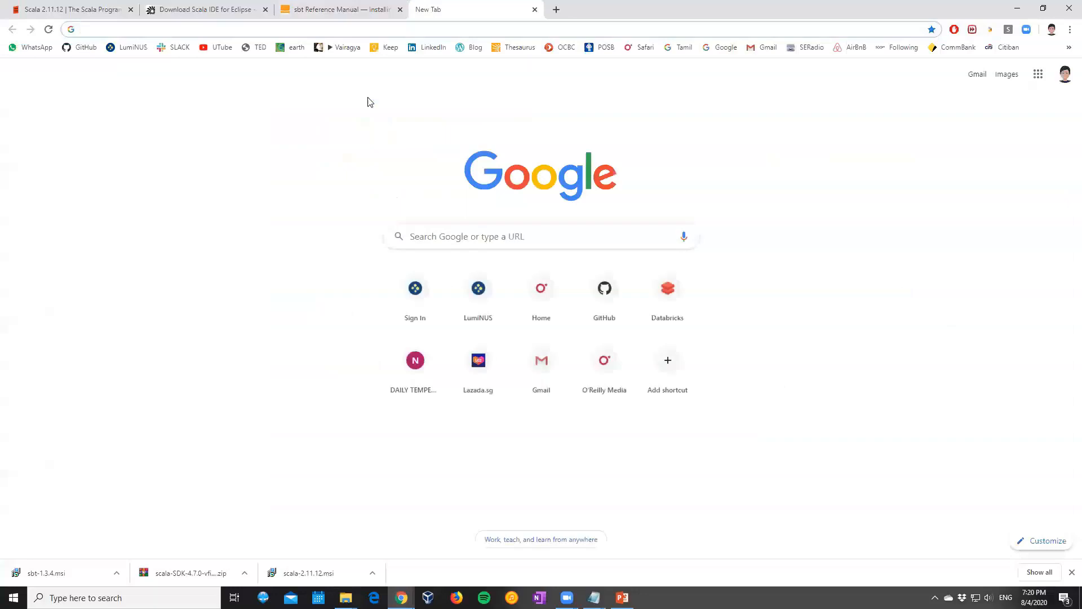
pyautogui.write('winutils.')
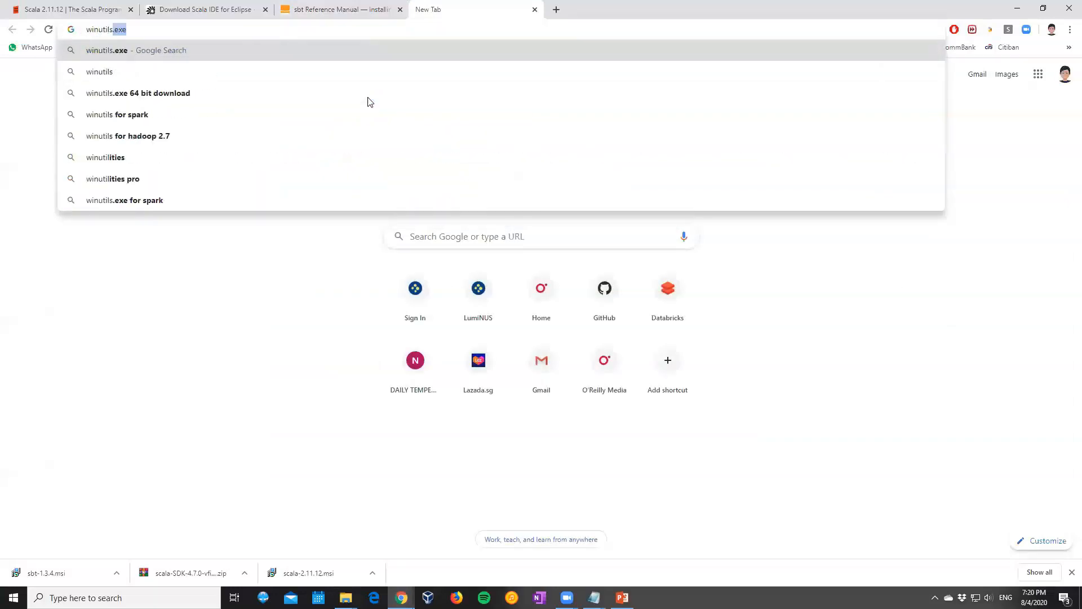
pyautogui.write('exe')
pyautogui.press('Return')
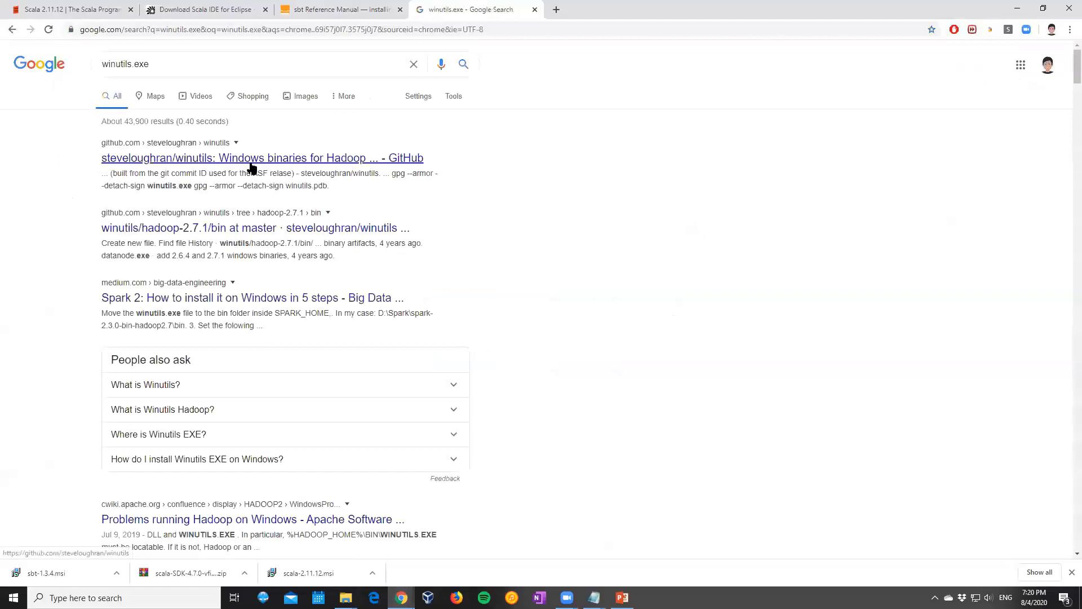
pyautogui.click(251, 160)
# Examine the winutils repository's list of Hadoop version folders and read through its README
pyautogui.scroll(-2, 225, 242)
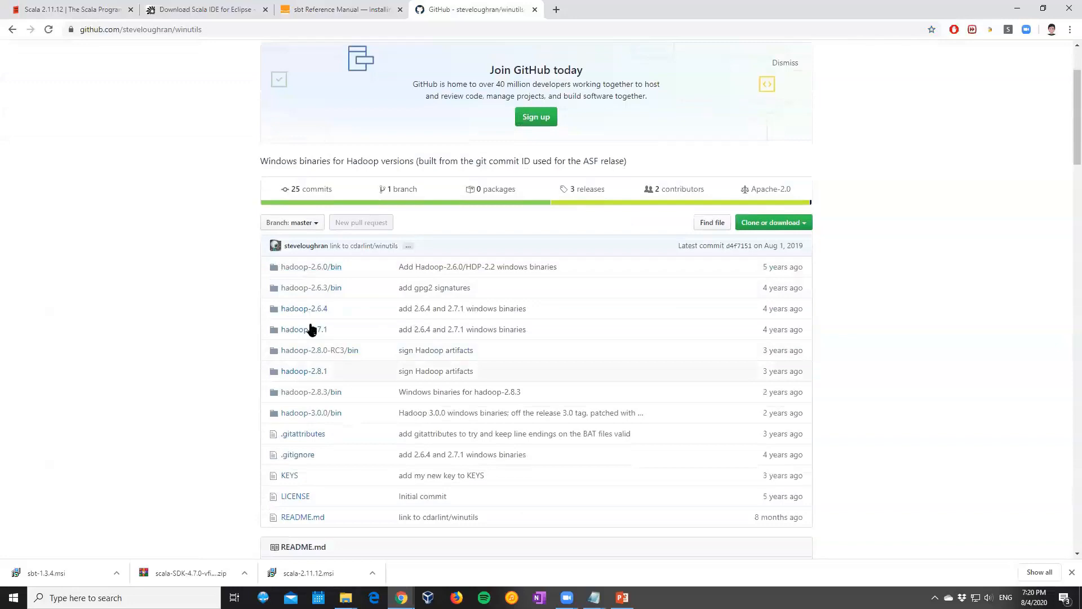
pyautogui.scroll(-2, 317, 329)
pyautogui.scroll(-6, 319, 329)
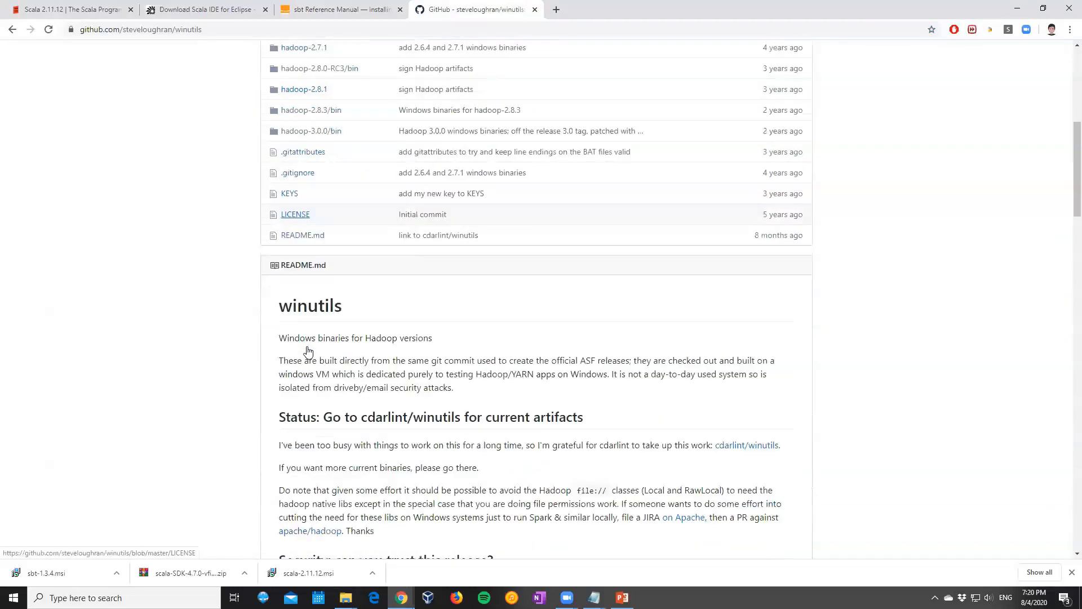
pyautogui.scroll(10, 339, 240)
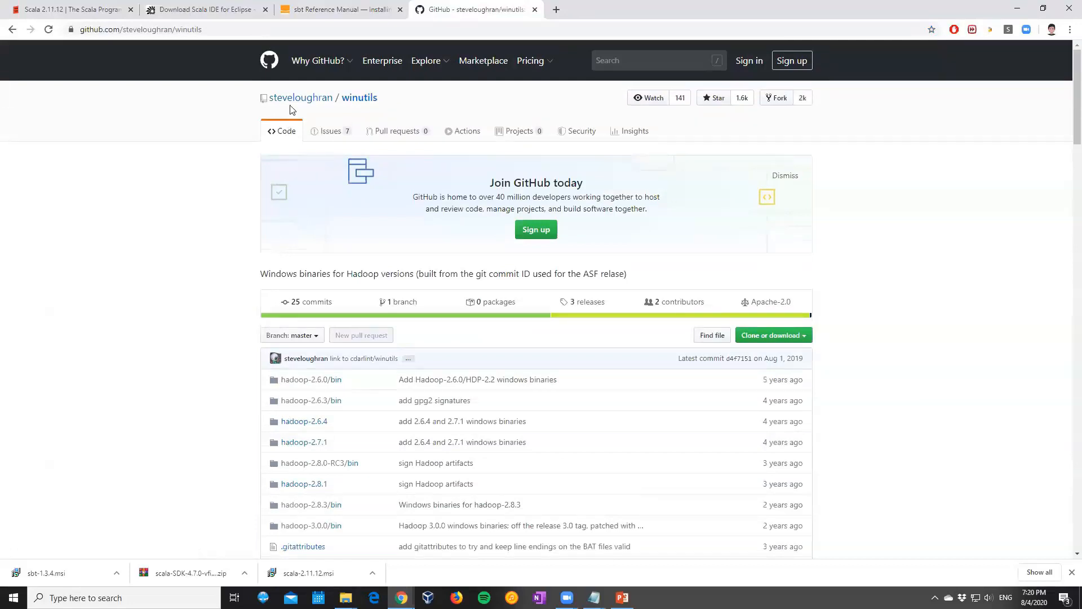
pyautogui.scroll(-3, 321, 175)
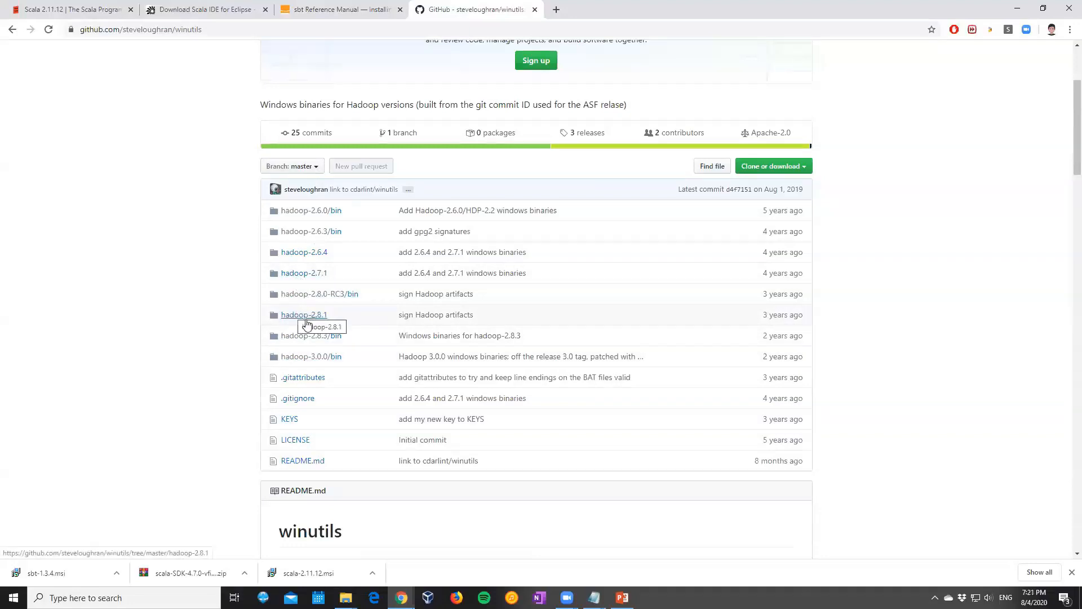
pyautogui.scroll(-7, 306, 325)
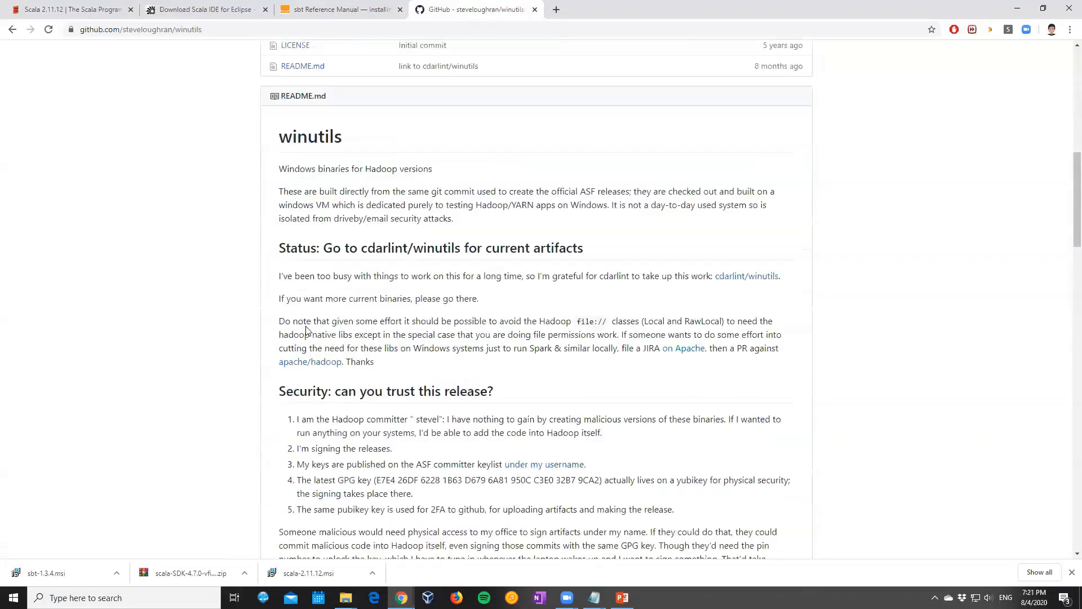
pyautogui.scroll(-8, 307, 330)
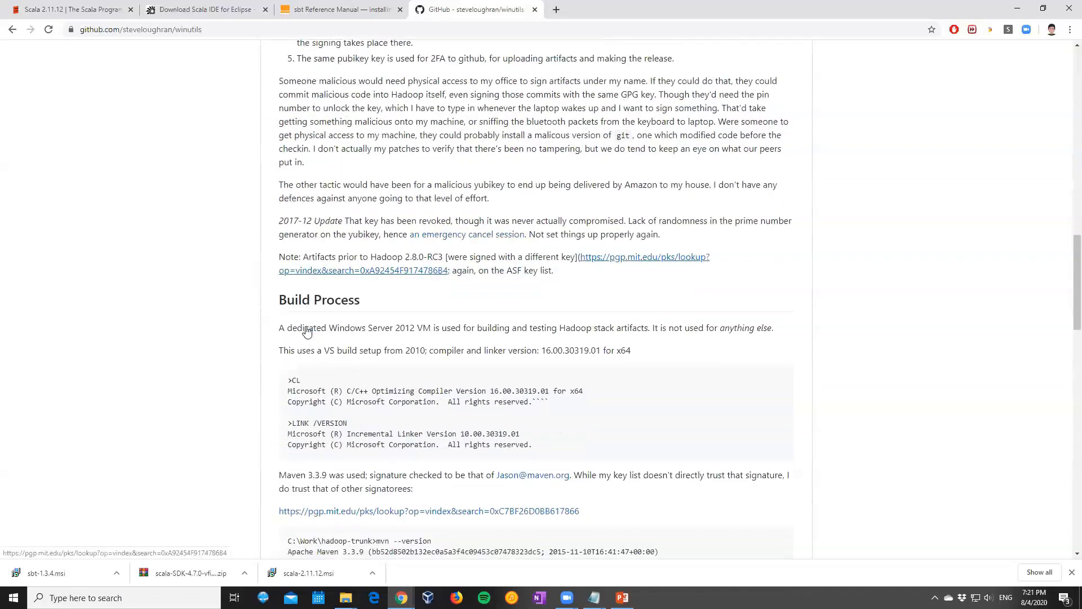
pyautogui.scroll(-2, 307, 331)
pyautogui.scroll(-3, 306, 332)
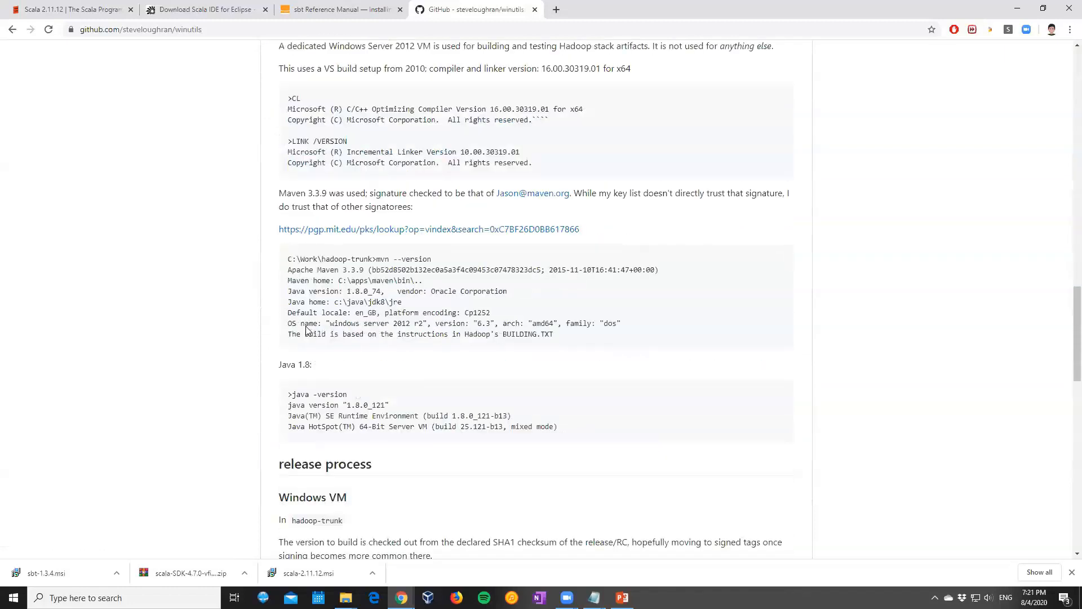
pyautogui.scroll(-10, 307, 330)
pyautogui.scroll(-6, 306, 327)
pyautogui.scroll(20, 307, 327)
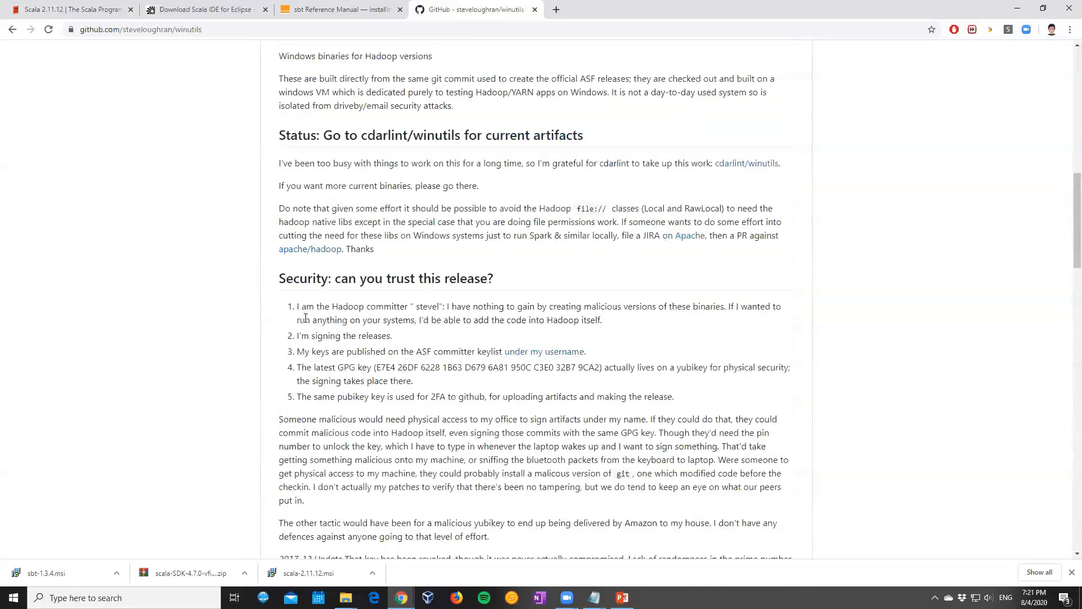
pyautogui.scroll(10, 301, 339)
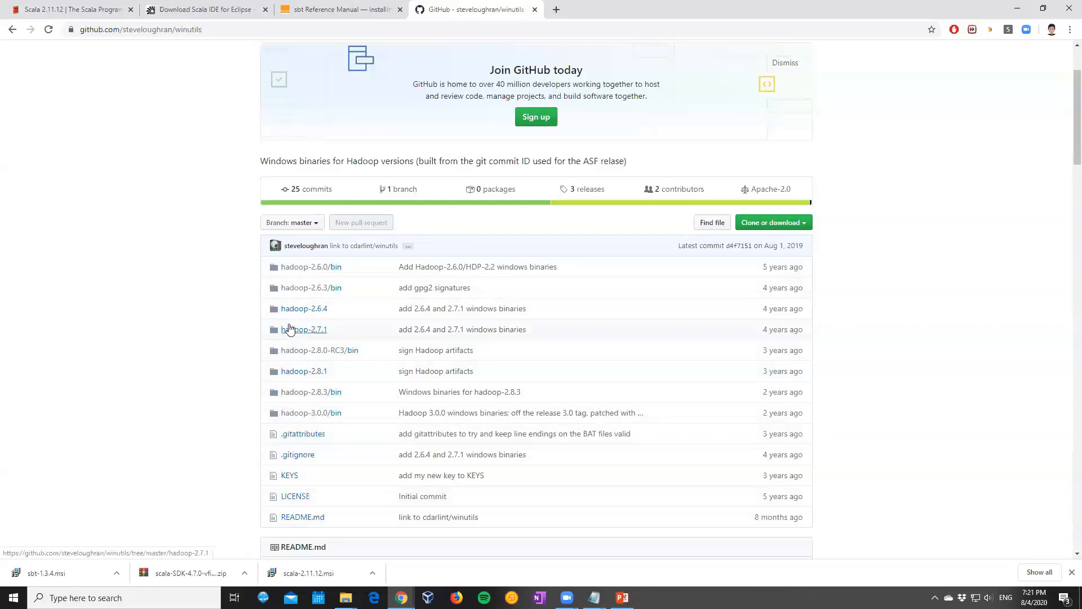
# Open the bin folder of hadoop-2.7.1 in the repository and download winutils.exe to the Desktop
pyautogui.click(291, 331)
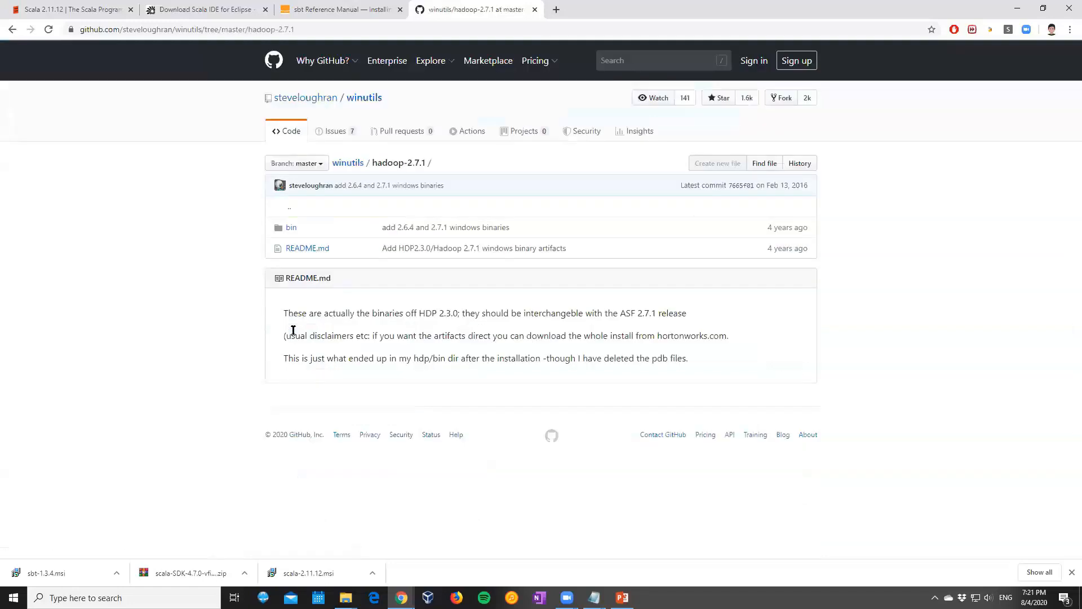
pyautogui.click(291, 230)
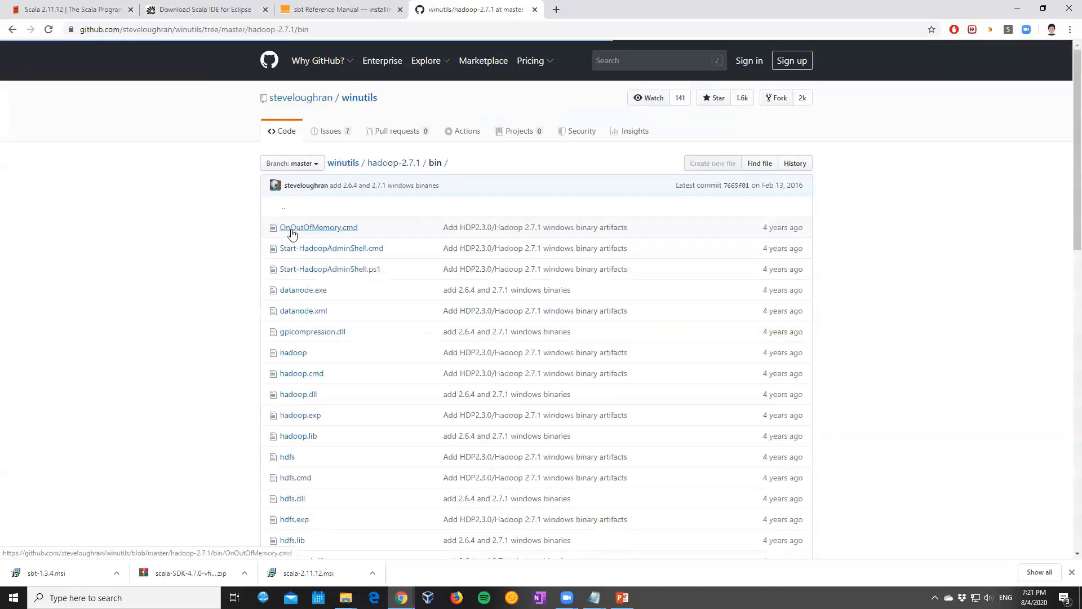
pyautogui.scroll(-6, 402, 287)
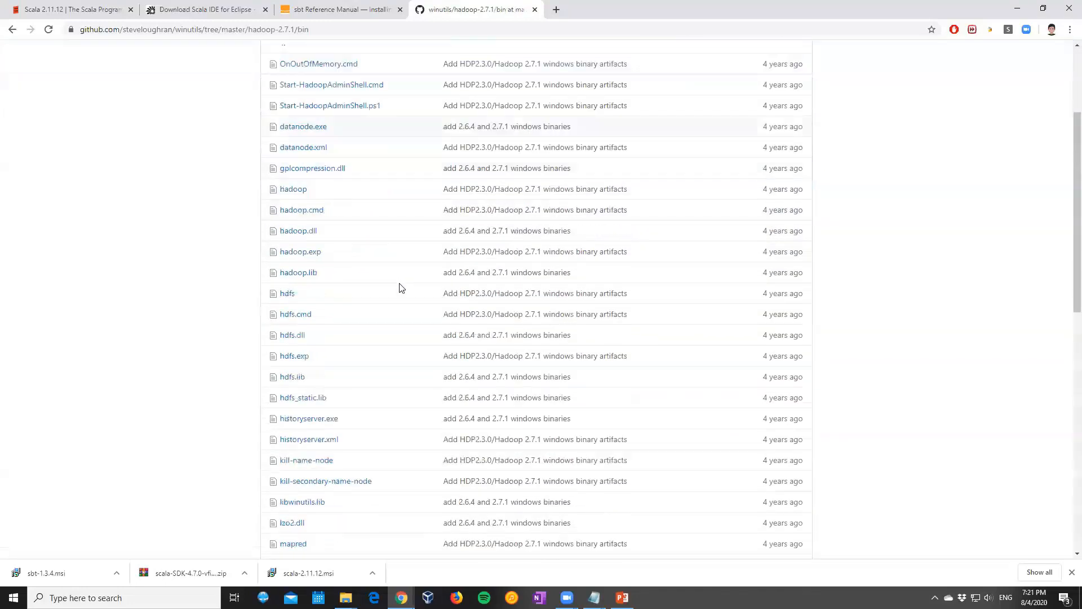
pyautogui.scroll(-6, 401, 287)
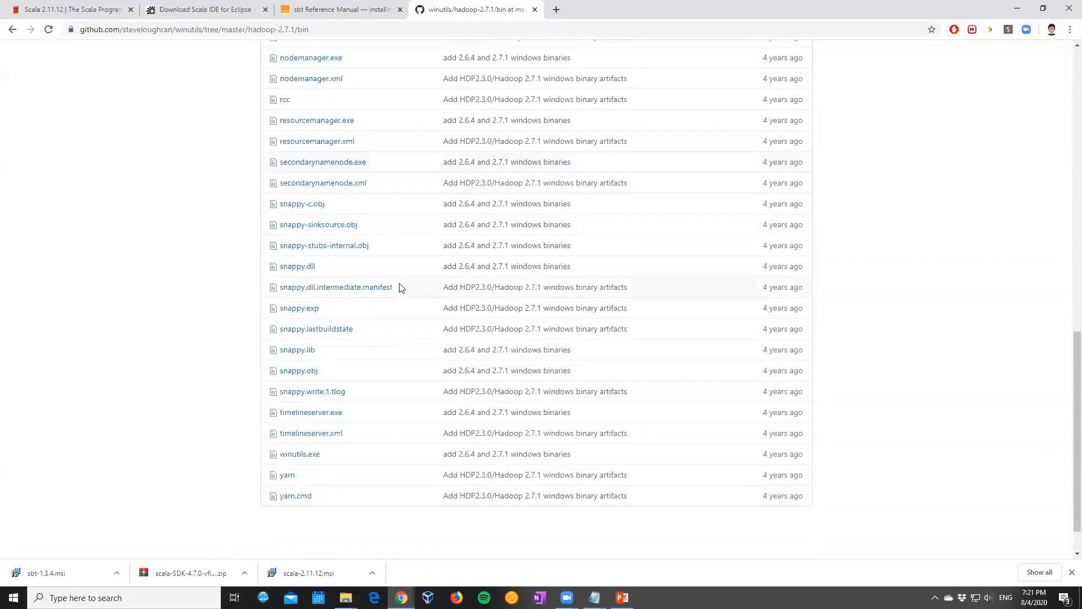
pyautogui.click(293, 454)
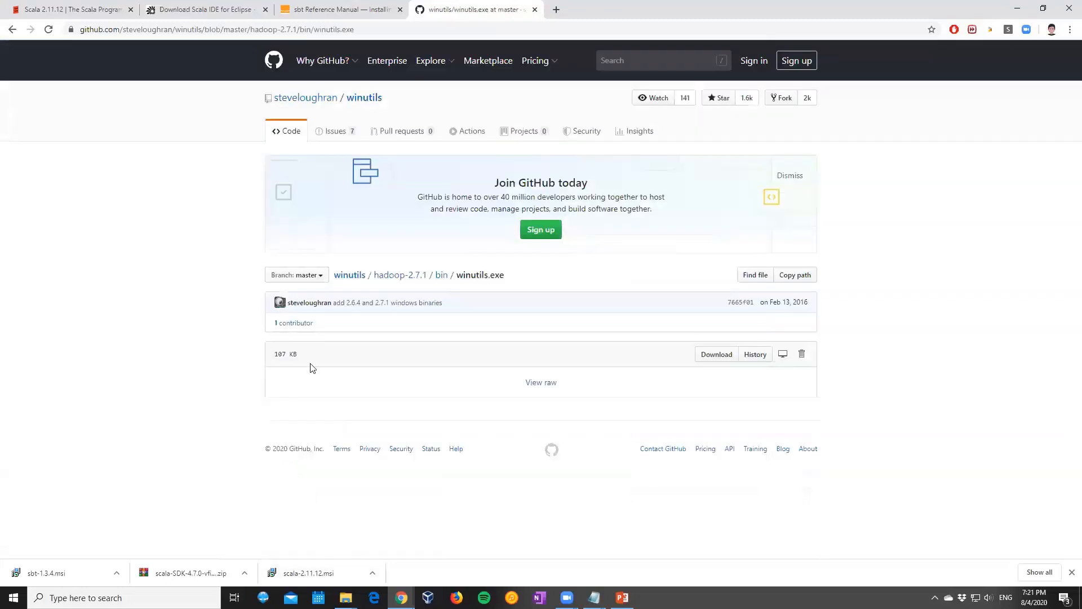
pyautogui.click(718, 358)
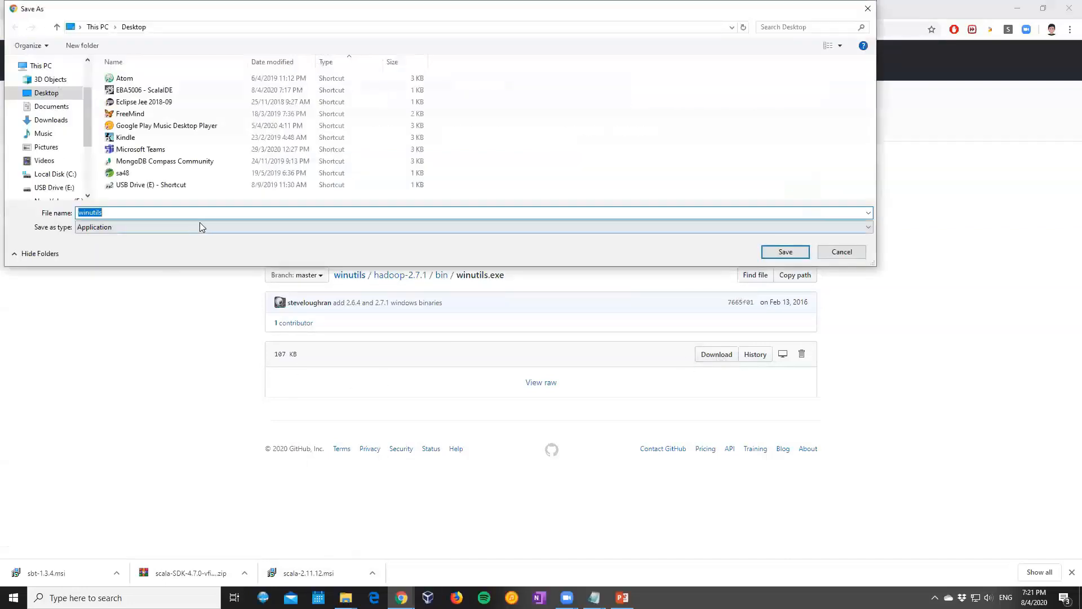
pyautogui.click(777, 251)
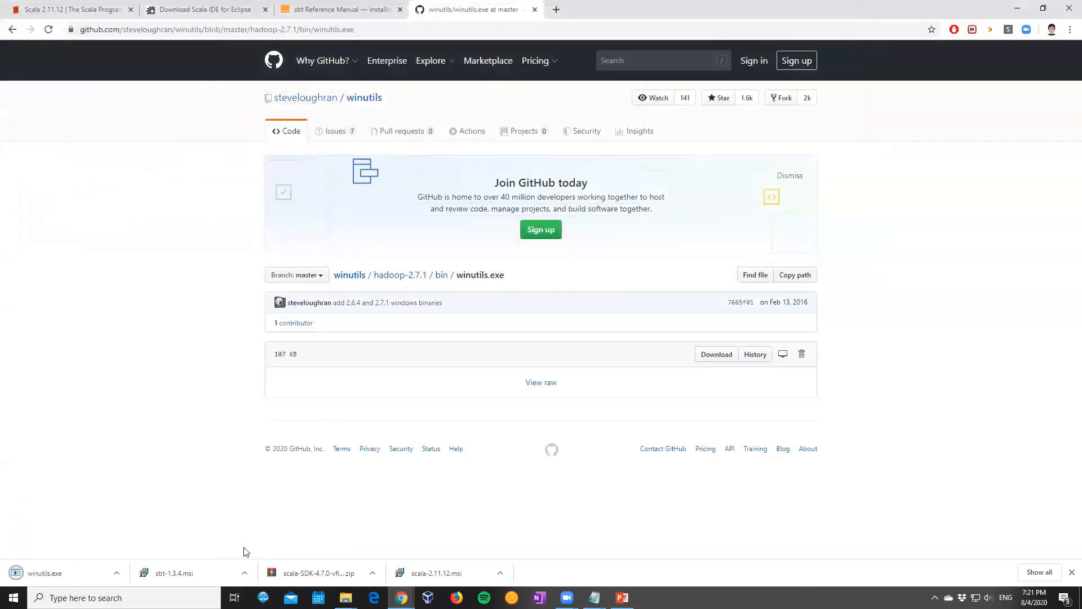
# Minimize Chrome and open the C:\winutils\bin folder in File Explorer beside the desktop icons
pyautogui.click(1018, 9)
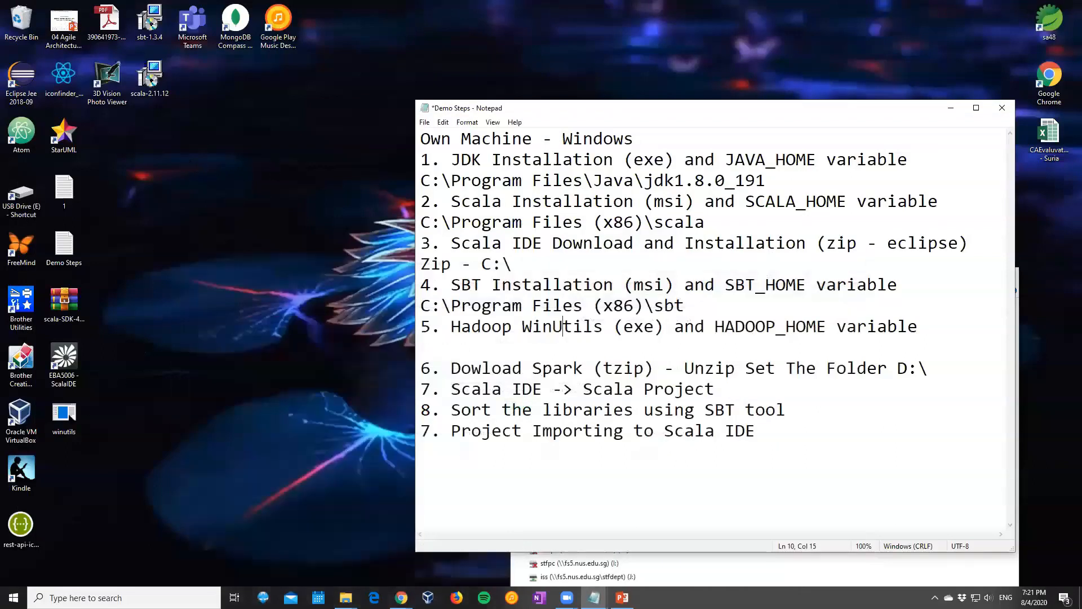
pyautogui.click(63, 416)
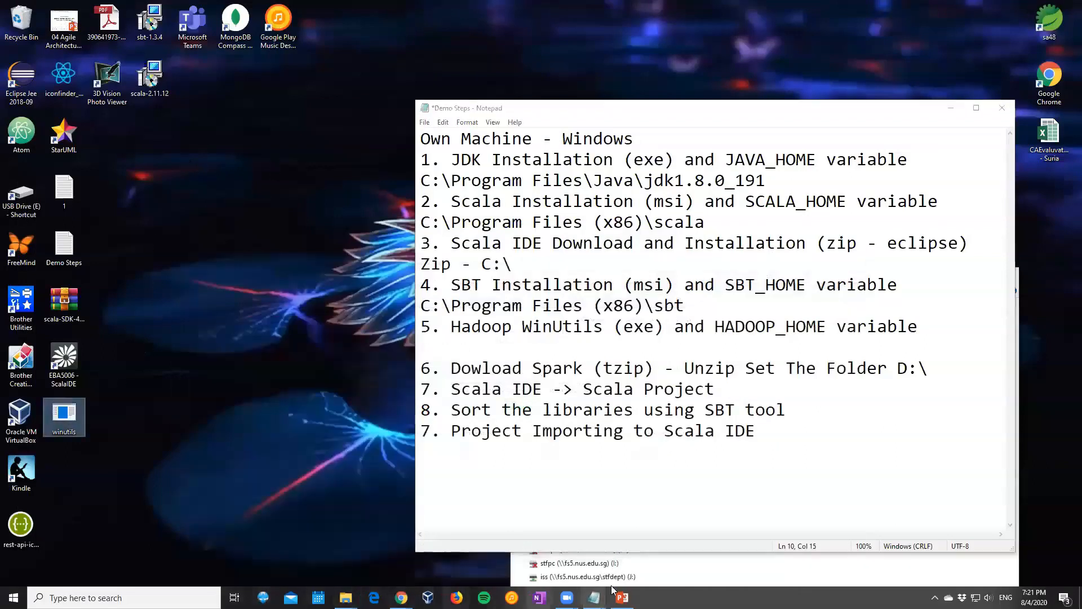
pyautogui.click(735, 575)
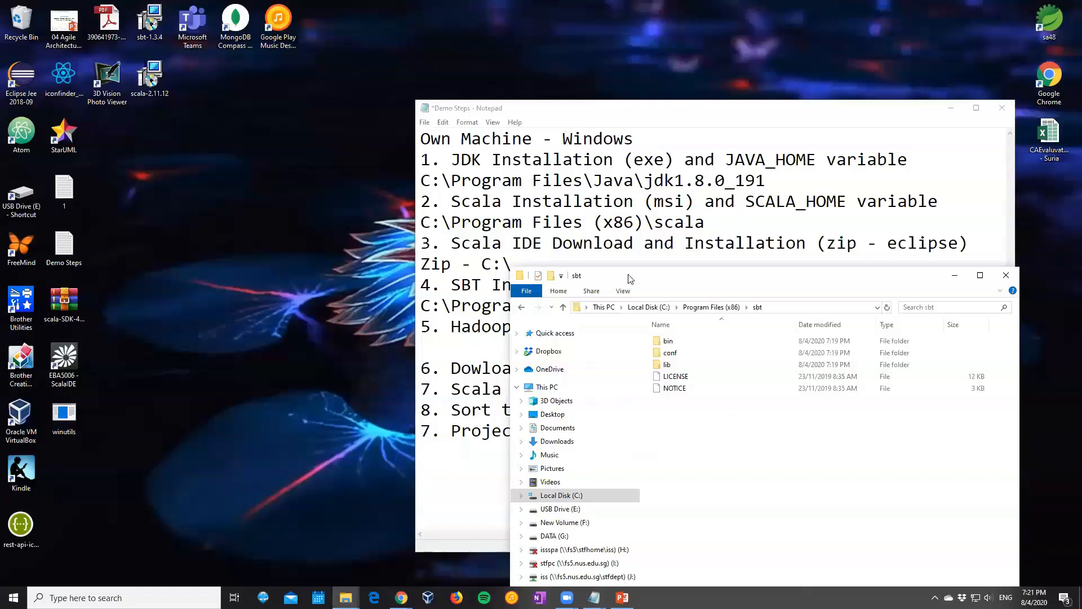
pyautogui.moveTo(630, 278); pyautogui.dragTo(309, 131)
pyautogui.click(241, 348)
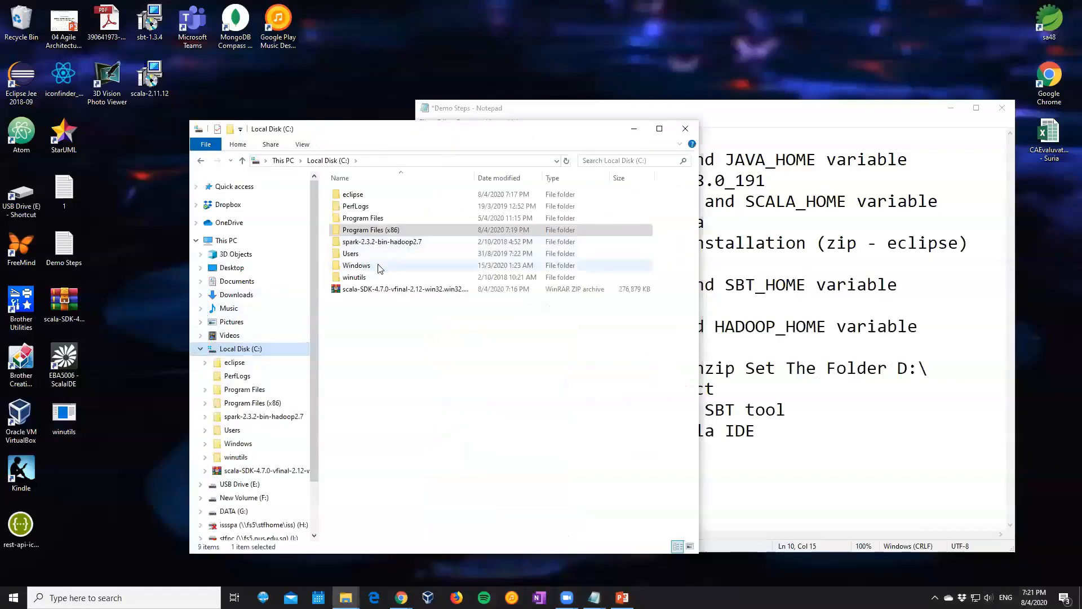
pyautogui.doubleClick(366, 278)
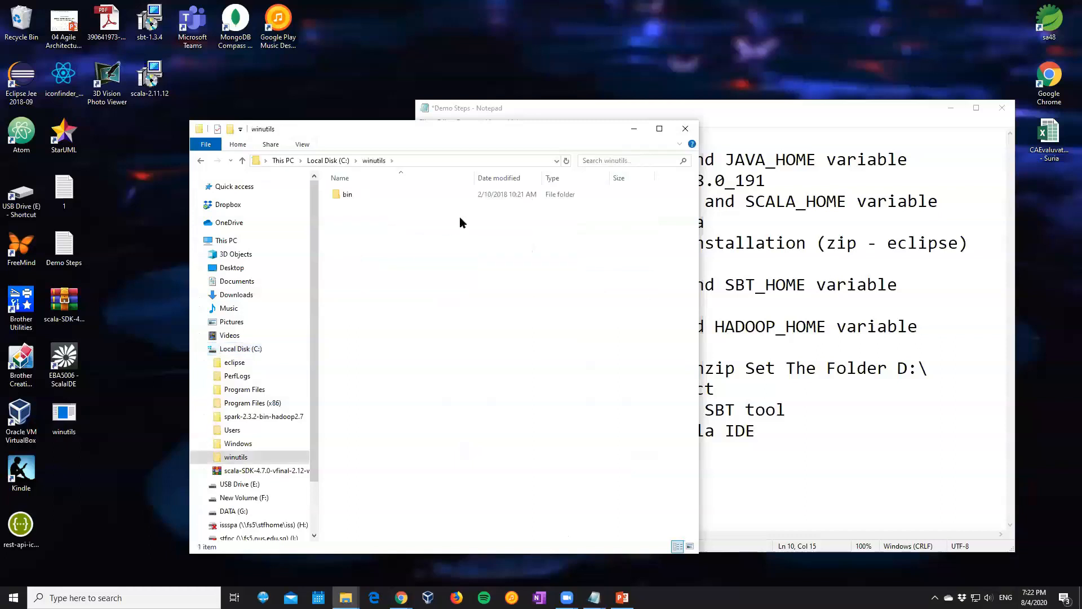
pyautogui.doubleClick(363, 196)
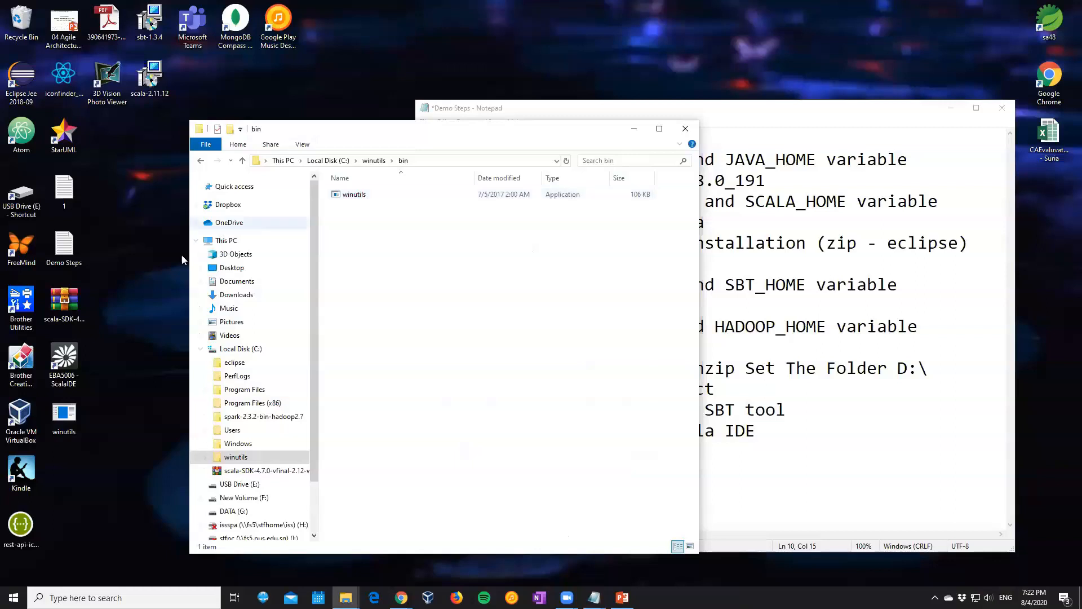
# Check the file properties of the downloaded winutils application on the desktop
pyautogui.click(78, 414)
pyautogui.rightClick(77, 414)
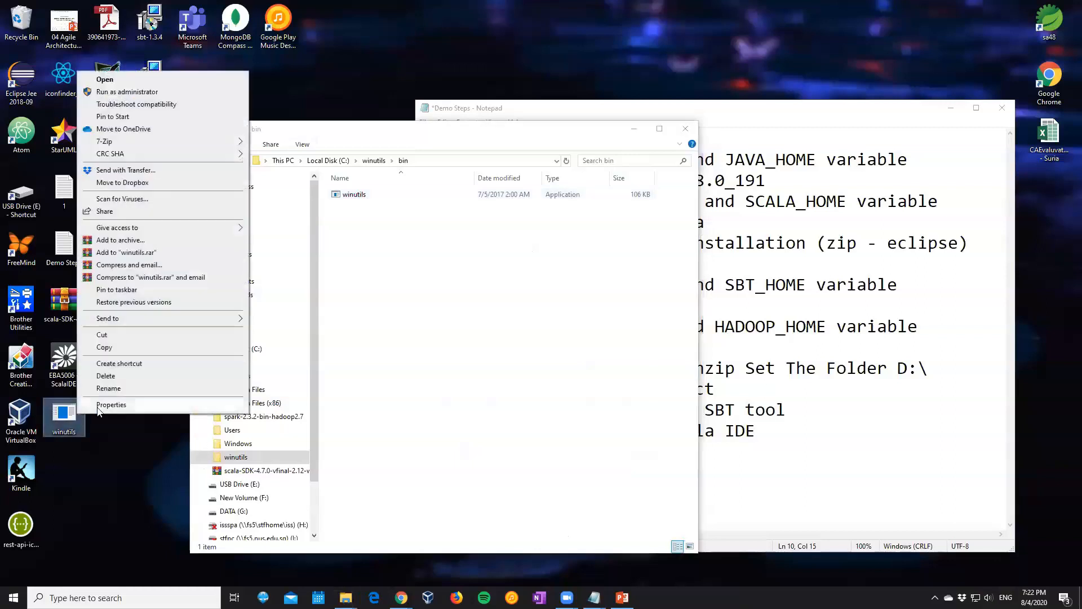
pyautogui.click(98, 405)
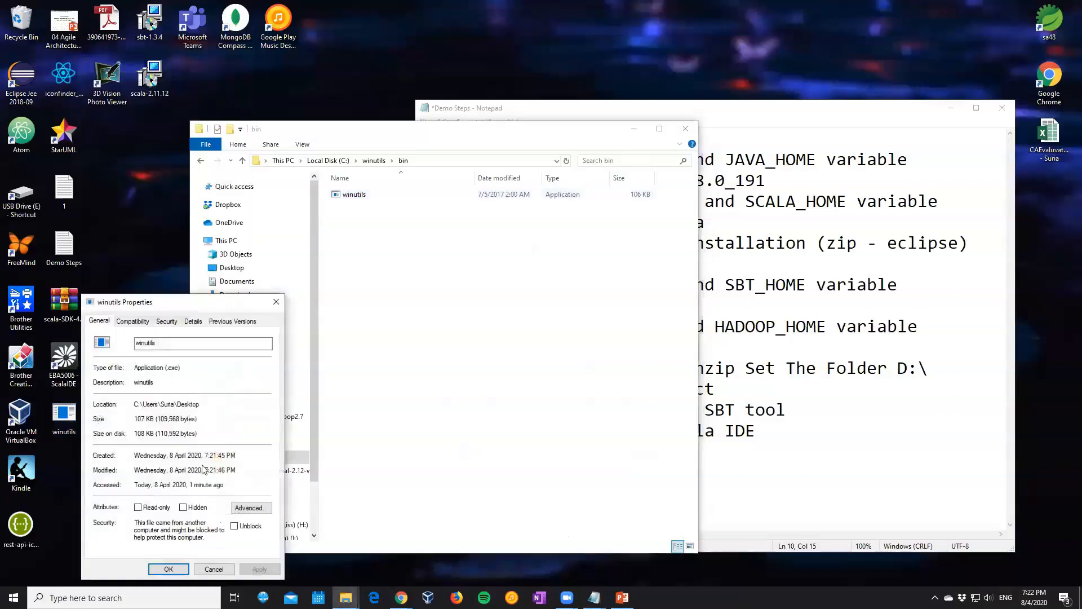
pyautogui.click(168, 569)
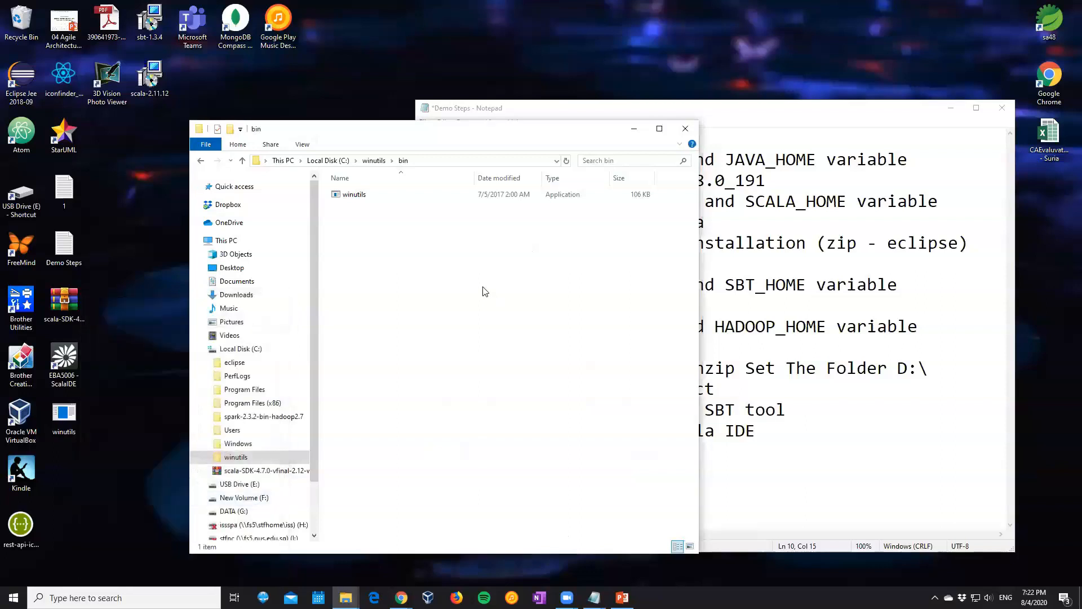
# Replace the old winutils application in C:\winutils\bin with the downloaded one from the desktop
pyautogui.click(347, 195)
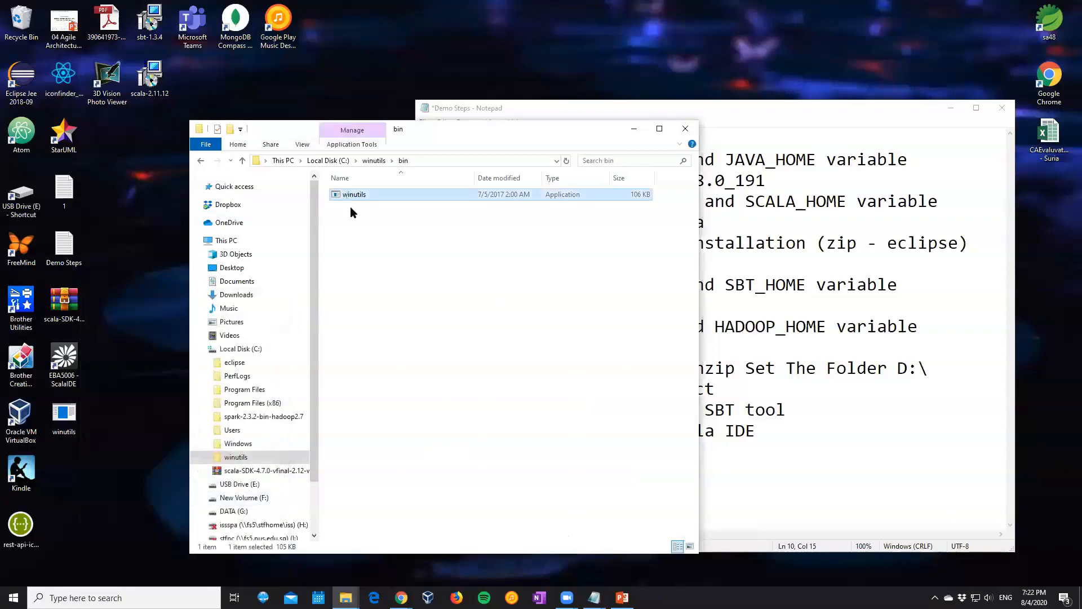
pyautogui.press('Delete')
pyautogui.moveTo(64, 417); pyautogui.dragTo(443, 289)
# Copy the bin folder's path, paste C:\winutils\bin below step 5 in the notes and minimize the folder window
pyautogui.click(377, 161)
pyautogui.hotkey('ctrl', 'a')
pyautogui.hotkey('ctrl', 'c')
pyautogui.click(883, 366)
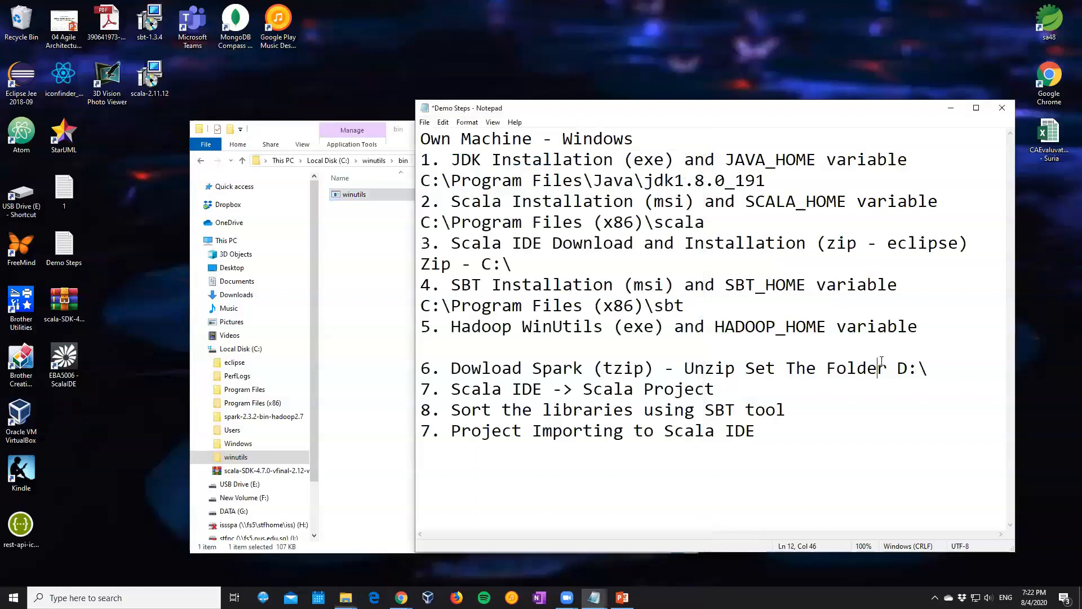
pyautogui.click(577, 344)
pyautogui.hotkey('ctrl', 'v')
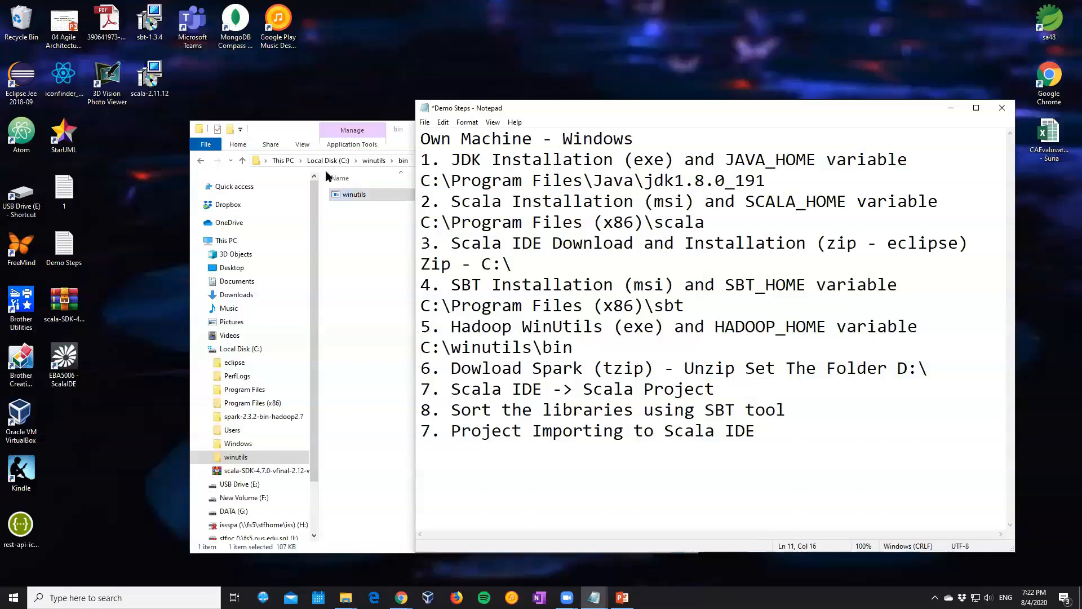
pyautogui.click(375, 256)
pyautogui.click(634, 130)
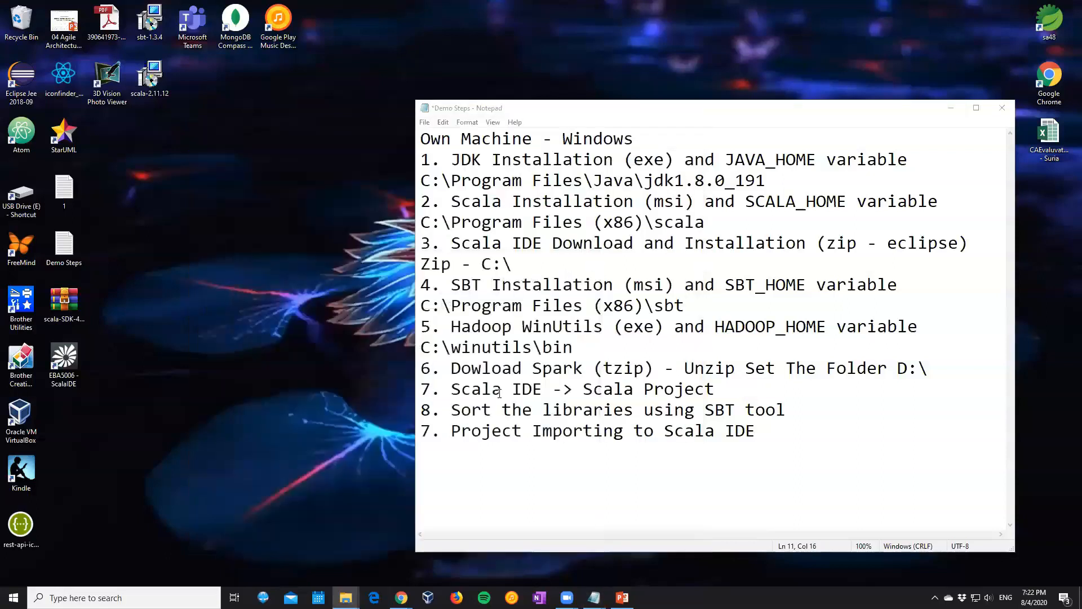
# Add a blank line below step 6 on downloading Spark in the notes
pyautogui.click(533, 370)
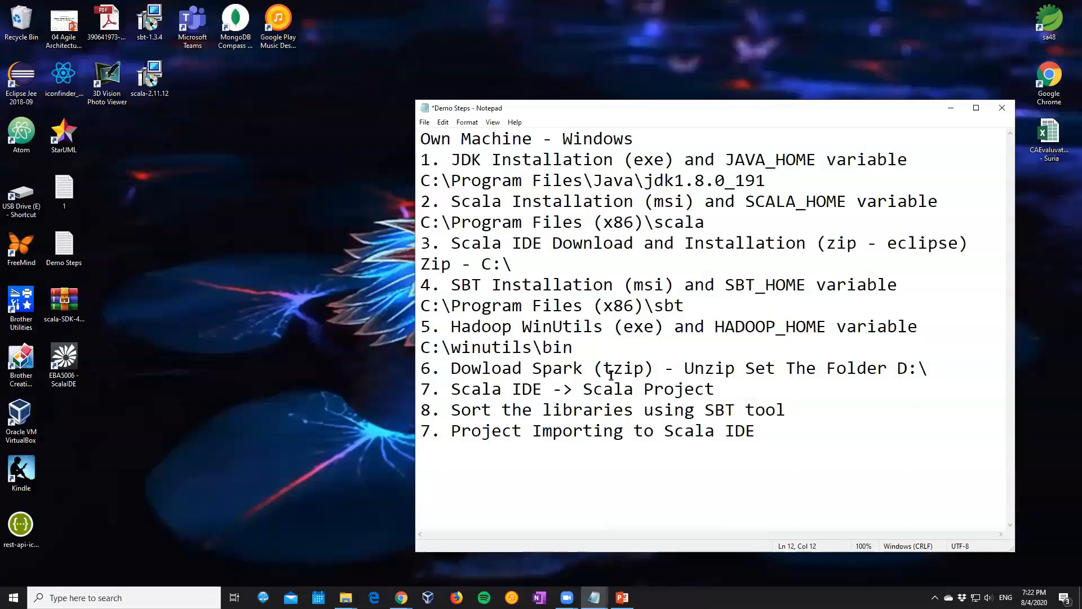
pyautogui.click(931, 369)
pyautogui.press('Return')
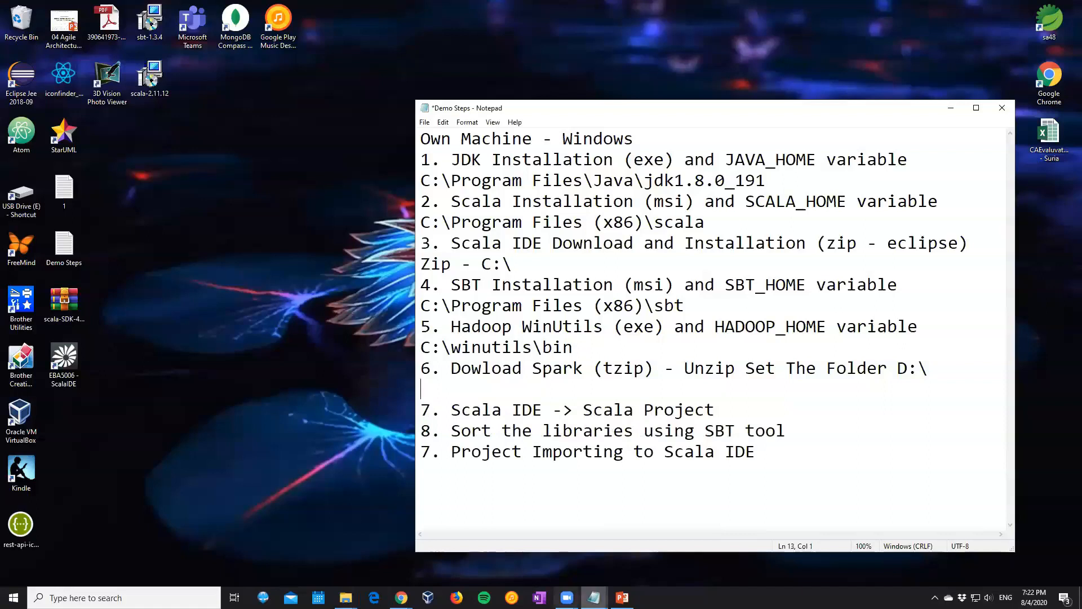
# Examine the contents of the existing spark-2.3.2-bin-hadoop2.7 folder on the C: drive
pyautogui.click(346, 598)
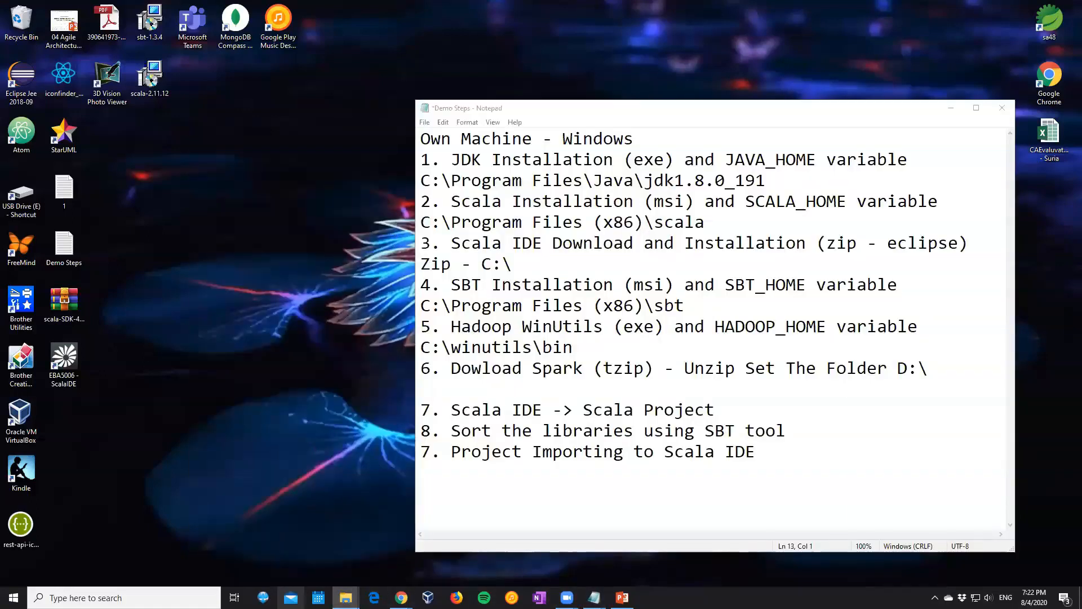
pyautogui.click(347, 598)
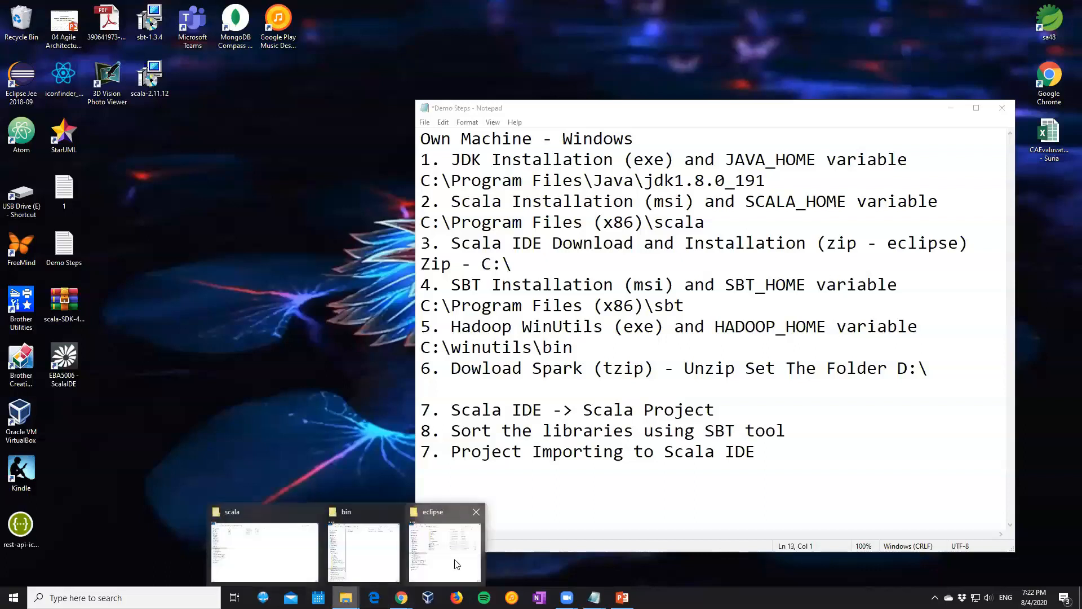
pyautogui.click(428, 563)
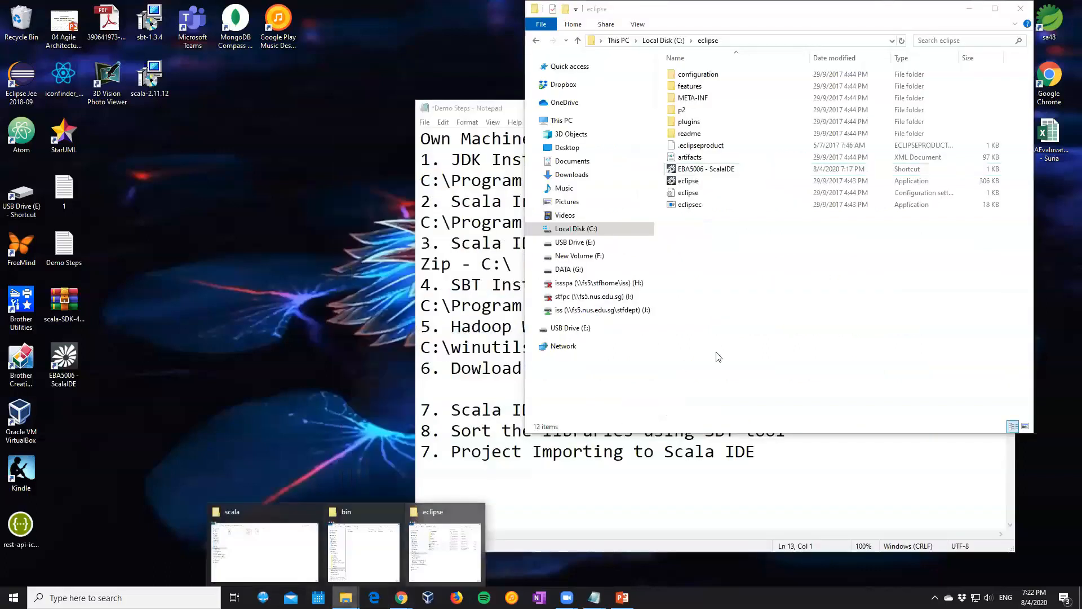
pyautogui.click(595, 227)
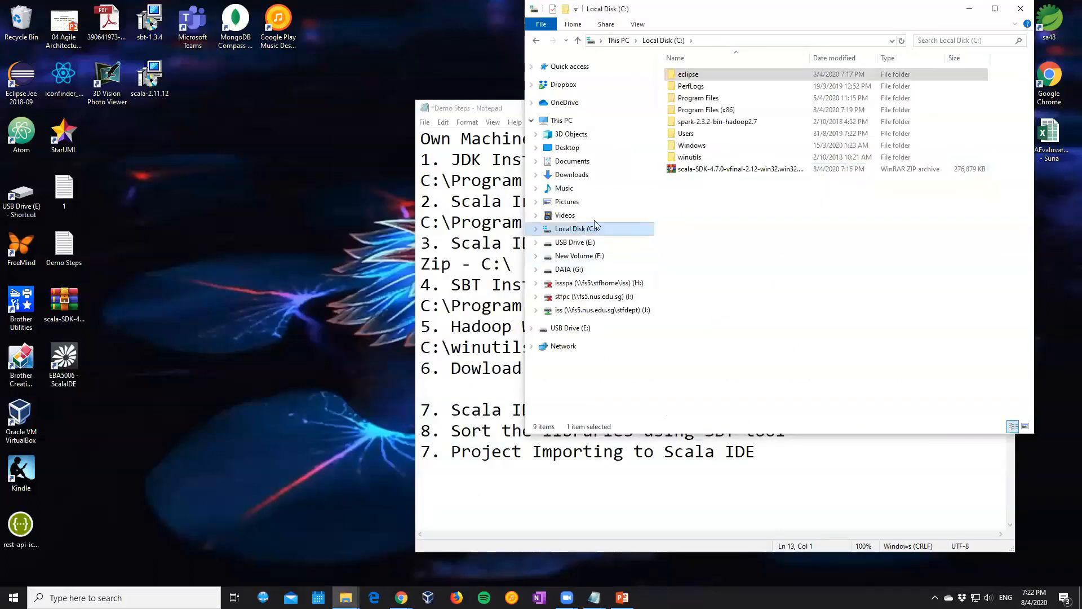
pyautogui.doubleClick(708, 125)
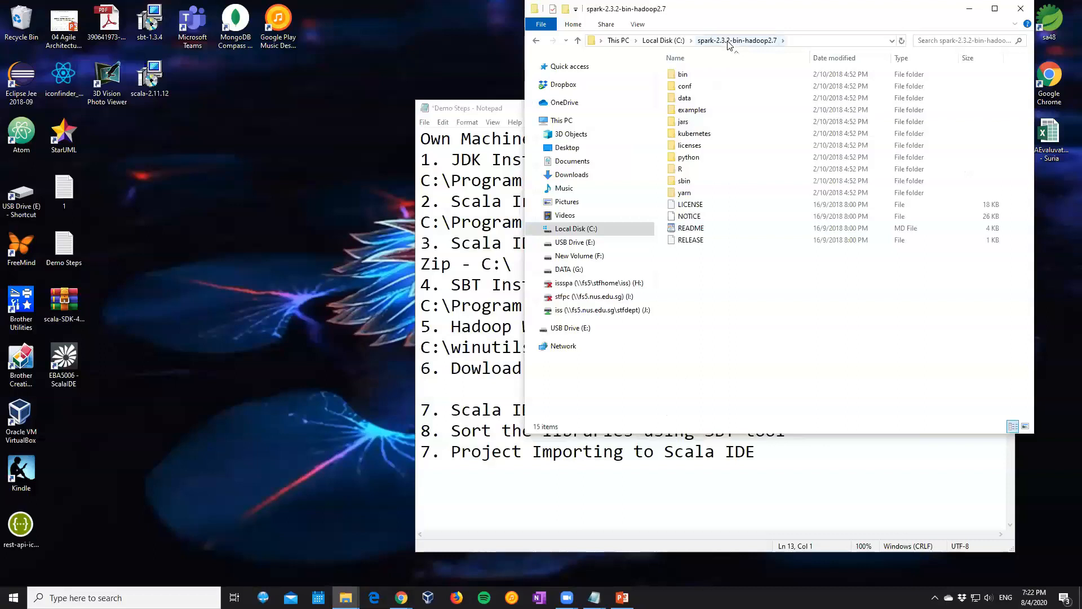
# Switch to Chrome, search for "spark download" in a new tab and open the Apache Spark downloads page
pyautogui.click(402, 598)
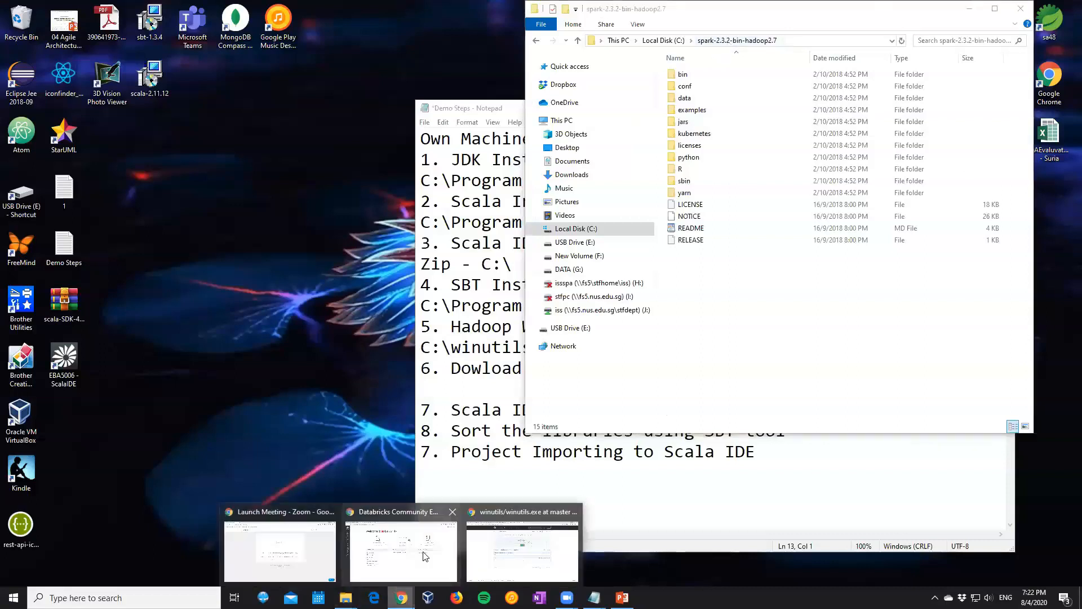
pyautogui.click(506, 561)
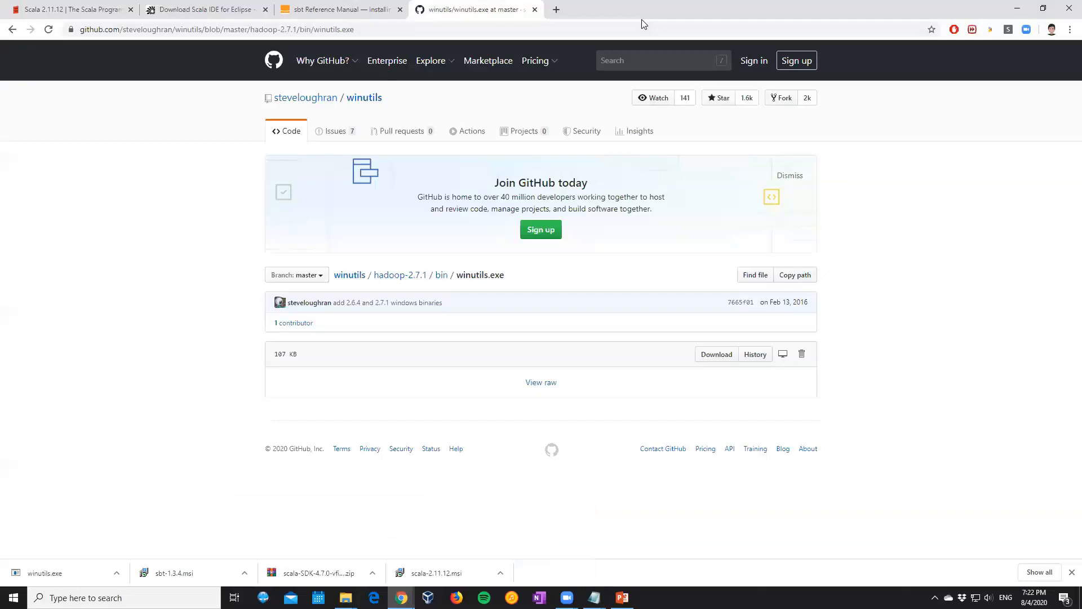
pyautogui.click(557, 10)
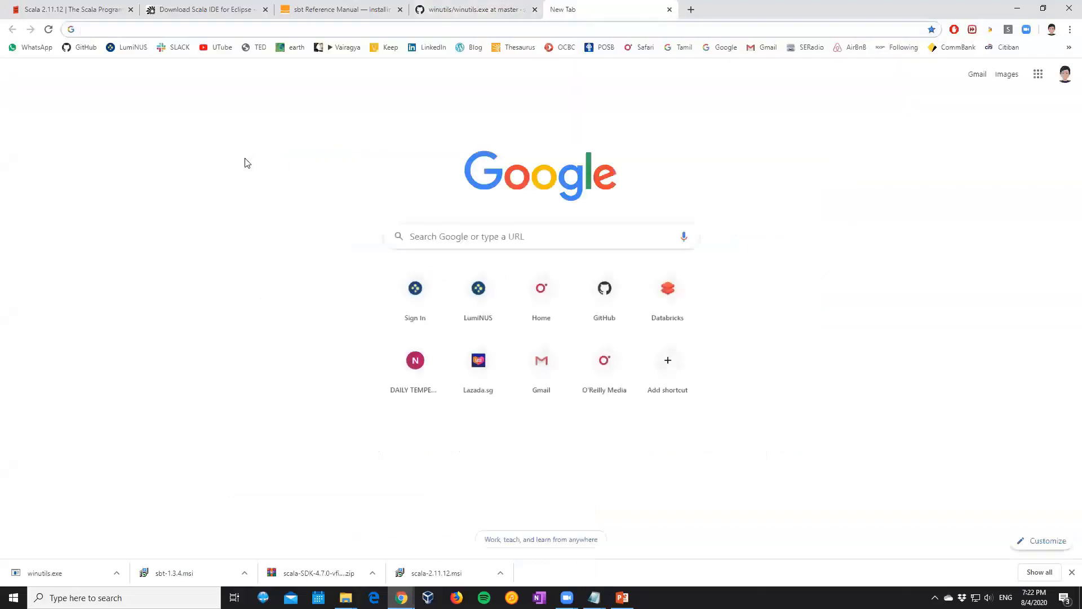
pyautogui.write('spa')
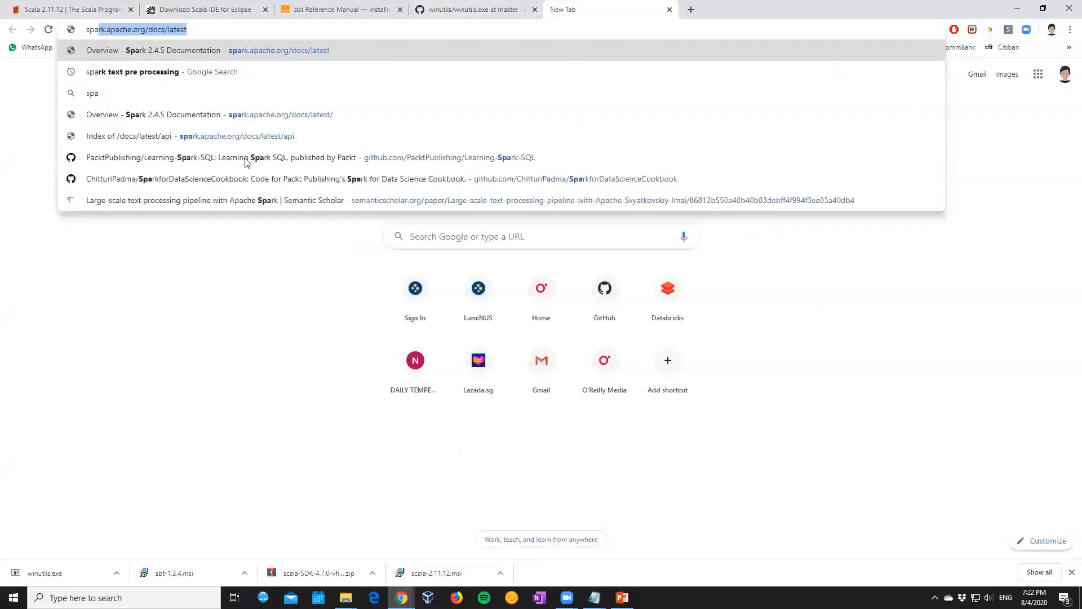
pyautogui.write('rk download')
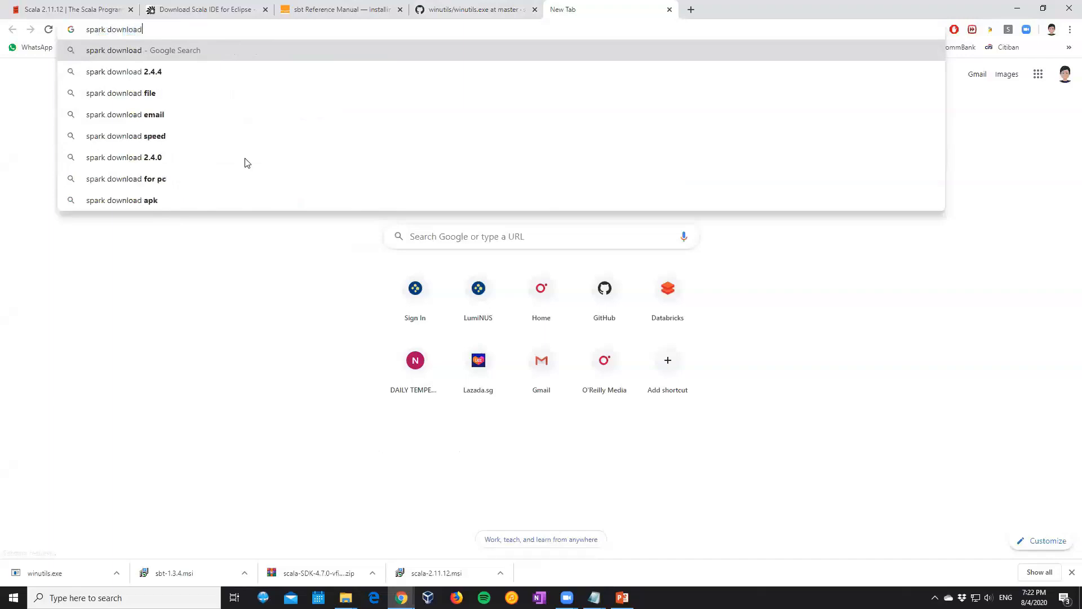
pyautogui.press('Return')
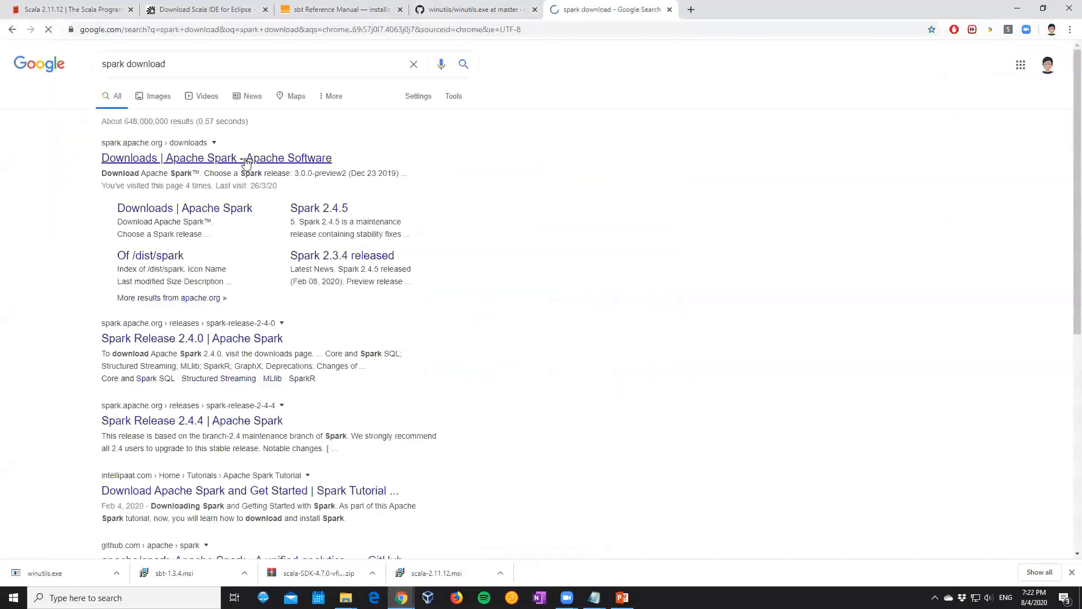
pyautogui.click(243, 159)
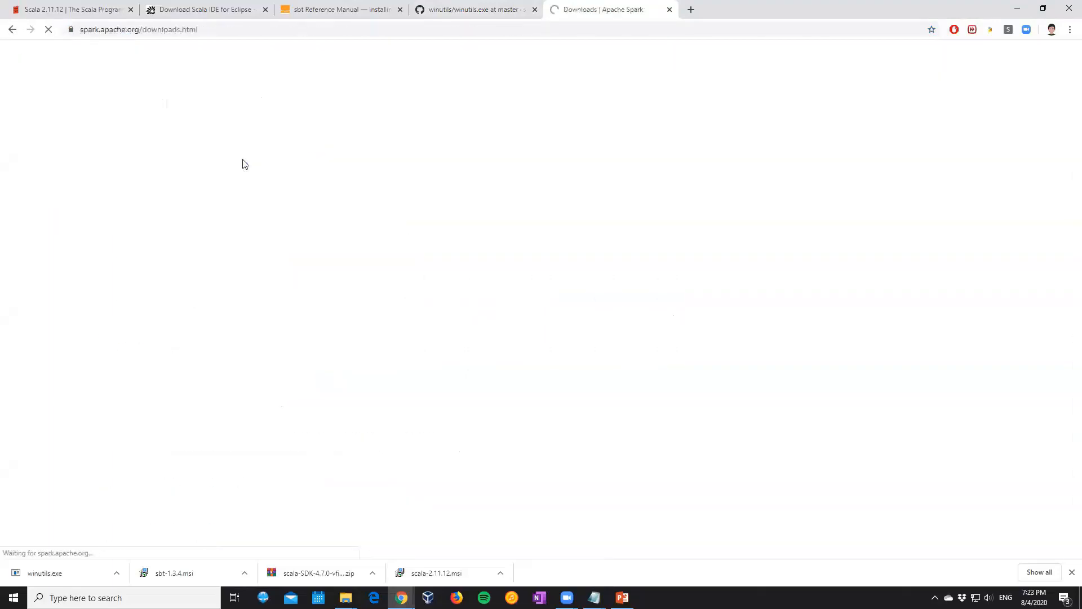
# Choose Spark release 2.4.5 (Feb 05 2020) with the package type Pre-built for Apache Hadoop 2.7
pyautogui.click(350, 197)
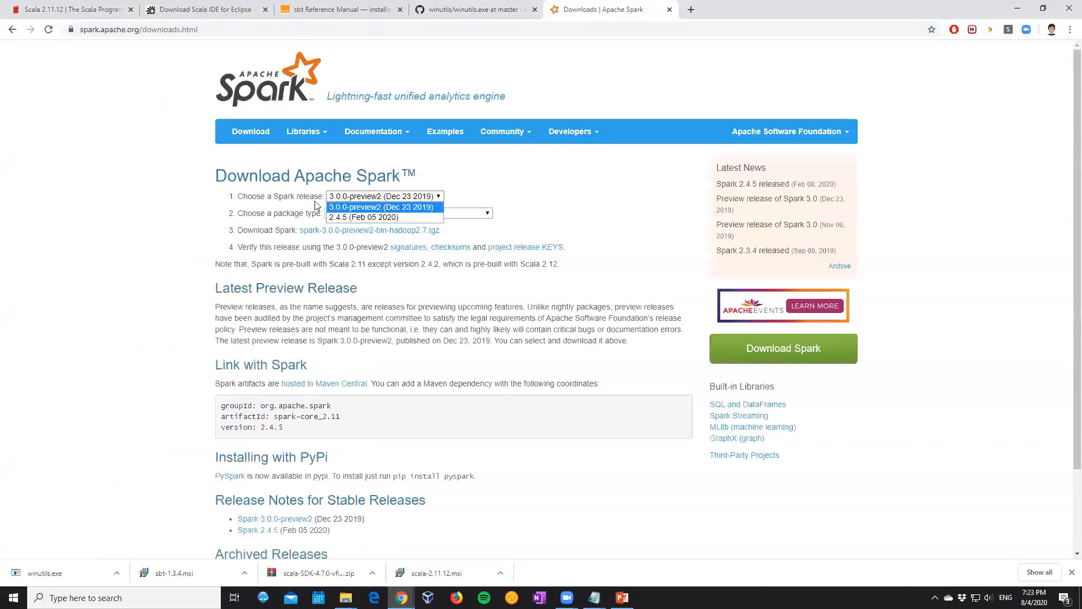
pyautogui.click(344, 217)
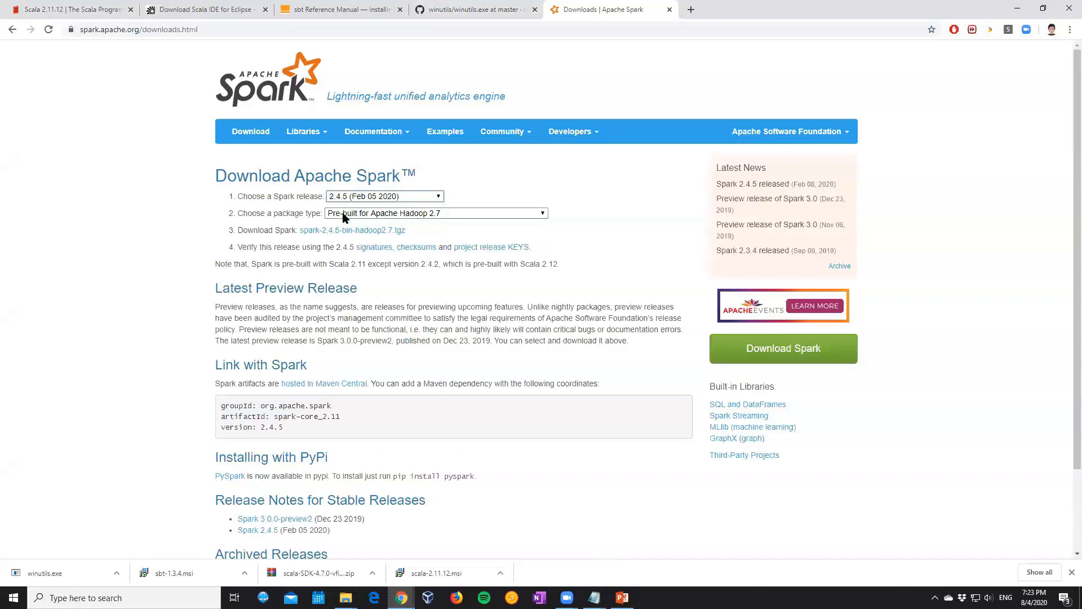
pyautogui.click(344, 217)
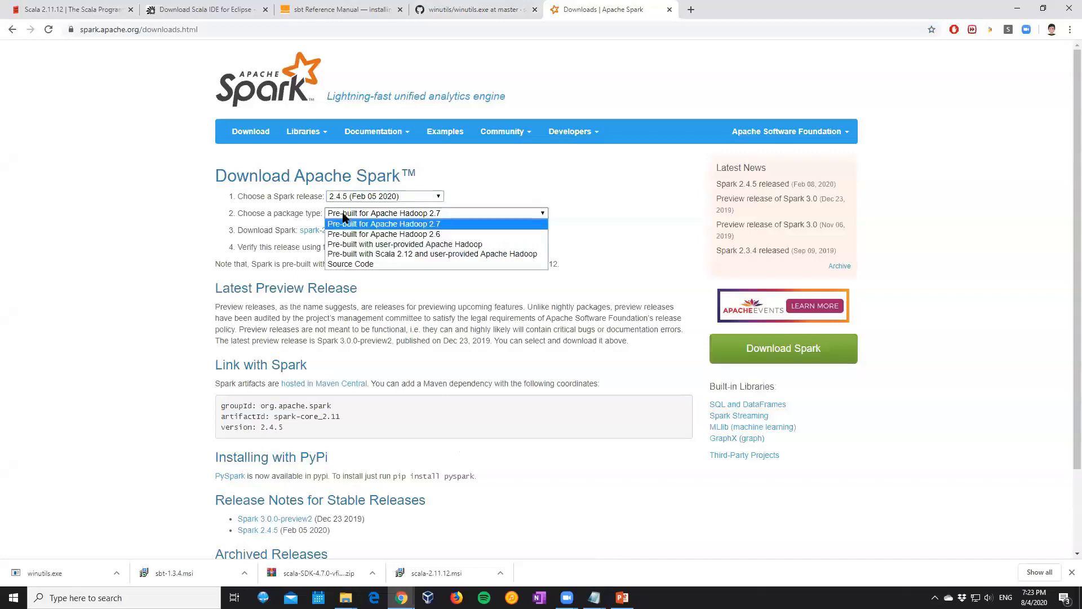
pyautogui.click(426, 227)
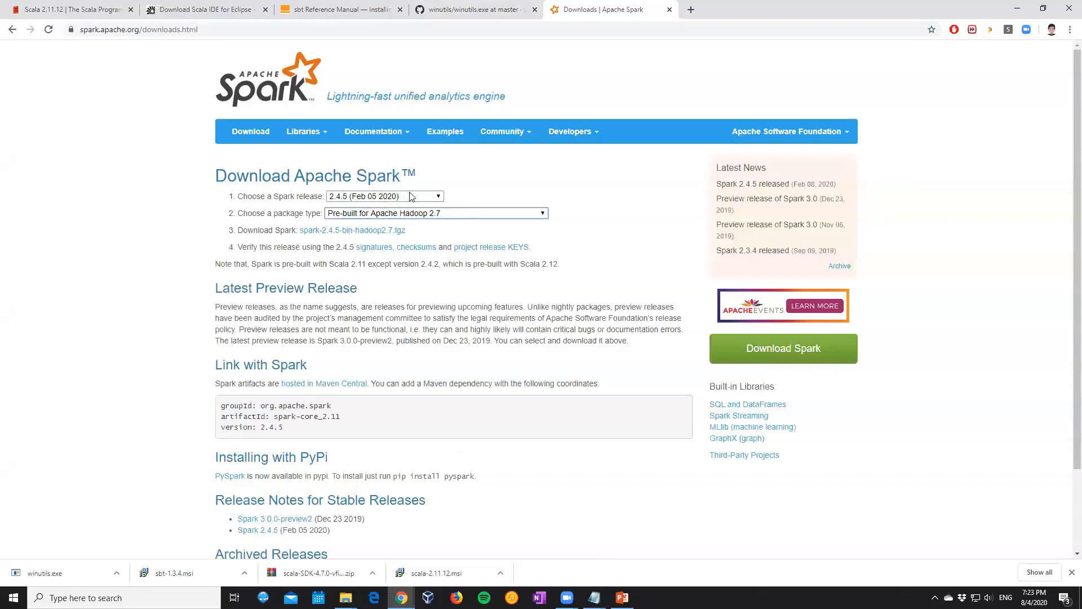
# Download spark-2.4.5-bin-hadoop2.7.tgz from the suggested Apache mirror and save it to the desktop
pyautogui.click(369, 232)
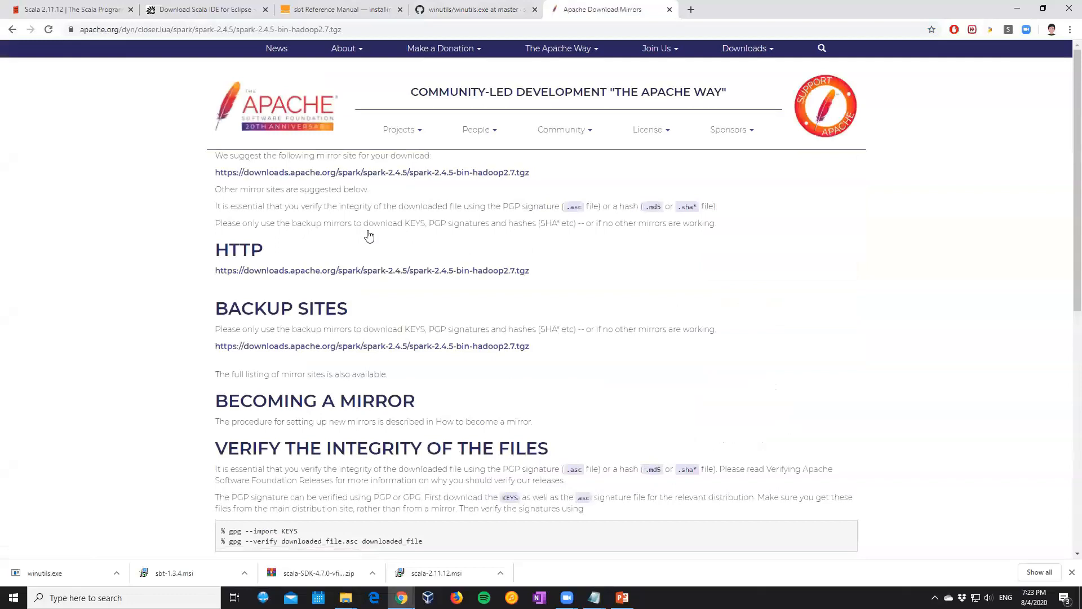
pyautogui.click(362, 176)
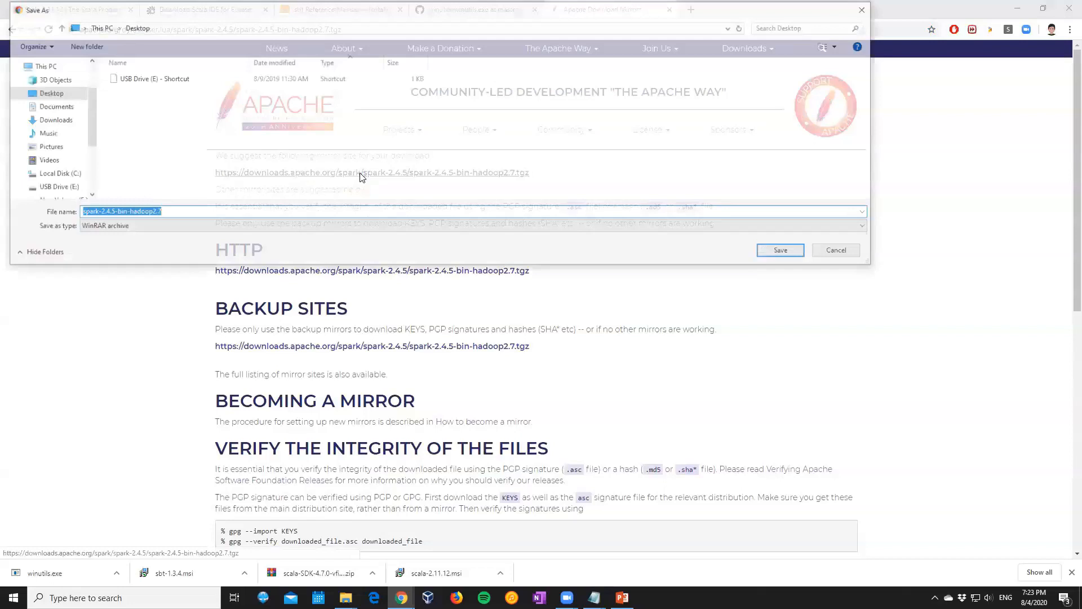
pyautogui.click(786, 252)
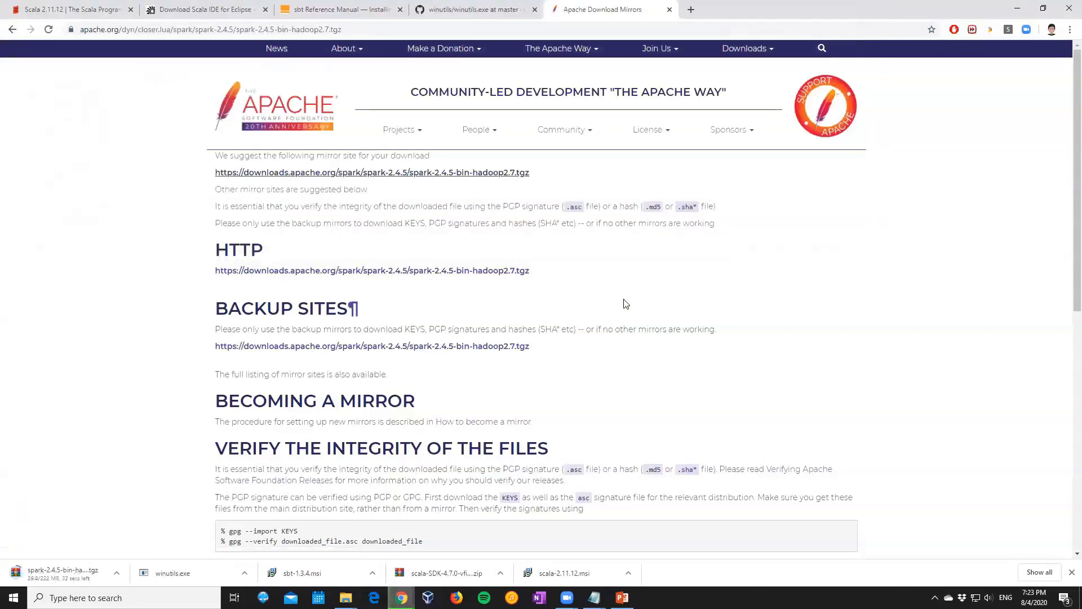
# Check the progress of the Spark download in the browser
pyautogui.moveTo(345, 597)
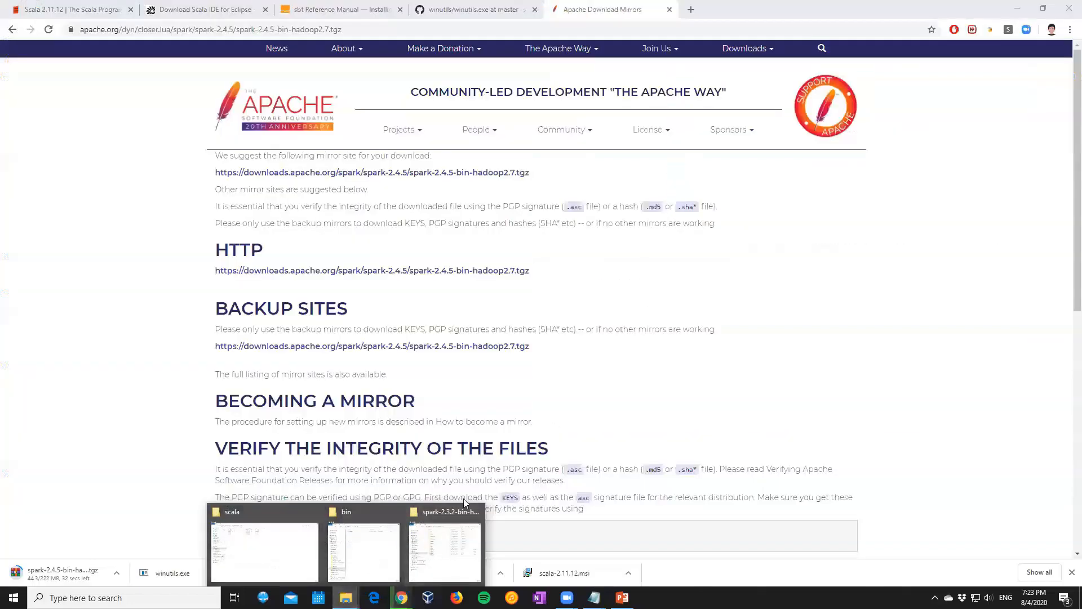
pyautogui.click(1015, 9)
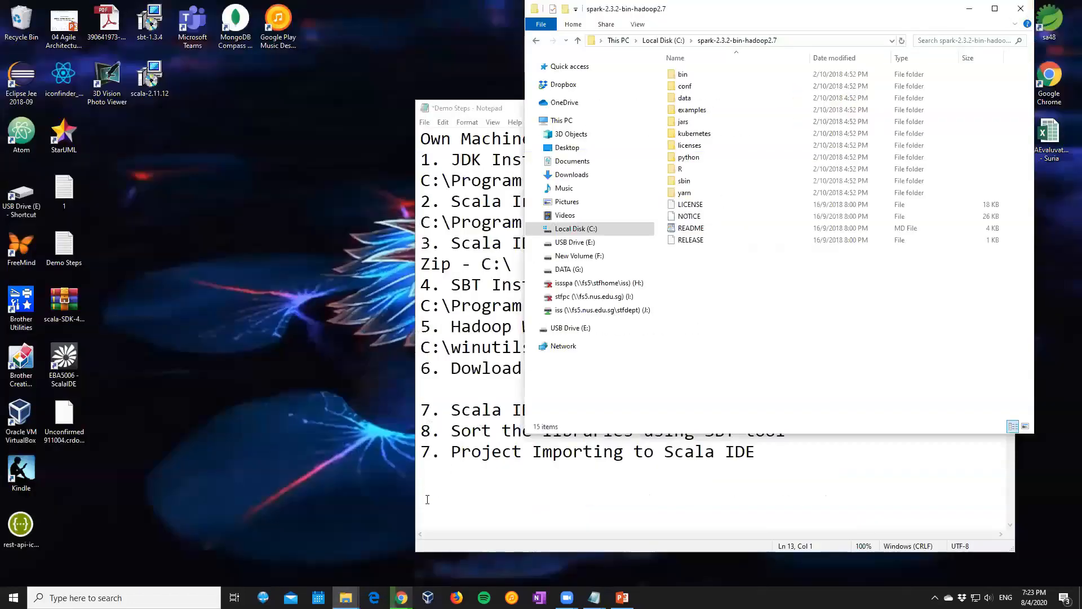
pyautogui.click(402, 597)
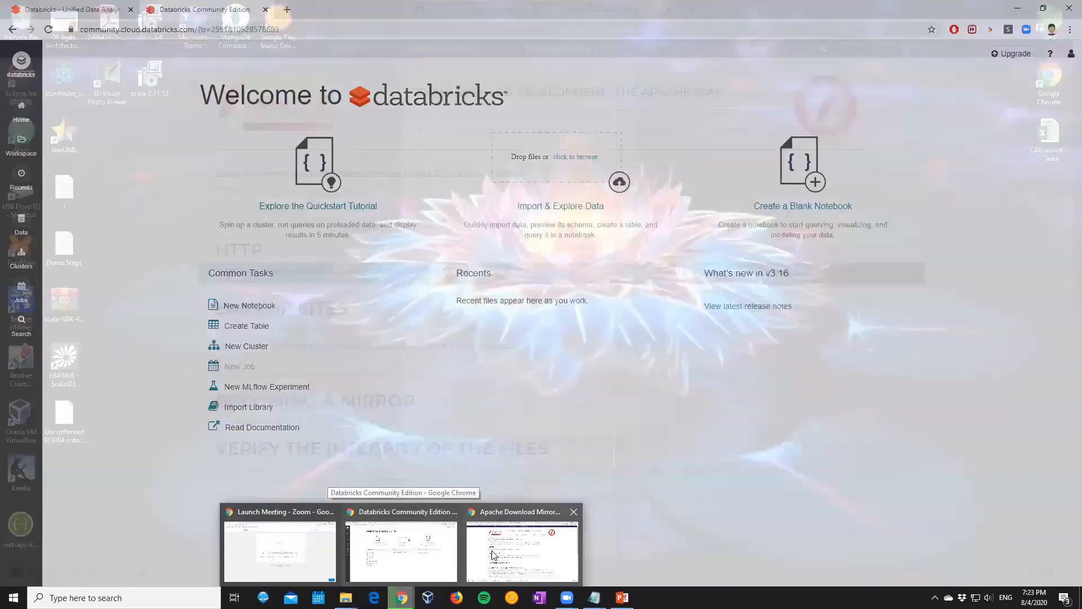
pyautogui.click(493, 554)
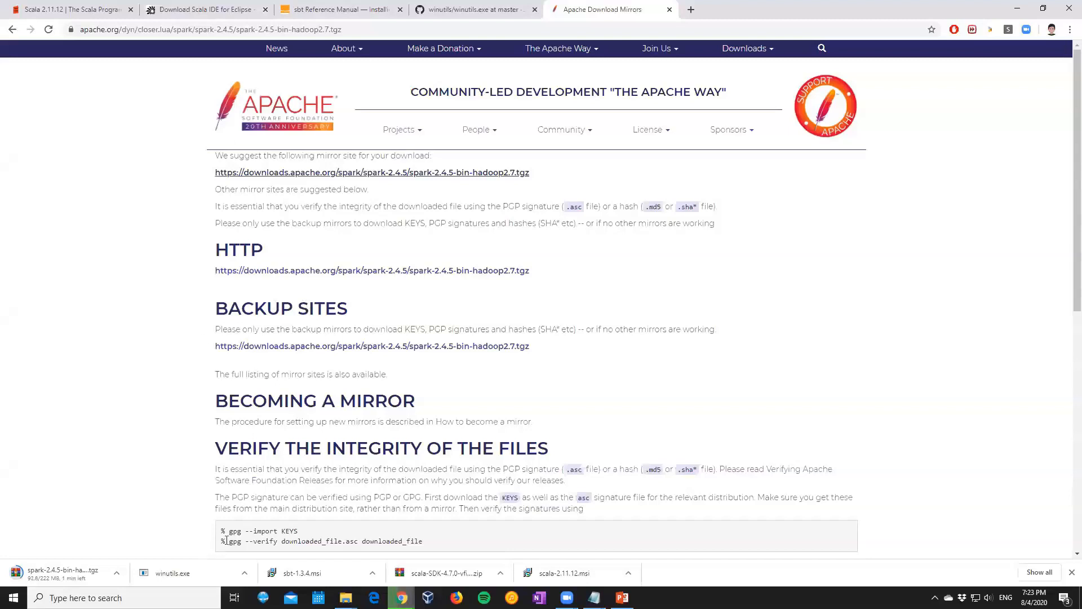
# Search Windows for the system environment variables settings, open System Properties and move its dialog to the middle of the screen
pyautogui.click(110, 598)
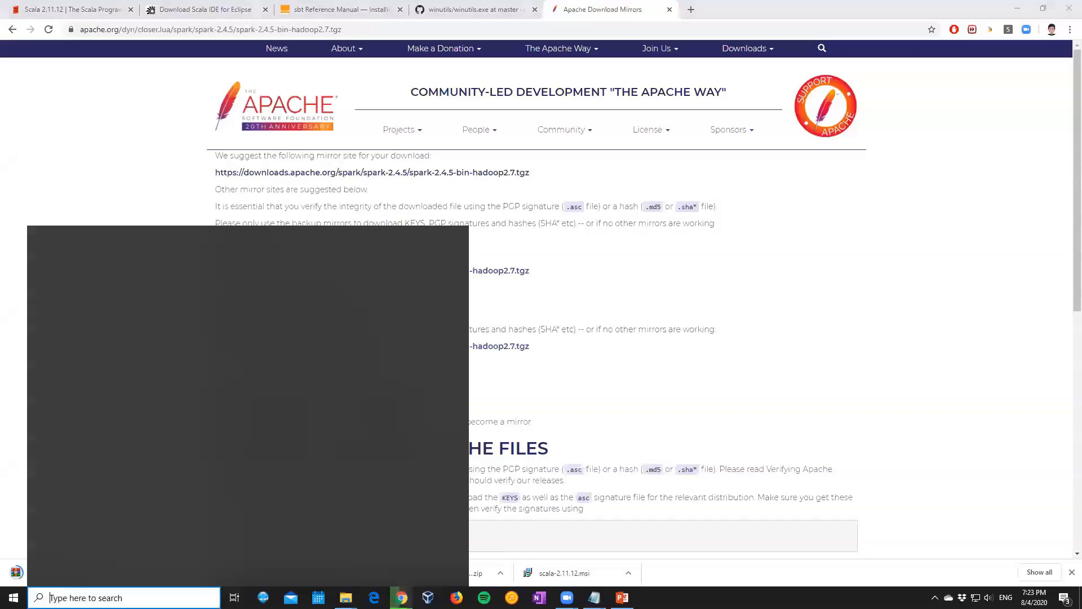
pyautogui.write('env')
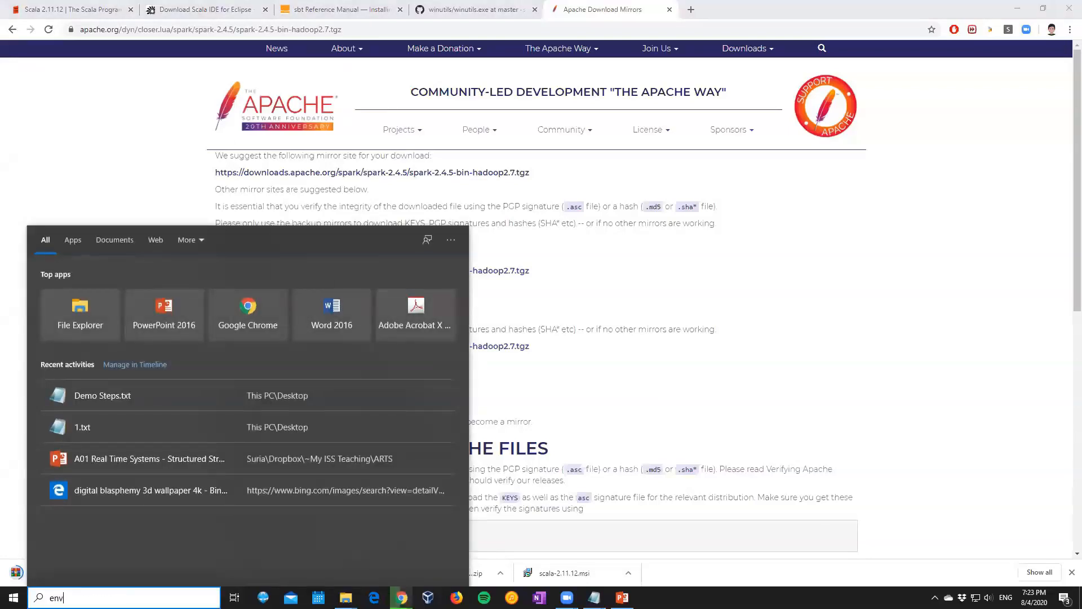
pyautogui.write('ironm')
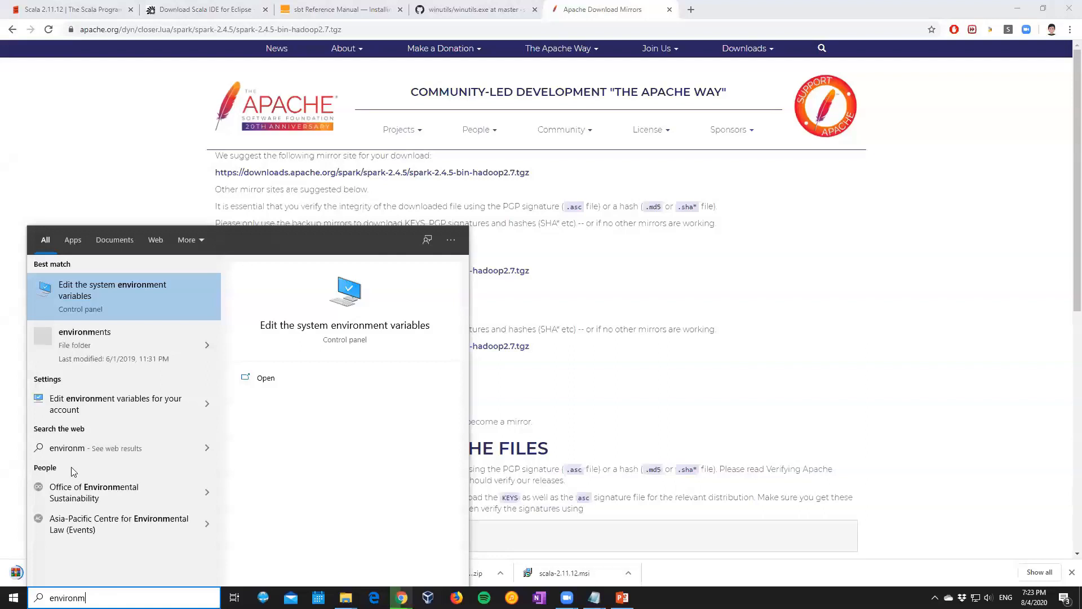
pyautogui.click(76, 300)
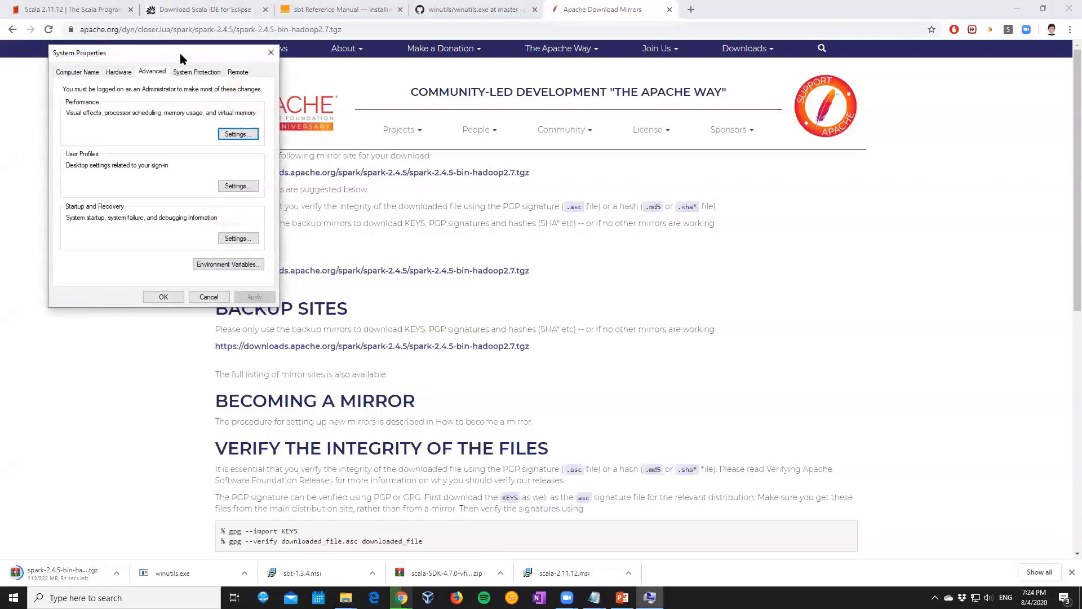
pyautogui.moveTo(180, 59); pyautogui.dragTo(597, 133)
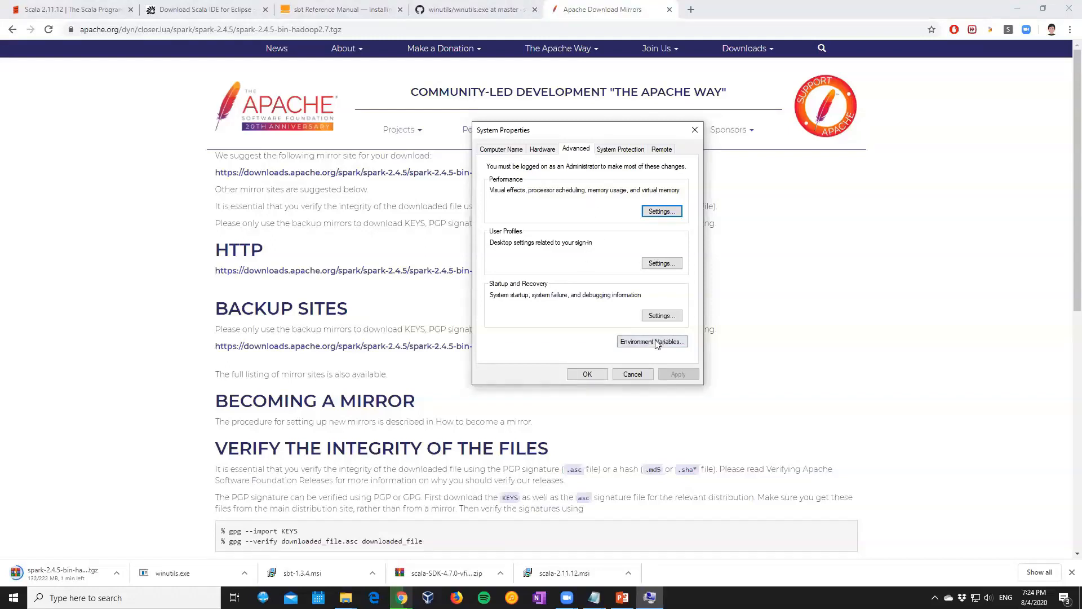
# In the Demo Steps notes, change the unzip folder in step 6 to C:\
pyautogui.click(595, 597)
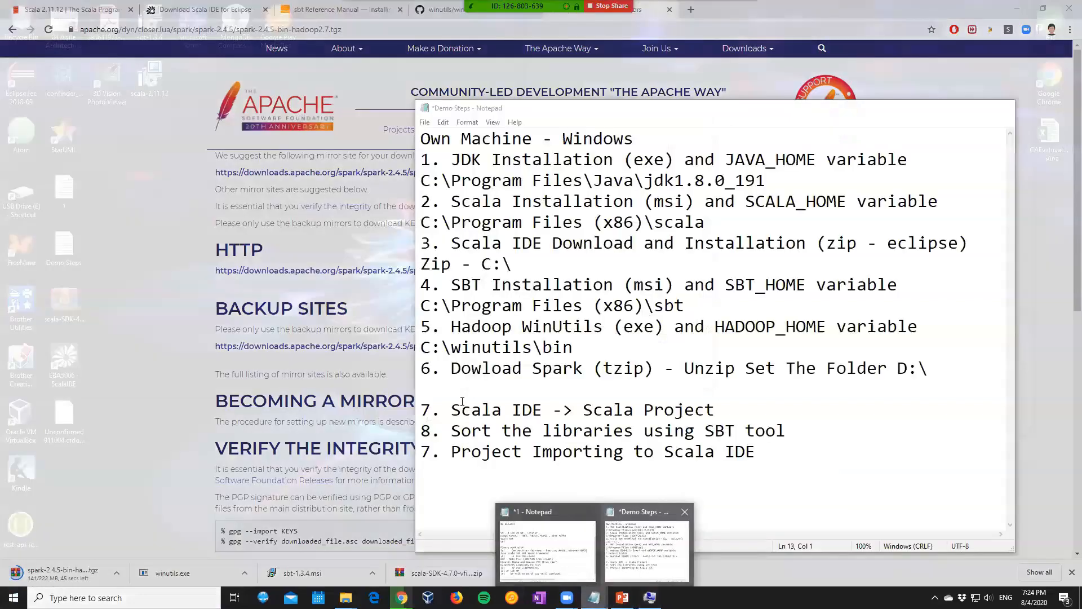
pyautogui.click(643, 548)
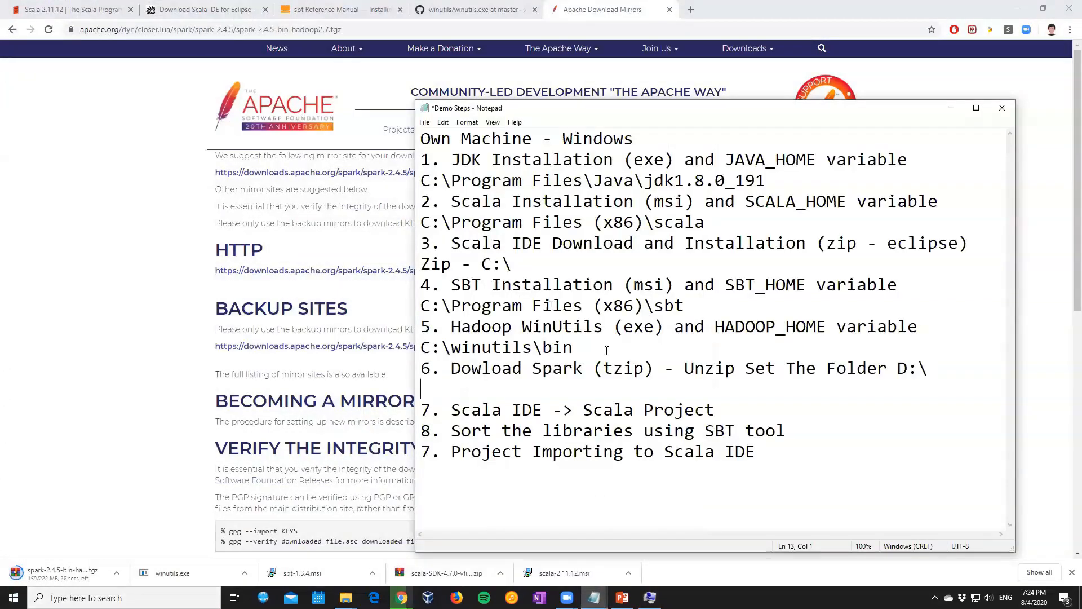
pyautogui.moveTo(908, 367); pyautogui.dragTo(898, 368)
pyautogui.write('C')
pyautogui.click(896, 380)
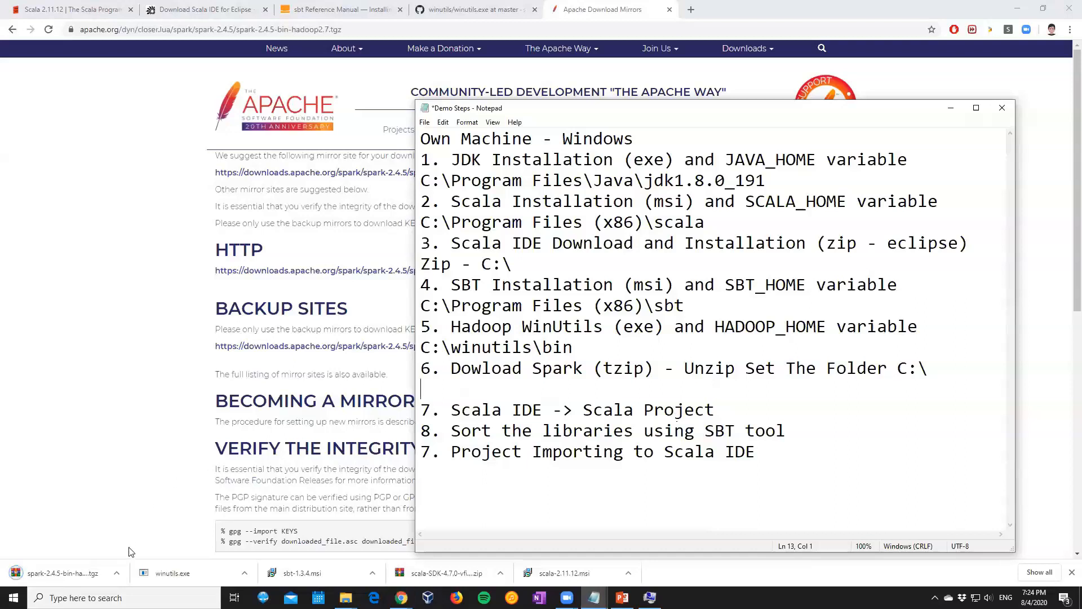
# Move the downloaded spark-2.4.5-bin-hadoop2.7 archive from the desktop to the root of Local Disk (C:)
pyautogui.click(116, 573)
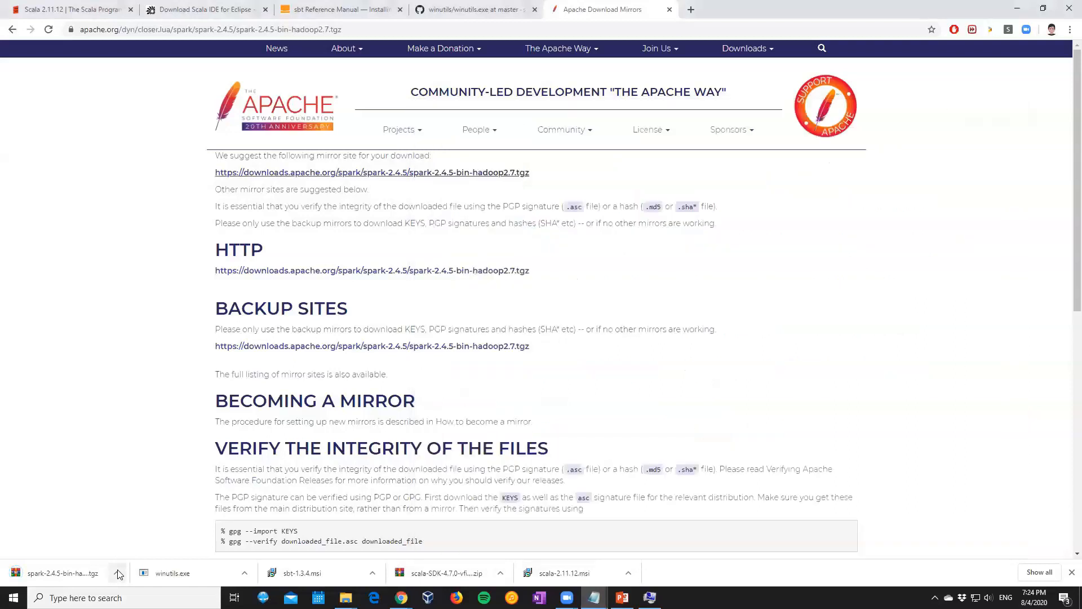
pyautogui.click(1019, 8)
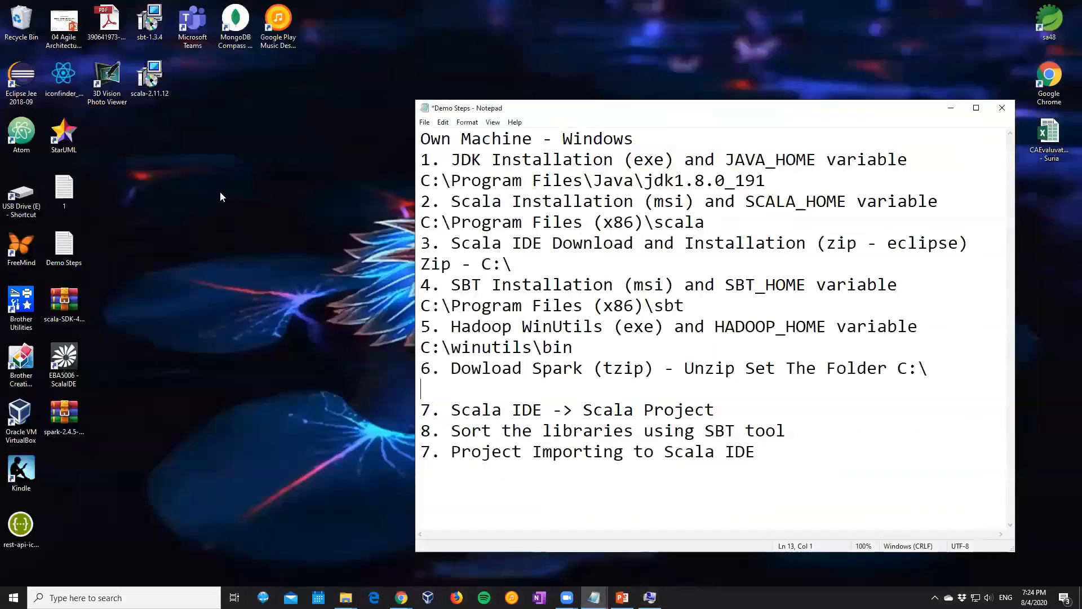
pyautogui.click(951, 103)
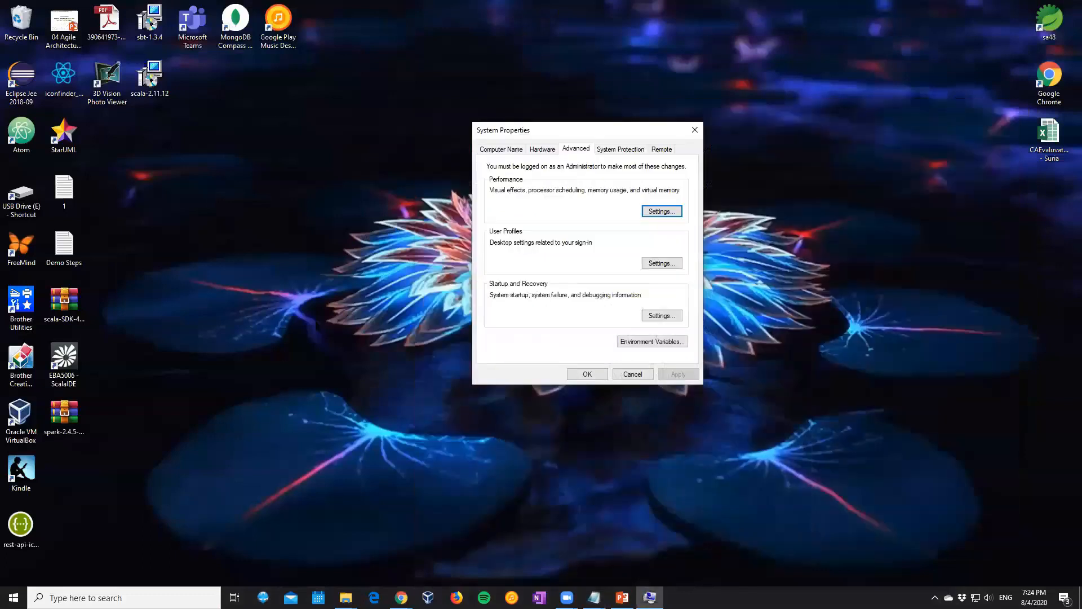
pyautogui.click(77, 412)
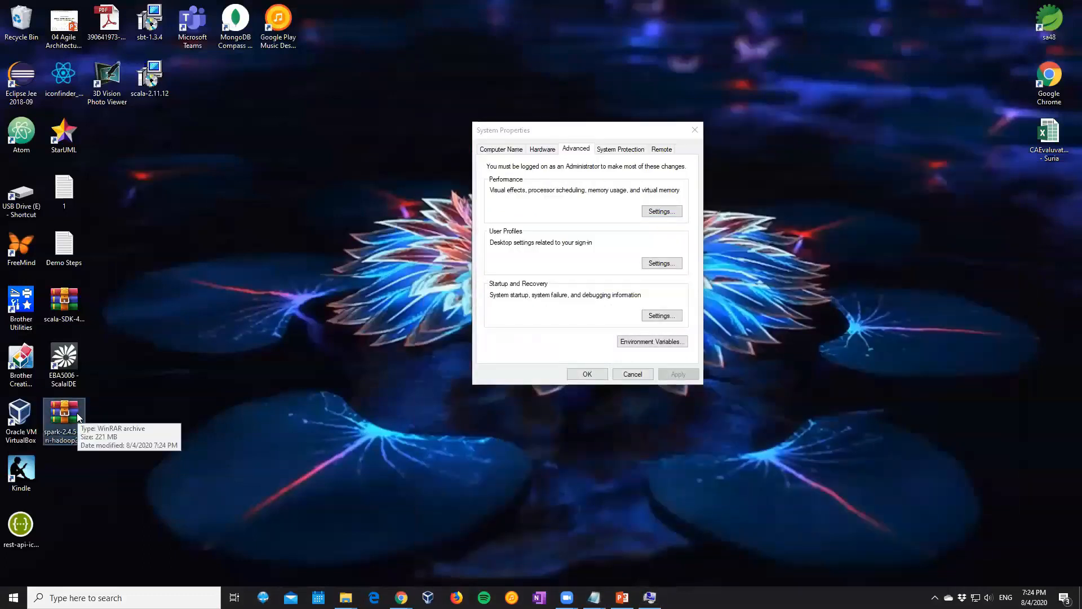
pyautogui.click(346, 597)
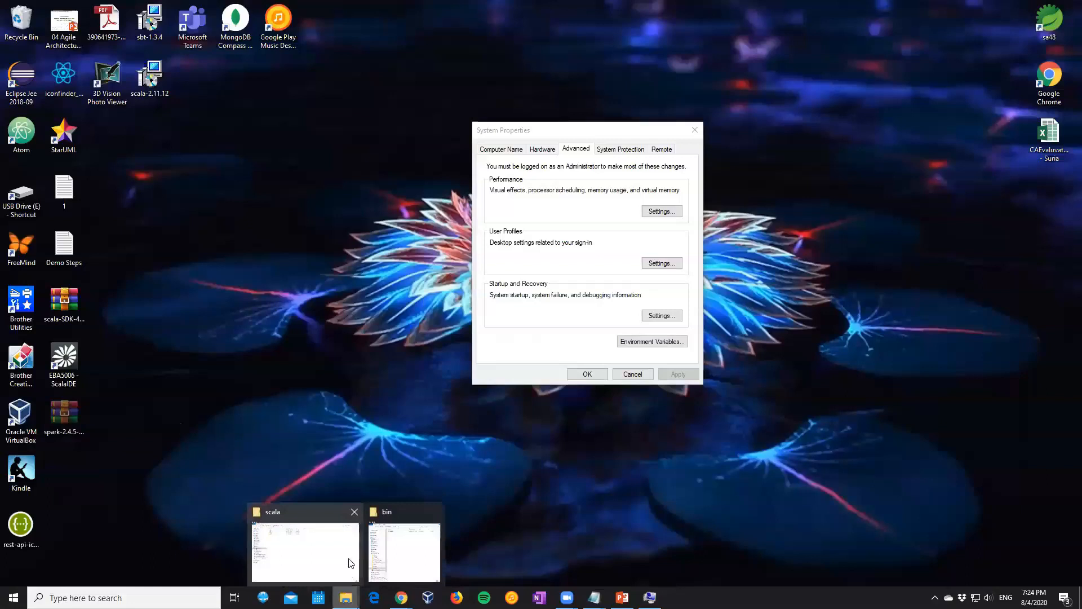
pyautogui.click(405, 550)
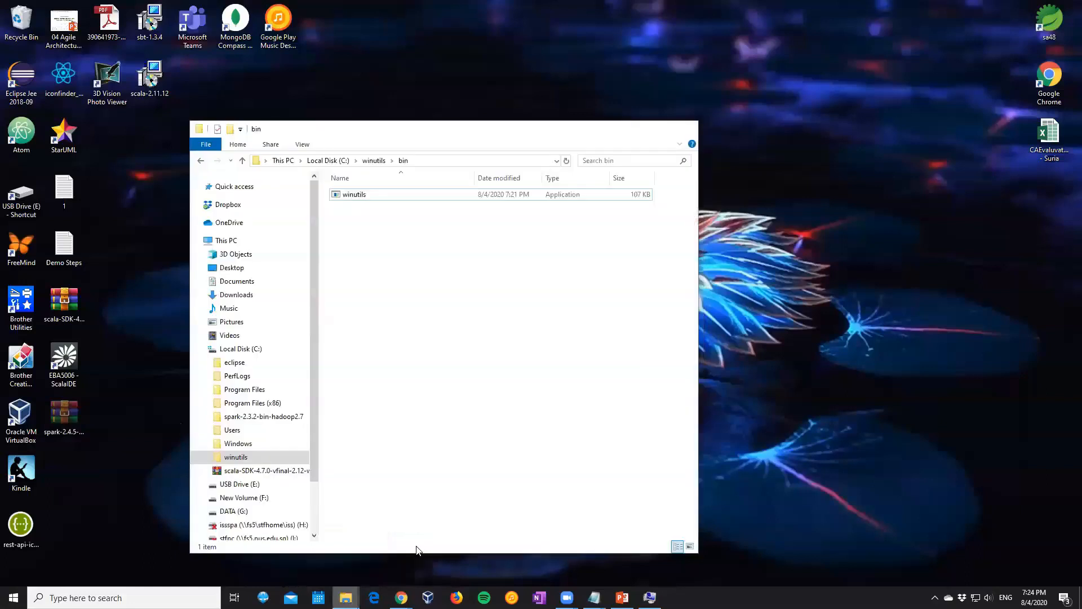
pyautogui.click(338, 161)
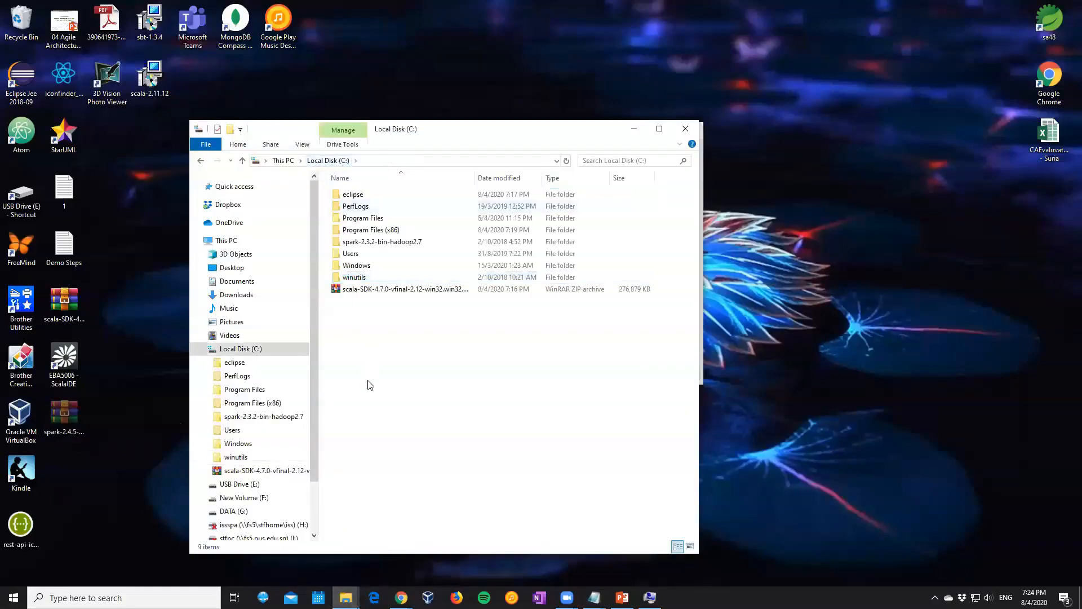
pyautogui.click(499, 223)
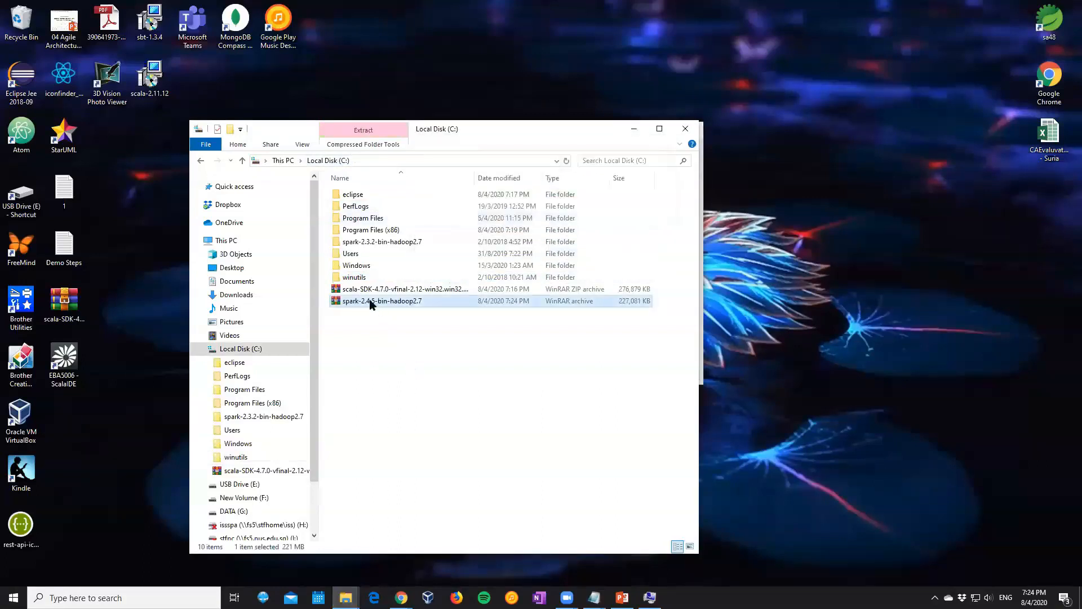
# Delete the old spark-2.3.2-bin-hadoop2.7 folder from Local Disk (C:)
pyautogui.click(358, 244)
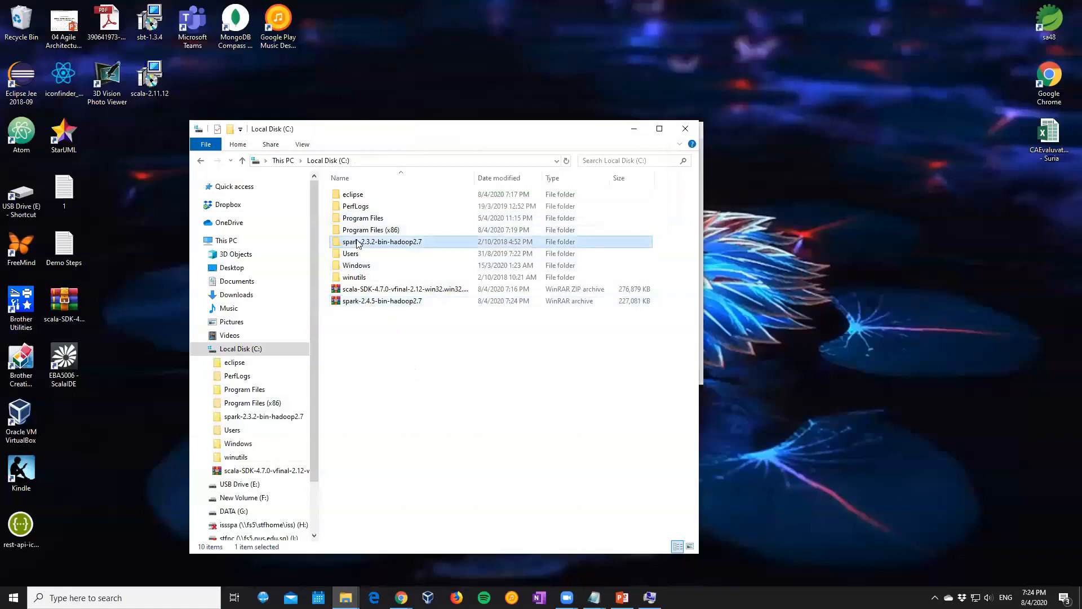
pyautogui.rightClick(357, 244)
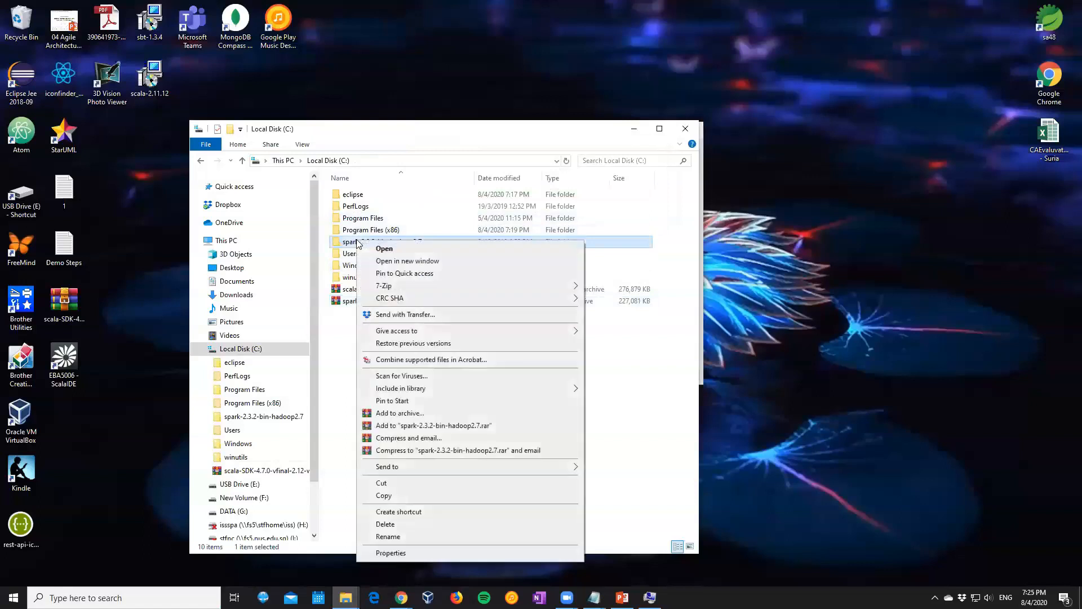
pyautogui.click(401, 526)
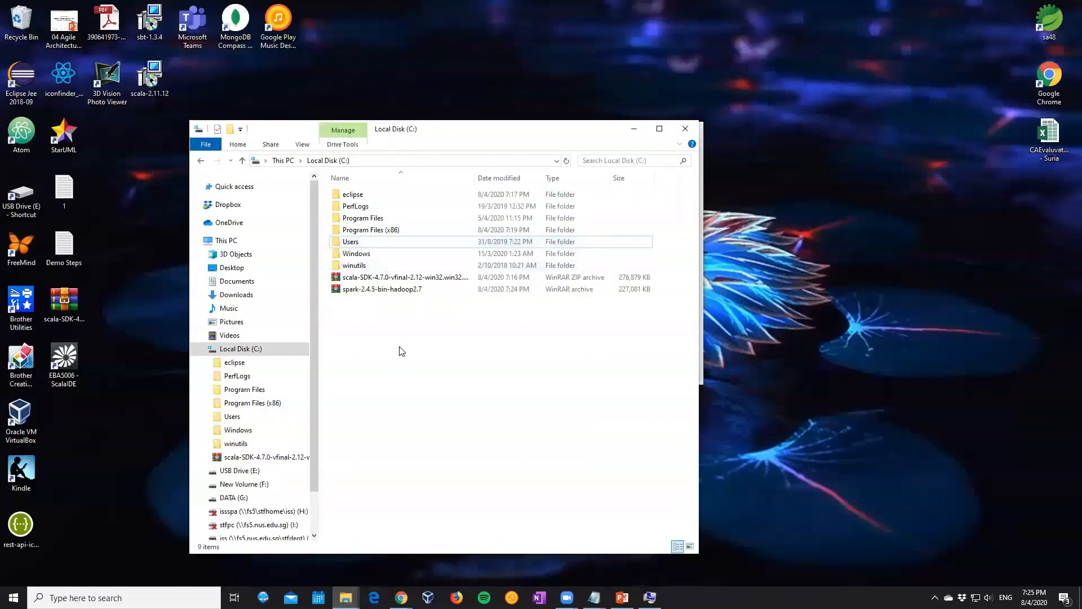
# Try to extract the spark-2.4.5-bin-hadoop2.7 archive directly into C:\ with 7-Zip
pyautogui.rightClick(387, 319)
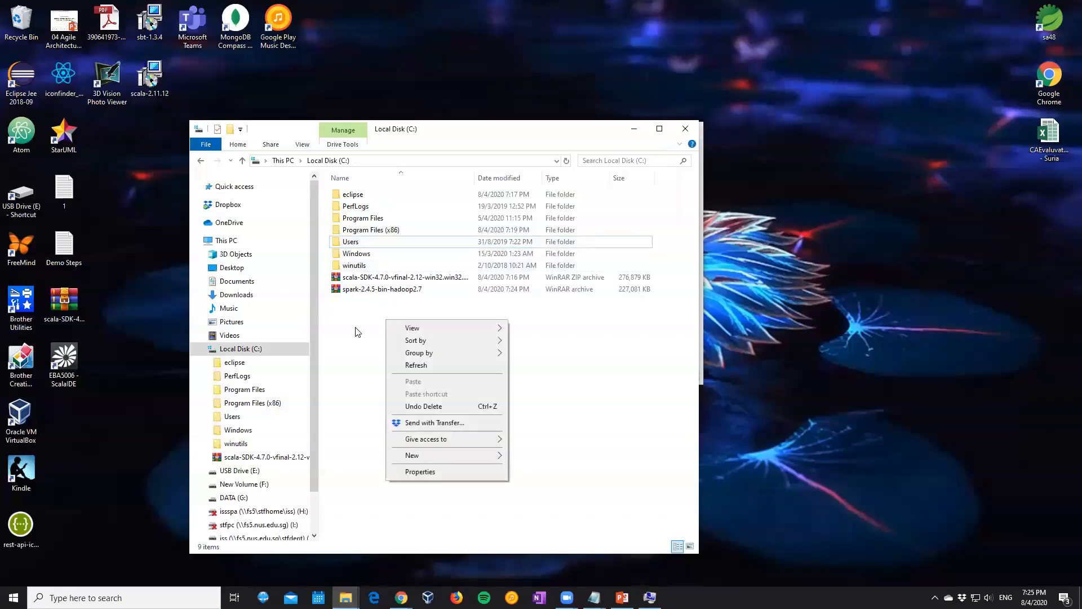
pyautogui.click(354, 298)
pyautogui.click(356, 290)
pyautogui.rightClick(356, 289)
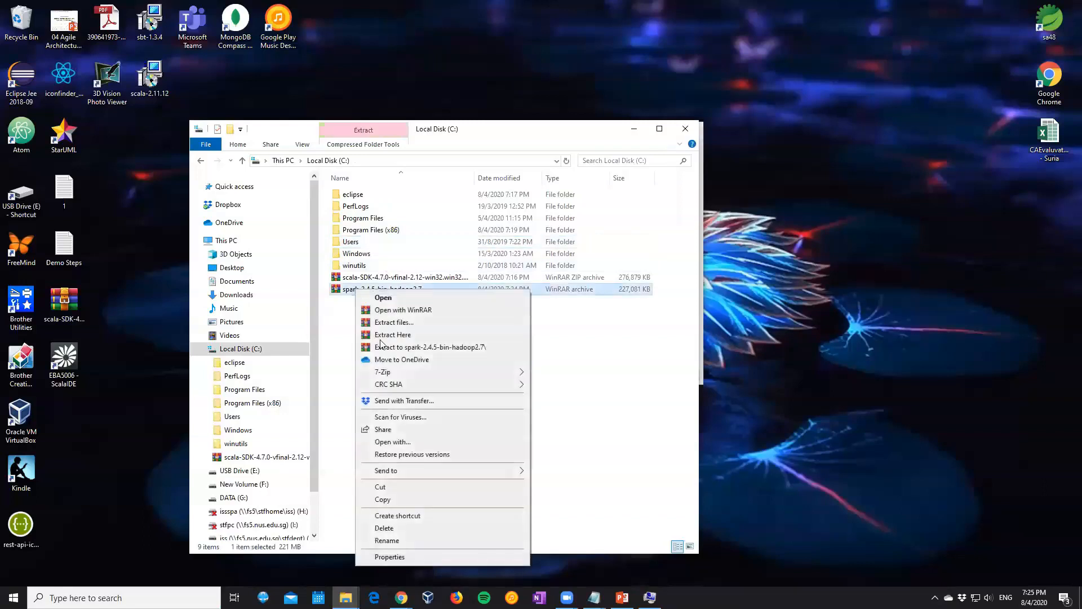
pyautogui.moveTo(395, 373)
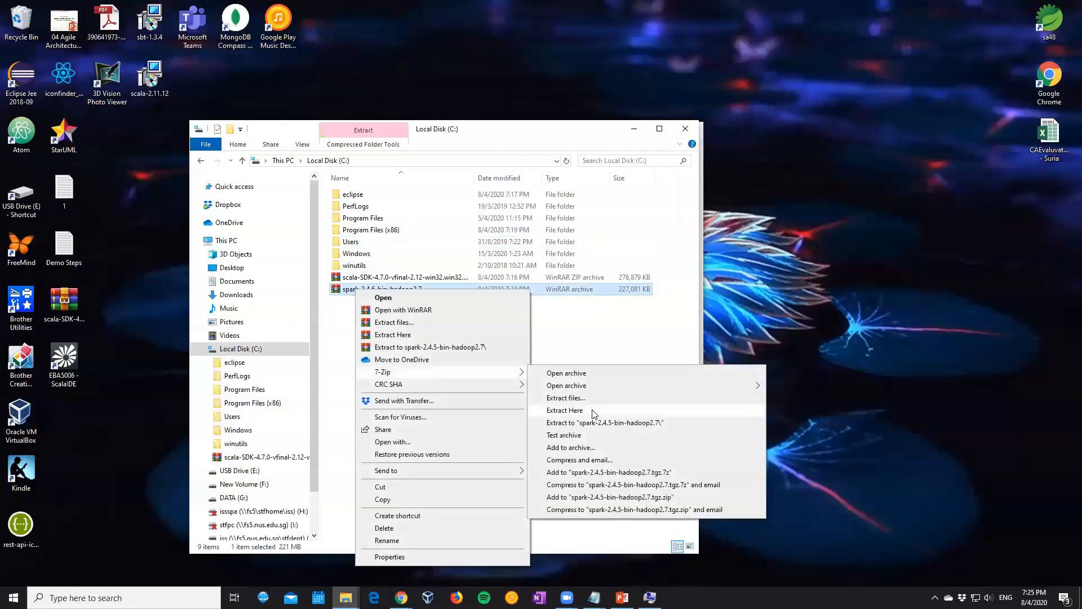
pyautogui.click(565, 411)
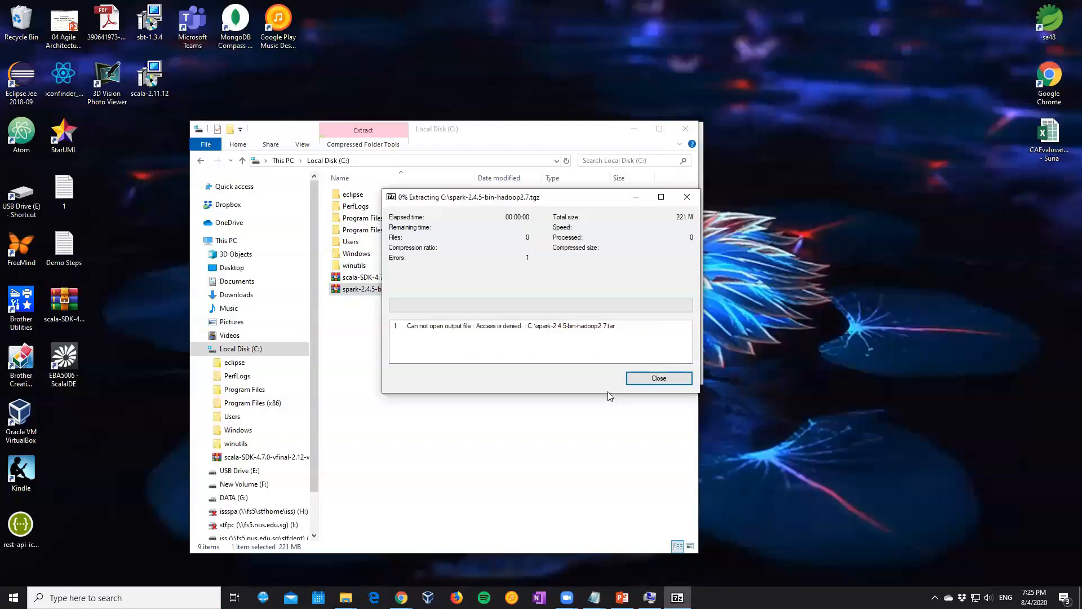
# Bring up the Demo Steps notes, move them aside and add the line "-- Set Enviroment" between steps 6 and 7
pyautogui.click(594, 597)
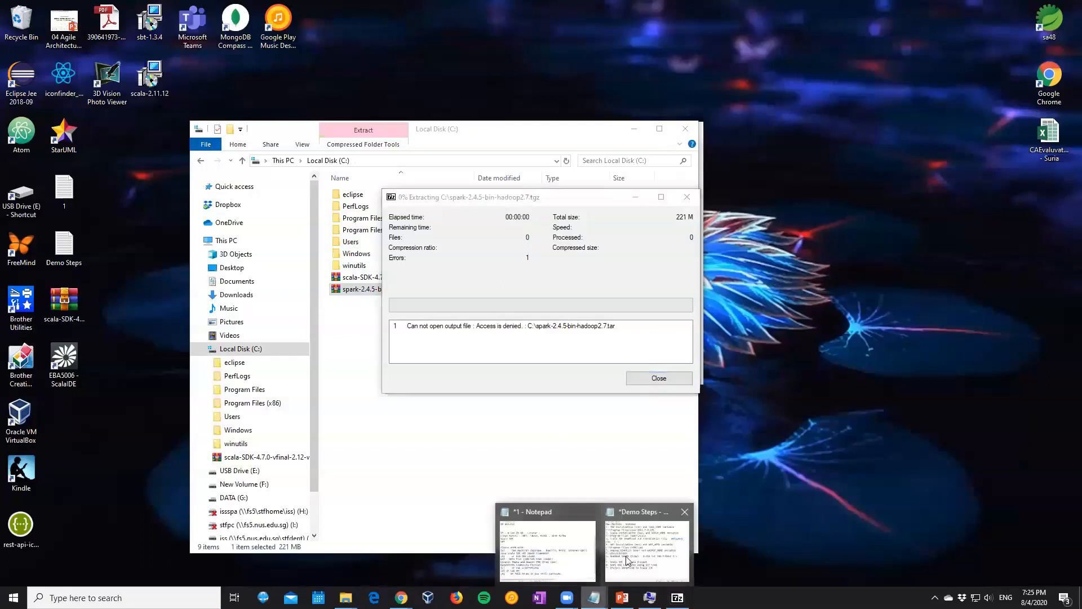
pyautogui.click(627, 560)
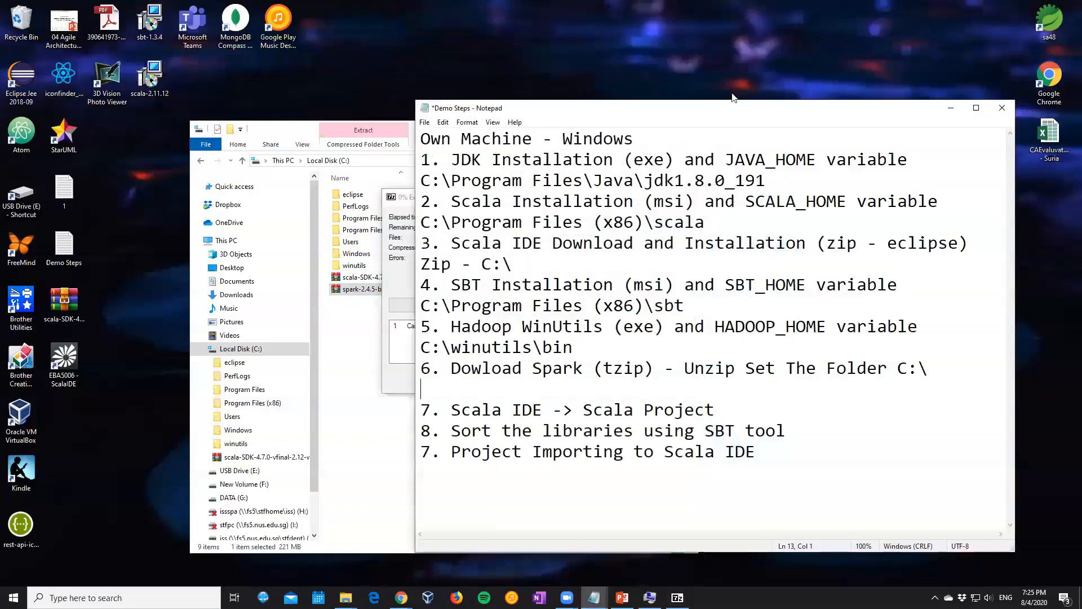
pyautogui.moveTo(733, 103); pyautogui.dragTo(858, 90)
pyautogui.click(627, 149)
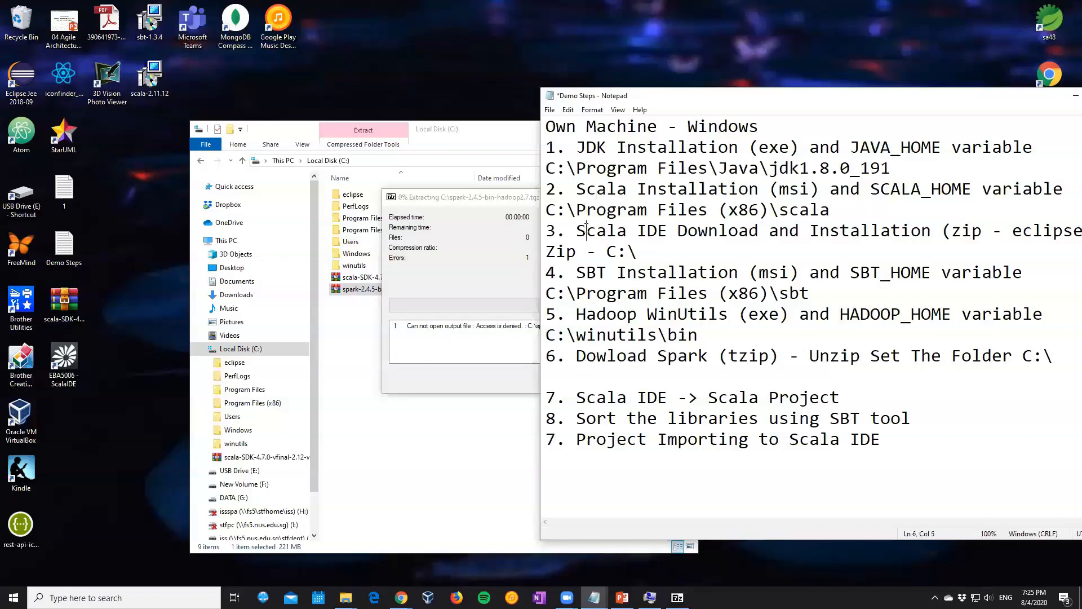
pyautogui.click(589, 258)
pyautogui.click(578, 377)
pyautogui.click(446, 383)
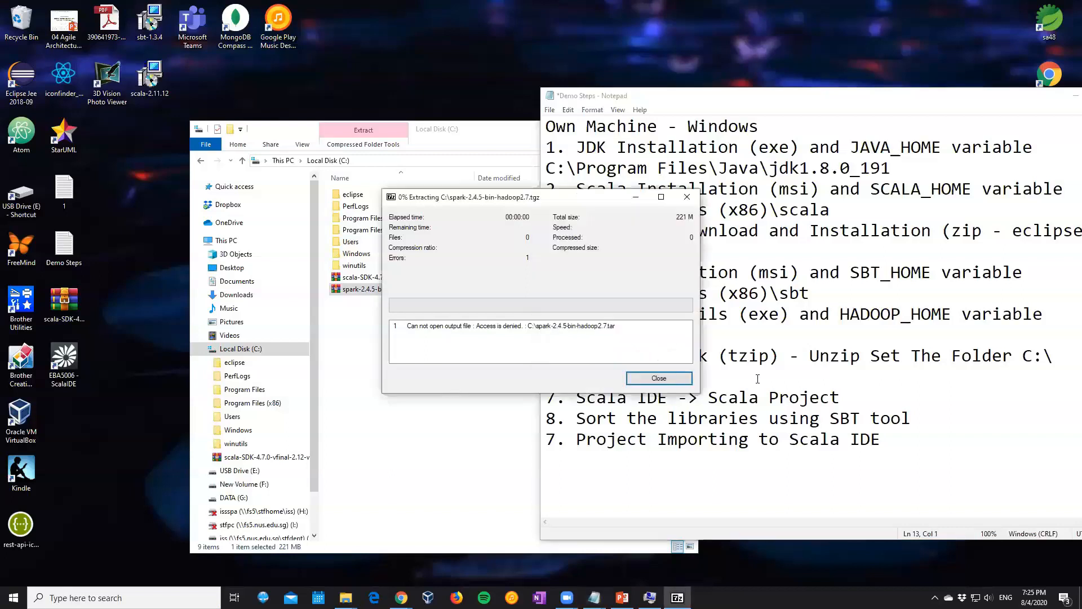
pyautogui.click(579, 376)
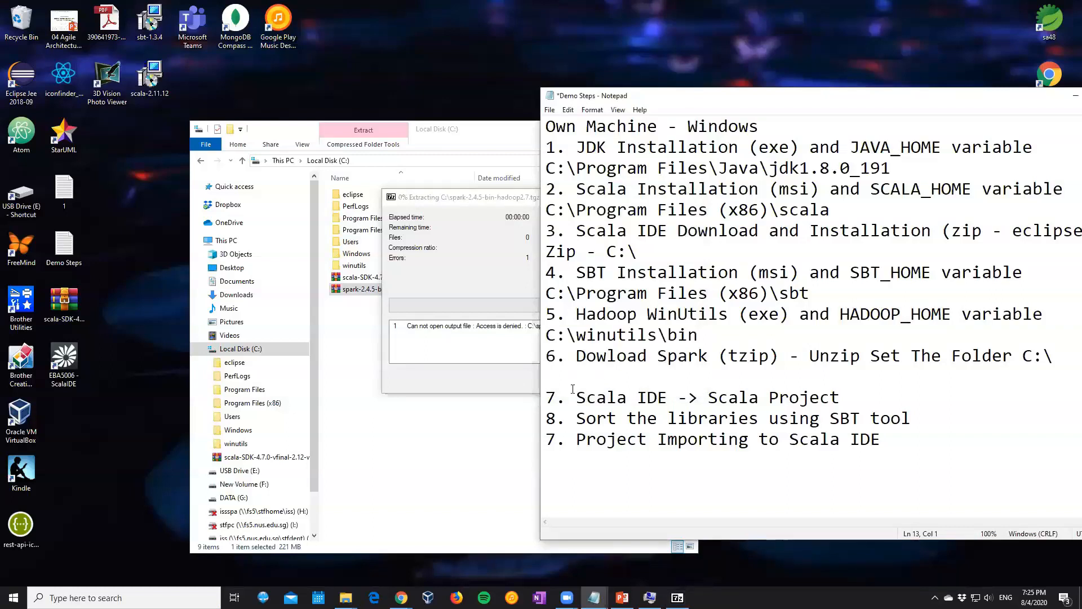
pyautogui.press('Return')
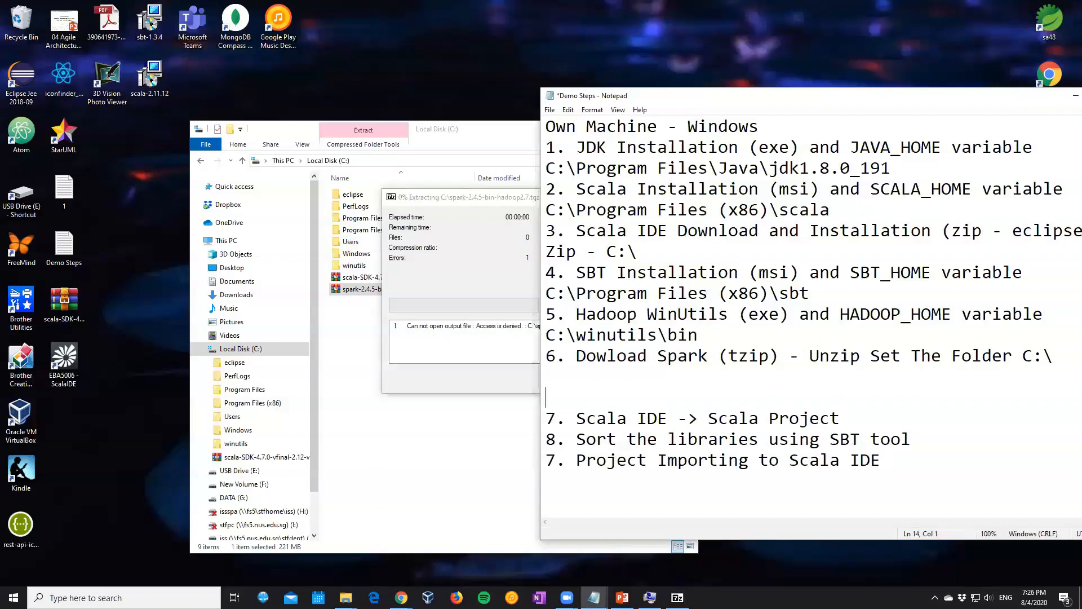
pyautogui.write('-- Set Enviroment')
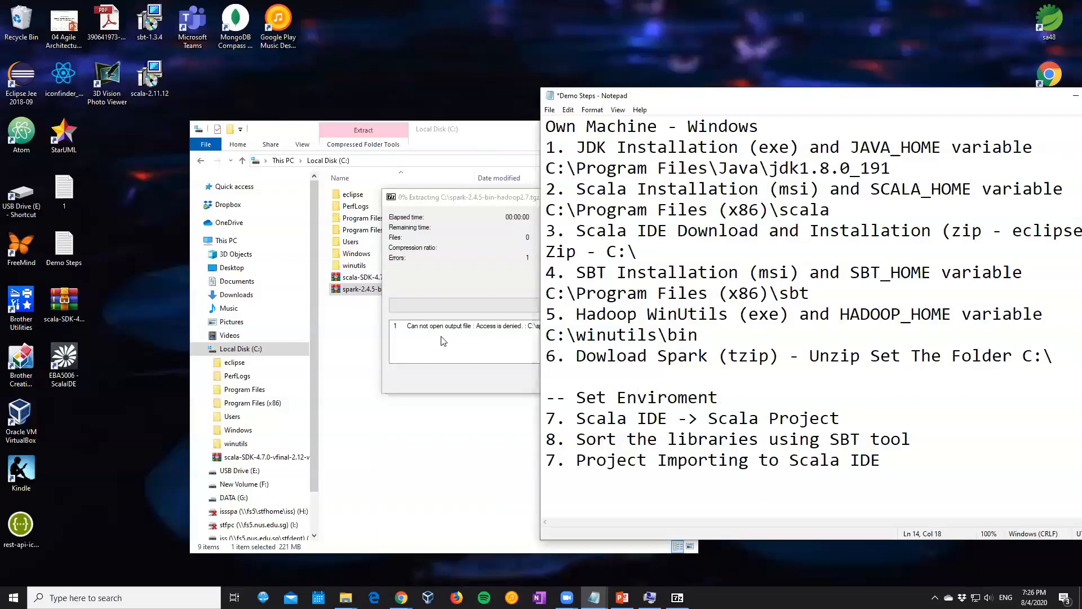
# Open Environment Variables from System Properties, move the dialogs clear of the notes, and select the user Path variable
pyautogui.click(463, 202)
pyautogui.click(650, 597)
pyautogui.moveTo(536, 133); pyautogui.dragTo(166, 97)
pyautogui.click(290, 306)
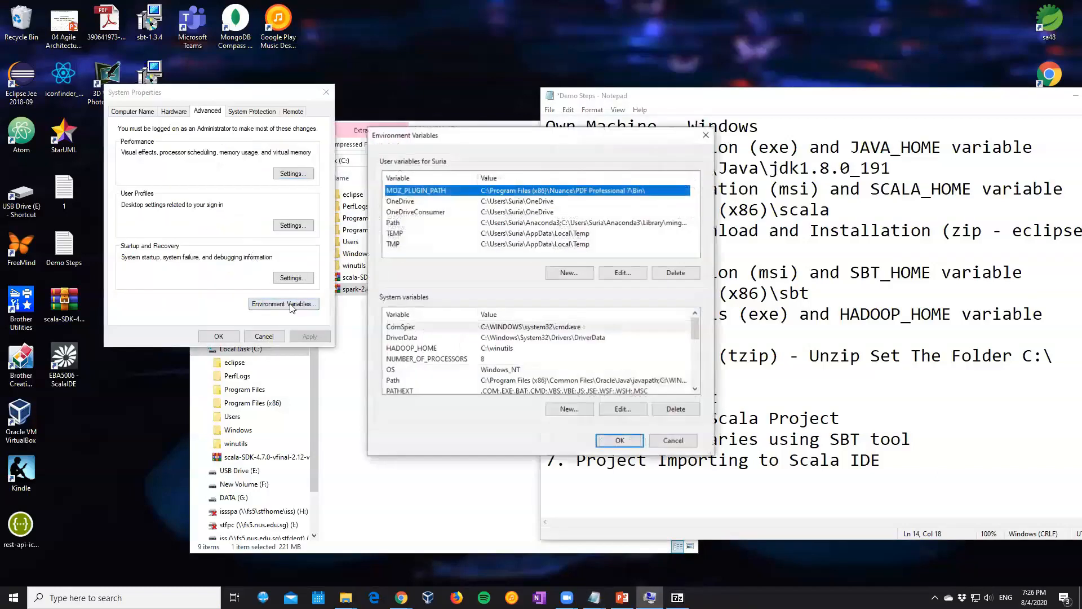
pyautogui.moveTo(463, 135); pyautogui.dragTo(269, 108)
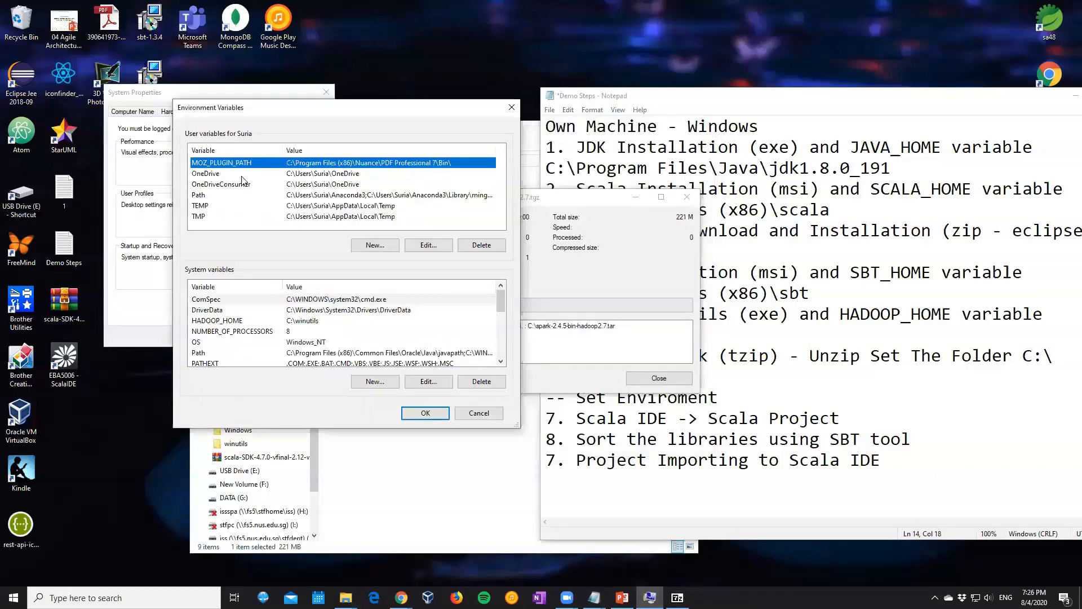
pyautogui.click(239, 196)
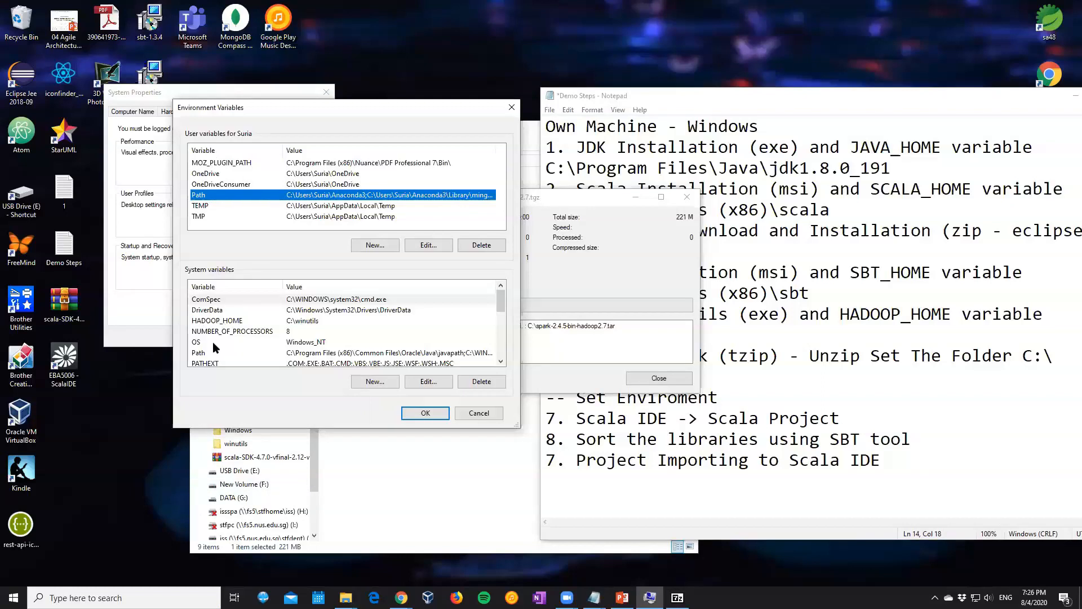
# Review the user Path entries and check the system variables against the HOME variables listed in the notes
pyautogui.click(424, 247)
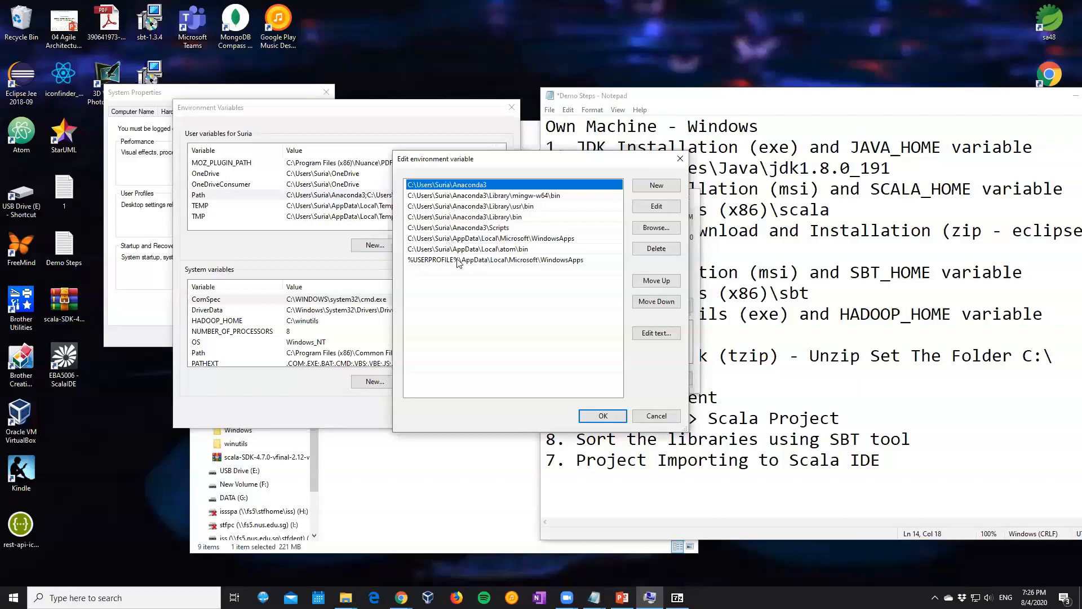
pyautogui.click(602, 416)
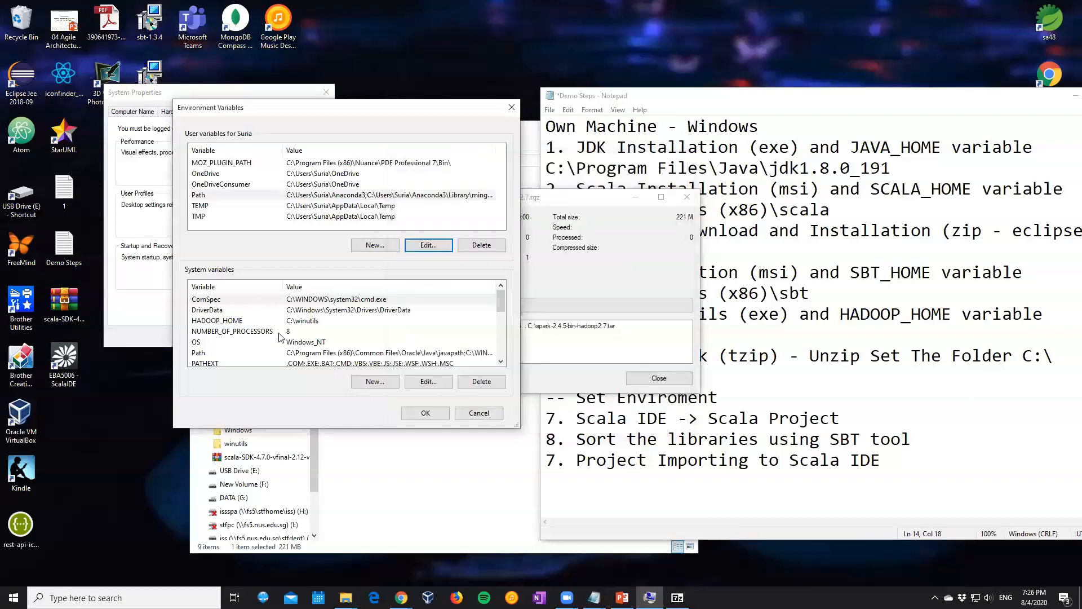
pyautogui.moveTo(501, 304); pyautogui.dragTo(497, 340)
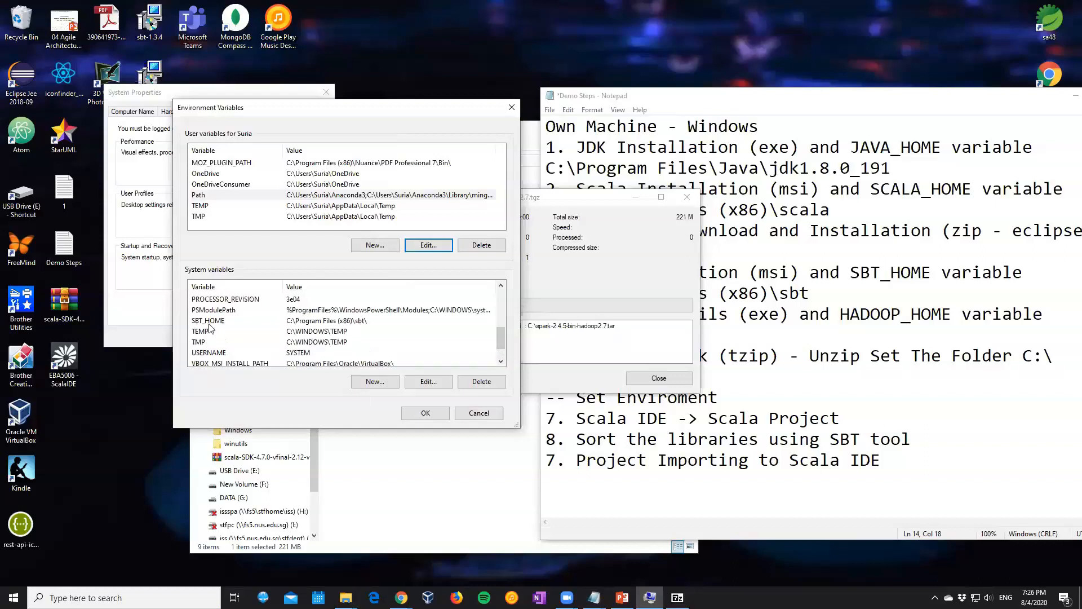
pyautogui.click(839, 275)
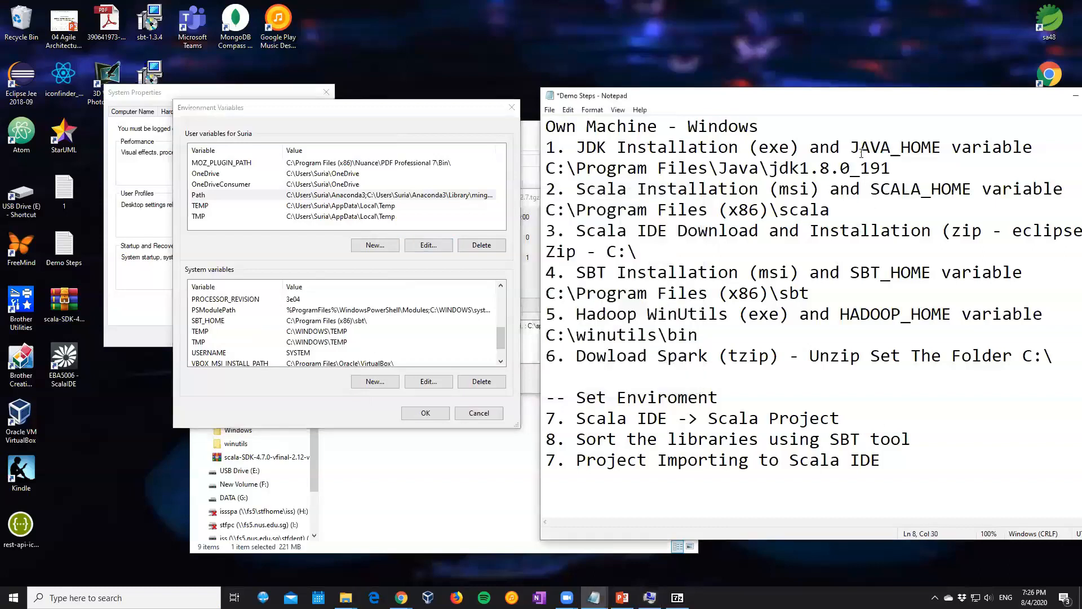
pyautogui.moveTo(501, 338); pyautogui.dragTo(499, 293)
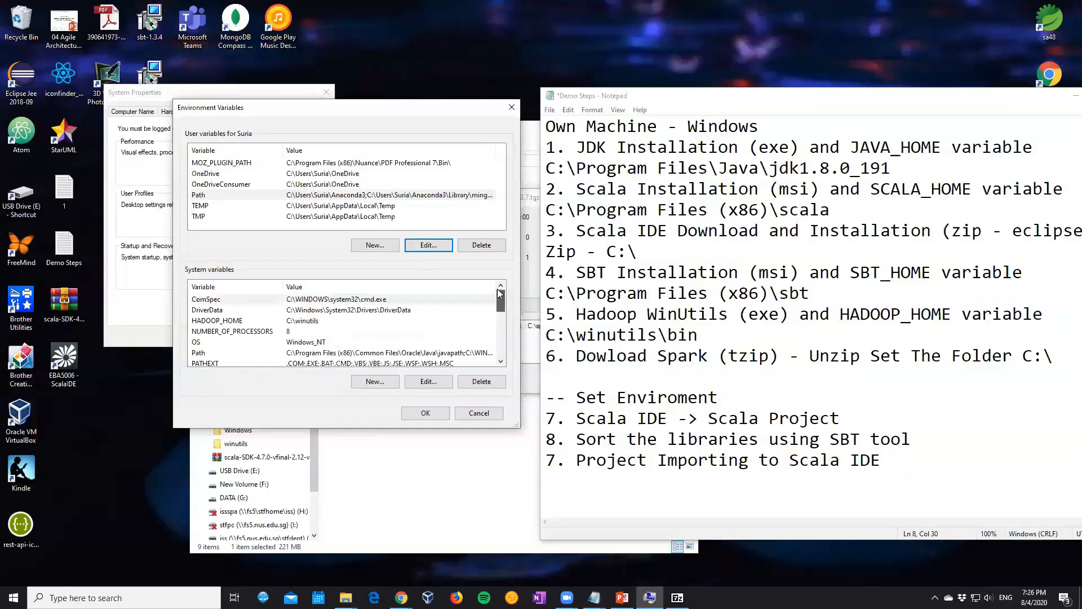
pyautogui.scroll(-4, 204, 355)
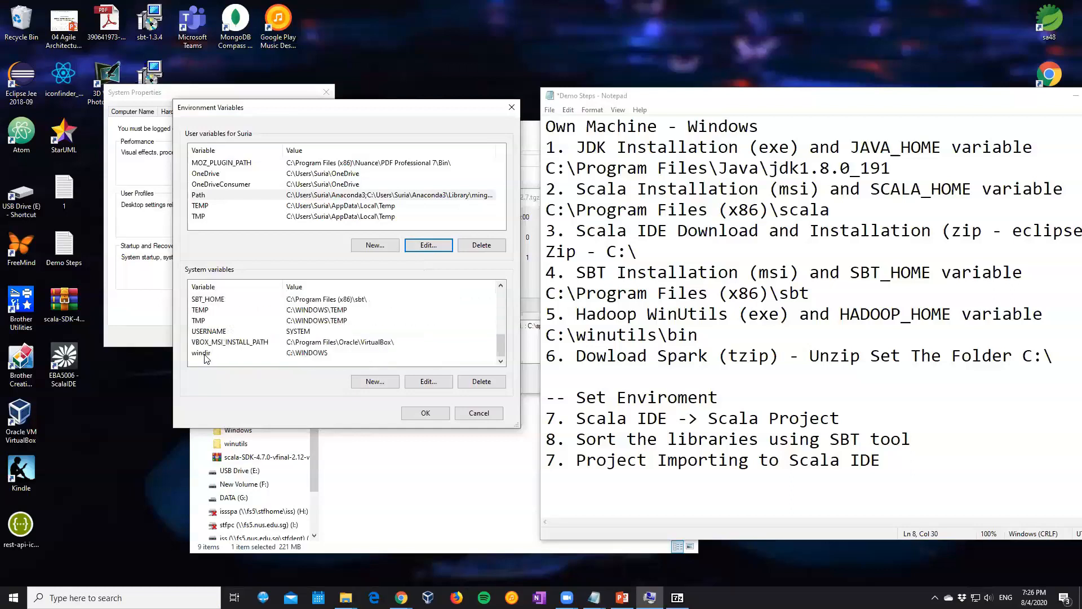
pyautogui.click(428, 382)
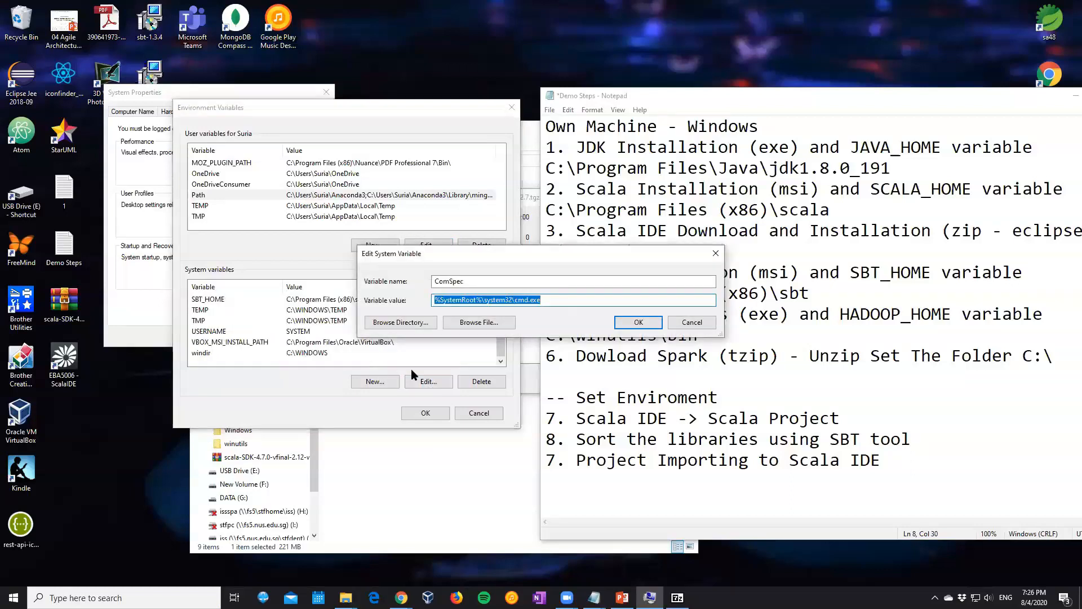
pyautogui.press('Escape')
# Add a system variable JAVA_HOME with the JDK path from the notes, C:\Program Files\Java\jdk1.8.0_191
pyautogui.click(378, 381)
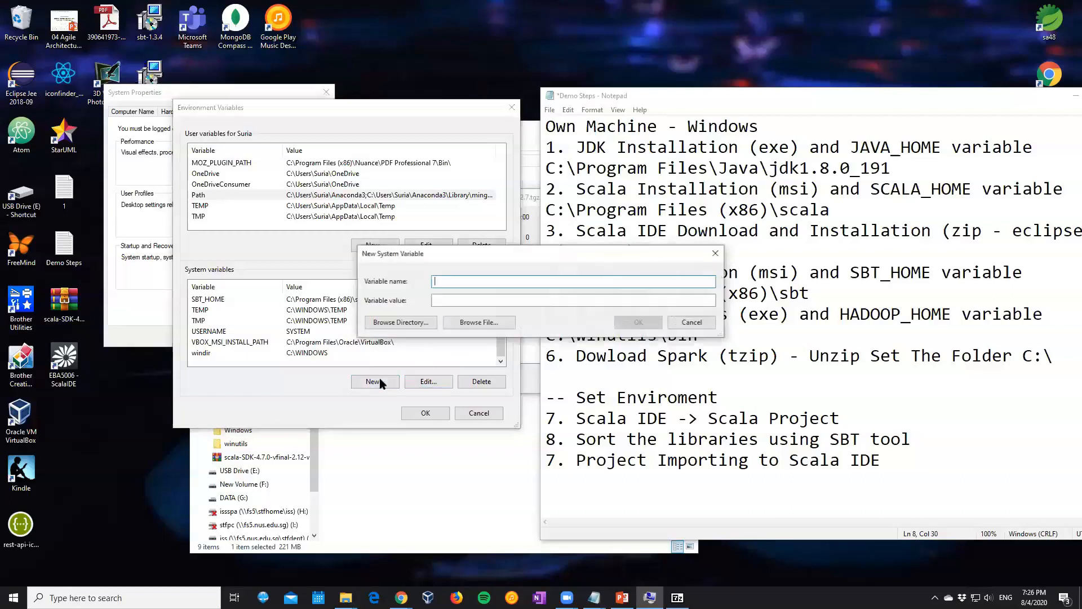
pyautogui.write('JAVA_HOME')
pyautogui.click(451, 303)
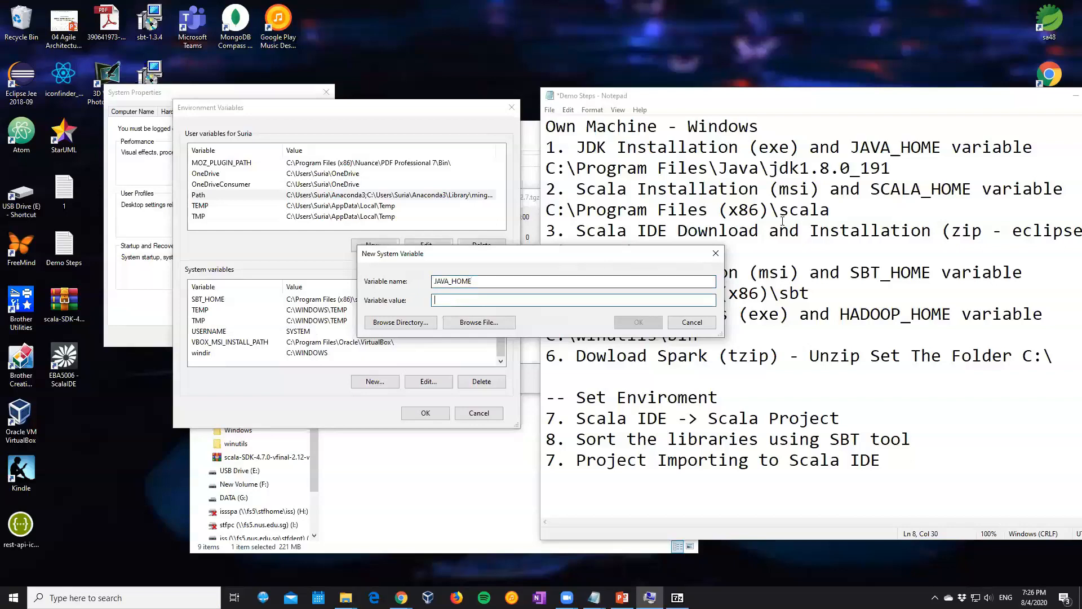
pyautogui.moveTo(902, 168); pyautogui.dragTo(527, 162)
pyautogui.hotkey('ctrl', 'c')
pyautogui.click(475, 301)
pyautogui.hotkey('ctrl', 'v')
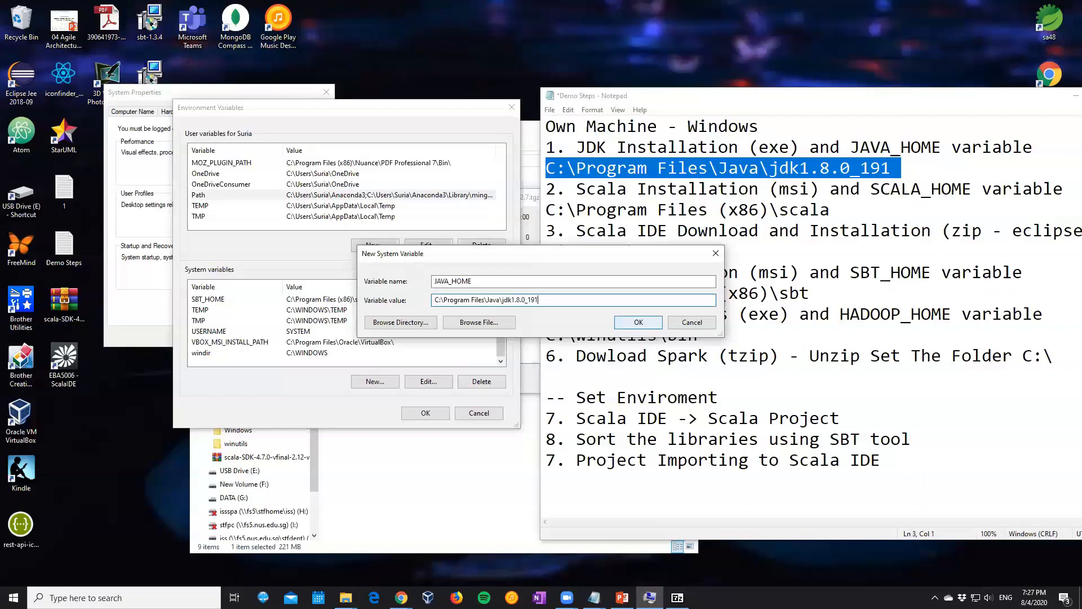
pyautogui.click(639, 323)
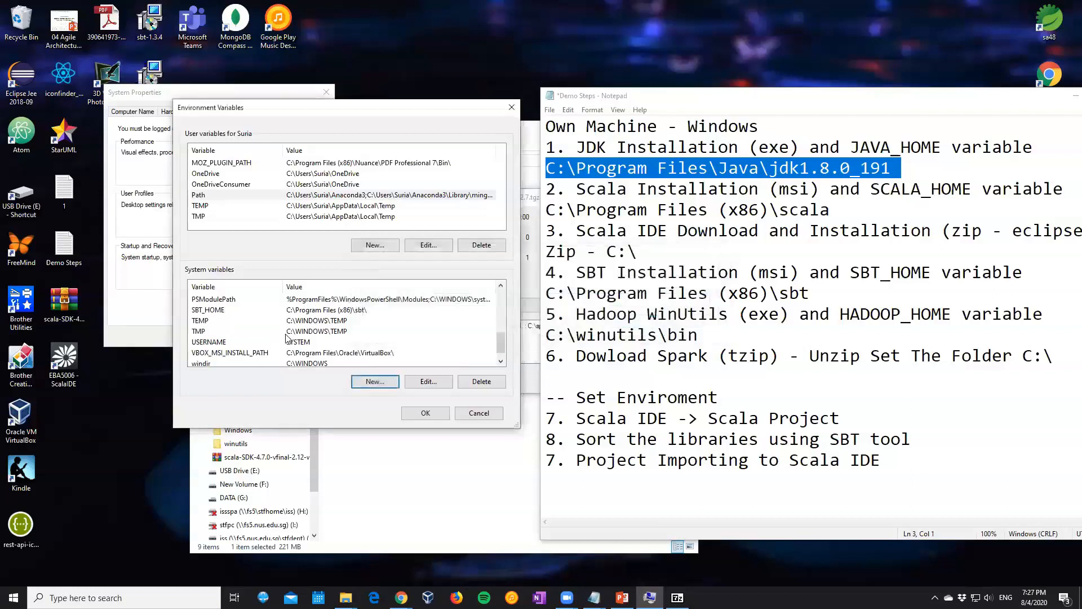
# Add a system variable SCALA_HOME with the Scala path from the notes, C:\Program Files (x86)\scala
pyautogui.click(913, 190)
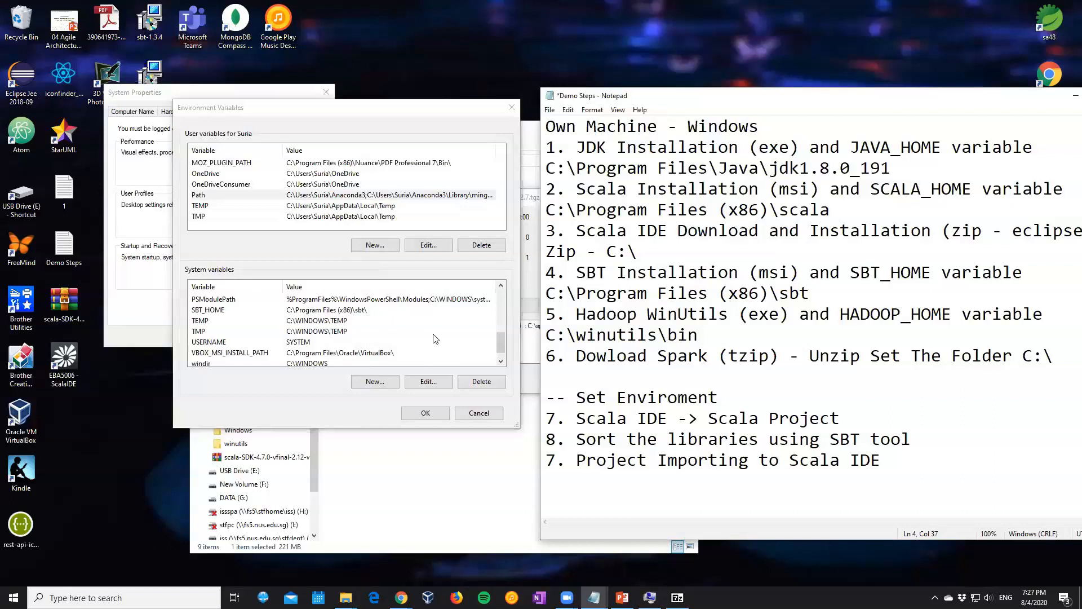
pyautogui.moveTo(496, 341); pyautogui.dragTo(499, 336)
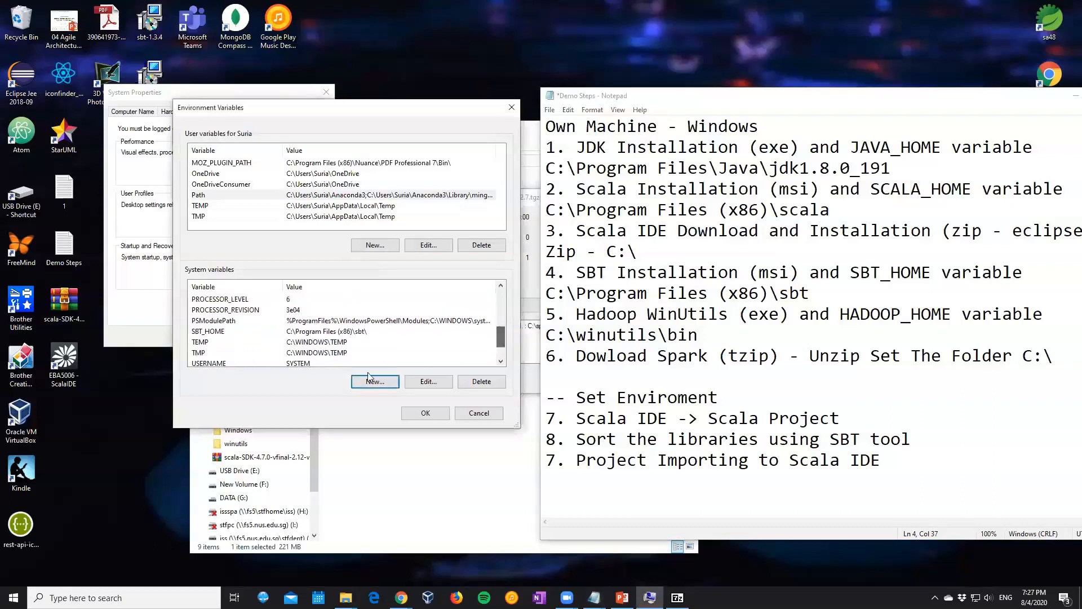
pyautogui.click(374, 381)
pyautogui.write('S')
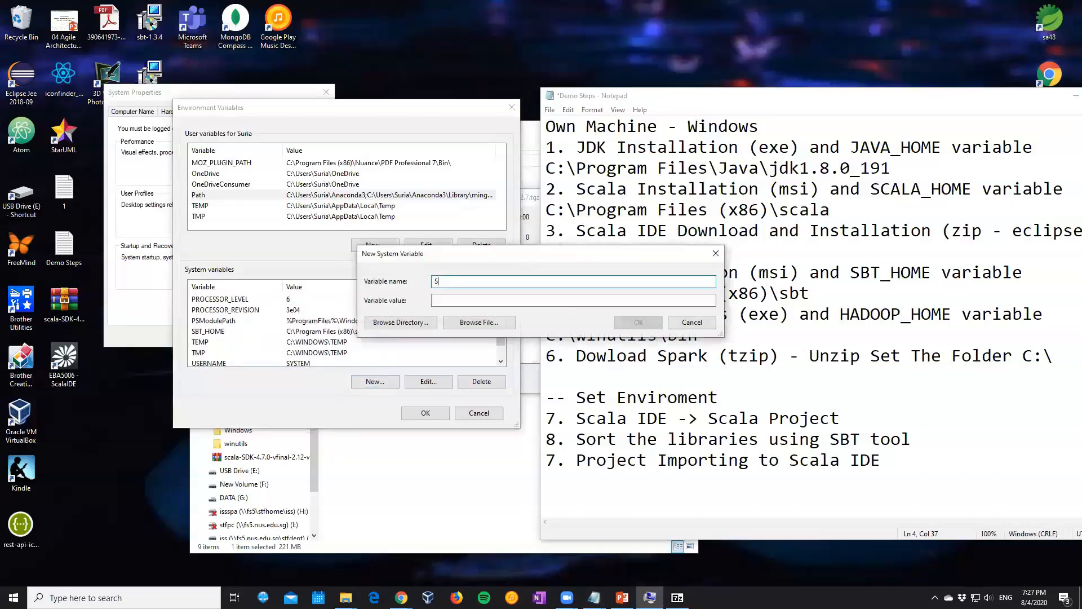
pyautogui.write('CALA_HOME')
pyautogui.click(831, 210)
pyautogui.moveTo(831, 209); pyautogui.dragTo(522, 209)
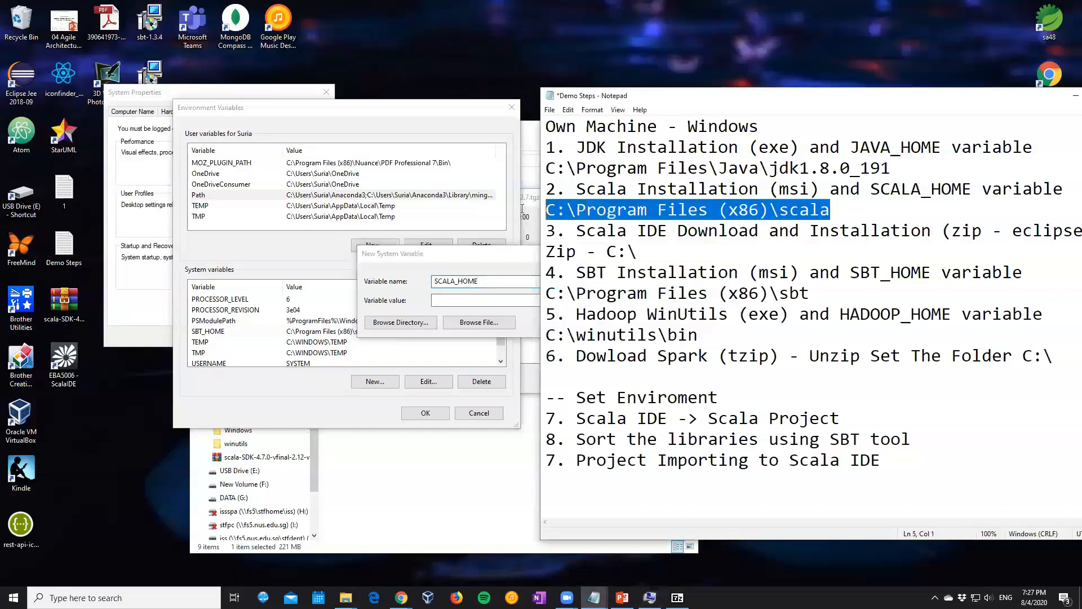
pyautogui.hotkey('ctrl', 'c')
pyautogui.click(484, 299)
pyautogui.hotkey('ctrl', 'v')
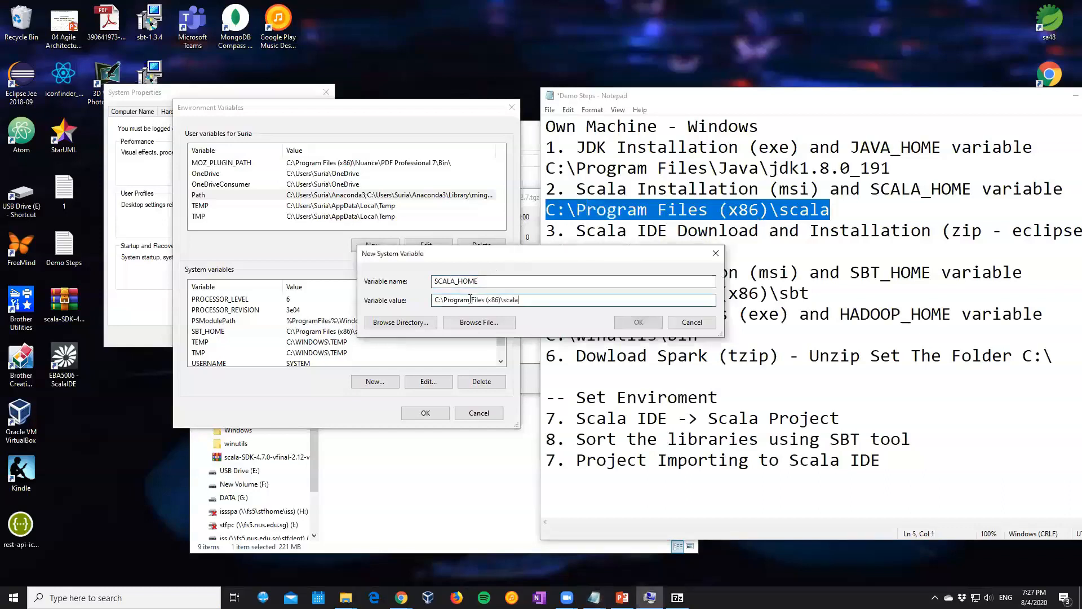
pyautogui.click(639, 321)
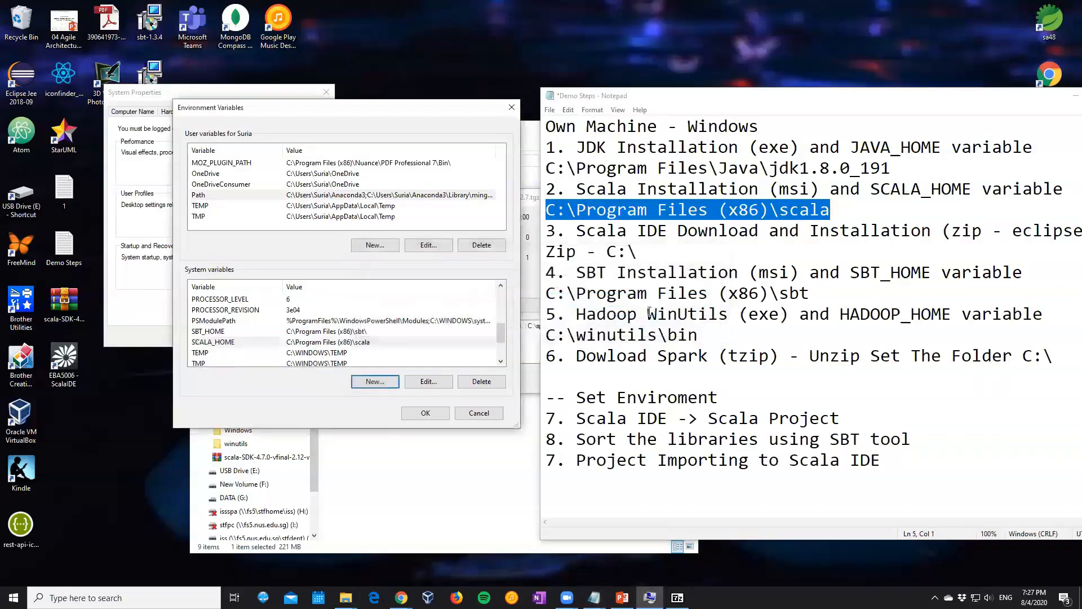
# Remove the trailing backslash from the SBT_HOME system variable so its value is C:\Program Files (x86)\sbt
pyautogui.click(671, 274)
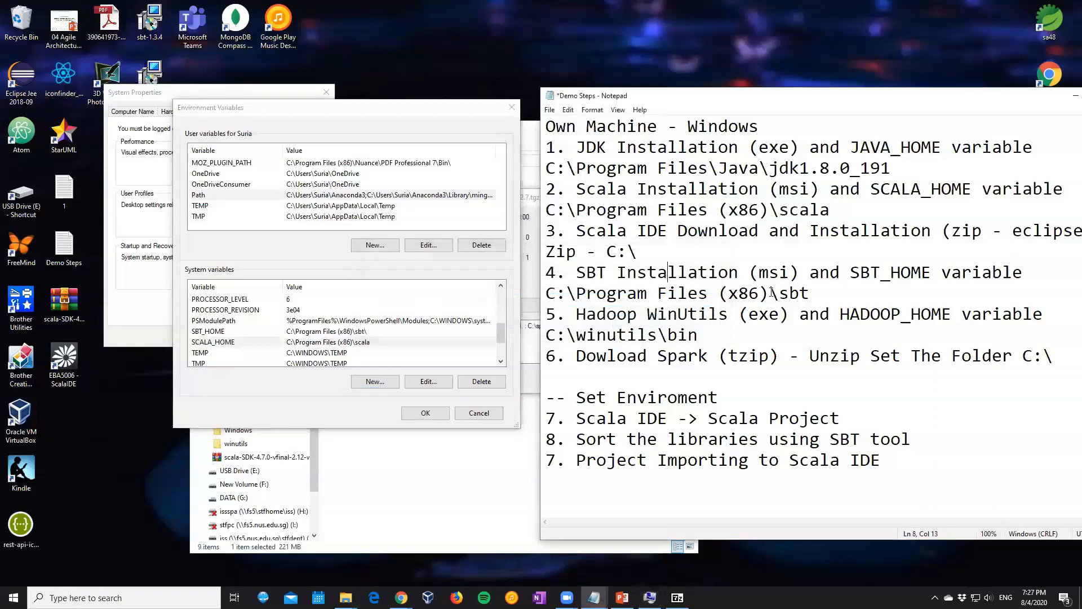
pyautogui.click(226, 333)
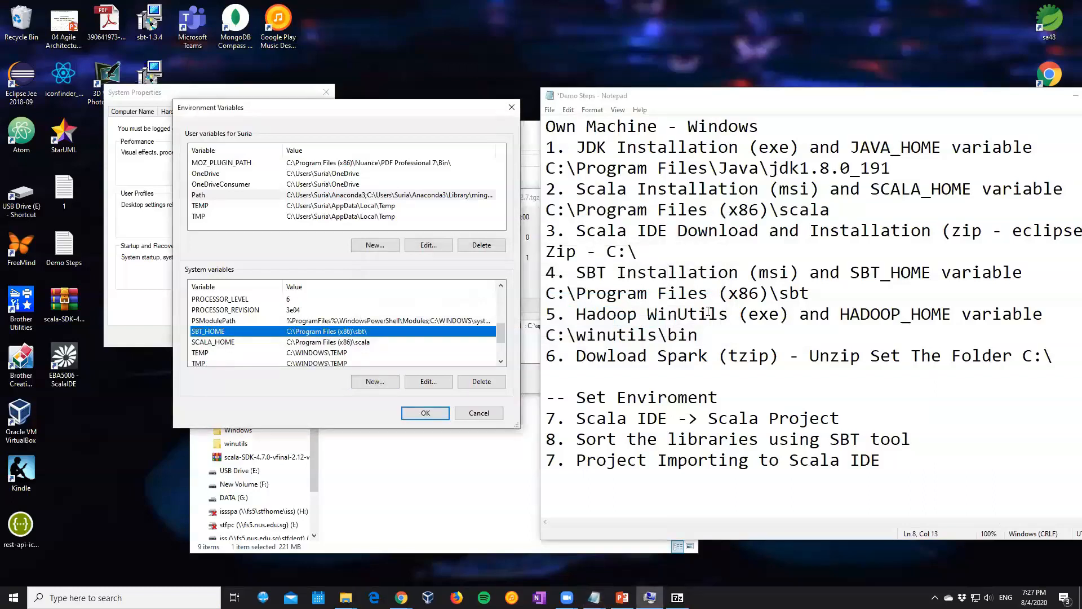
pyautogui.moveTo(806, 294); pyautogui.dragTo(547, 293)
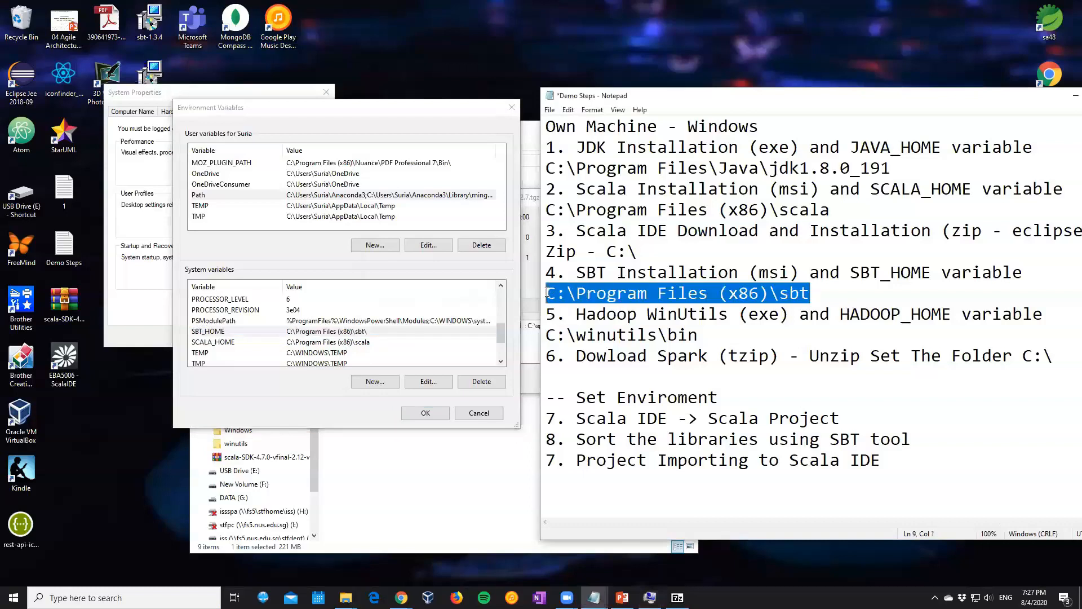
pyautogui.click(272, 332)
pyautogui.click(438, 384)
pyautogui.press('End')
pyautogui.press('BackSpace')
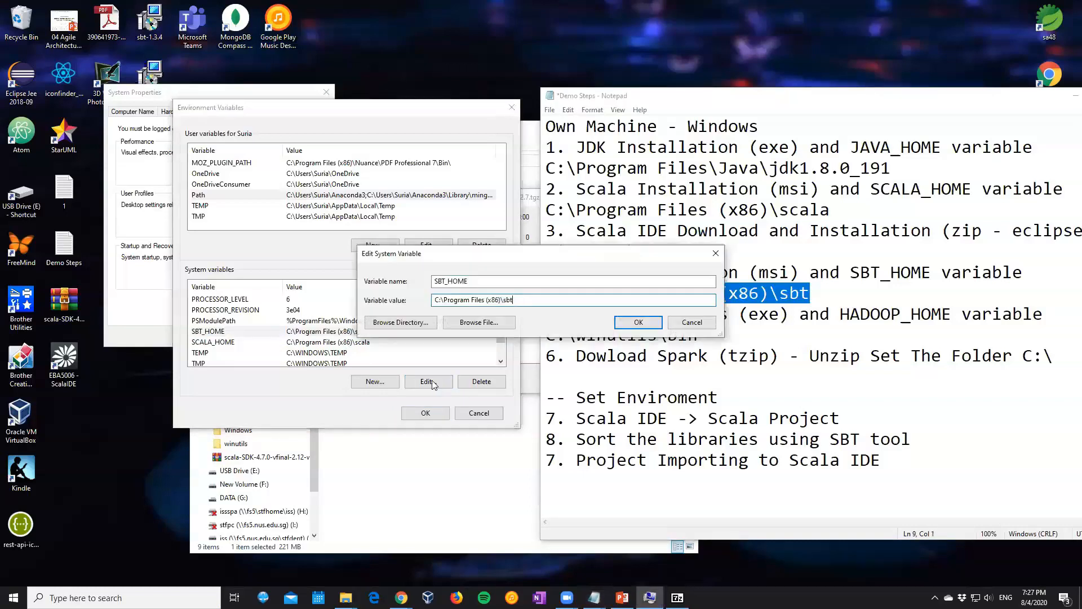
pyautogui.click(639, 322)
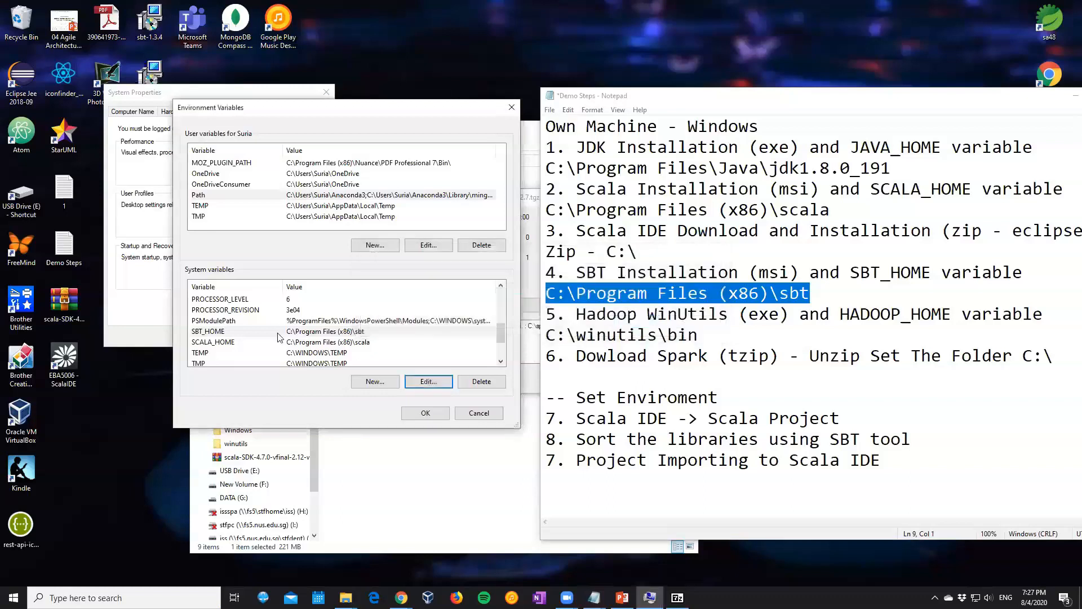
# Locate HADOOP_HOME among the system variables and compare its value with the WinUtils path in the notes
pyautogui.click(285, 352)
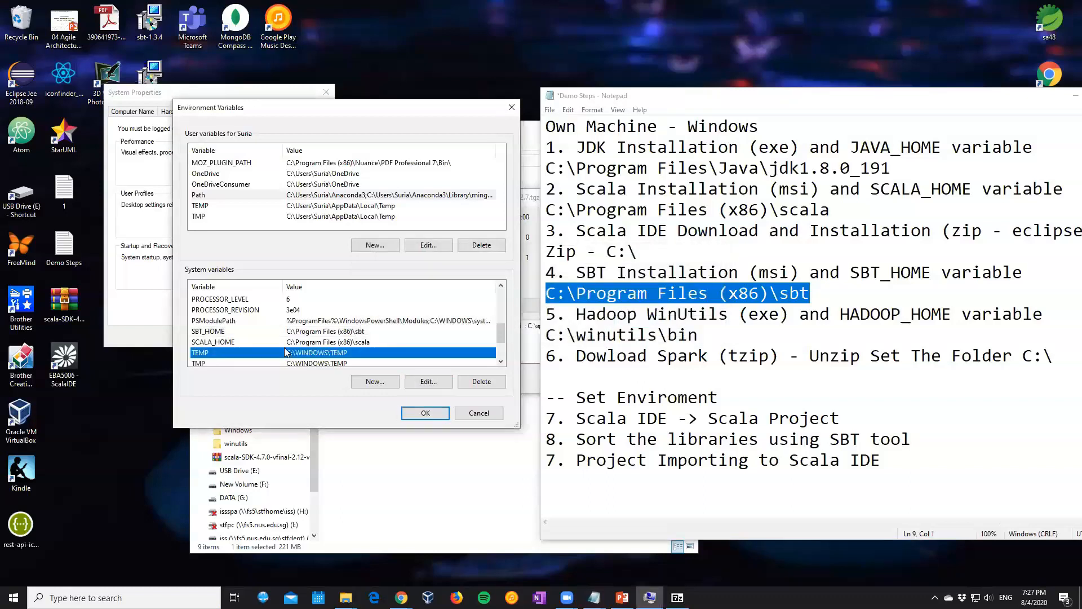
pyautogui.click(667, 319)
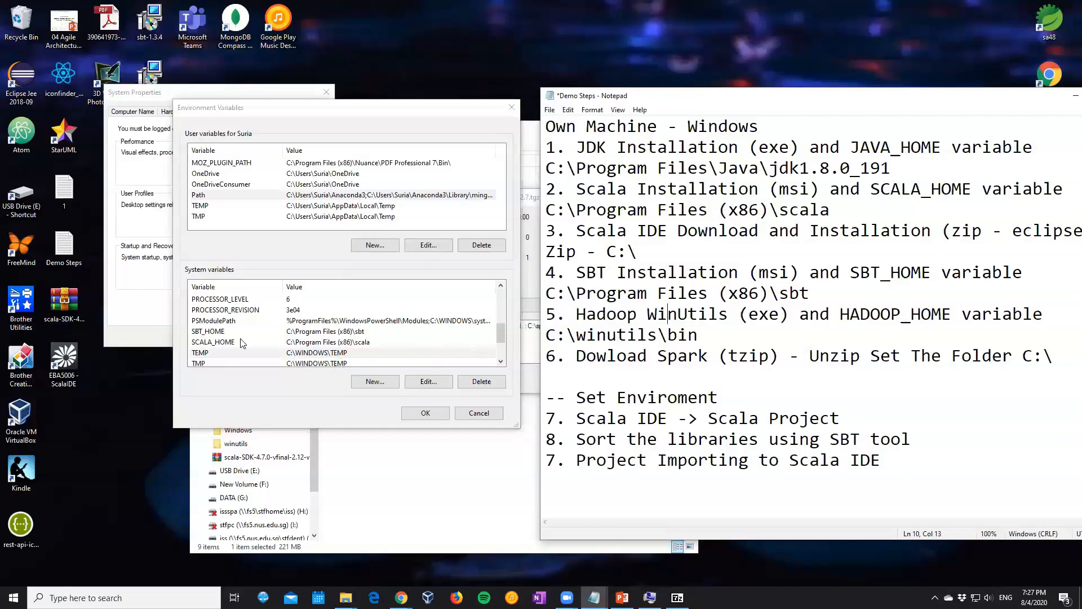
pyautogui.moveTo(499, 336); pyautogui.dragTo(500, 350)
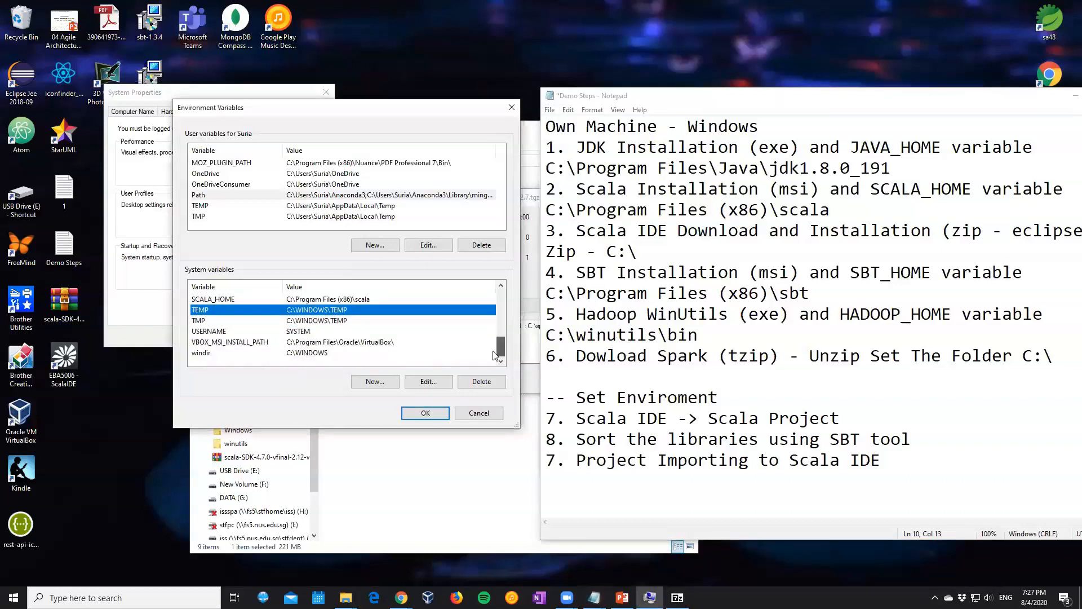
pyautogui.scroll(2, 327, 318)
pyautogui.scroll(3, 328, 321)
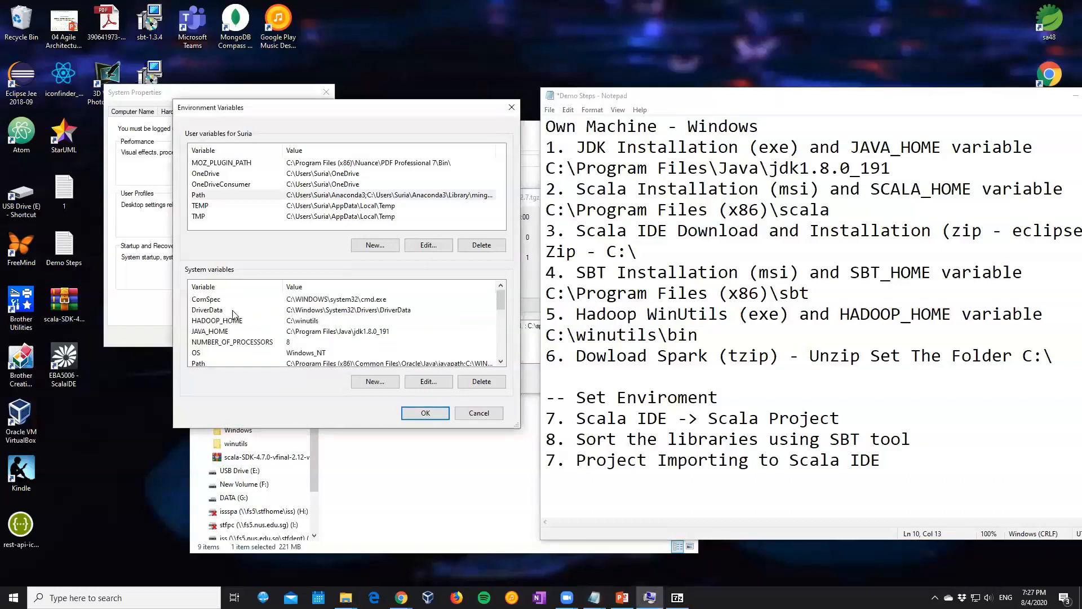
pyautogui.click(238, 325)
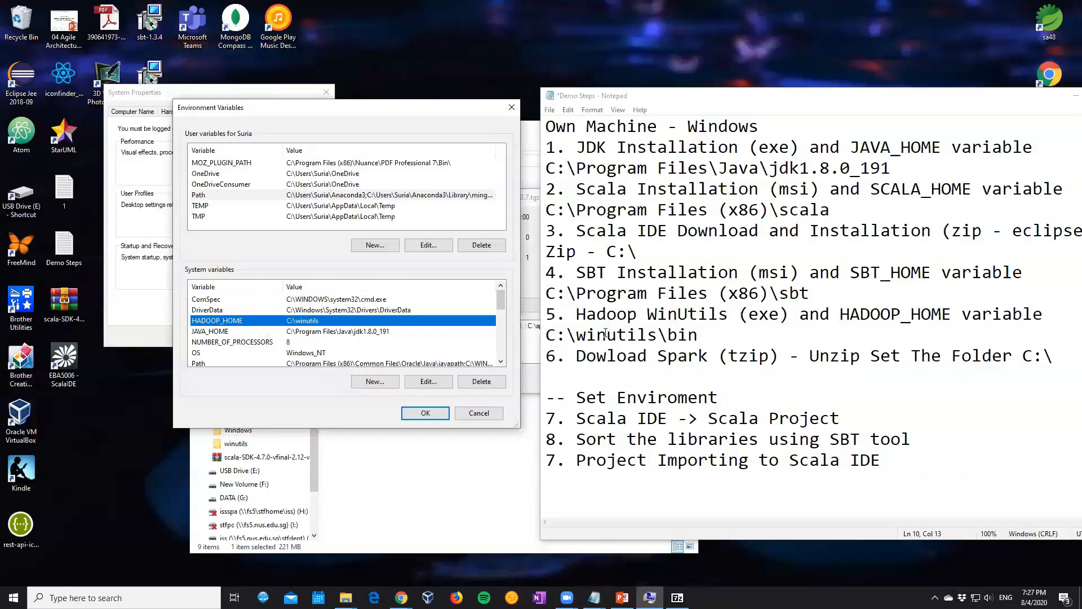
pyautogui.click(601, 373)
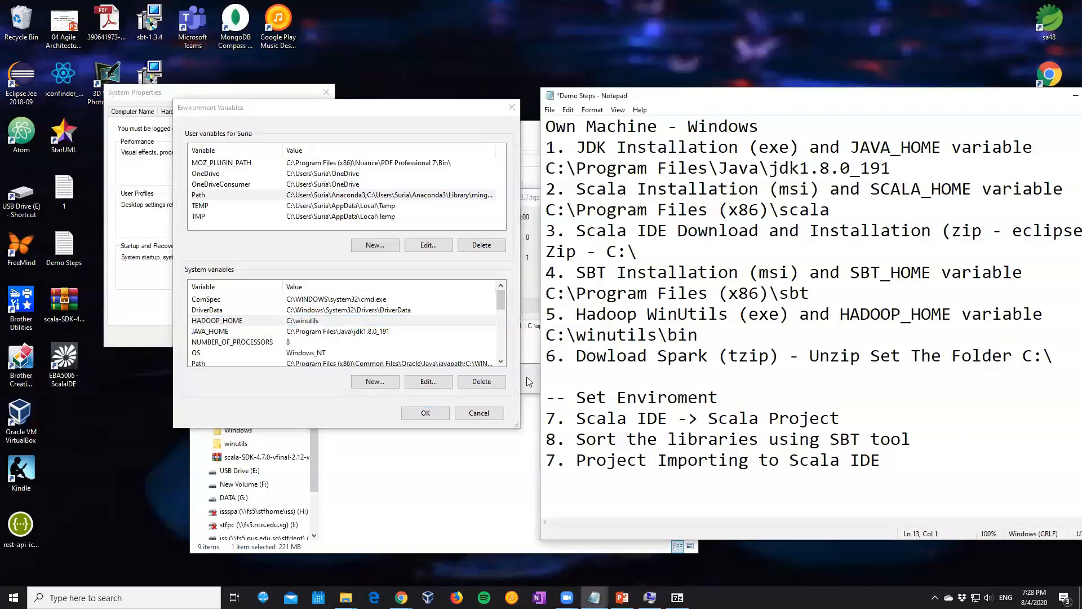
# Close the failed extraction, extract the spark-2.4.5-bin-hadoop2.7 archive with 7-Zip into its own folder in C:\, and open that folder
pyautogui.click(529, 382)
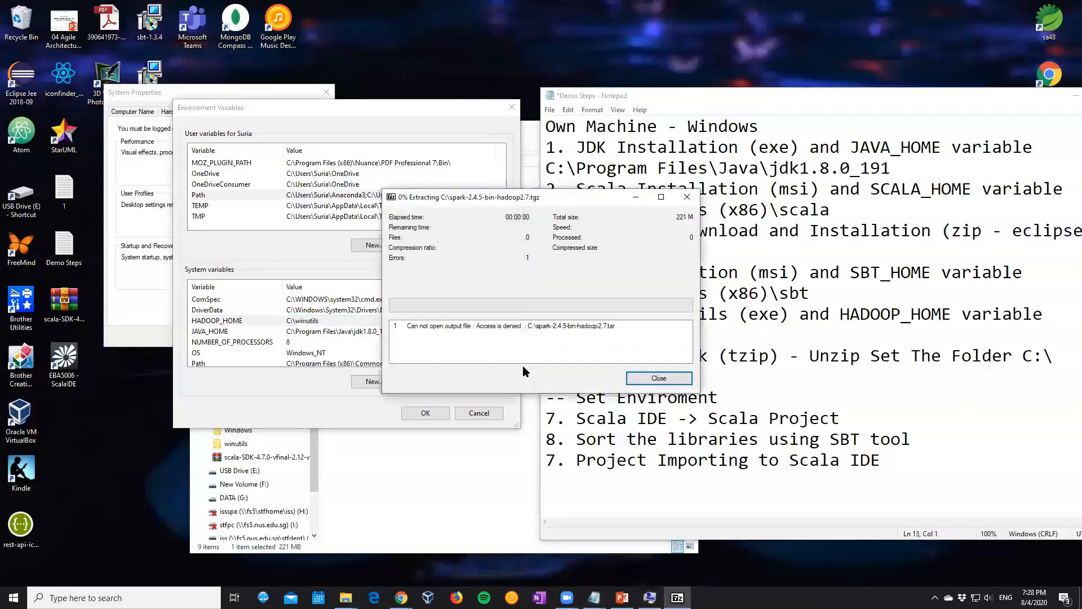
pyautogui.click(660, 377)
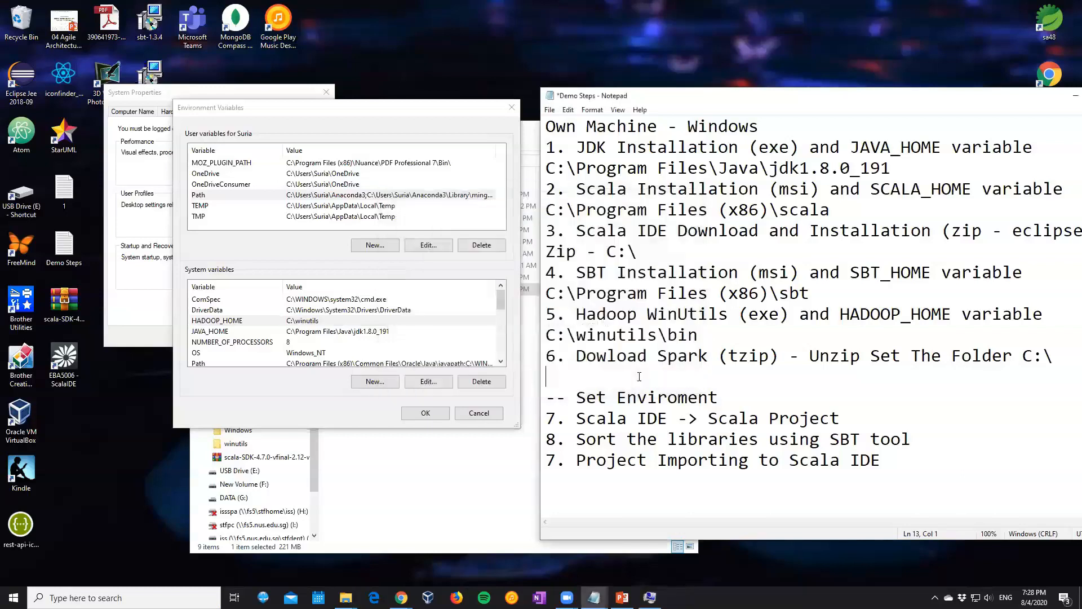
pyautogui.click(478, 511)
pyautogui.click(367, 292)
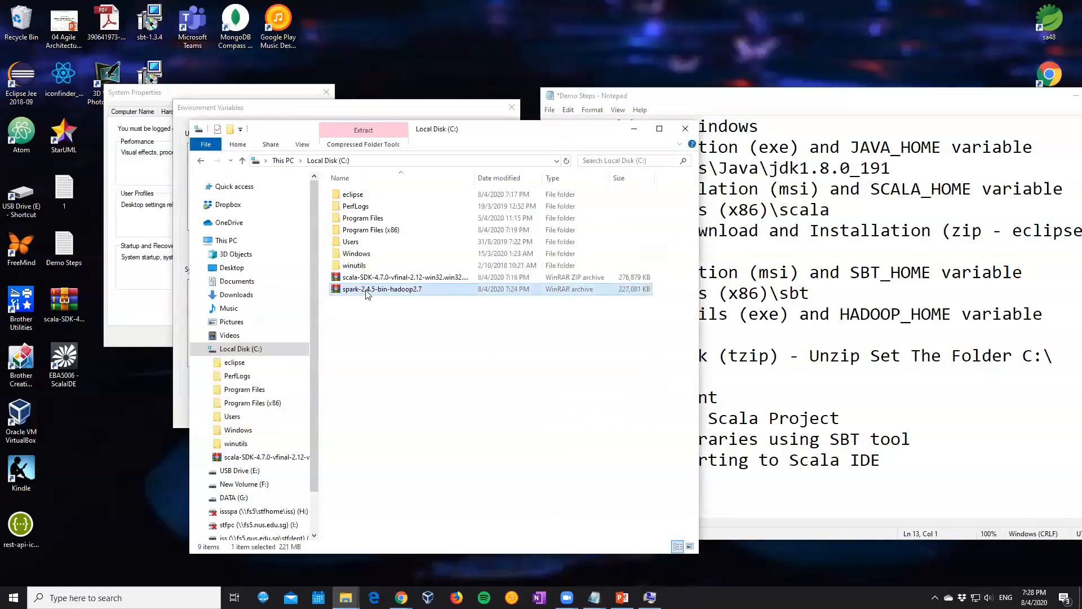
pyautogui.rightClick(367, 292)
pyautogui.moveTo(409, 380)
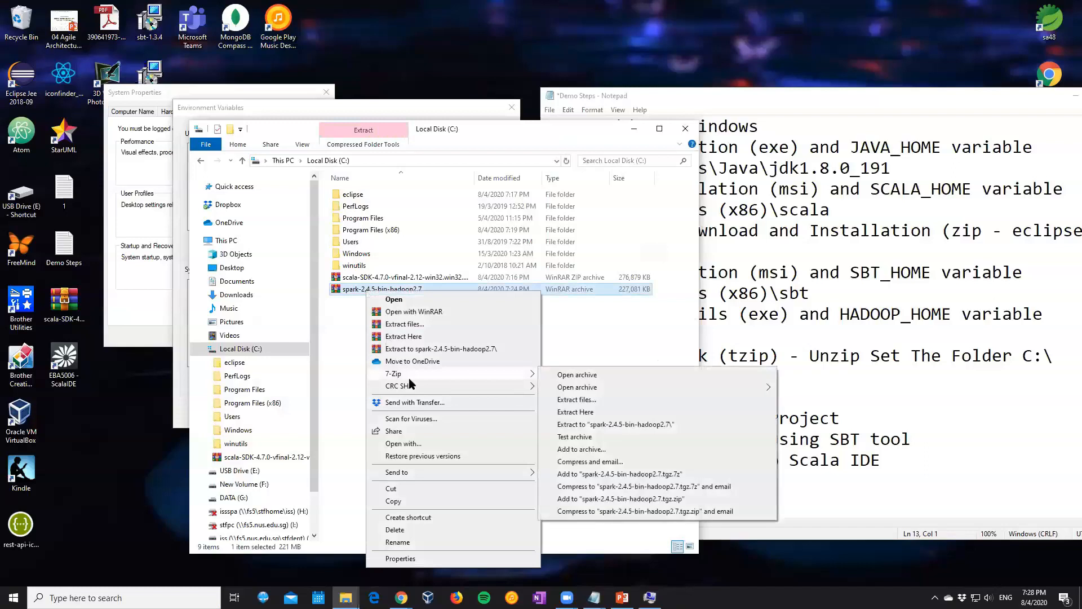
pyautogui.click(562, 400)
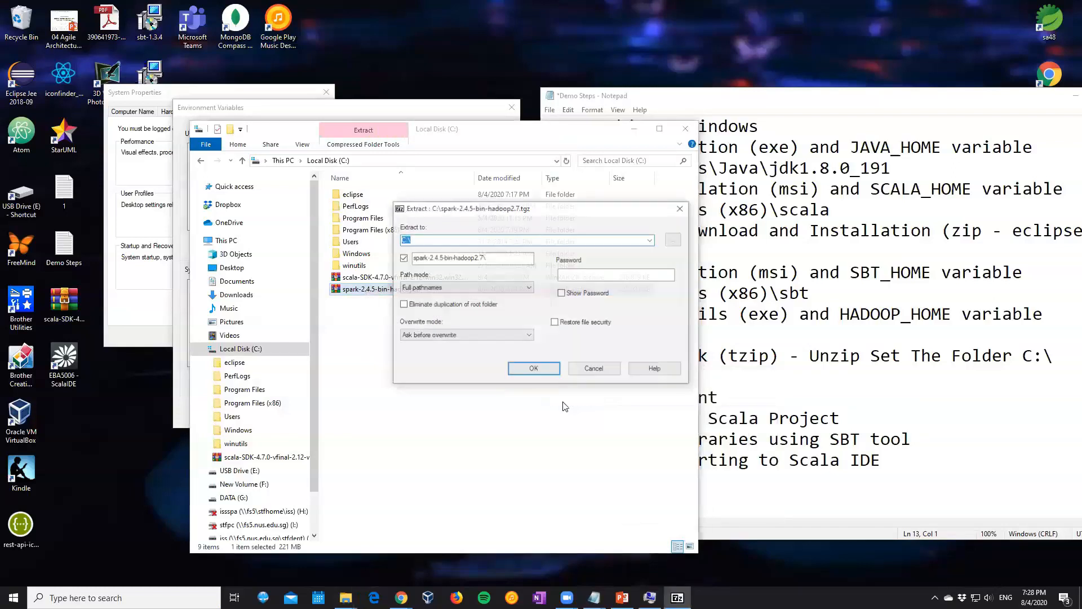
pyautogui.click(549, 374)
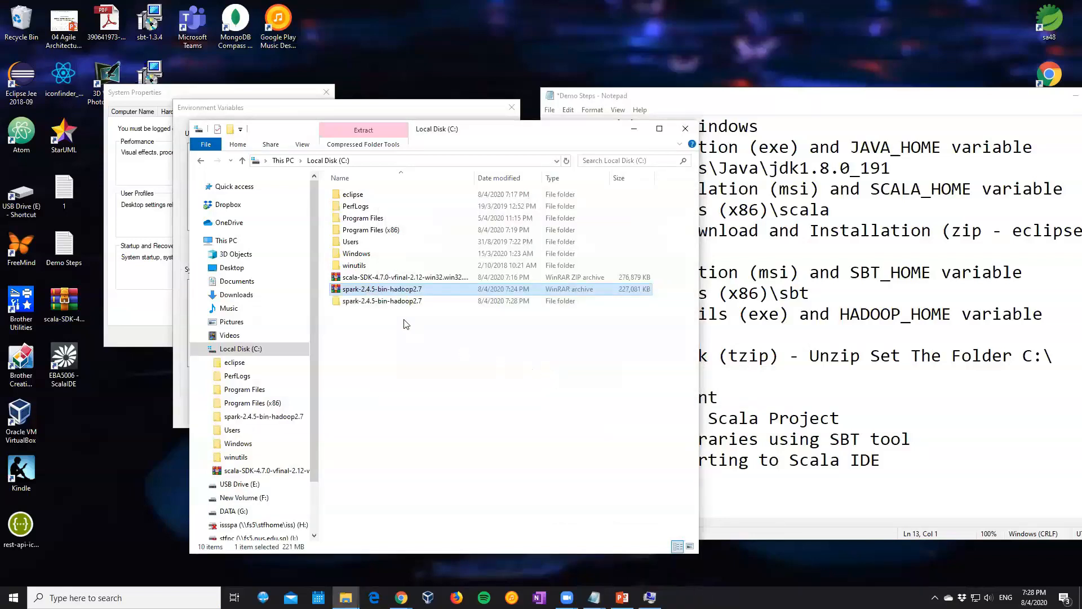
pyautogui.doubleClick(395, 301)
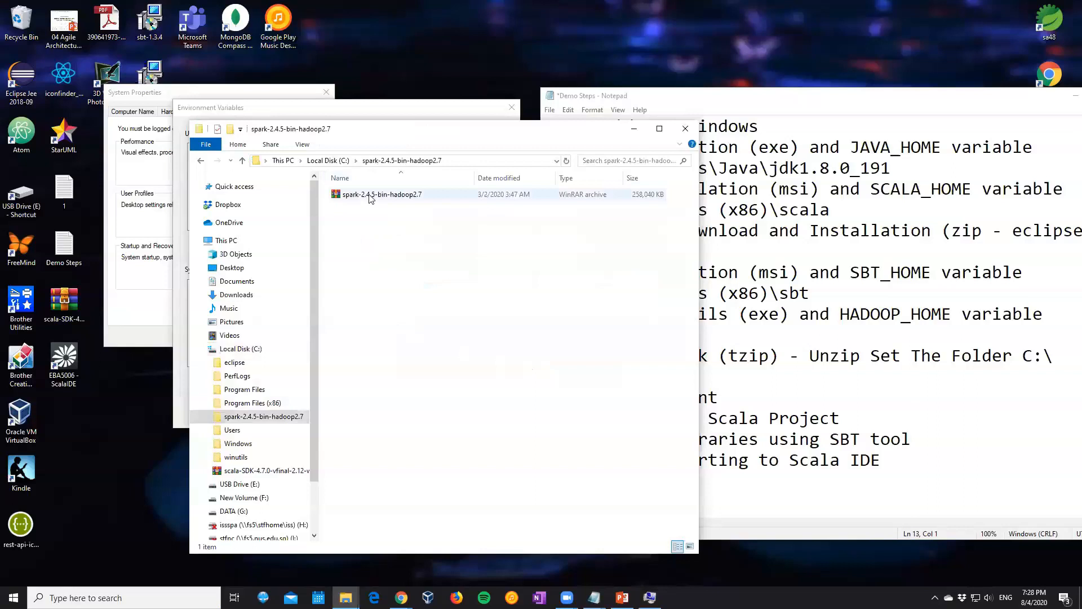
# Try to extract the inner spark-2.4.5-bin-hadoop2.7 archive with WinRAR inside the Spark folder
pyautogui.rightClick(371, 195)
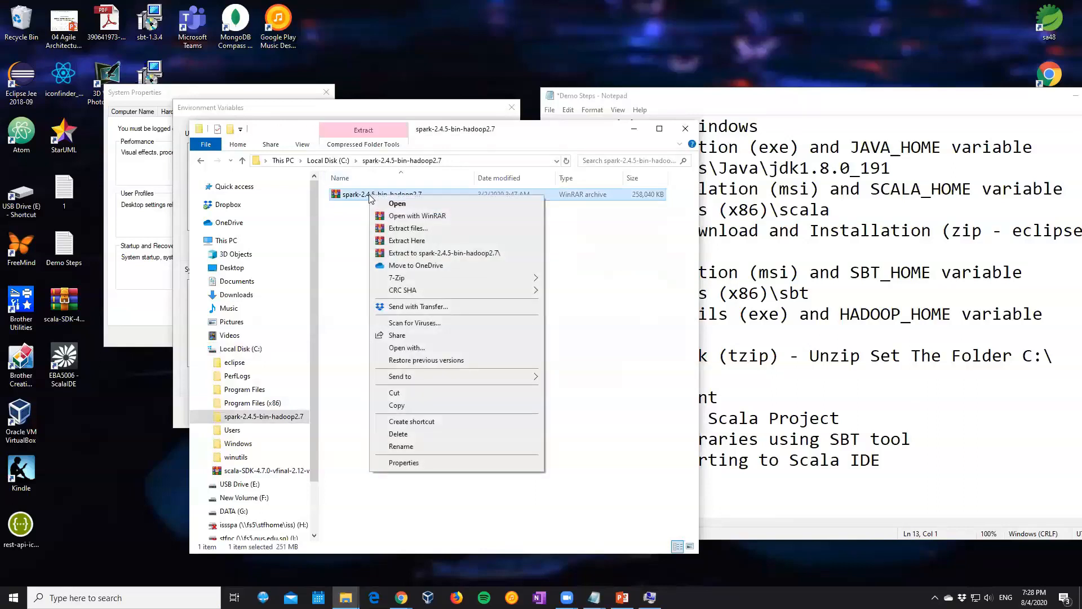
pyautogui.click(407, 228)
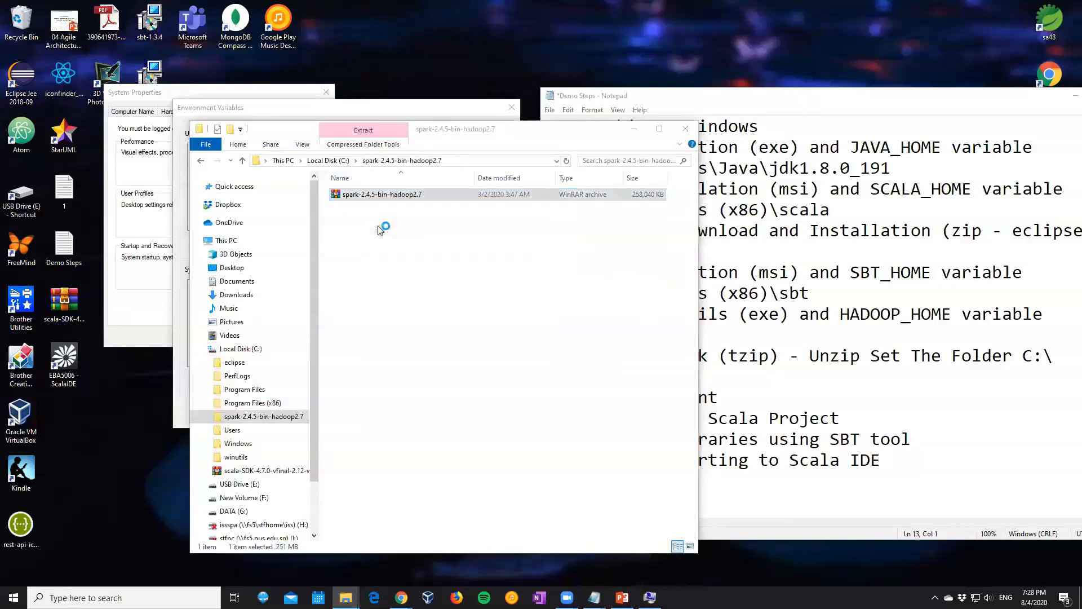
pyautogui.click(574, 415)
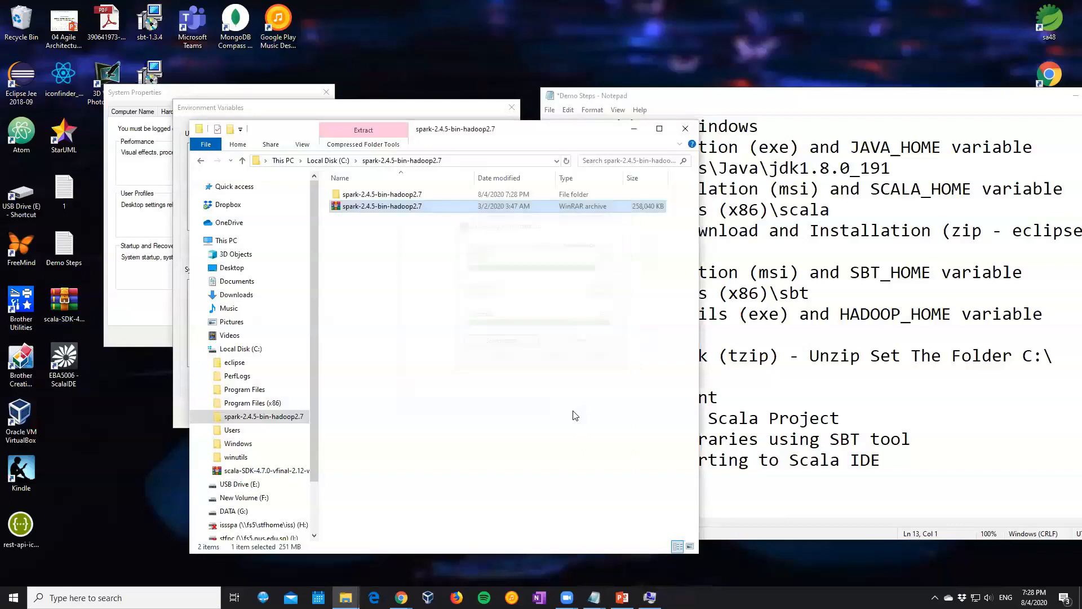
pyautogui.rightClick(392, 197)
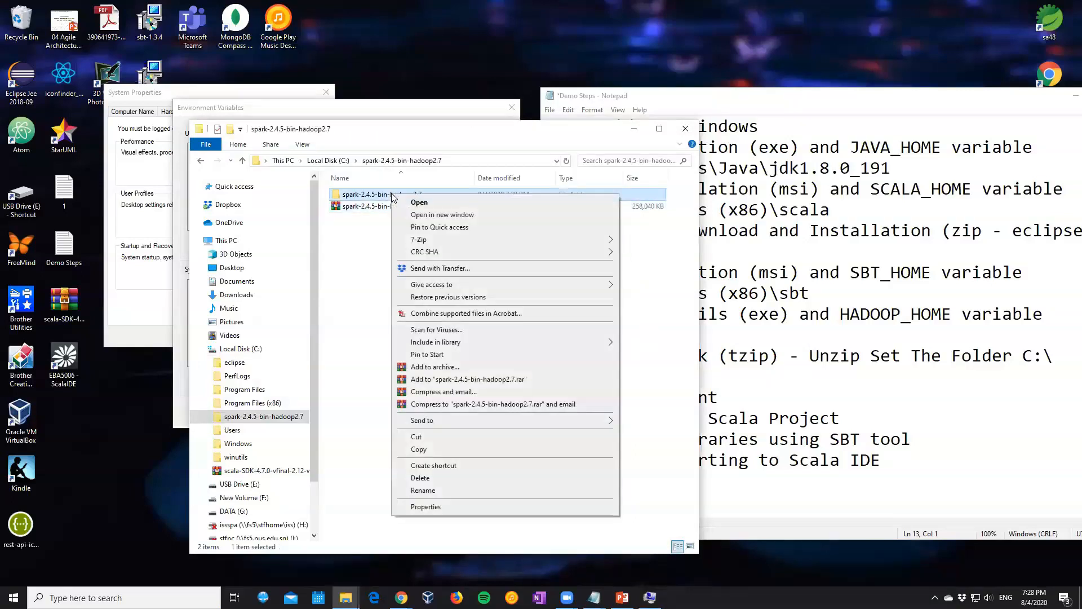
pyautogui.click(370, 237)
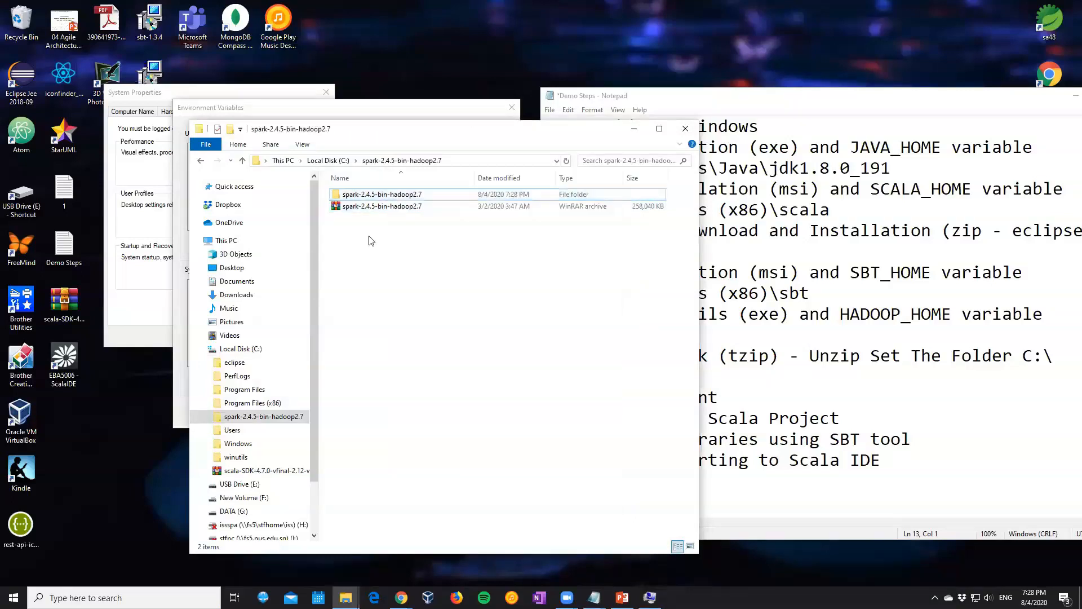
# Delete the spark-2.4.5-bin-hadoop2.7 folder from C:\ and dismiss the repeated delete operation
pyautogui.click(324, 162)
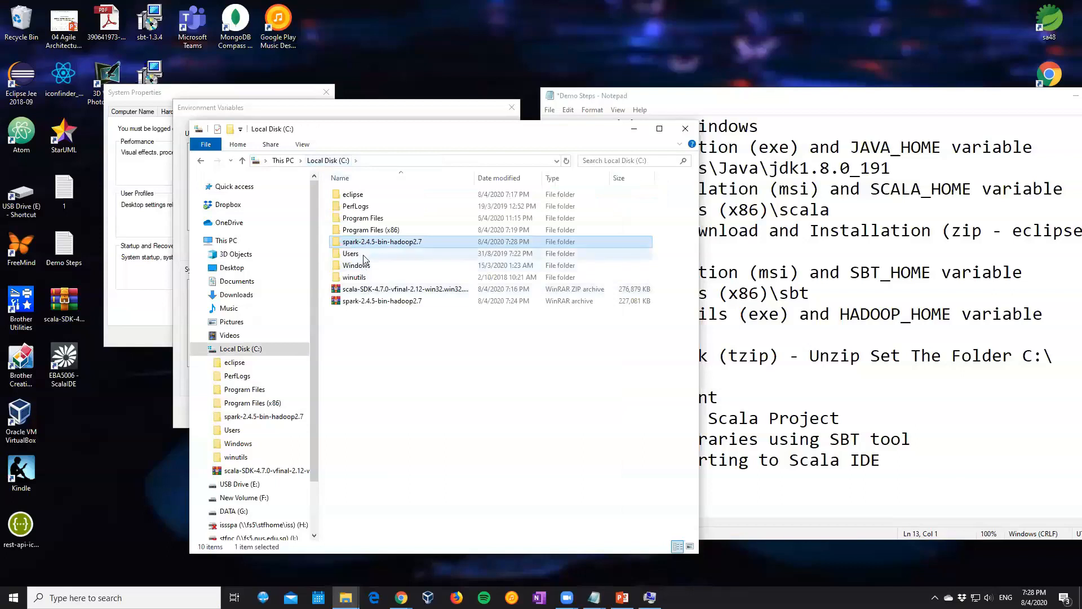
pyautogui.press('Delete')
pyautogui.rightClick(412, 244)
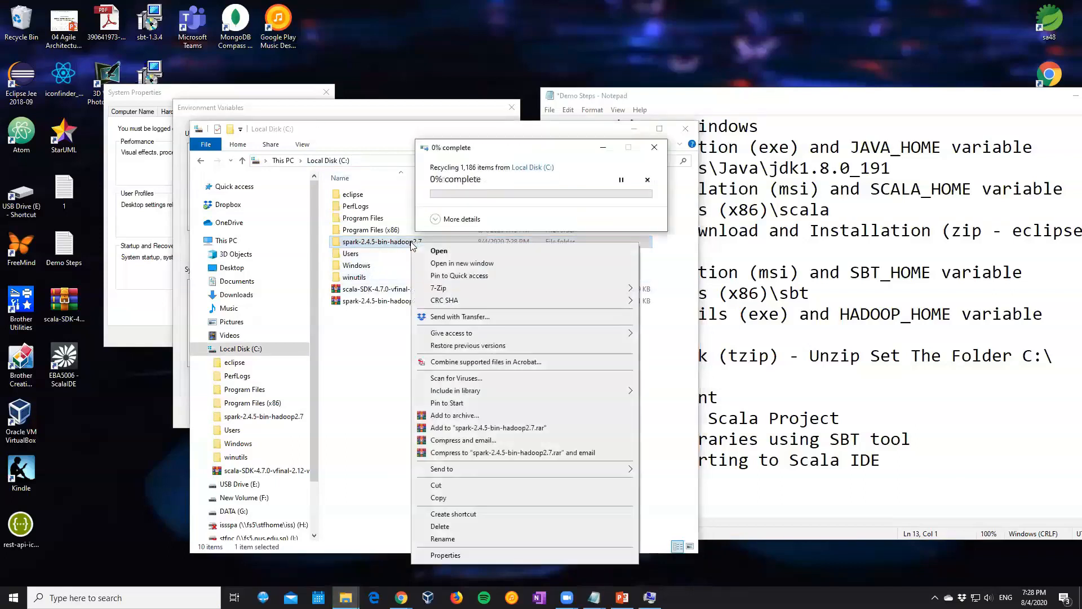
pyautogui.click(441, 527)
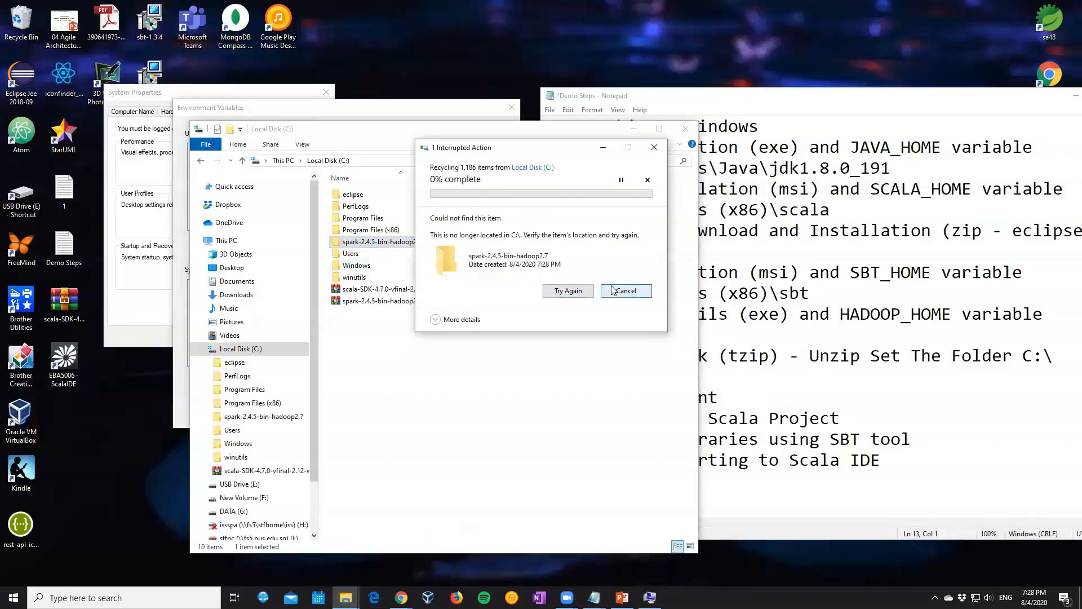
pyautogui.click(615, 291)
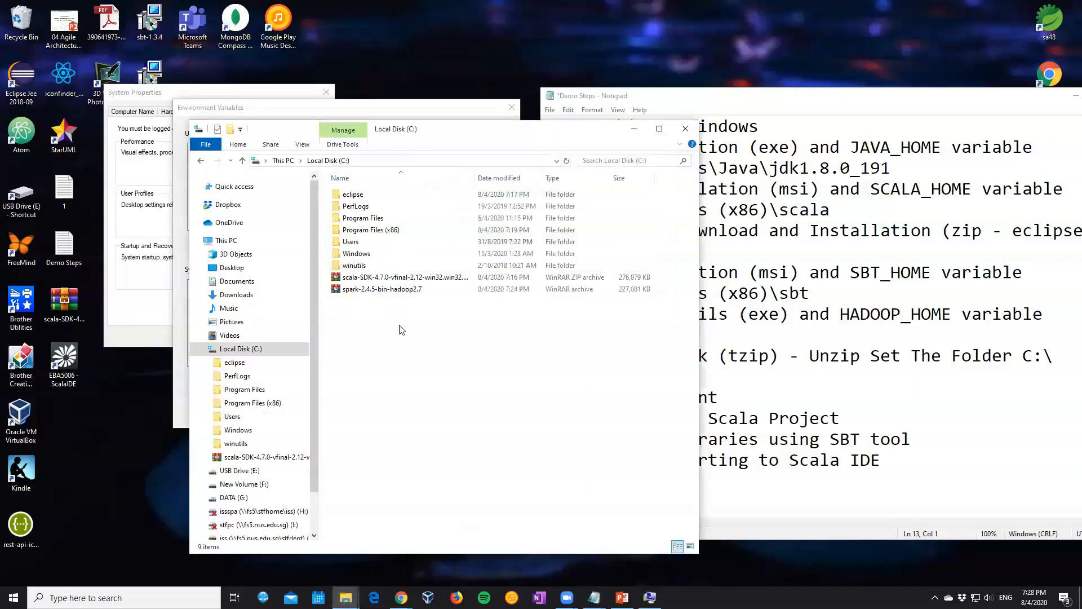
# Extract the spark-2.4.5-bin-hadoop2.7 archive in C:\ with 7-Zip into a folder of the same name
pyautogui.click(378, 291)
pyautogui.rightClick(377, 291)
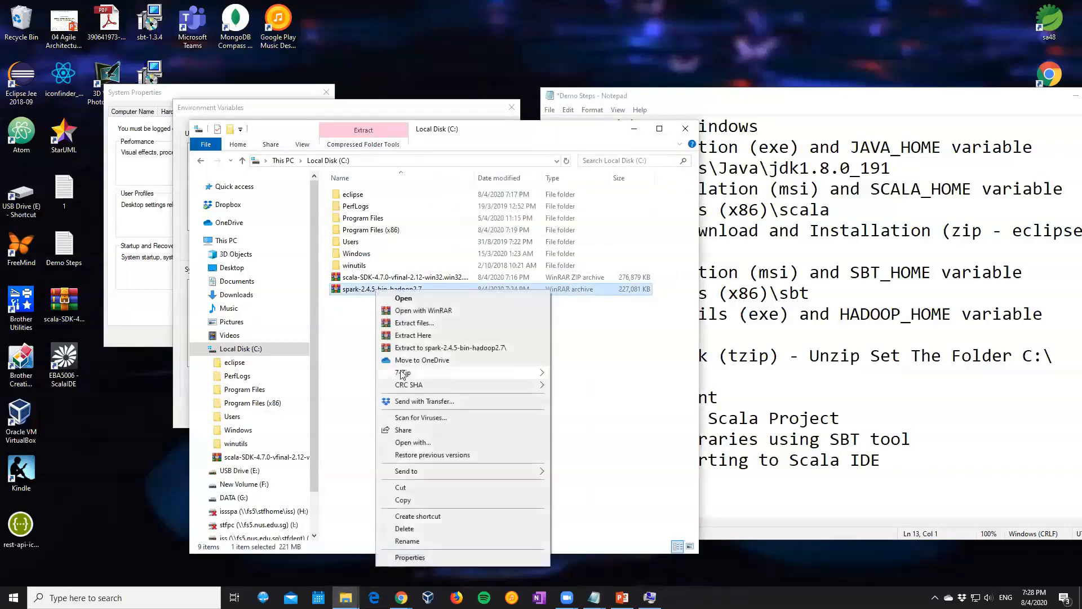
pyautogui.moveTo(545, 379)
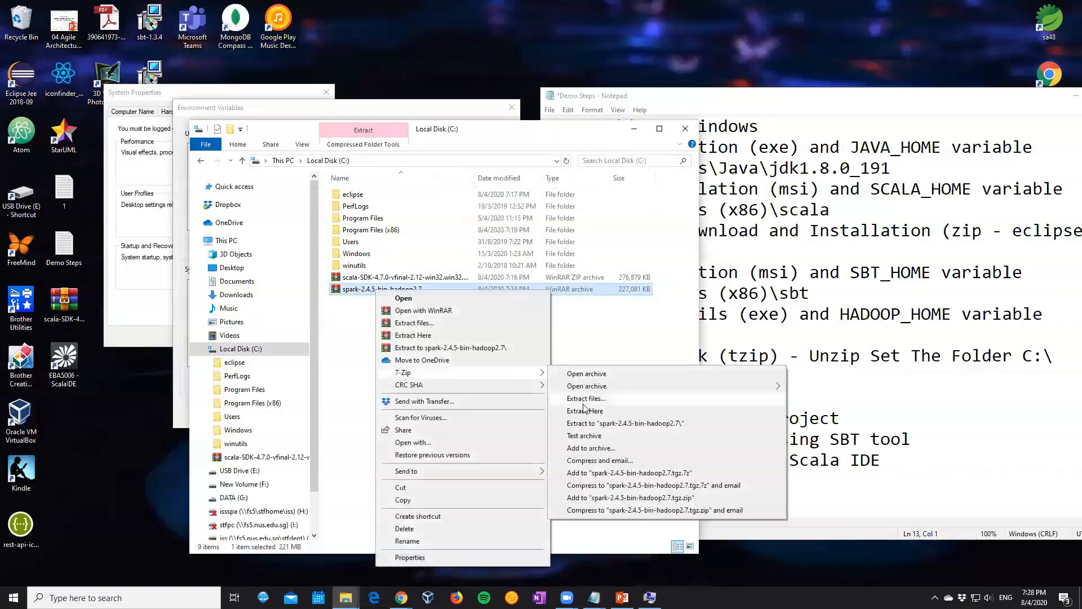
pyautogui.click(584, 400)
pyautogui.click(530, 369)
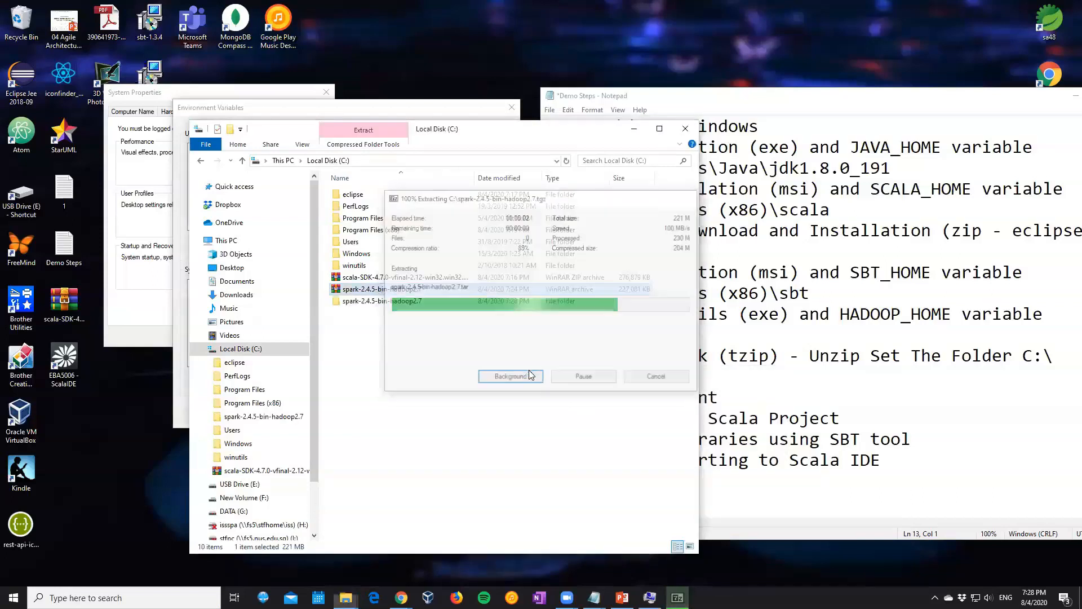
pyautogui.rightClick(367, 302)
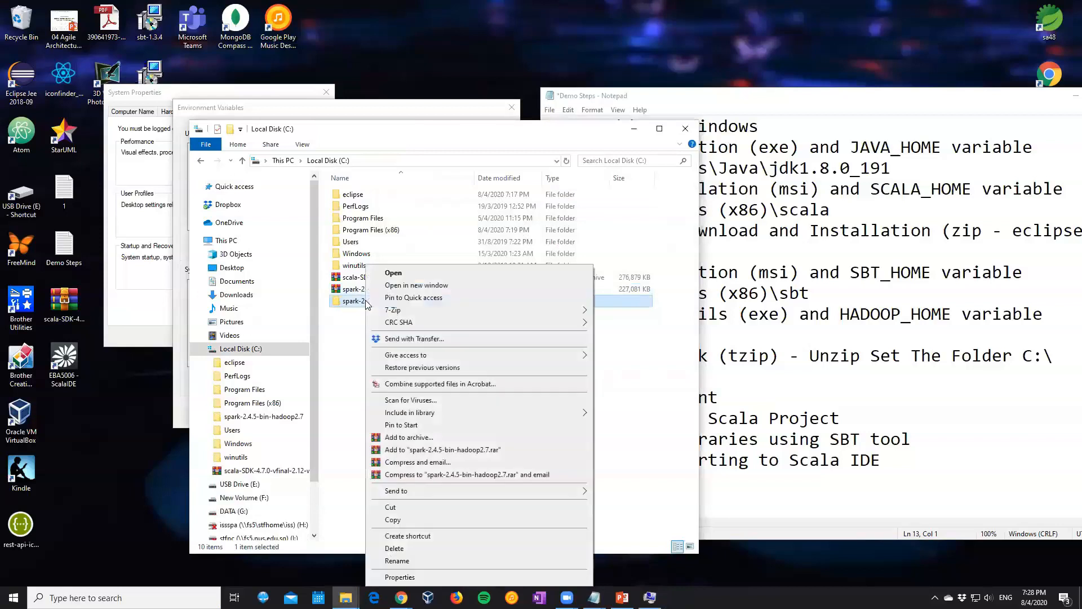
pyautogui.moveTo(417, 310)
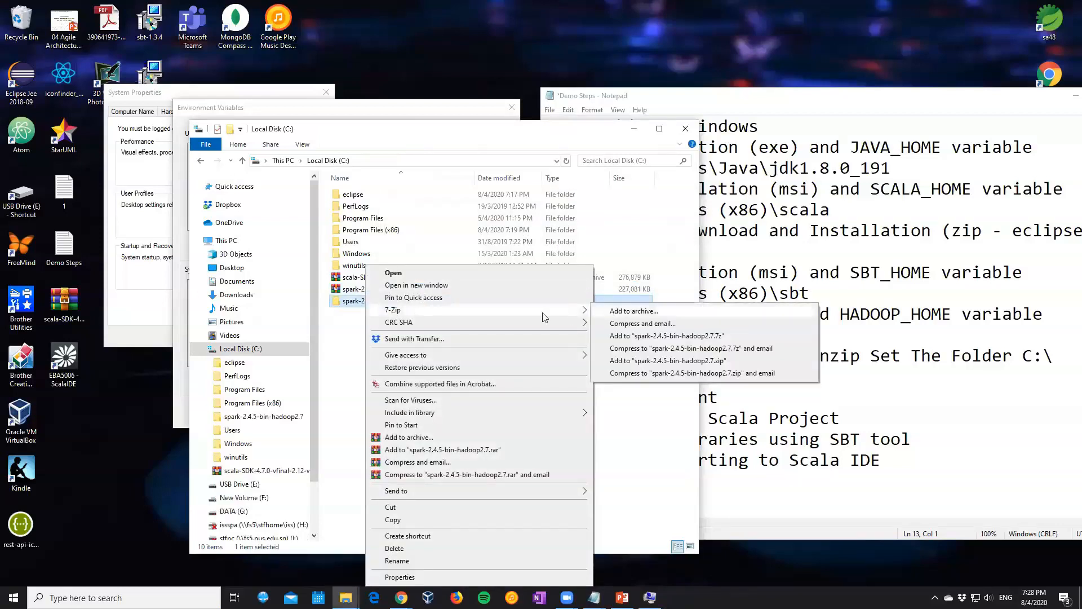
pyautogui.click(353, 345)
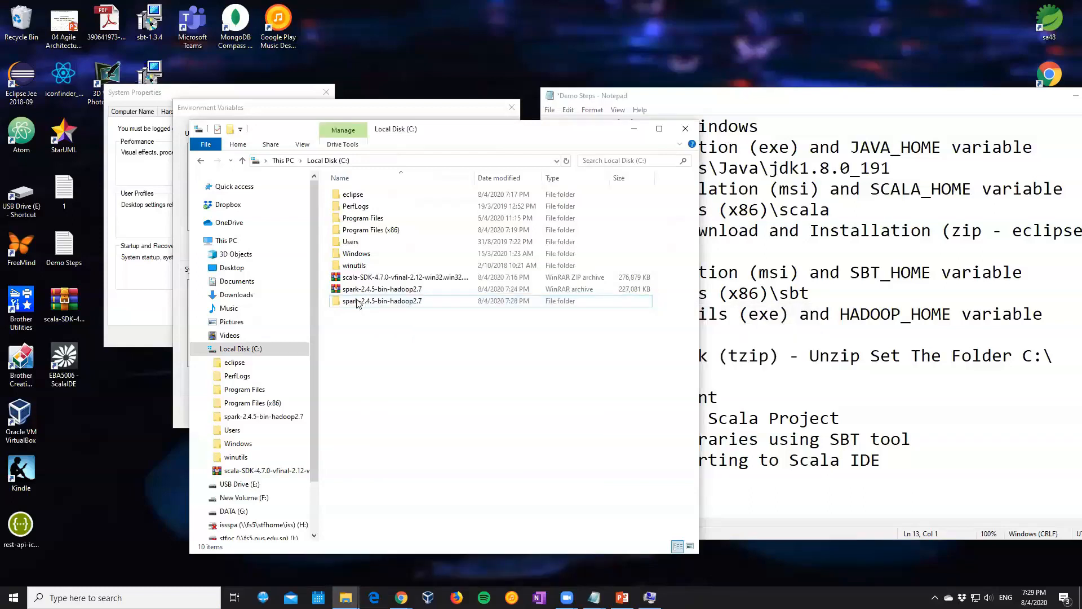
# Open the new spark-2.4.5-bin-hadoop2.7 folder and extract the archive inside it in place with 7-Zip
pyautogui.click(359, 290)
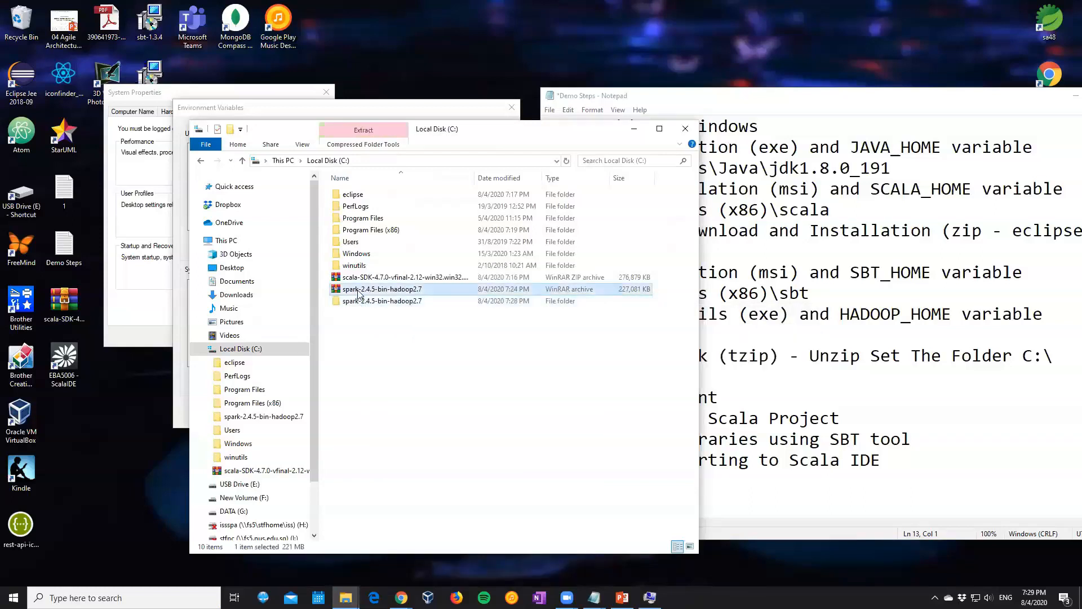
pyautogui.doubleClick(357, 301)
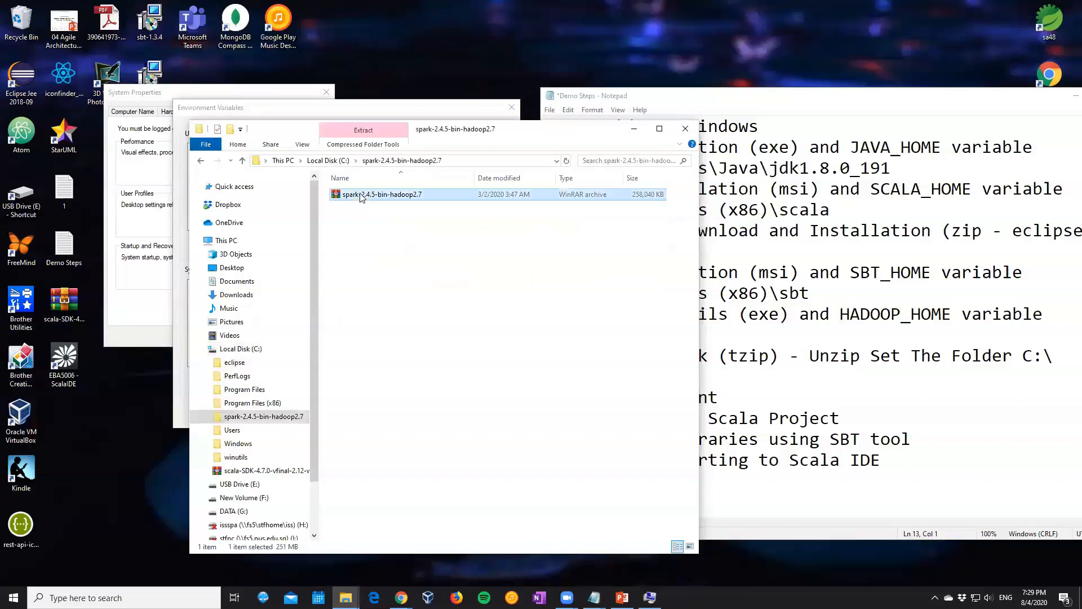
pyautogui.rightClick(361, 197)
pyautogui.moveTo(446, 281)
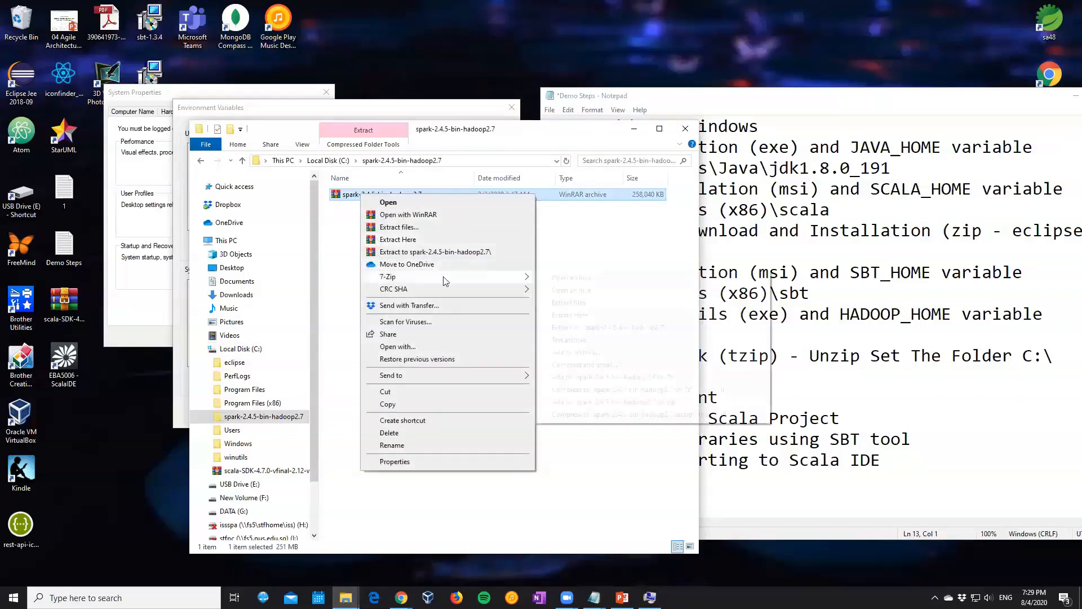
pyautogui.click(570, 314)
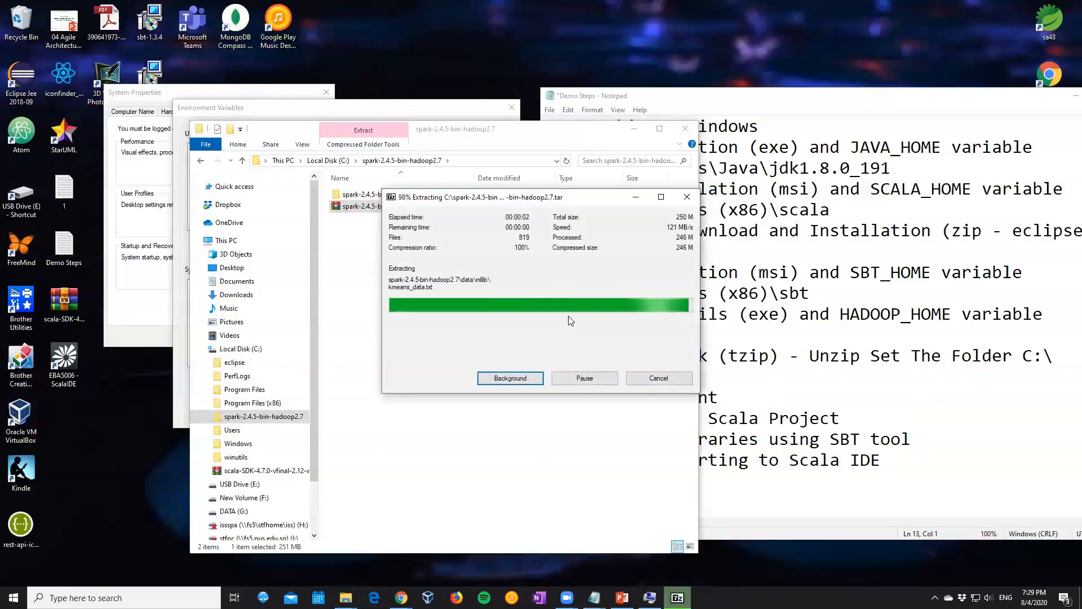
# Check the nested Spark folder, return to C:\ and rename the outer spark-2.4.5-bin-hadoop2.7 folder to old
pyautogui.click(329, 161)
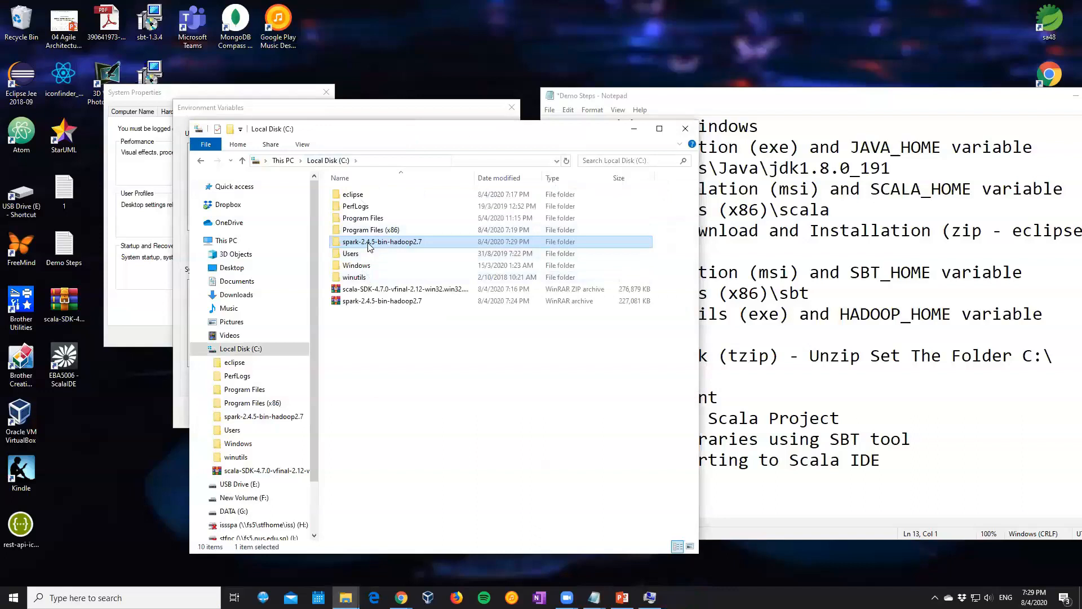
pyautogui.doubleClick(370, 244)
pyautogui.doubleClick(370, 195)
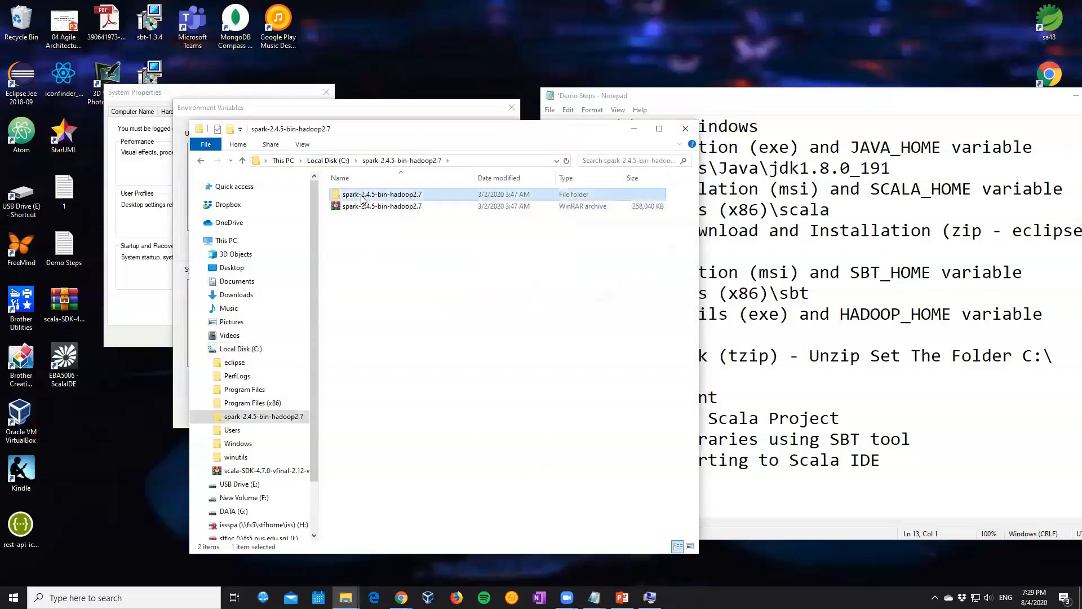
pyautogui.click(372, 160)
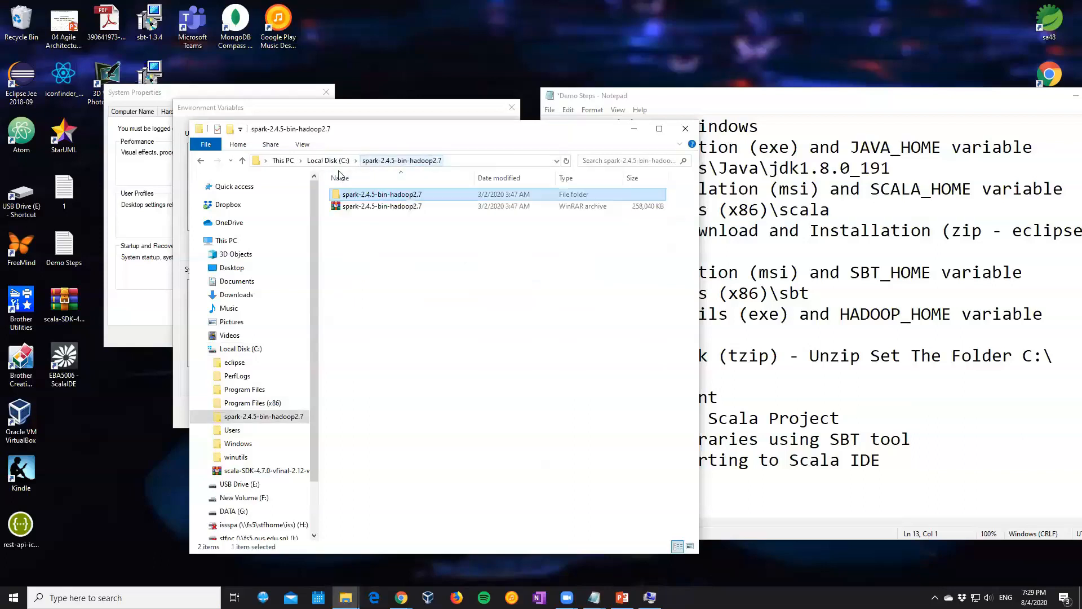
pyautogui.click(336, 162)
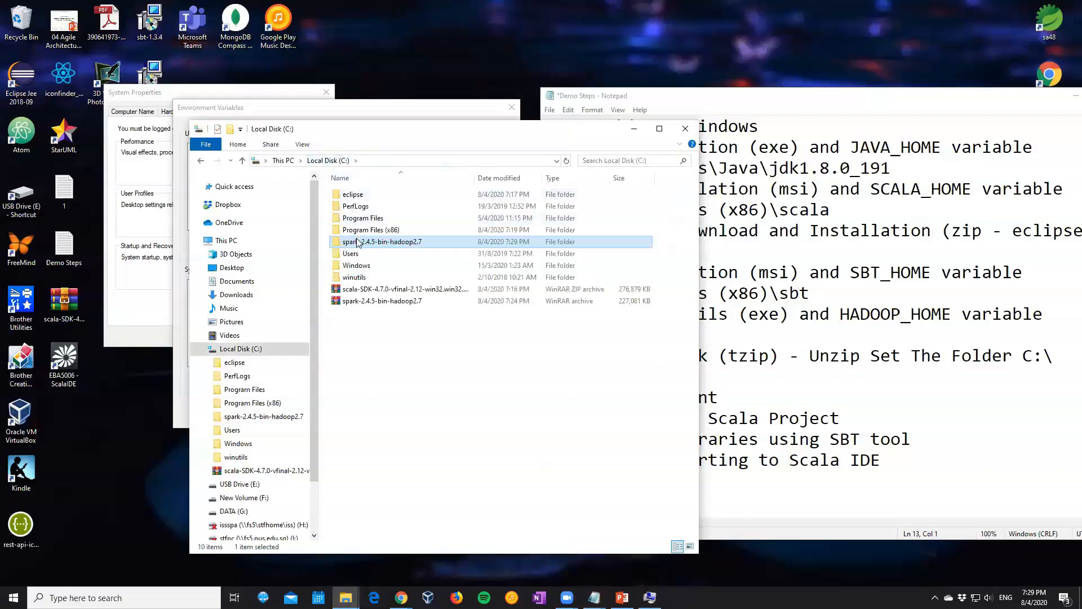
pyautogui.rightClick(357, 243)
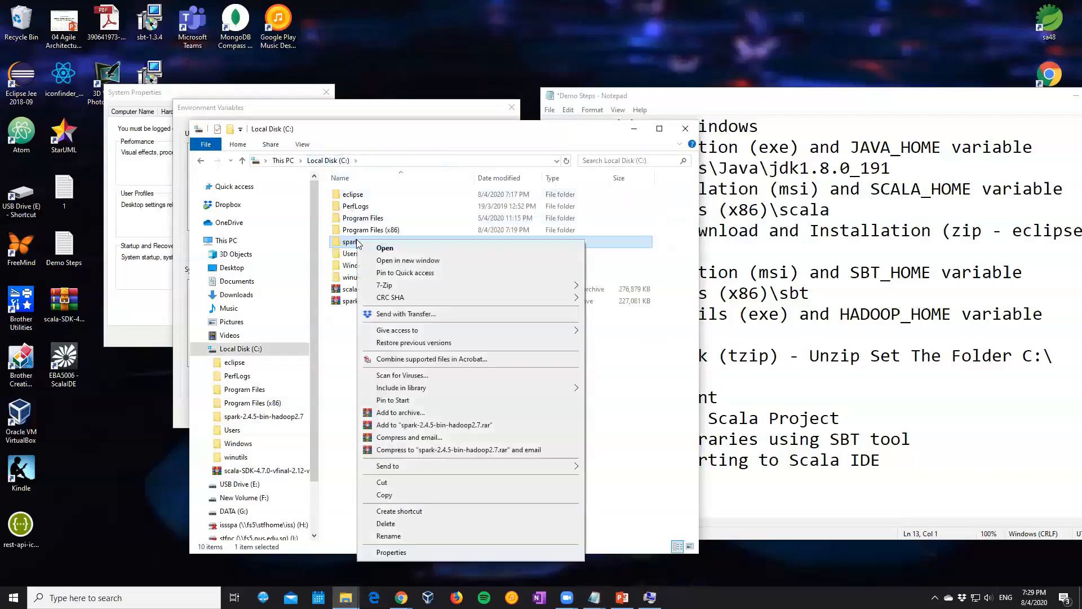
pyautogui.click(388, 536)
pyautogui.write('o')
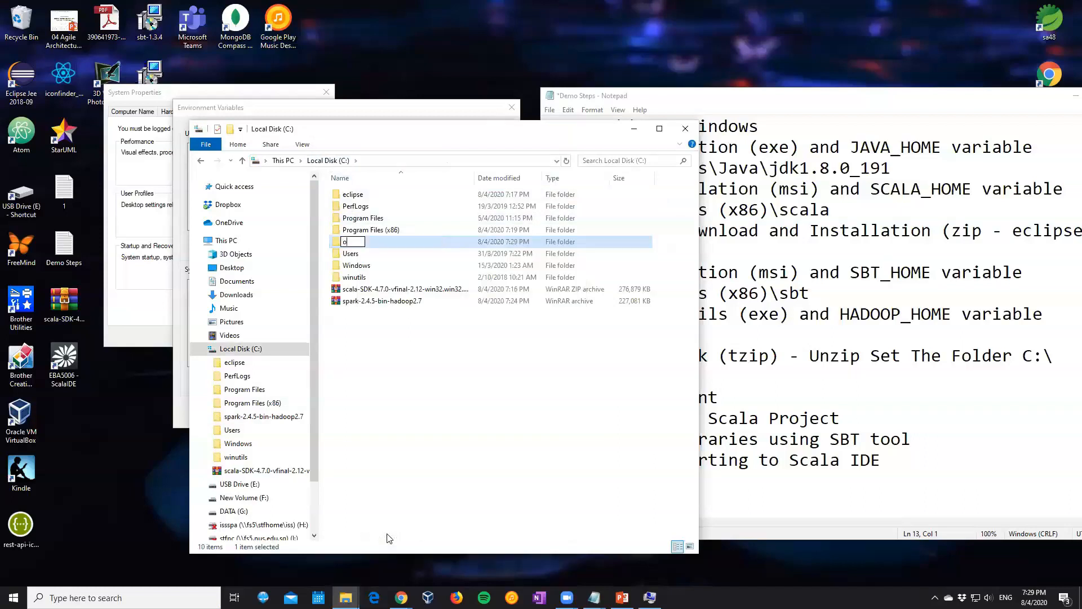
pyautogui.write('ld')
pyautogui.click(392, 405)
# Move the nested spark-2.4.5-bin-hadoop2.7 folder out of old into C:\ and delete the old folder
pyautogui.doubleClick(353, 242)
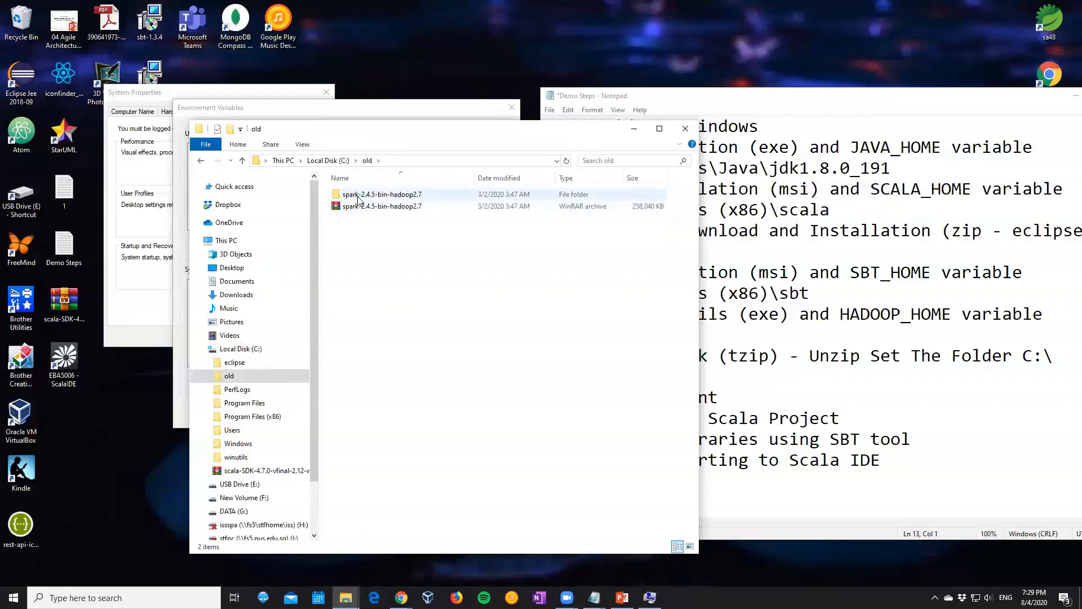
pyautogui.click(328, 161)
pyautogui.click(378, 302)
pyautogui.click(379, 351)
pyautogui.hotkey('ctrl', 'v')
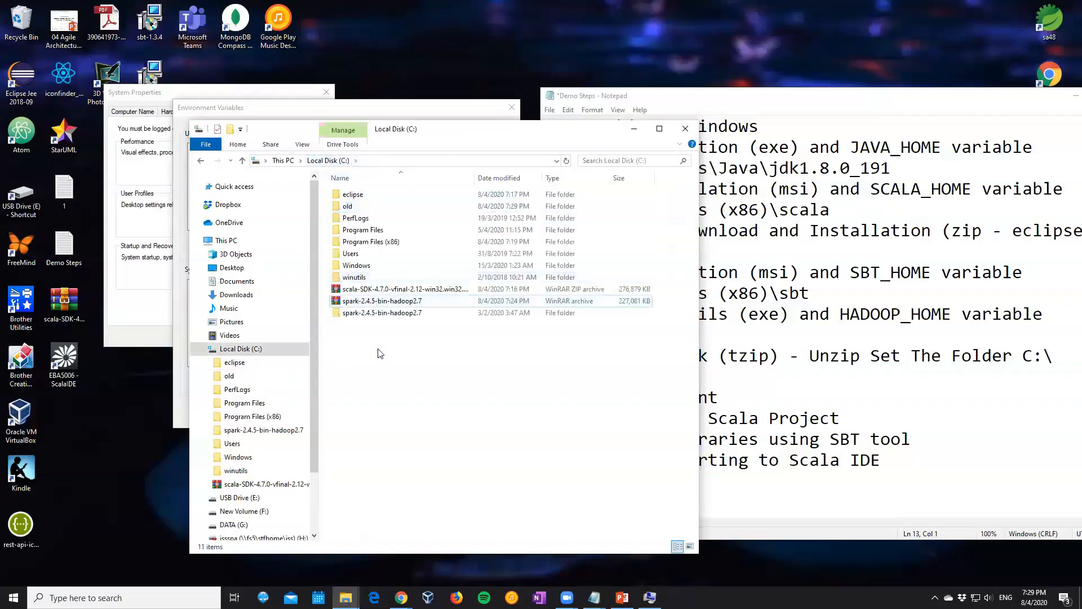
pyautogui.click(347, 210)
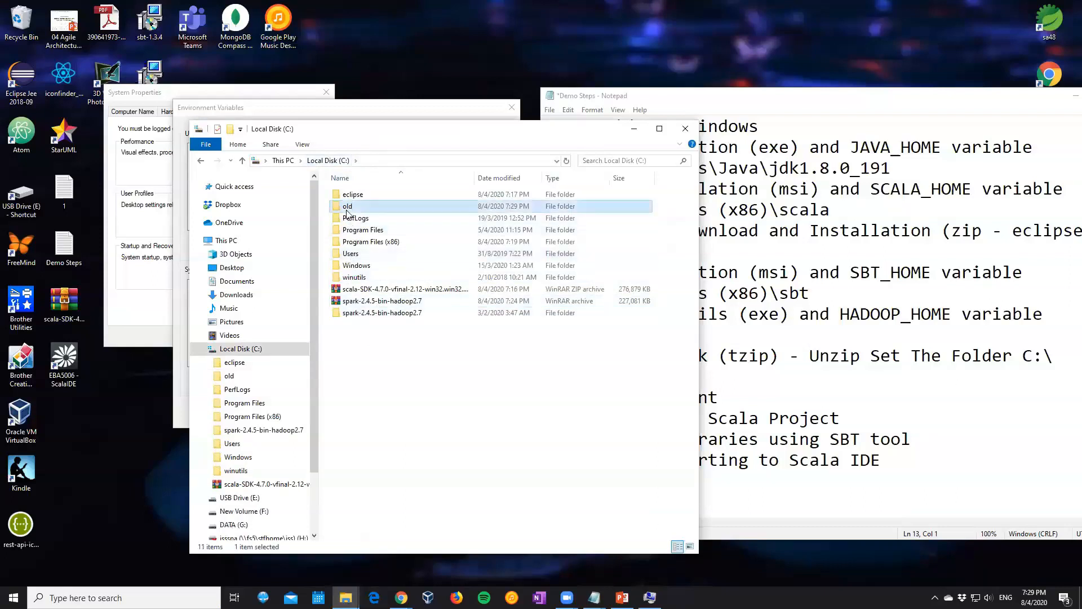
pyautogui.press('Delete')
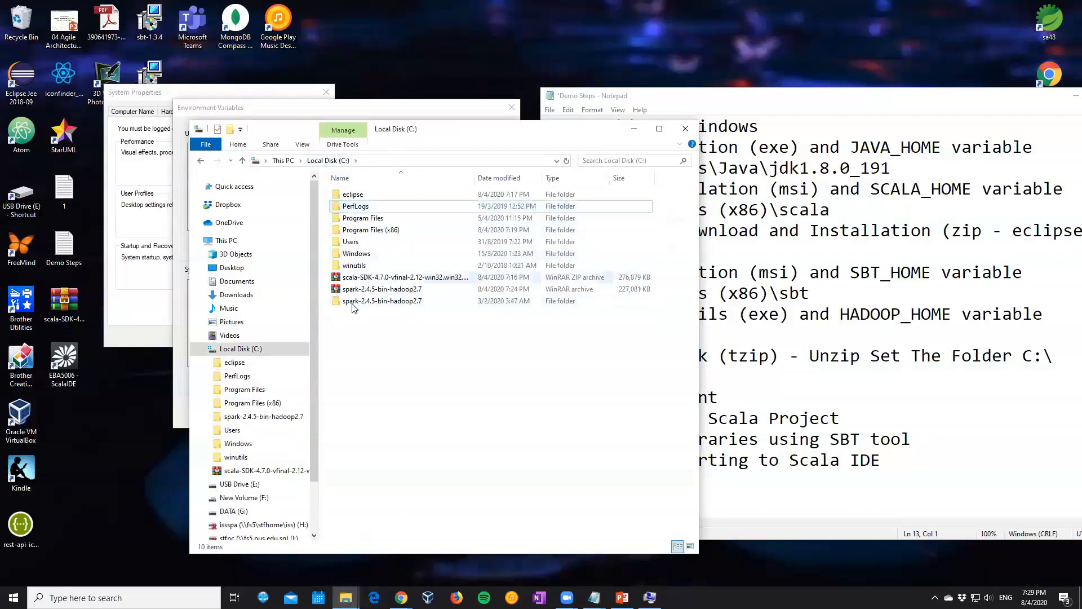
# Open the moved Spark folder, select its full path, and add SPARK_HOME below item 6 in the Demo Steps notes in Notepad
pyautogui.doubleClick(351, 302)
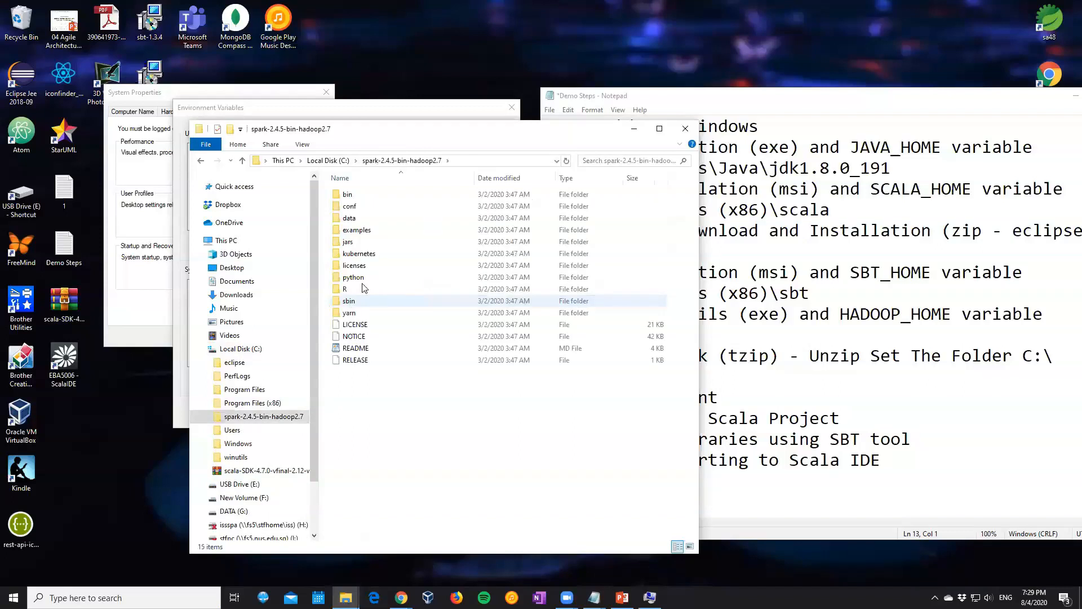
pyautogui.click(466, 162)
pyautogui.hotkey('ctrl', 'c')
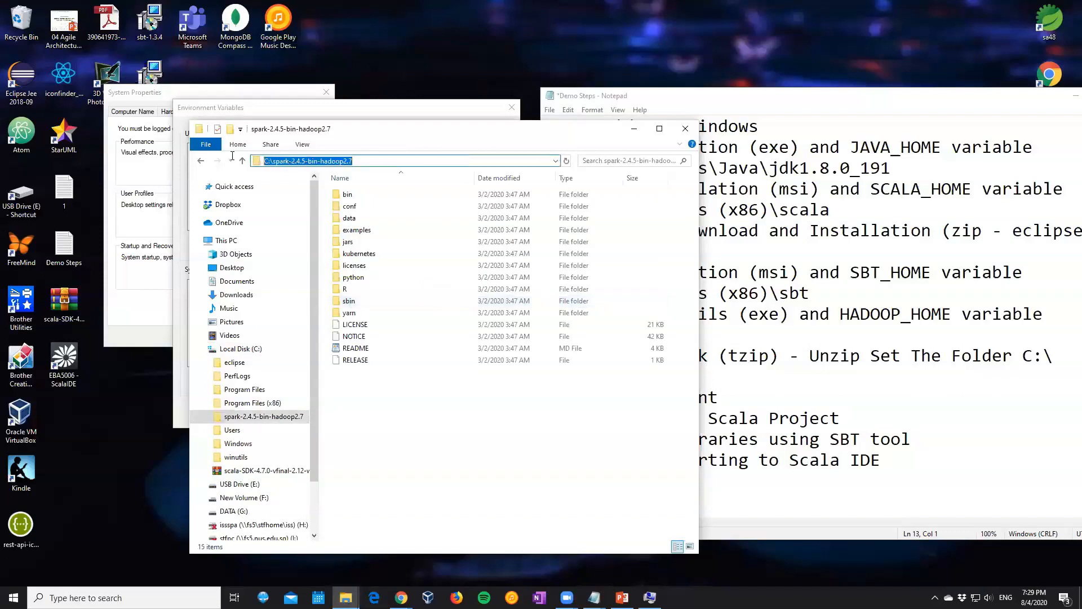
pyautogui.click(900, 397)
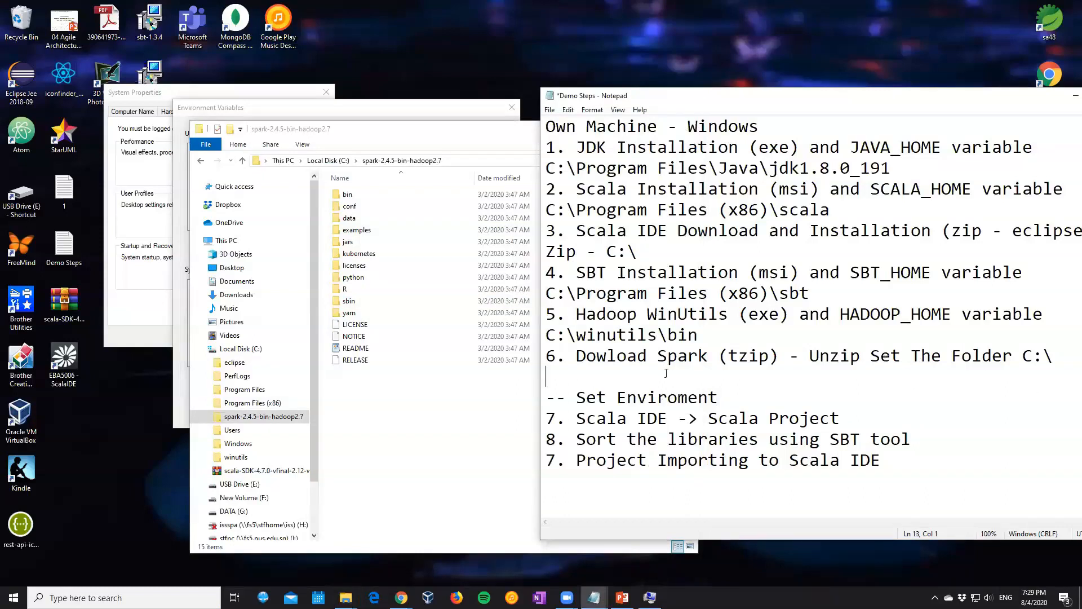
pyautogui.write('SPARK_HOME')
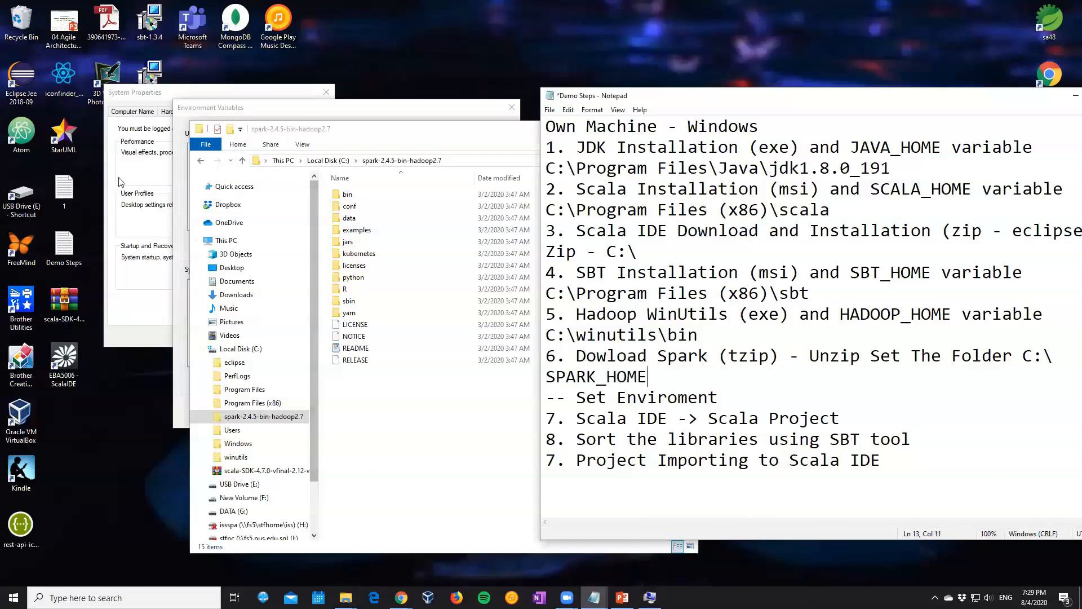
# Create the system variable SPARK_HOME with value C:\spark-2.4.5-bin-hadoop2.7, and save the environment variable and system property settings
pyautogui.click(254, 114)
pyautogui.scroll(-3, 272, 331)
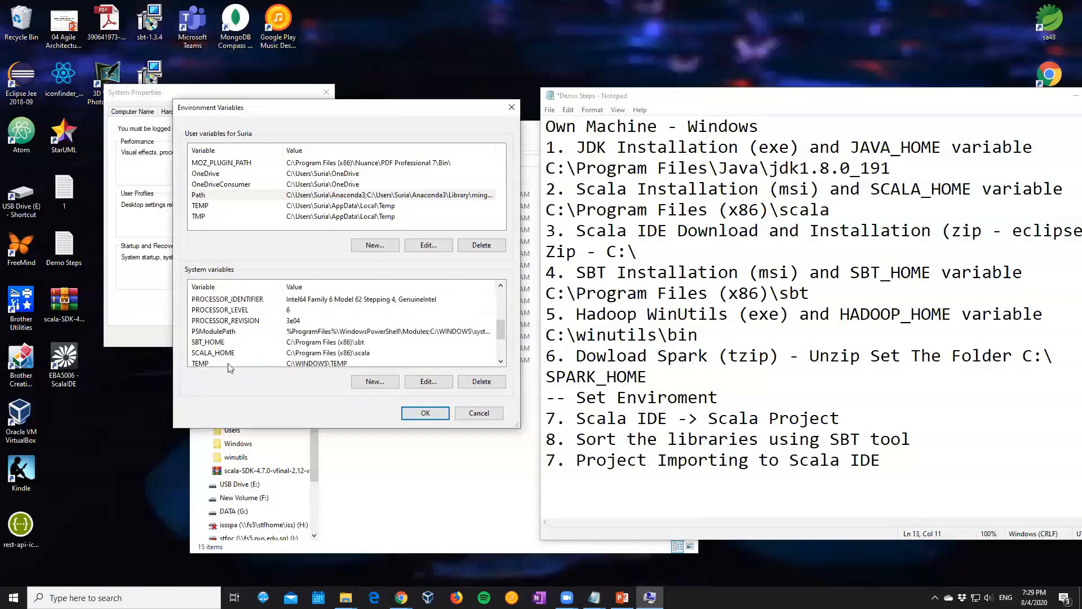
pyautogui.scroll(-1, 230, 364)
pyautogui.click(364, 382)
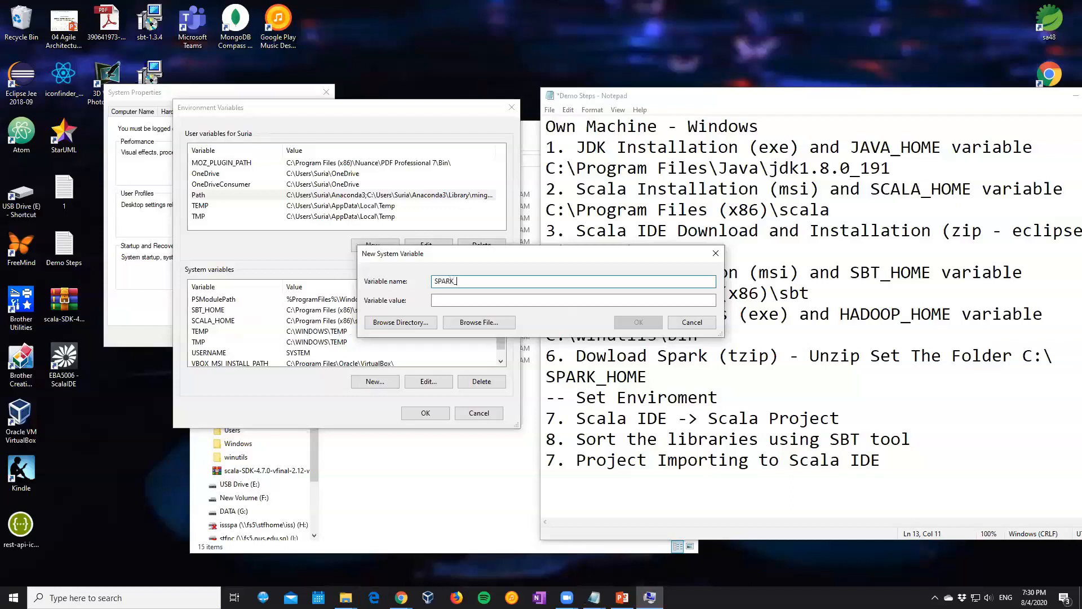
pyautogui.press('Tab')
pyautogui.hotkey('ctrl', 'v')
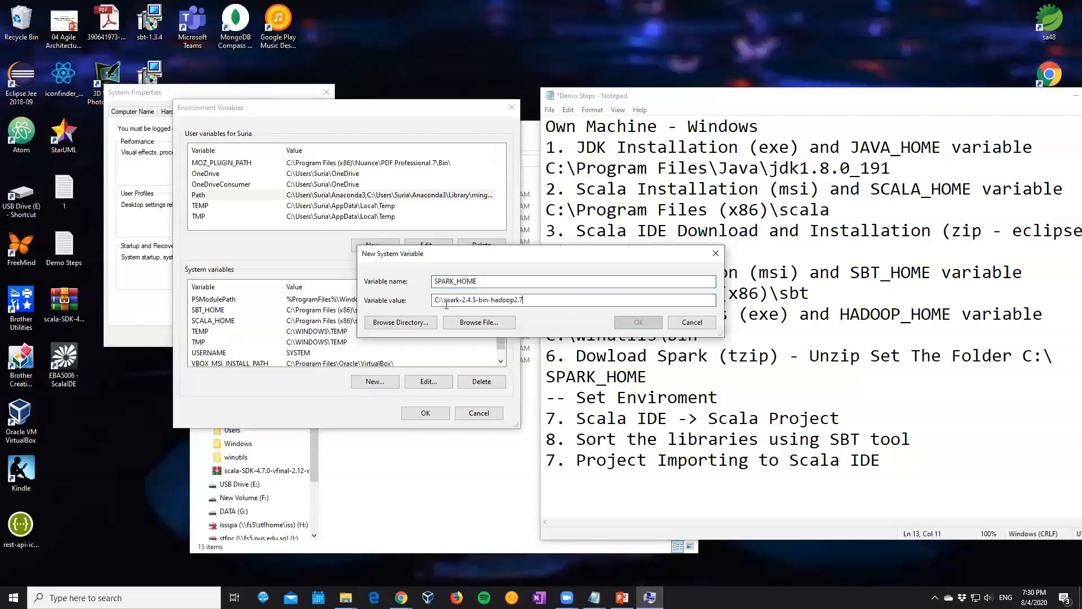
pyautogui.click(637, 322)
pyautogui.click(425, 414)
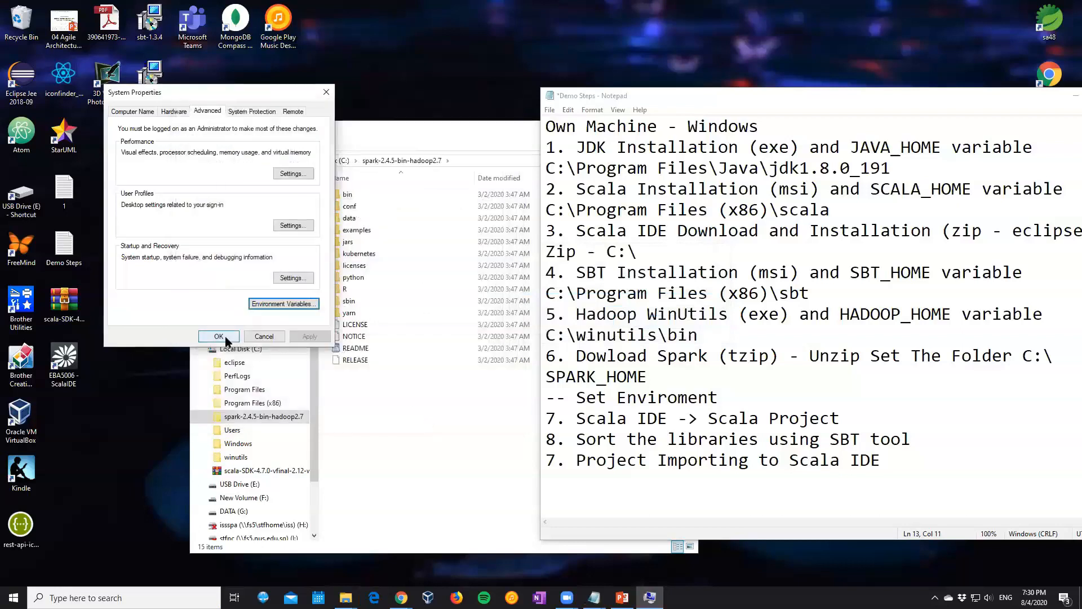
pyautogui.click(214, 337)
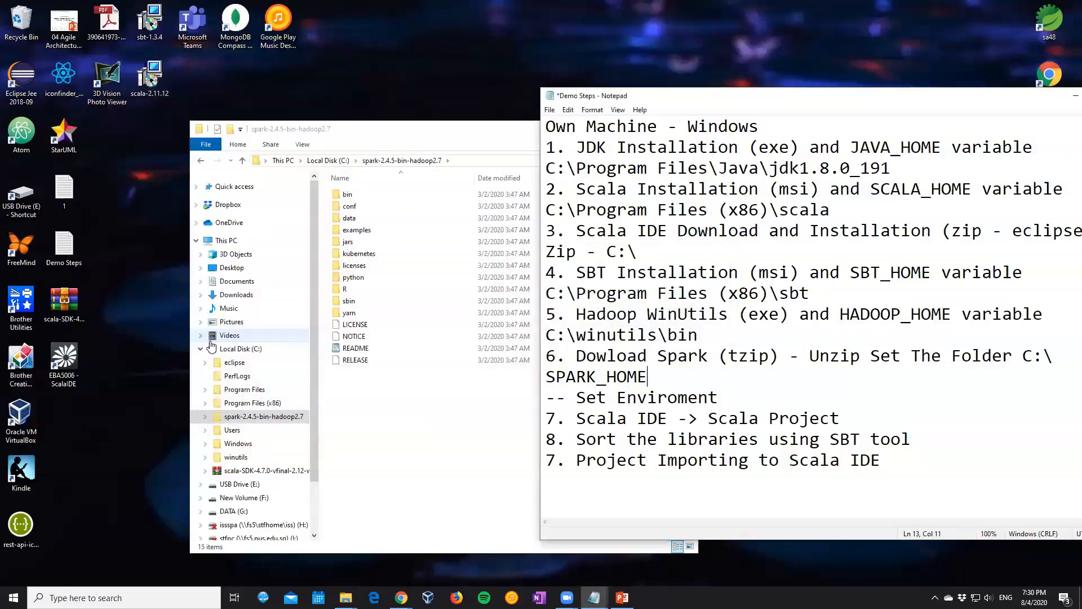
# Reopen the Windows environment variables settings through a search and check the SPARK_HOME entry among the system variables
pyautogui.click(113, 598)
pyautogui.write('en')
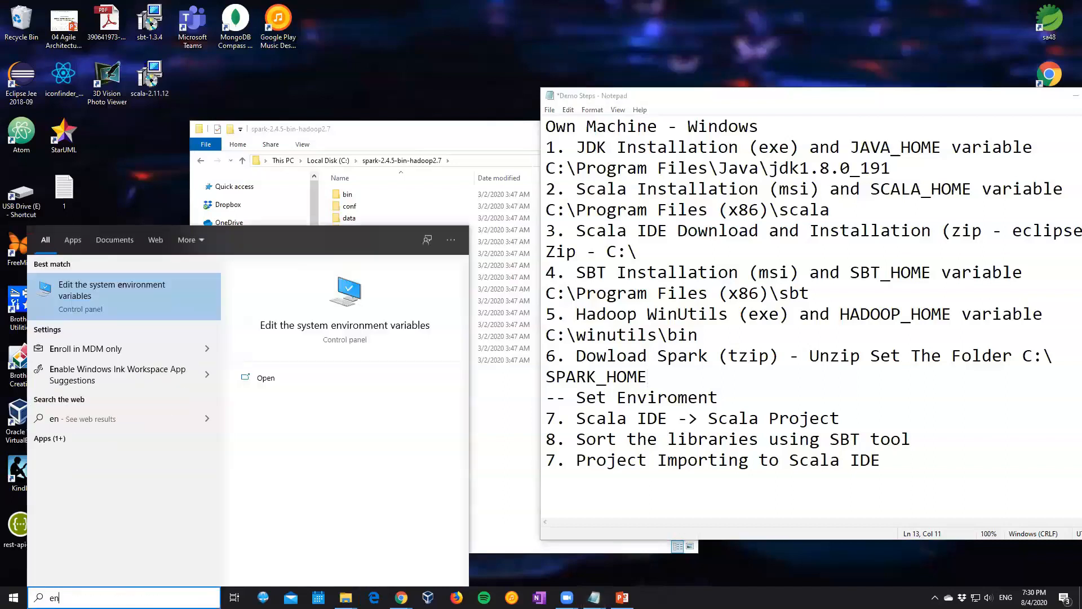
pyautogui.write('vironm')
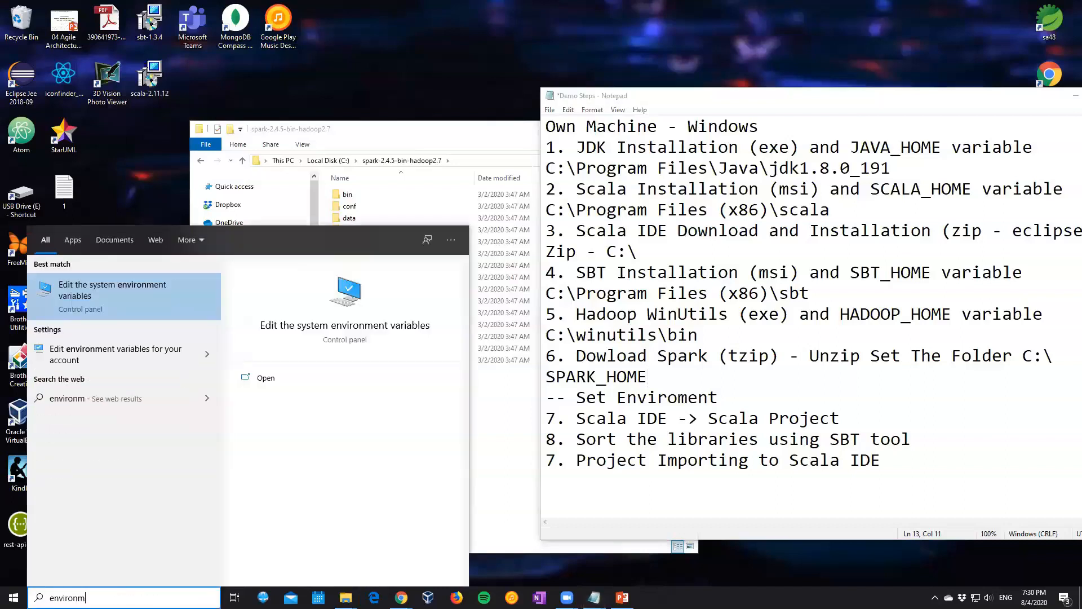
pyautogui.click(118, 288)
pyautogui.click(291, 323)
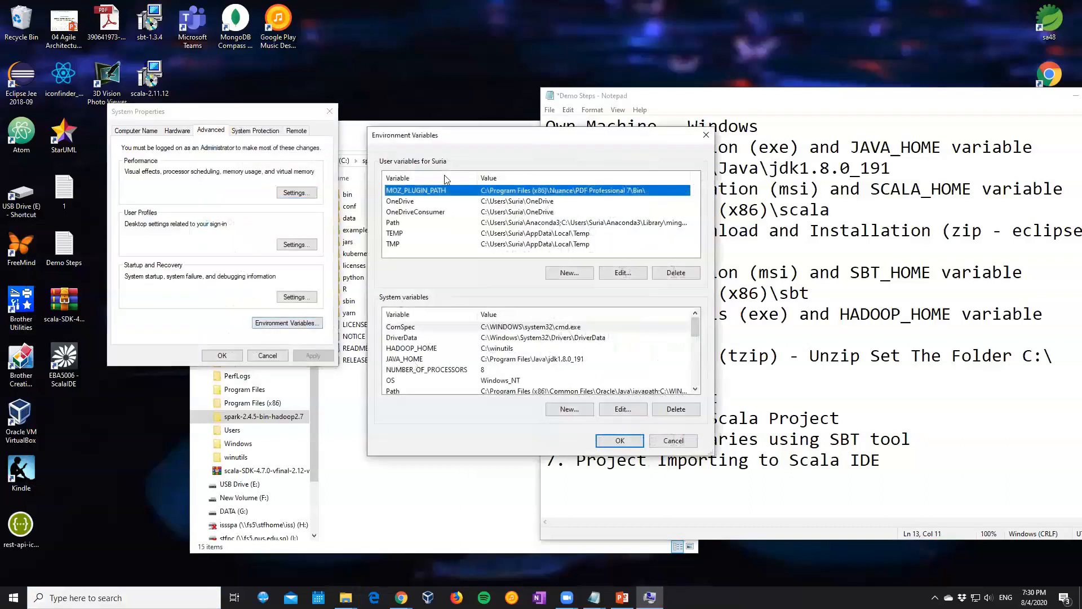
pyautogui.moveTo(444, 141); pyautogui.dragTo(153, 98)
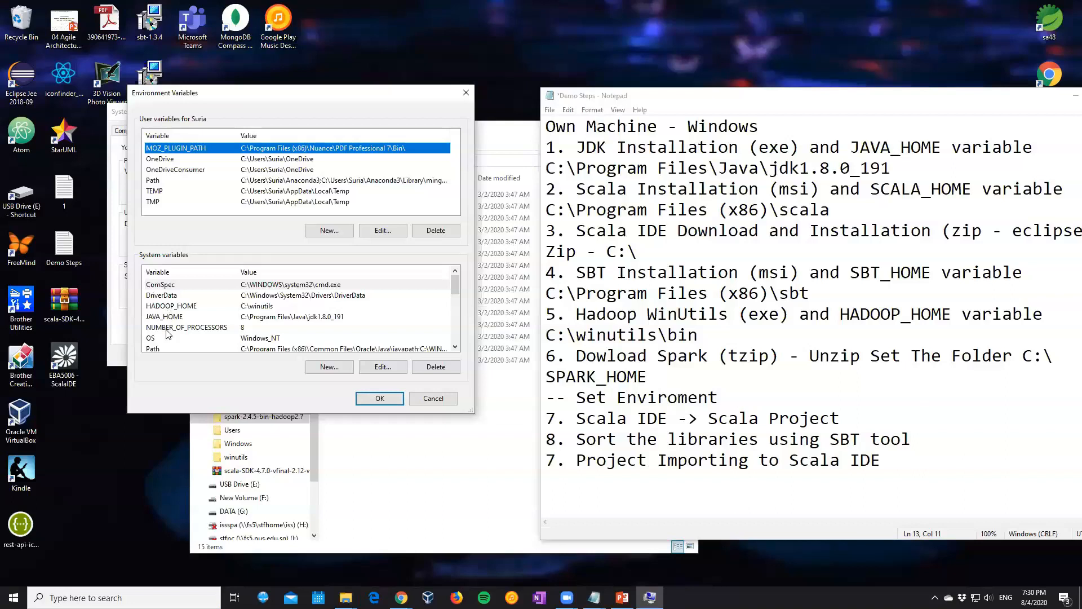
pyautogui.scroll(-5, 230, 330)
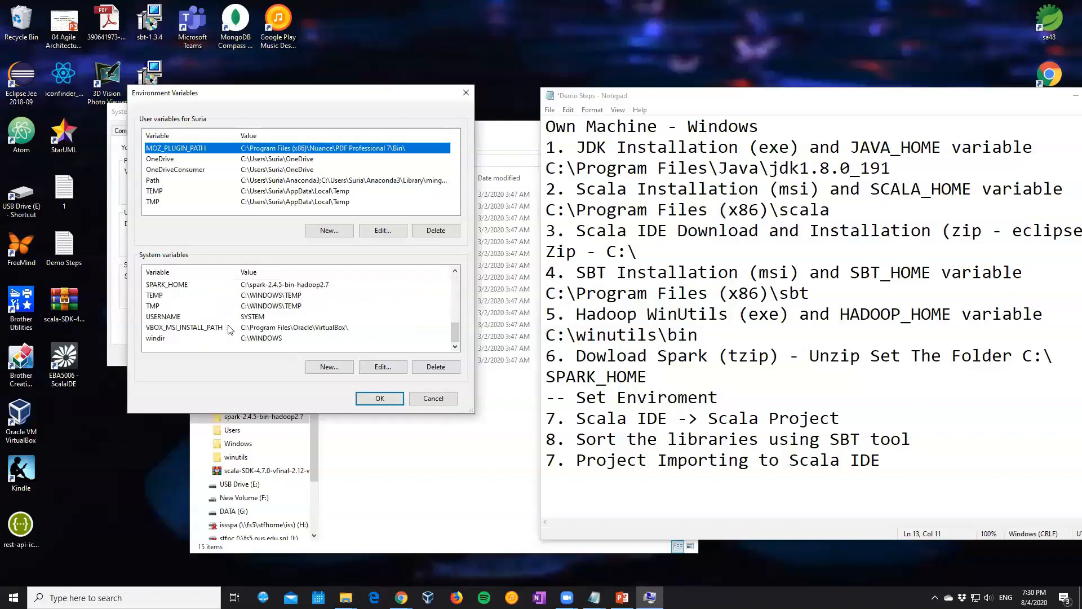
pyautogui.scroll(1, 192, 313)
pyautogui.scroll(1, 176, 318)
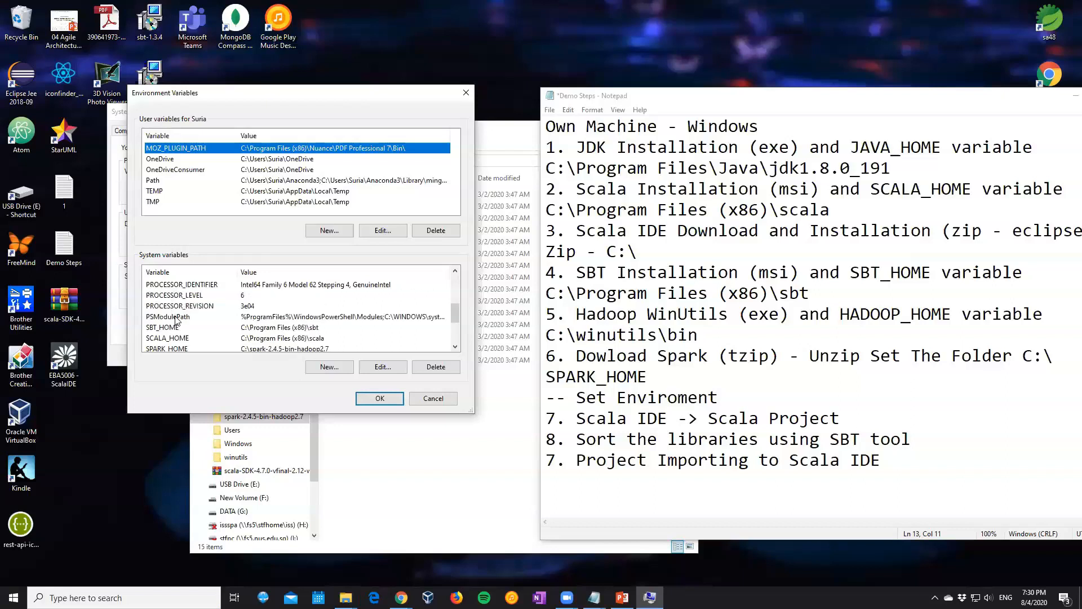
# Edit the system Path variable, replacing the C:\Program Files (x86)\scala\bin entry with %SCALA_HOME%\bin
pyautogui.scroll(1, 177, 319)
pyautogui.click(175, 285)
pyautogui.click(388, 368)
pyautogui.moveTo(502, 151); pyautogui.dragTo(278, 134)
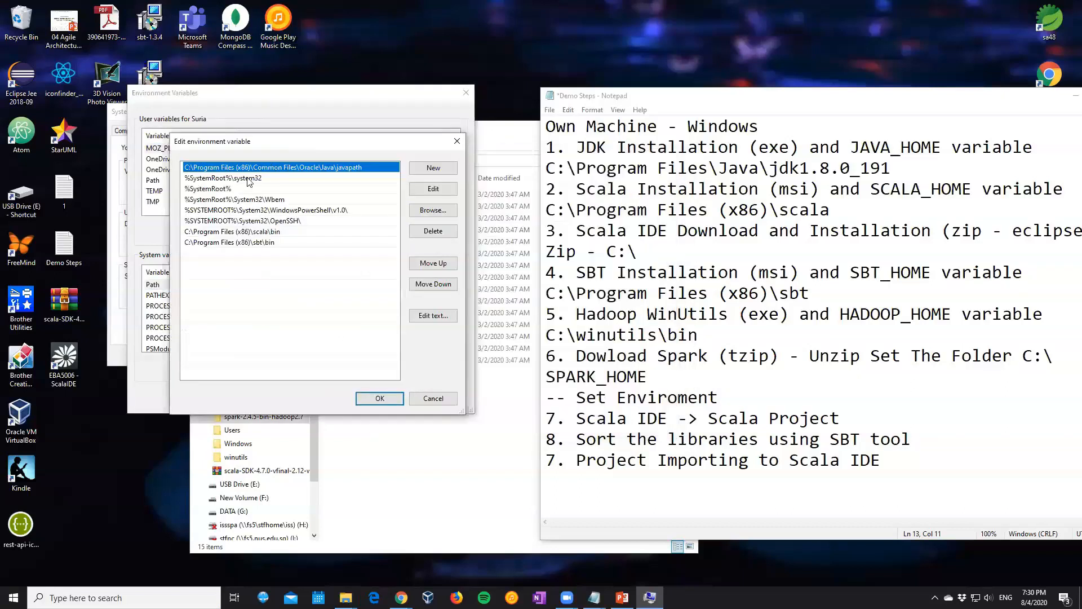
pyautogui.click(216, 265)
pyautogui.click(210, 243)
pyautogui.click(240, 233)
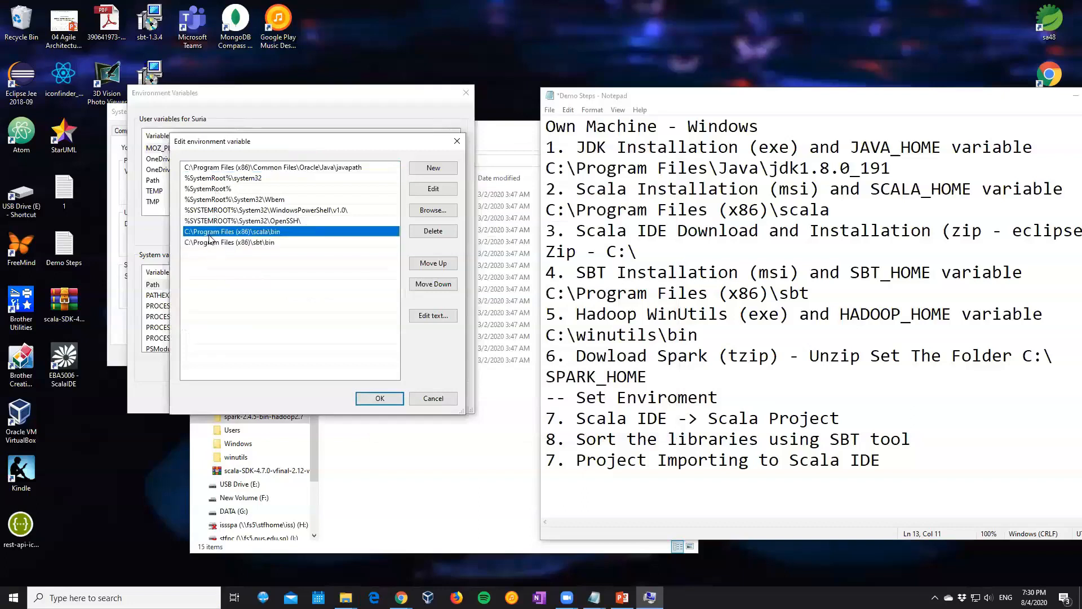
pyautogui.click(434, 192)
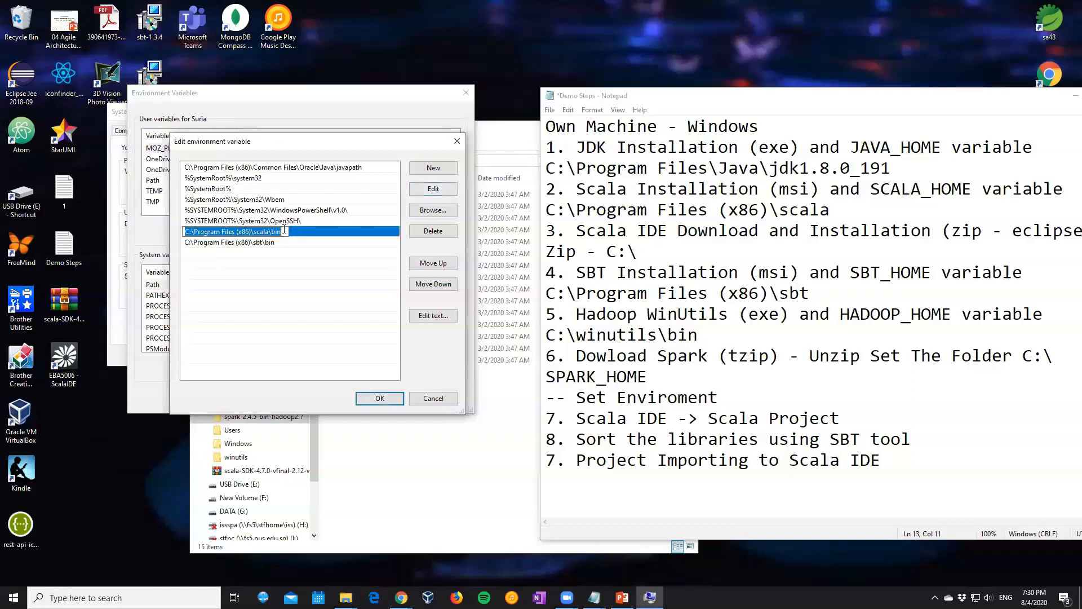
pyautogui.write('%')
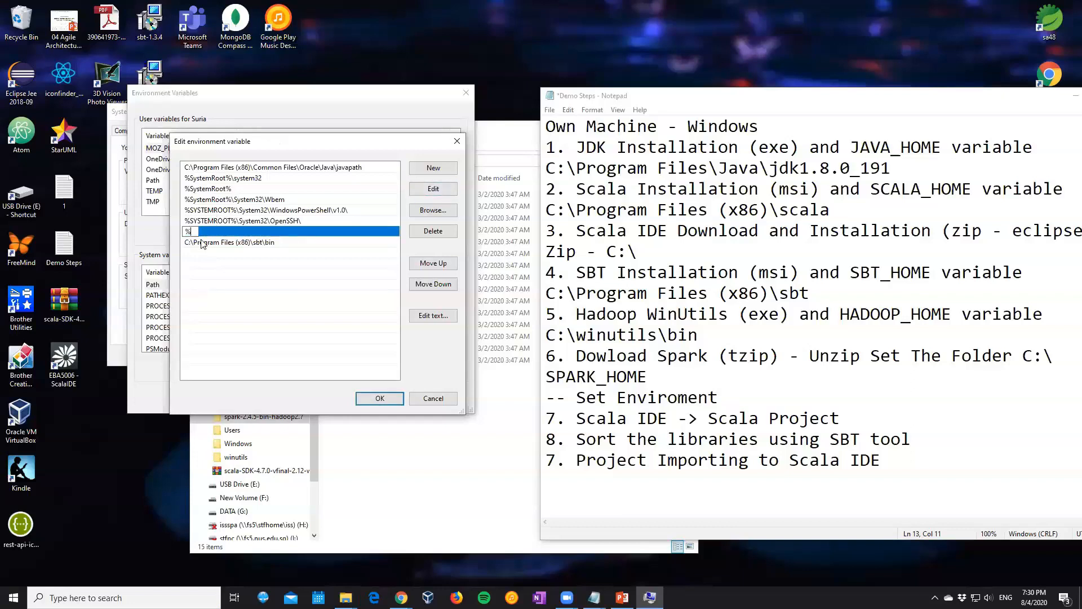
pyautogui.write('SCALA_HOME%\\bin')
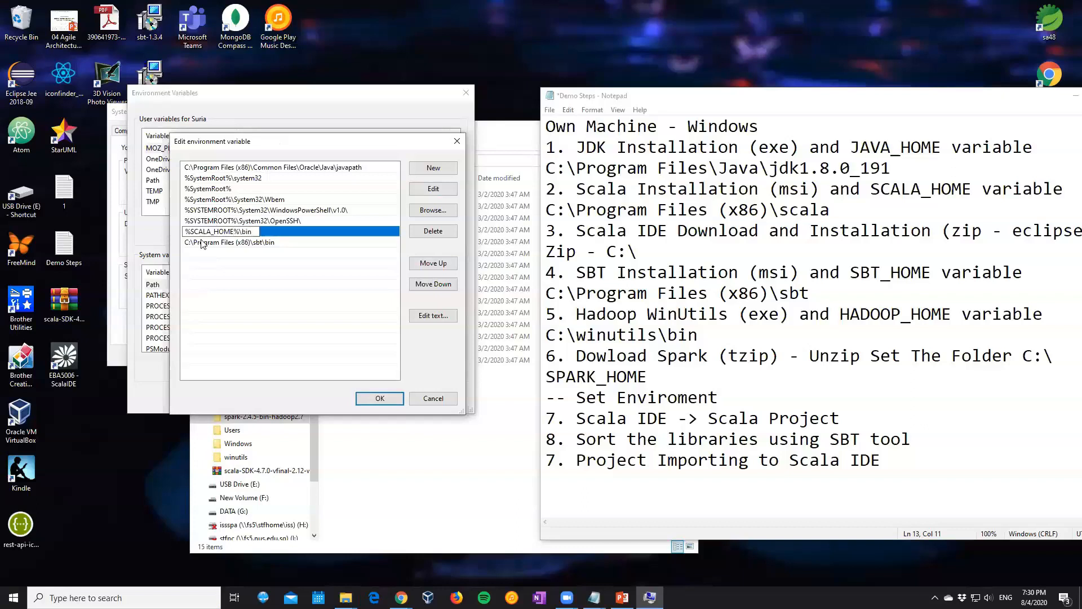
# Replace the C:\Program Files (x86)\sbt\bin entry in Path with %SBT_HOME%\bin
pyautogui.click(203, 244)
pyautogui.click(439, 190)
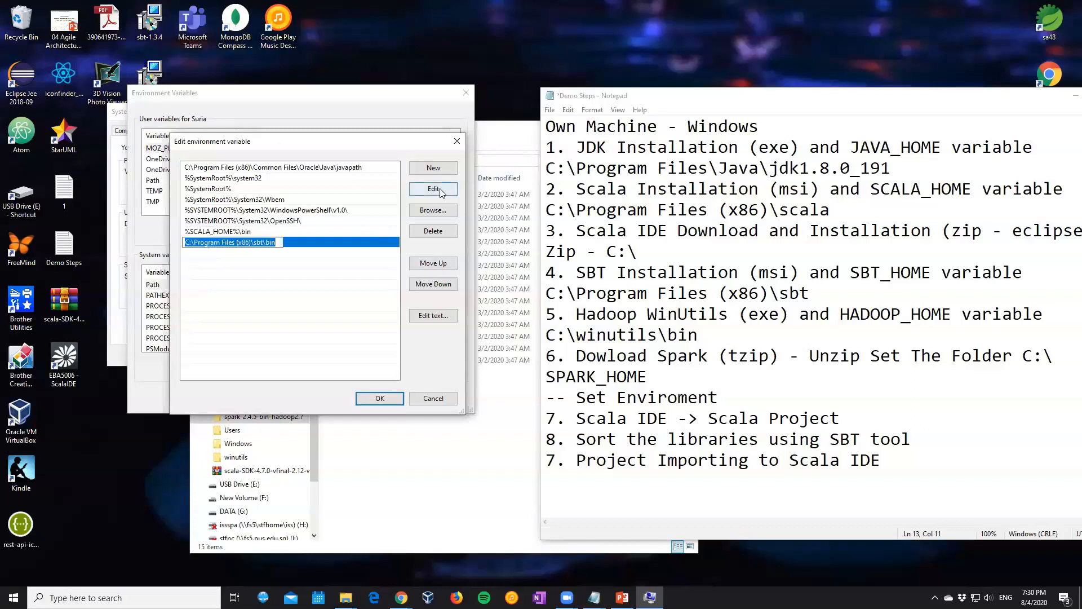
pyautogui.write('%')
pyautogui.press('BackSpace')
pyautogui.write('BT_')
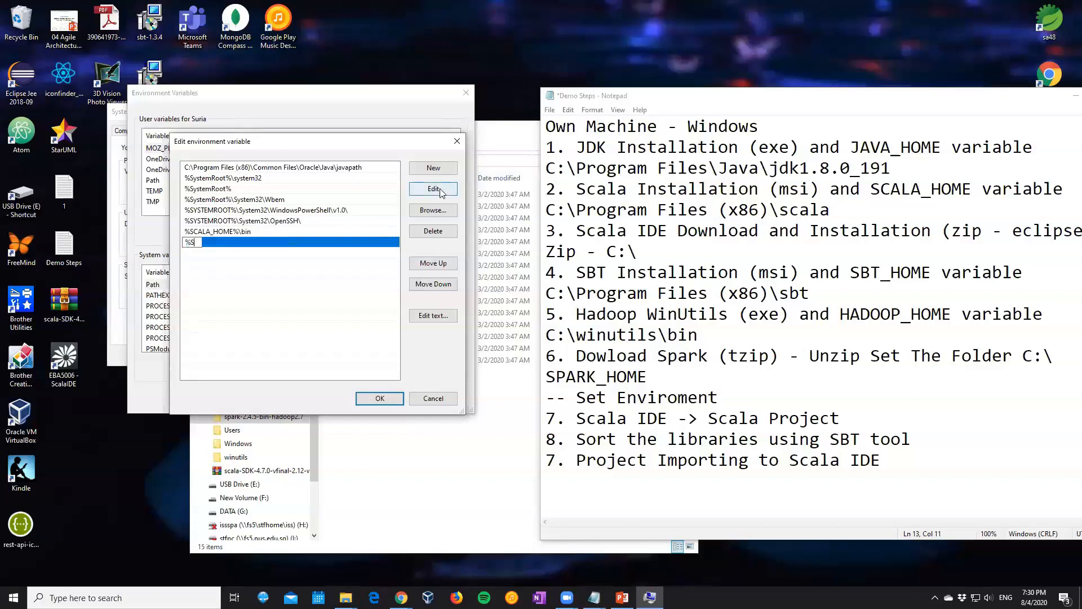
pyautogui.write('HOME%\\bin')
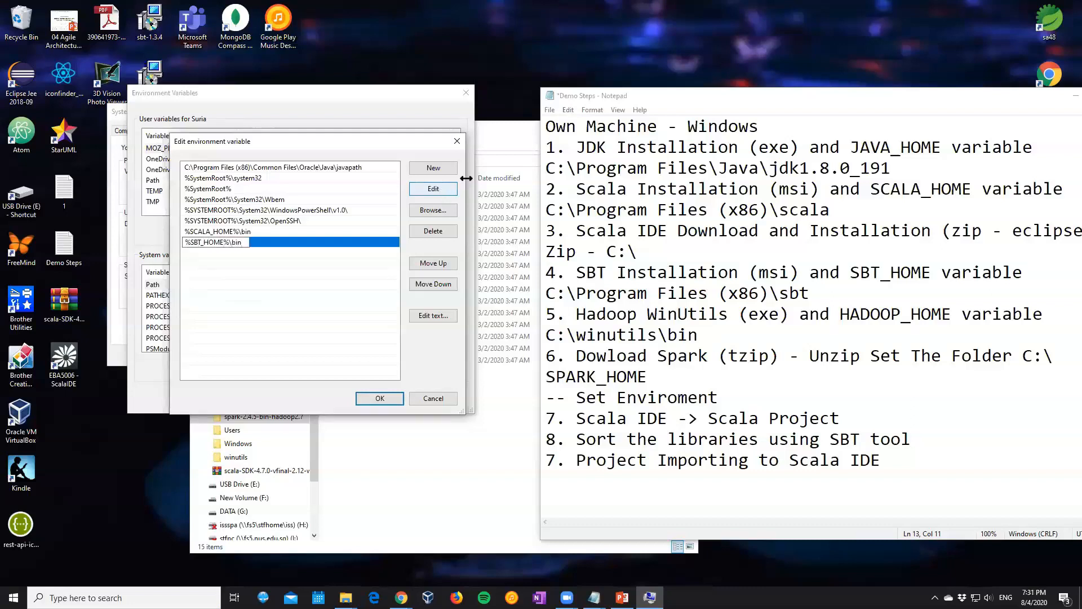
# Add a new Path entry %JAVA_HOME%\bin below the SBT entry
pyautogui.click(433, 173)
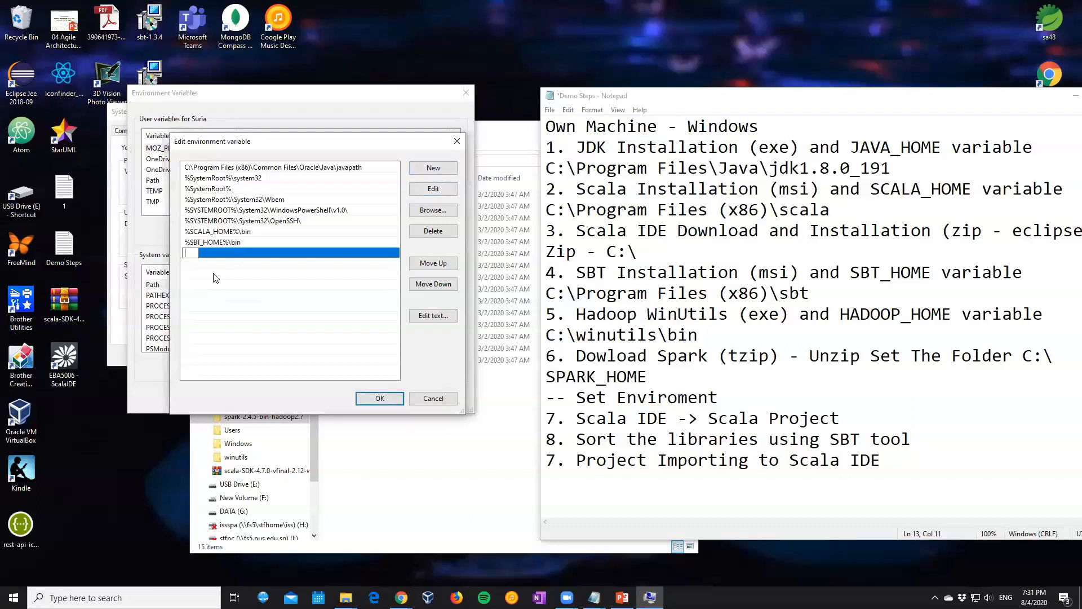
pyautogui.write('%JAVA_HOME%\\bin')
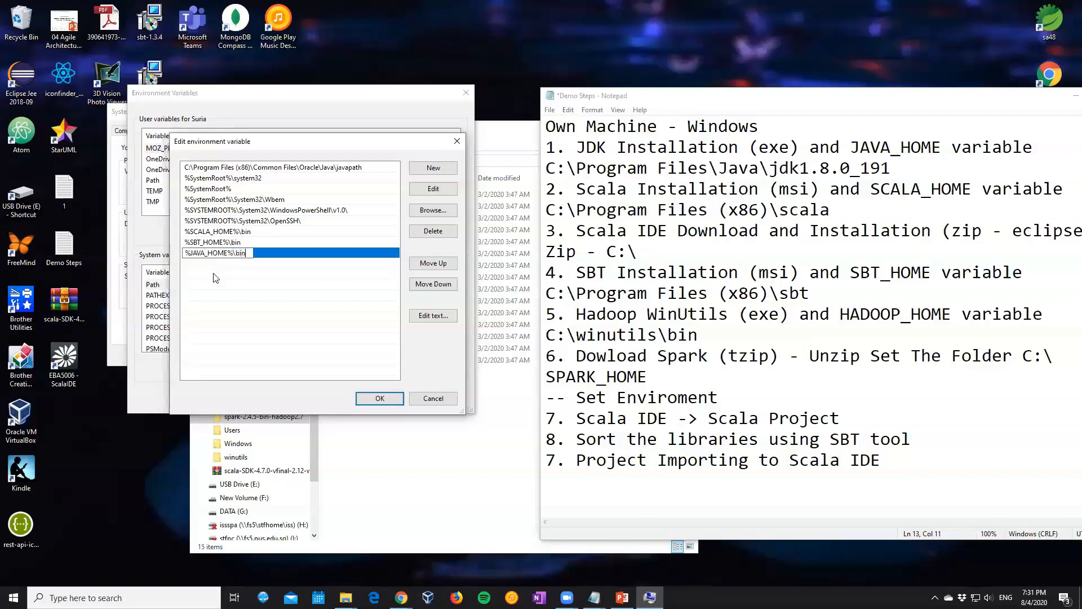
# Add a new Path entry %HADOOP_HOME%\bin below the Java entry
pyautogui.click(420, 171)
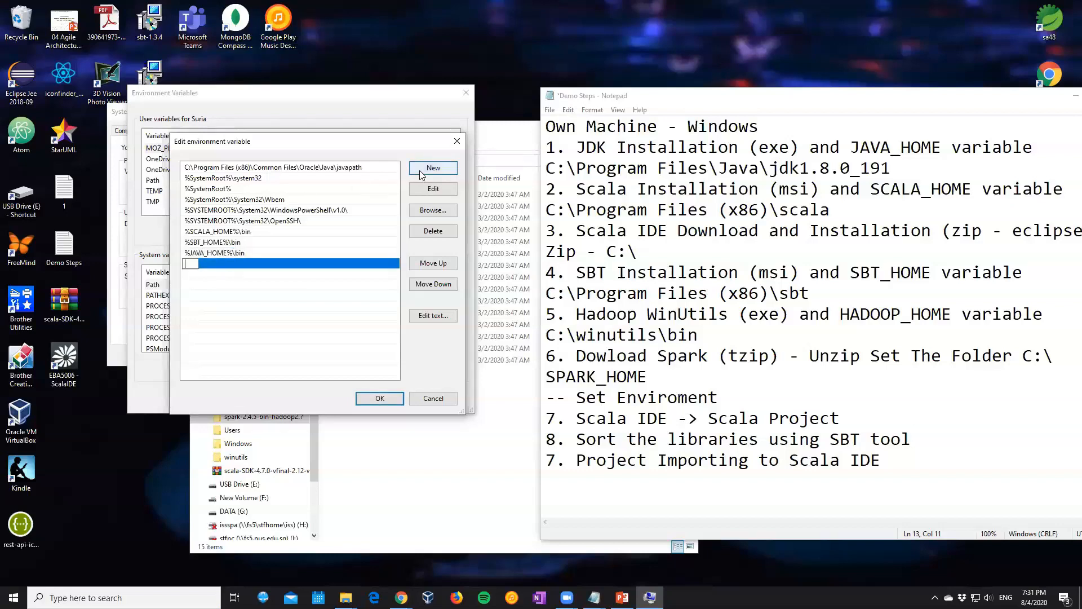
pyautogui.write('%HADOO')
pyautogui.write('P_HOME')
pyautogui.write('%\x08in')
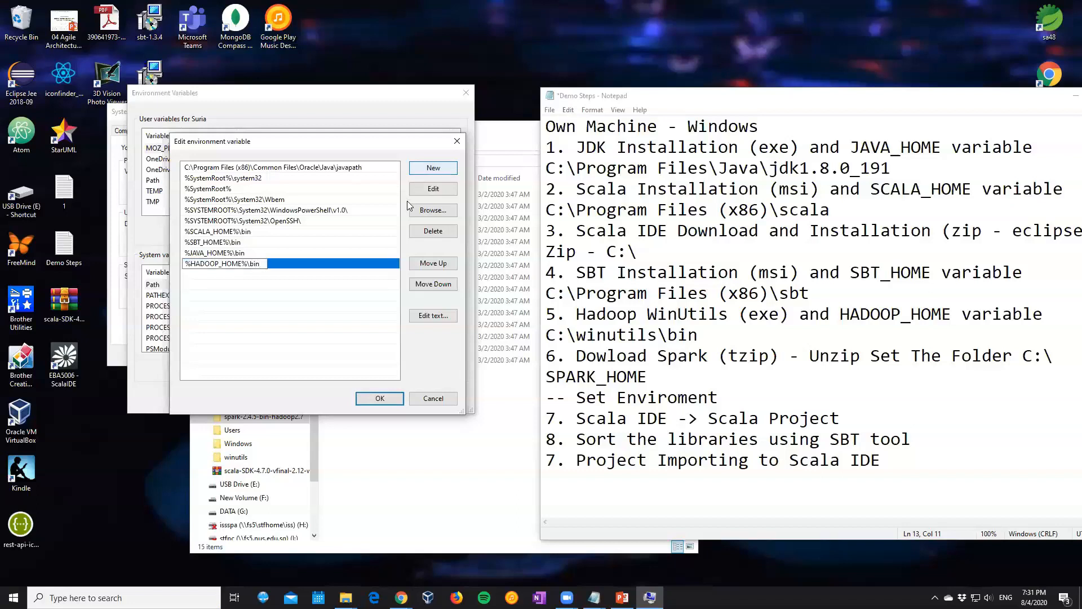
pyautogui.click(225, 285)
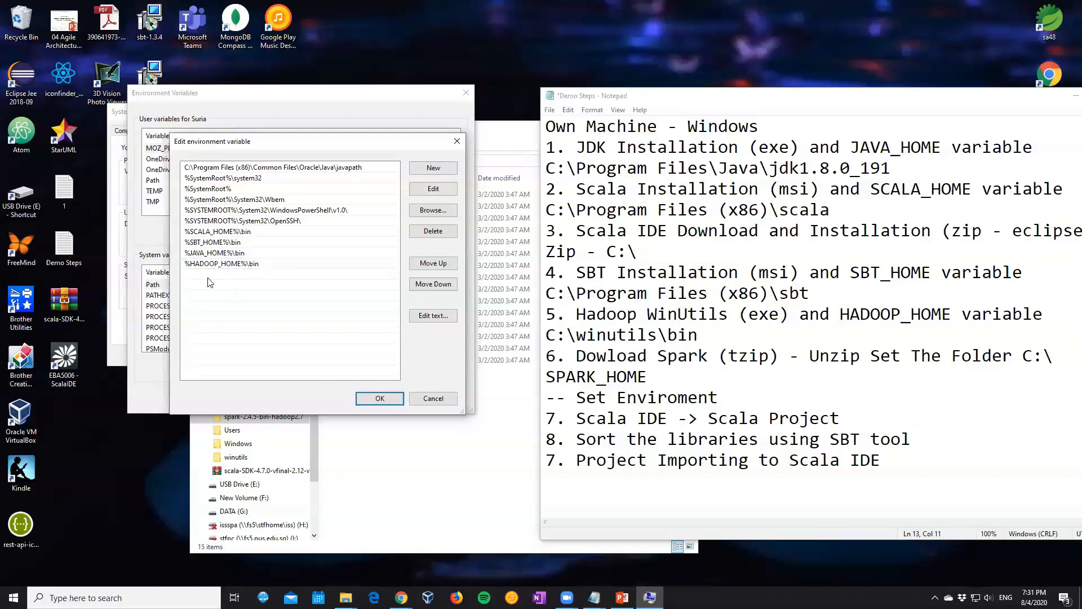
# Add a new Path entry %SPARK_HOME%\bin at the end of the list
pyautogui.click(419, 171)
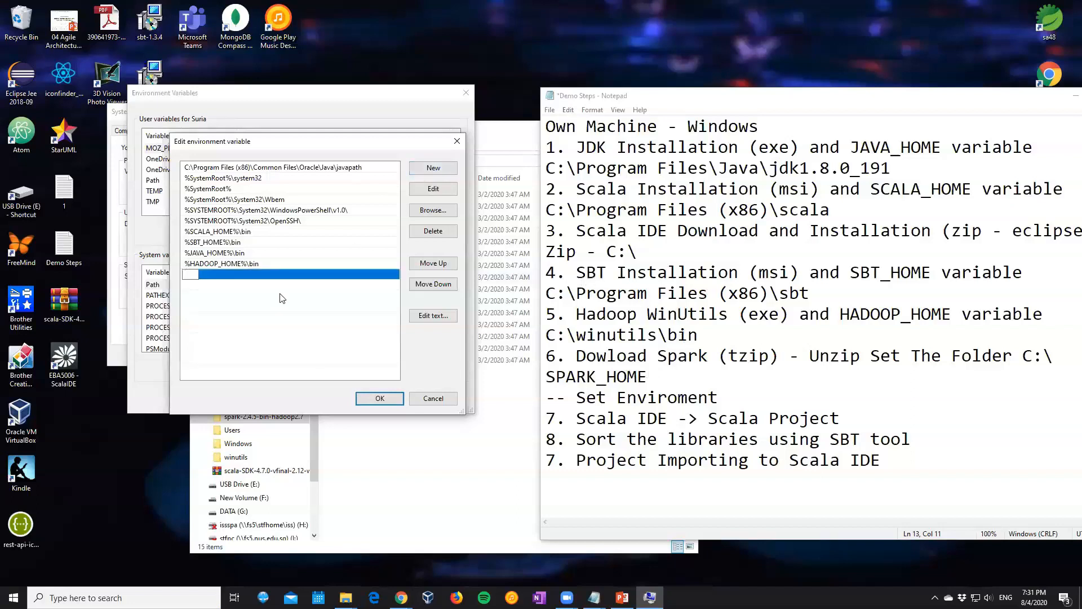
pyautogui.write('%')
pyautogui.write('SPARK_H')
pyautogui.write('OME')
pyautogui.write('%')
pyautogui.write('\x08in')
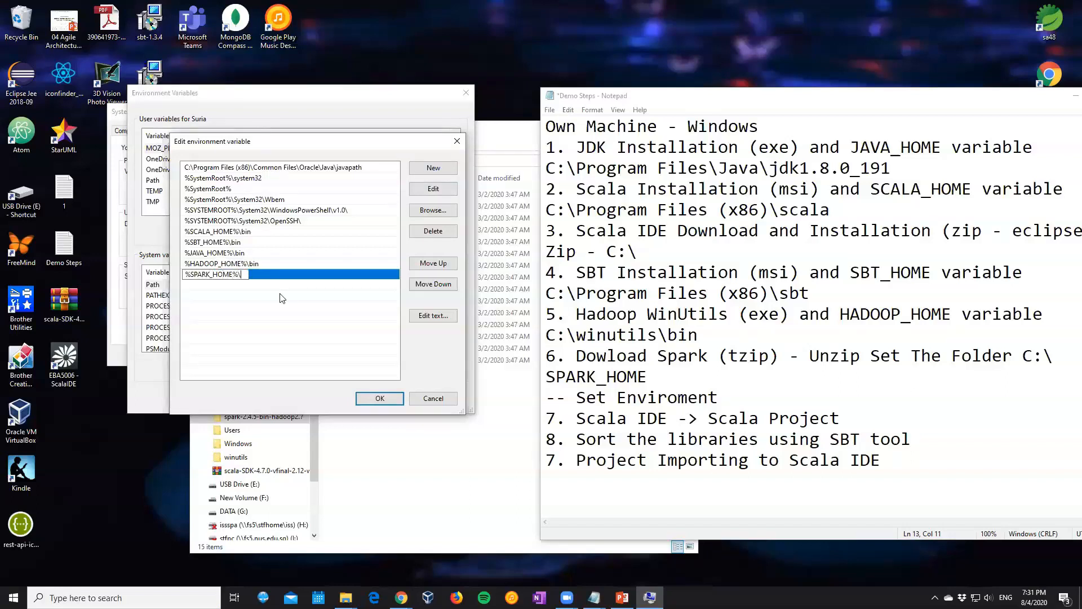
pyautogui.click(286, 298)
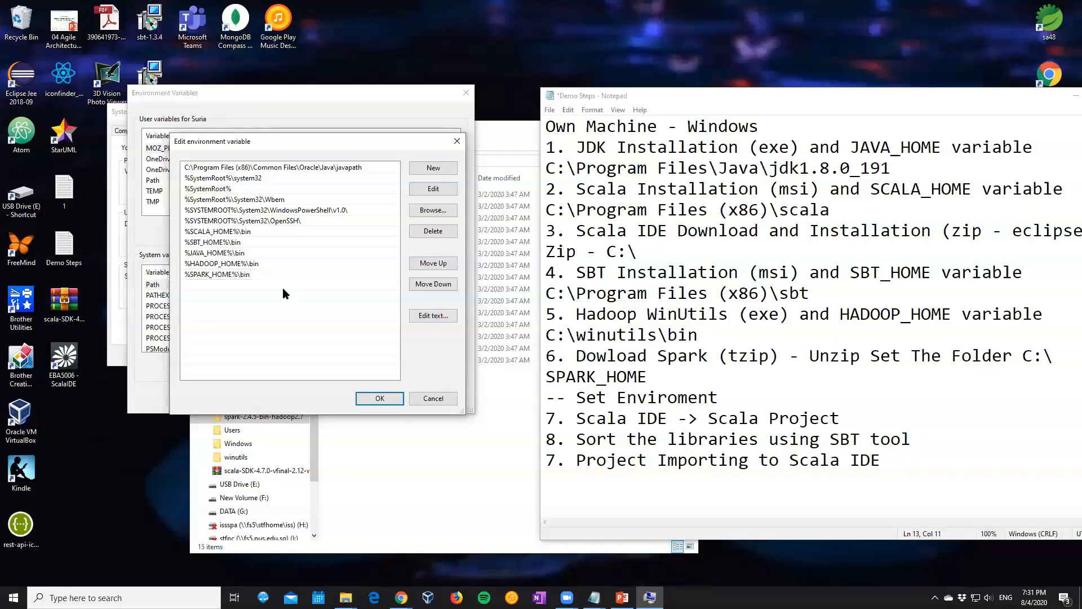
# Move %JAVA_HOME%\bin above %SCALA_HOME%\bin in Path and delete the C:\Program Files (x86)\Common Files\Oracle\Java\javapath entry
pyautogui.click(235, 253)
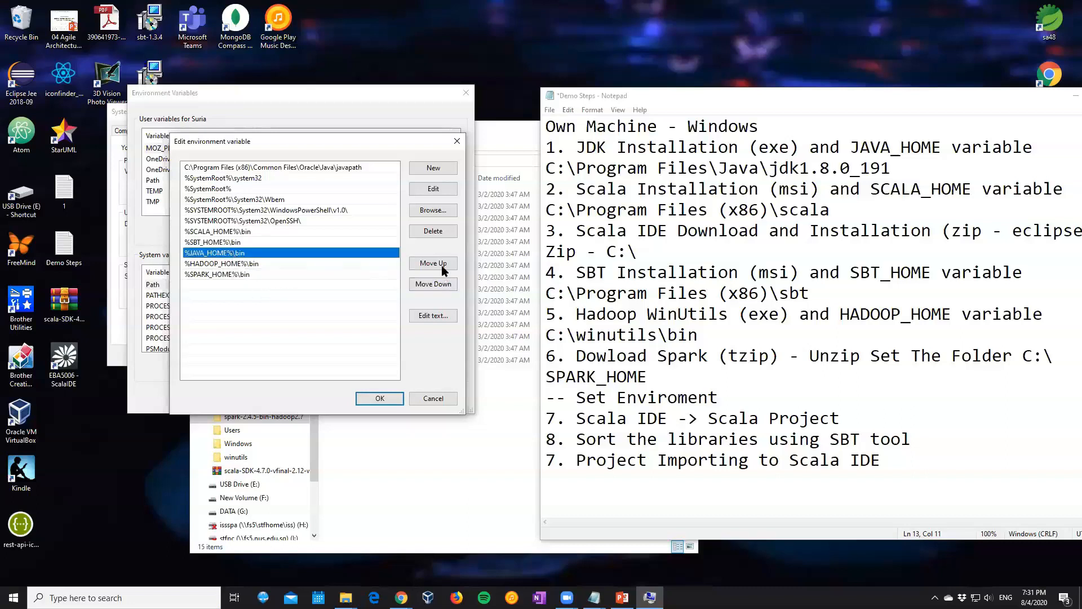
pyautogui.click(442, 266)
pyautogui.click(441, 265)
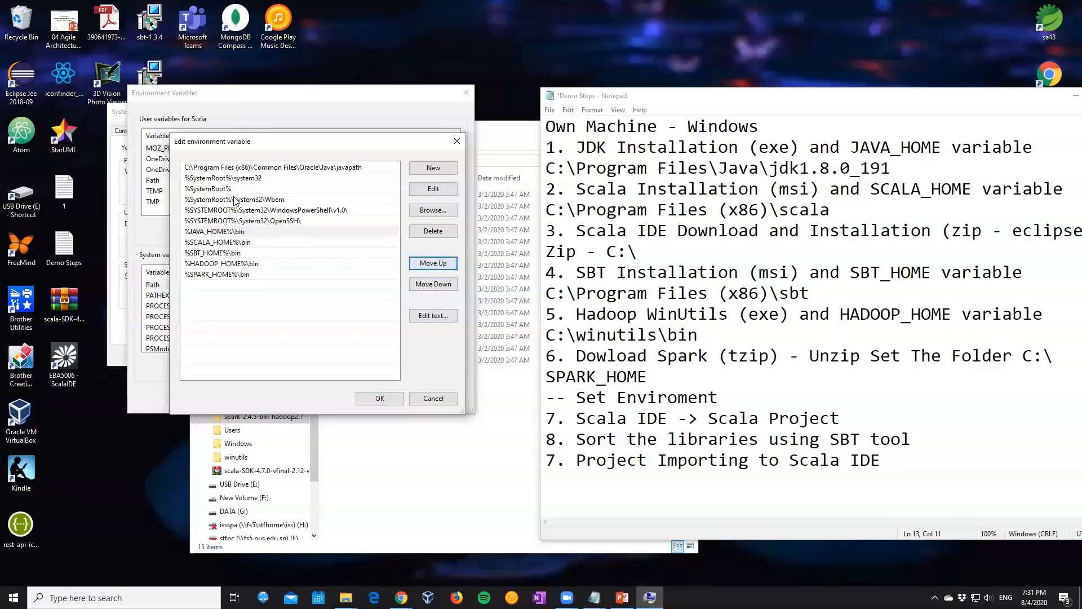
pyautogui.click(248, 168)
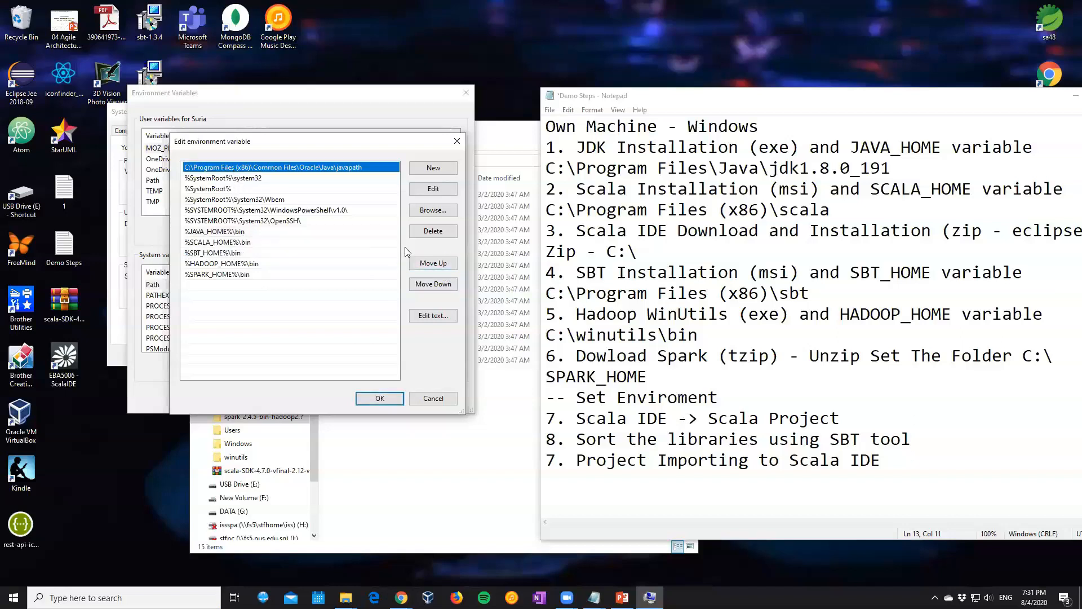
pyautogui.click(445, 231)
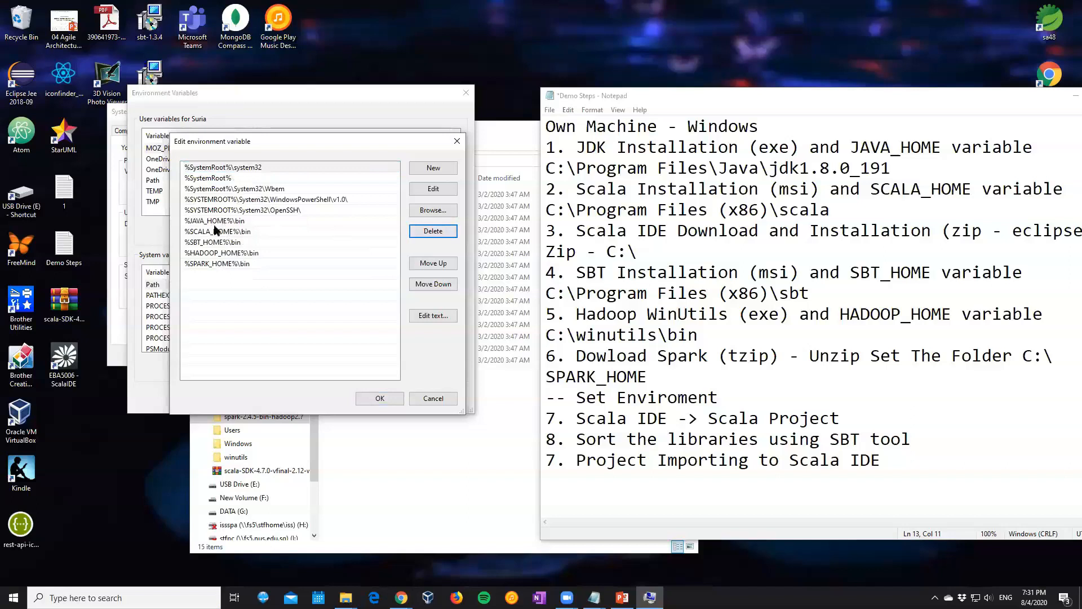
# Move %SPARK_HOME%\bin above %HADOOP_HOME%\bin in Path, and move the Hadoop entry back above it
pyautogui.click(209, 235)
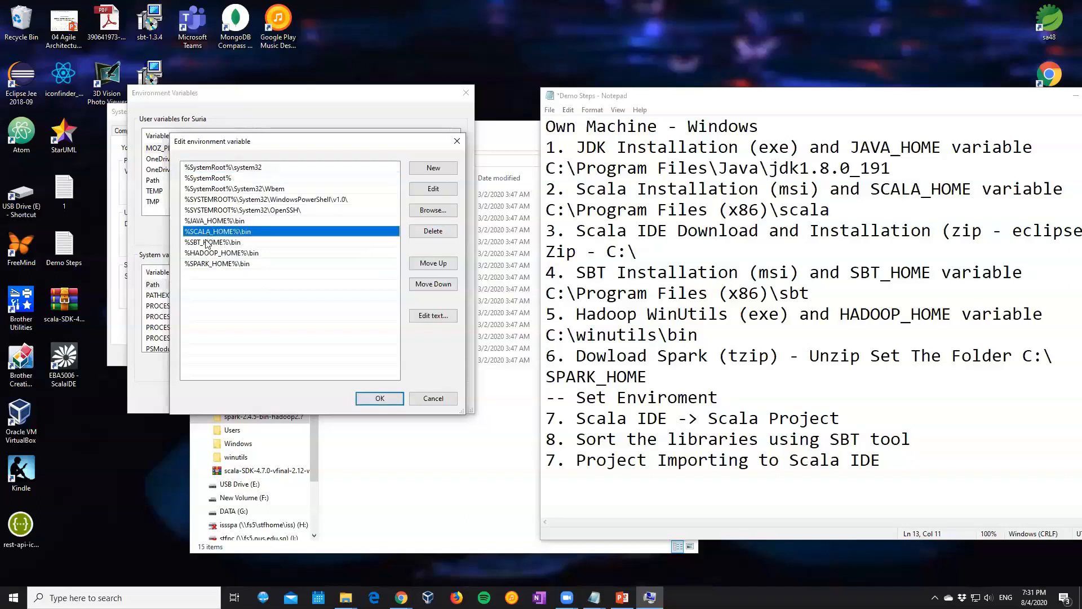
pyautogui.click(207, 242)
pyautogui.click(206, 264)
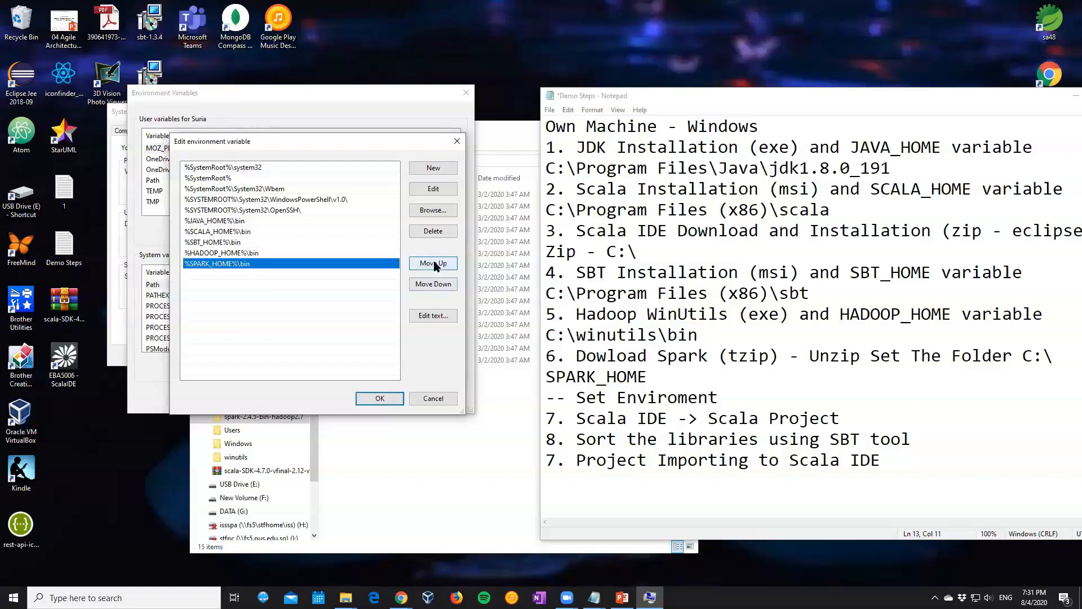
pyautogui.click(433, 263)
pyautogui.click(249, 264)
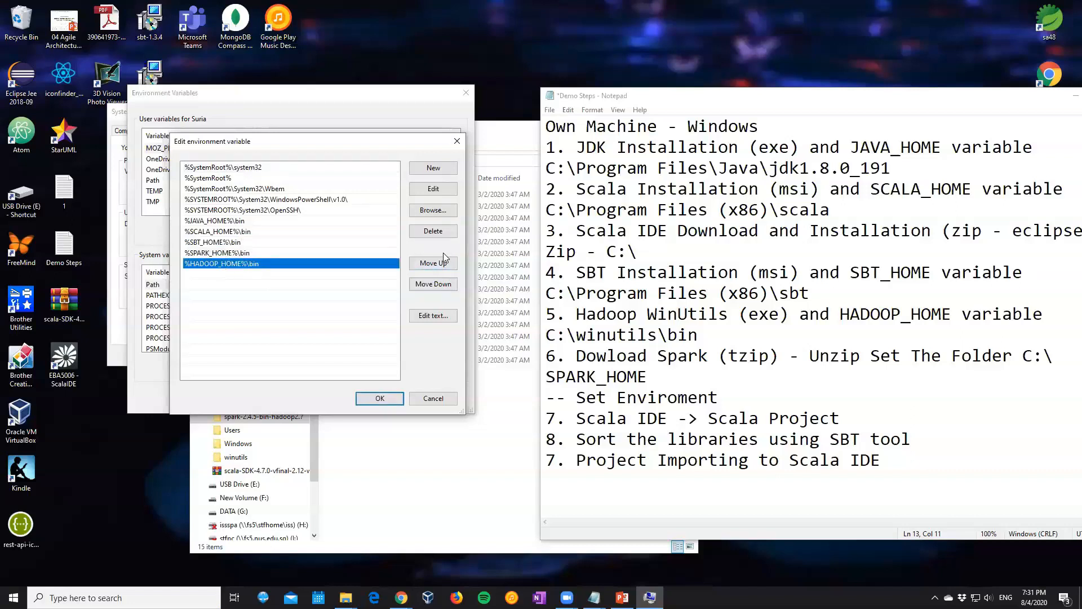
pyautogui.click(444, 262)
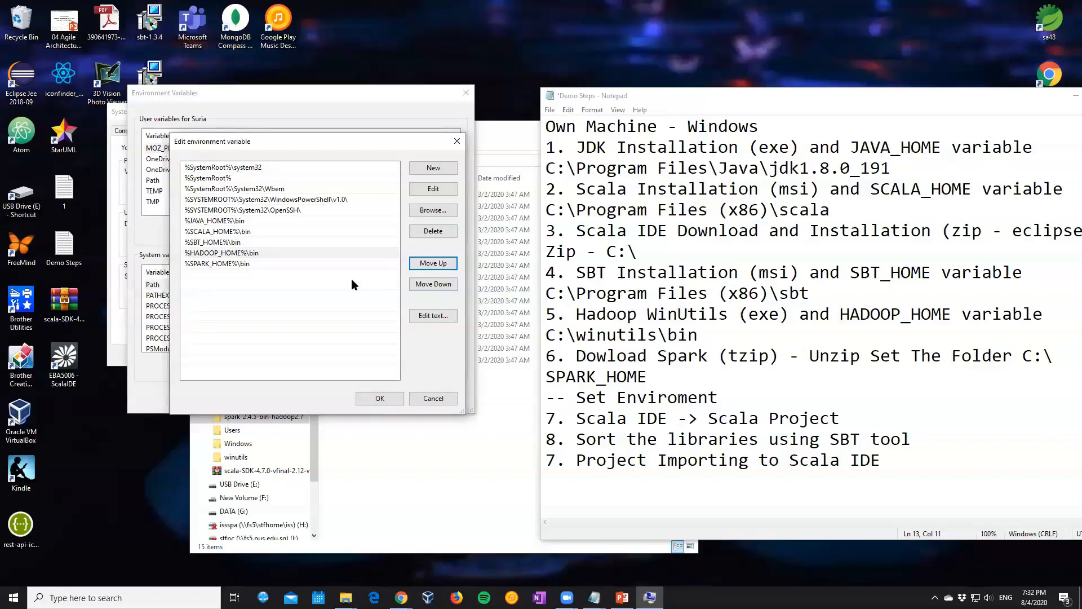
# Confirm the Path changes and close the environment variable and system properties dialogs
pyautogui.click(372, 399)
pyautogui.click(373, 399)
pyautogui.click(225, 360)
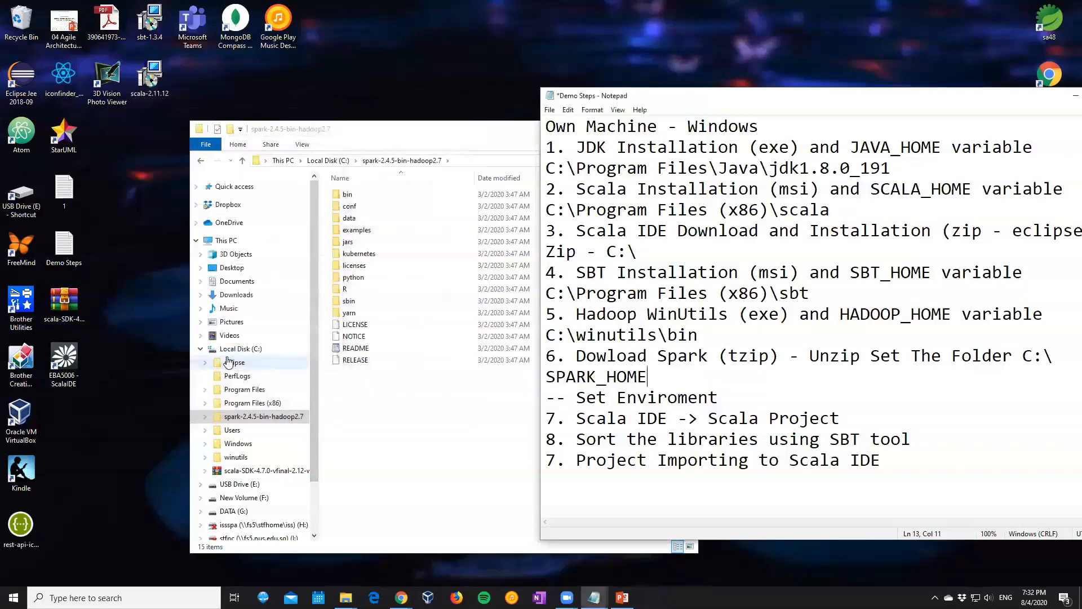
# Open a Command Prompt and change to the root of the C: drive
pyautogui.click(112, 597)
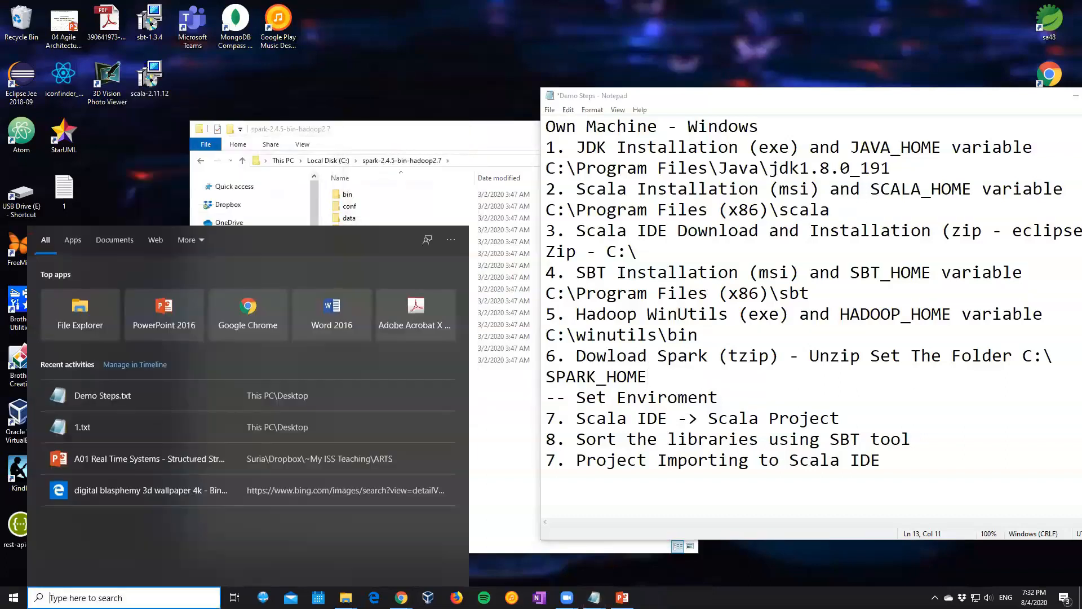
pyautogui.write('cmd')
pyautogui.press('Return')
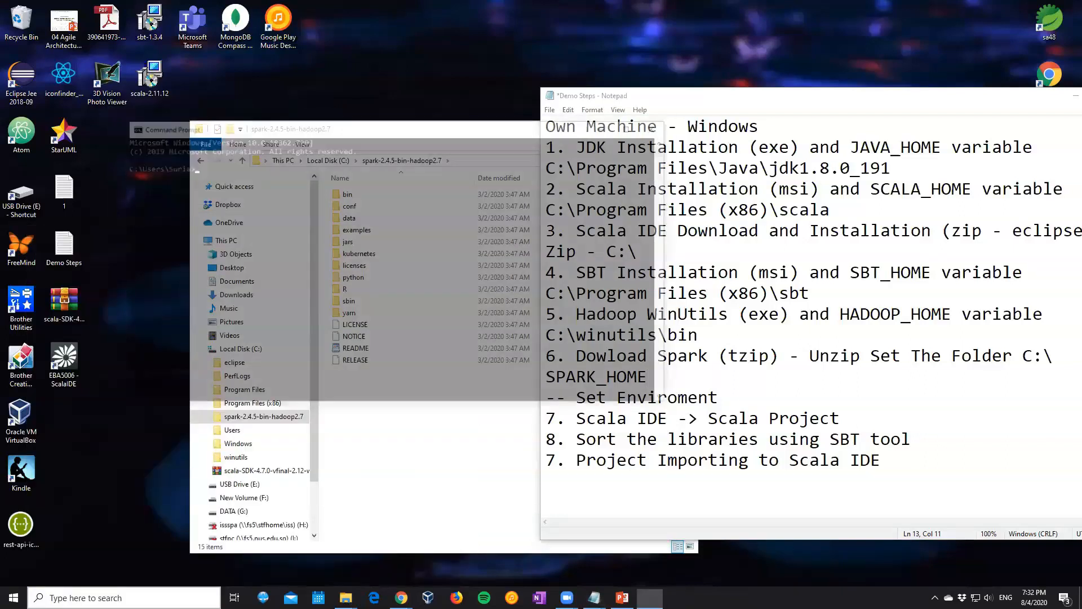
pyautogui.write('c:')
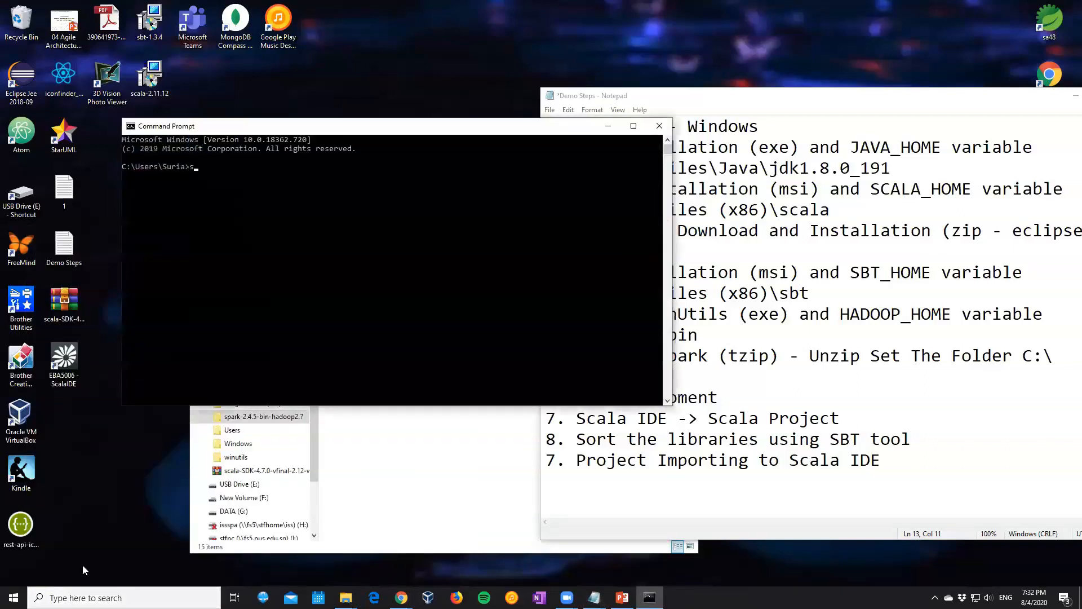
pyautogui.press('Return')
pyautogui.write('cd\\')
pyautogui.press('Return')
# Check the installed Java and Scala versions with java -version and scala -version
pyautogui.write('java -version')
pyautogui.press('Return')
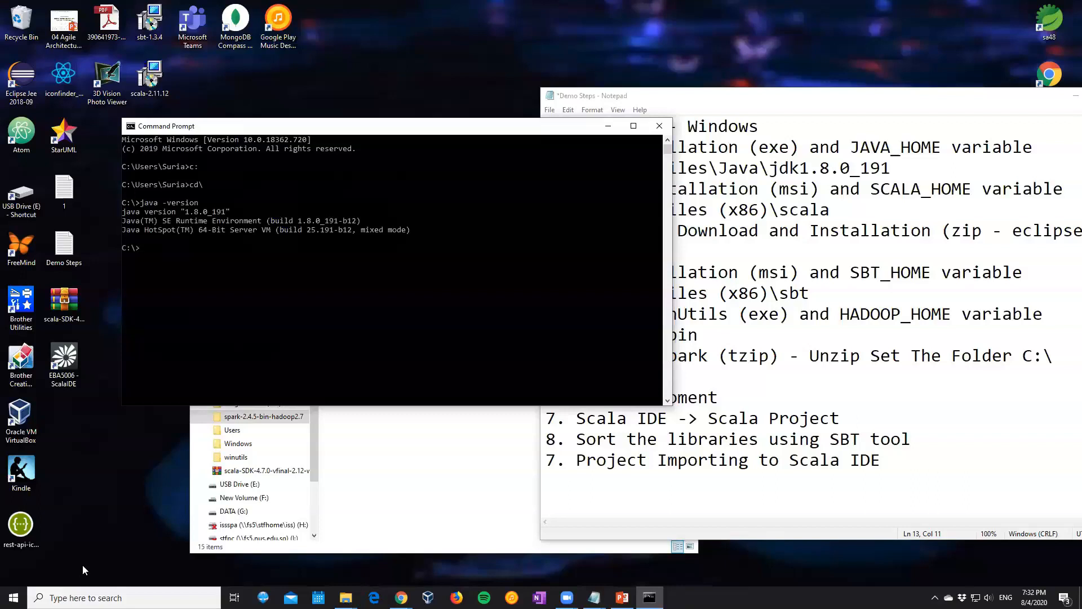
pyautogui.write('scala -version')
pyautogui.press('Return')
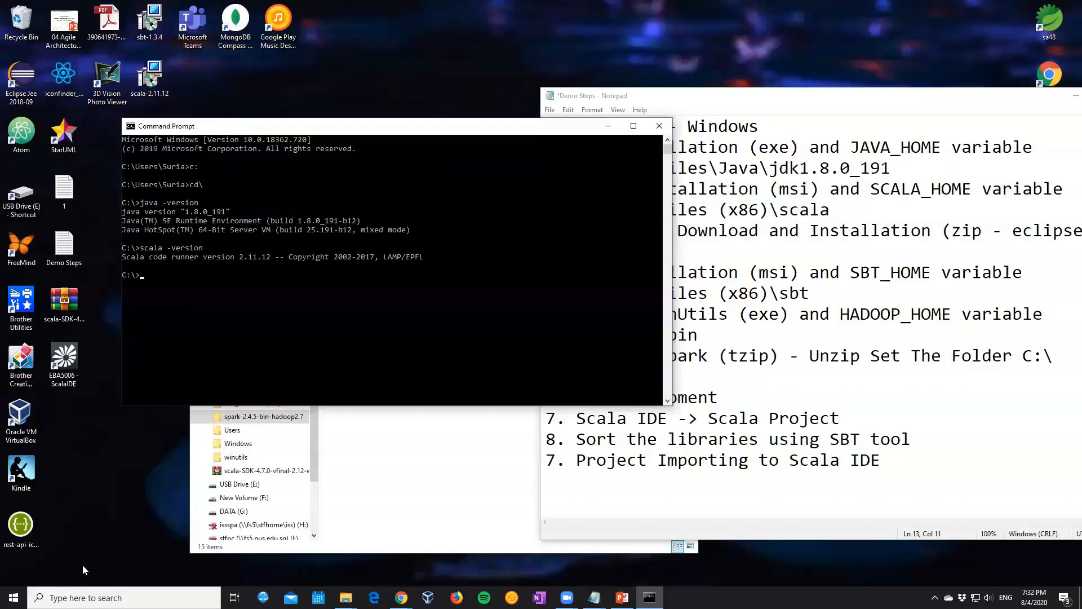
# Run sbt from C:\ to check that it is found, and quit it with q
pyautogui.write('sbt')
pyautogui.press('Return')
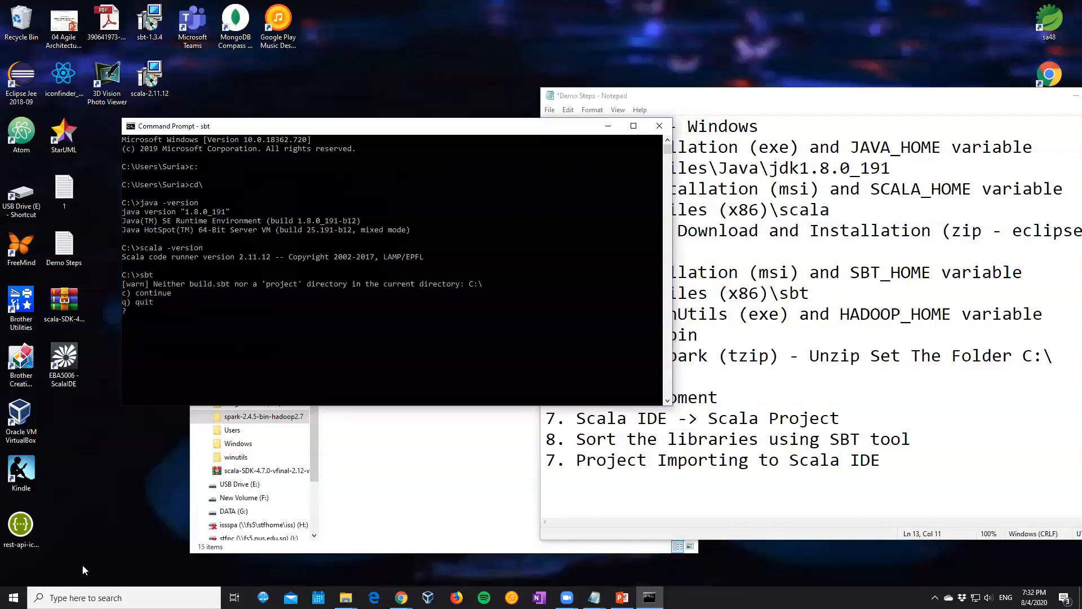
pyautogui.write('q')
pyautogui.press('Return')
# Open Spark's bin folder to view its scripts, run spark-shell in the Command Prompt, and allow Java through the firewall on public networks
pyautogui.write('s')
pyautogui.click(264, 419)
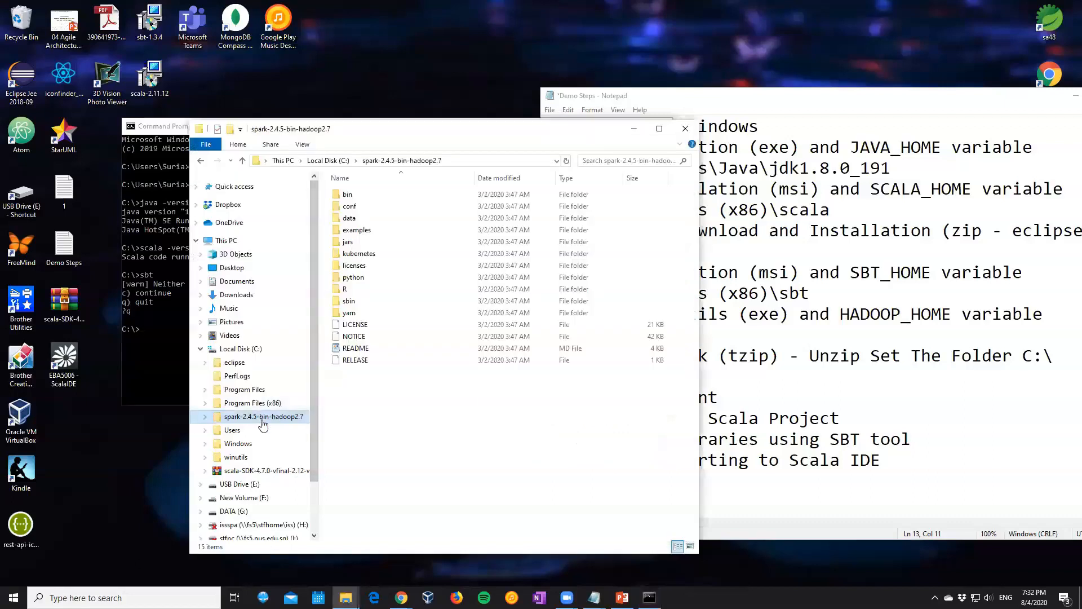
pyautogui.doubleClick(349, 194)
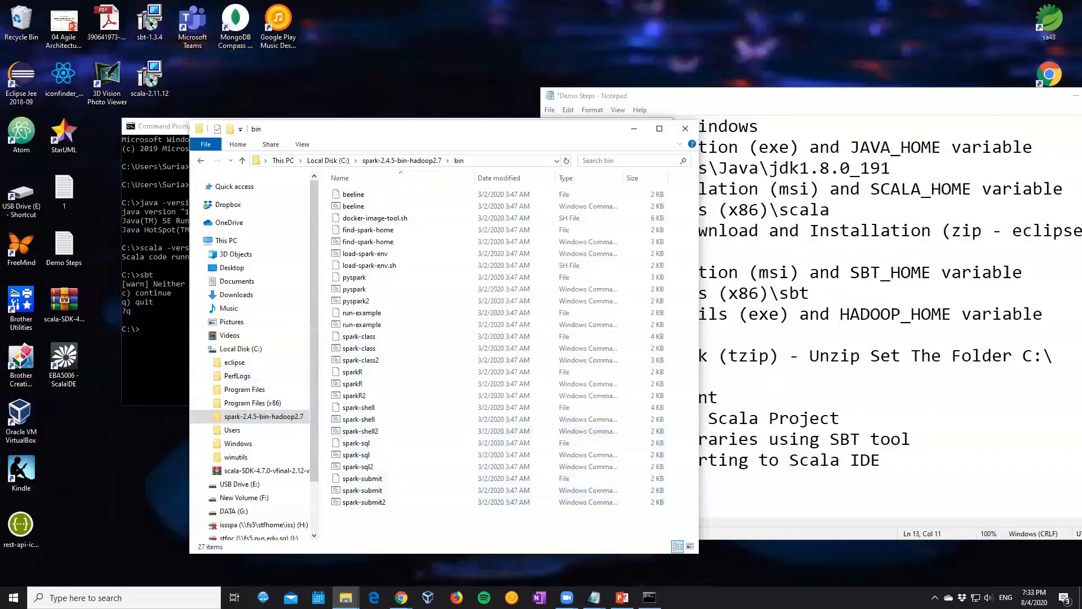
pyautogui.click(157, 354)
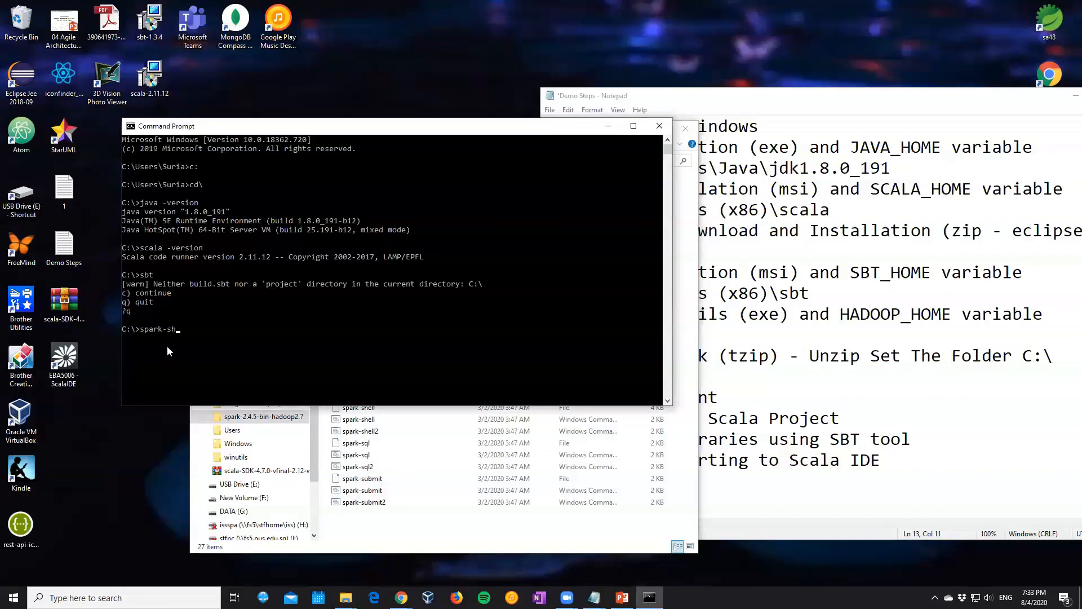
pyautogui.press('Return')
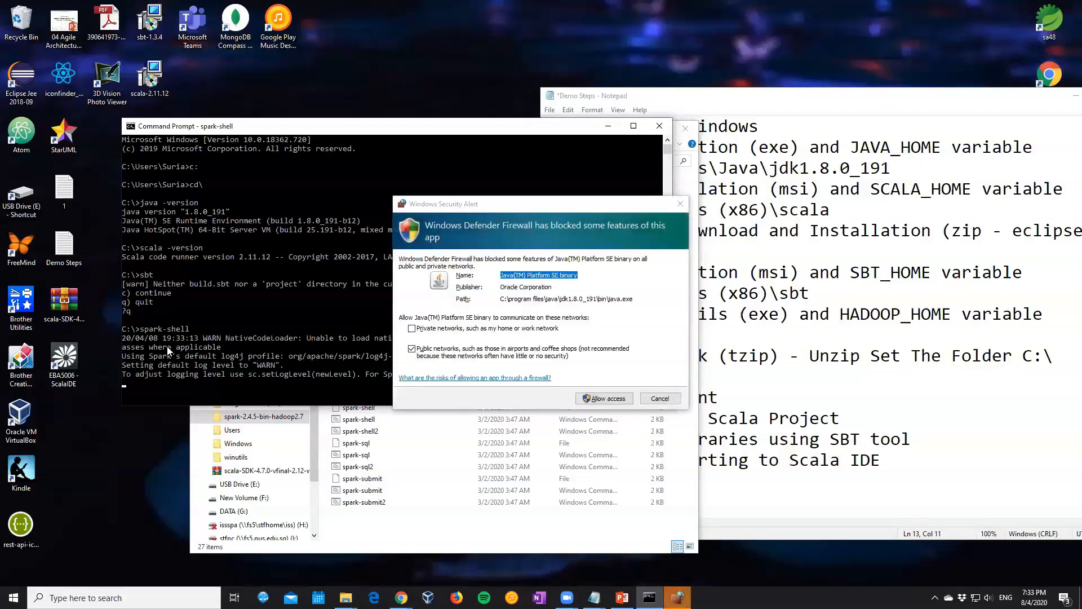
pyautogui.click(616, 403)
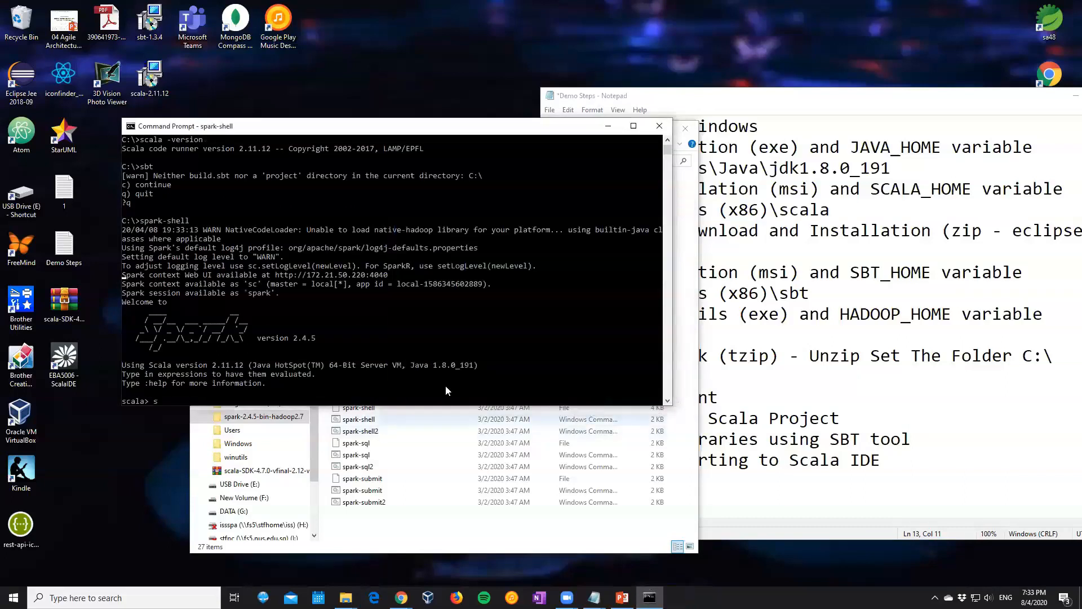
# Evaluate sc in the Spark shell and review the startup output
pyautogui.press('Return')
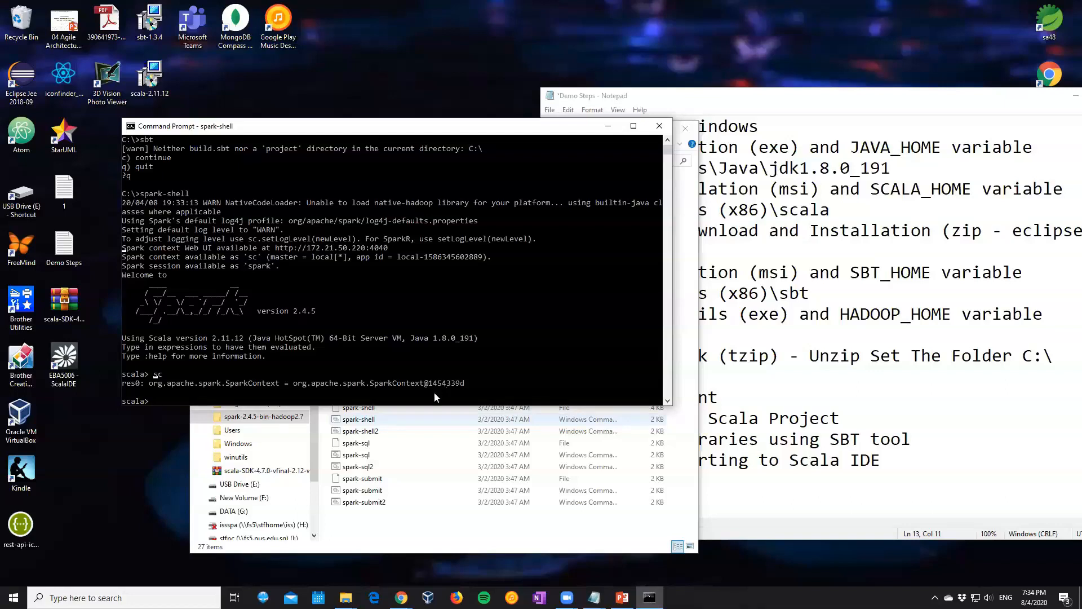
pyautogui.click(435, 391)
pyautogui.scroll(2, 150, 186)
pyautogui.scroll(-2, 146, 191)
# Exit the Spark shell with :quit and close the Command Prompt
pyautogui.click(146, 204)
pyautogui.press('Escape')
pyautogui.hotkey('ctrl', 'd')
pyautogui.press('BackSpace')
pyautogui.write(':quit')
pyautogui.press('Return')
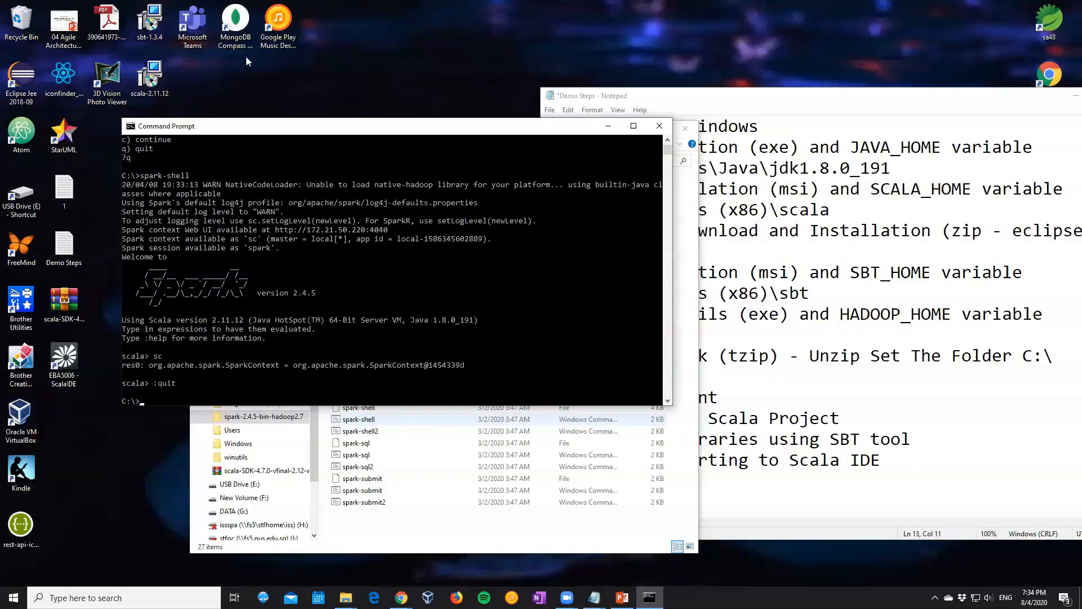
pyautogui.click(661, 130)
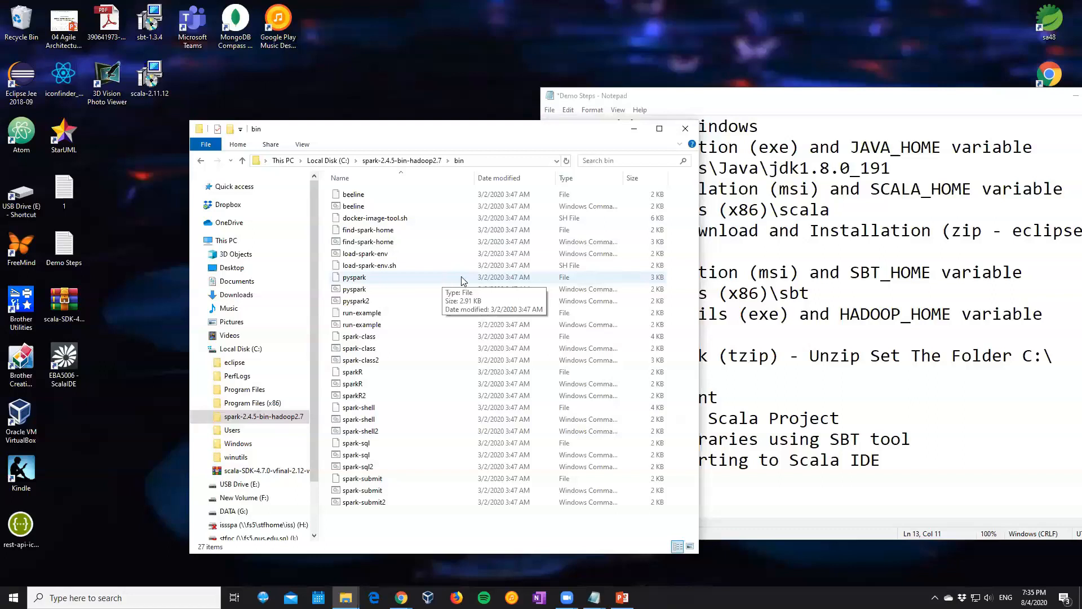
# Minimize the Spark bin folder window and add the note line "Create Our Project" below "-- Set Enviroment" in Demo Steps
pyautogui.click(727, 325)
pyautogui.click(478, 134)
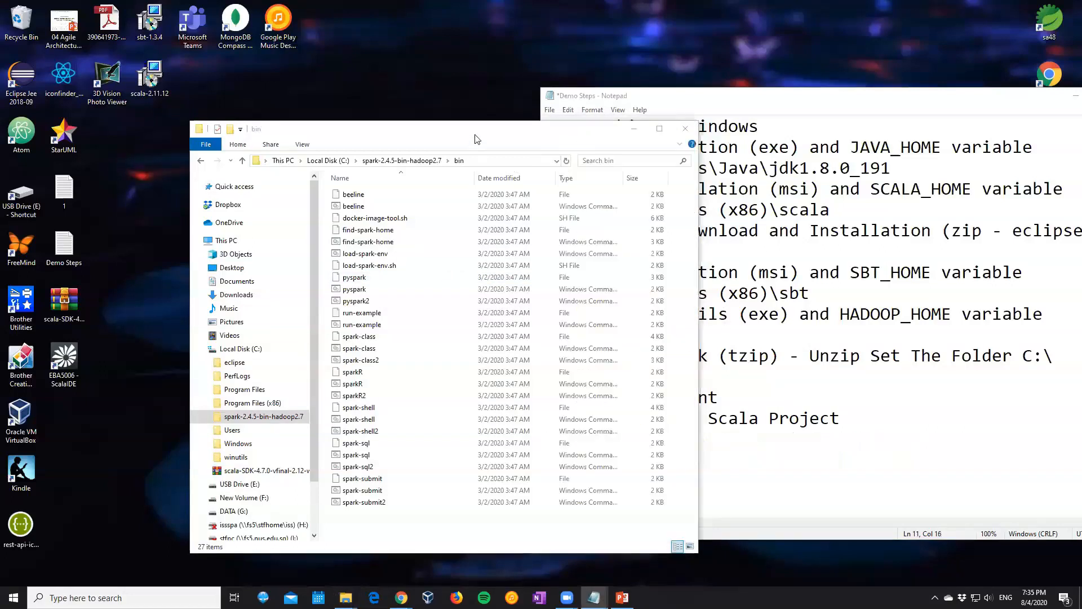
pyautogui.click(635, 129)
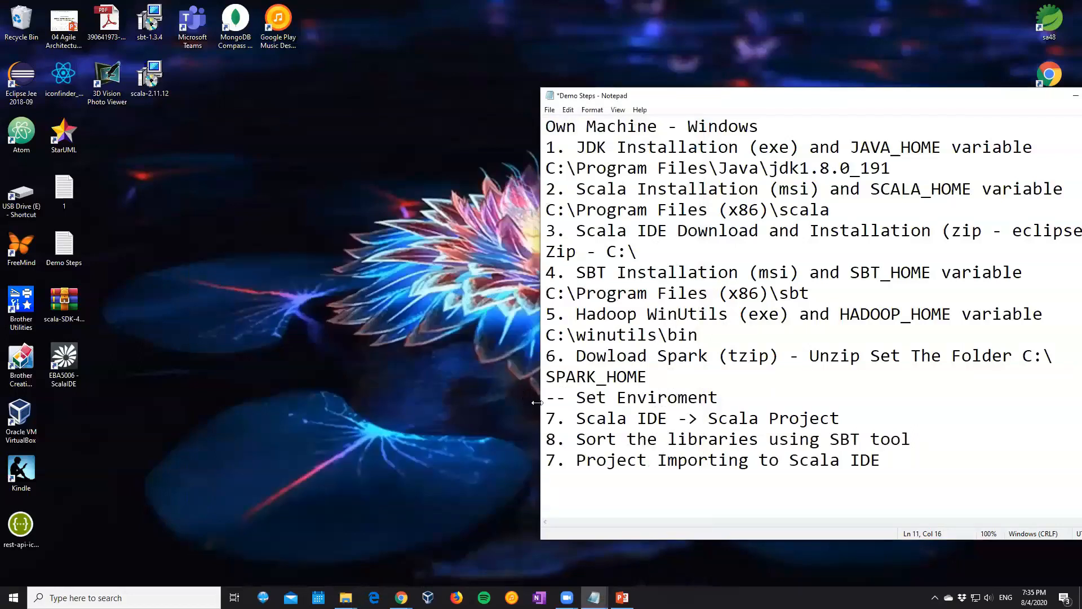
pyautogui.click(545, 419)
pyautogui.press('Return')
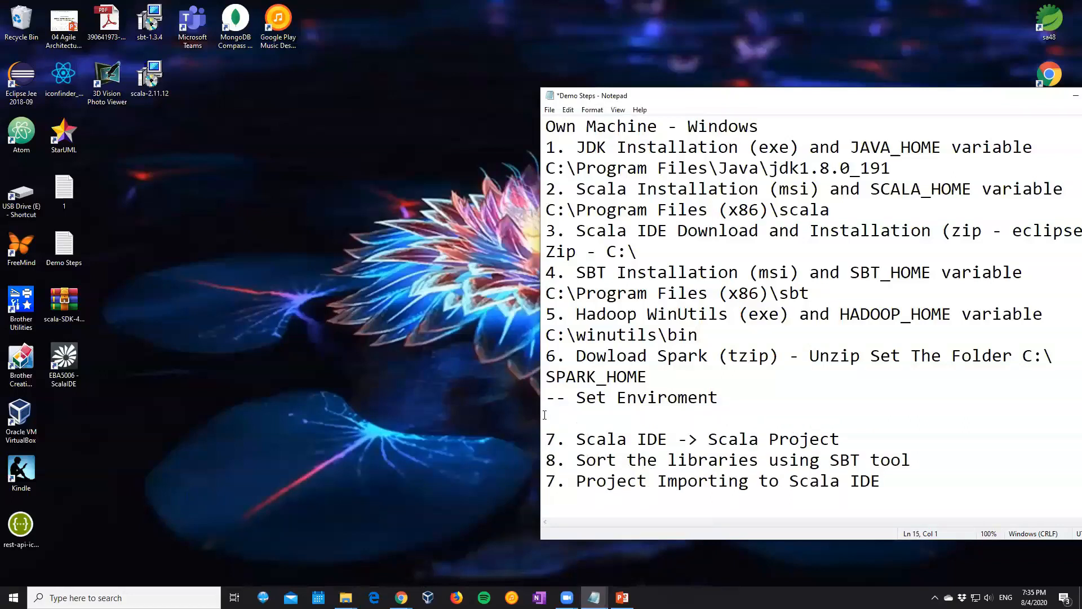
pyautogui.write('Create Our Project')
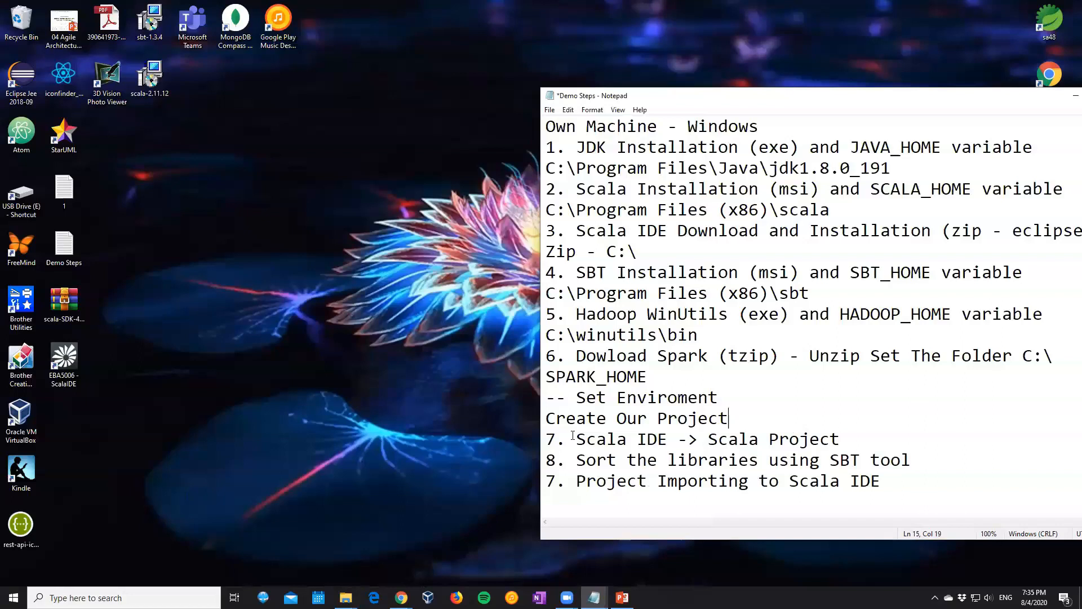
# Launch the EBA5006 - ScalaIDE desktop shortcut with C:\EBA5006\workspace as its workspace and maximize the IDE window
pyautogui.doubleClick(71, 372)
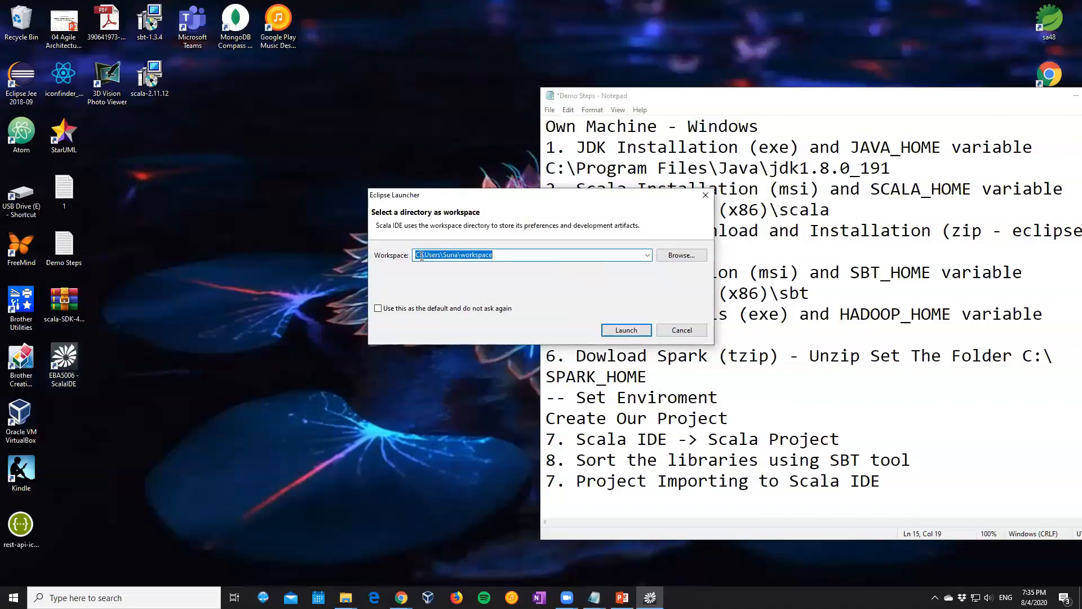
pyautogui.moveTo(424, 255); pyautogui.dragTo(459, 255)
pyautogui.write('EBA')
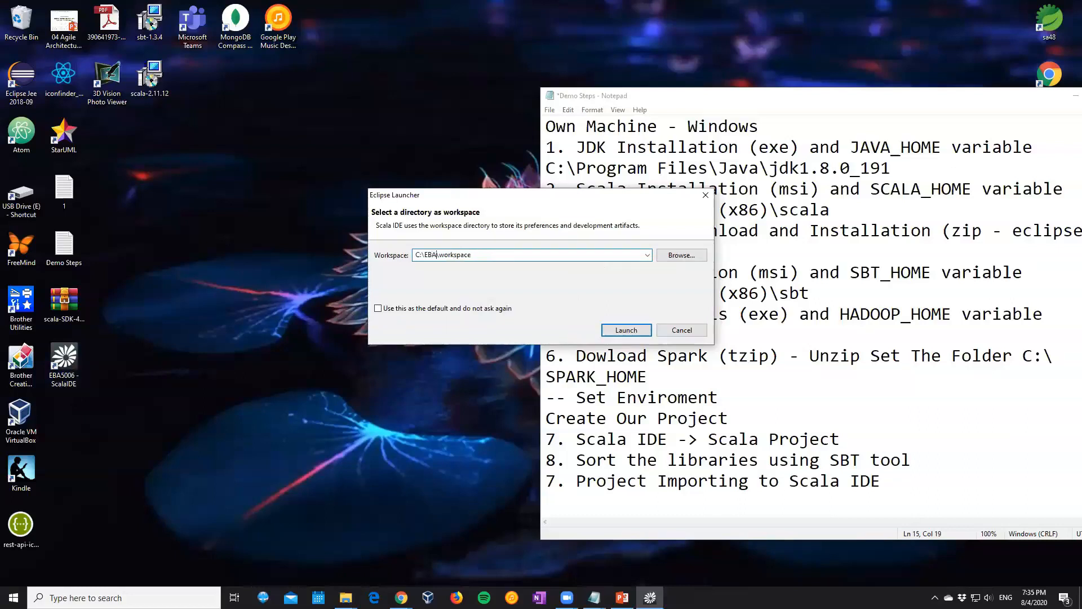
pyautogui.write('5006')
pyautogui.click(635, 331)
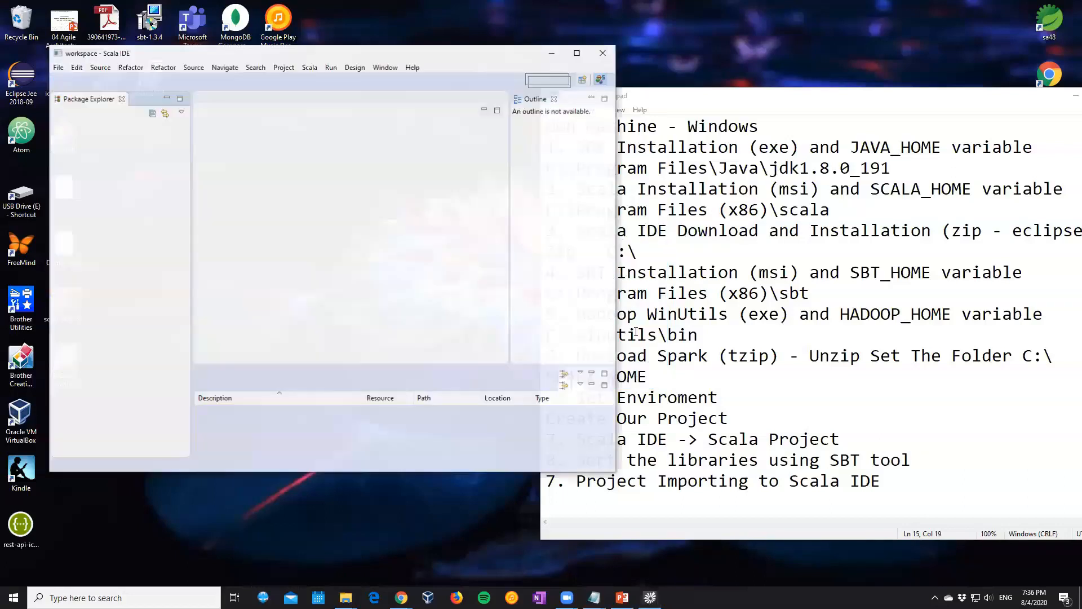
pyautogui.click(578, 52)
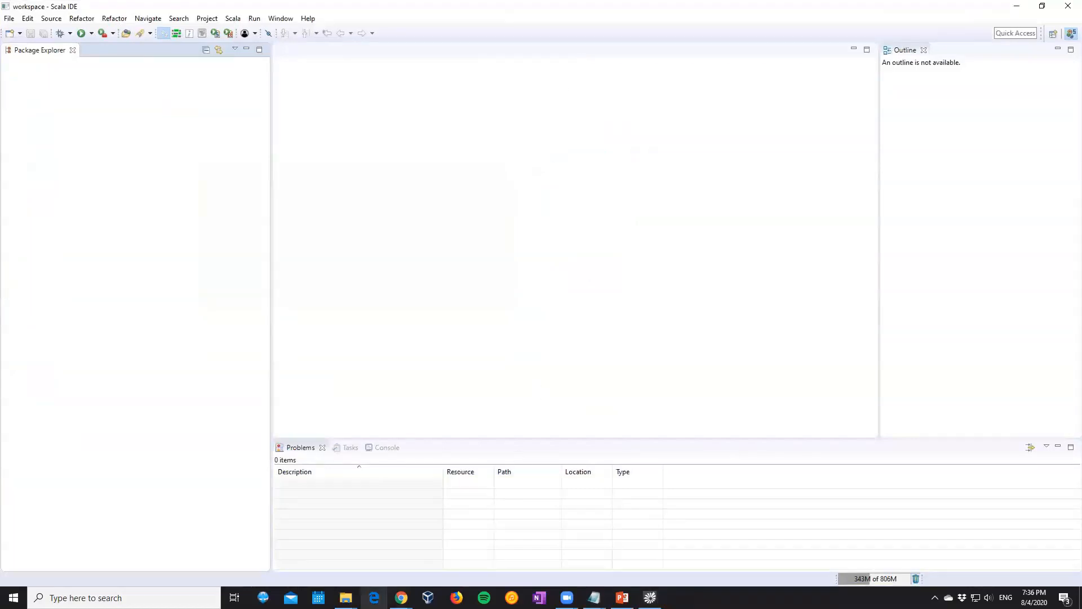
# Switch to the Demo Steps notes and add the line "Create Scala Project" below the "Scala IDE -> Scala Project" item
pyautogui.moveTo(594, 597)
pyautogui.click(648, 550)
pyautogui.click(852, 437)
pyautogui.press('Return')
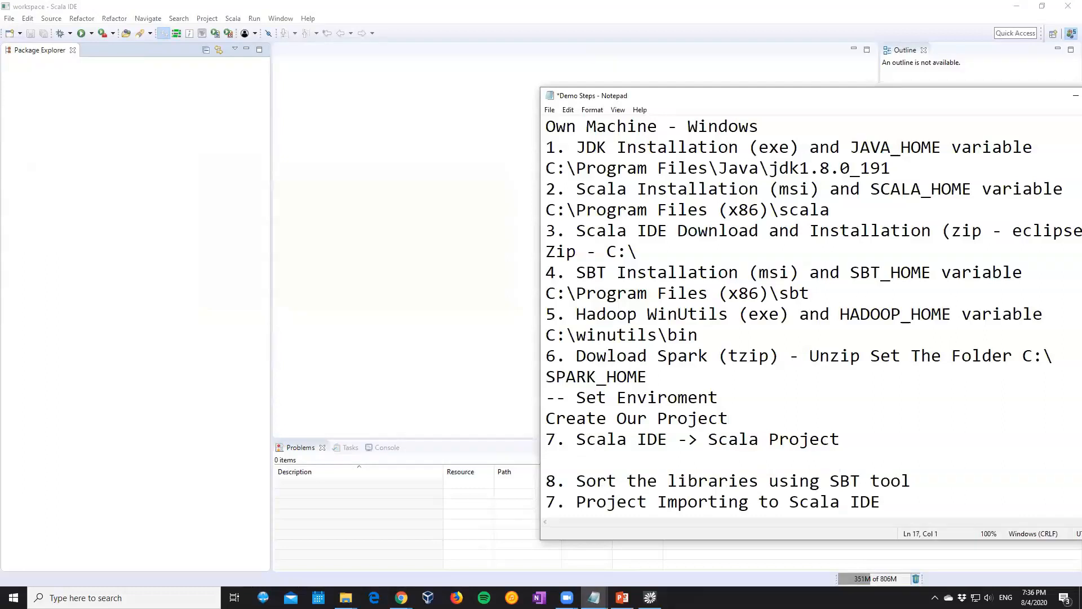
pyautogui.write('Create Scala P')
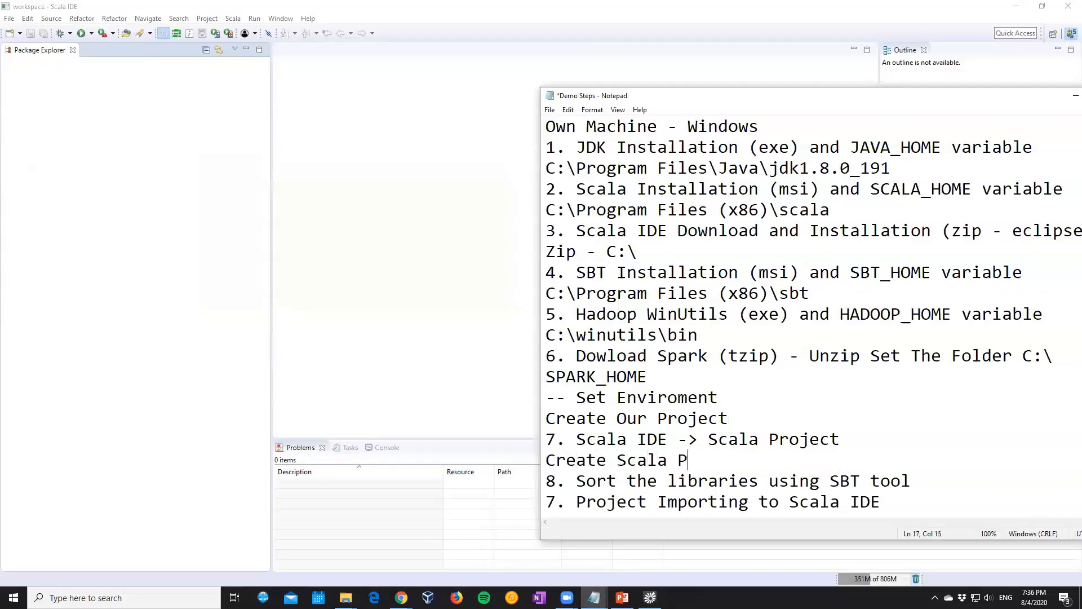
pyautogui.write('roject')
# Add the line "Use SBT Tool" below item 8 and move the Notepad window higher on the screen
pyautogui.press('Down')
pyautogui.press('End')
pyautogui.press('Return')
pyautogui.write('Use ')
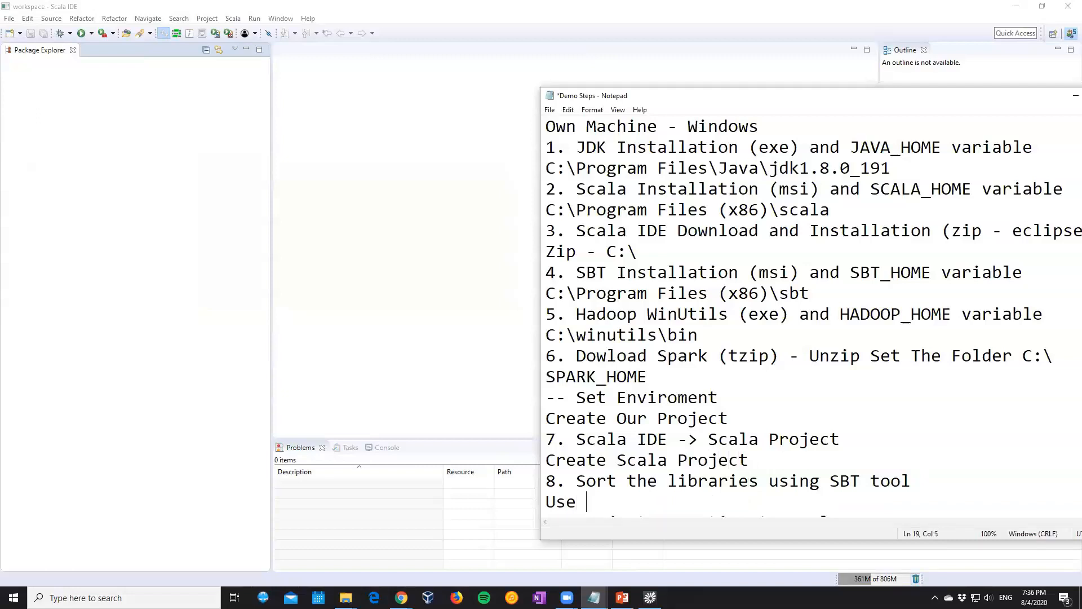
pyautogui.write('SBT Tool')
pyautogui.moveTo(692, 89); pyautogui.dragTo(689, 47)
pyautogui.scroll(-1, 657, 466)
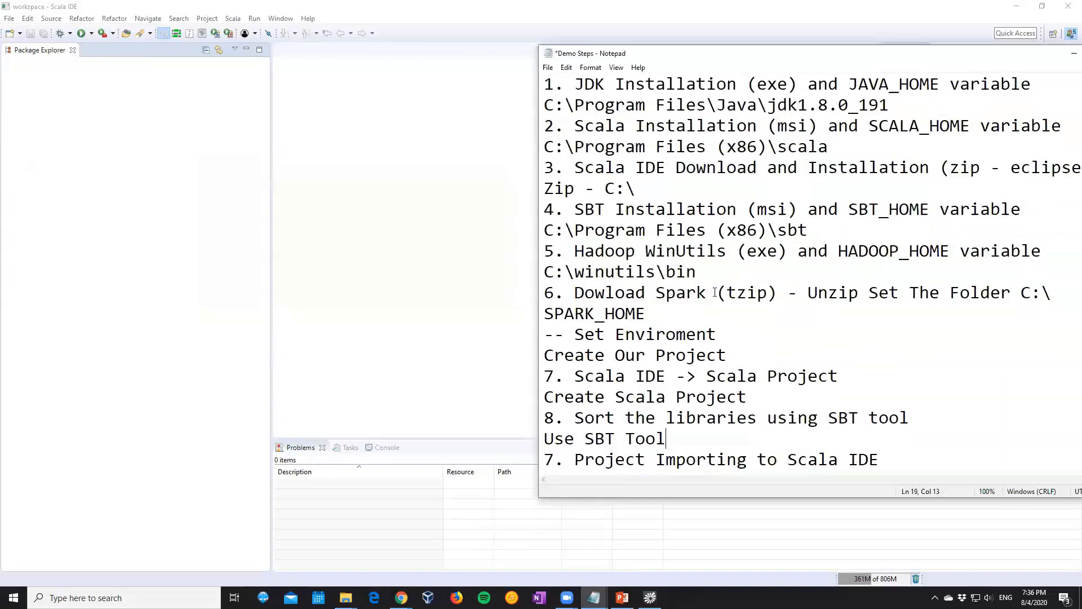
# Add the line "Coding" below the "Project Importing to Scala IDE" item
pyautogui.click(910, 462)
pyautogui.press('Return')
pyautogui.write('Coding')
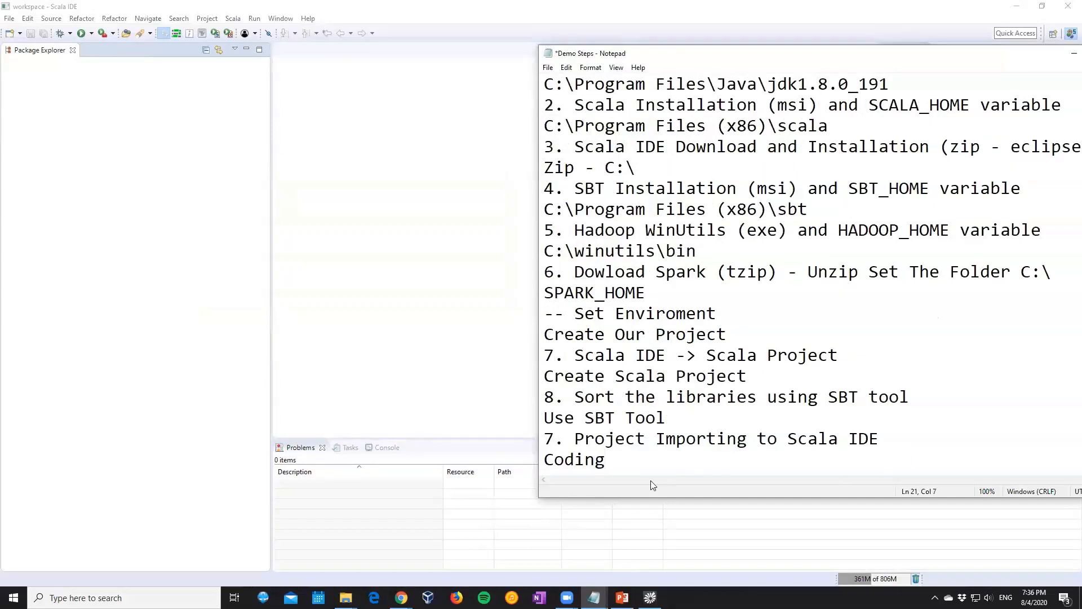
# Switch to Scala IDE, create a Scala project named SparkDemo using the default JRE, and expand it in the Package Explorer
pyautogui.click(131, 290)
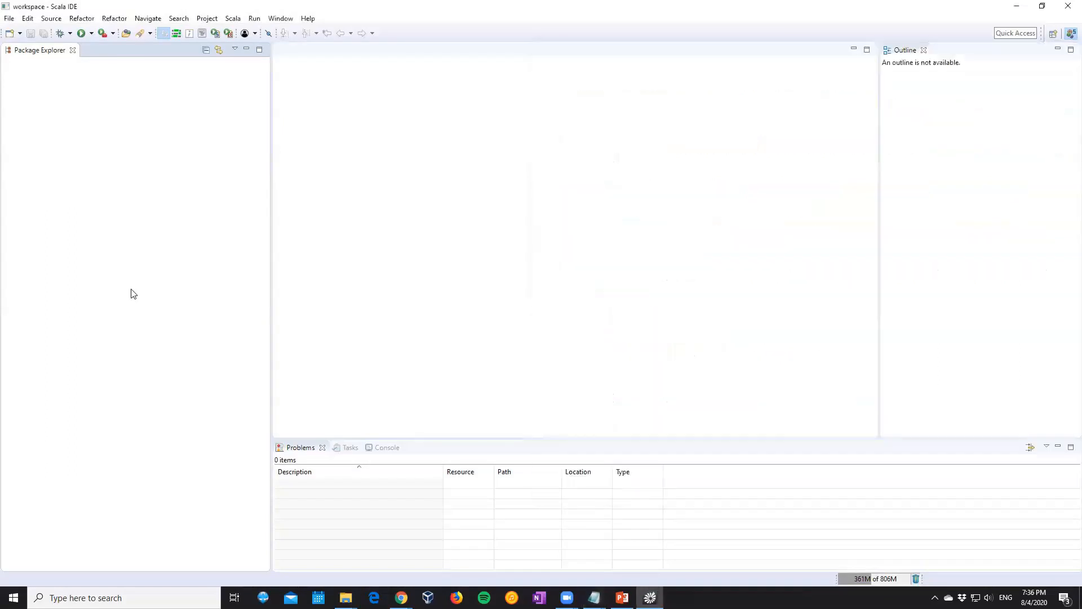
pyautogui.rightClick(65, 80)
pyautogui.moveTo(84, 83)
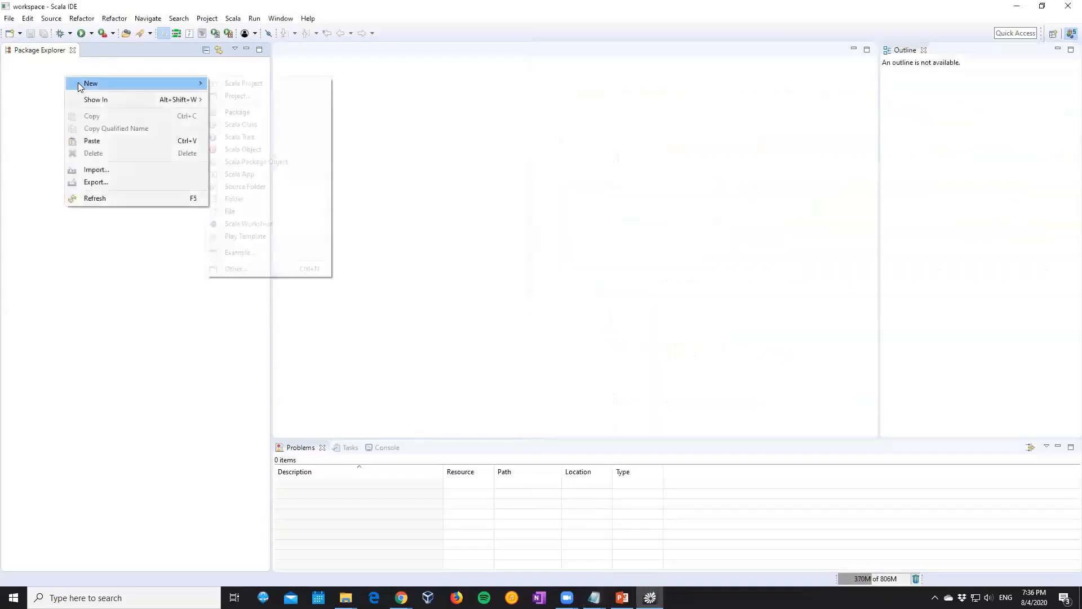
pyautogui.click(269, 89)
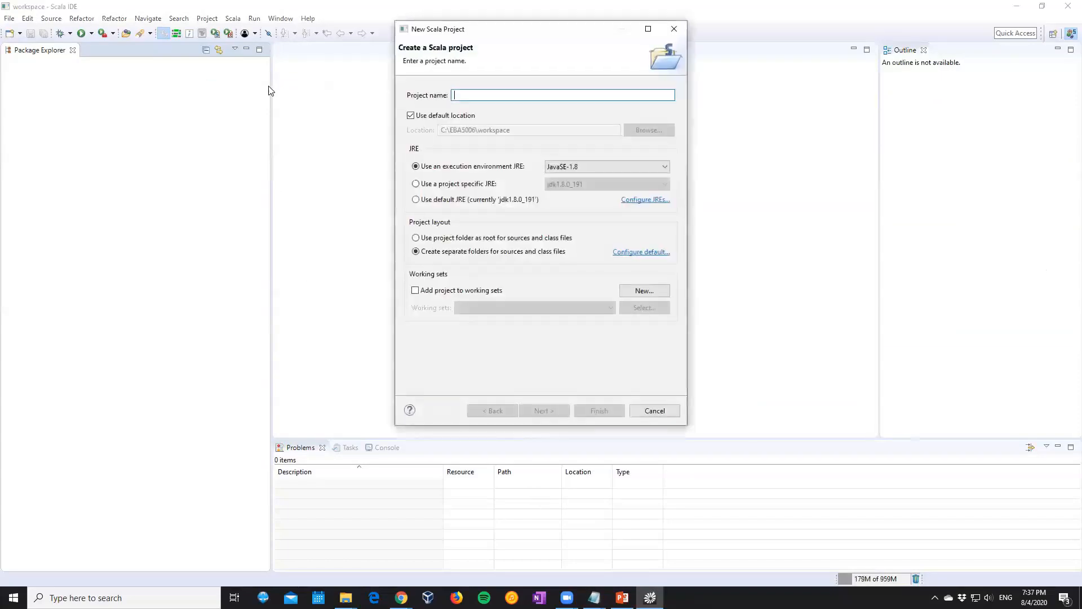
pyautogui.write('Spa')
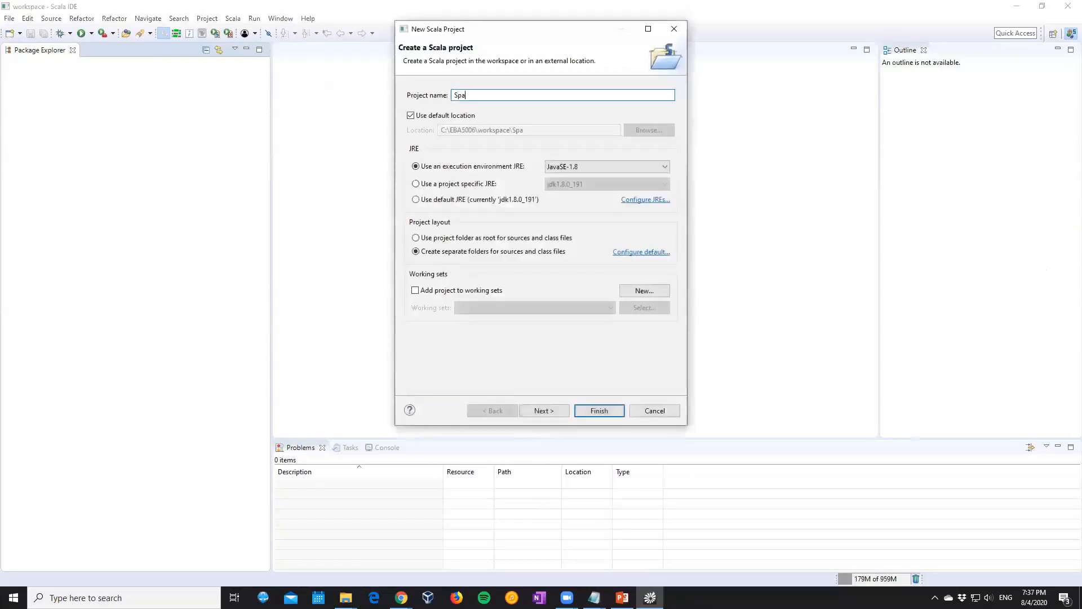
pyautogui.write('rkDemo')
pyautogui.click(469, 202)
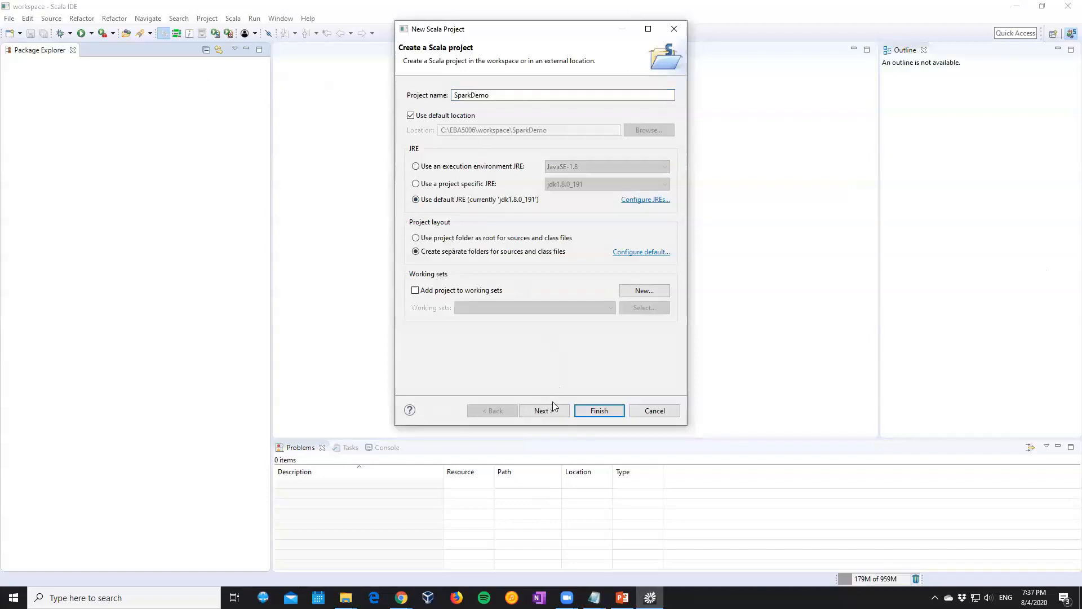
pyautogui.click(597, 412)
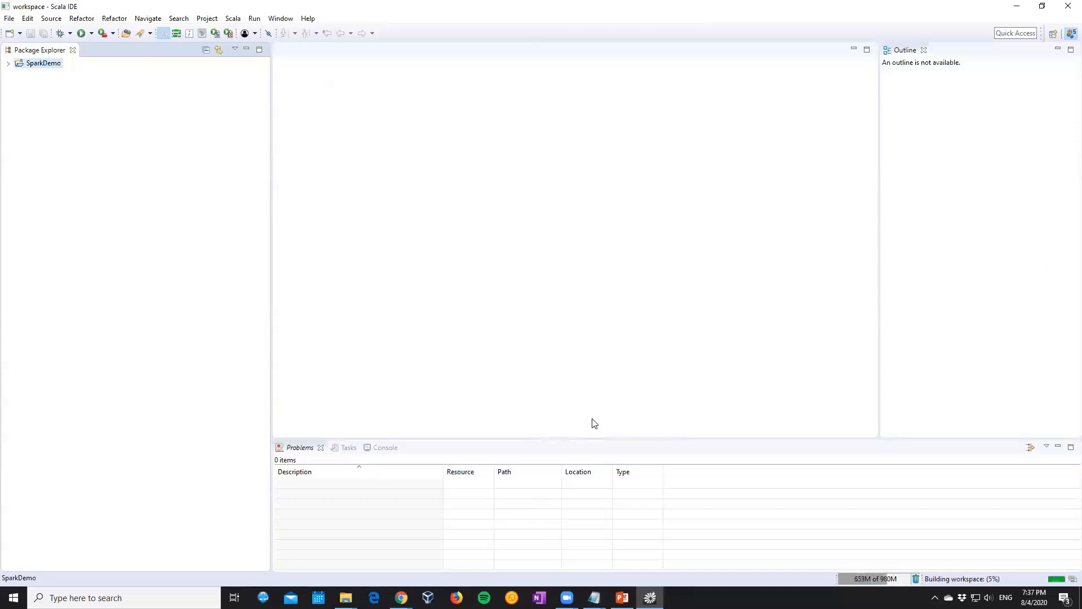
pyautogui.click(8, 64)
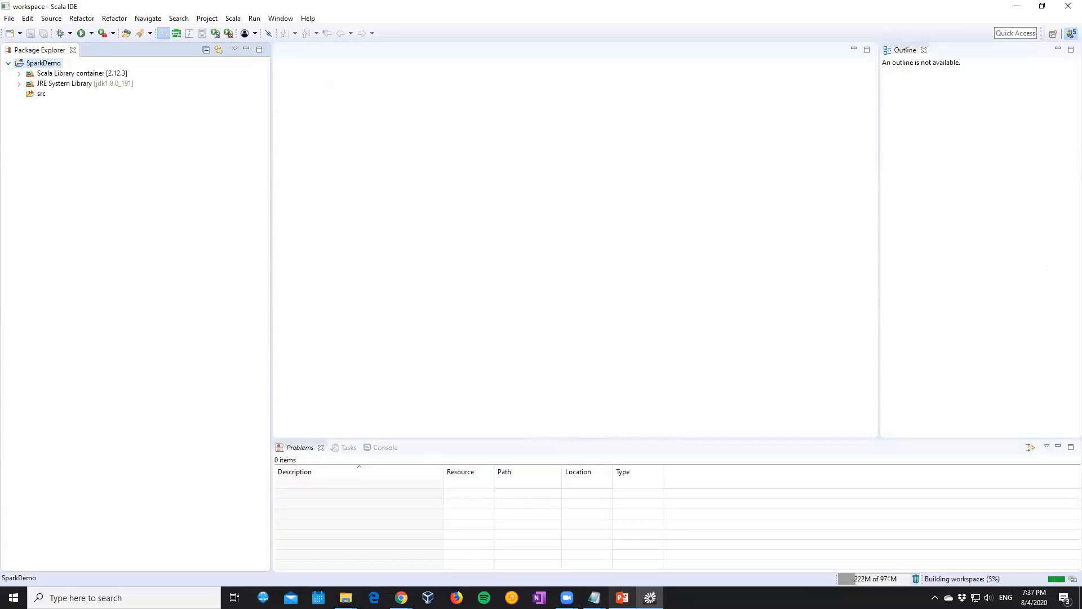
# Set the SparkDemo project's Scala installation to the fixed 2.11.11 (bundled) version and exit Scala IDE
pyautogui.click(647, 530)
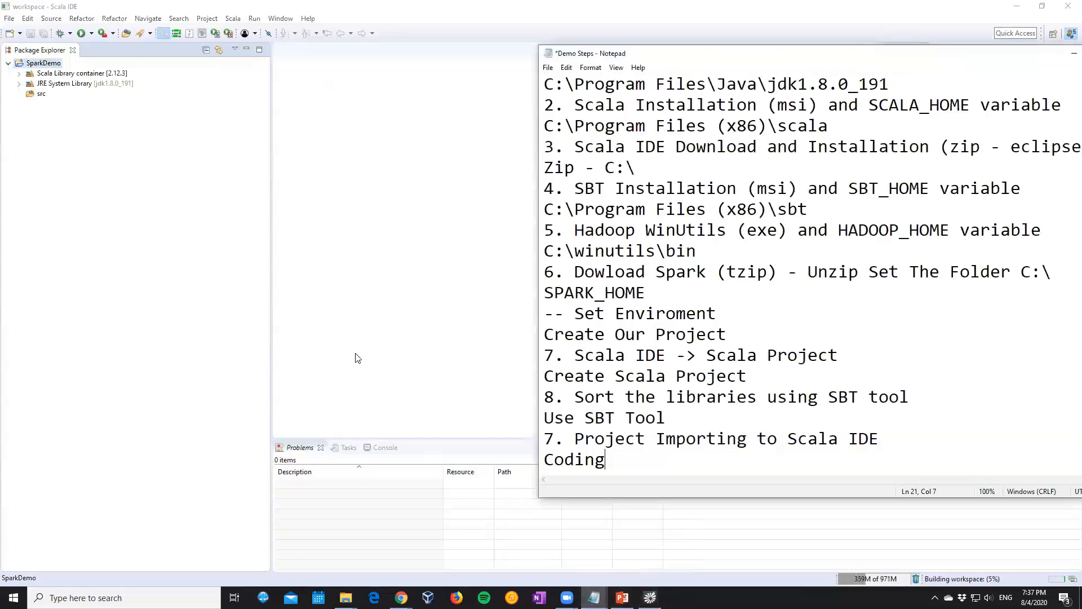
pyautogui.click(45, 168)
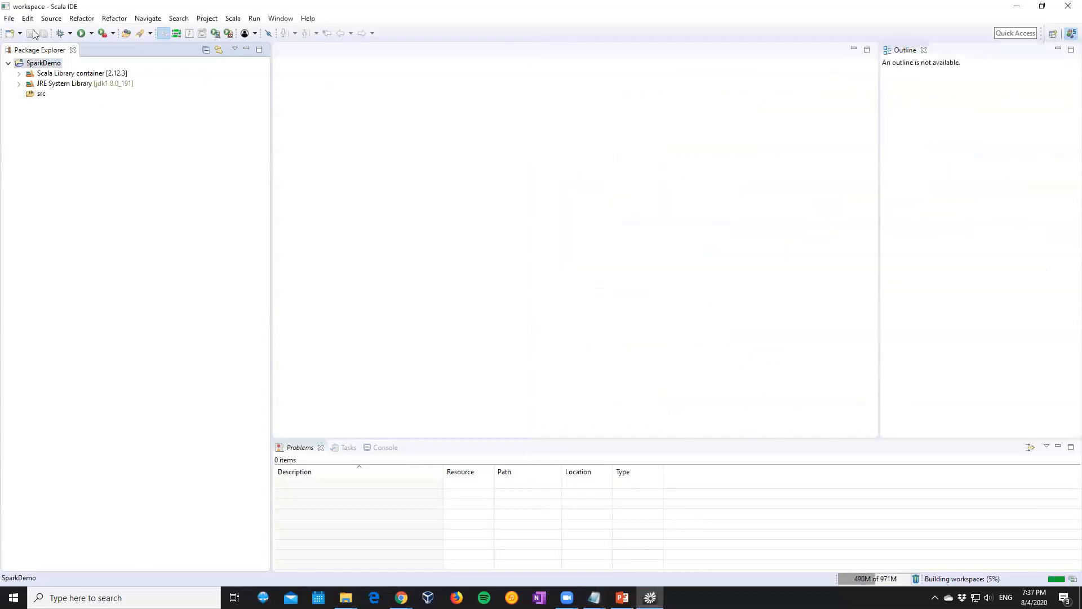
pyautogui.rightClick(52, 64)
pyautogui.moveTo(159, 382)
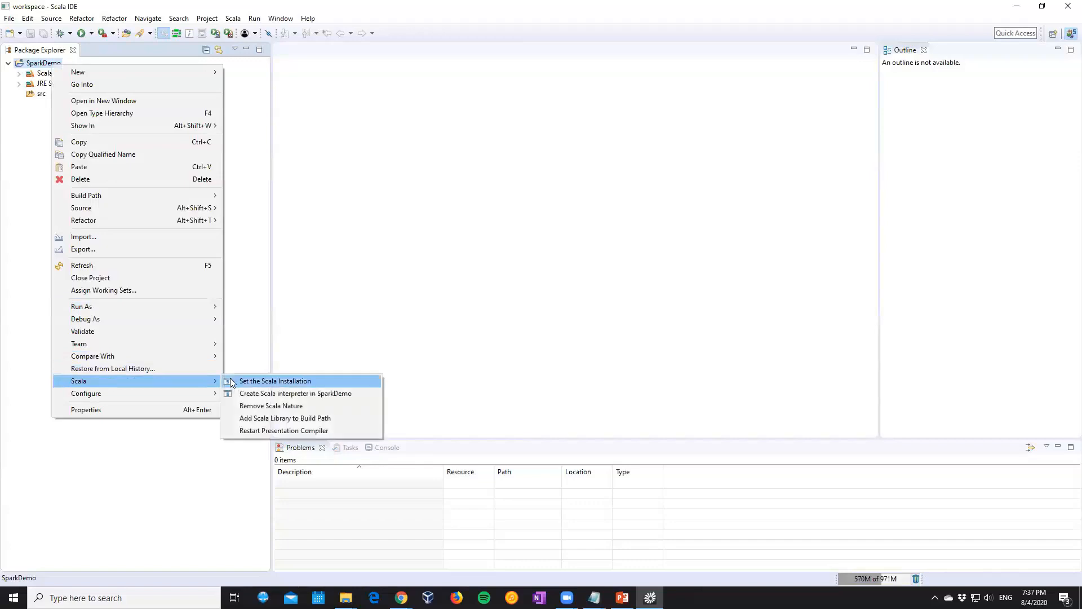
pyautogui.click(231, 381)
pyautogui.click(519, 201)
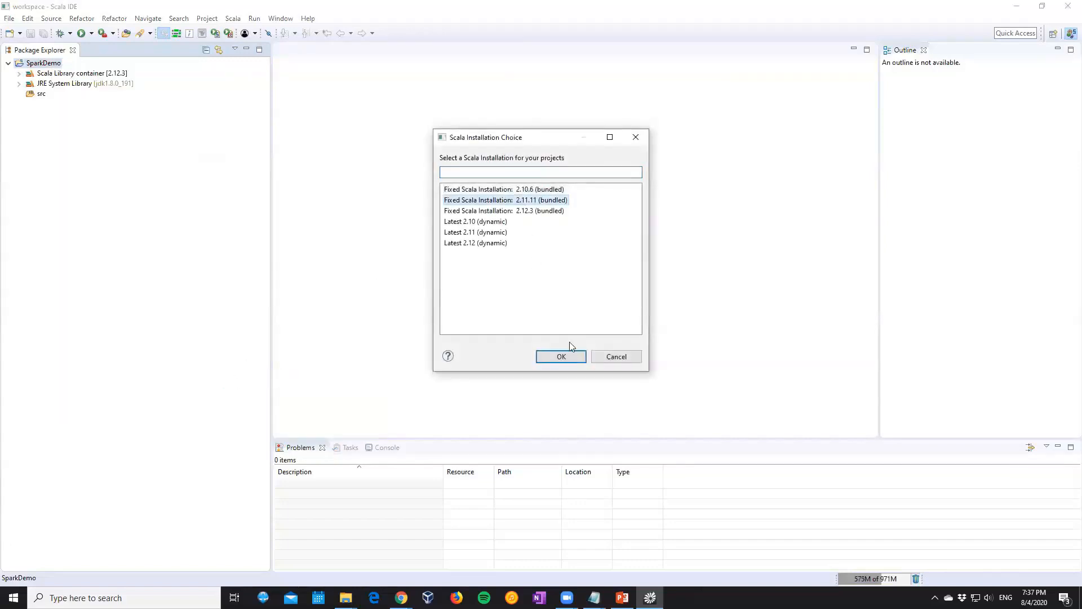
pyautogui.click(567, 361)
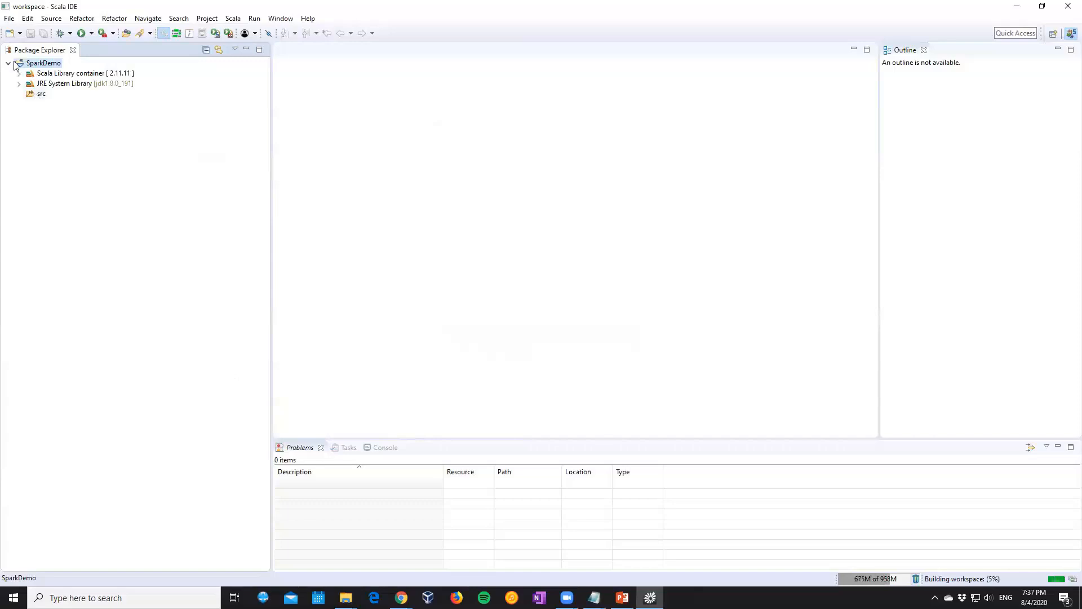
pyautogui.click(1067, 9)
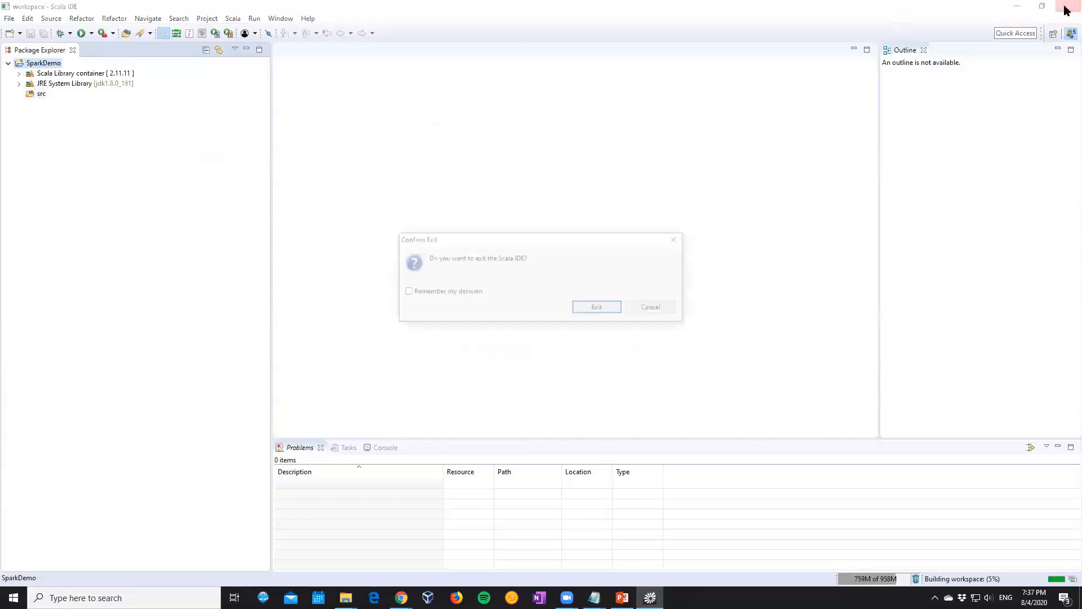
pyautogui.click(609, 309)
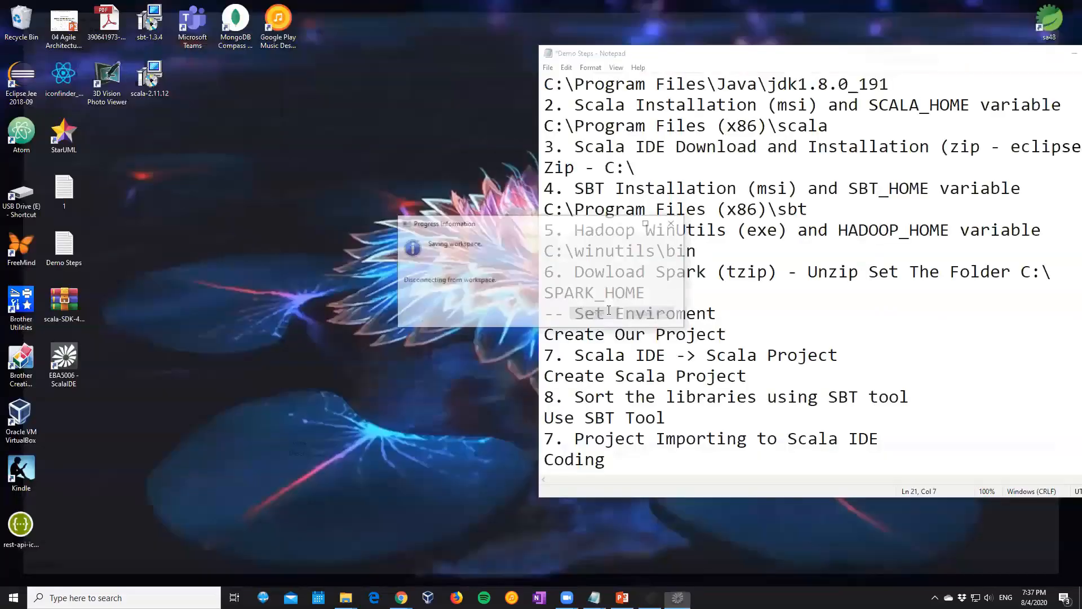
# Add the line "- workspace and two sbt" below "Use SBT Tool" in the Demo Steps notes
pyautogui.click(699, 421)
pyautogui.press('Return')
pyautogui.write('- workspace and two sbt')
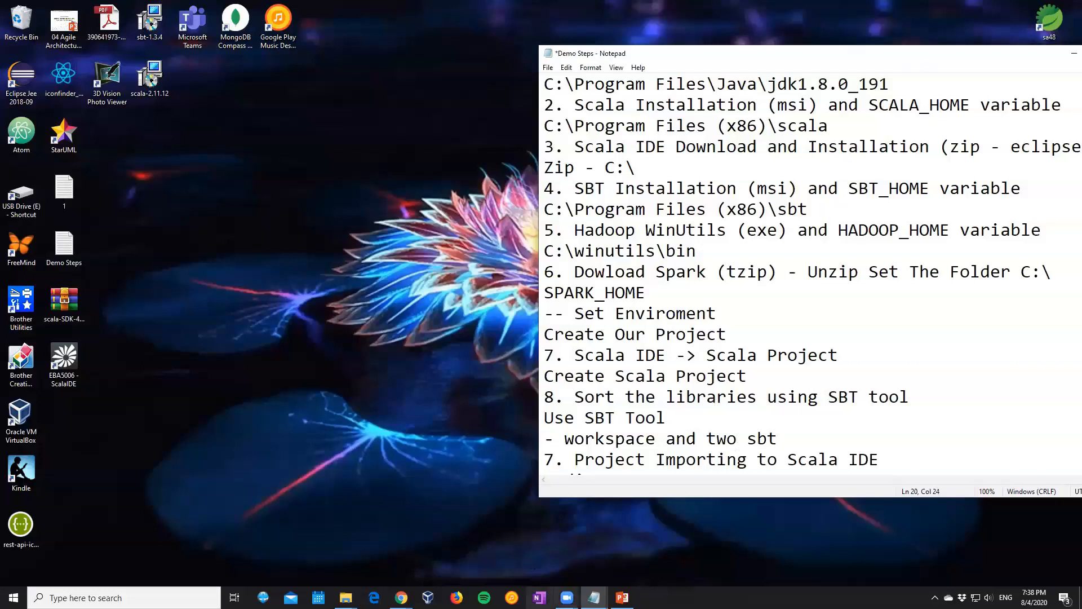
# Switch to File Explorer and open the project folder C:\EBA5006\workspace\SparkDemo
pyautogui.click(346, 597)
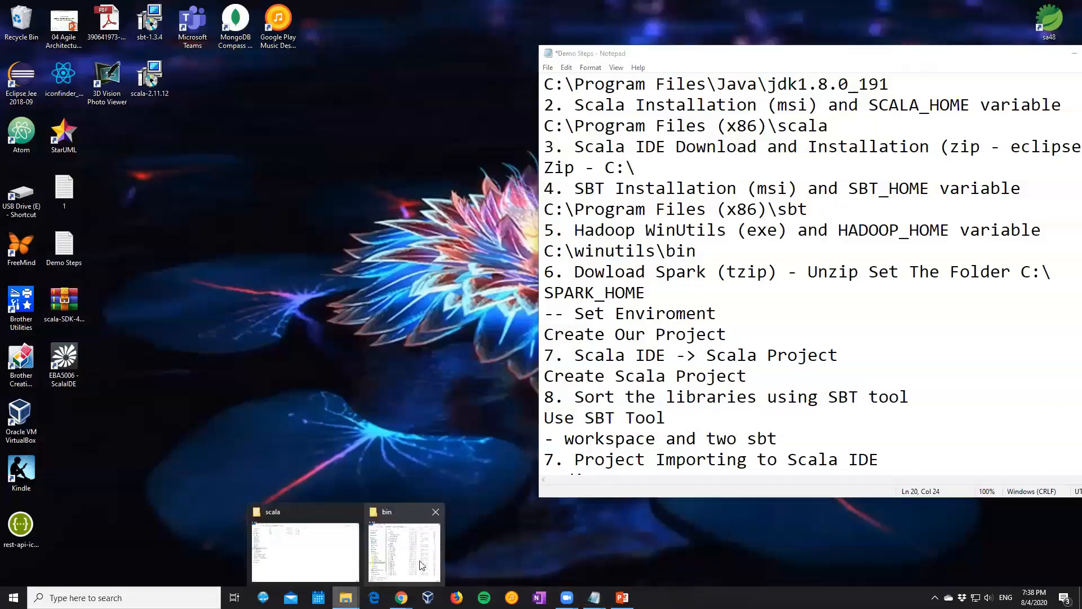
pyautogui.click(420, 565)
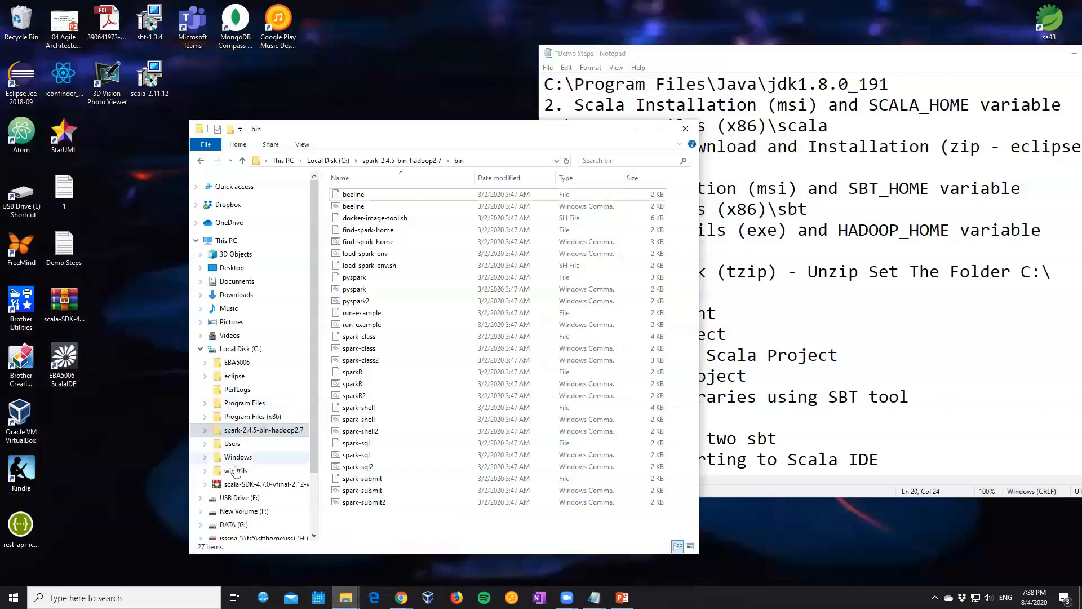
pyautogui.click(237, 350)
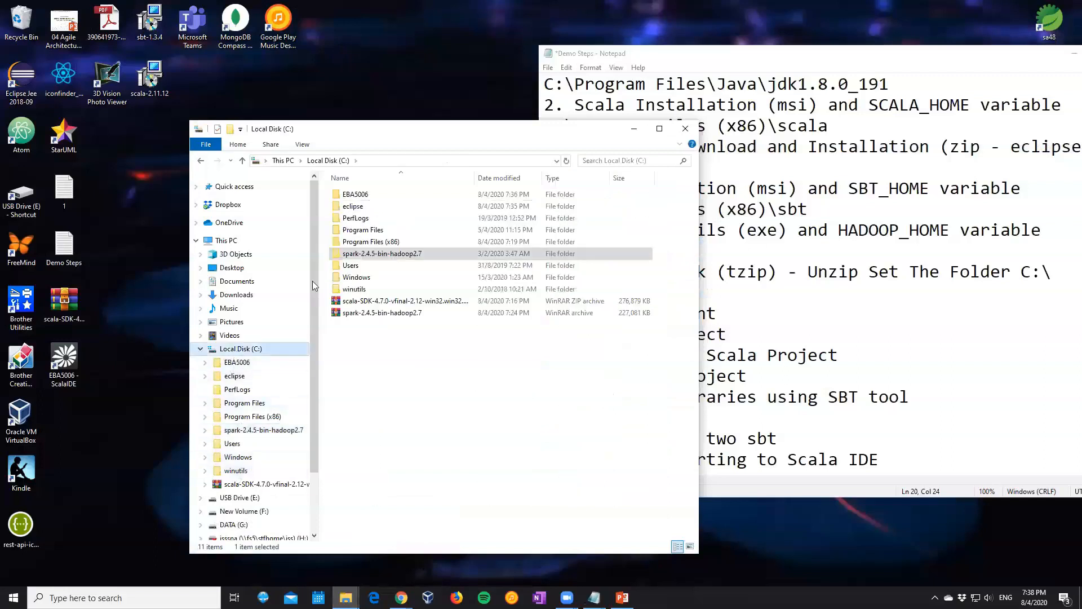
pyautogui.doubleClick(356, 196)
pyautogui.doubleClick(356, 197)
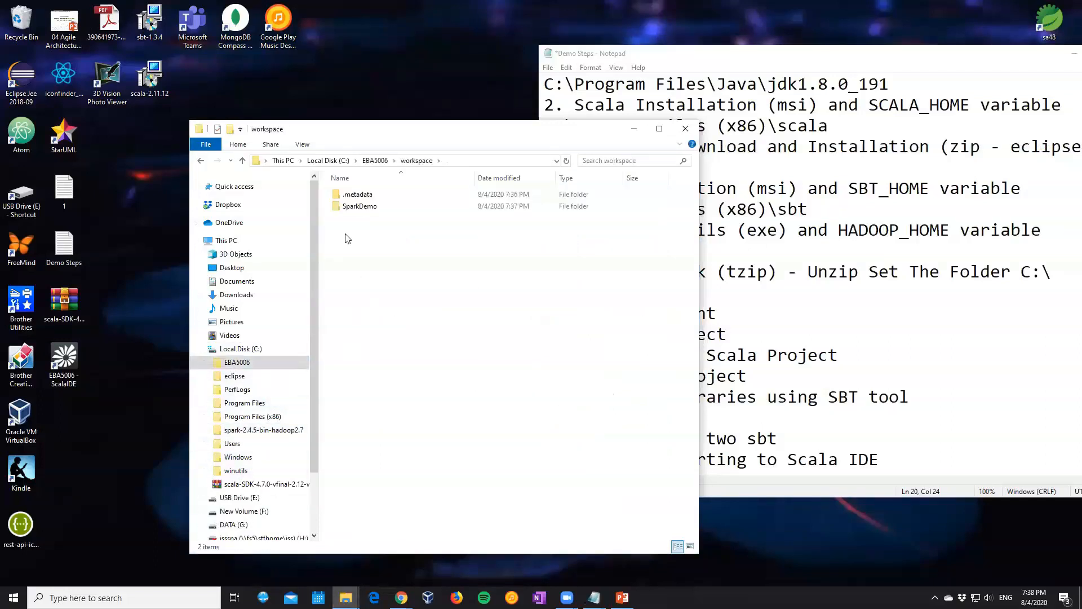
pyautogui.click(350, 210)
pyautogui.doubleClick(350, 209)
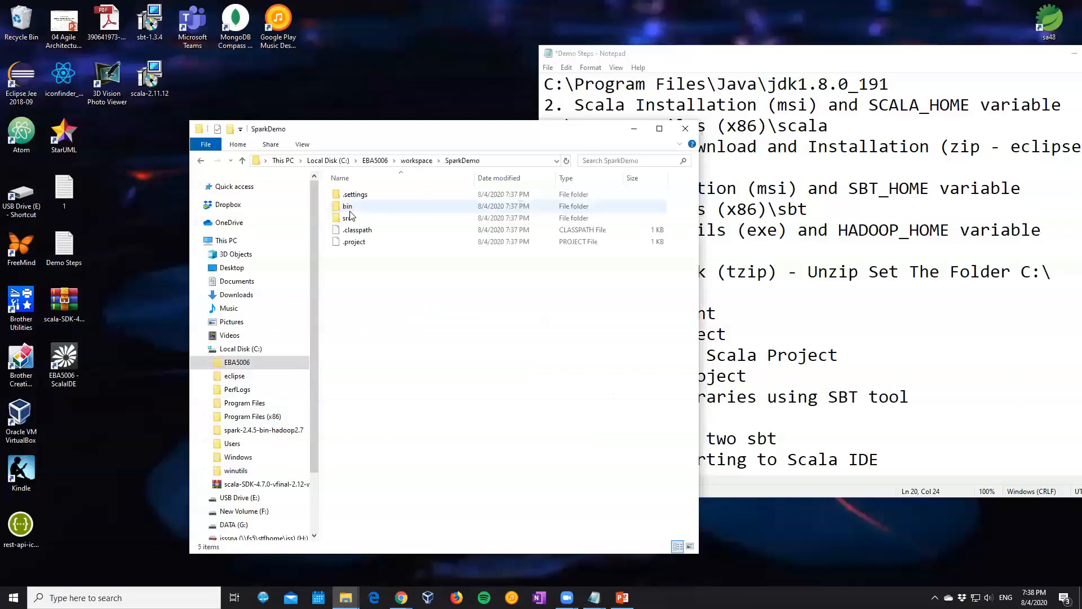
# Create a folder named project inside SparkDemo and open it
pyautogui.rightClick(354, 322)
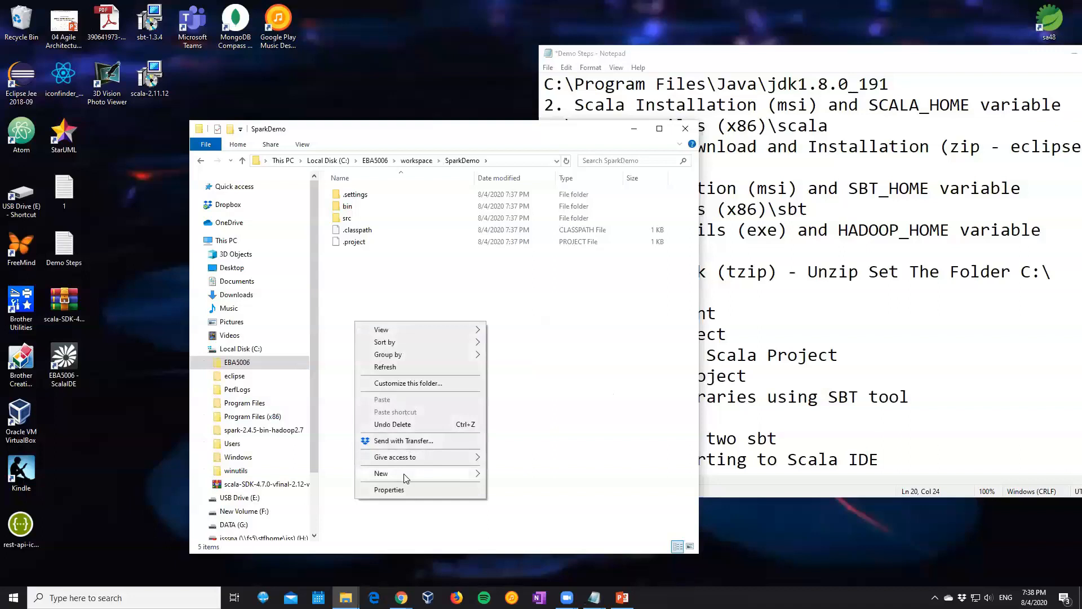
pyautogui.moveTo(404, 478)
pyautogui.click(523, 333)
pyautogui.write('pro')
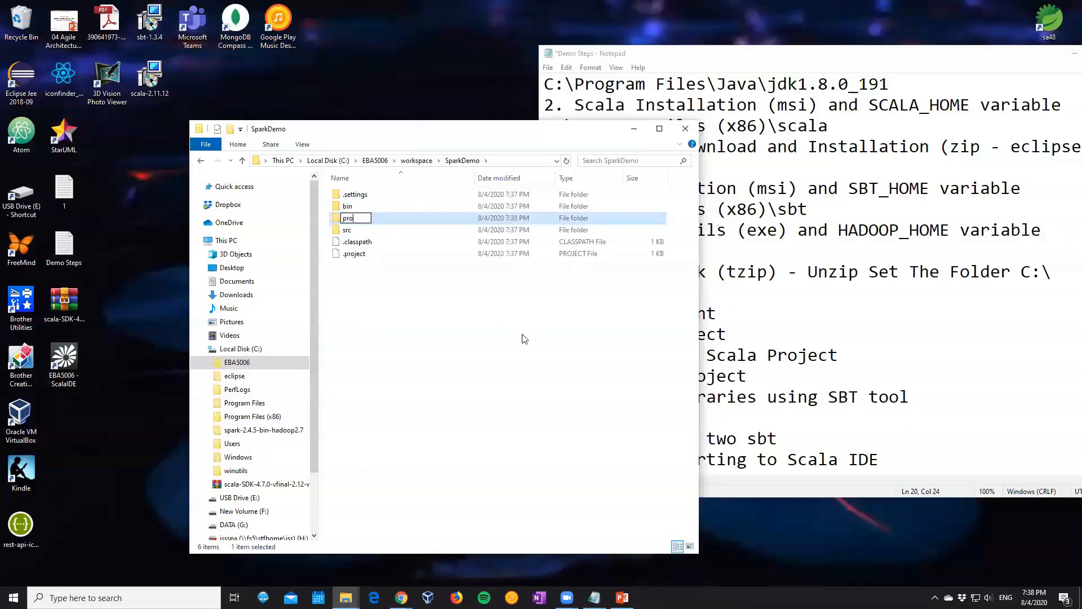
pyautogui.write('ject')
pyautogui.press('Return')
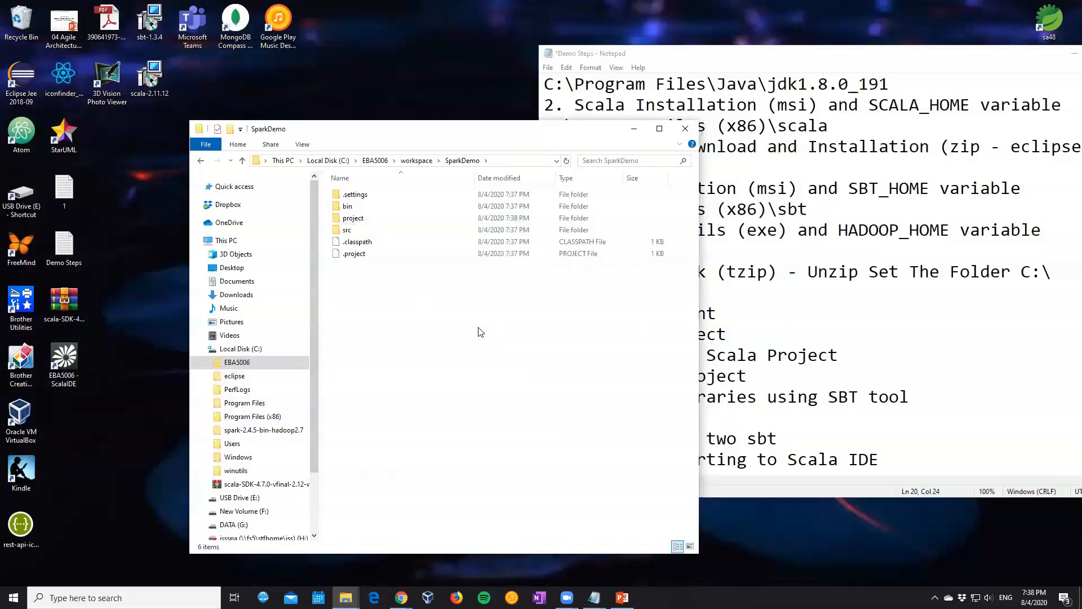
pyautogui.press('Return')
pyautogui.rightClick(371, 270)
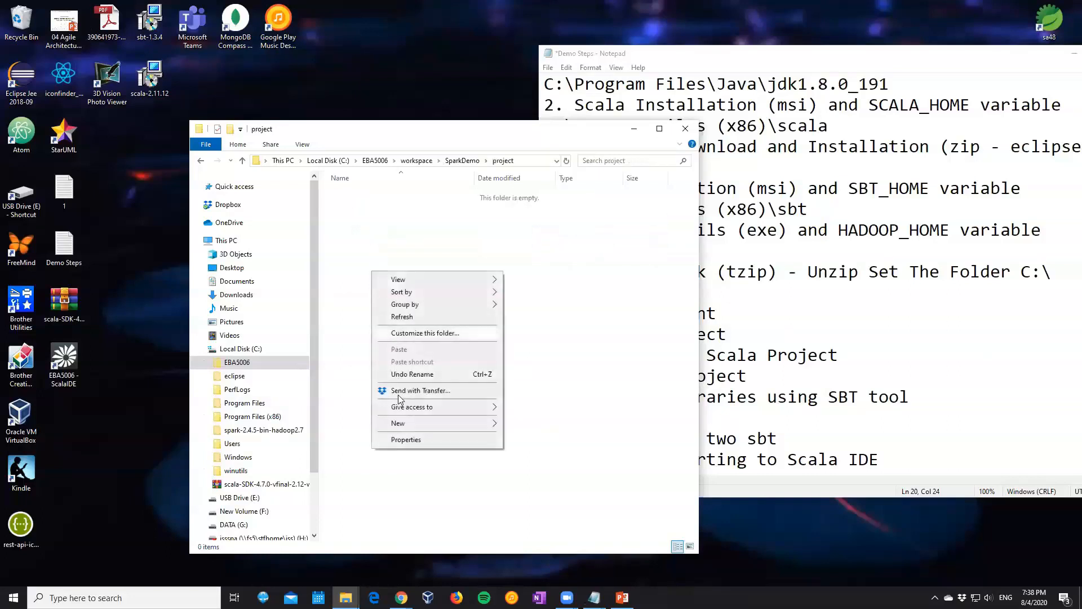
pyautogui.moveTo(398, 422)
pyautogui.click(339, 248)
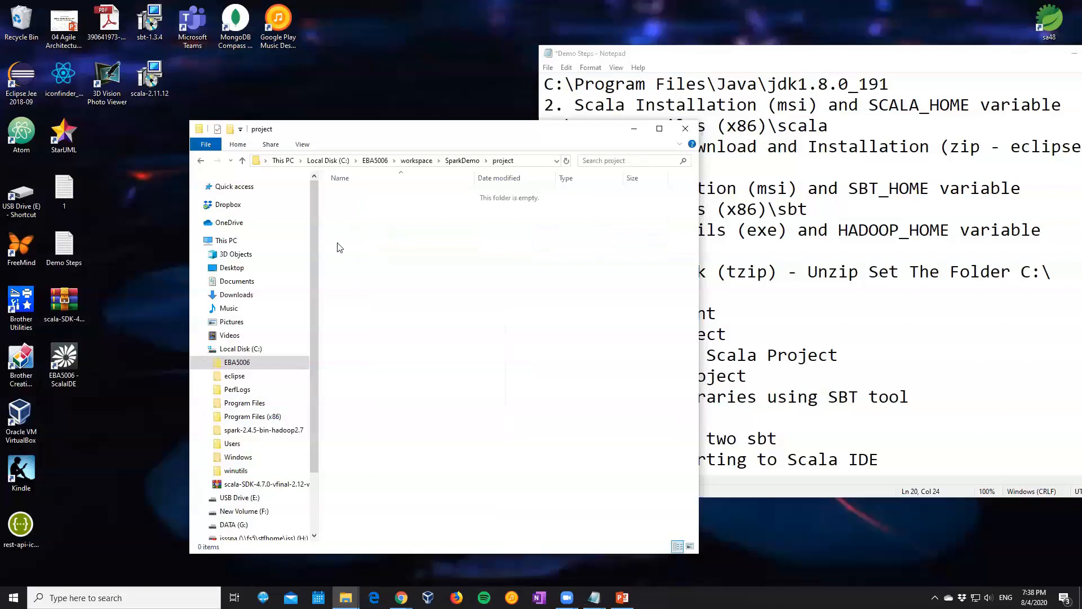
pyautogui.rightClick(347, 200)
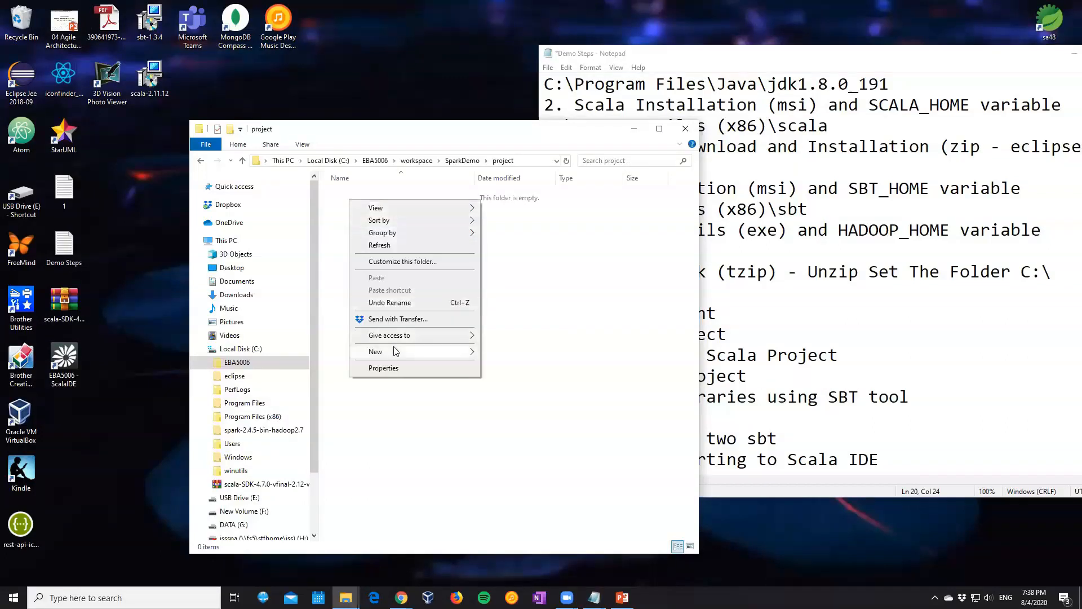
pyautogui.moveTo(395, 352)
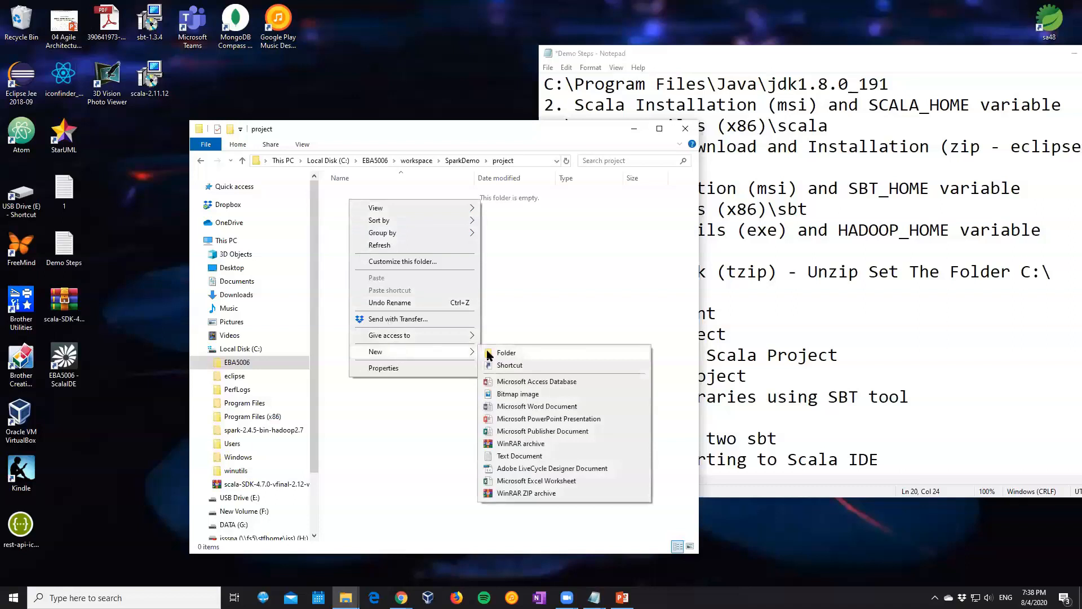
pyautogui.click(575, 257)
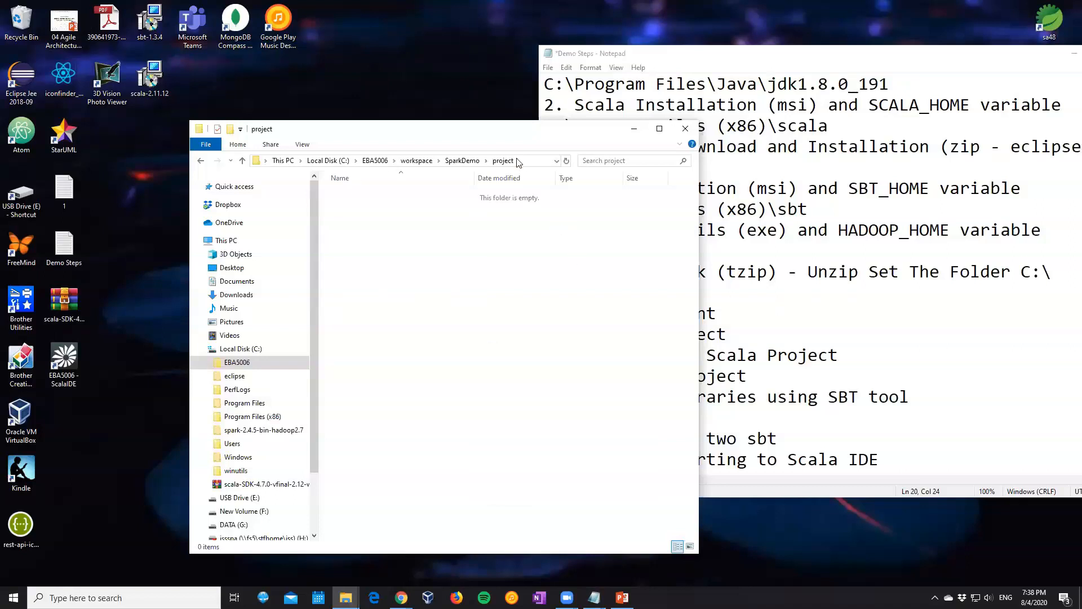
# Open a Command Prompt in the SparkDemo\project folder by running cmd.exe and move its window toward the middle of the screen
pyautogui.click(525, 159)
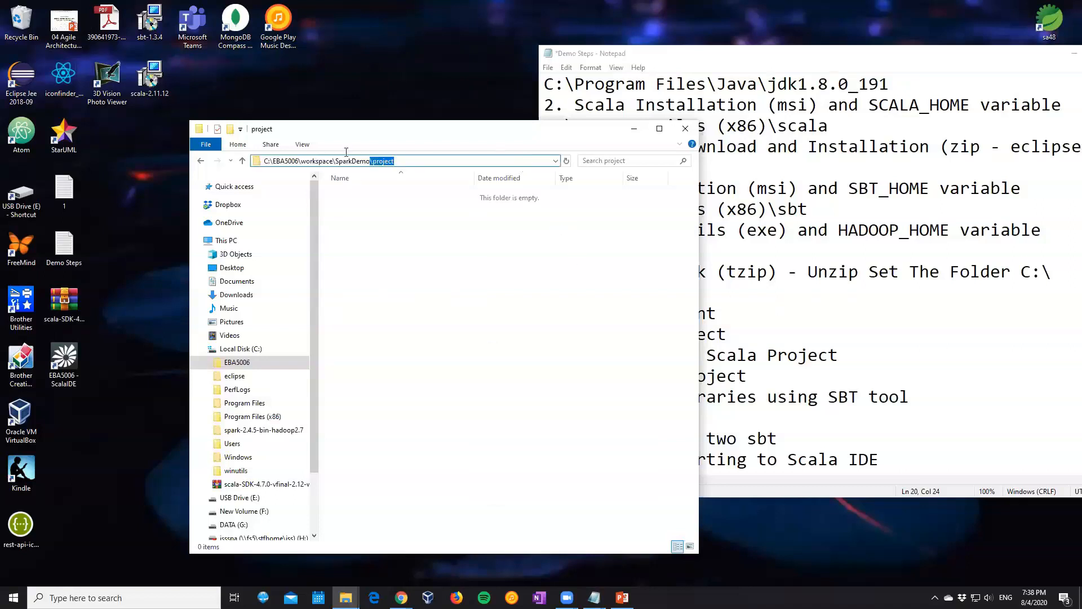
pyautogui.write('cmd.exe')
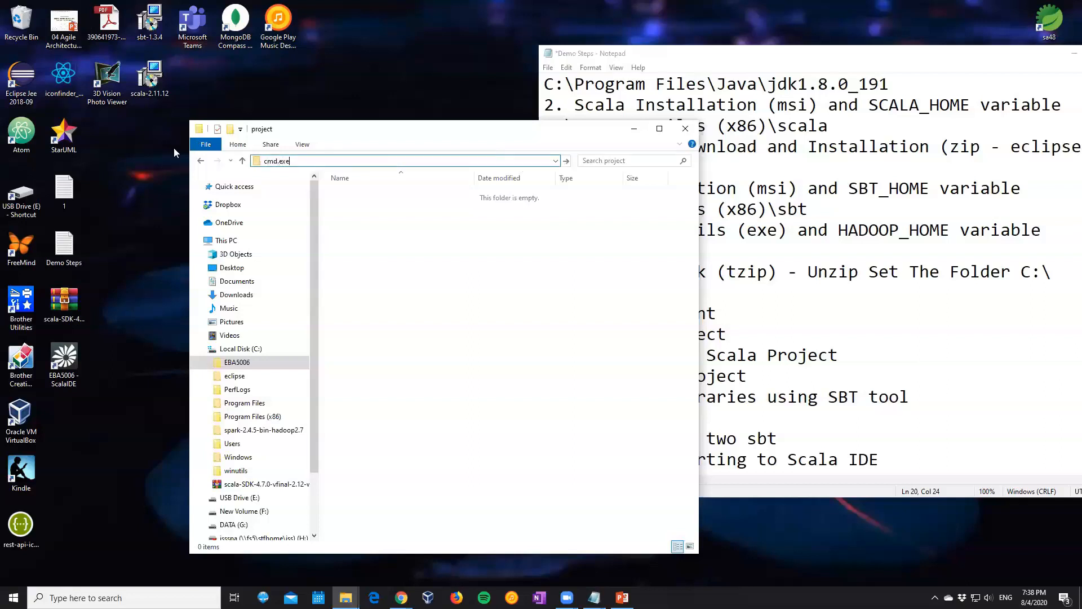
pyautogui.press('Return')
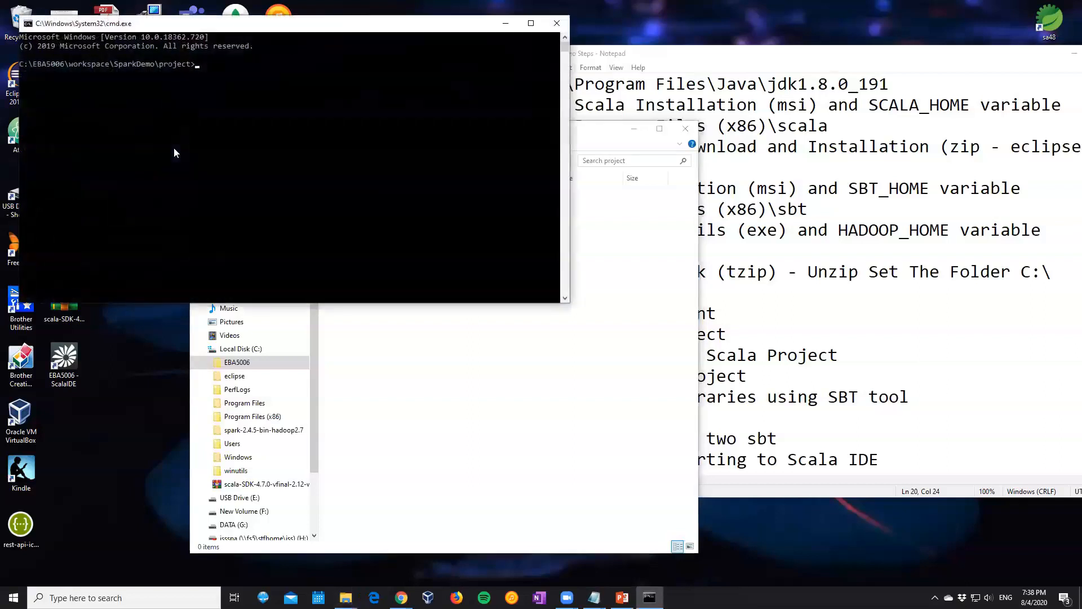
pyautogui.moveTo(211, 30); pyautogui.dragTo(551, 199)
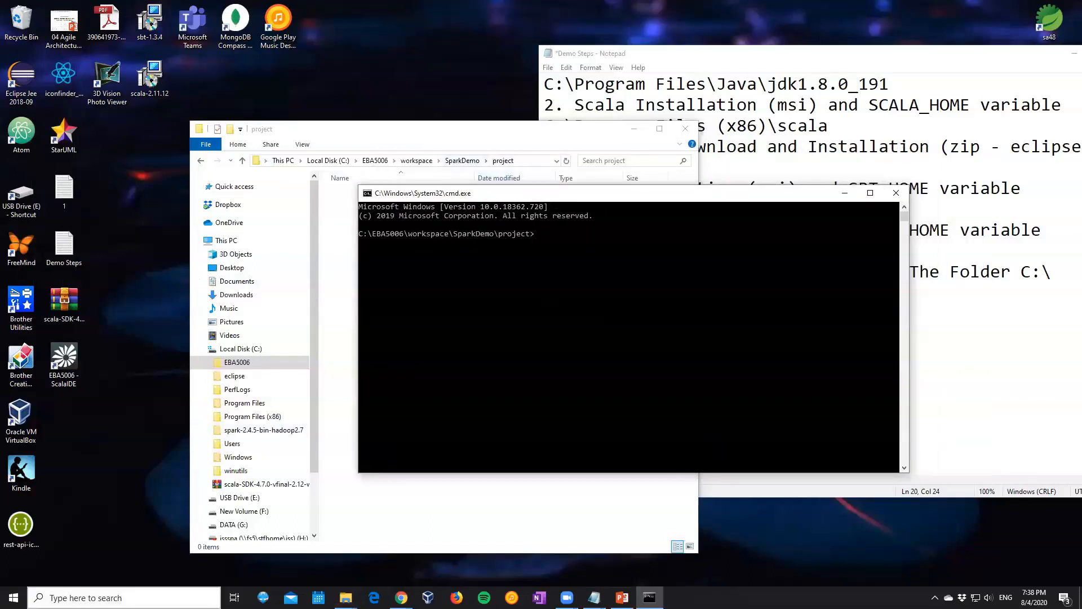
# Create a shortcut to cmd.exe named cmd in the SparkDemo\project folder
pyautogui.click(330, 231)
pyautogui.rightClick(331, 230)
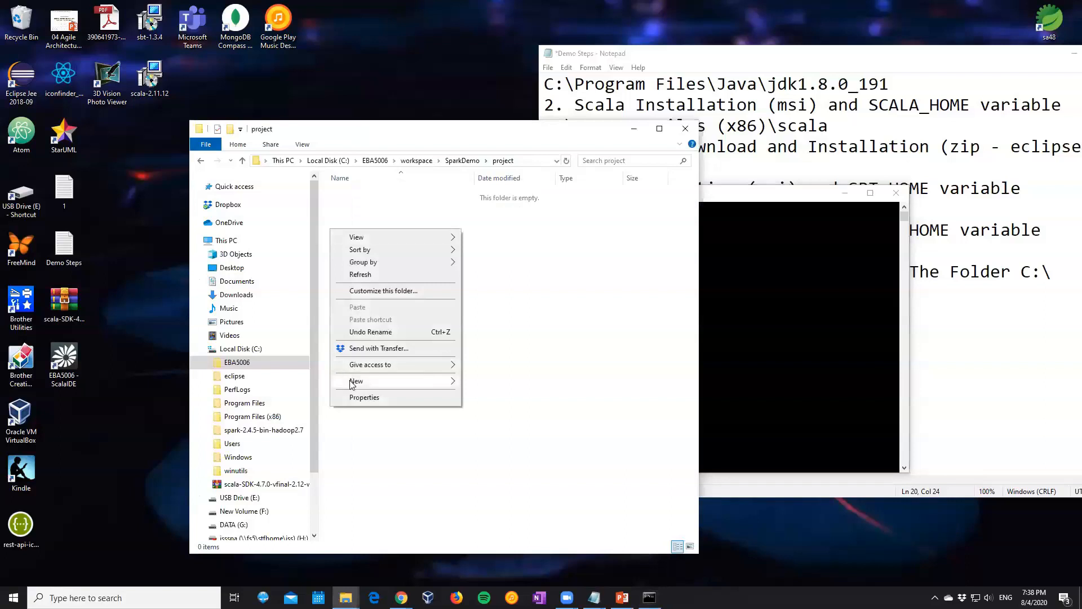
pyautogui.moveTo(352, 384)
pyautogui.click(488, 395)
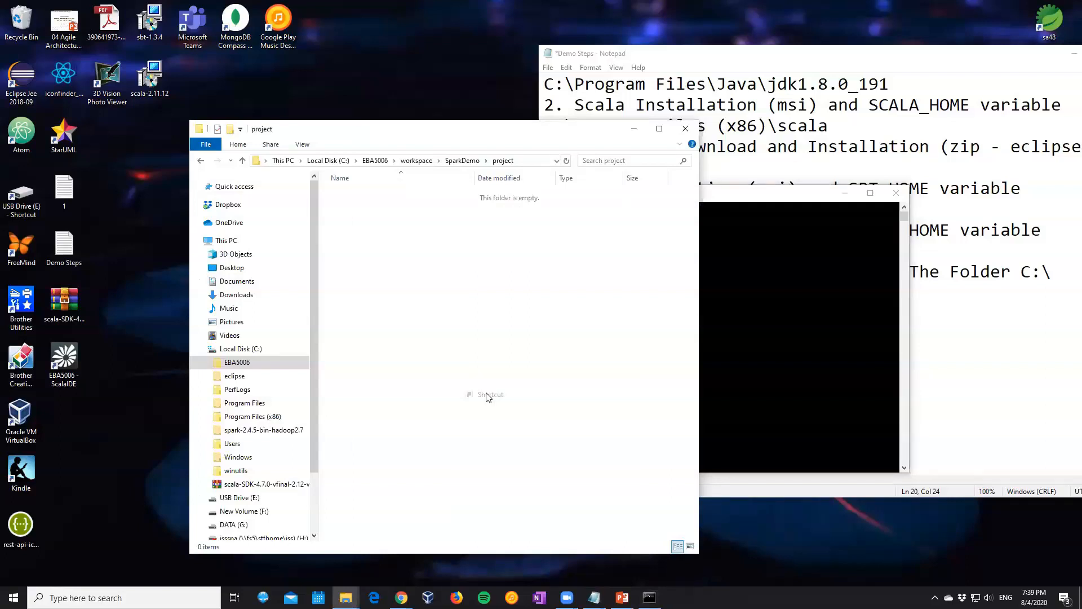
pyautogui.write('cmd')
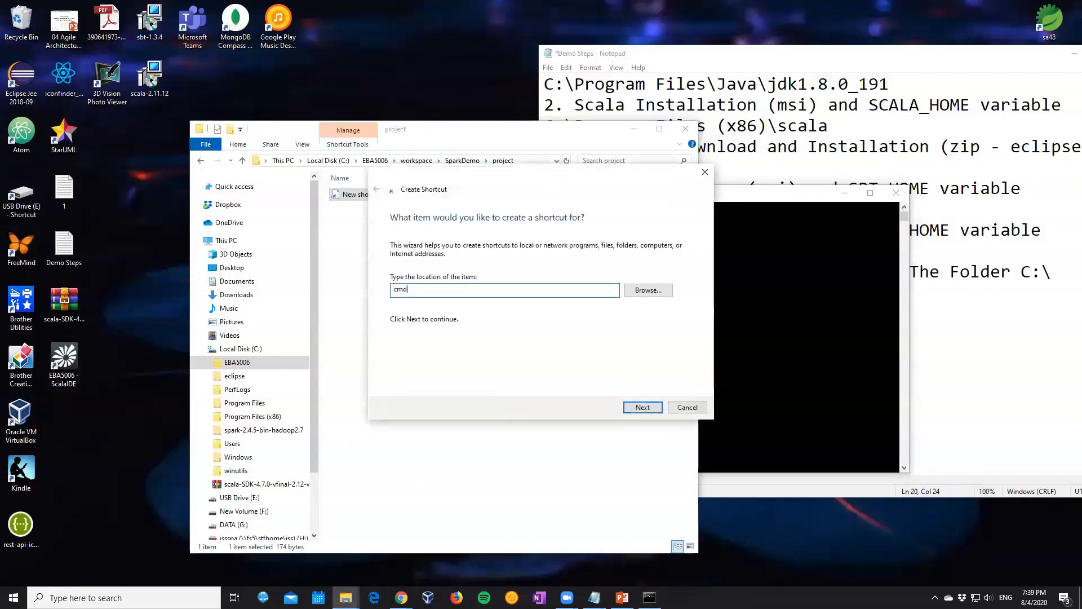
pyautogui.write('.exe')
pyautogui.press('Return')
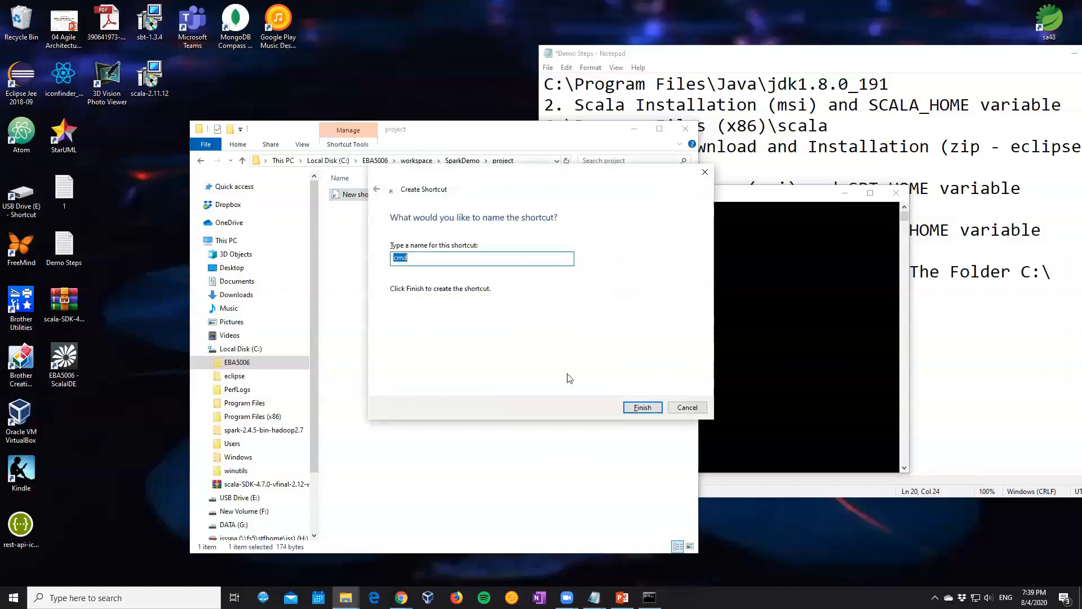
pyautogui.click(647, 407)
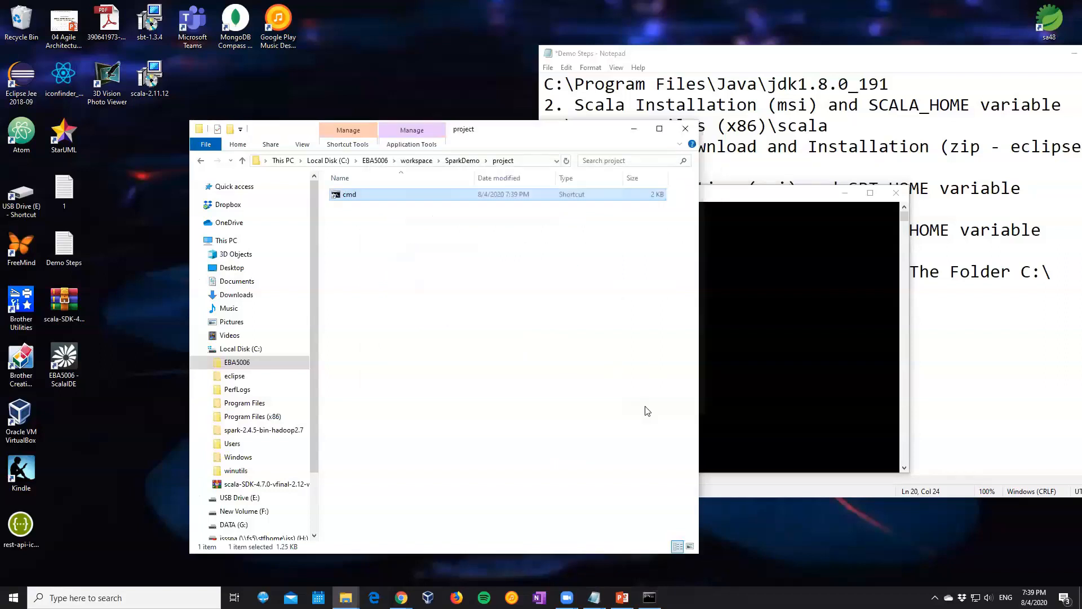
# Try to replace the cmd shortcut's Start in location with the path of the project folder
pyautogui.rightClick(355, 201)
pyautogui.press('r')
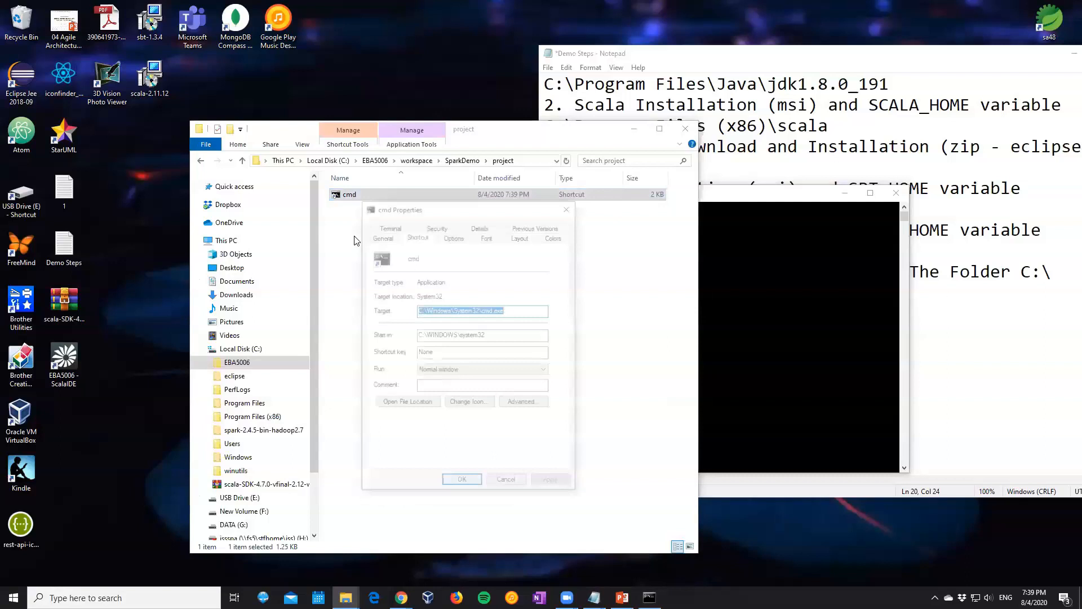
pyautogui.click(483, 335)
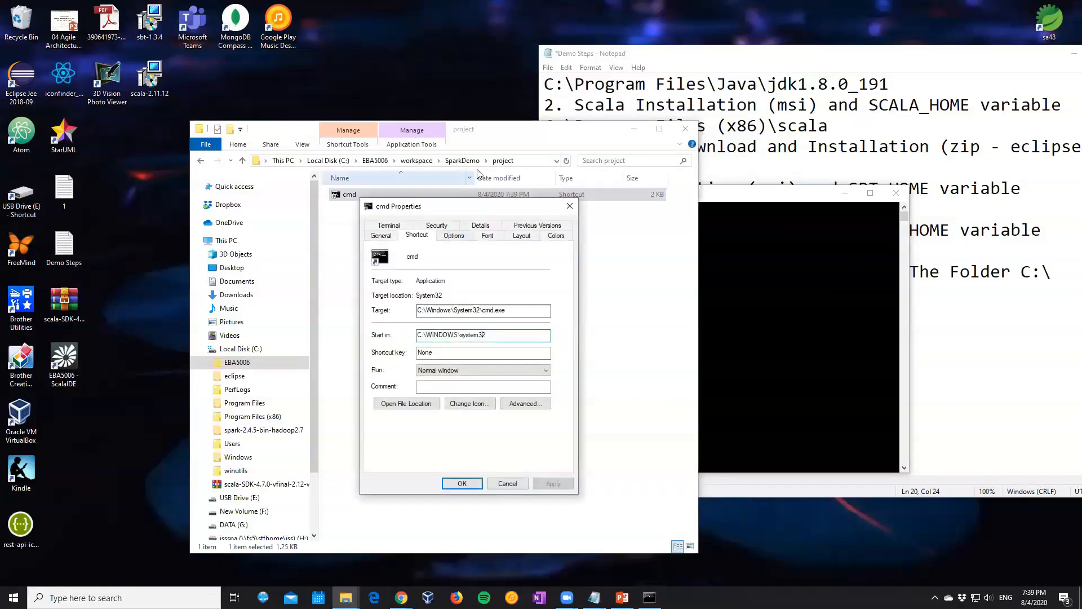
pyautogui.click(525, 161)
pyautogui.write('C:\\Windows\\System32\\cmd.exe')
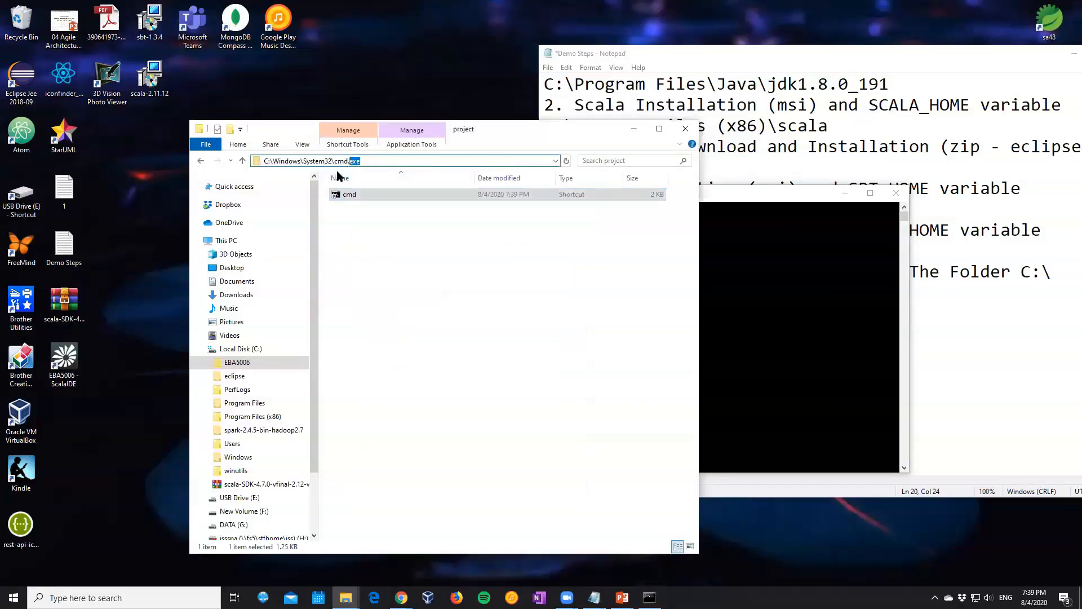
pyautogui.click(555, 161)
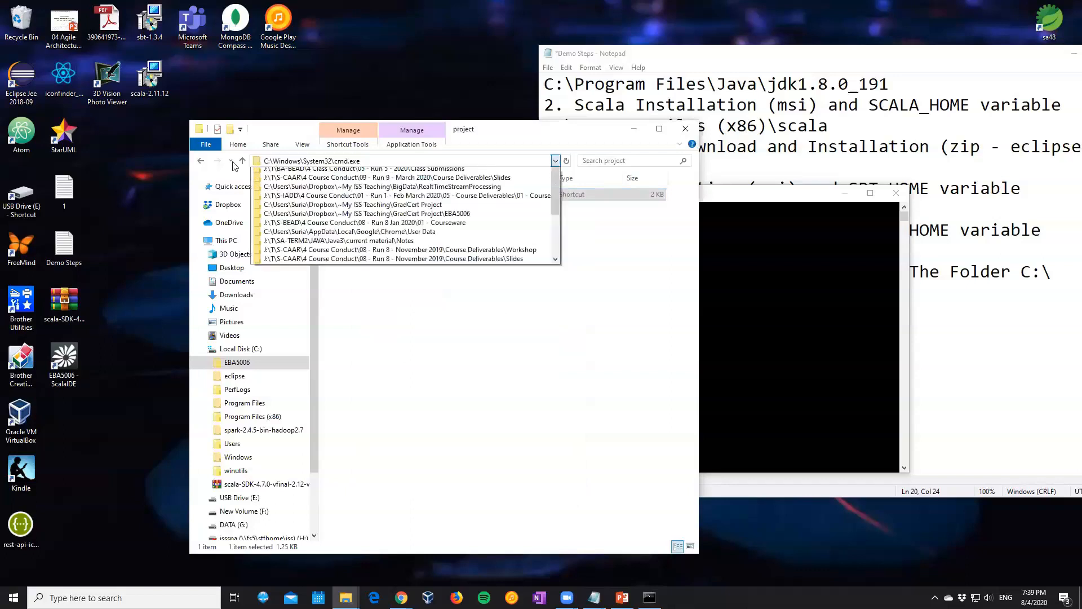
# Return to the project folder inside SparkDemo and copy its full path
pyautogui.click(200, 161)
pyautogui.click(201, 161)
pyautogui.click(201, 161)
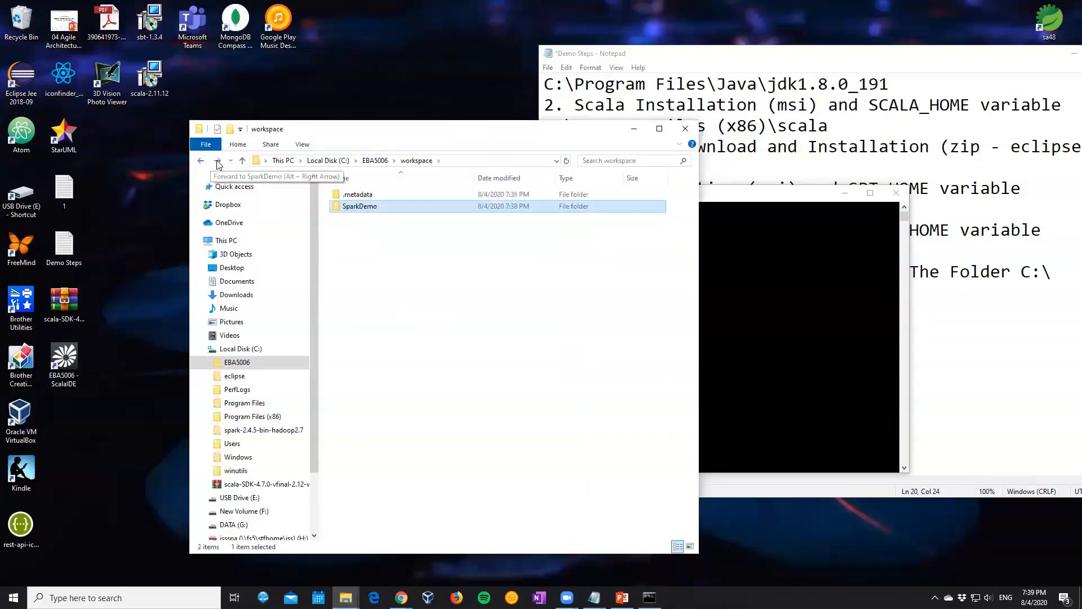
pyautogui.click(219, 164)
pyautogui.doubleClick(349, 220)
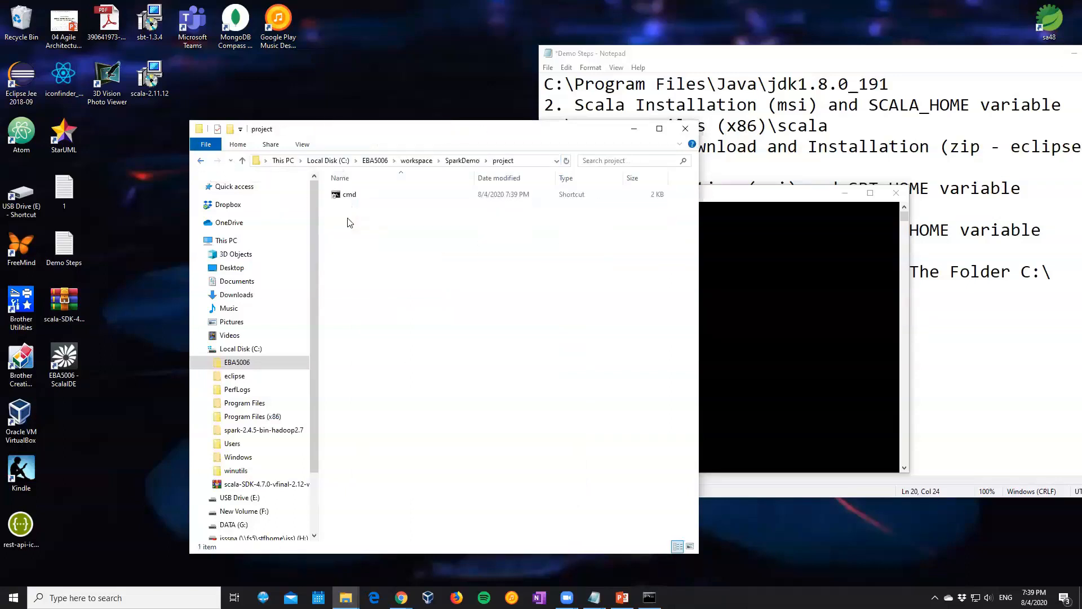
pyautogui.click(516, 162)
pyautogui.hotkey('ctrl', 'c')
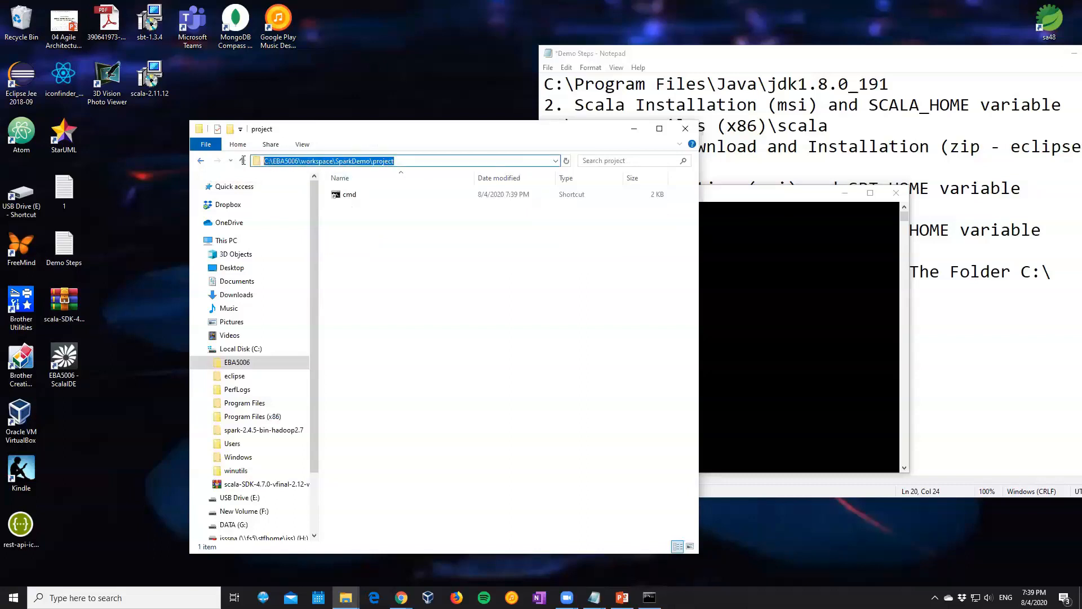
pyautogui.click(650, 598)
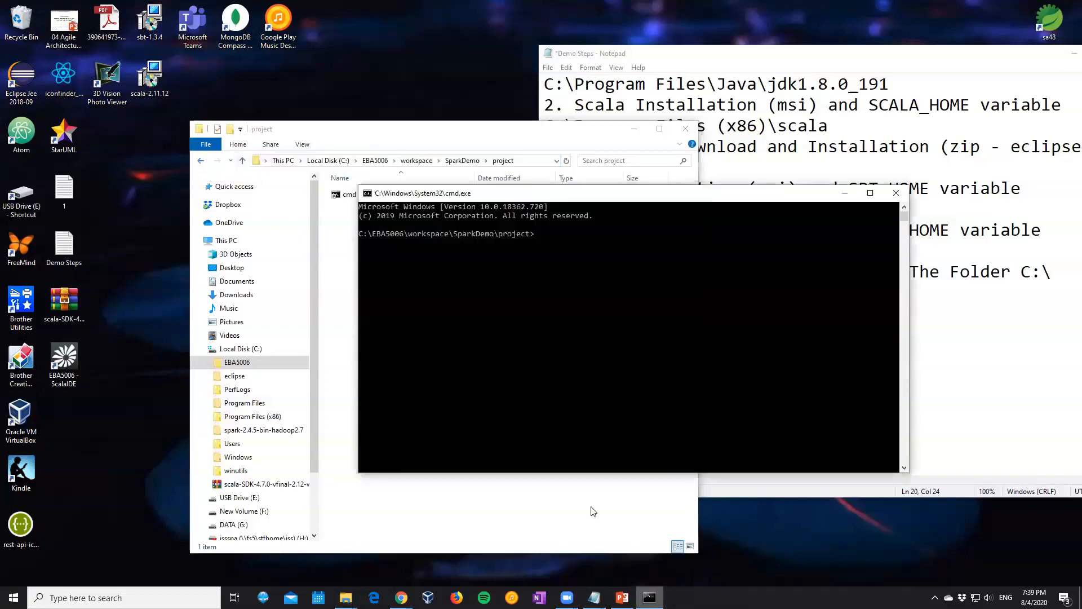
# Set the cmd shortcut's Start in location to C:\EBA5006\workspace\SparkDemo\project and confirm its properties
pyautogui.click(347, 197)
pyautogui.rightClick(347, 197)
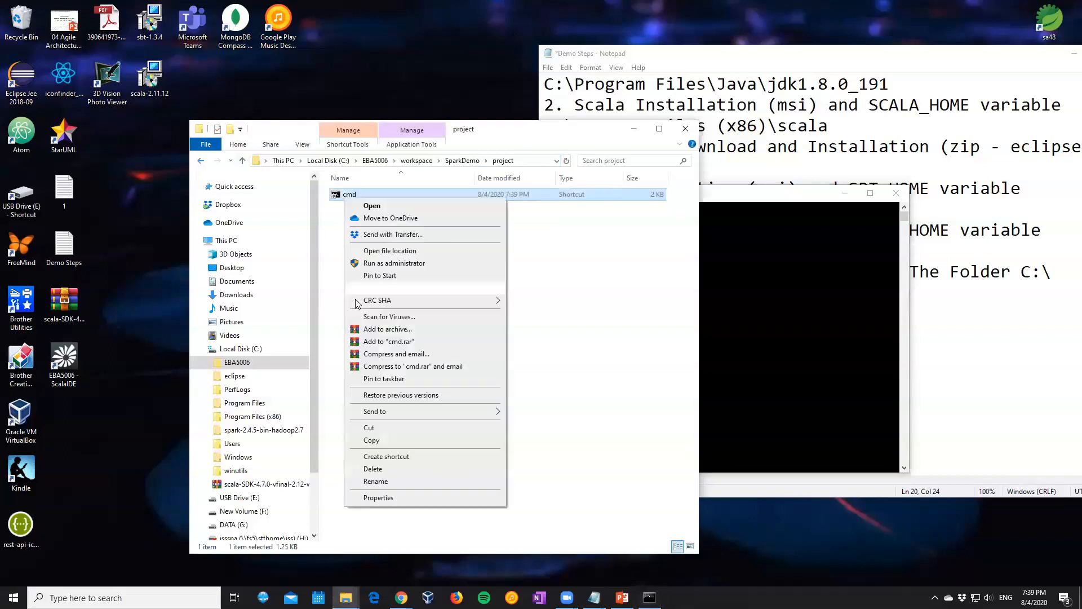
pyautogui.click(379, 496)
pyautogui.hotkey('ctrl', 'a')
pyautogui.hotkey('ctrl', 'v')
pyautogui.click(462, 484)
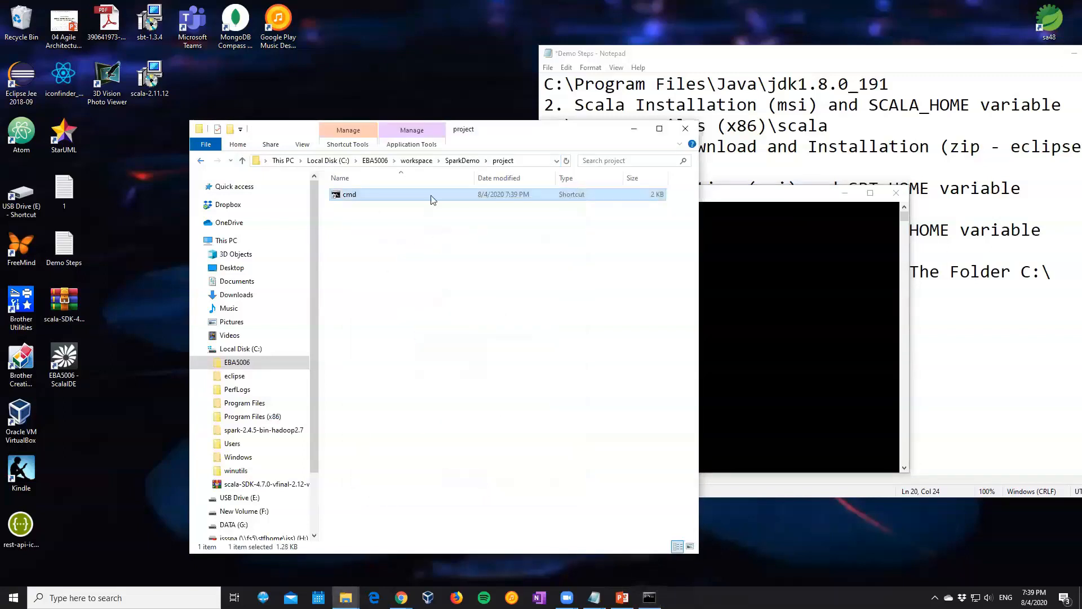
pyautogui.click(522, 162)
pyautogui.write('cmd')
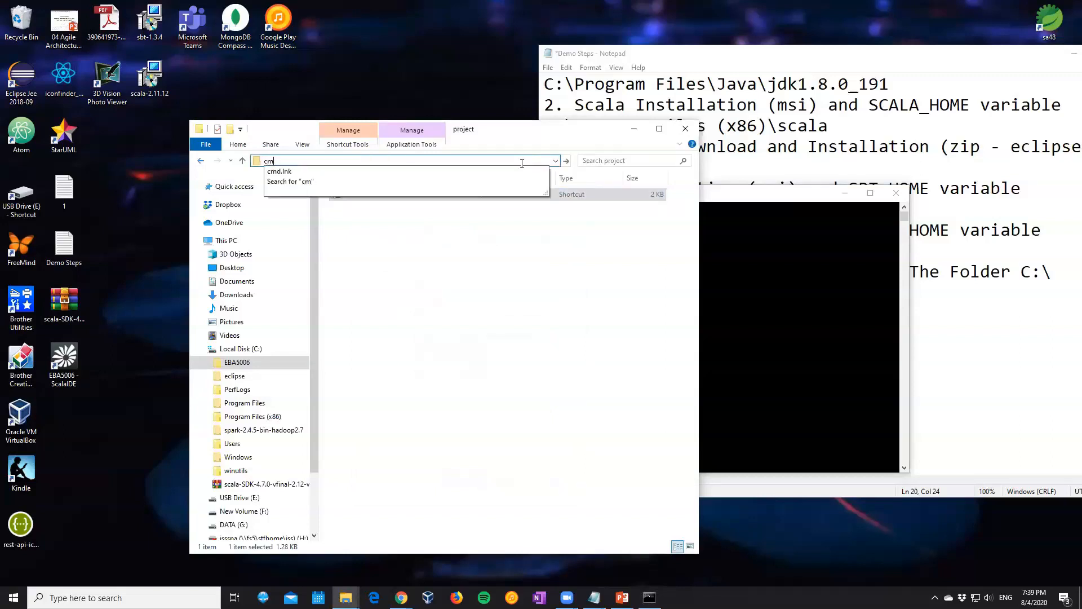
pyautogui.press('BackSpace')
pyautogui.press('BackSpace')
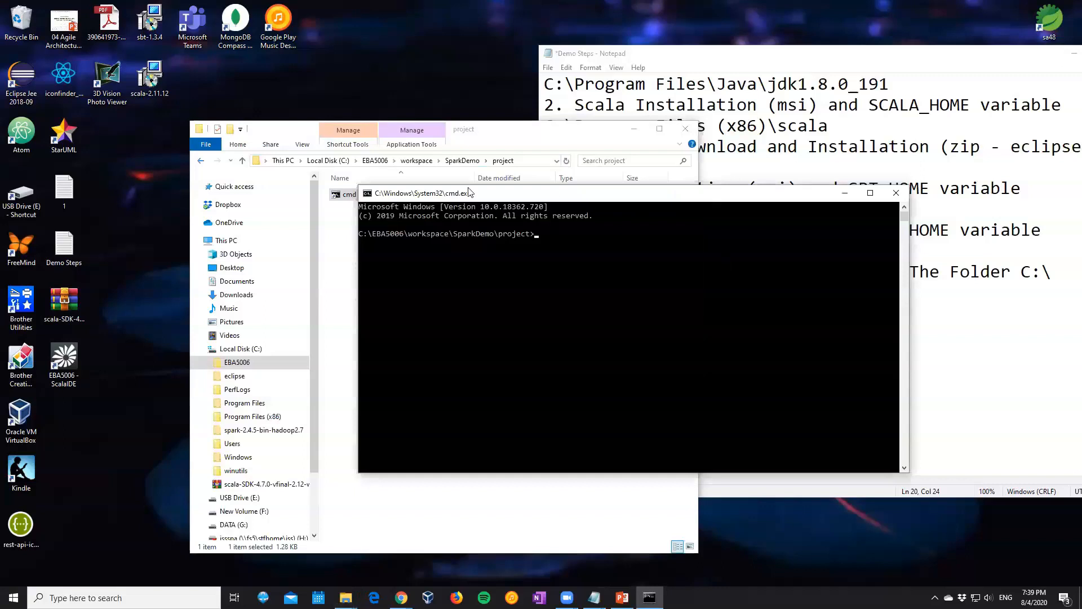
# Create a project.sbt file in the project folder by running dir > project.sbt in the Command Prompt
pyautogui.moveTo(577, 267); pyautogui.dragTo(326, 125)
pyautogui.click(302, 173)
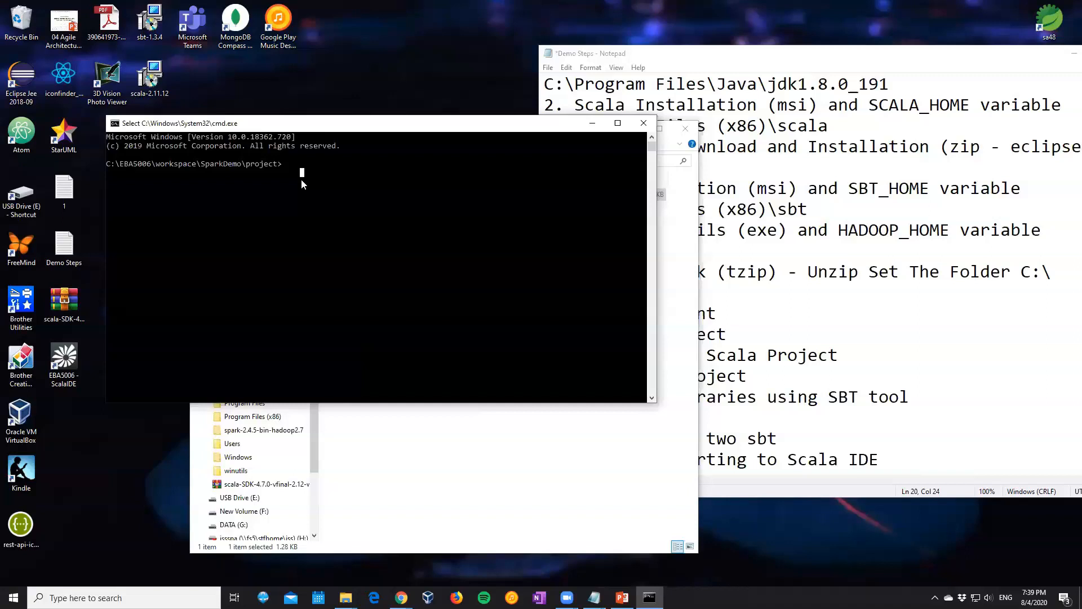
pyautogui.write('dir > project')
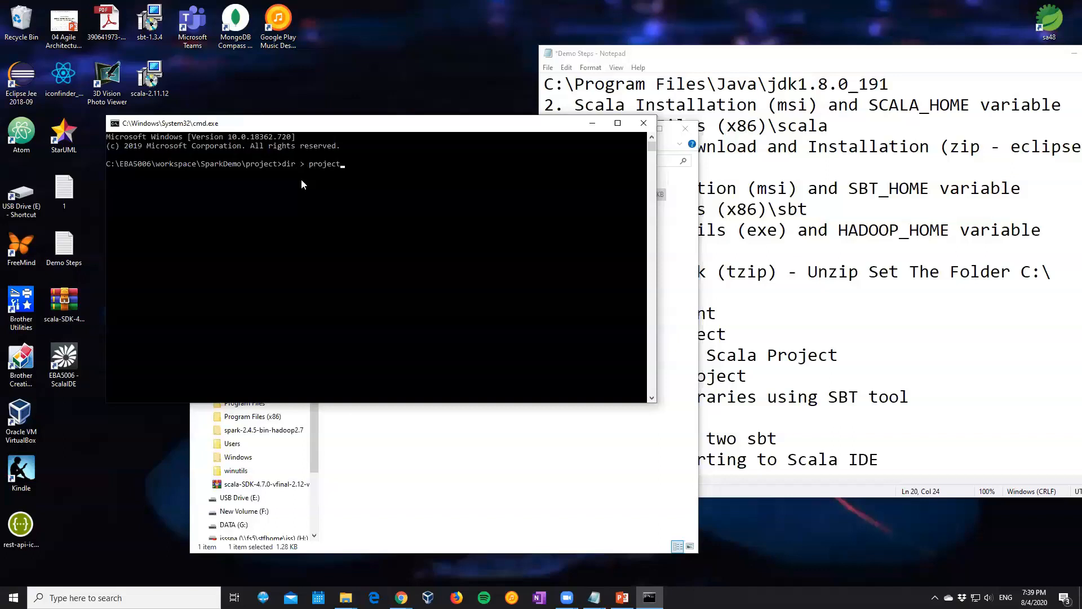
pyautogui.write('.sbt')
pyautogui.press('Return')
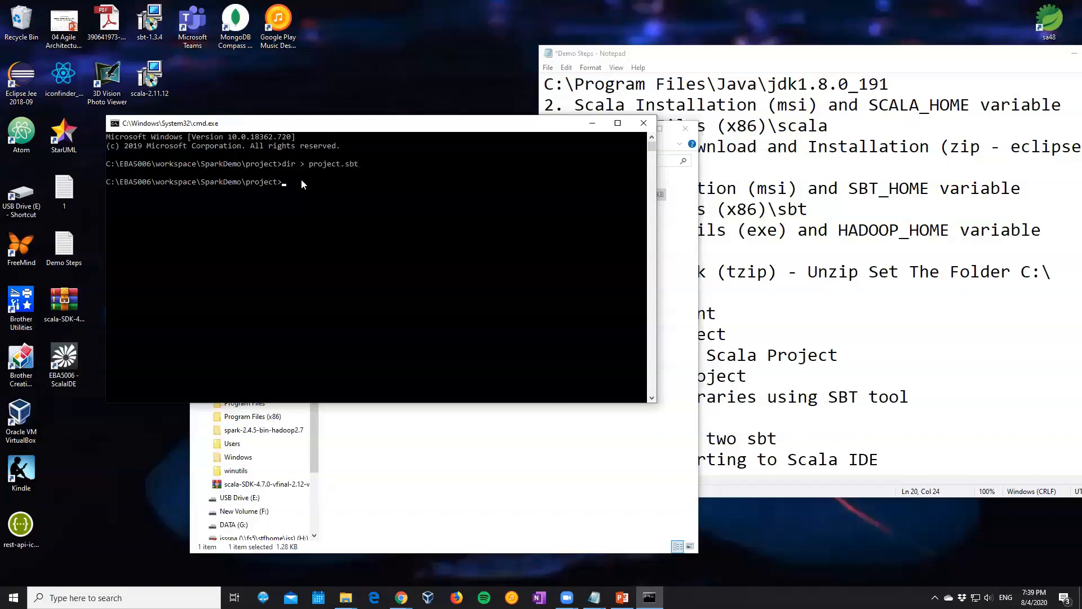
# Open project.sbt from the project folder with WordPad, keeping it as the app always used for .sbt files
pyautogui.click(378, 420)
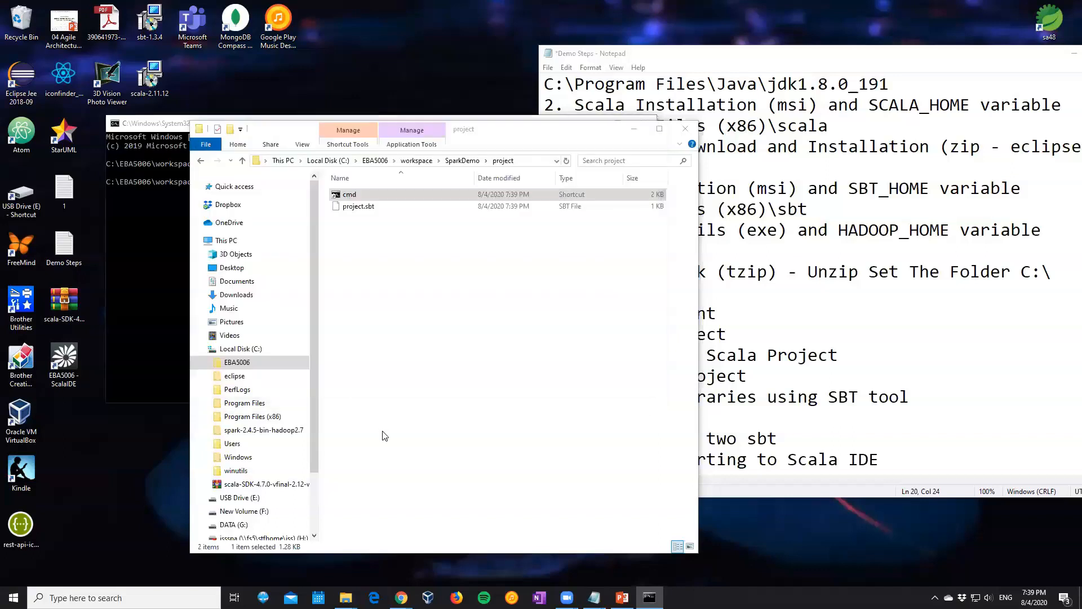
pyautogui.click(367, 208)
pyautogui.doubleClick(366, 207)
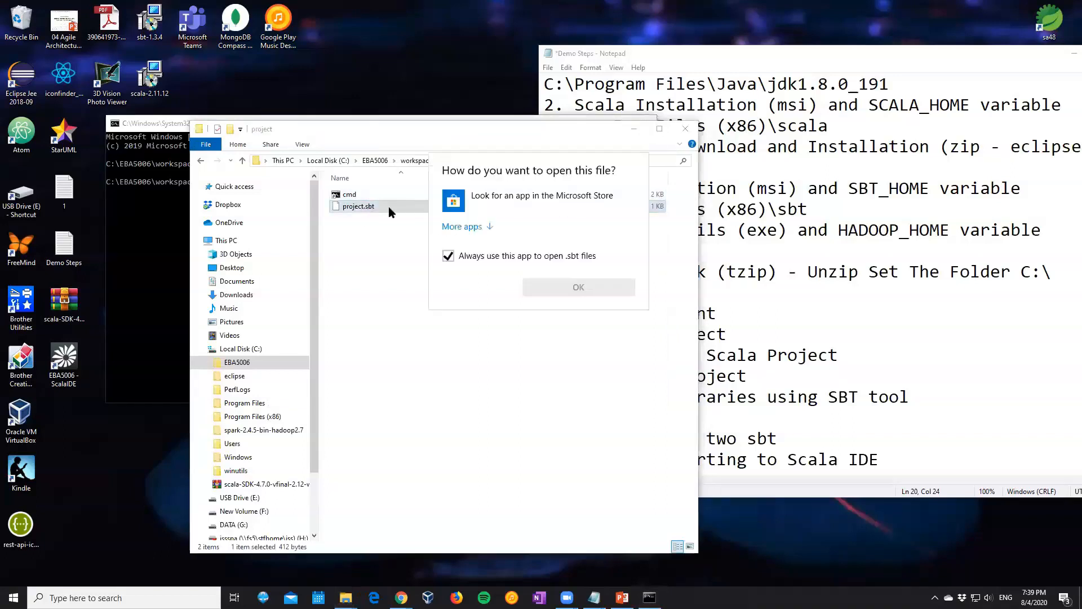
pyautogui.click(487, 227)
pyautogui.scroll(-5, 497, 313)
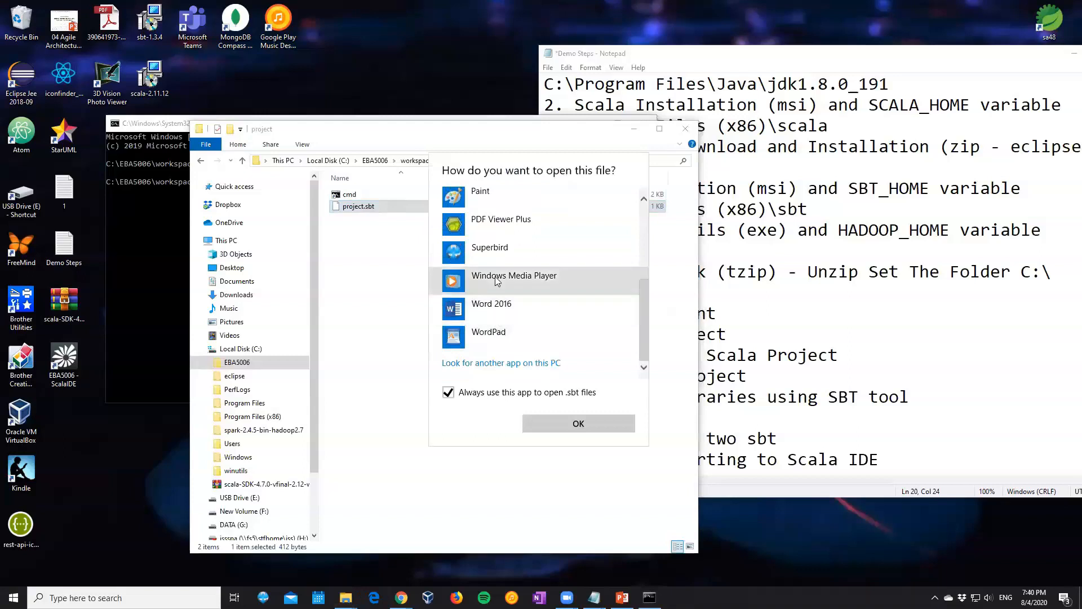
pyautogui.click(490, 333)
pyautogui.click(545, 419)
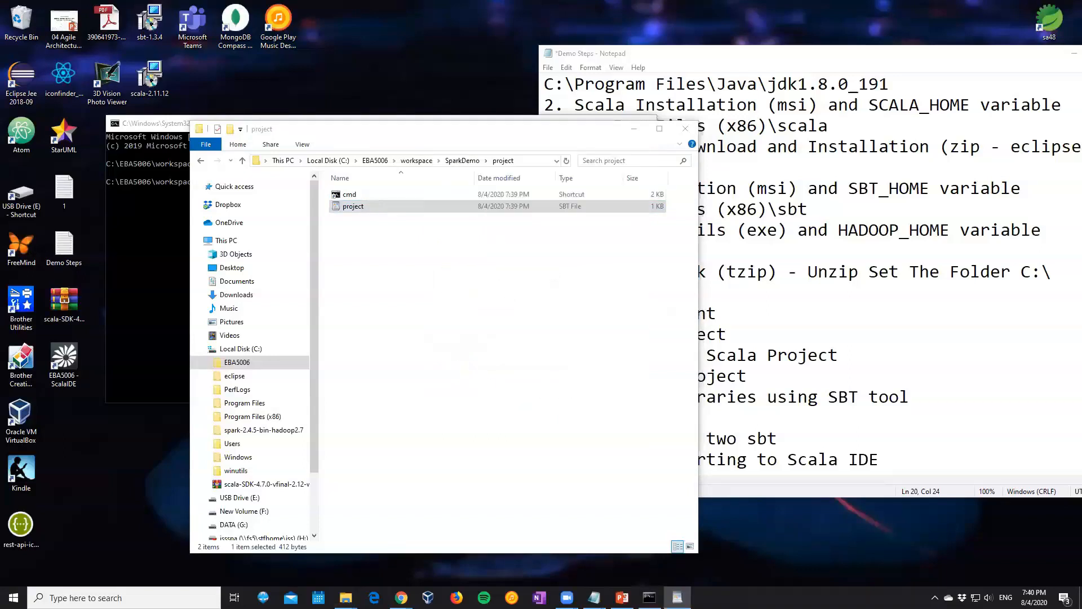
# Delete all the text in project.sbt, save the empty file and close WordPad
pyautogui.hotkey('ctrl', 'a')
pyautogui.press('Delete')
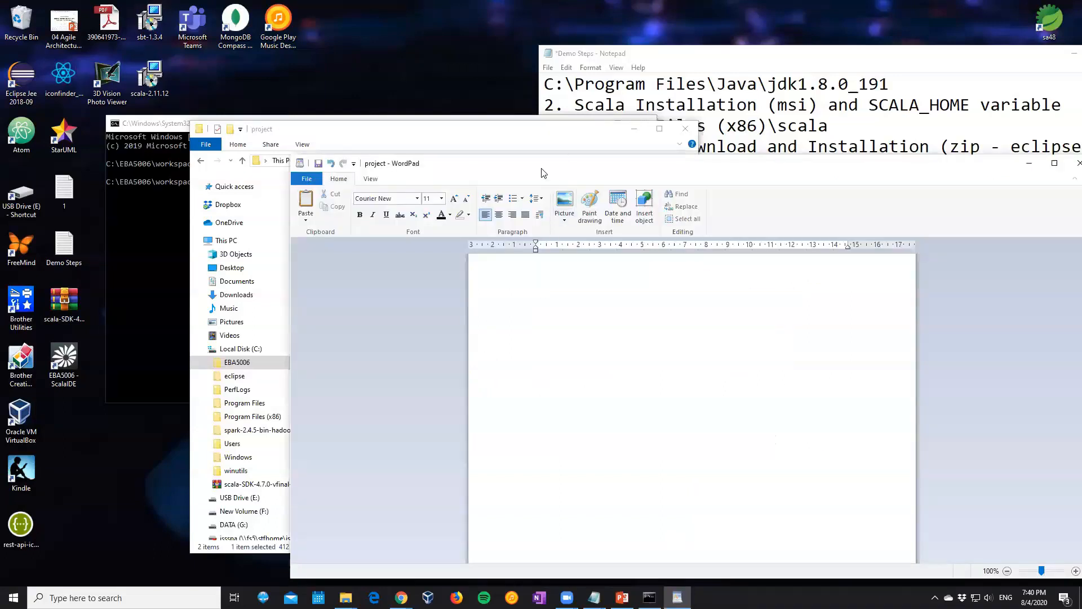
pyautogui.moveTo(543, 172); pyautogui.dragTo(464, 159)
pyautogui.click(1001, 149)
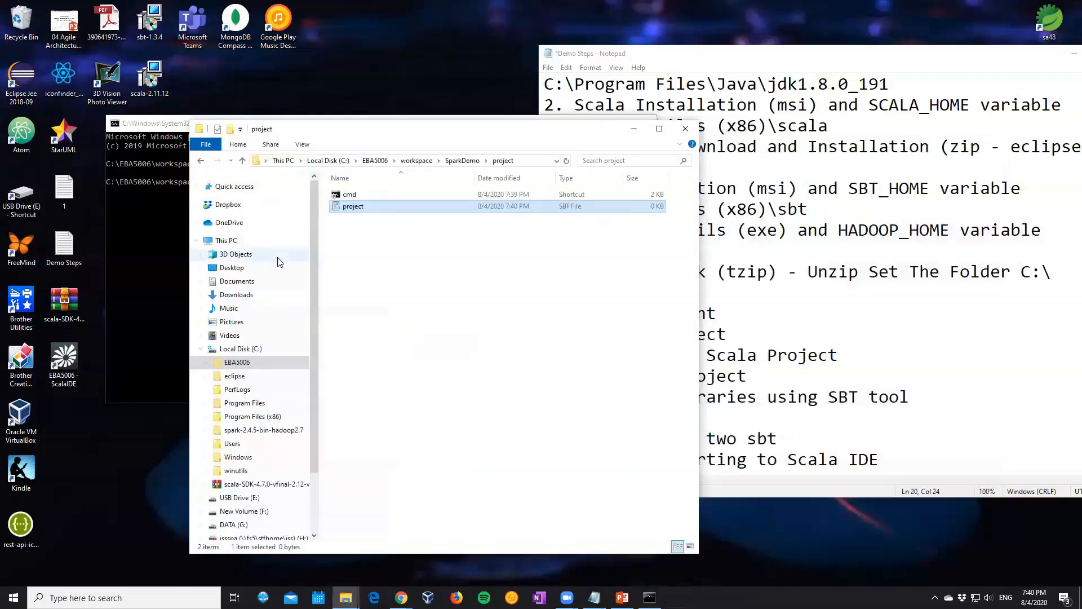
# Reopen project.sbt to check its contents, close it and view the file's properties
pyautogui.doubleClick(340, 207)
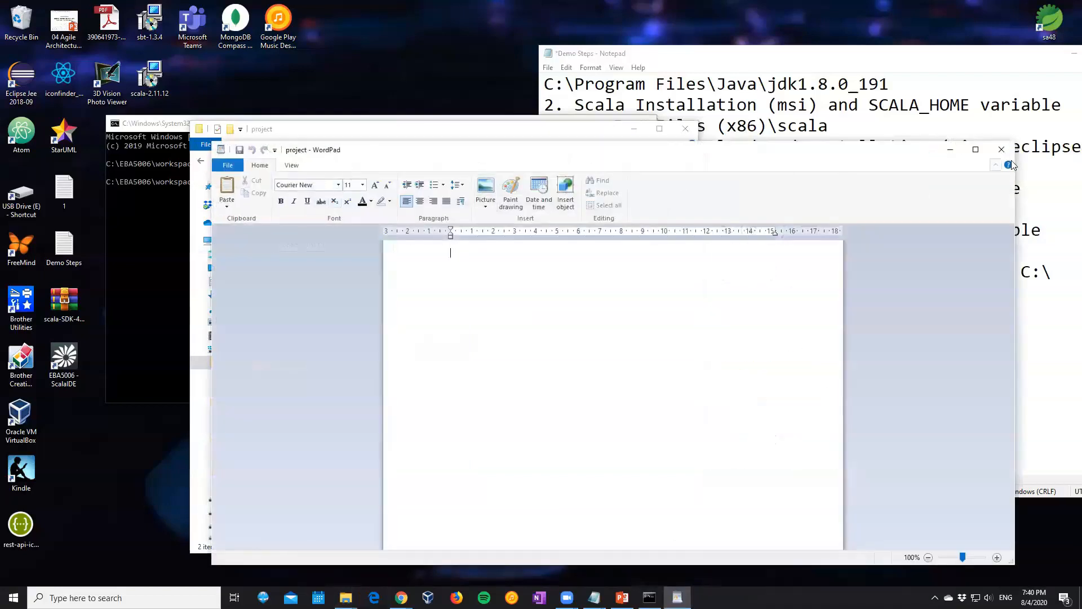
pyautogui.click(1001, 149)
pyautogui.rightClick(393, 218)
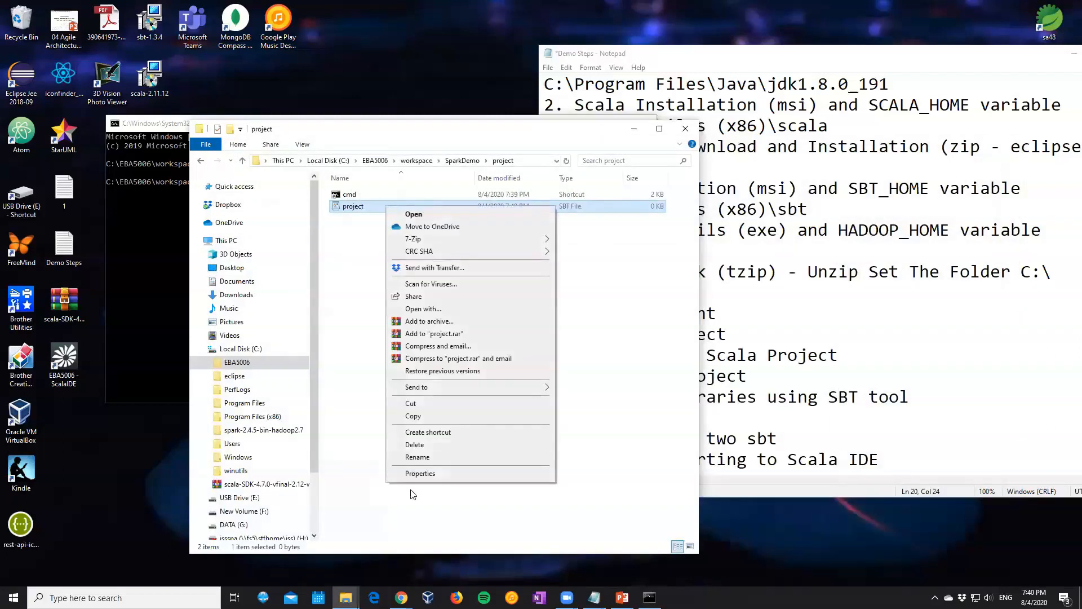
pyautogui.click(409, 472)
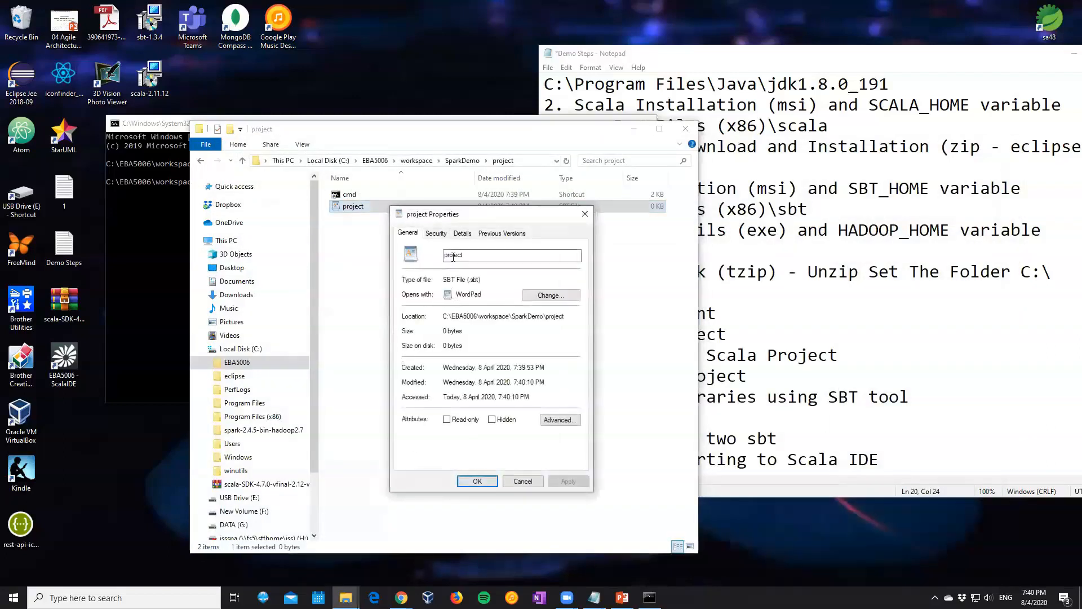
pyautogui.click(478, 482)
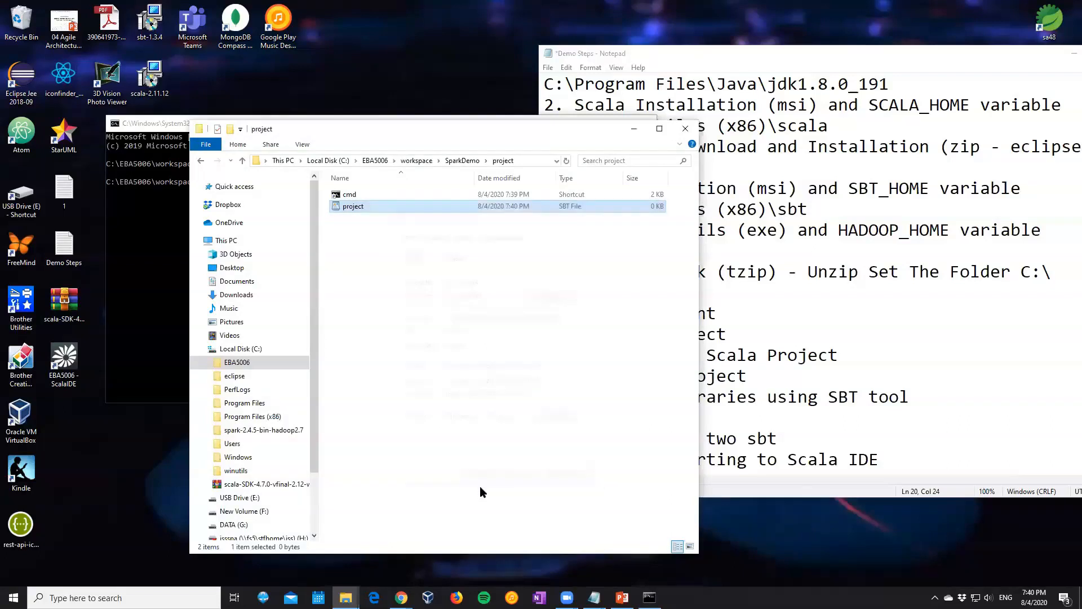
# Switch to Chrome and search the web for "sbt eclipse plugin" in a new tab
pyautogui.click(401, 598)
pyautogui.click(505, 559)
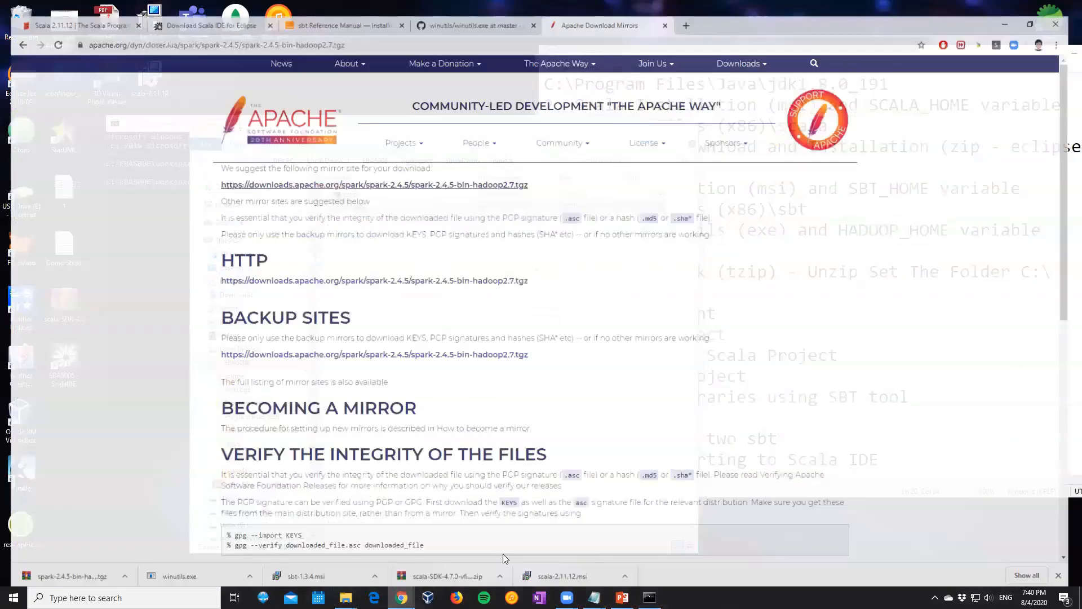
pyautogui.hotkey('ctrl', 't')
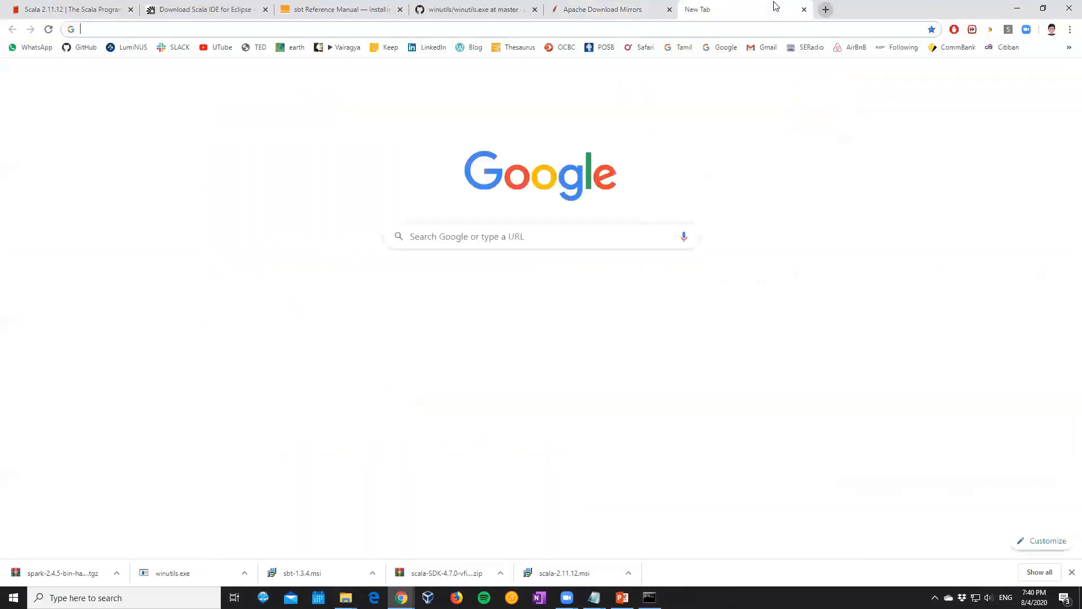
pyautogui.write('sbt ecli')
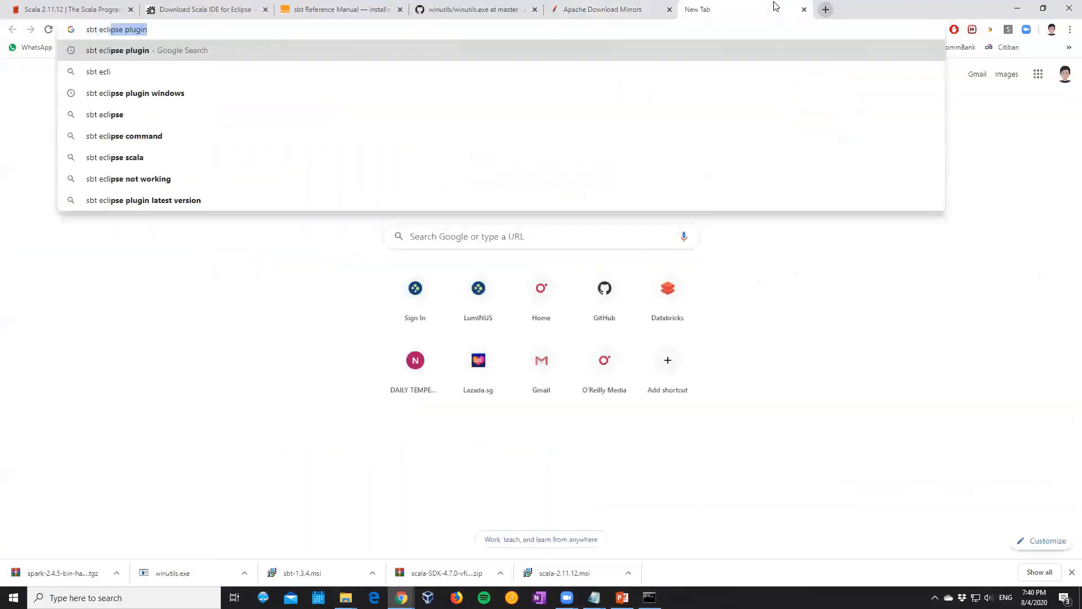
pyautogui.write('pse plugin')
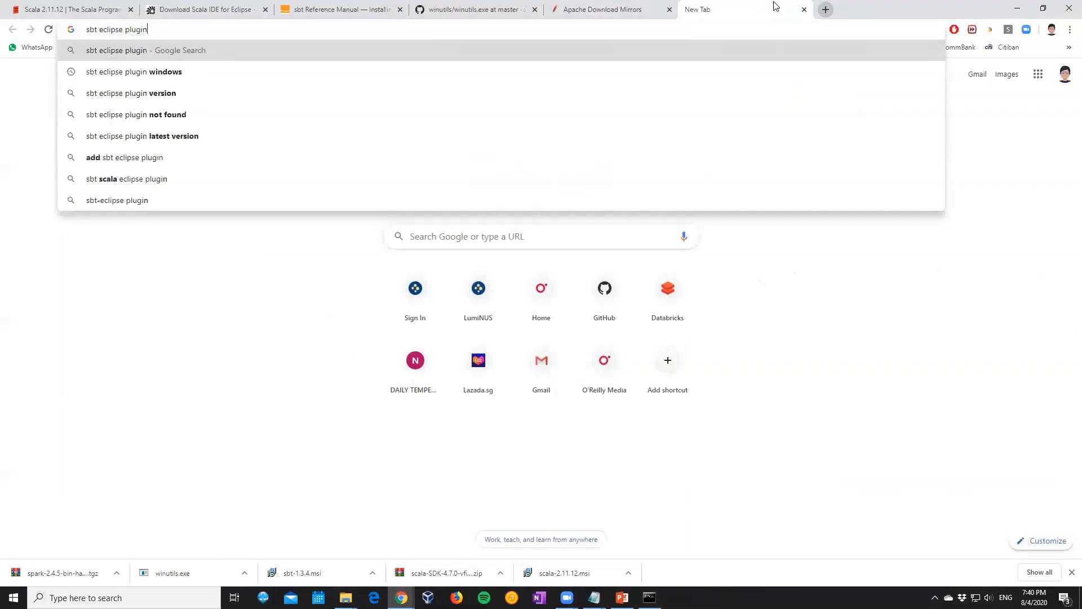
pyautogui.press('Return')
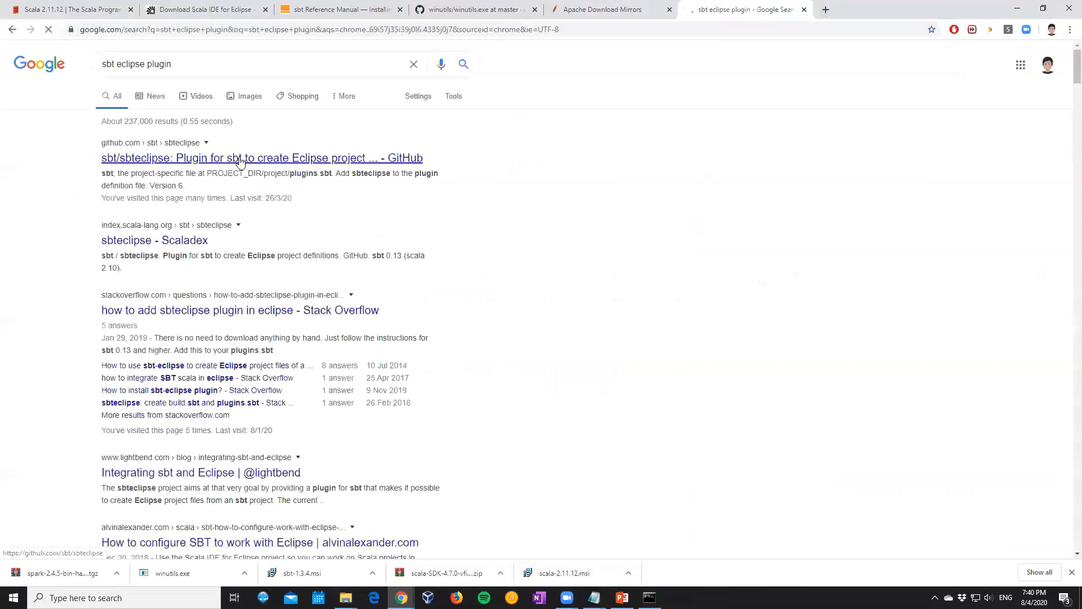
# Open the sbt/sbteclipse GitHub page and select the addSbtPlugin line under Installation and Basic Usage
pyautogui.click(227, 158)
pyautogui.scroll(-2, 227, 162)
pyautogui.scroll(-8, 227, 163)
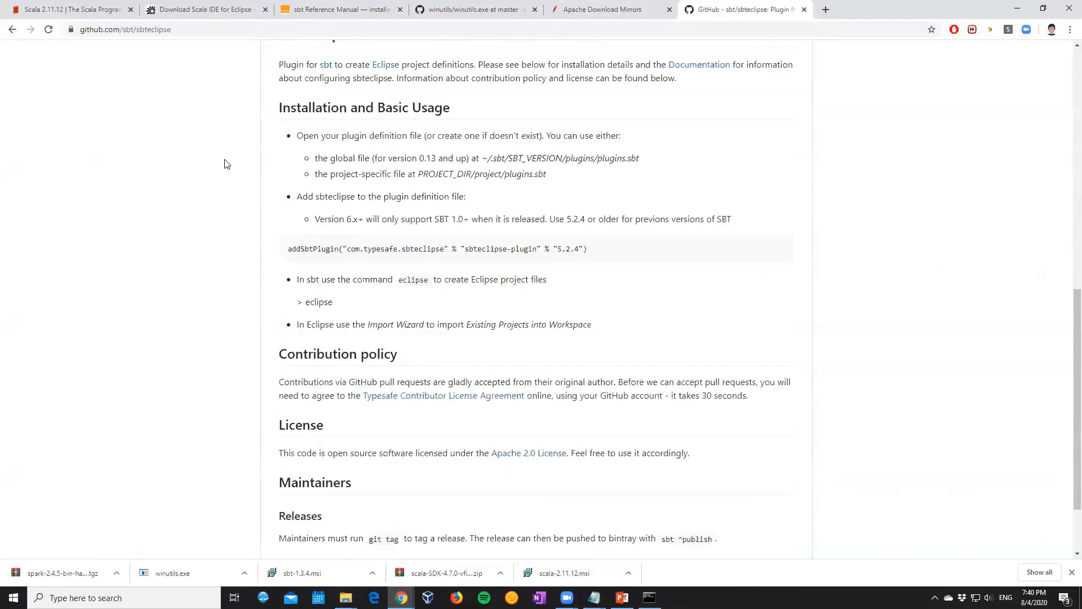
pyautogui.scroll(-1, 227, 164)
pyautogui.scroll(-1, 225, 164)
pyautogui.scroll(2, 285, 278)
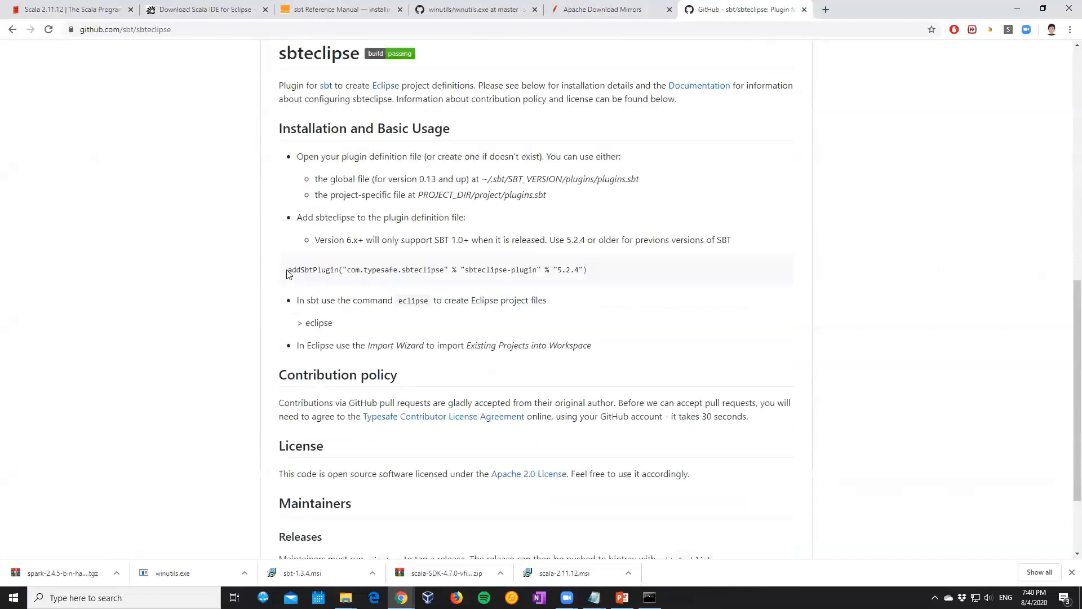
pyautogui.moveTo(288, 270); pyautogui.dragTo(595, 277)
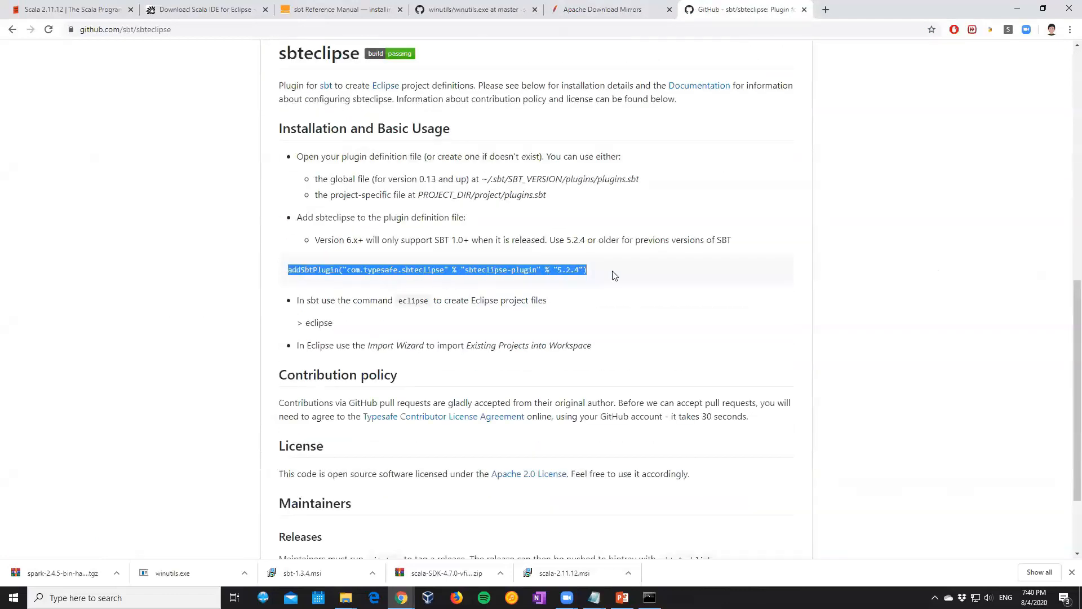
# Reopen the sbteclipse page from the search results and copy the line addSbtPlugin("com.typesafe.sbteclipse" % "sbteclipse-plugin" % "5.2.4")
pyautogui.scroll(10, 256, 217)
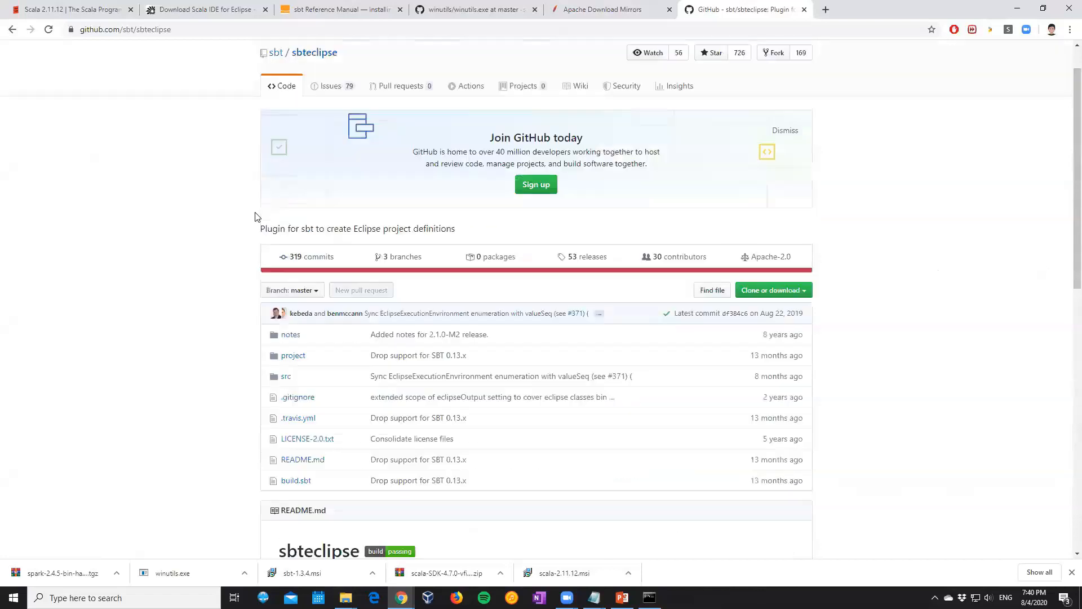
pyautogui.click(12, 30)
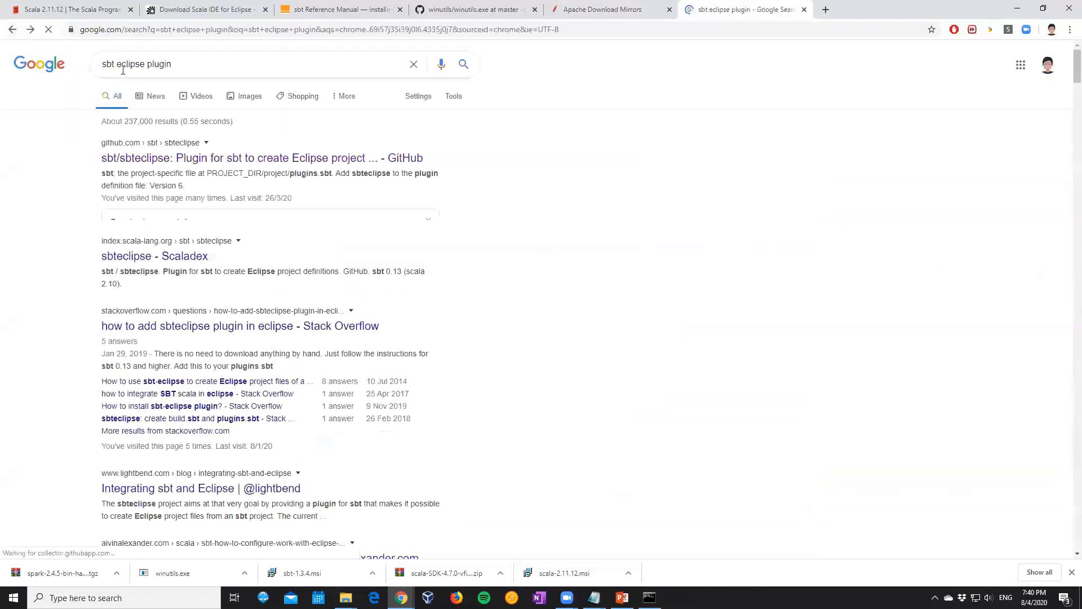
pyautogui.click(157, 159)
pyautogui.scroll(-10, 156, 160)
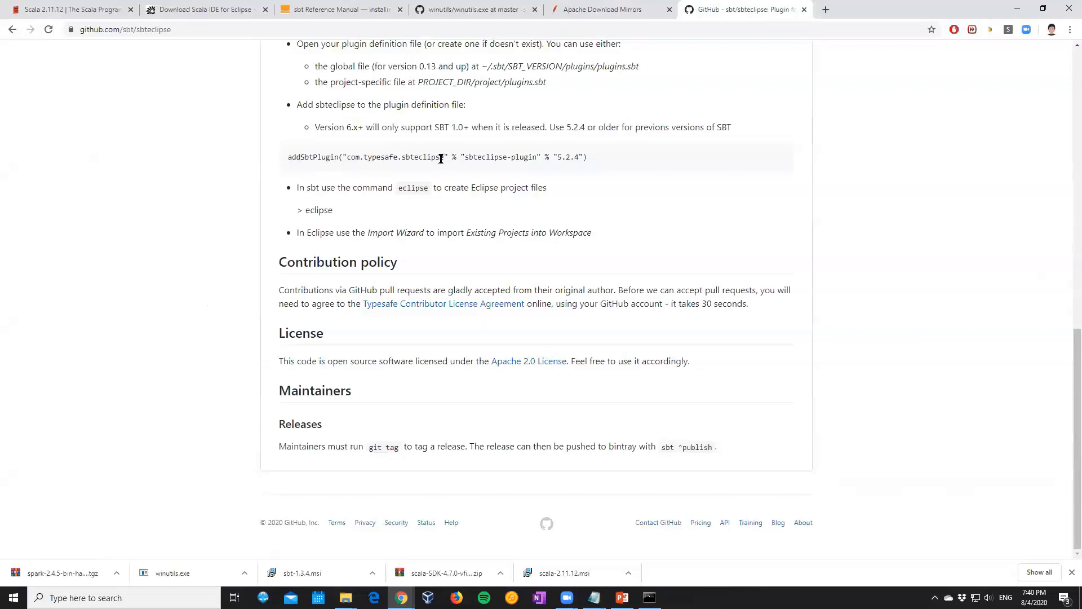
pyautogui.moveTo(294, 157); pyautogui.dragTo(275, 163)
pyautogui.hotkey('ctrl', 'c')
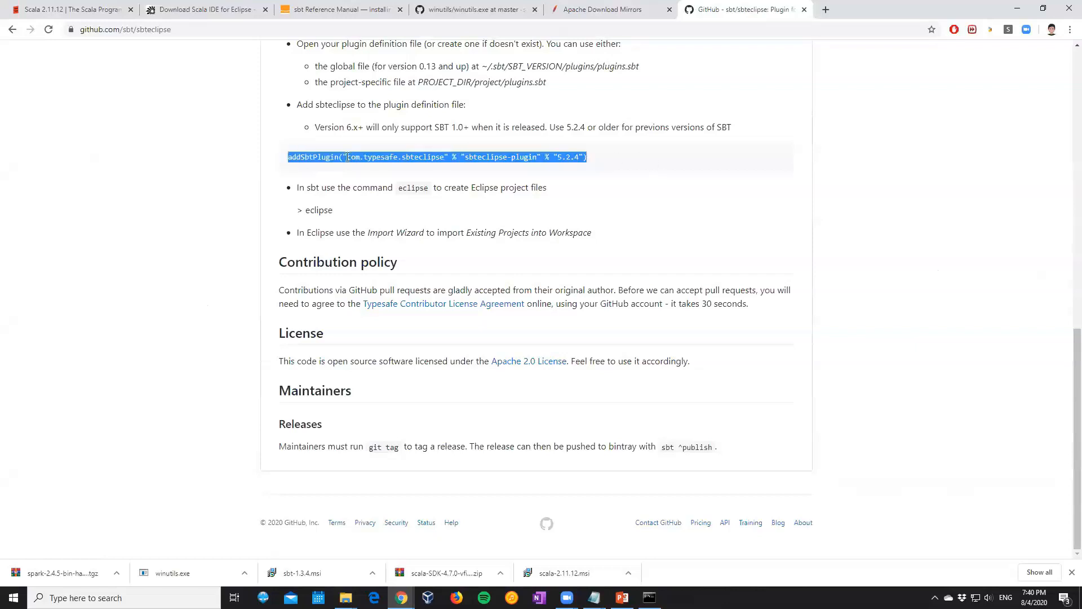
pyautogui.rightClick(353, 155)
pyautogui.click(358, 164)
# Switch to the project folder, open project.sbt in WordPad and paste the copied addSbtPlugin line into it
pyautogui.moveTo(346, 597)
pyautogui.click(406, 544)
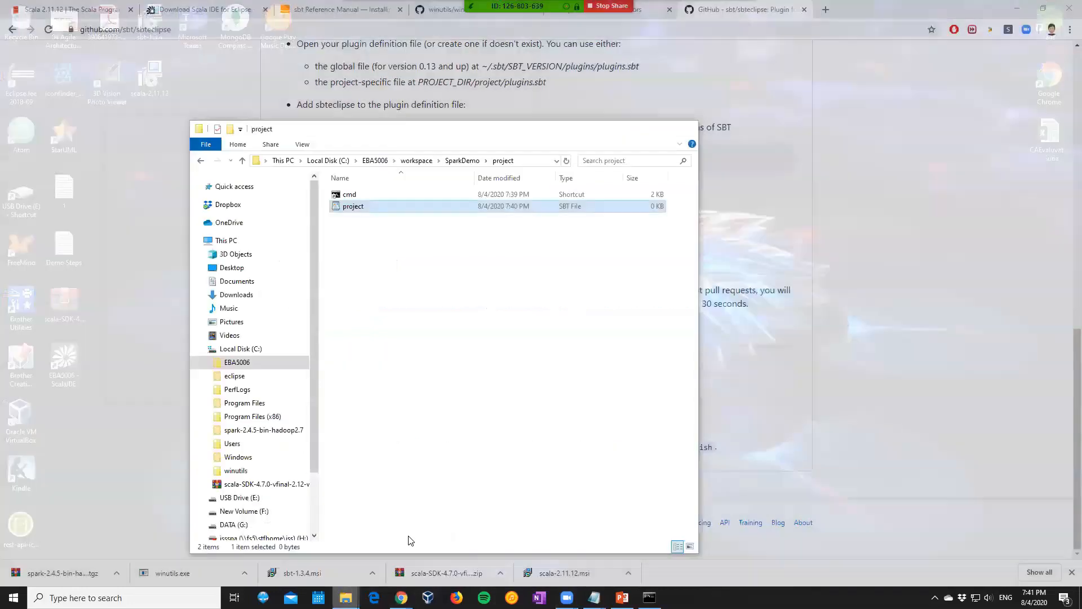
pyautogui.hotkey('ctrl', 'v')
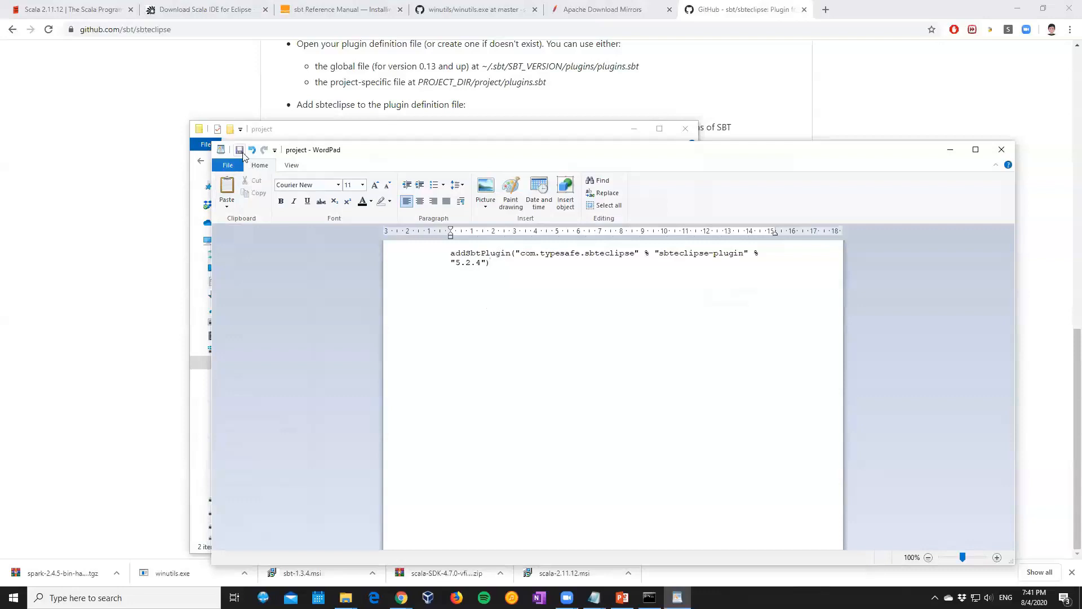
# Close project.sbt in WordPad and add the line "- create a folder project" below "- workspace and two sbt" in the Demo Steps notes in Notepad
pyautogui.click(1002, 150)
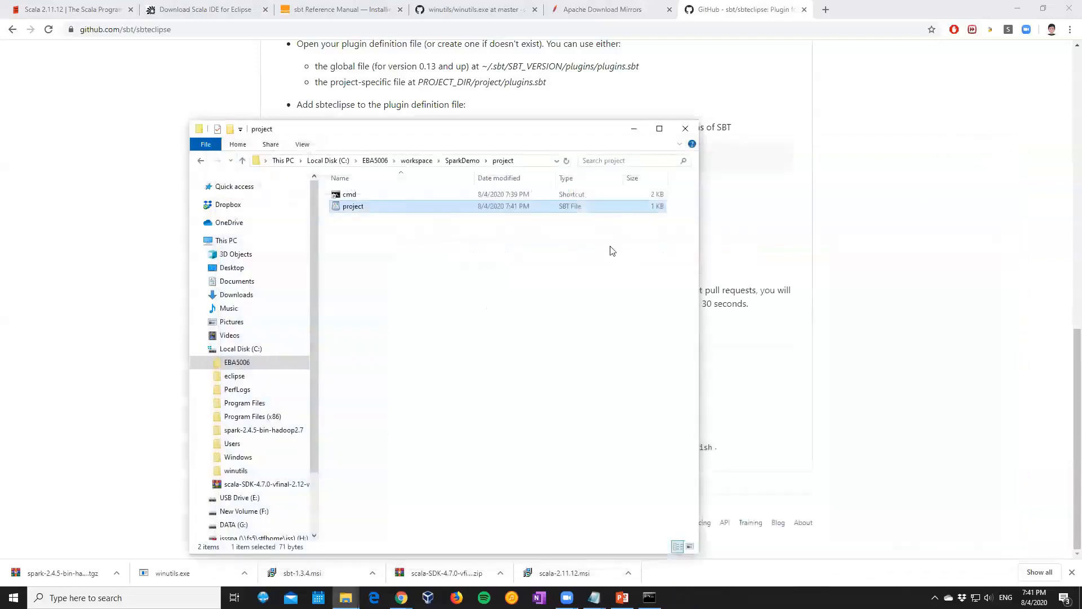
pyautogui.moveTo(594, 597)
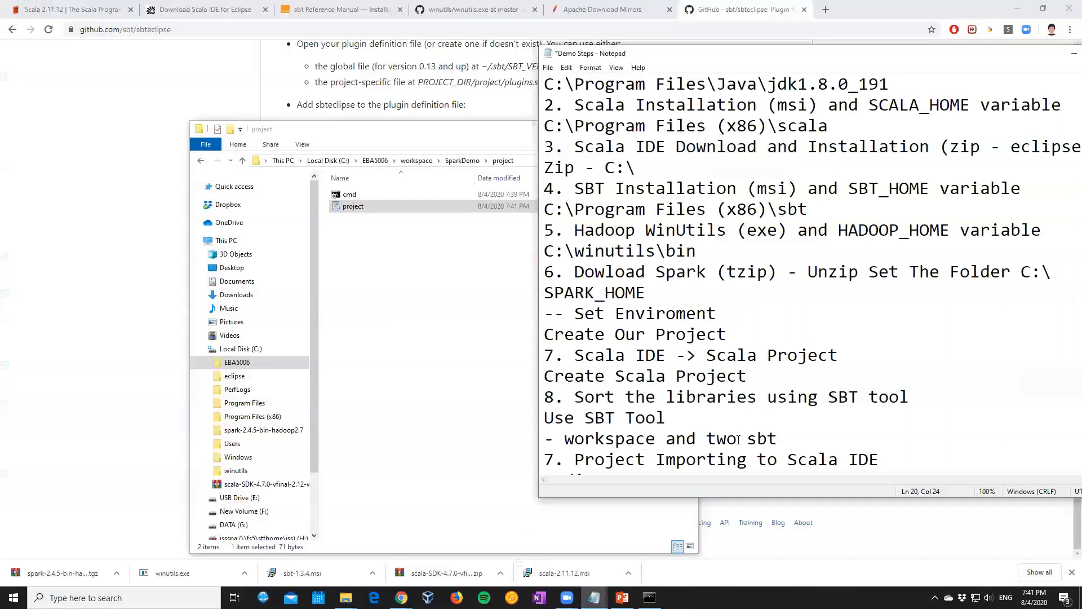
pyautogui.press('Return')
pyautogui.write('- ')
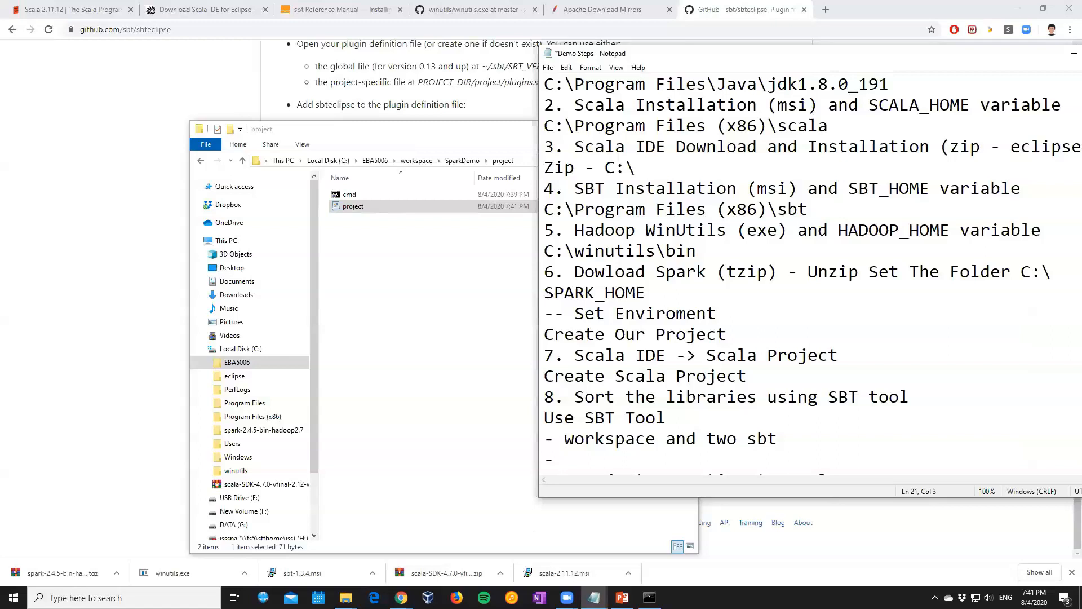
pyautogui.write('folder')
pyautogui.press('Left')
pyautogui.press('Left')
pyautogui.press('Left')
pyautogui.press('Left')
pyautogui.press('Left')
pyautogui.press('Left')
pyautogui.write('creta')
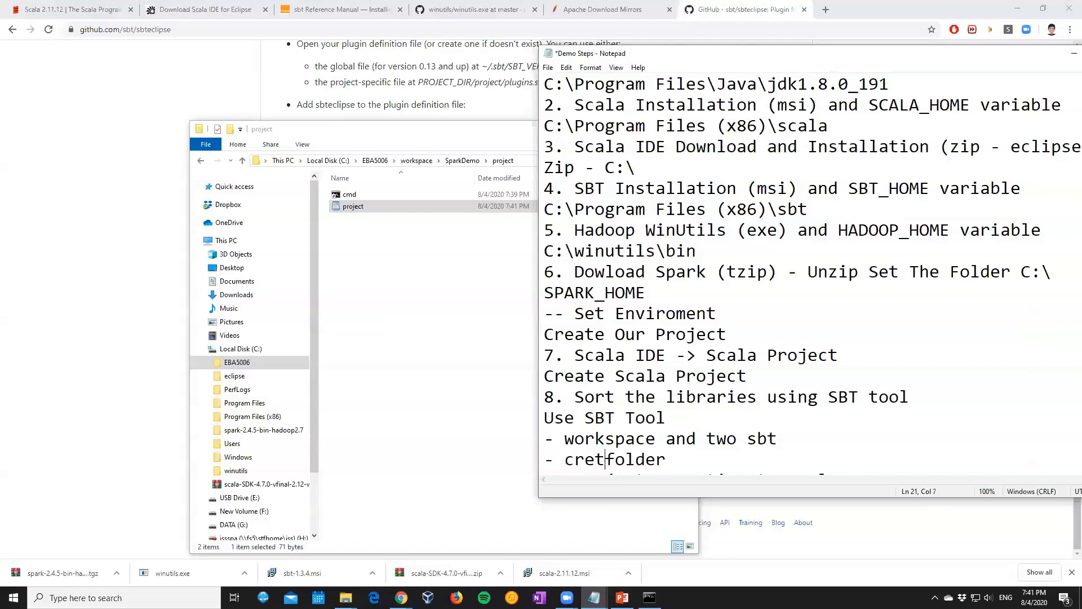
pyautogui.press('BackSpace')
pyautogui.press('BackSpace')
pyautogui.write('ate ')
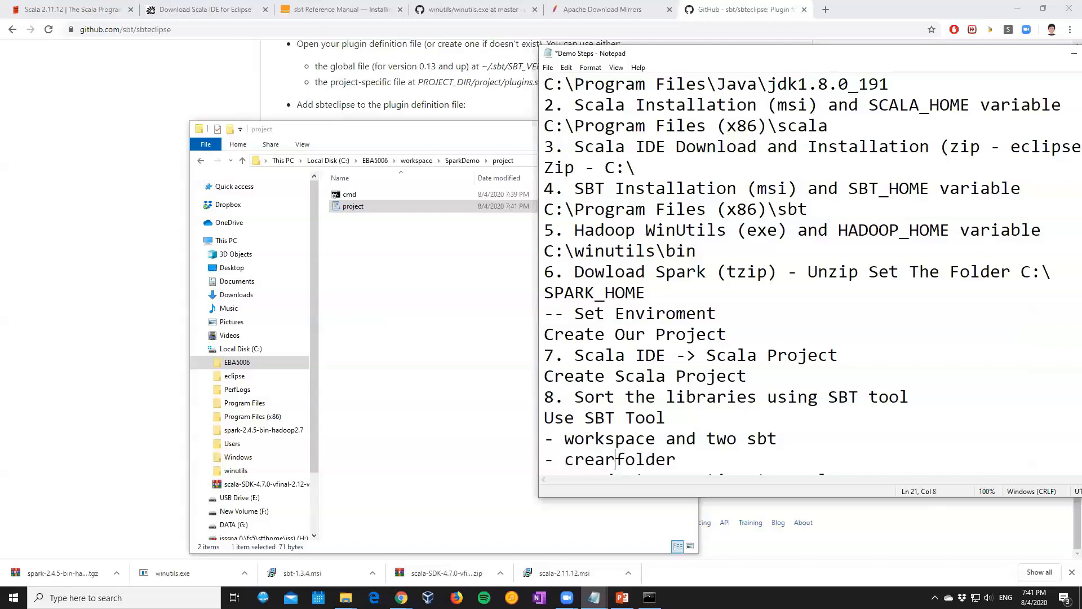
pyautogui.write('a folder ')
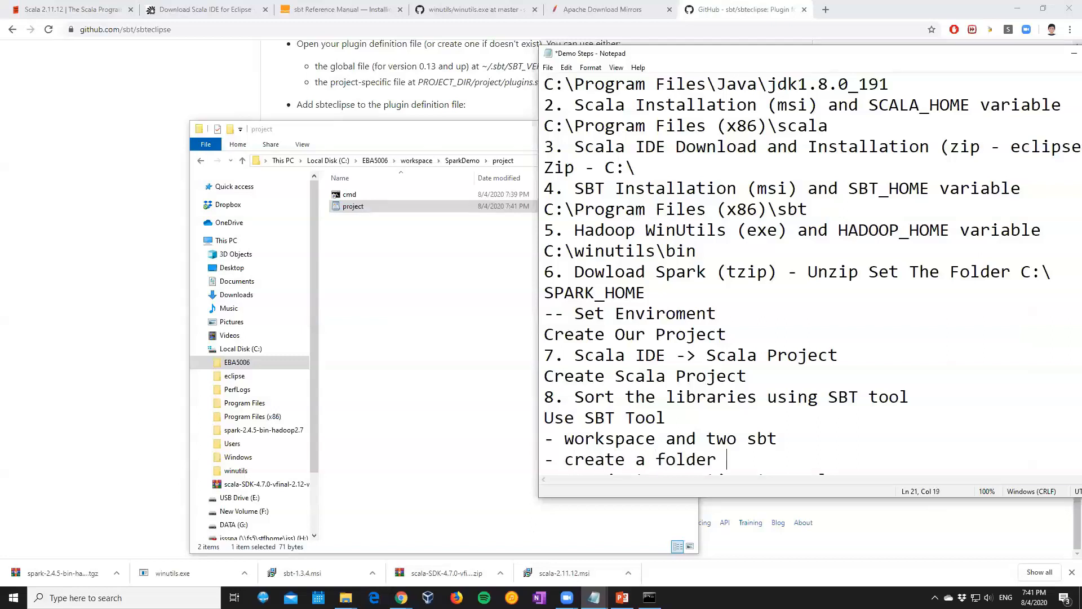
pyautogui.write('project')
# Add the line "- create project.sbt" below the folder line in the notes
pyautogui.press('Return')
pyautogui.write('- c')
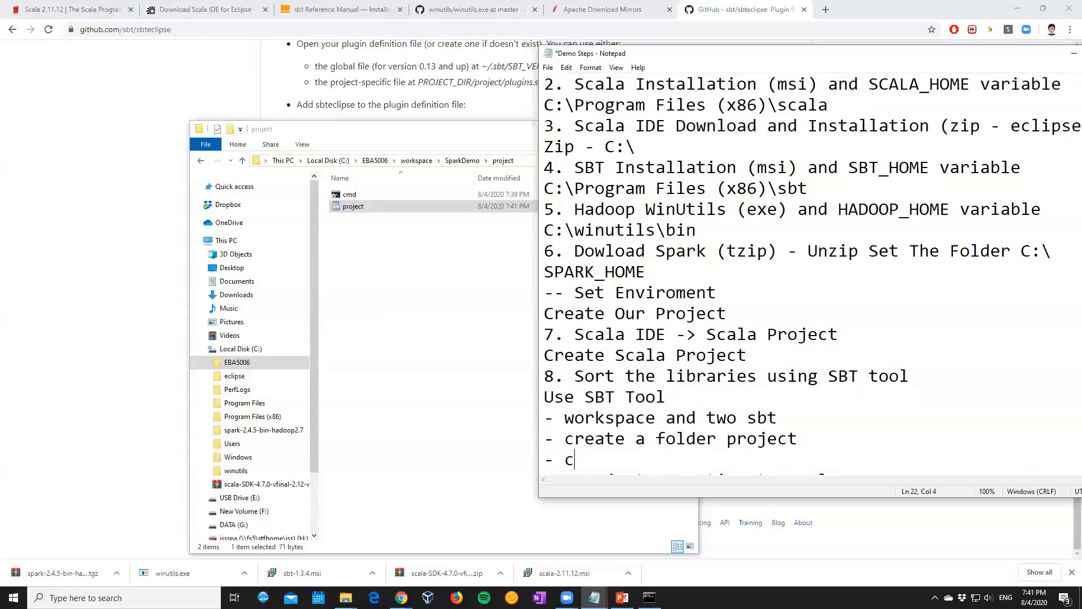
pyautogui.write('rate project.sbt')
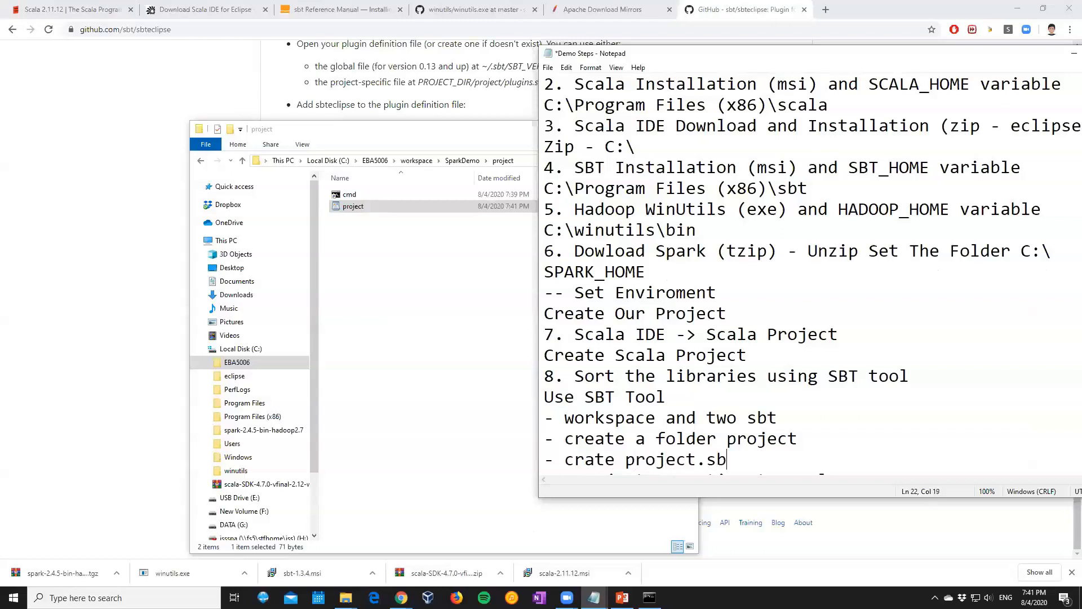
pyautogui.press('Left')
pyautogui.press('Left')
pyautogui.press('Left')
pyautogui.press('Left')
pyautogui.press('Left')
pyautogui.press('Left')
pyautogui.press('Left')
pyautogui.press('Left')
pyautogui.press('Left')
pyautogui.press('Left')
pyautogui.press('Left')
pyautogui.press('Left')
pyautogui.press('Left')
pyautogui.press('Left')
pyautogui.press('Left')
pyautogui.write('e')
pyautogui.press('End')
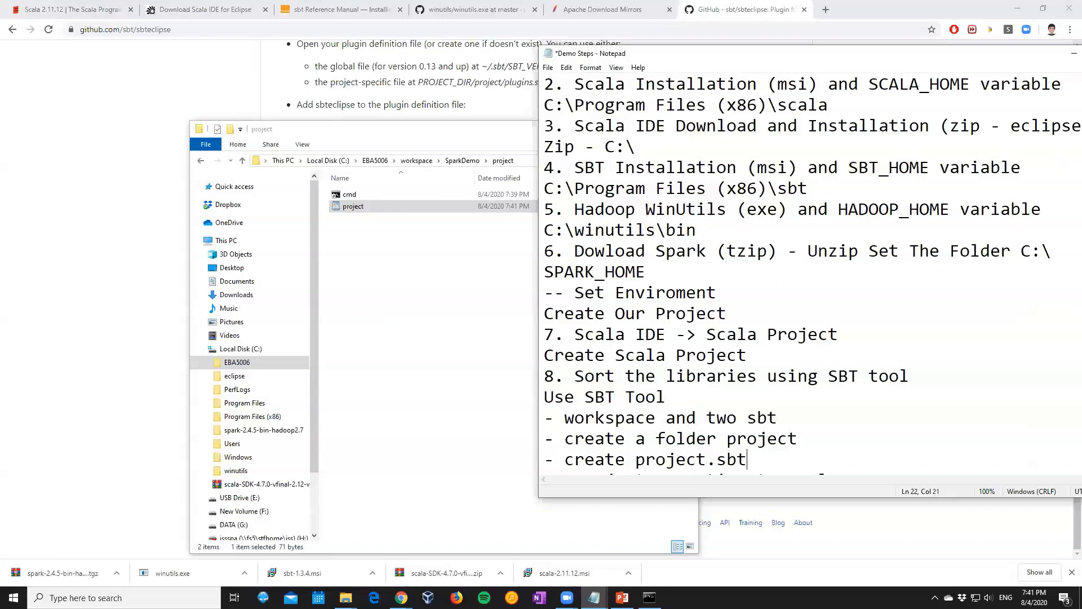
# Paste the copied addSbtPlugin line below "- create project.sbt" in the notes and start a new line after it
pyautogui.press('Return')
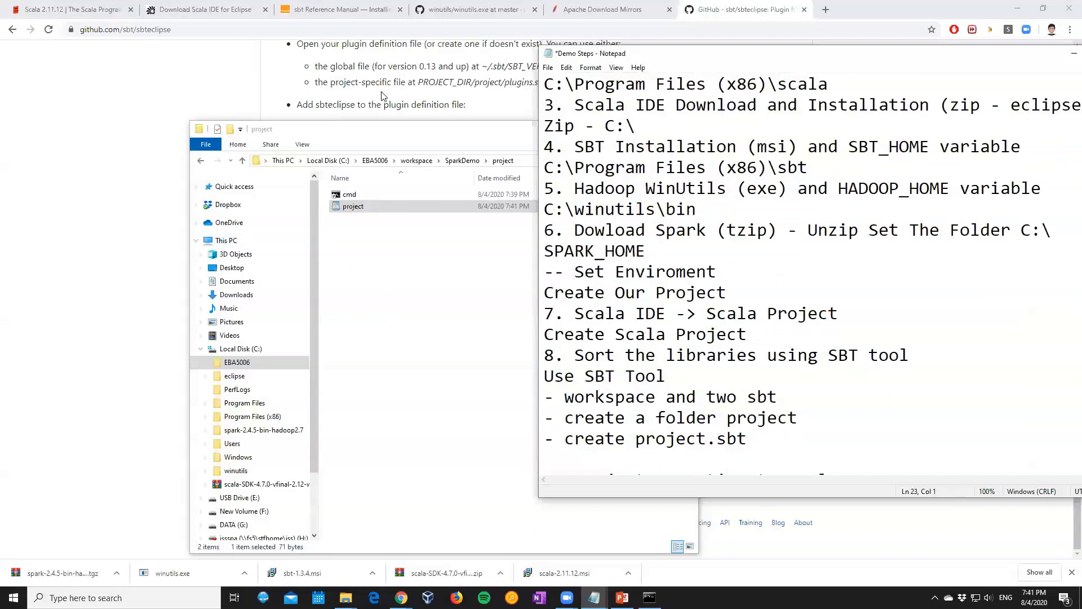
pyautogui.write('addSbtPlugin("com.typesafe.sbteclipse" % "sbteclipse-plugin" % "5.2.4")')
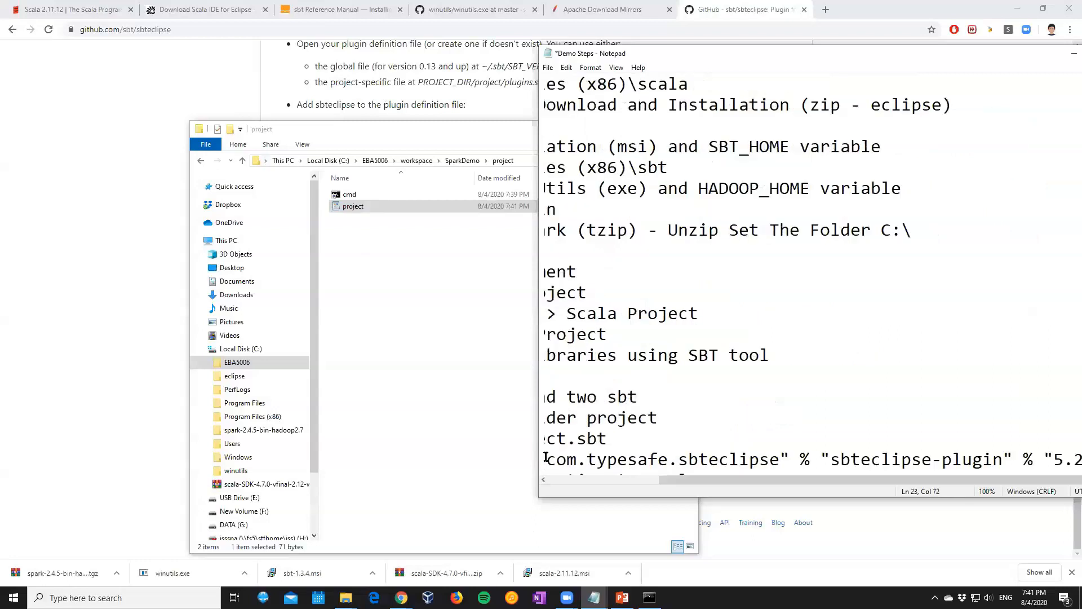
pyautogui.moveTo(679, 478); pyautogui.dragTo(567, 479)
pyautogui.click(563, 462)
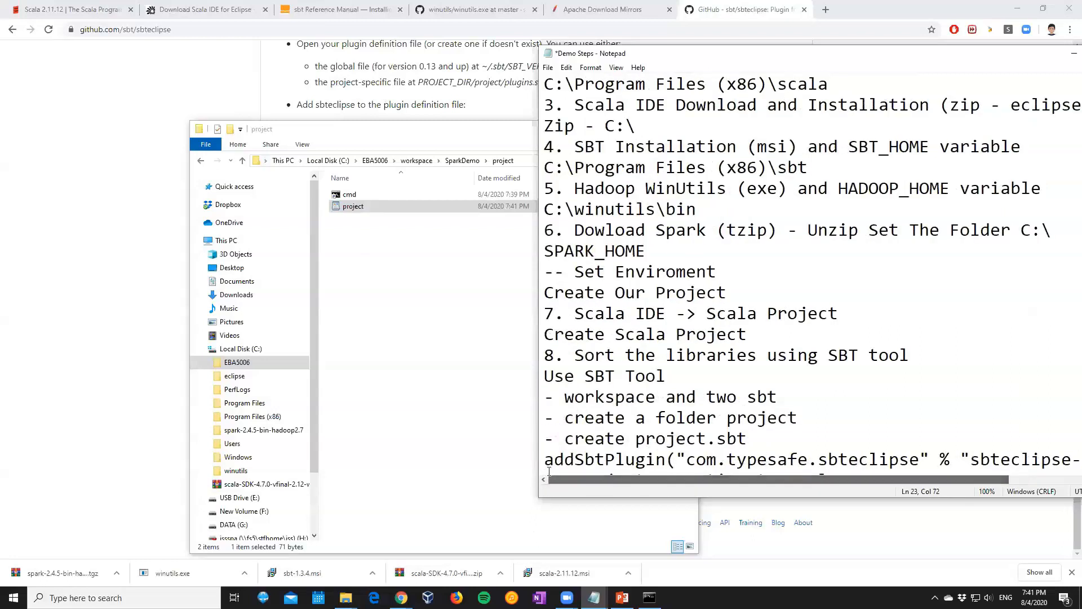
pyautogui.press('End')
pyautogui.press('Return')
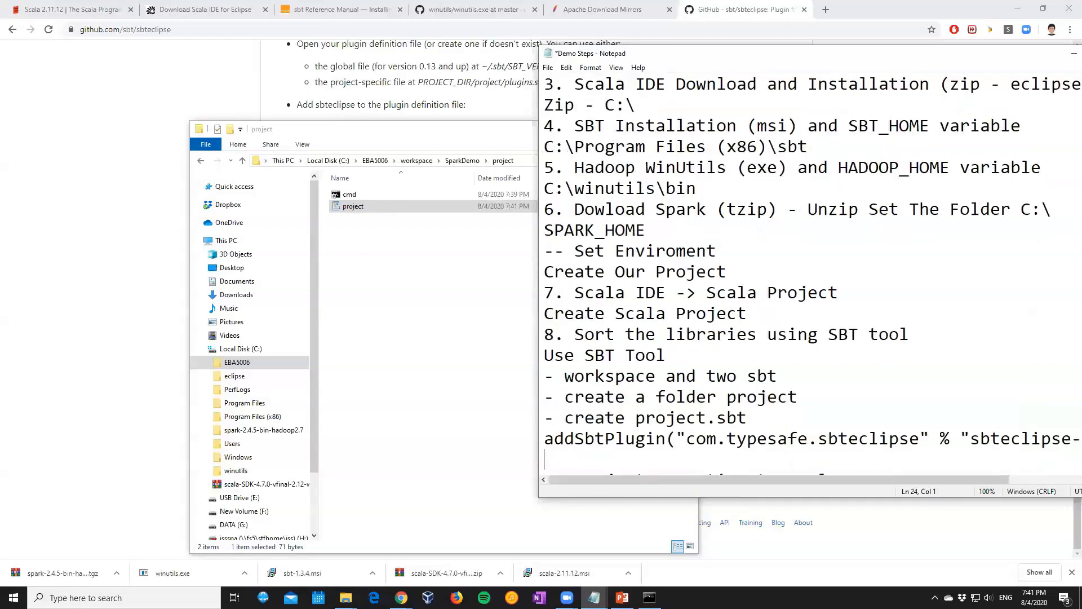
# Add the line "- build.sbt" to the notes below the addSbtPlugin line
pyautogui.write('-')
pyautogui.click(462, 160)
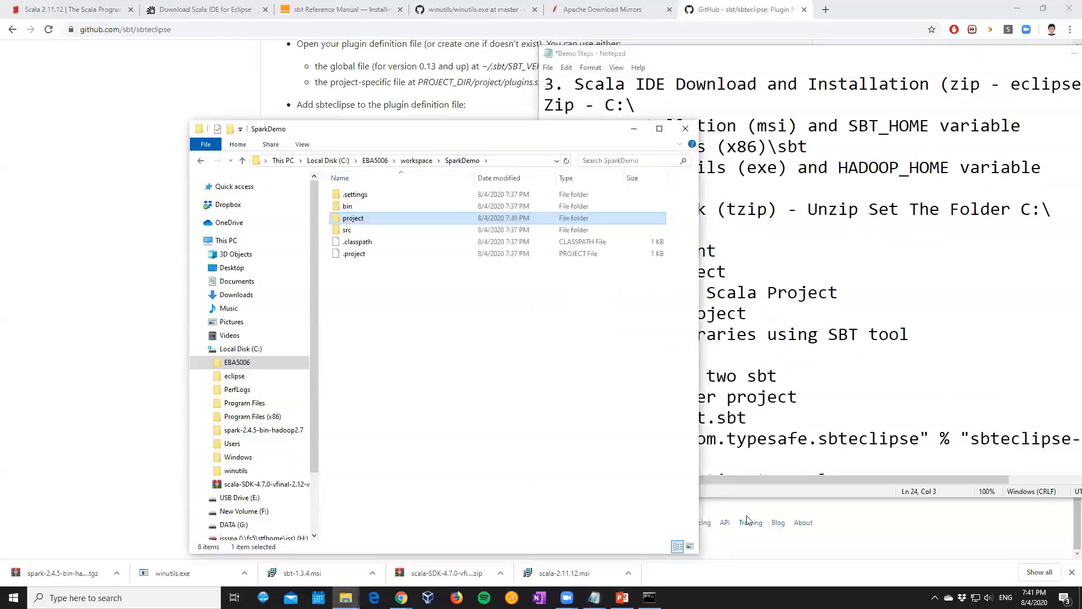
pyautogui.click(724, 458)
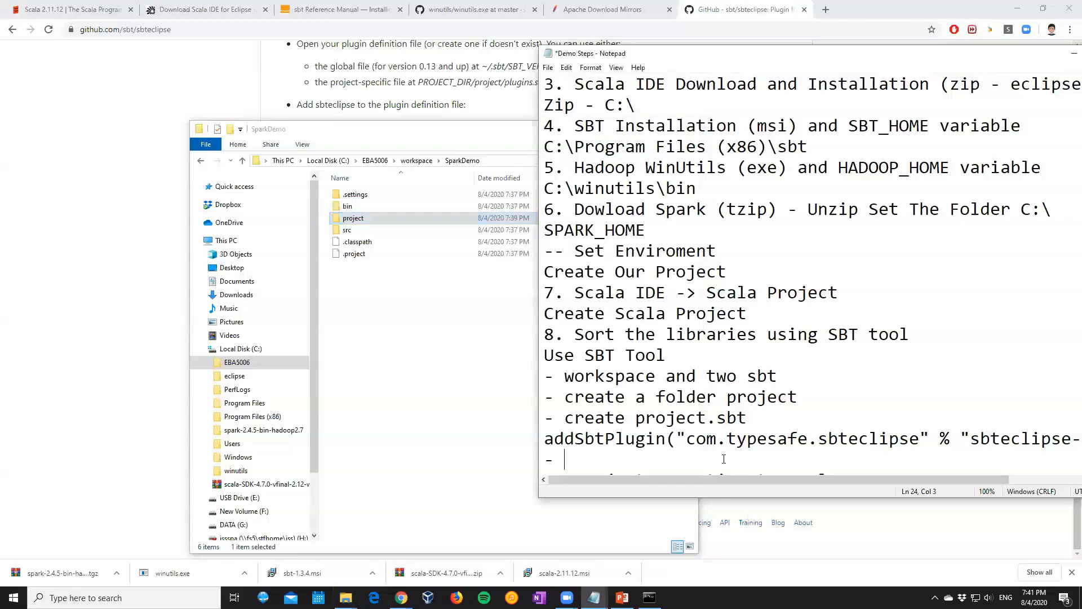
pyautogui.write('buil.sbt')
pyautogui.press('Left')
pyautogui.press('Left')
pyautogui.press('Left')
pyautogui.press('Left')
pyautogui.write('d')
# Copy the project SBT file from the project folder into its parent SparkDemo folder
pyautogui.click(367, 231)
pyautogui.doubleClick(364, 219)
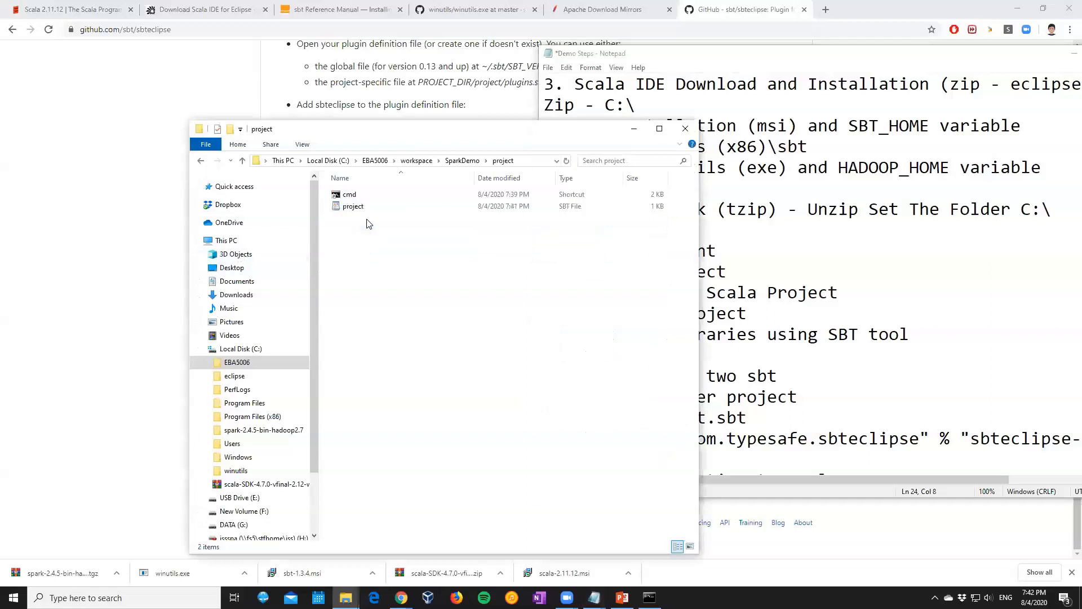
pyautogui.click(361, 206)
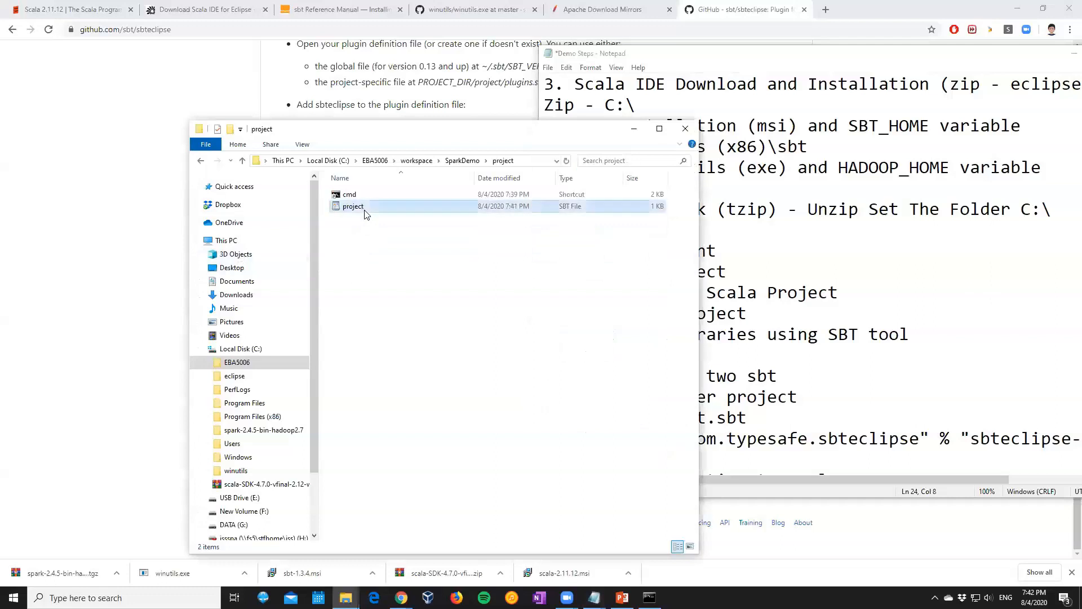
pyautogui.click(451, 161)
pyautogui.click(373, 268)
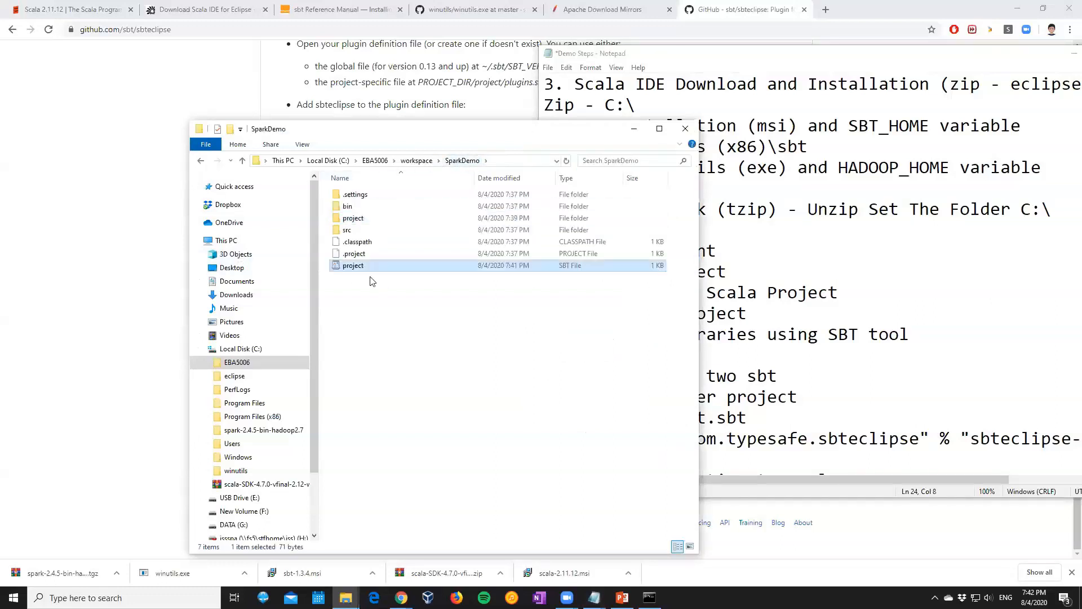
# Rename the copied SBT file in the SparkDemo folder as build
pyautogui.rightClick(363, 265)
pyautogui.click(414, 516)
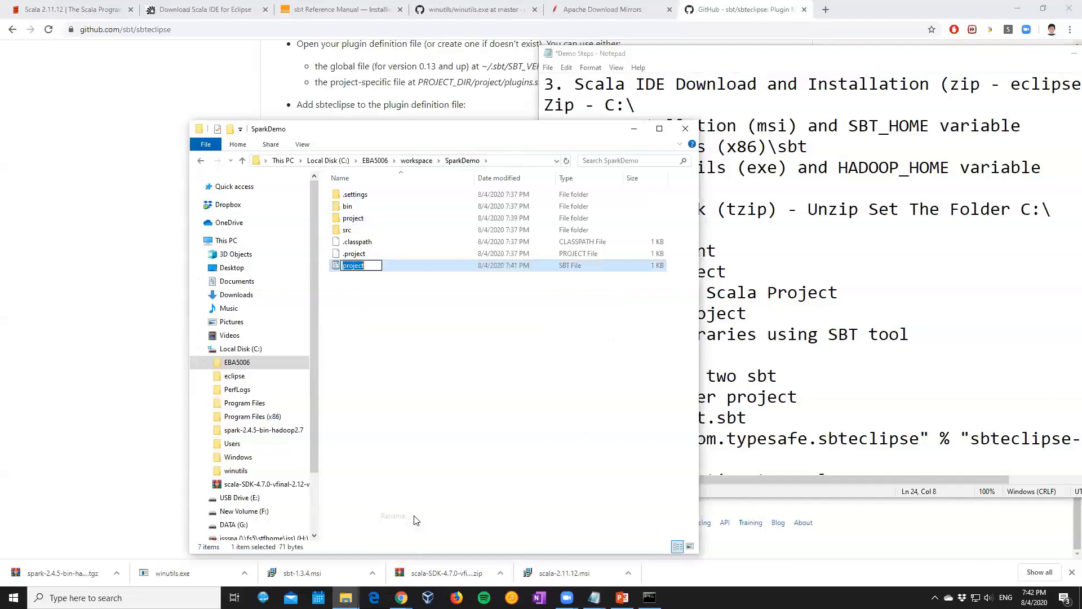
pyautogui.write('build')
pyautogui.click(410, 483)
# Open the build SBT file in WordPad and delete all of its contents
pyautogui.doubleClick(347, 266)
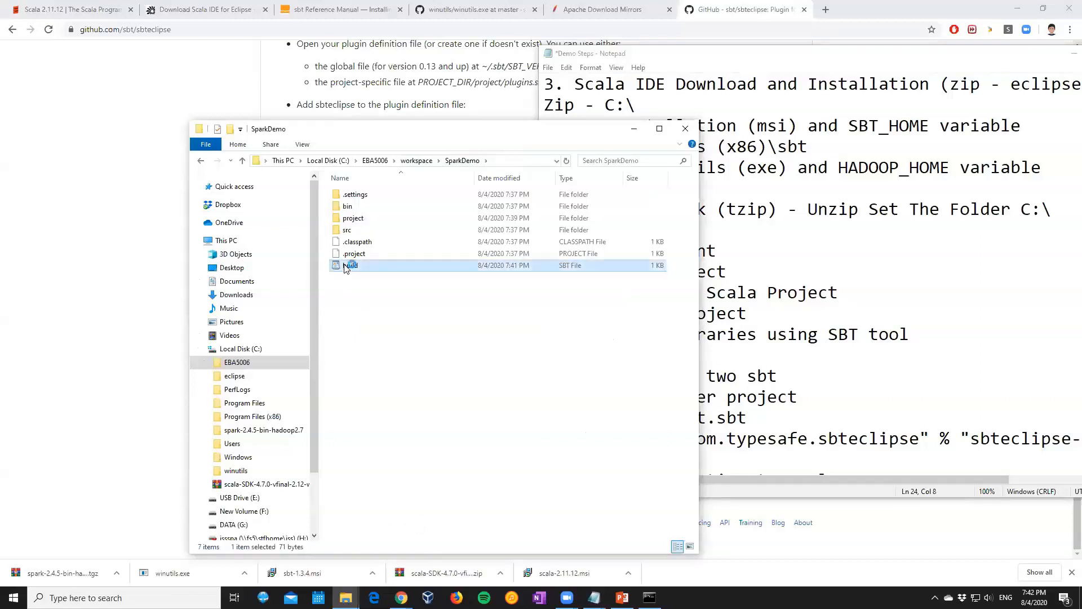
pyautogui.hotkey('ctrl', 'a')
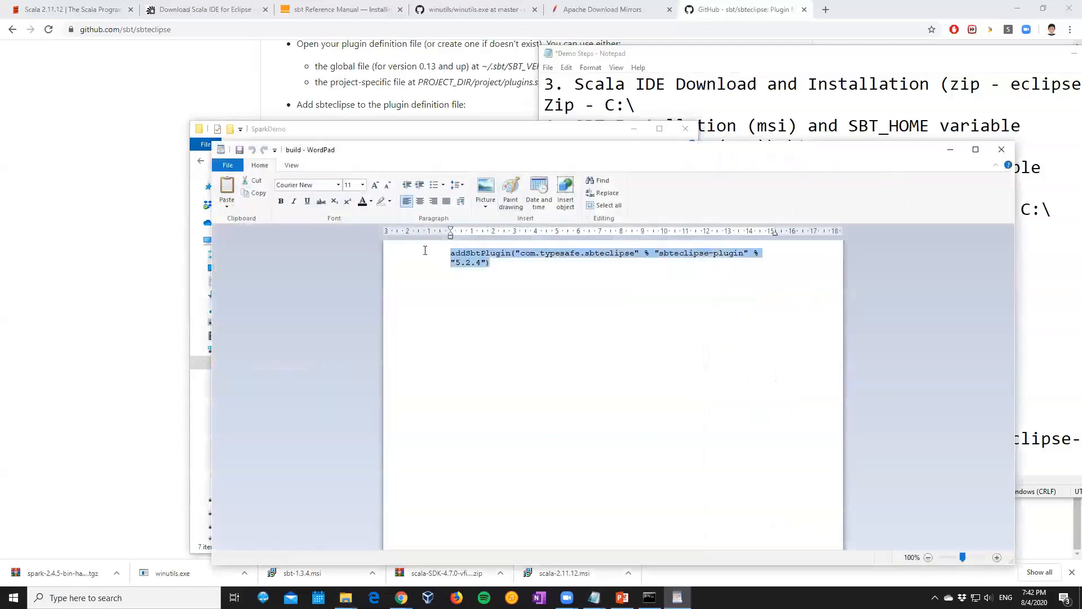
pyautogui.press('Delete')
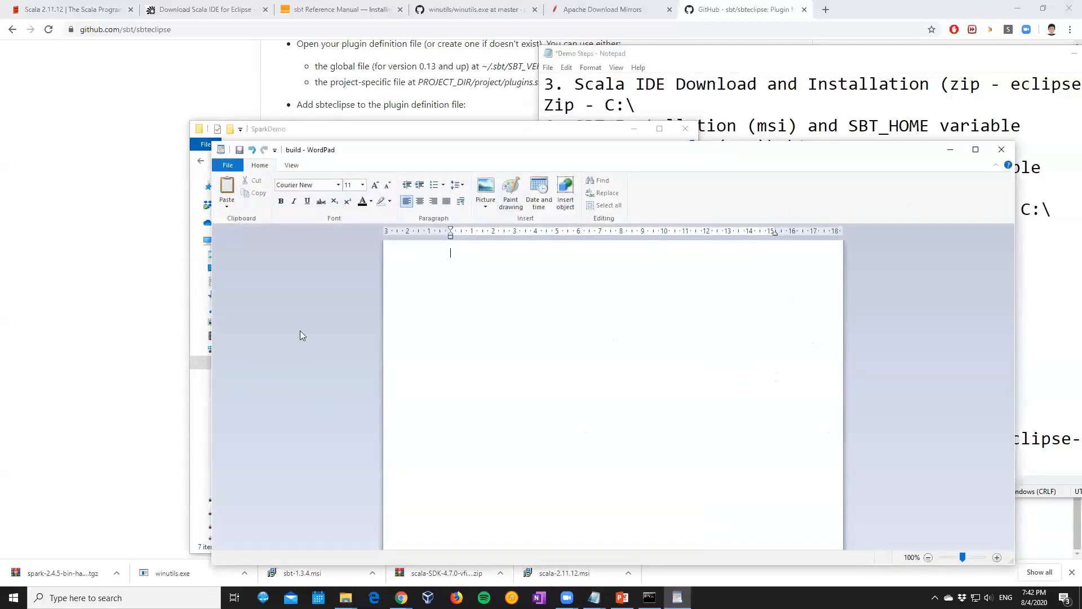
# Switch to Chrome, sign in to GitHub in a new tab and open the BEAD2020 repository
pyautogui.click(151, 387)
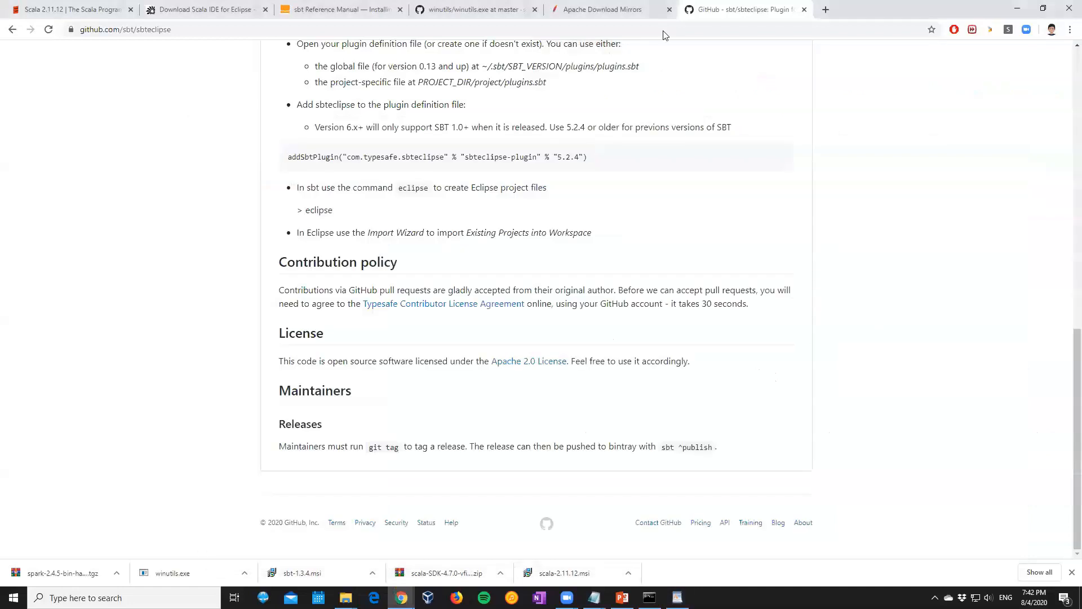
pyautogui.click(828, 8)
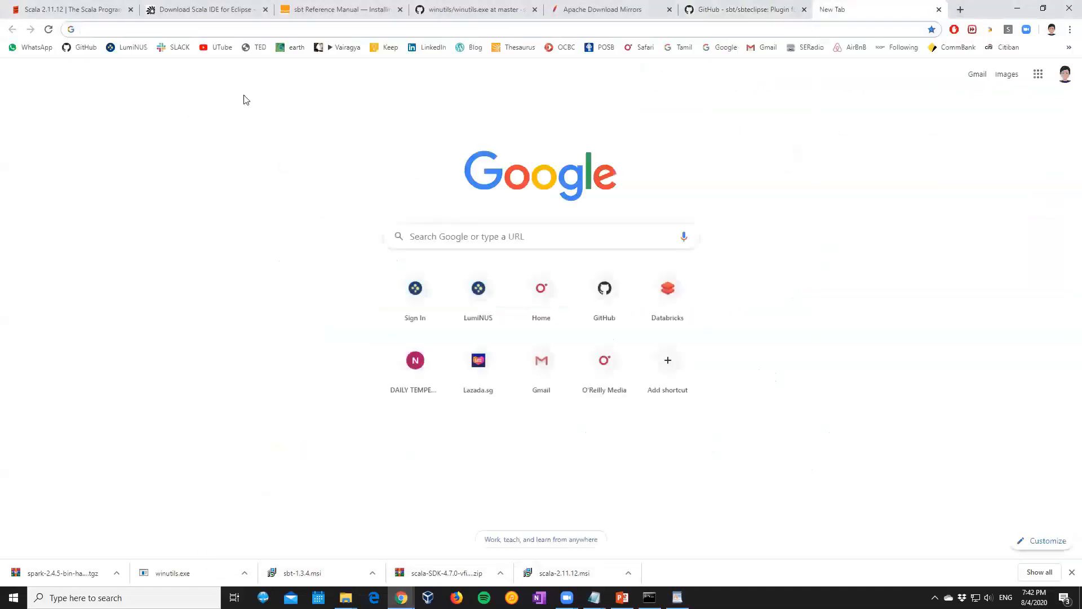
pyautogui.click(90, 49)
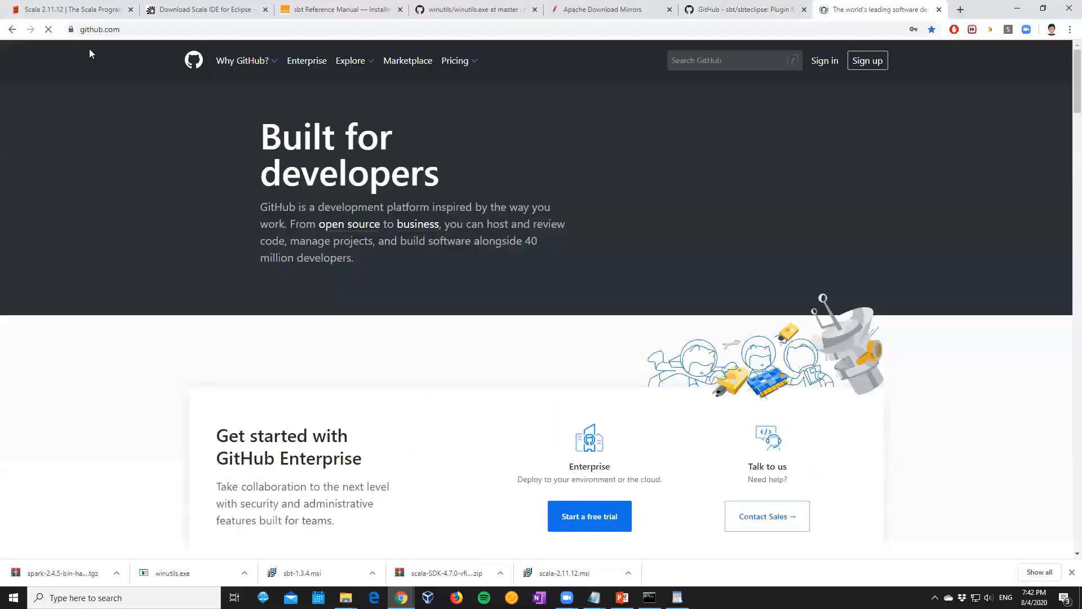
pyautogui.click(826, 62)
pyautogui.click(554, 239)
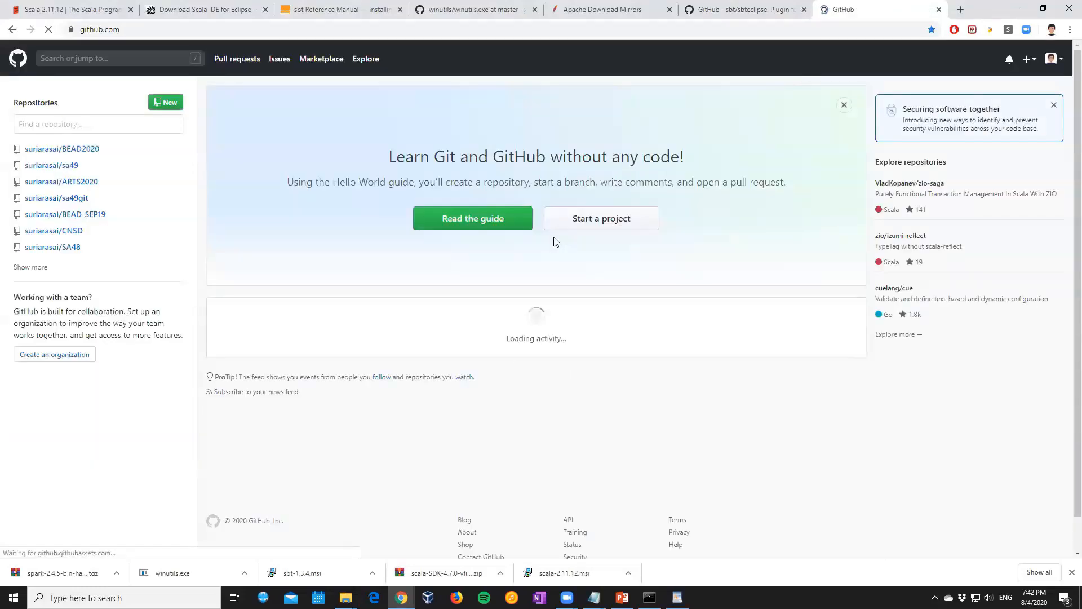
pyautogui.click(78, 151)
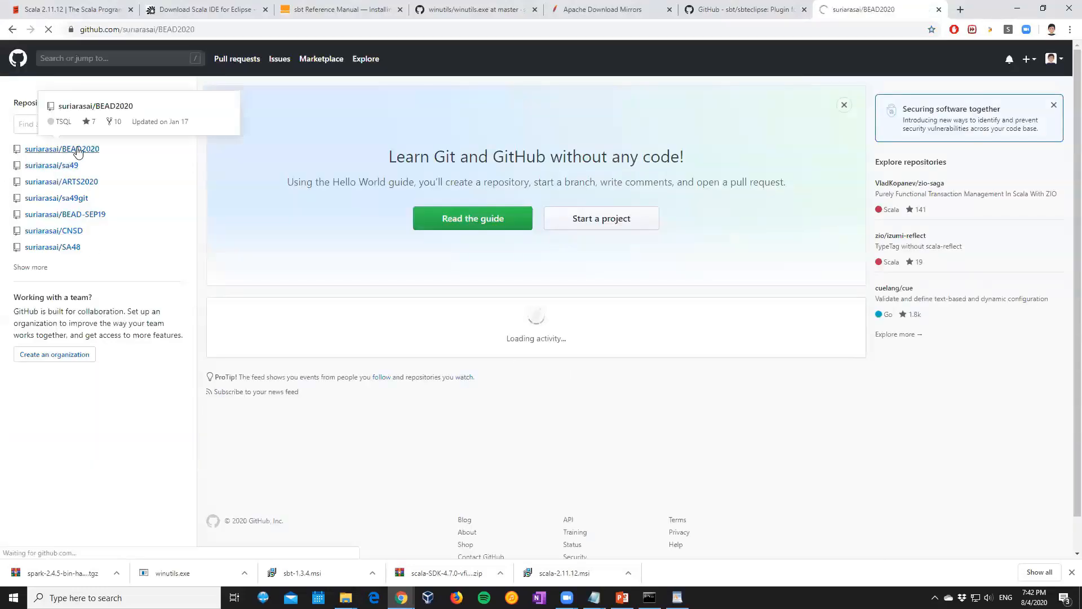
# Open the build.sbt file in the repository's 04-SparkCore folder
pyautogui.scroll(-2, 479, 383)
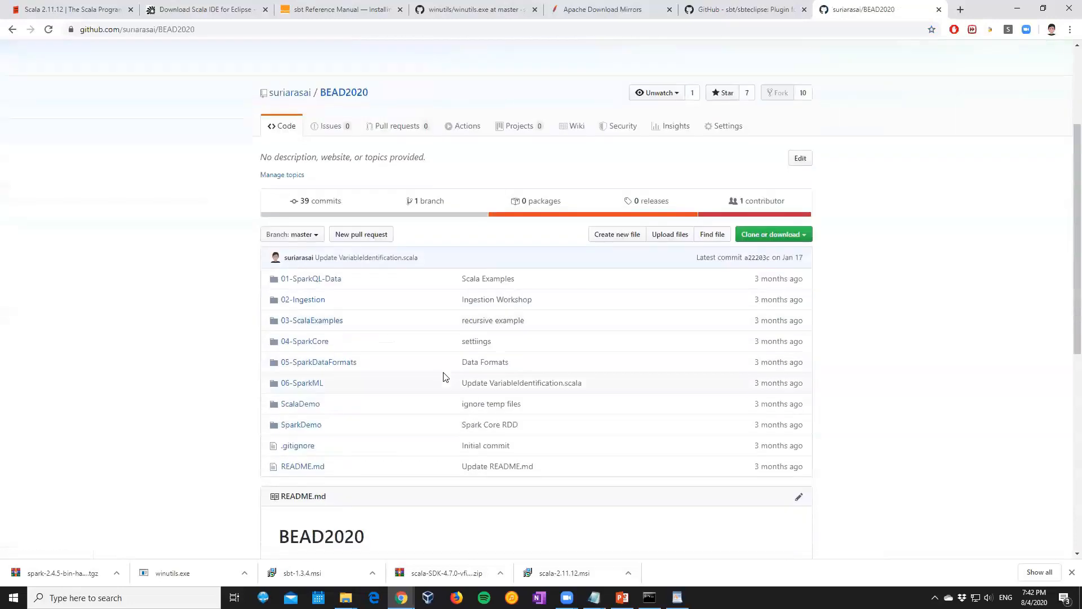
pyautogui.click(299, 342)
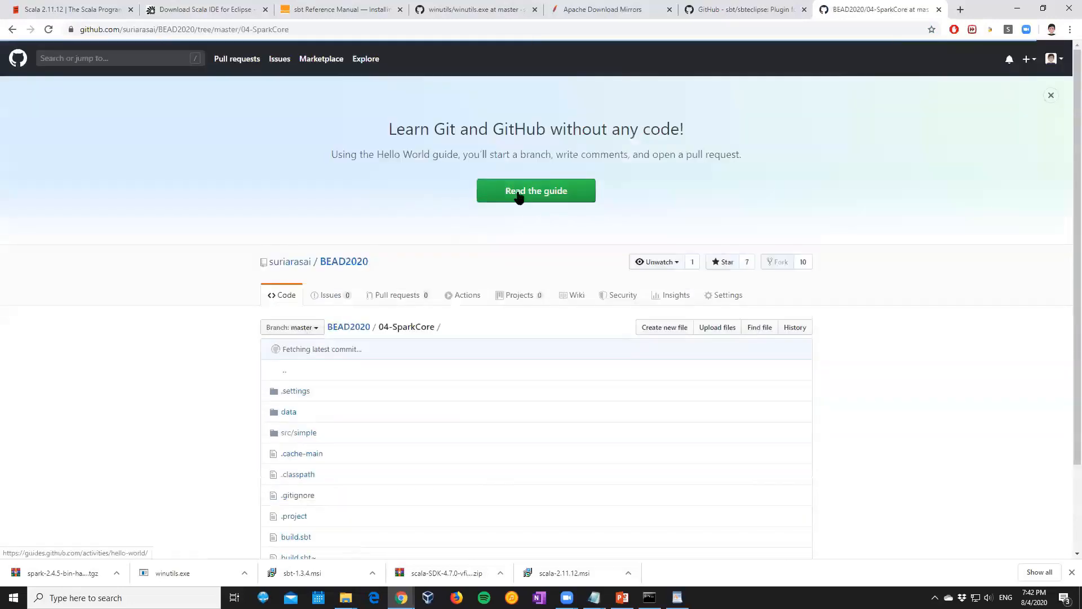
pyautogui.scroll(-2, 517, 194)
pyautogui.click(292, 435)
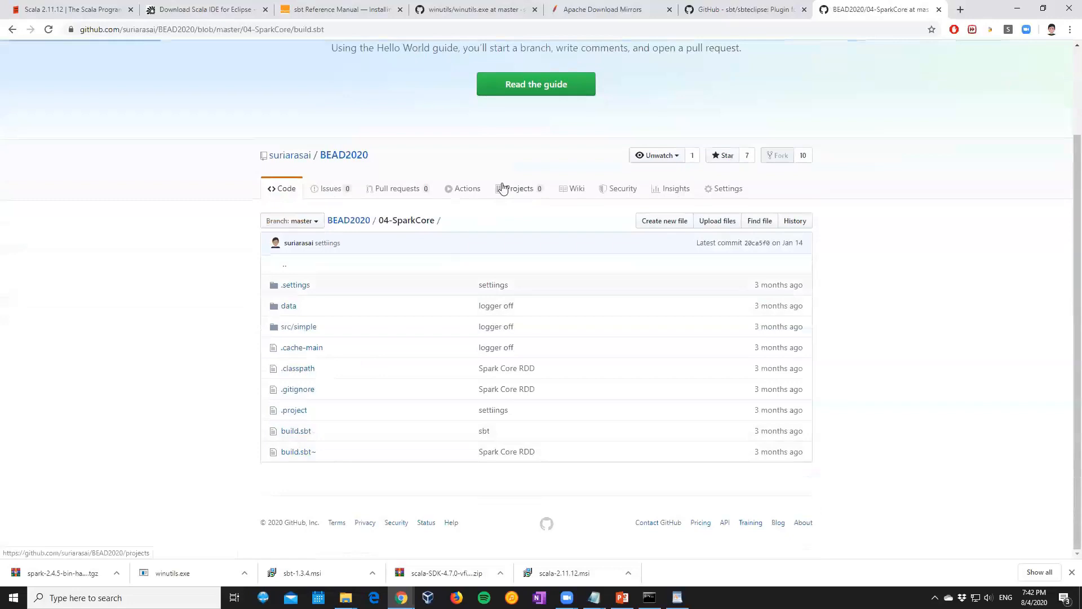
# Copy all the code of the GitHub build.sbt file and paste it into the empty build file in WordPad
pyautogui.scroll(-2, 499, 190)
pyautogui.moveTo(296, 251); pyautogui.dragTo(329, 471)
pyautogui.hotkey('ctrl', 'c')
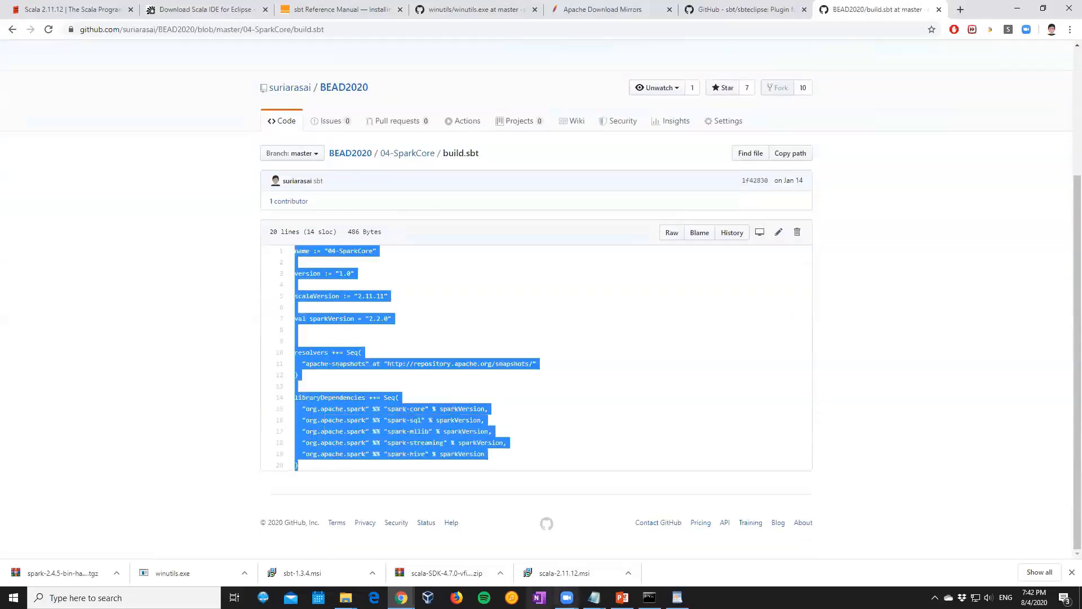
pyautogui.click(677, 597)
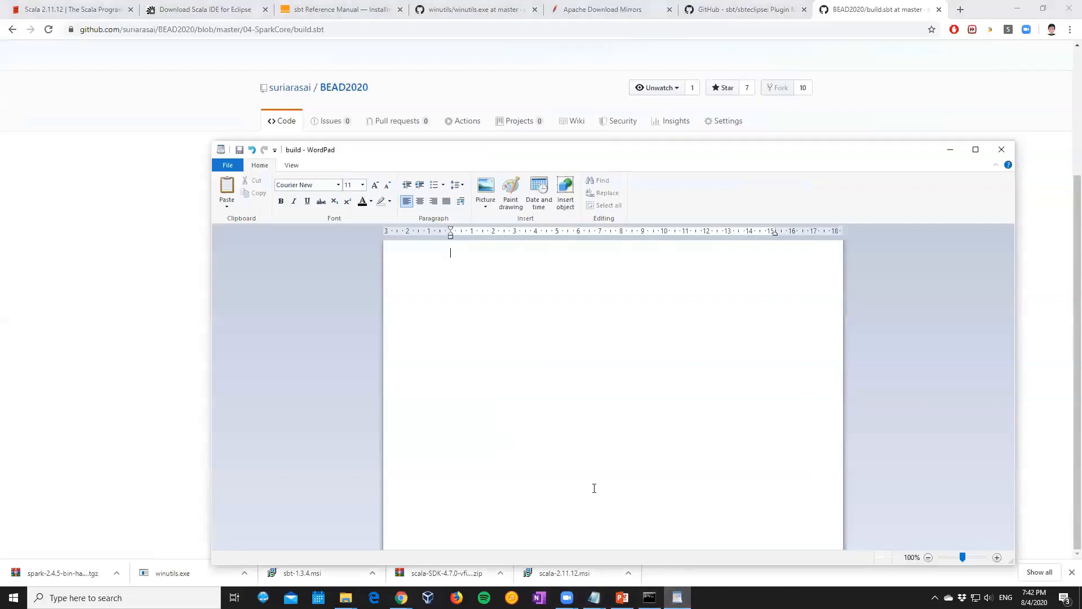
pyautogui.hotkey('ctrl', 'v')
# Change the project name in the build file to "SparkDemo"
pyautogui.doubleClick(509, 252)
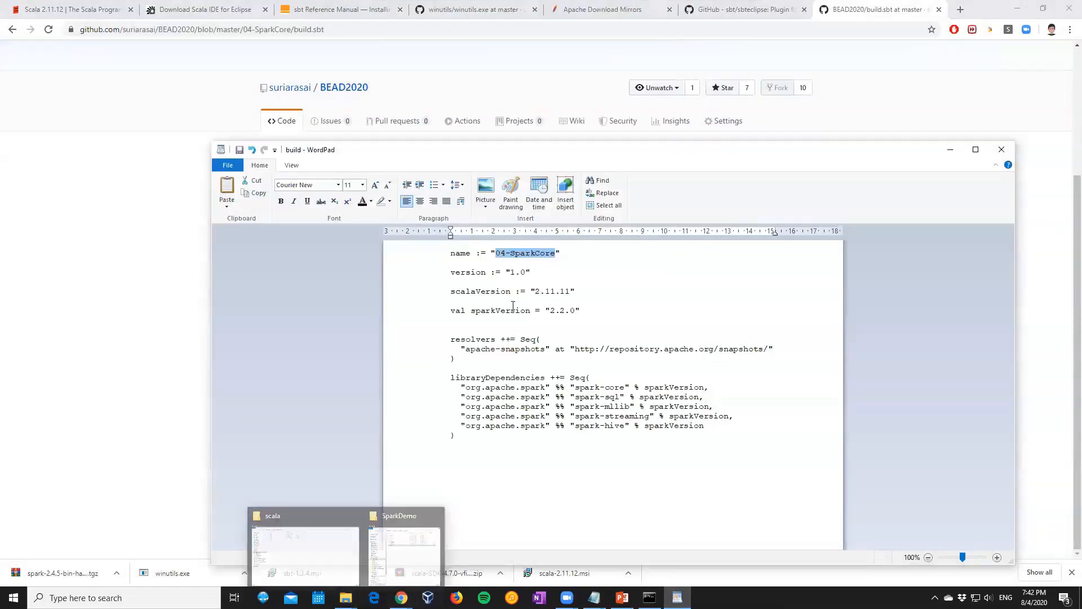
pyautogui.press('Left')
pyautogui.press('Delete')
pyautogui.press('Delete')
pyautogui.press('Delete')
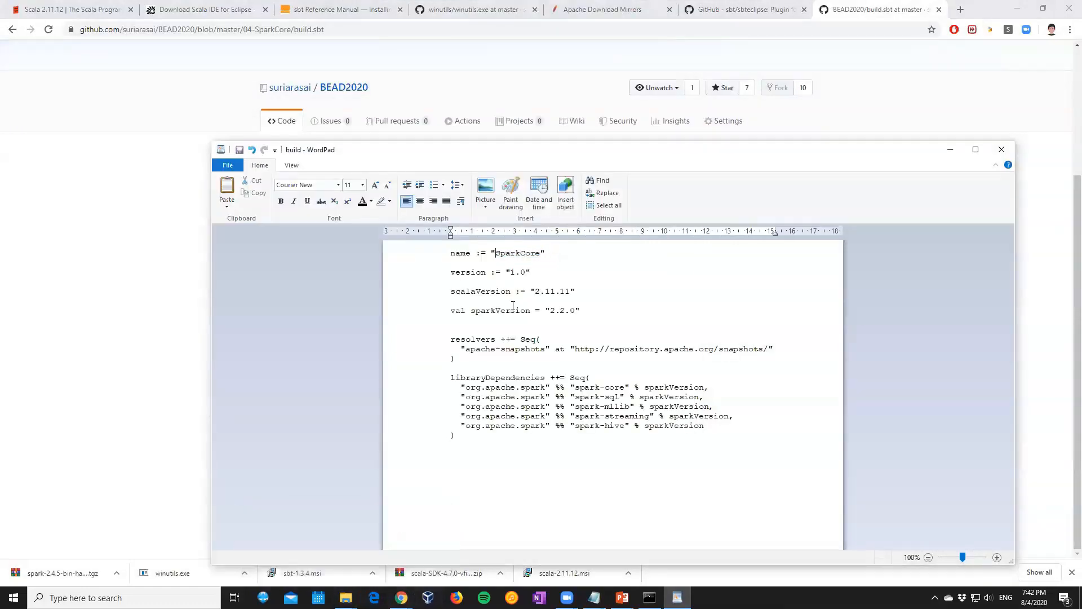
pyautogui.write('Demo')
pyautogui.press('Delete')
pyautogui.press('Delete')
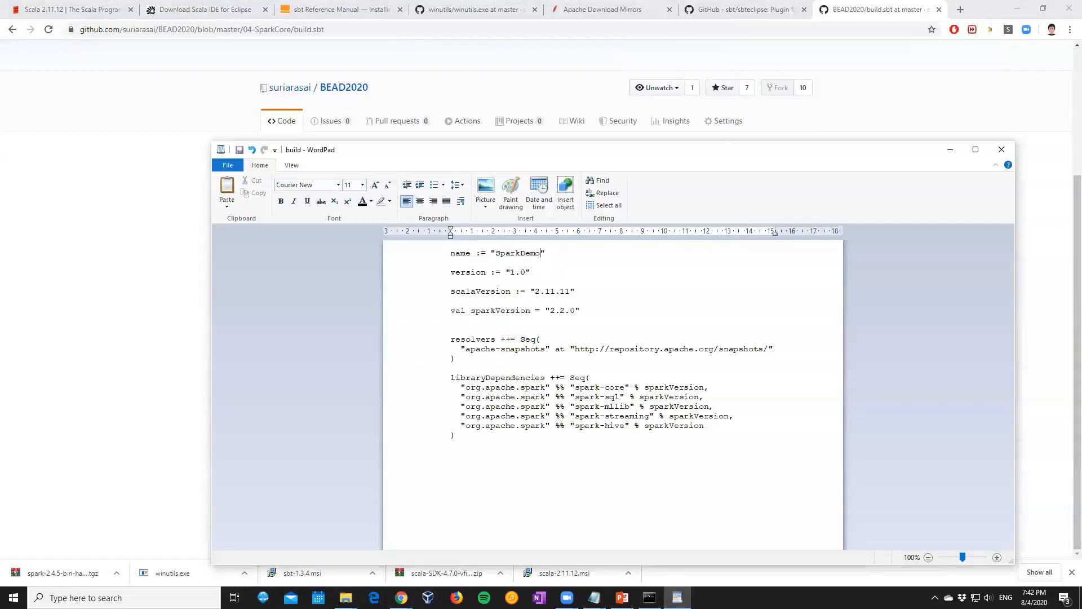
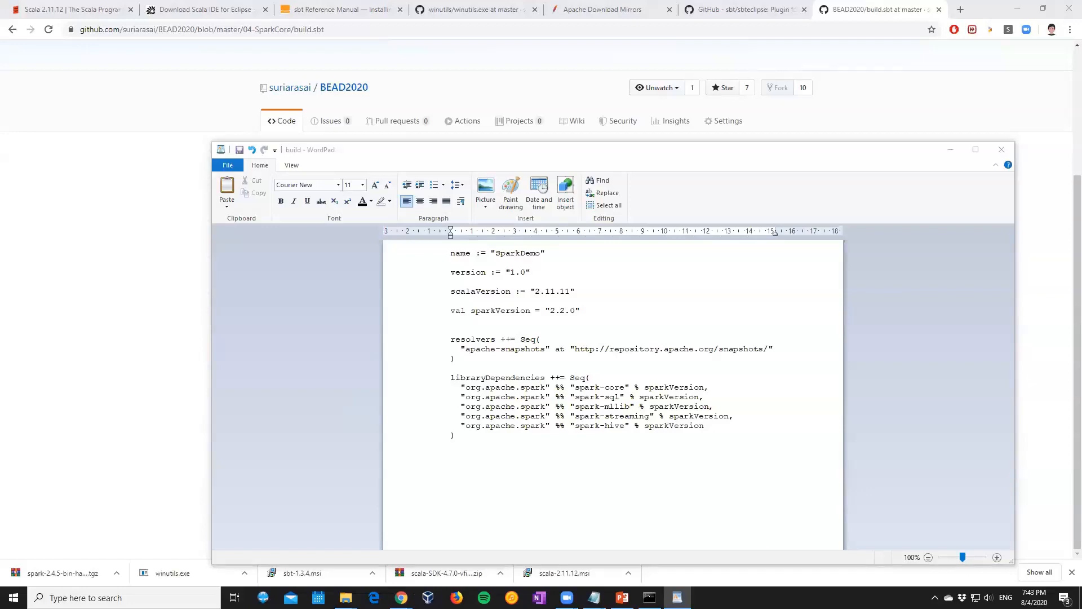
# Set sparkVersion in the build file to "2.4.5" to match the Spark folder on drive C, and close the file
pyautogui.click(558, 310)
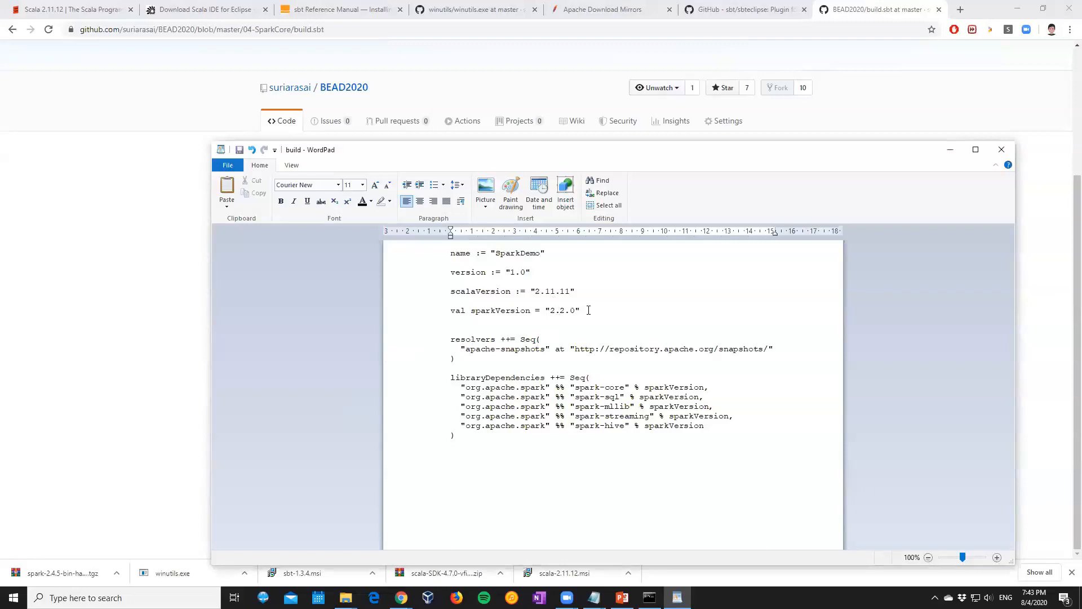
pyautogui.click(345, 598)
pyautogui.click(327, 558)
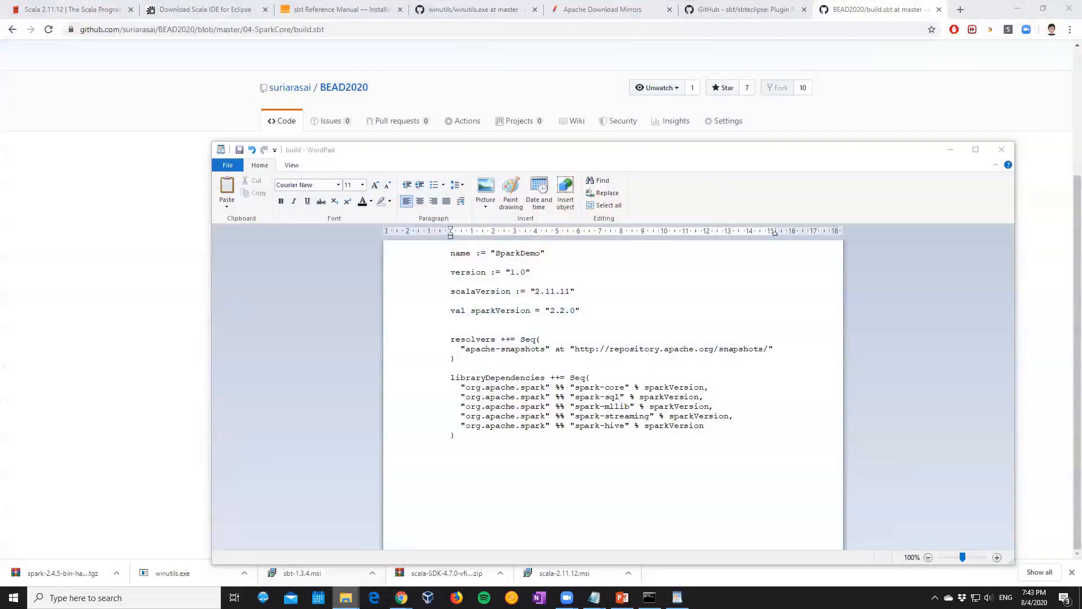
pyautogui.moveTo(346, 596)
pyautogui.click(404, 549)
pyautogui.click(261, 431)
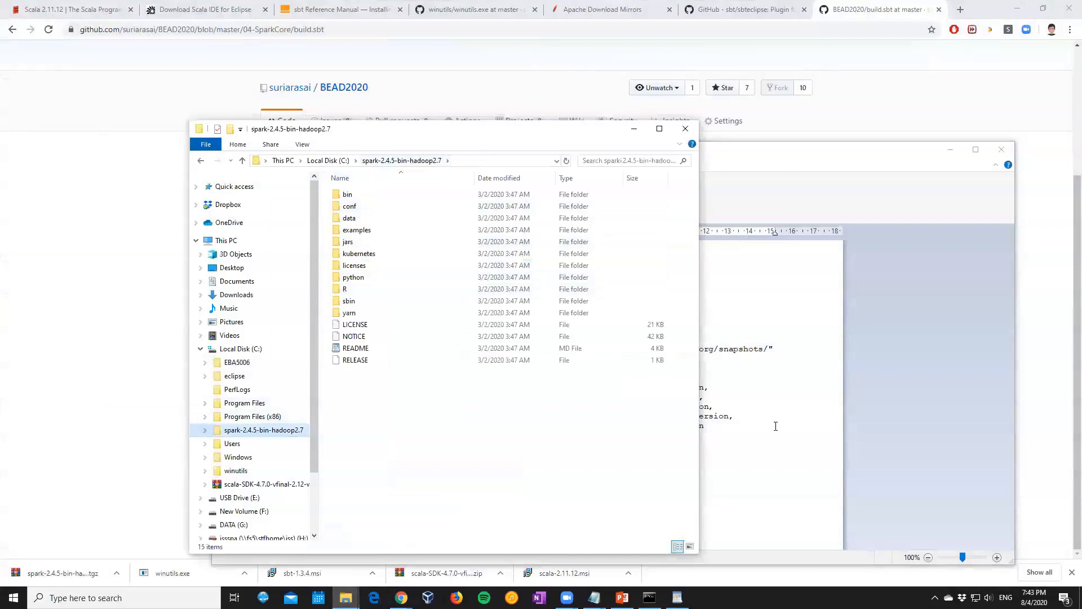
pyautogui.click(747, 410)
pyautogui.moveTo(558, 312); pyautogui.dragTo(563, 312)
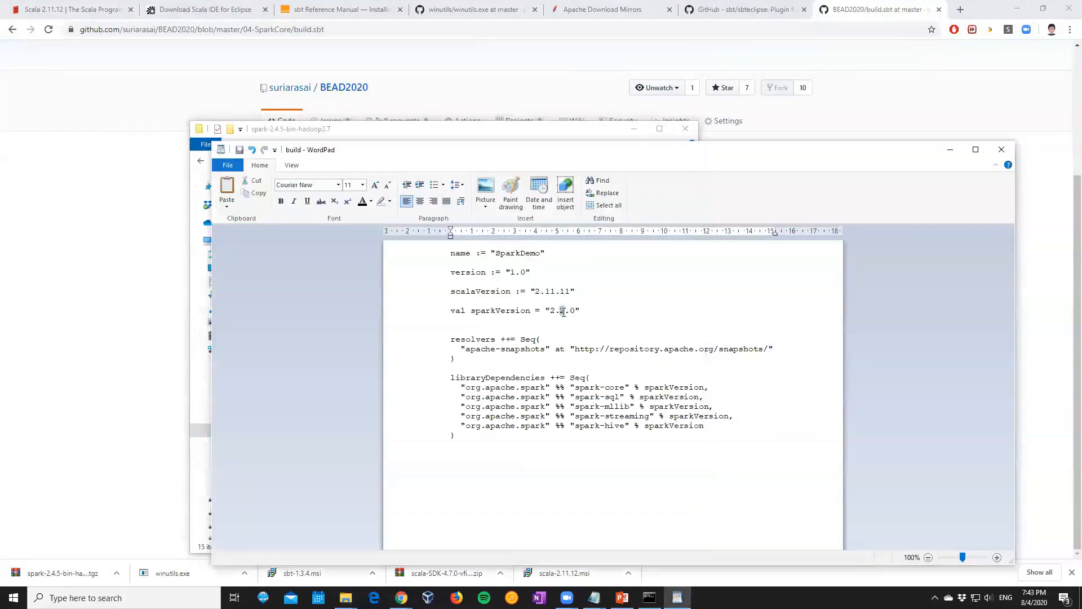
pyautogui.write('4')
pyautogui.moveTo(570, 310); pyautogui.dragTo(575, 311)
pyautogui.write('5')
pyautogui.click(1002, 149)
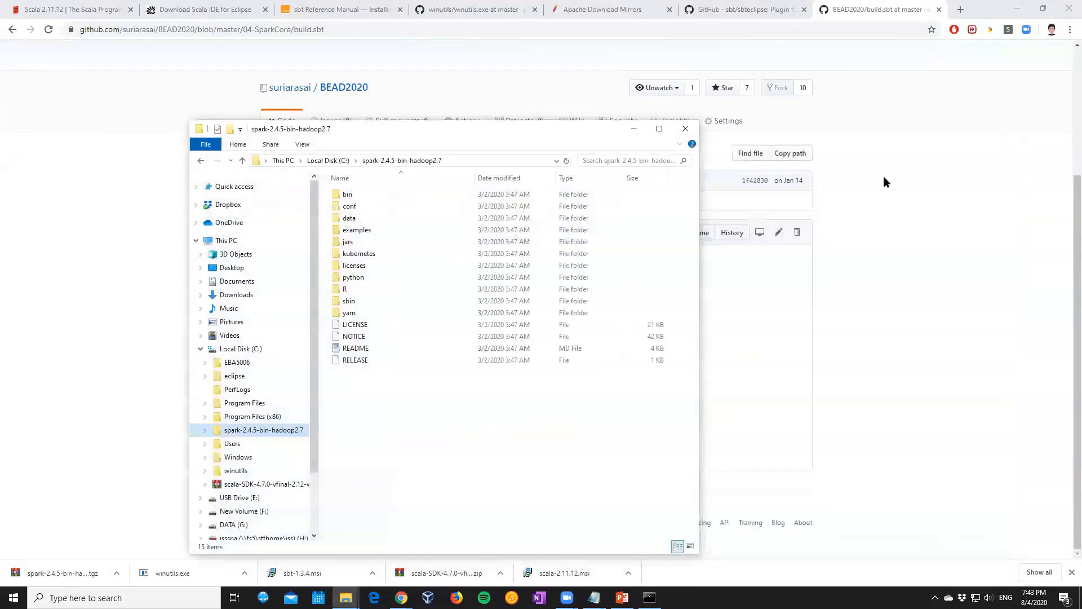
# Hide Chrome and reopen the build file from C:\EBA5006\workspace\SparkDemo
pyautogui.click(739, 393)
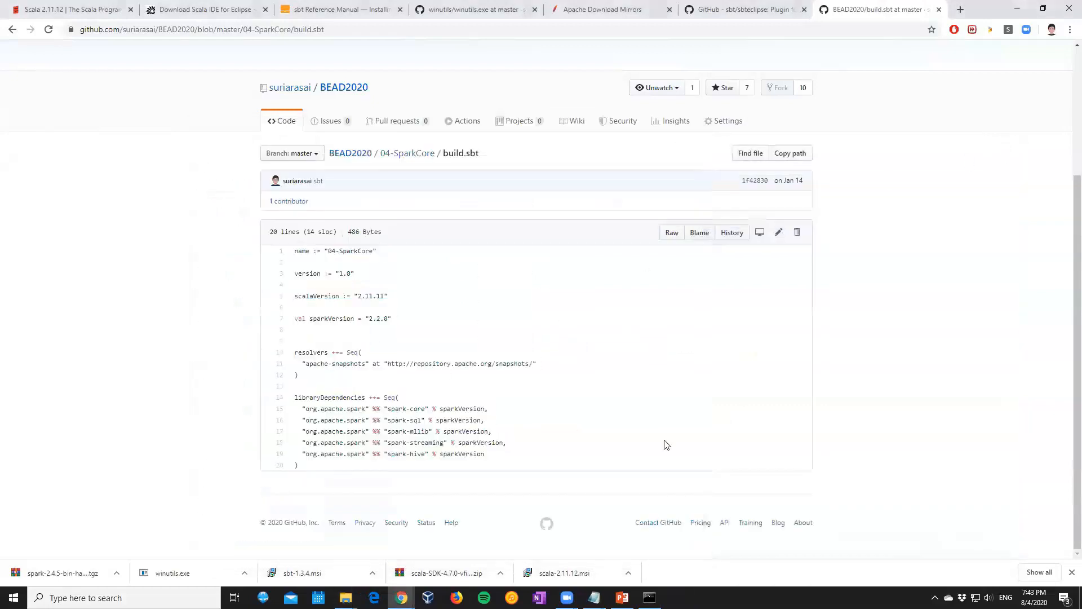
pyautogui.click(1017, 8)
pyautogui.click(833, 371)
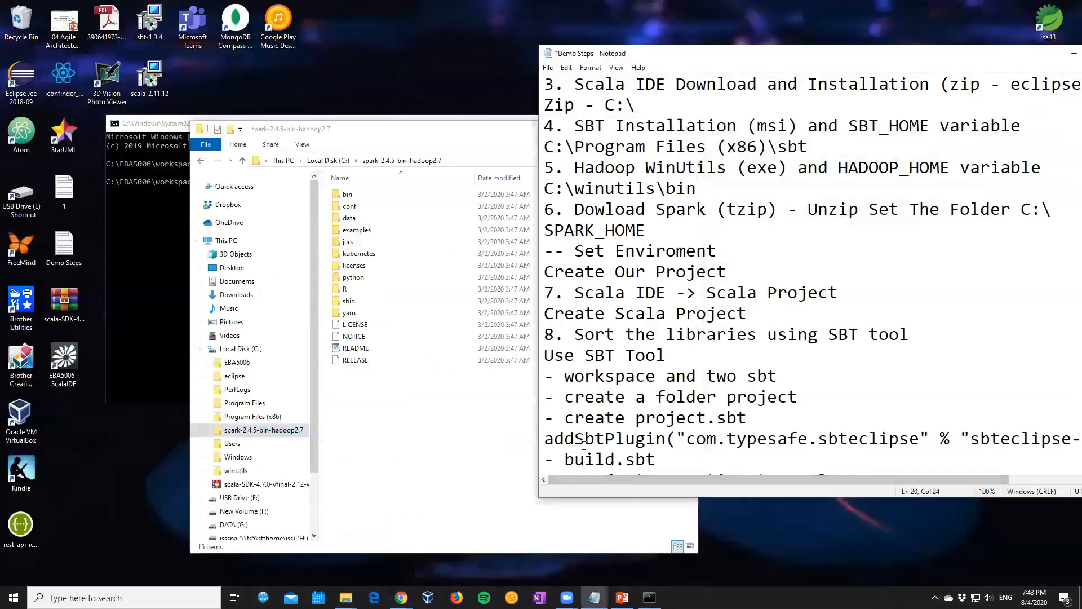
pyautogui.click(662, 461)
pyautogui.click(237, 362)
pyautogui.click(361, 197)
pyautogui.doubleClick(361, 200)
pyautogui.doubleClick(360, 207)
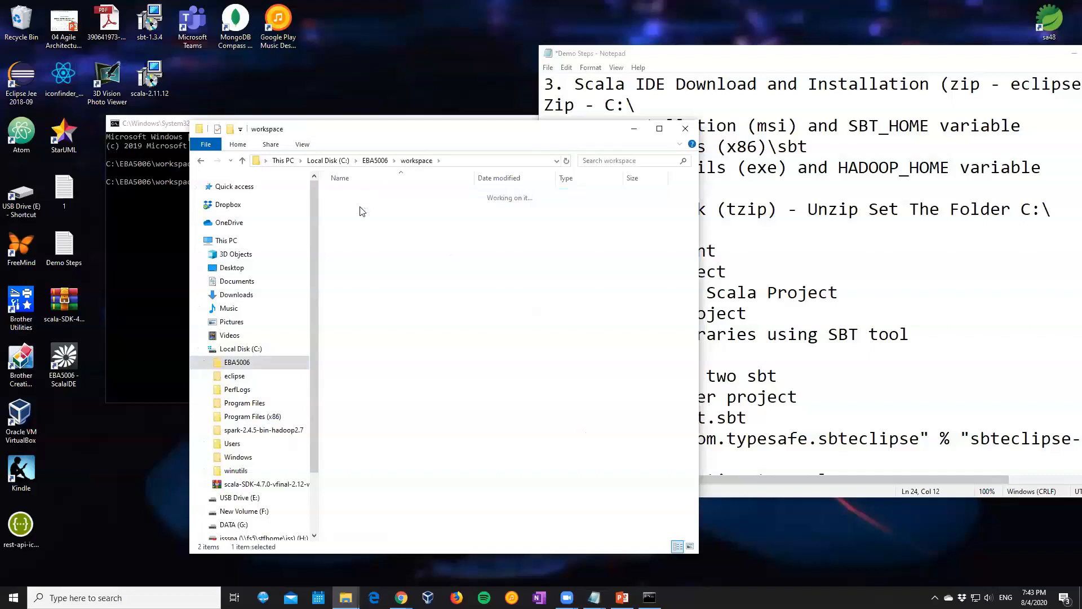
pyautogui.click(350, 266)
pyautogui.doubleClick(350, 266)
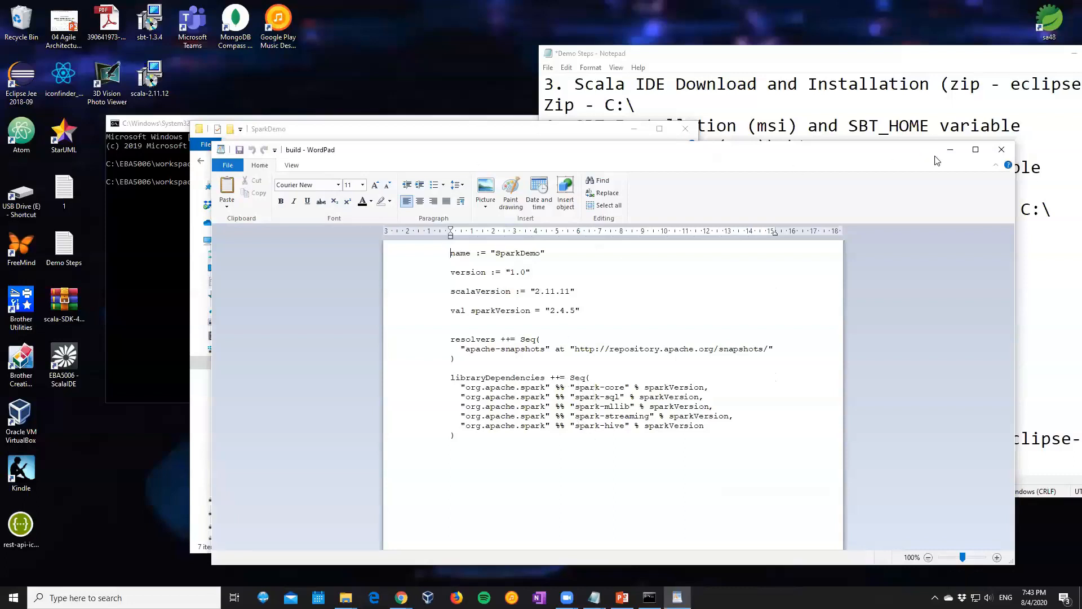
# Add an empty line after the spark-hive dependency in the build file
pyautogui.click(603, 427)
pyautogui.click(709, 425)
pyautogui.press('BackSpace')
pyautogui.press('Return')
# Switch to Chrome, open build.sbt in the BEAD2020 repository's 06-SparkML folder and examine the extra library dependencies after spark-hive
pyautogui.click(402, 597)
pyautogui.click(569, 559)
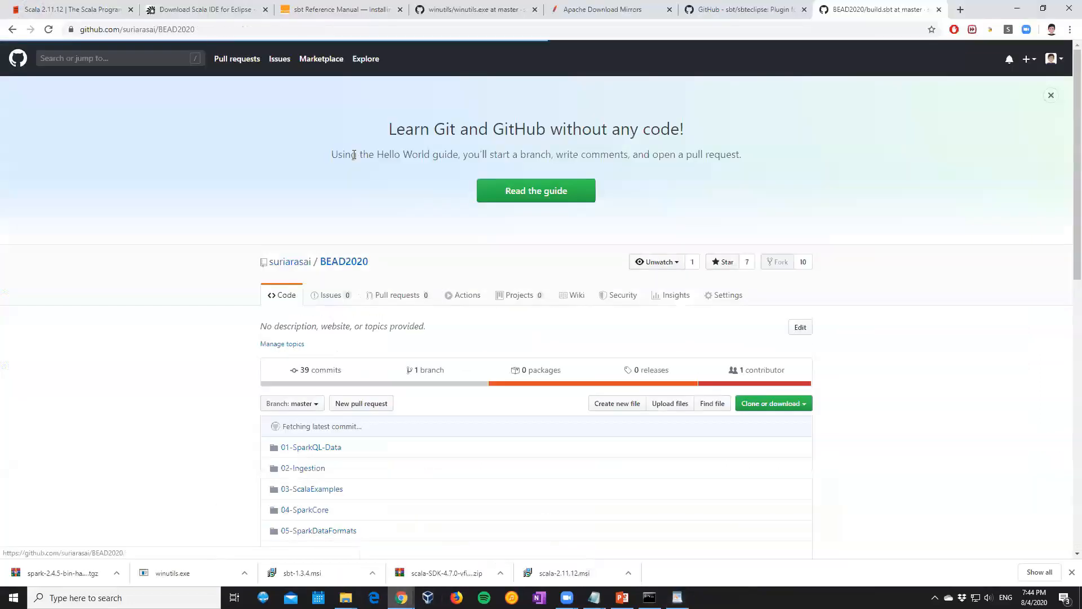
pyautogui.scroll(-3, 323, 342)
pyautogui.click(309, 385)
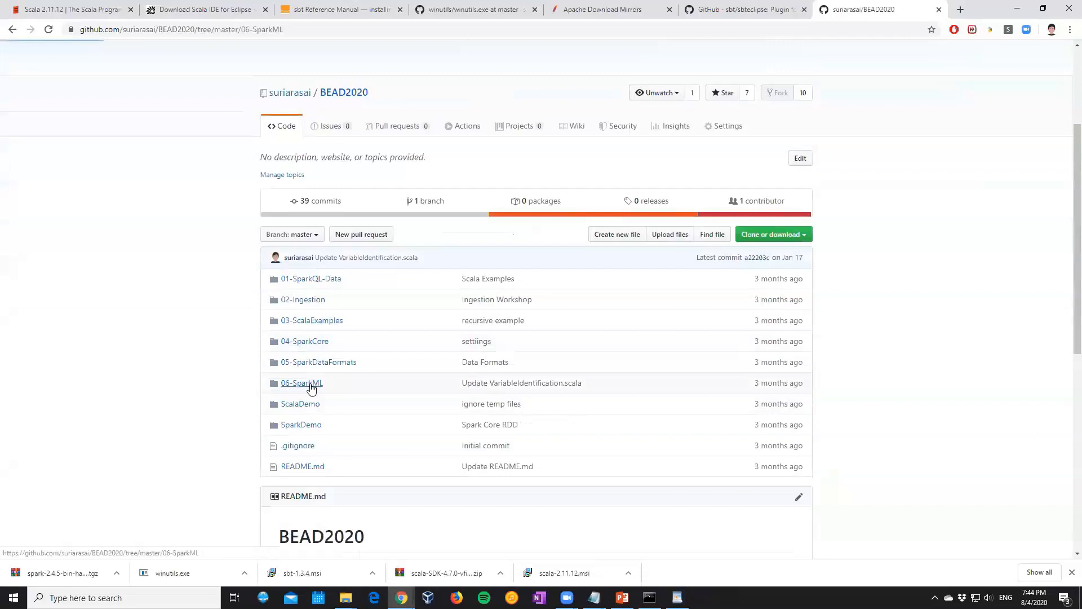
pyautogui.scroll(-1, 309, 387)
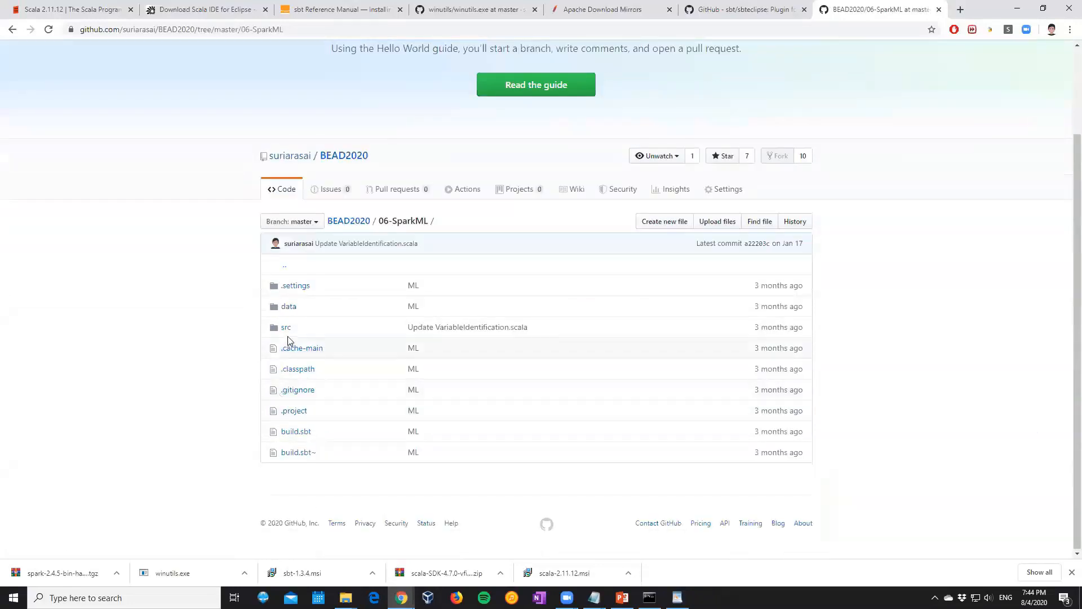
pyautogui.click(288, 432)
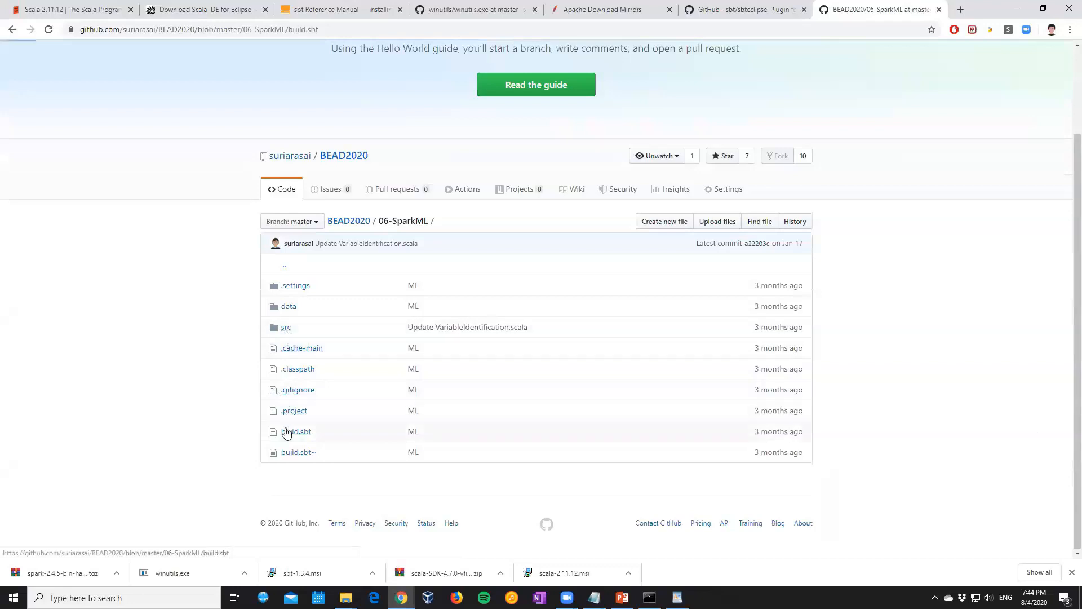
pyautogui.scroll(-3, 321, 404)
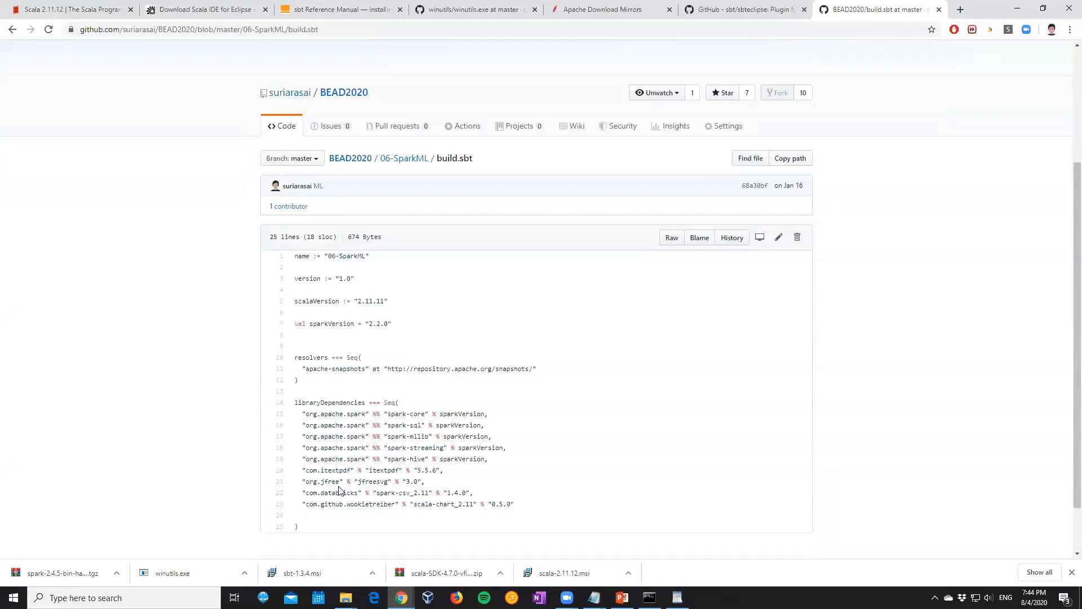
pyautogui.moveTo(302, 471); pyautogui.dragTo(524, 507)
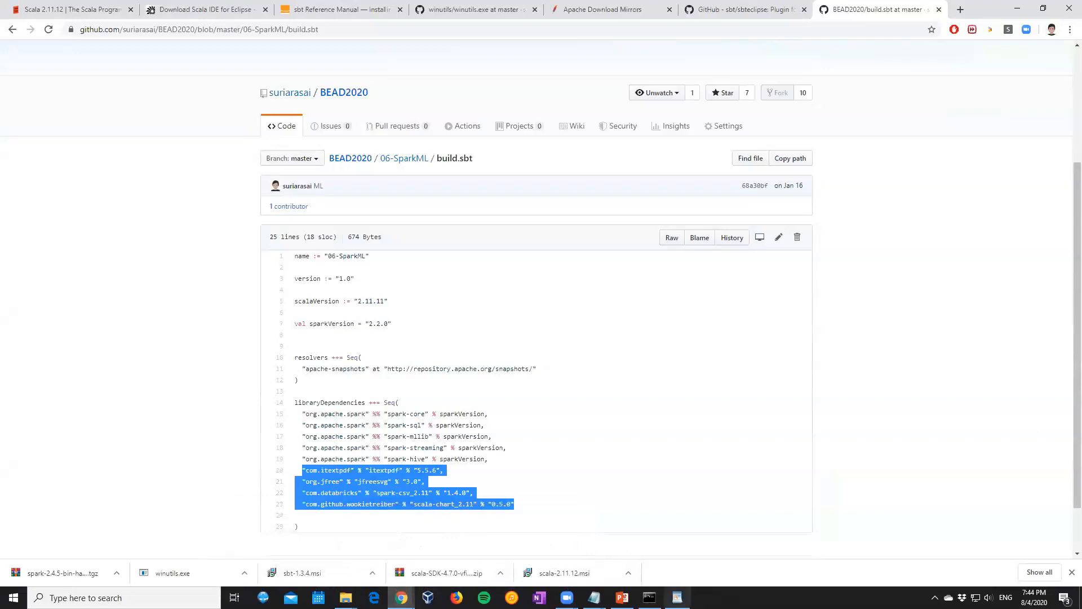
# Return to the build file in WordPad and close it, saving the changes
pyautogui.click(678, 597)
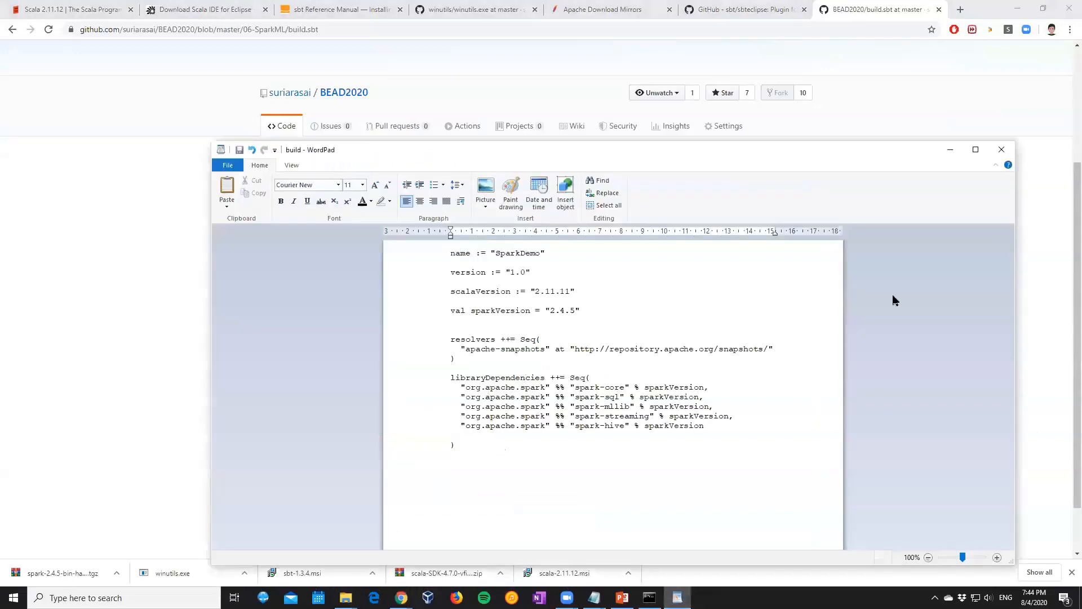
pyautogui.click(1001, 151)
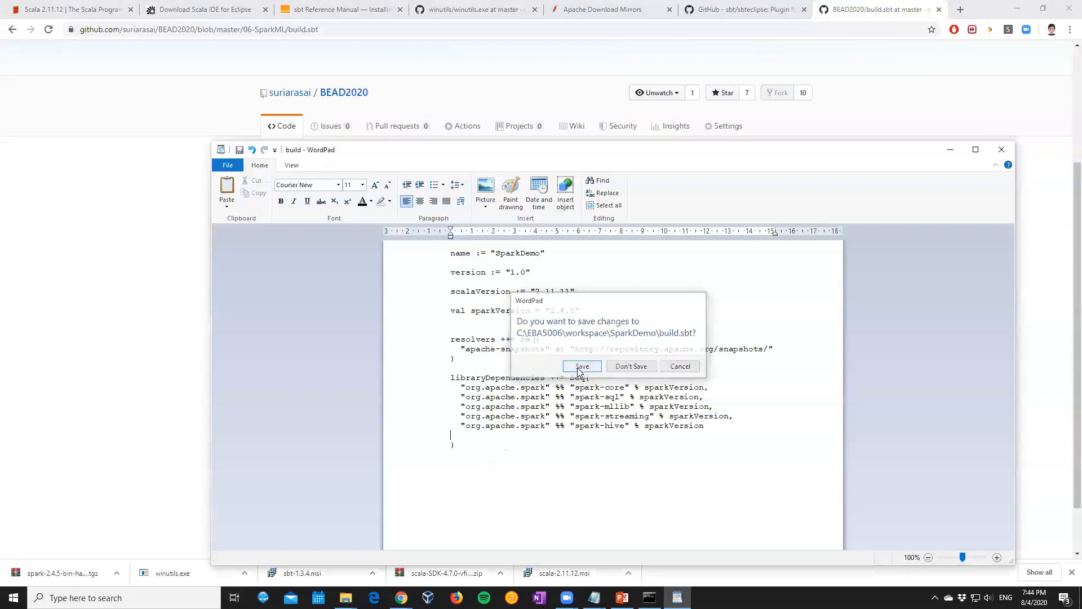
pyautogui.click(579, 368)
# Switch to the Command Prompt and go up one level from the project folder to SparkDemo
pyautogui.click(650, 597)
pyautogui.click(393, 339)
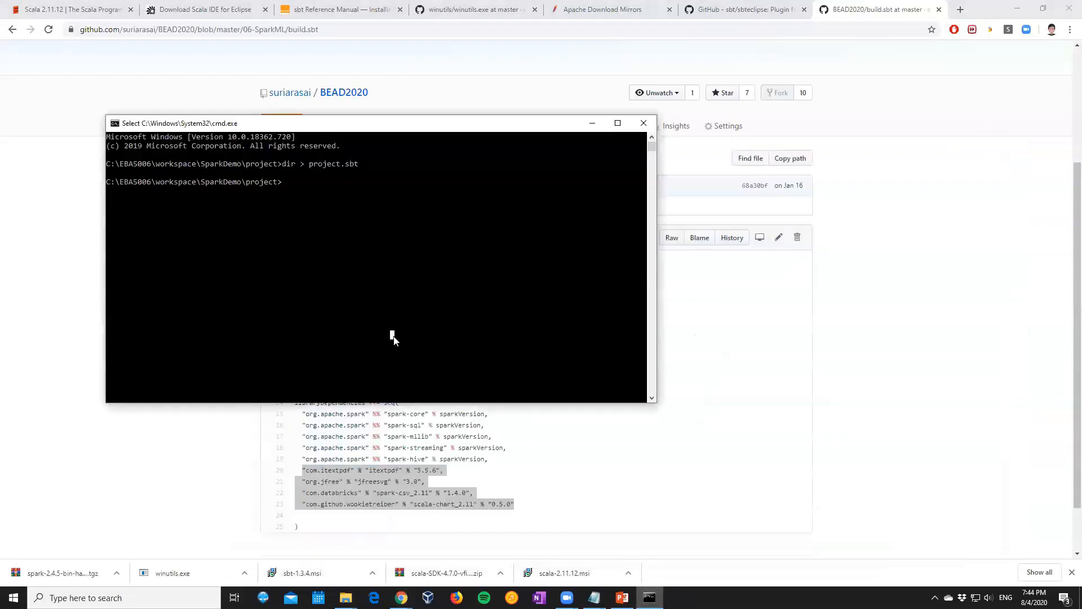
pyautogui.write('cd ..')
pyautogui.press('Return')
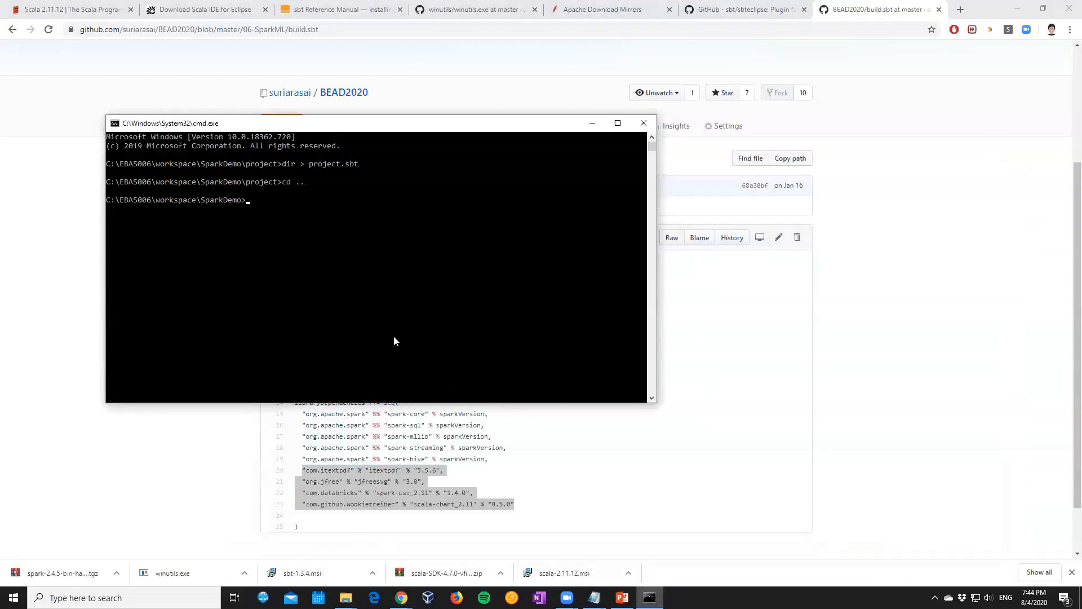
# Try to display the contents of build.sbt with the cat command
pyautogui.write('cat')
pyautogui.press('BackSpace')
pyautogui.press('BackSpace')
pyautogui.press('BackSpace')
pyautogui.write('cat build.sbt')
pyautogui.press('Return')
pyautogui.press('Up')
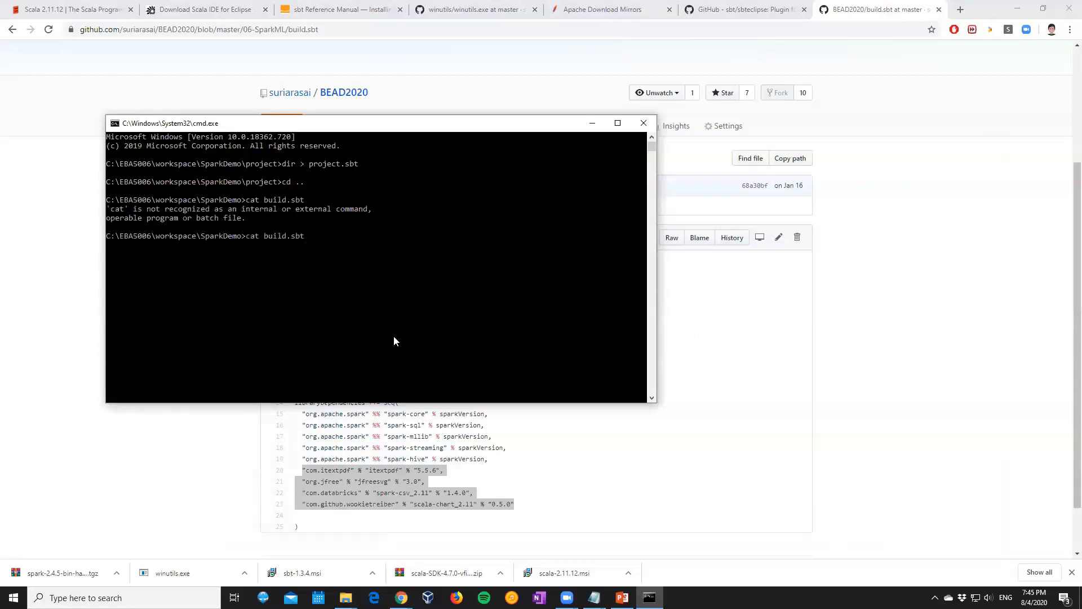
pyautogui.press('BackSpace')
pyautogui.press('BackSpace')
pyautogui.press('BackSpace')
pyautogui.press('BackSpace')
pyautogui.press('BackSpace')
pyautogui.press('BackSpace')
pyautogui.press('BackSpace')
pyautogui.press('BackSpace')
pyautogui.press('BackSpace')
pyautogui.press('BackSpace')
pyautogui.press('BackSpace')
pyautogui.press('BackSpace')
pyautogui.press('BackSpace')
# Open the build file from the SparkDemo folder to check its contents, and close both the file and the folder window
pyautogui.click(346, 597)
pyautogui.click(397, 550)
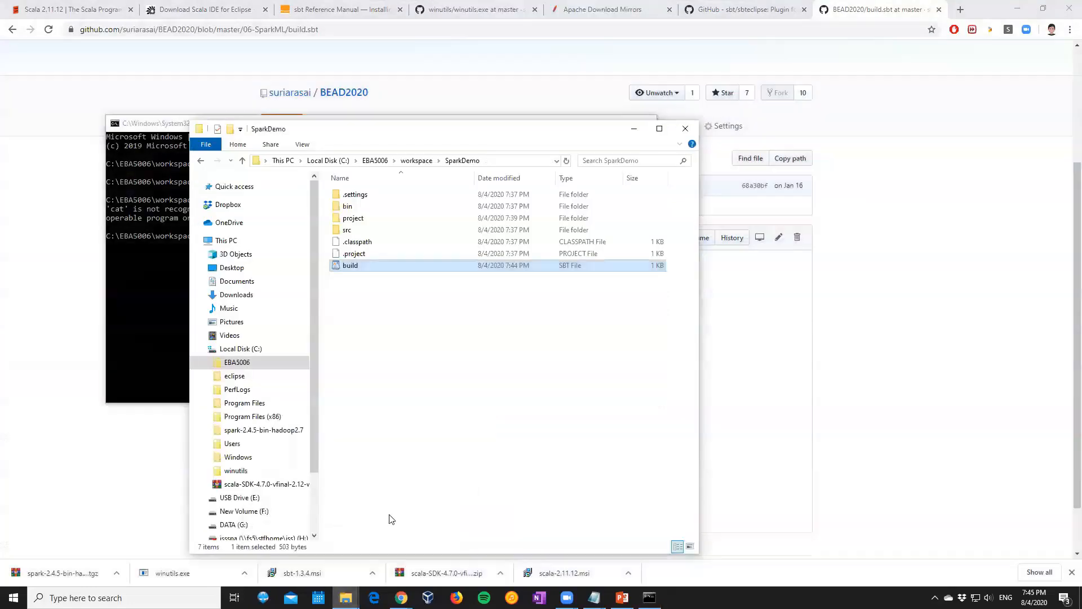
pyautogui.doubleClick(364, 266)
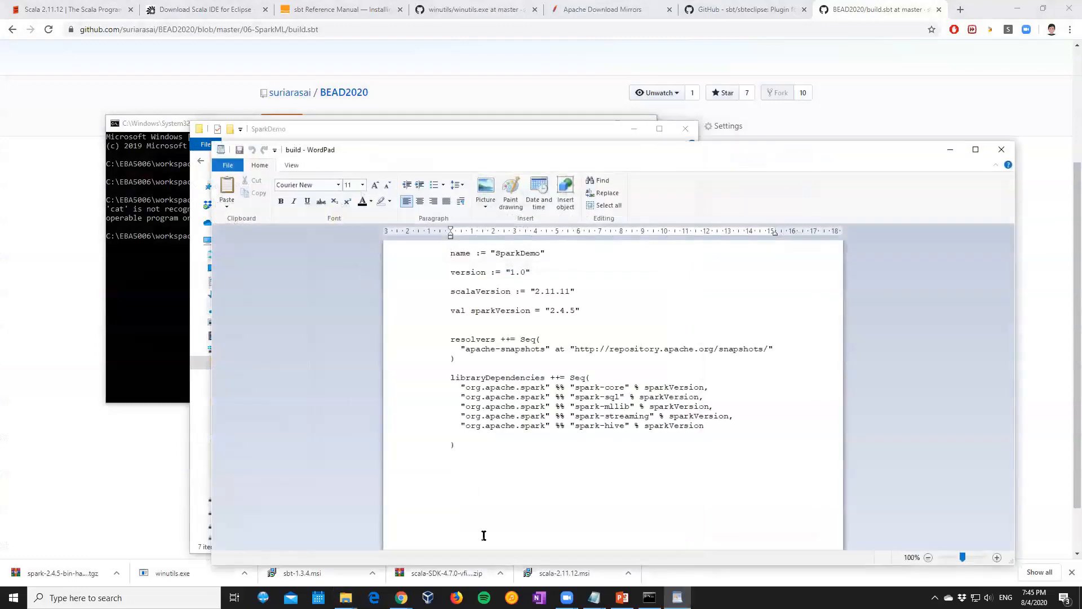
pyautogui.click(1001, 150)
pyautogui.click(686, 130)
# Run "sbt eclipse" in the SparkDemo folder from the Command Prompt
pyautogui.click(316, 254)
pyautogui.write('sbt ecli')
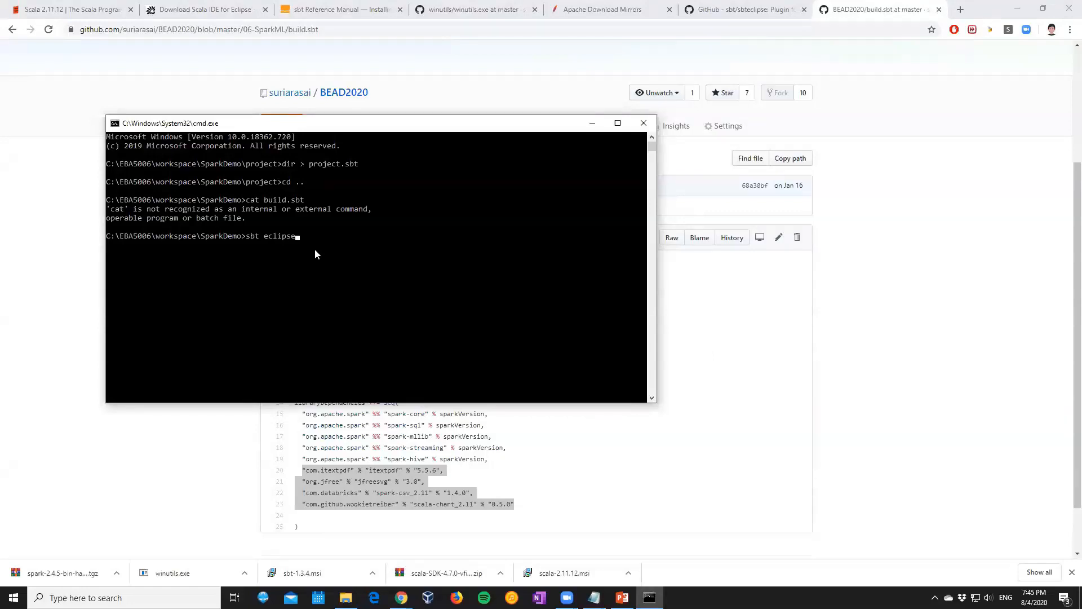
pyautogui.write('pse')
pyautogui.press('Return')
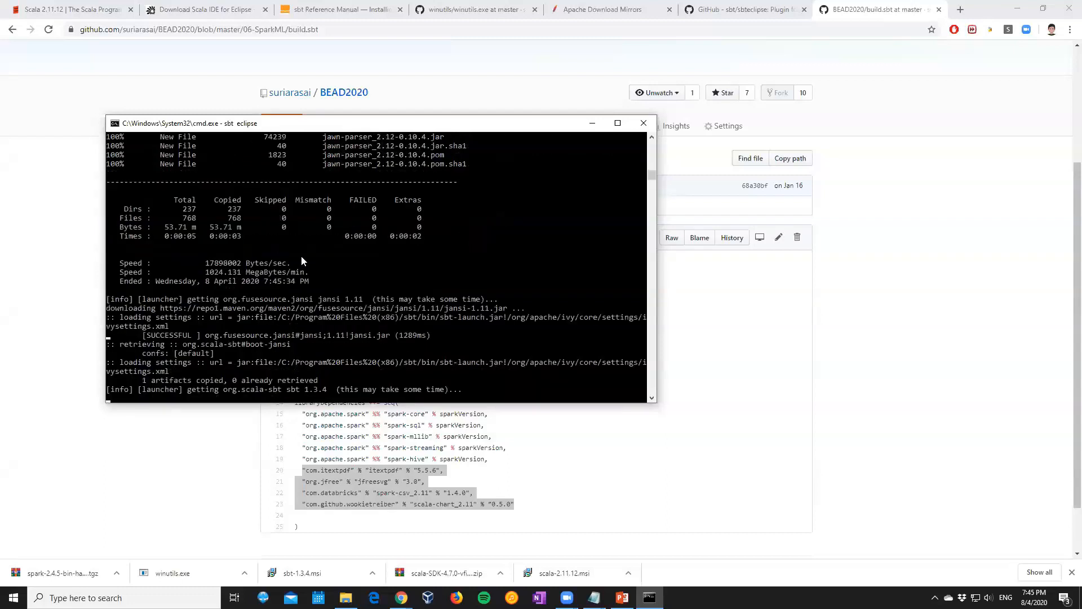
# Hide Chrome and enlarge the Demo Steps note window to show its last lines
pyautogui.click(1015, 12)
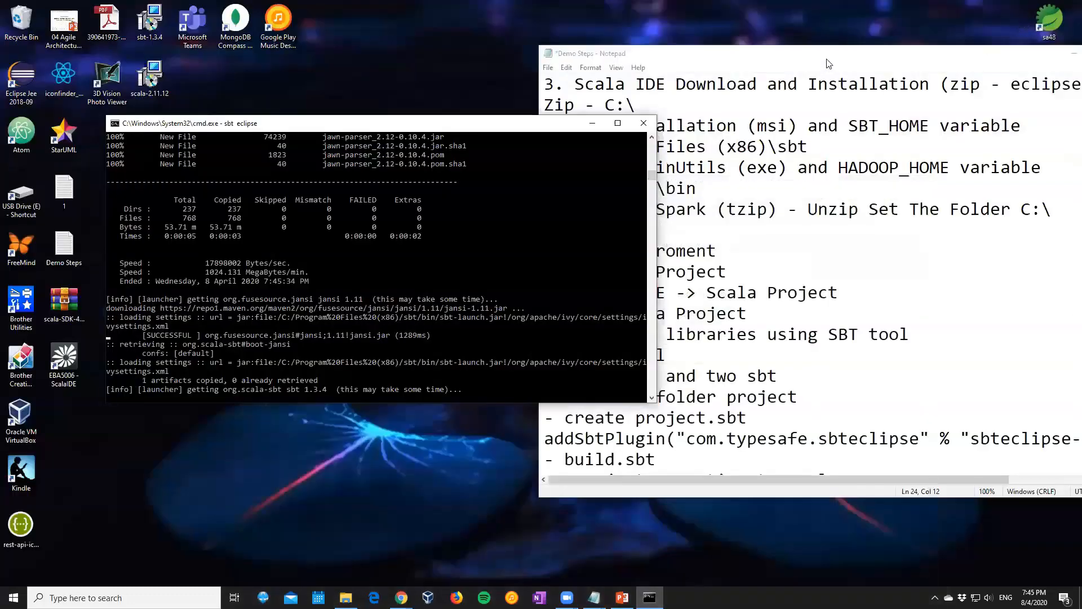
pyautogui.click(829, 63)
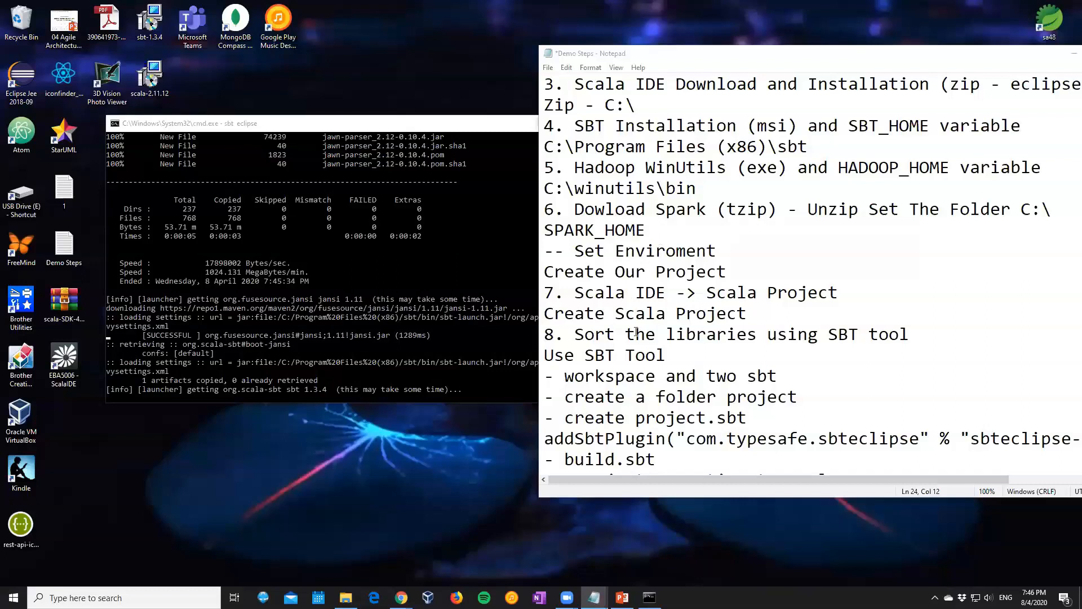
pyautogui.moveTo(623, 498); pyautogui.dragTo(622, 552)
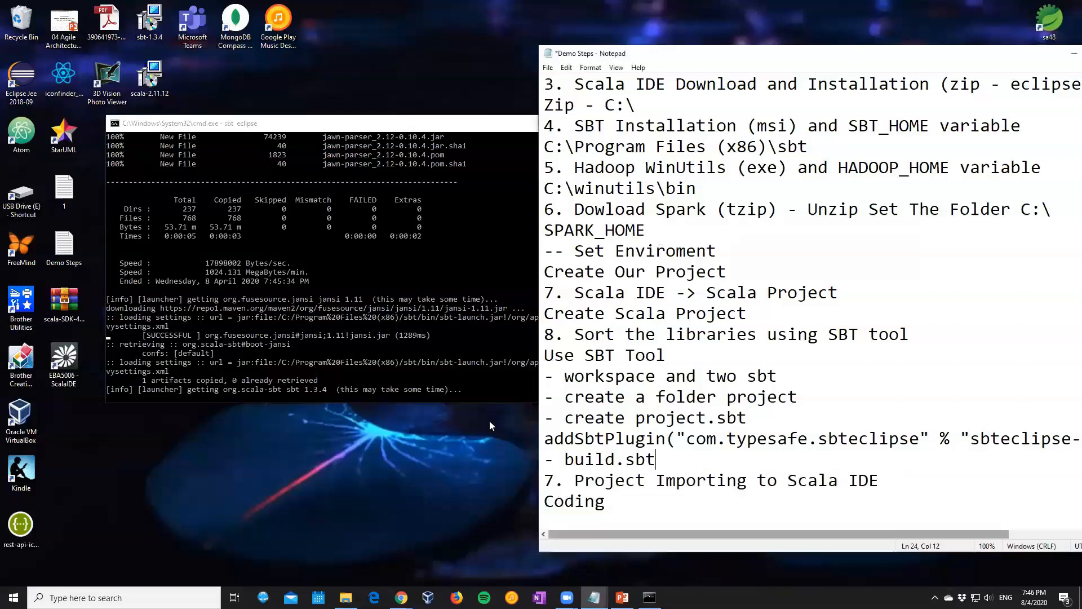
# Bring the Command Prompt forward and examine the output of the sbt eclipse command
pyautogui.click(361, 124)
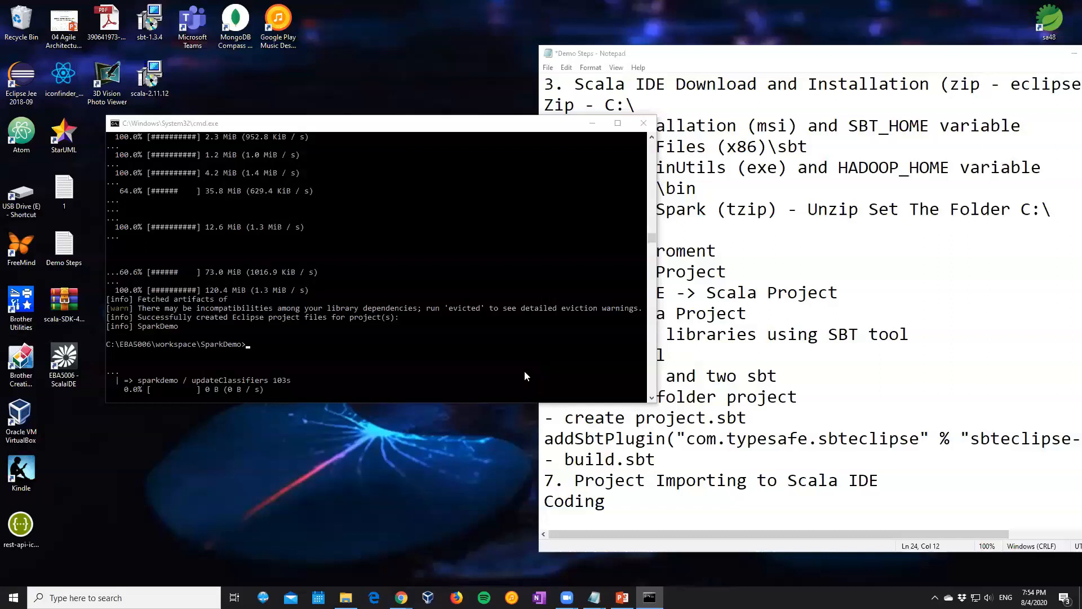
pyautogui.click(407, 370)
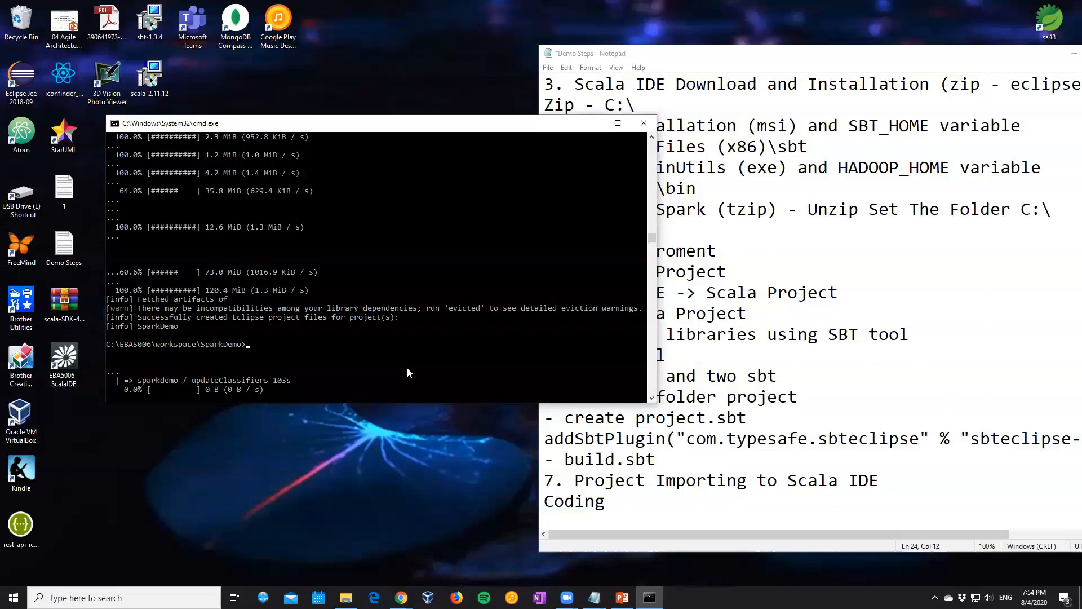
pyautogui.click(524, 22)
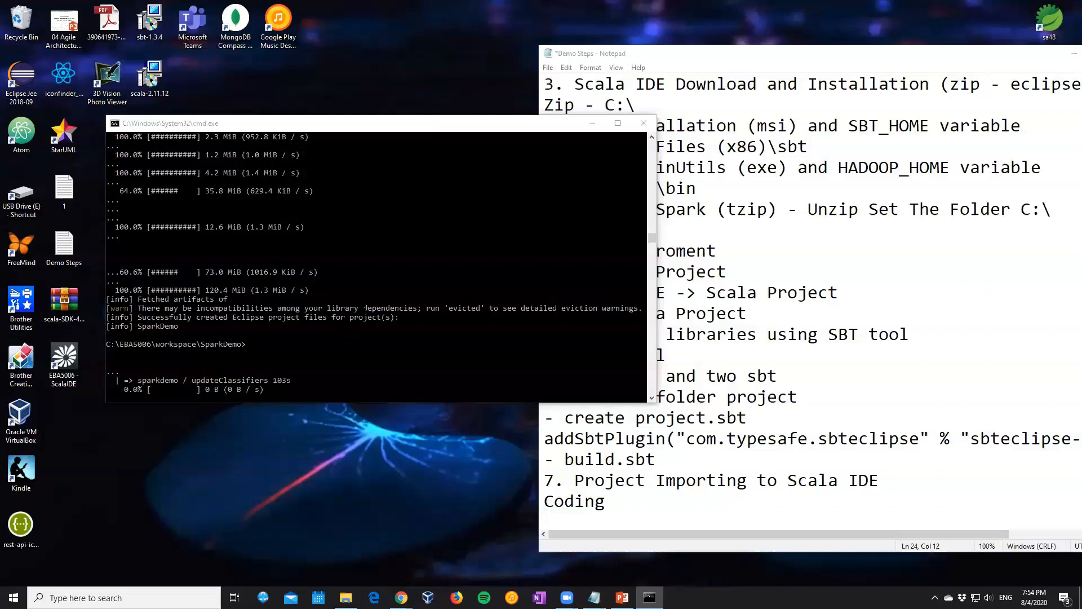
pyautogui.click(275, 350)
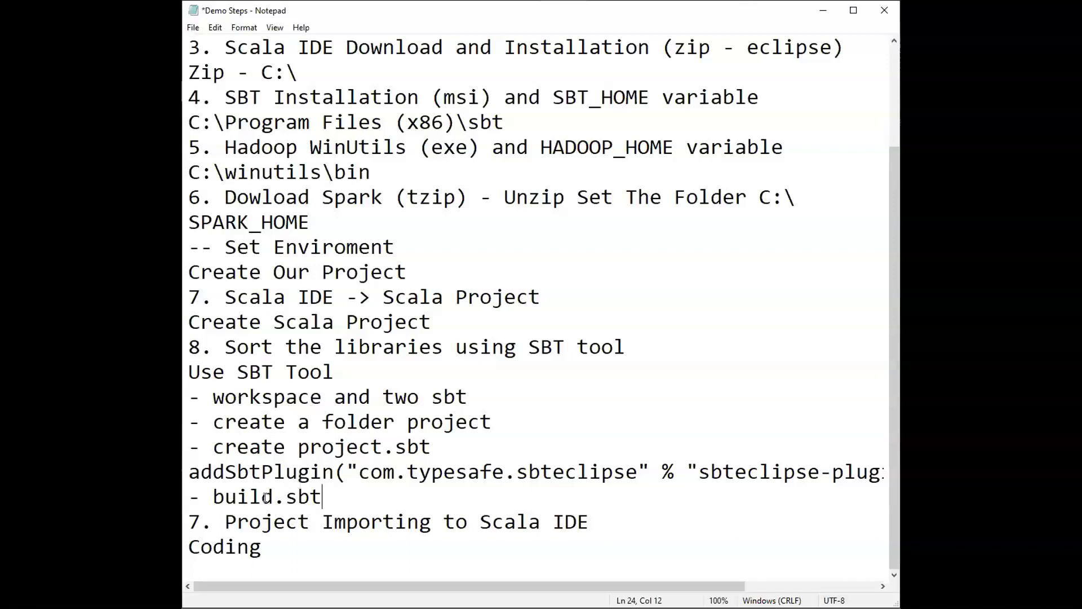
# Add the line "sbt eclipse" below "- build.sbt" in the Demo Steps note
pyautogui.press('Return')
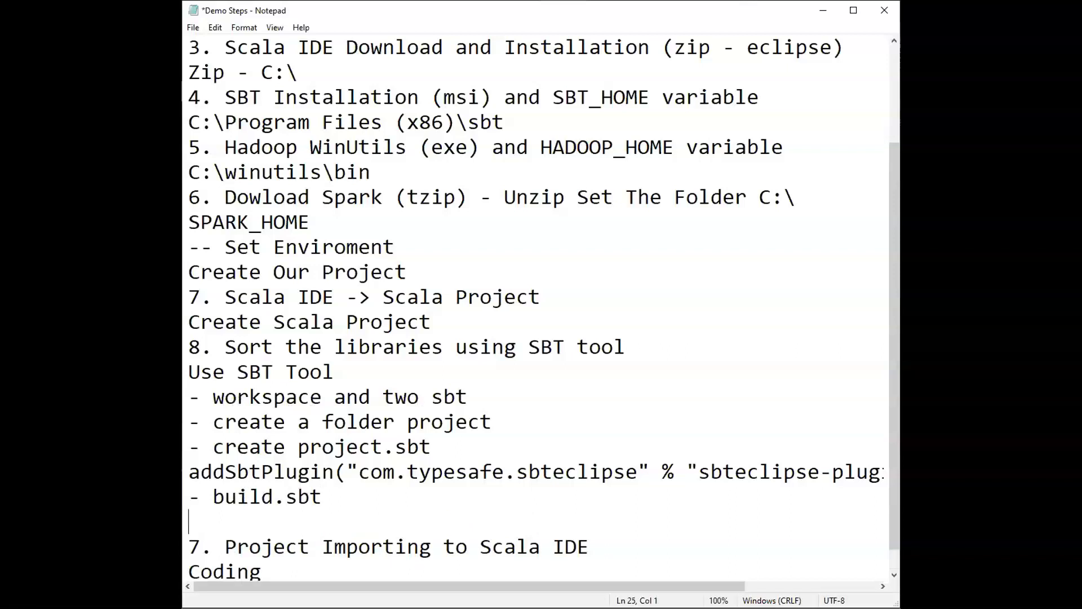
pyautogui.write('sbt eclipse')
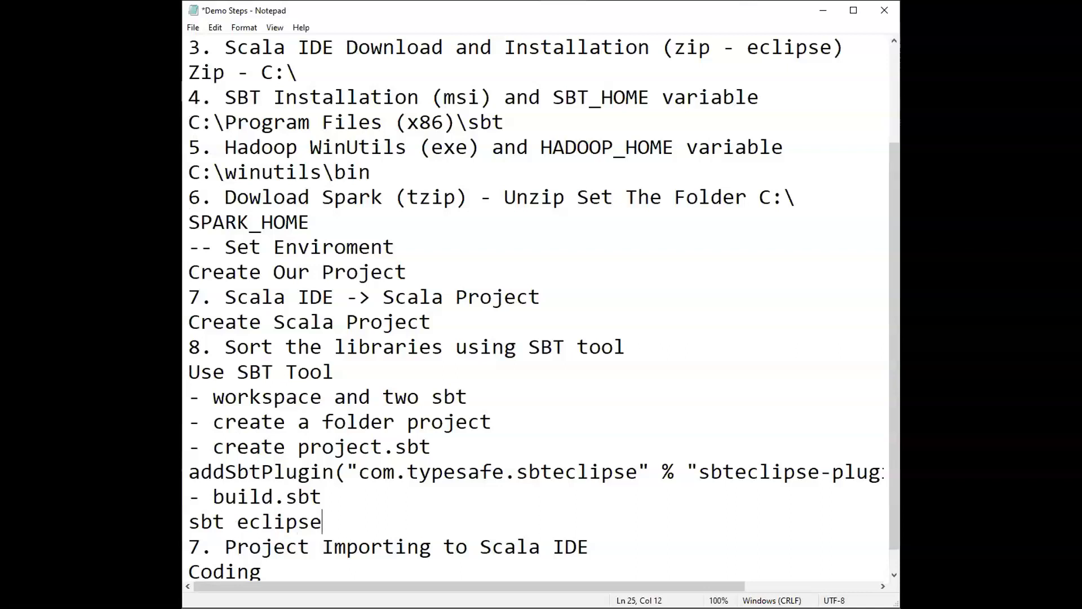
pyautogui.hotkey('alt', 'Tab')
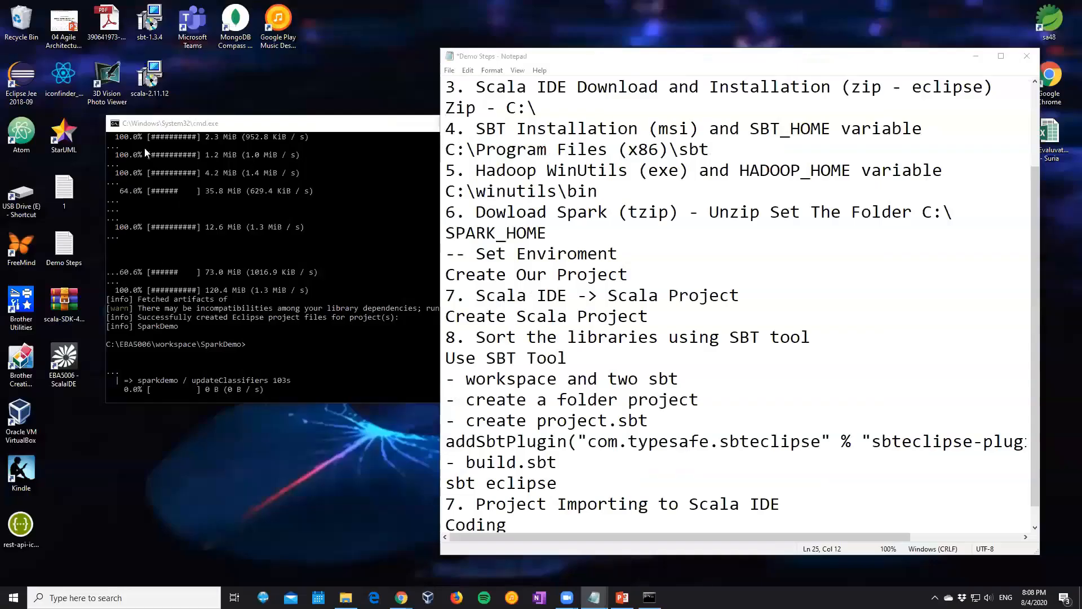
# Clear the Command Prompt output with cls and close the Command Prompt window
pyautogui.click(164, 118)
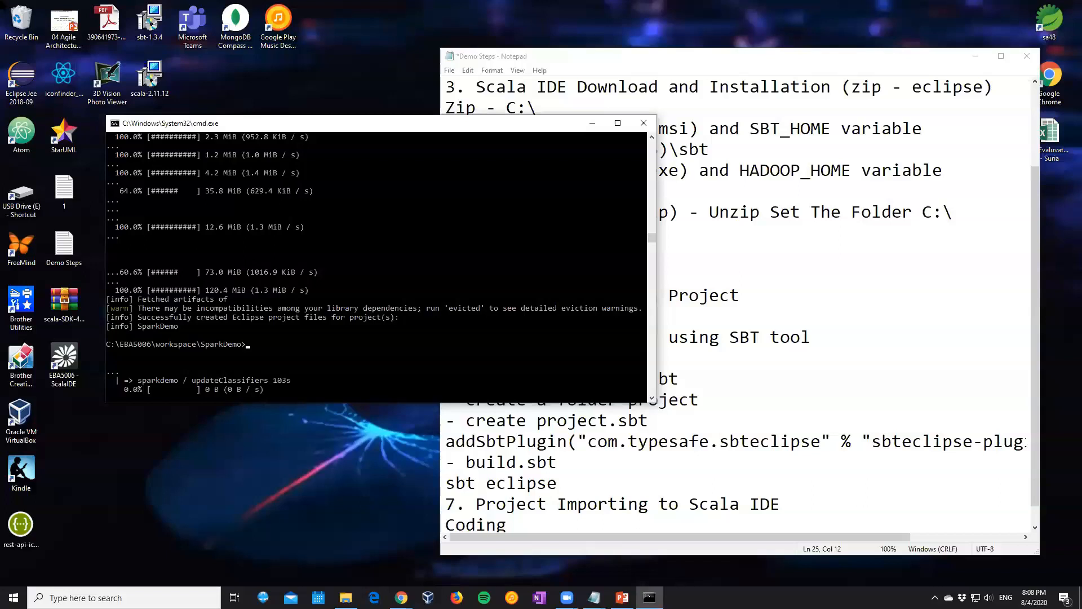
pyautogui.write('cls')
pyautogui.press('Return')
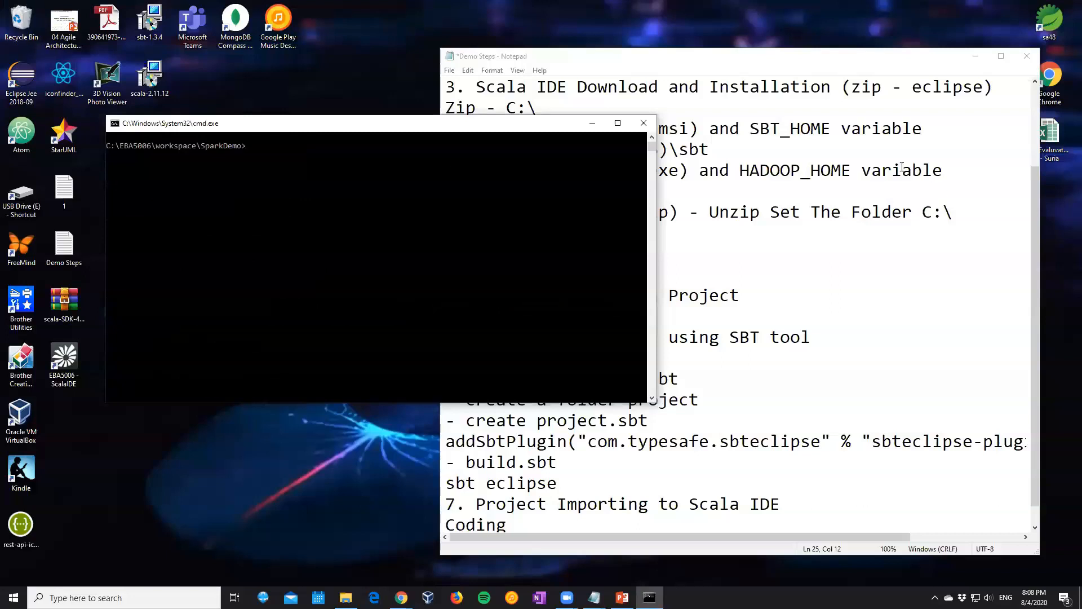
pyautogui.click(644, 123)
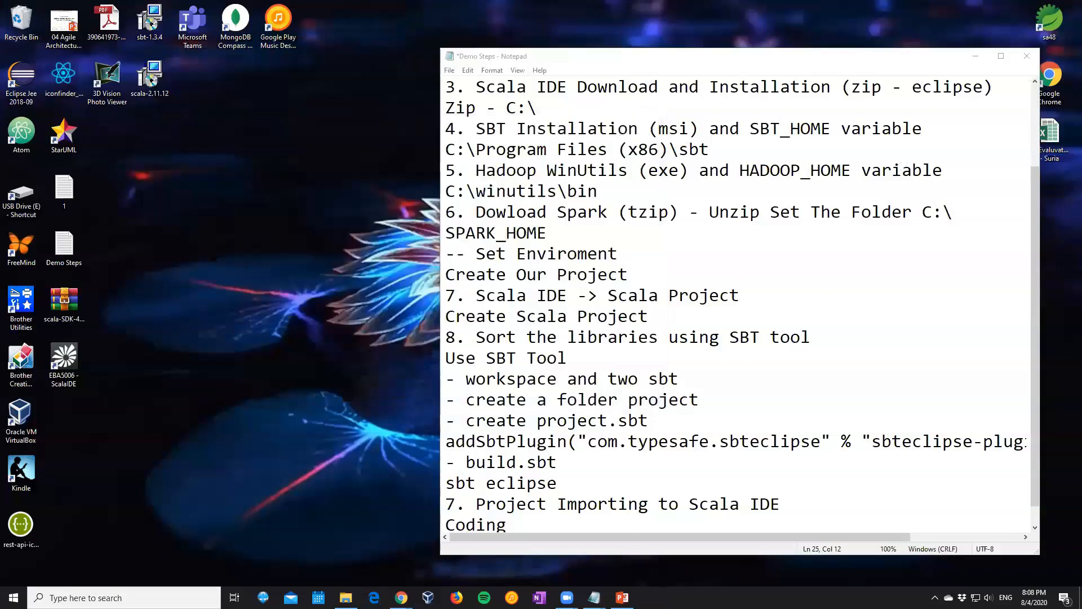
# Launch Scala IDE with its workspace and look through the SparkDemo project's Referenced Libraries
pyautogui.doubleClick(61, 369)
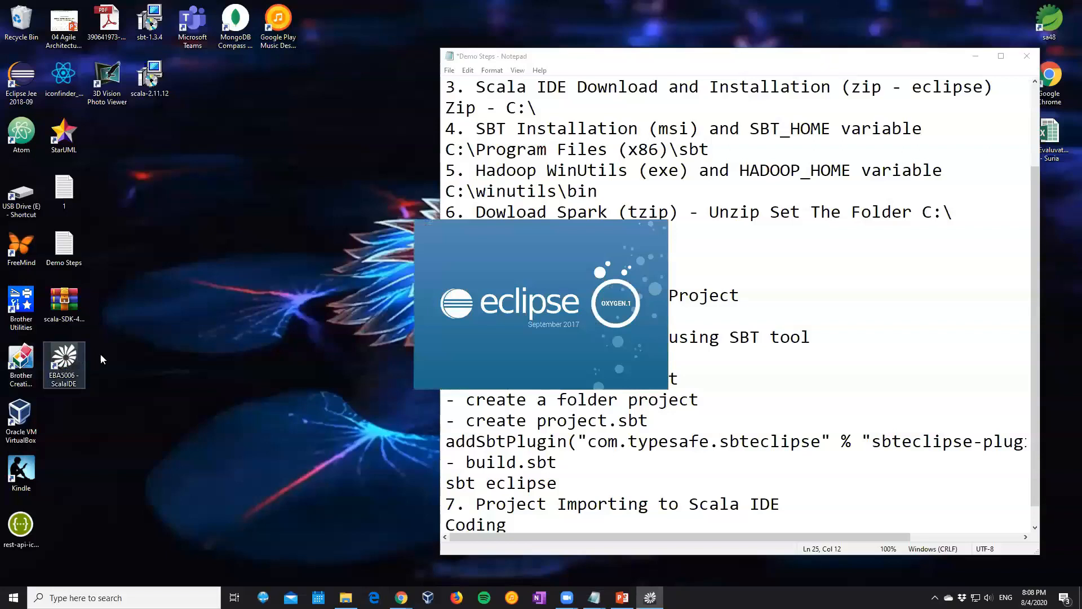
pyautogui.click(627, 330)
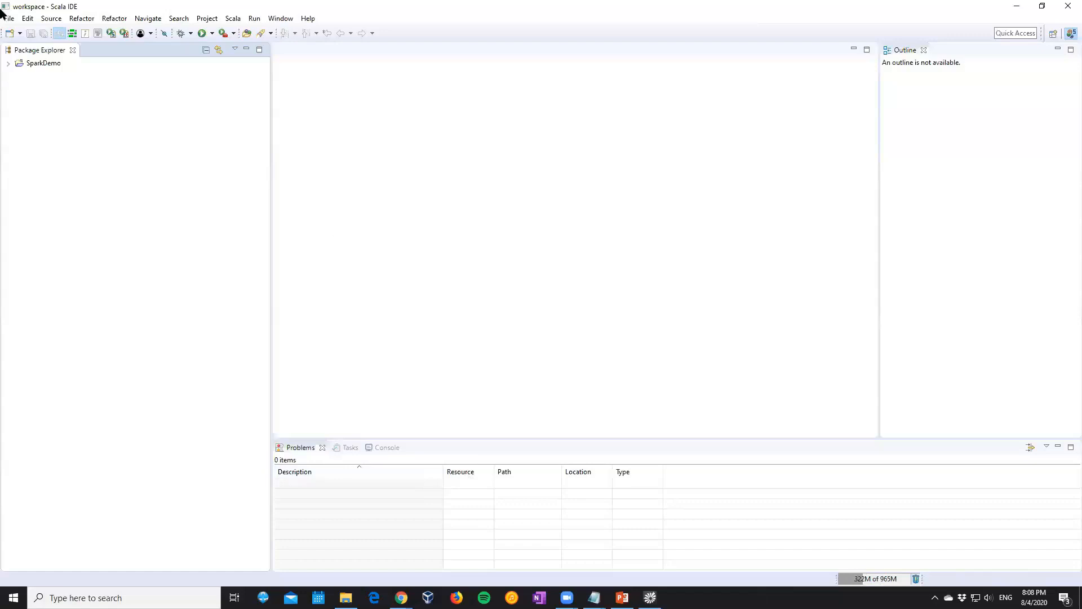
pyautogui.click(8, 64)
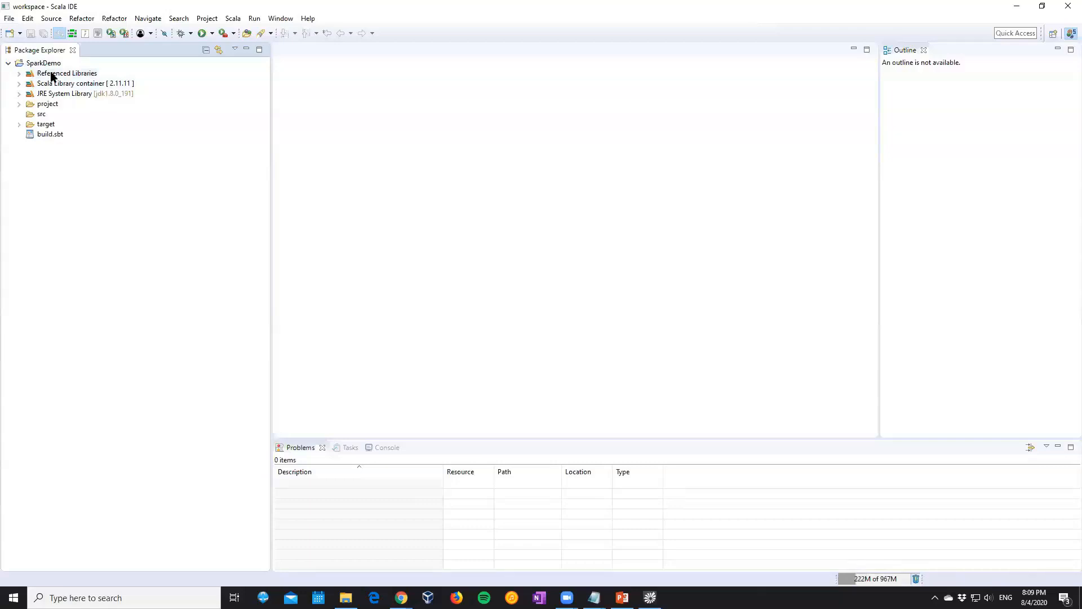
pyautogui.click(19, 74)
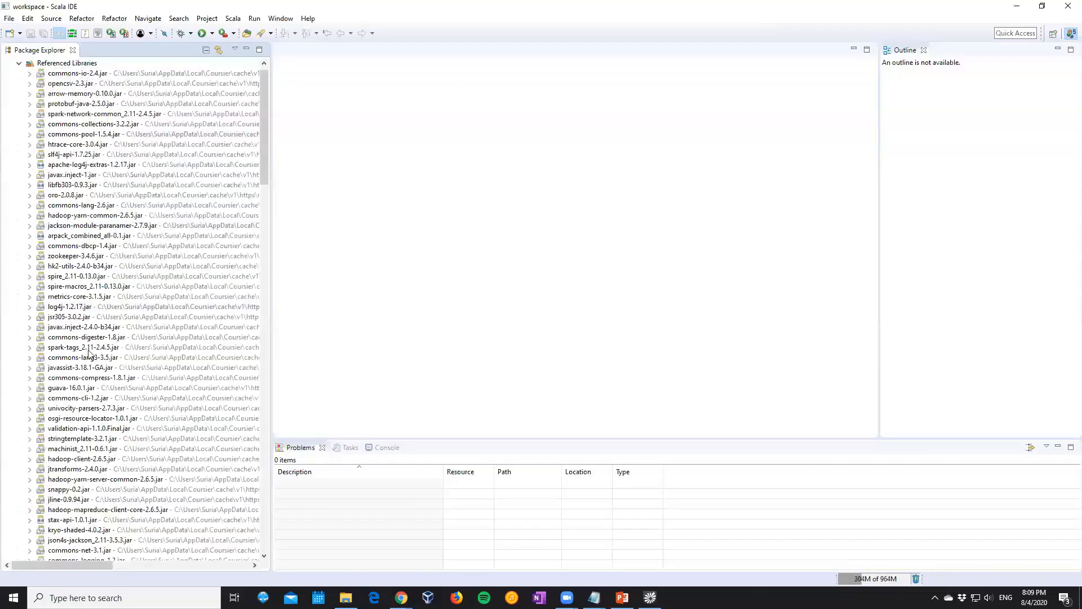
pyautogui.click(17, 63)
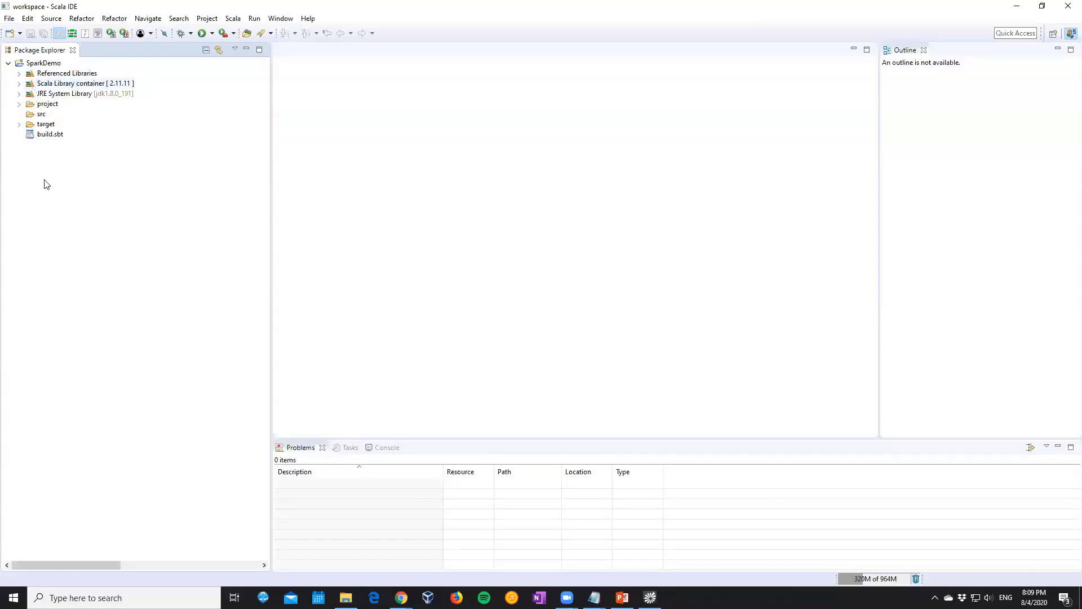
# Add the src folder as a source folder in the SparkDemo project's Java Build Path and apply the properties
pyautogui.click(32, 118)
pyautogui.click(43, 62)
pyautogui.rightClick(43, 64)
pyautogui.click(121, 405)
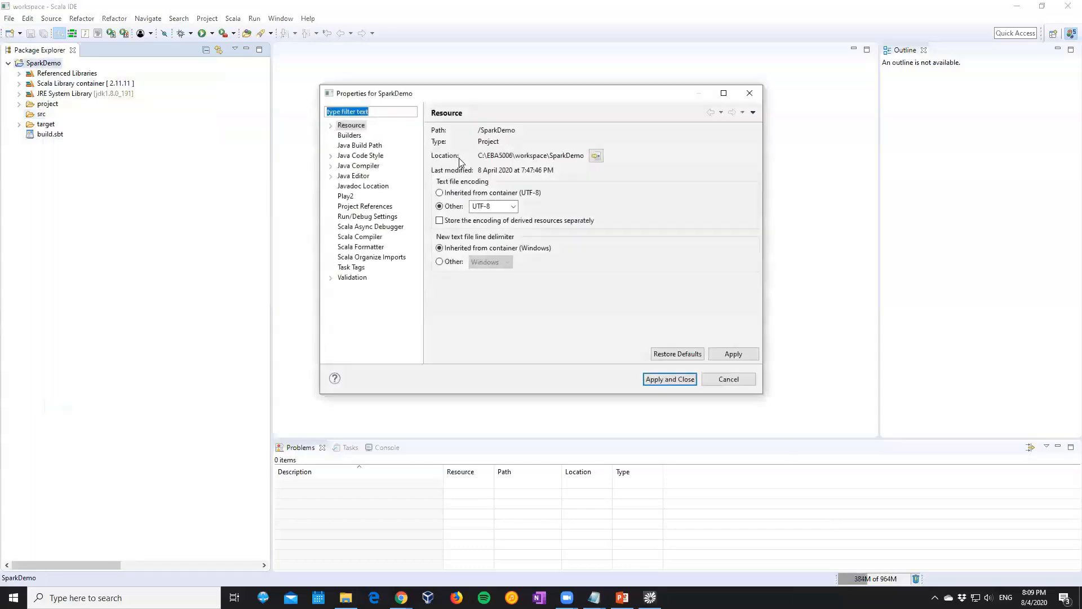
pyautogui.click(361, 145)
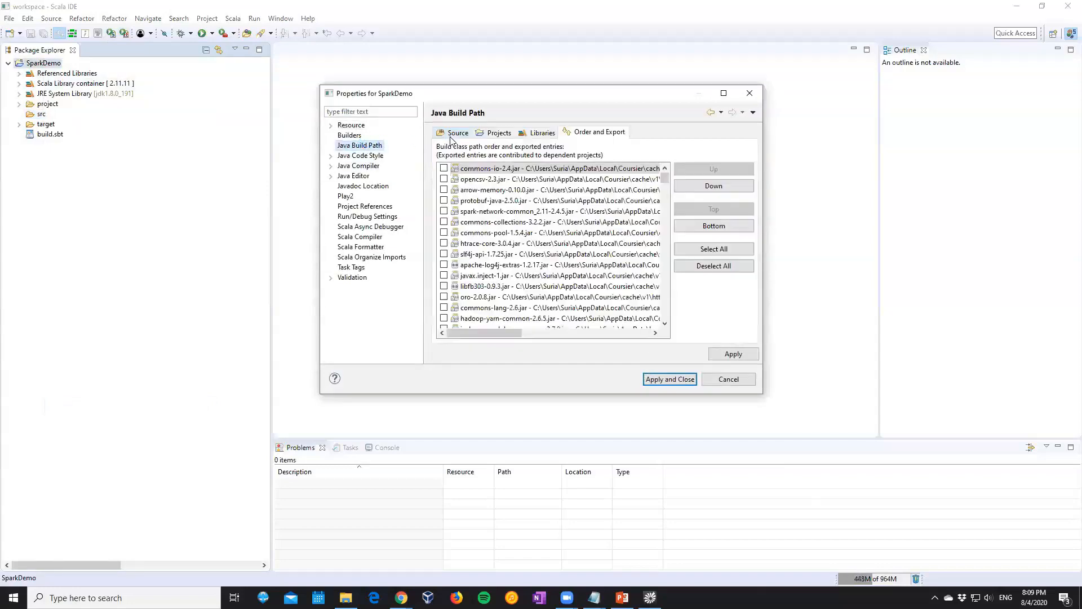
pyautogui.click(454, 133)
pyautogui.click(707, 162)
pyautogui.click(463, 142)
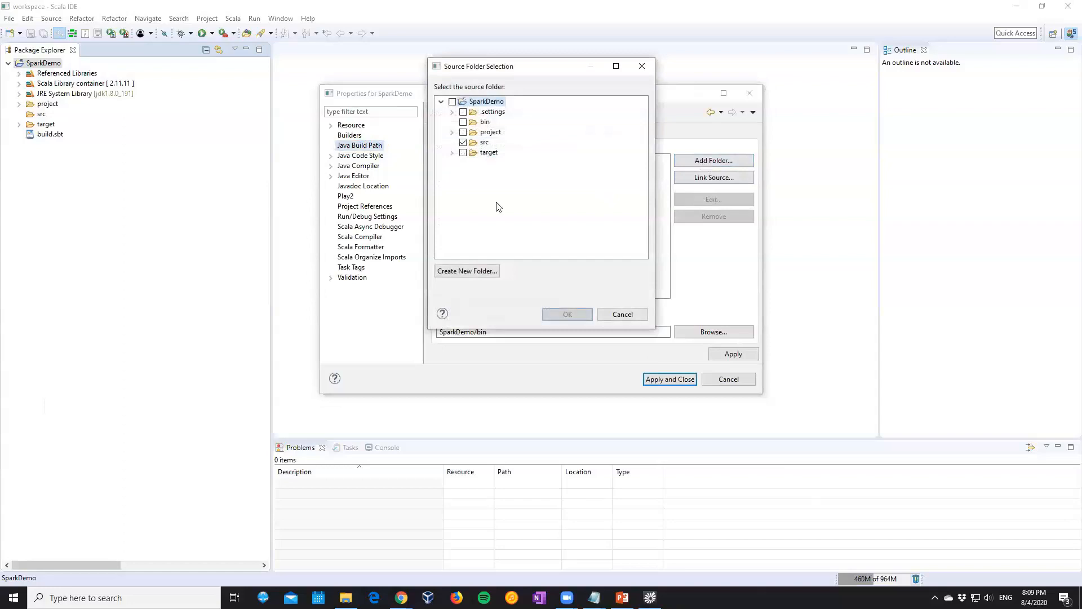
pyautogui.click(581, 314)
pyautogui.click(666, 379)
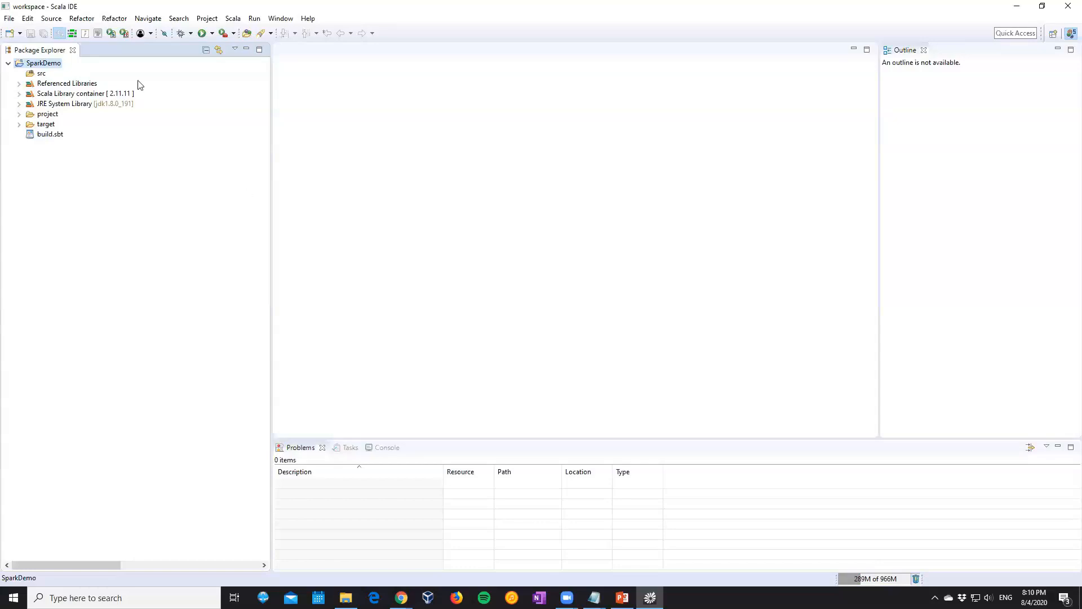
pyautogui.click(38, 75)
pyautogui.rightClick(38, 75)
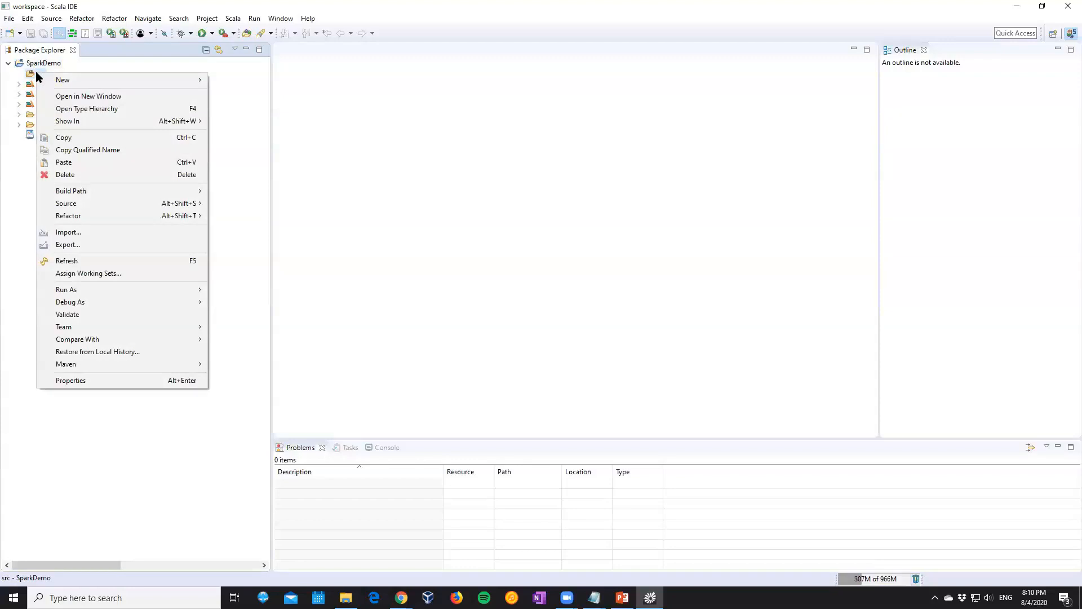
pyautogui.click(509, 125)
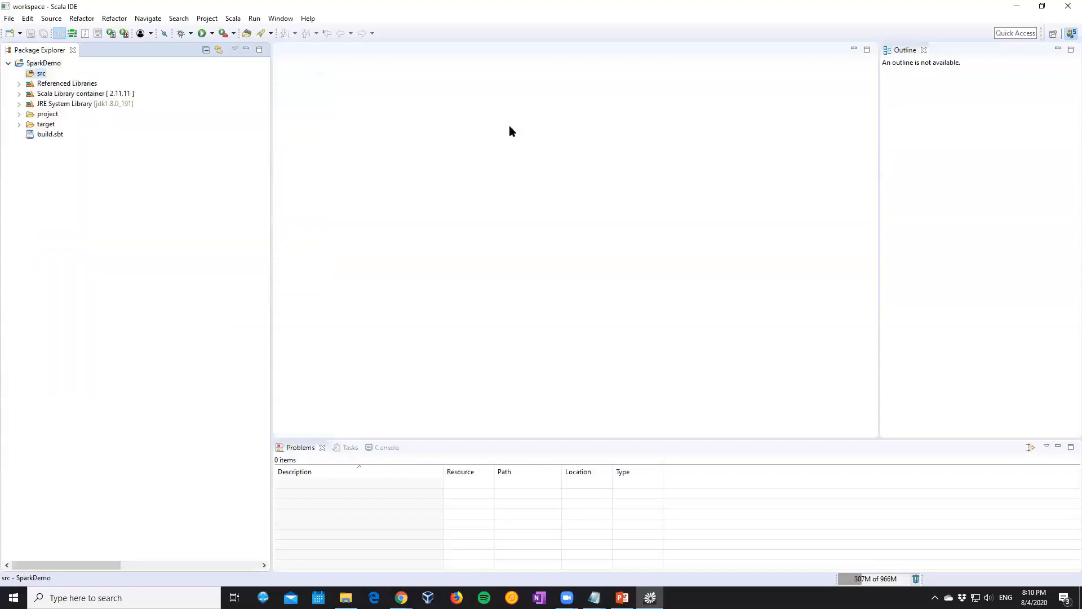
# Switch to Chrome and open the 04-SparkCore/src/simple folder of the BEAD2020 GitHub repository
pyautogui.click(402, 597)
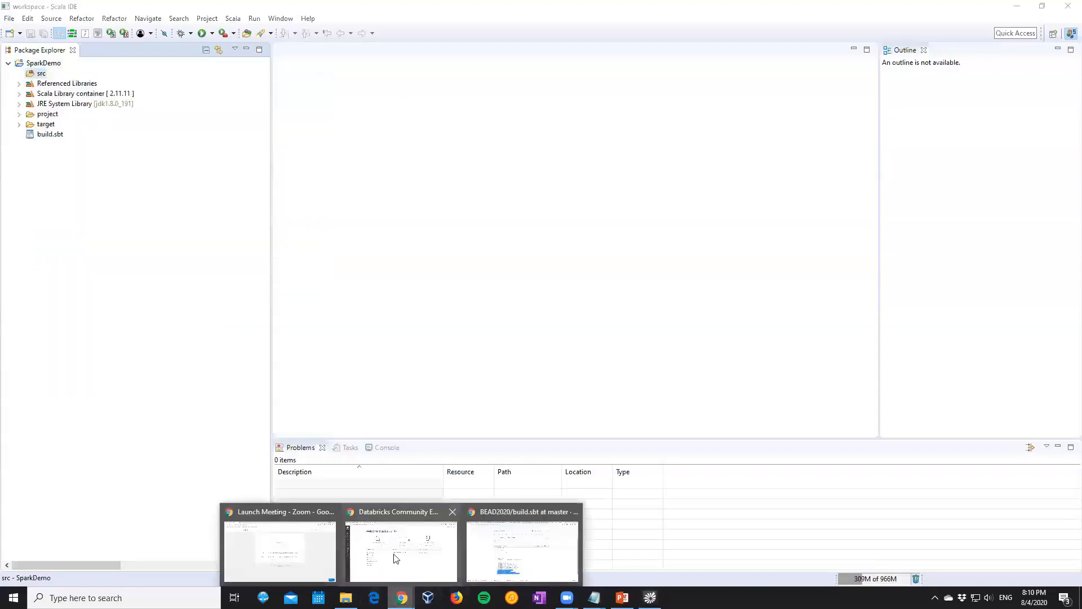
pyautogui.click(513, 549)
pyautogui.click(348, 159)
pyautogui.scroll(-2, 375, 240)
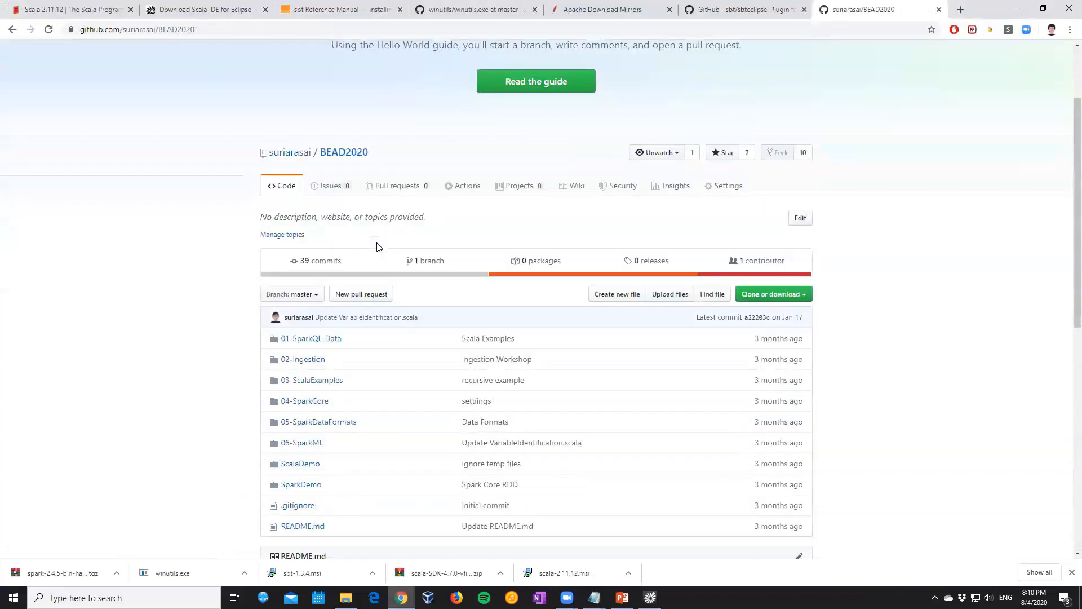
pyautogui.scroll(-1, 377, 247)
pyautogui.click(319, 342)
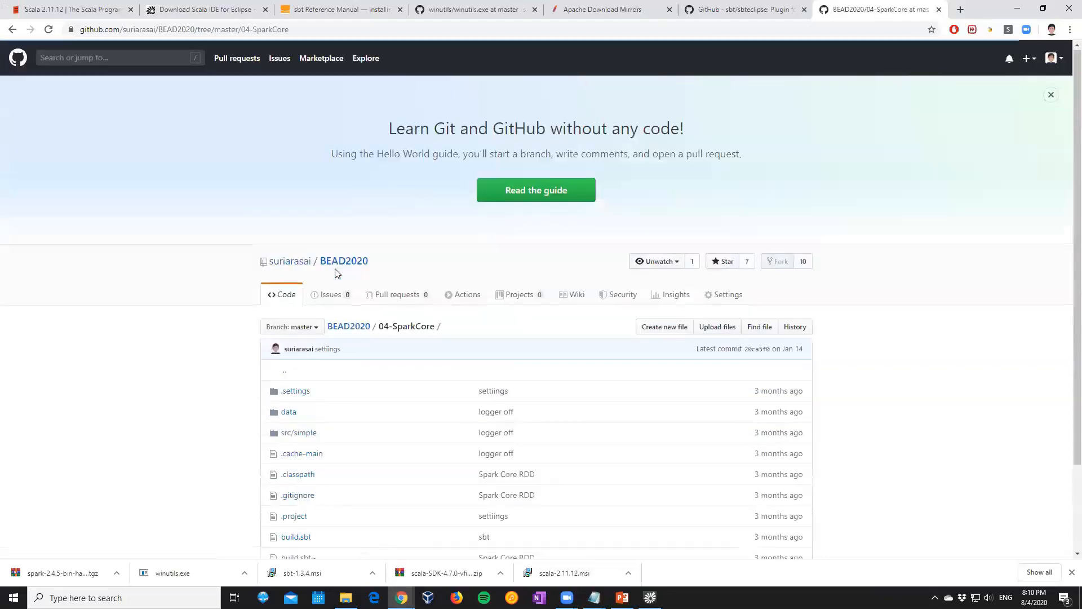
pyautogui.scroll(-2, 337, 274)
pyautogui.click(295, 327)
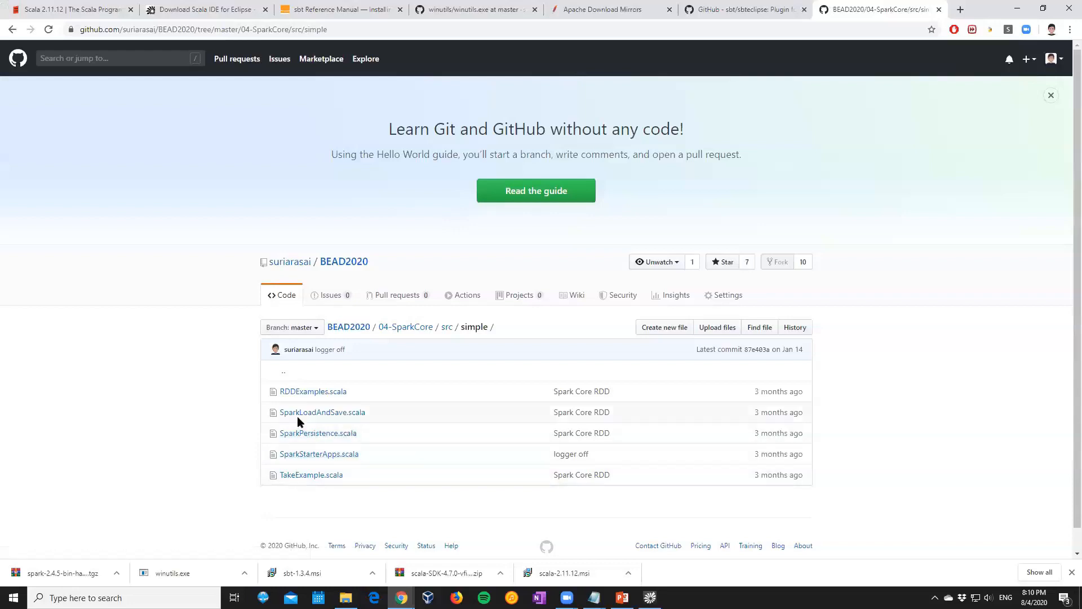
# Examine the code of SparkStarterApps.scala and SparkPersistence.scala in the simple folder
pyautogui.click(292, 458)
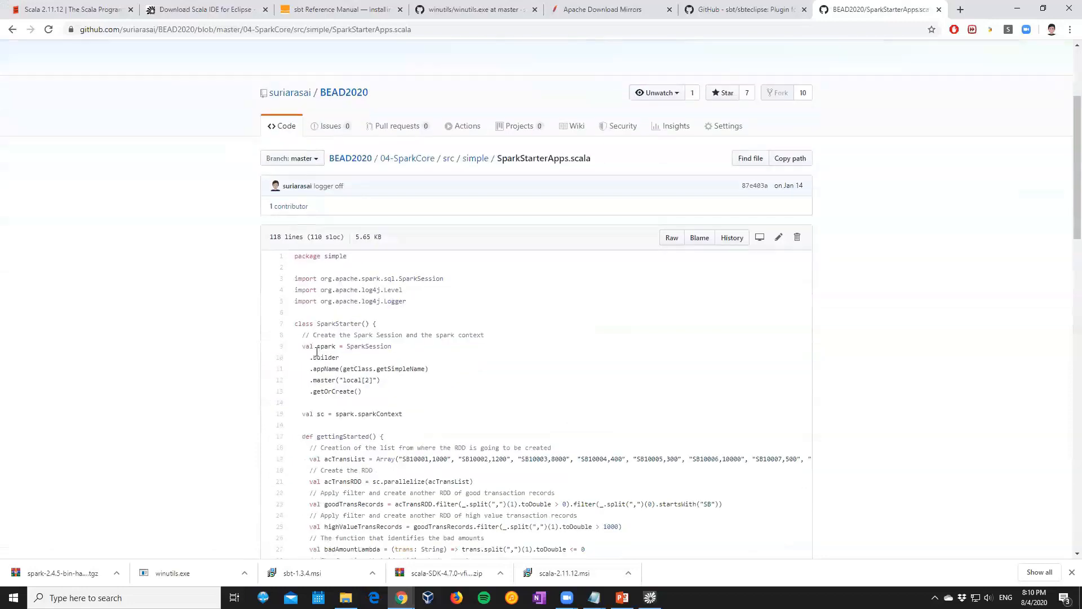
pyautogui.scroll(-1, 317, 355)
pyautogui.scroll(-1, 316, 357)
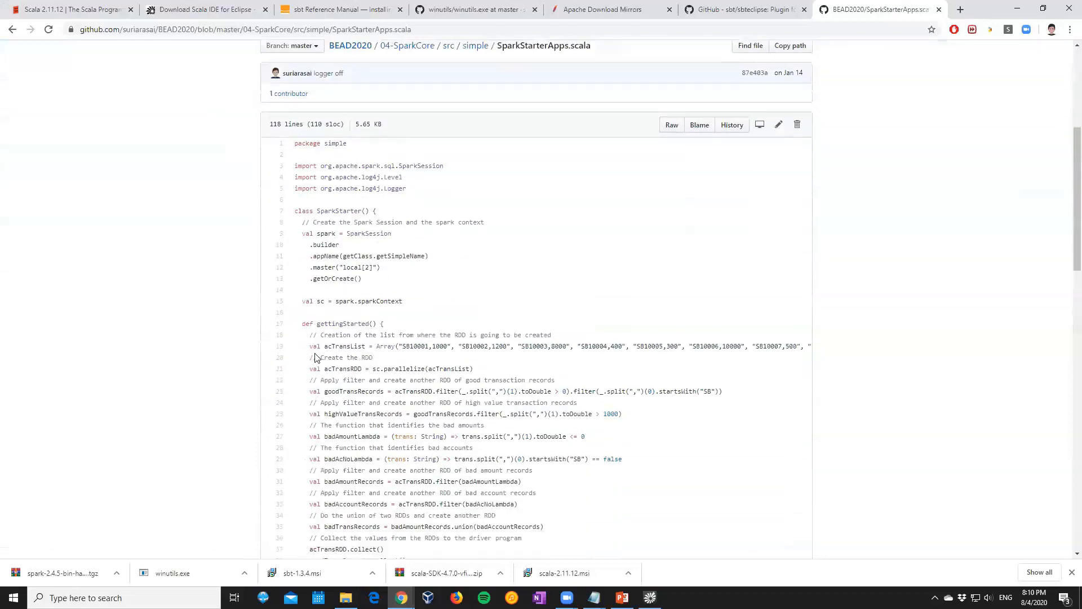
pyautogui.scroll(-3, 316, 357)
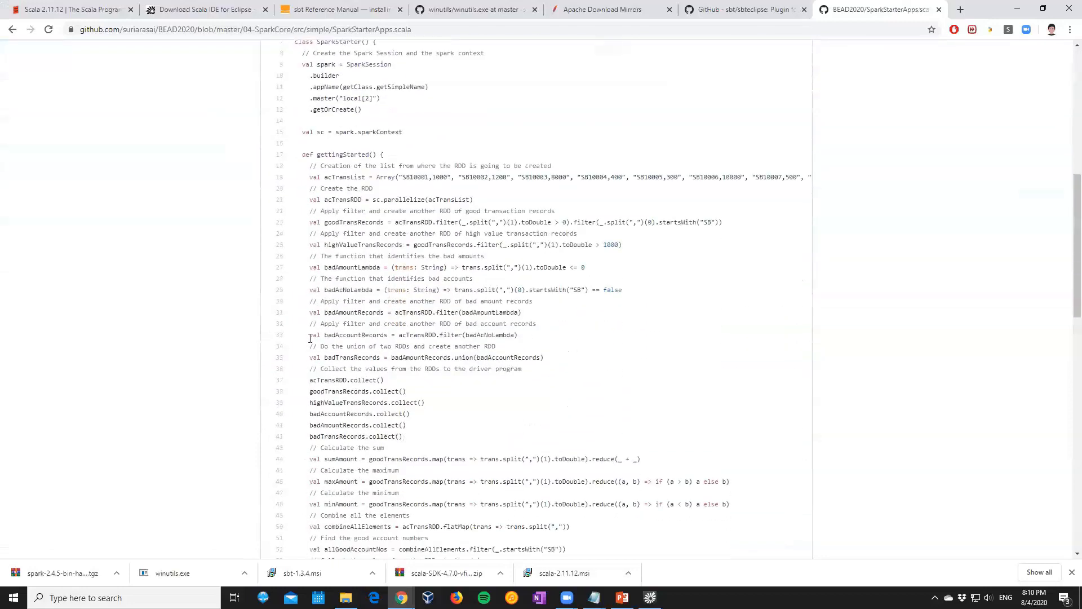
pyautogui.scroll(5, 310, 338)
pyautogui.click(475, 159)
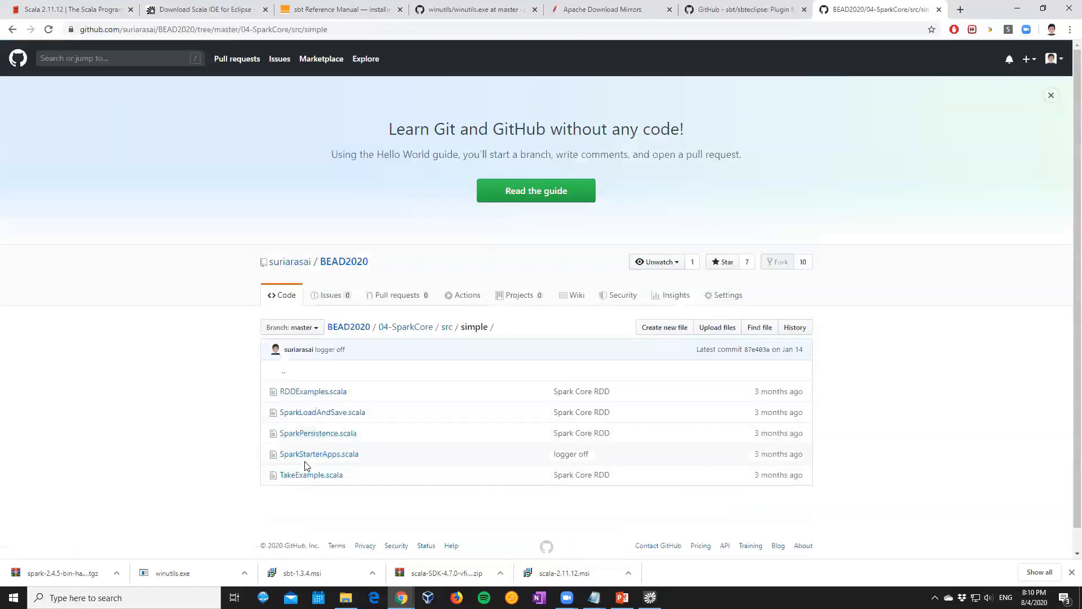
pyautogui.click(303, 435)
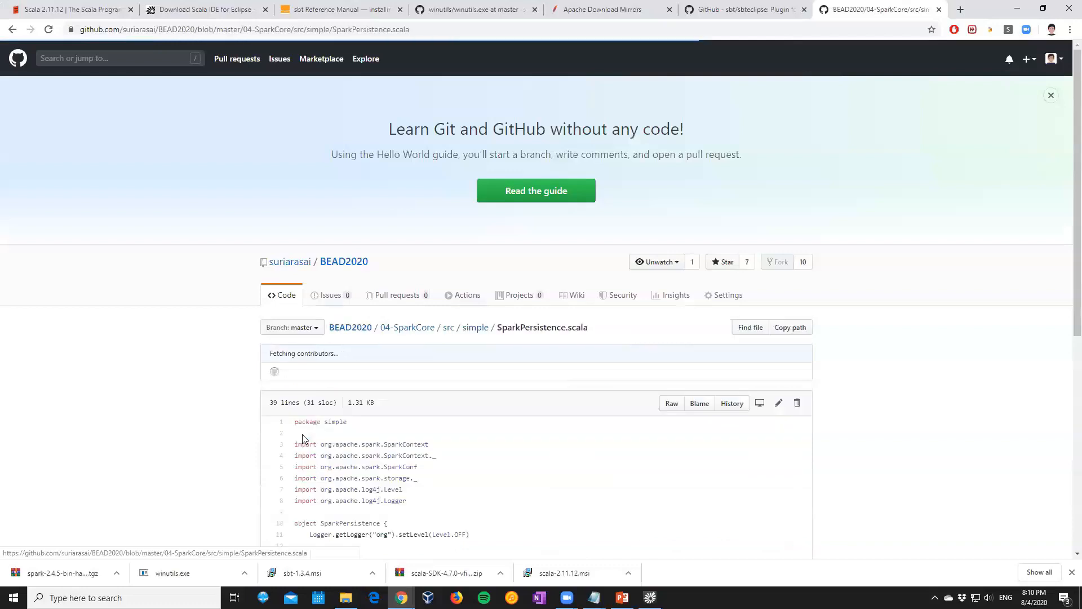
pyautogui.scroll(-5, 449, 386)
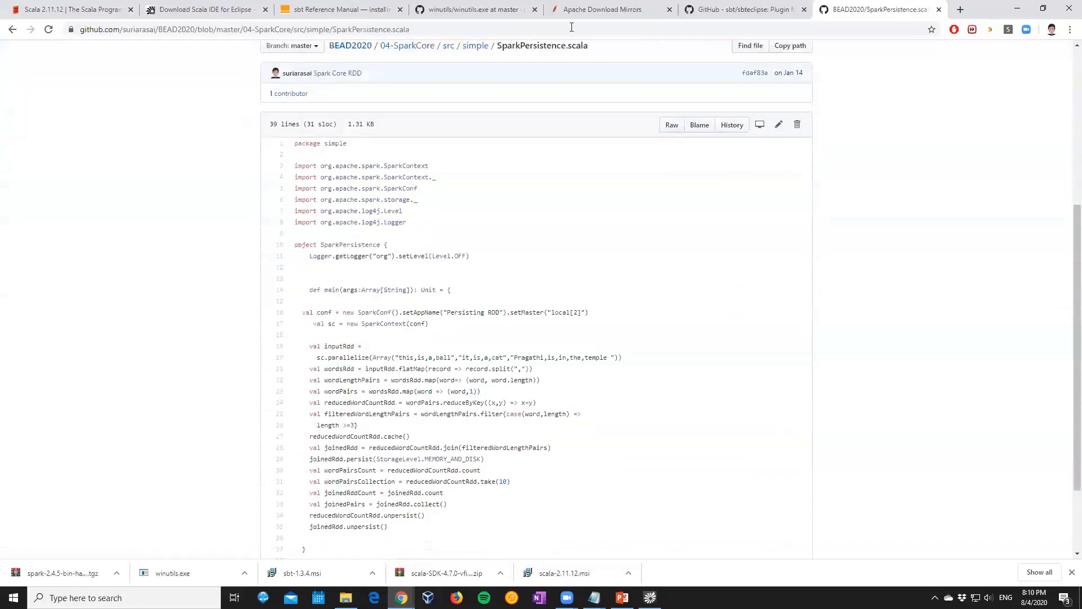
# Return to the BEAD2020 repository root and open SparkDemo.scala from the SparkDemo/src/demo folder
pyautogui.click(407, 46)
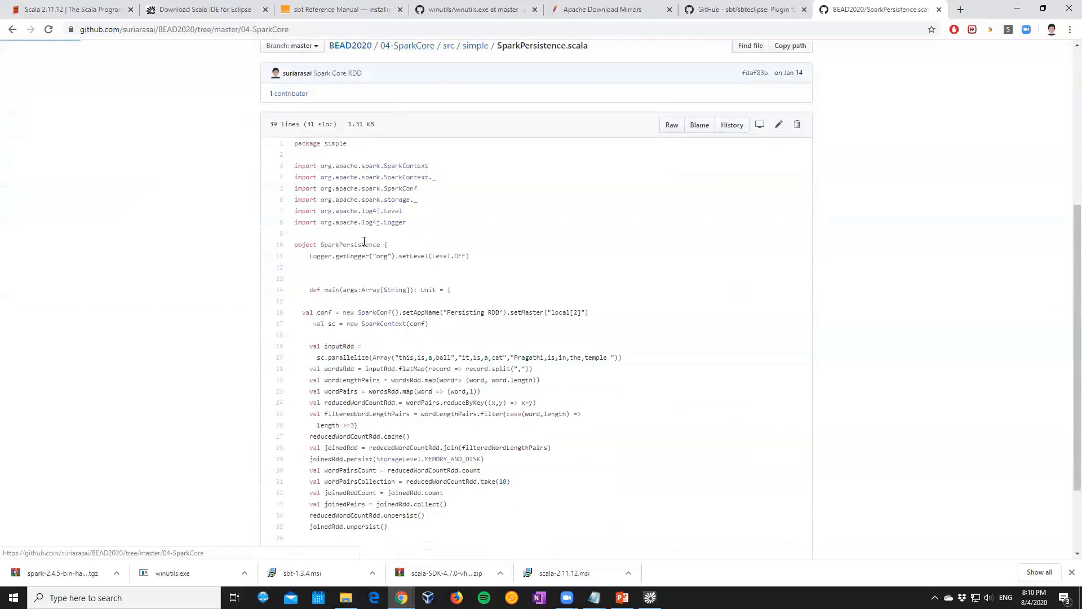
pyautogui.scroll(-2, 361, 265)
pyautogui.click(363, 223)
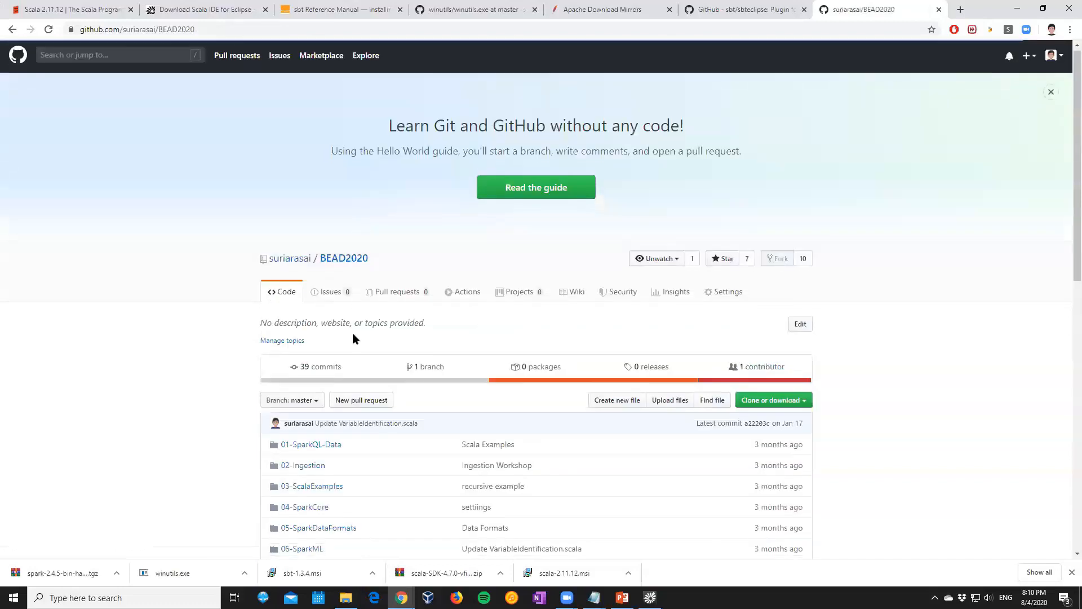
pyautogui.scroll(-3, 292, 449)
pyautogui.click(294, 427)
pyautogui.scroll(-1, 338, 347)
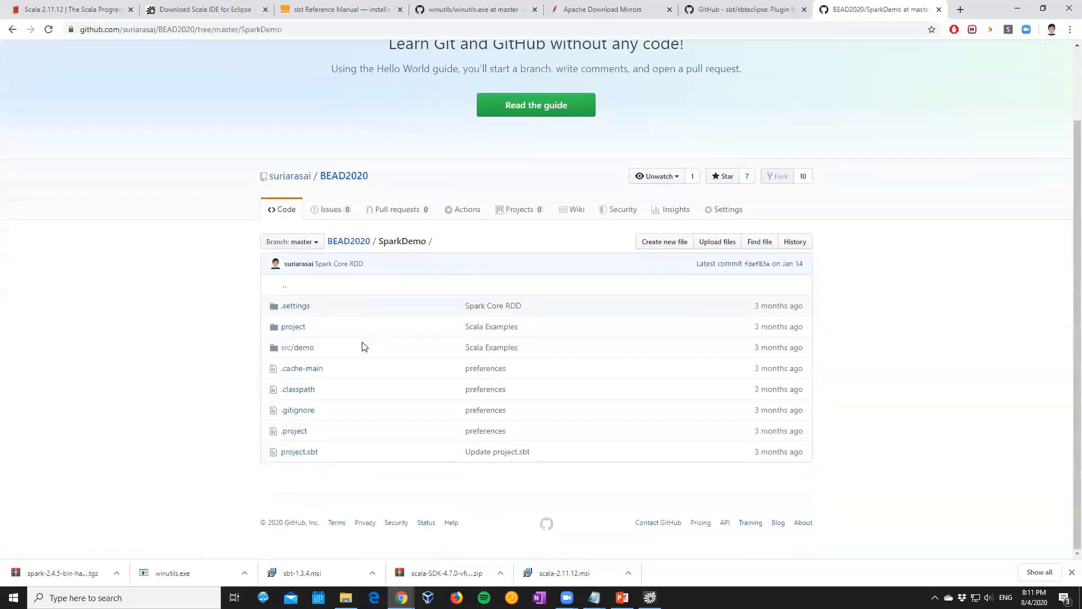
pyautogui.click(299, 348)
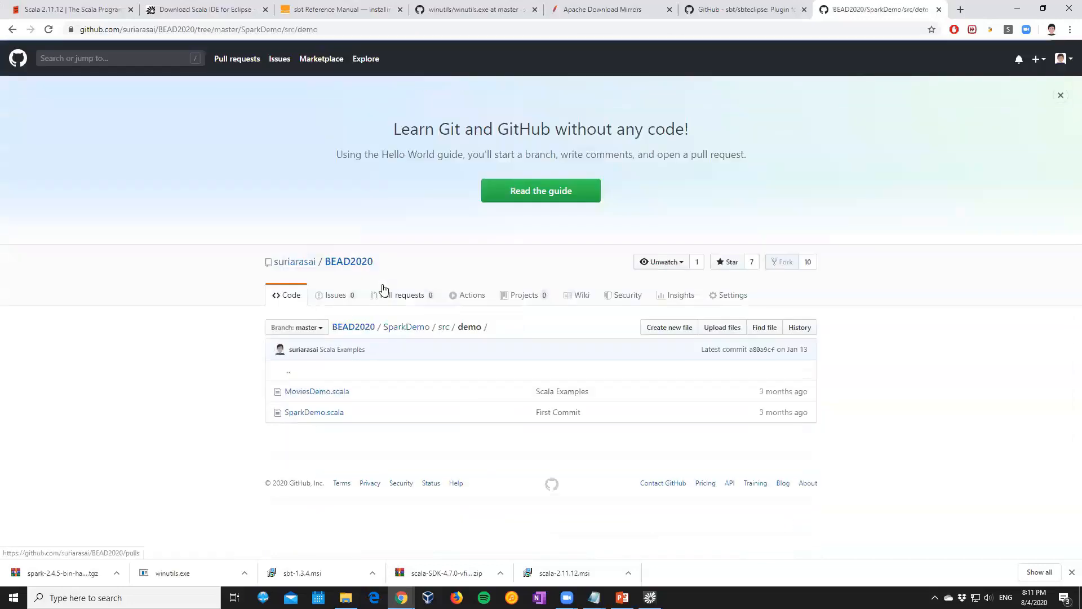
pyautogui.click(299, 415)
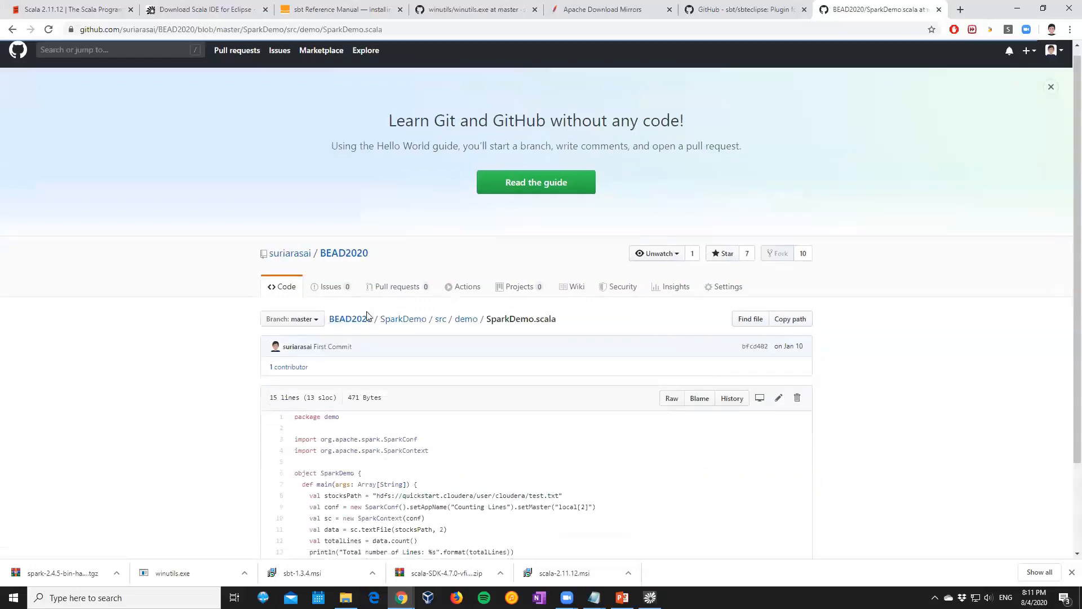
# Copy the complete main method from the SparkDemo object's code in SparkDemo.scala
pyautogui.scroll(-2, 321, 325)
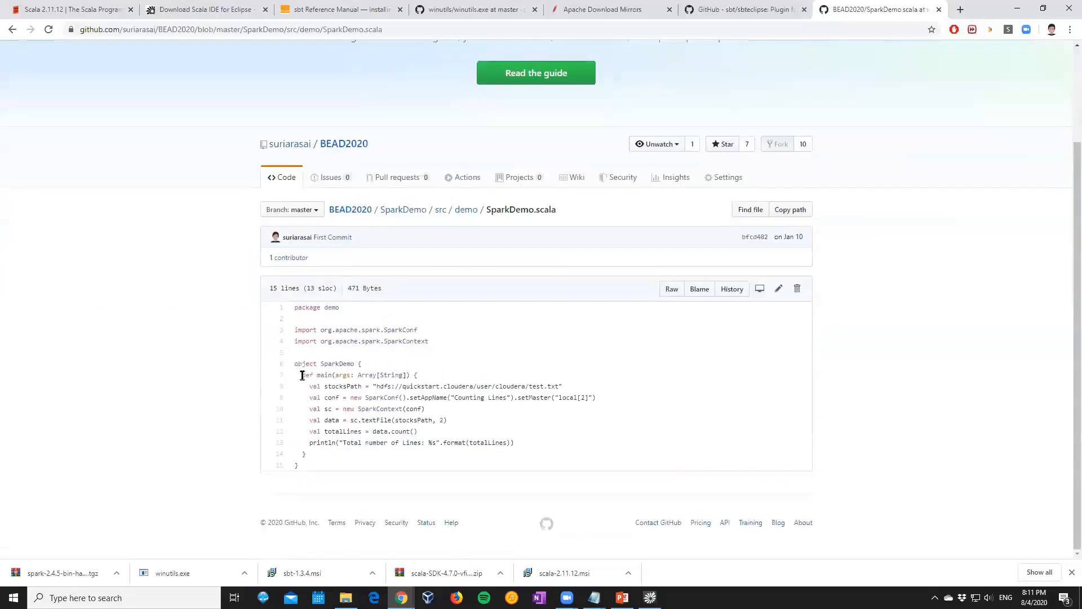
pyautogui.moveTo(302, 375); pyautogui.dragTo(333, 454)
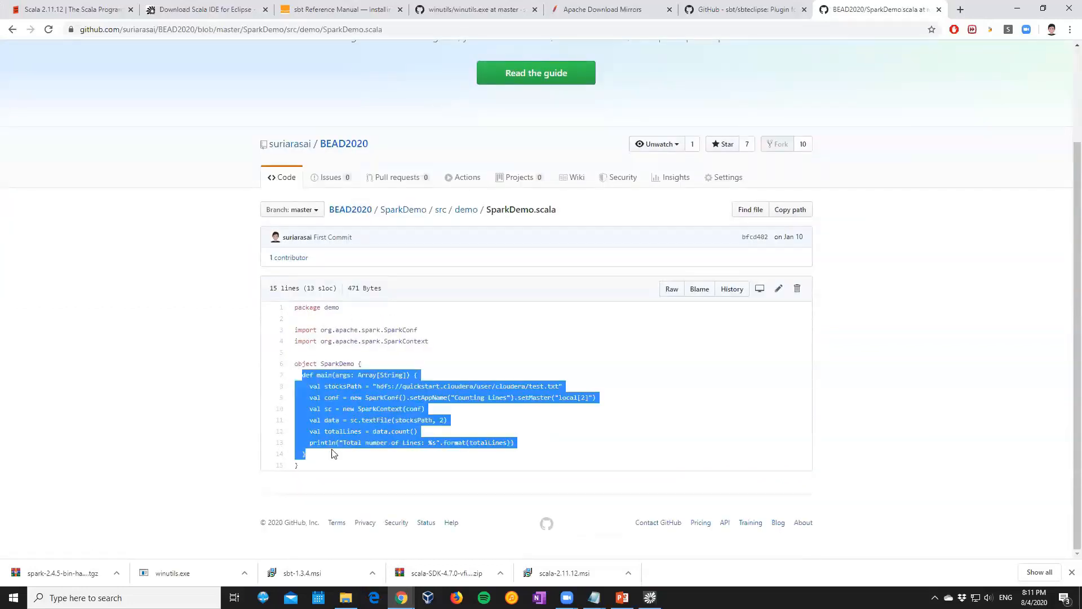
pyautogui.rightClick(331, 431)
pyautogui.click(350, 437)
# Switch to Scala IDE and create a package named demo in the SparkDemo project's src folder
pyautogui.click(650, 598)
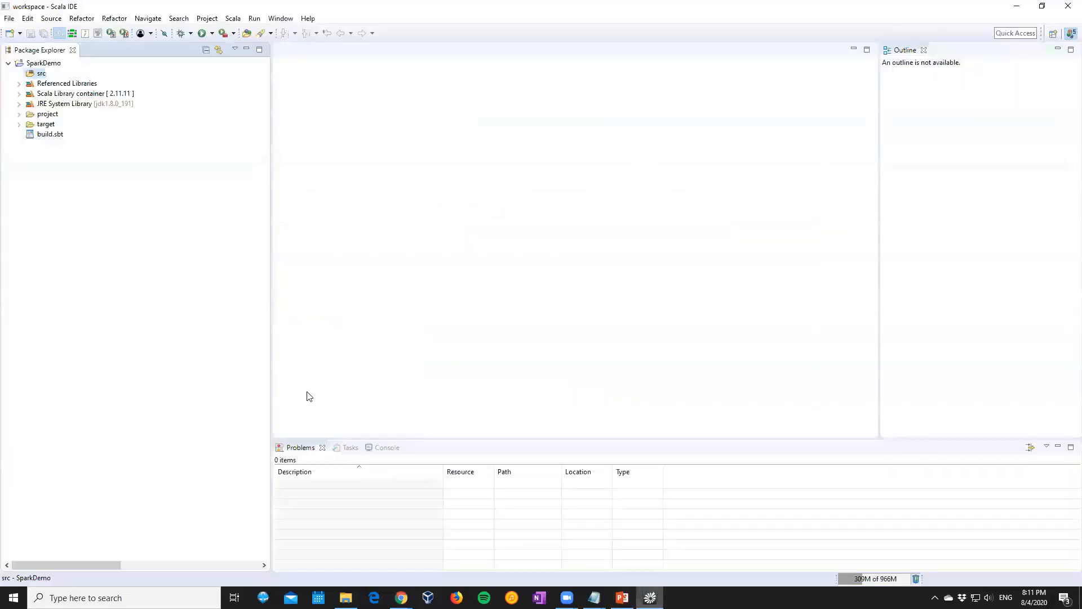
pyautogui.rightClick(39, 75)
pyautogui.moveTo(62, 82)
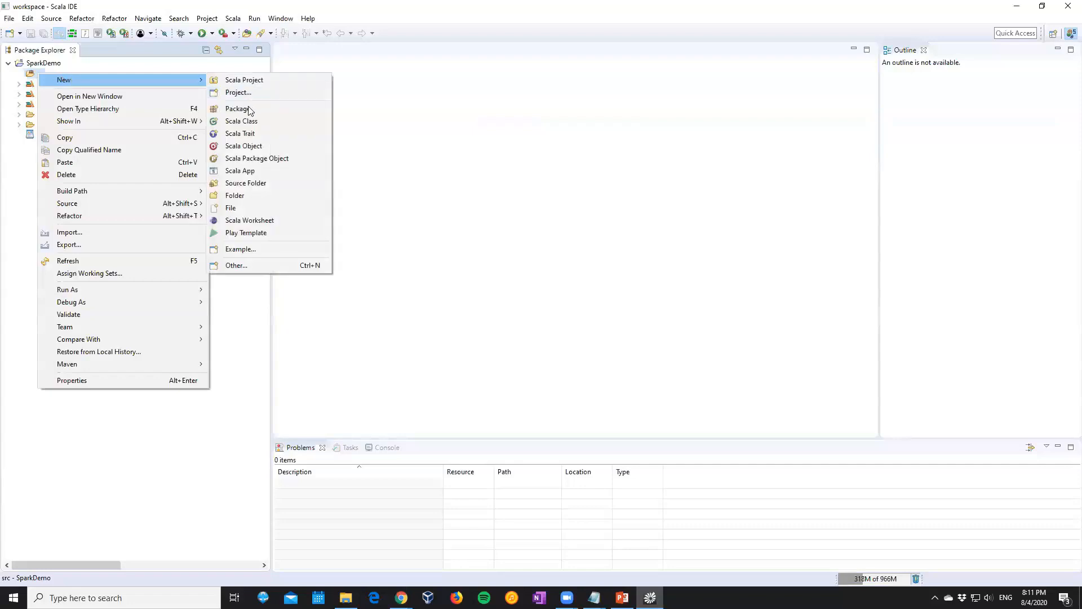
pyautogui.click(236, 108)
pyautogui.write('demo')
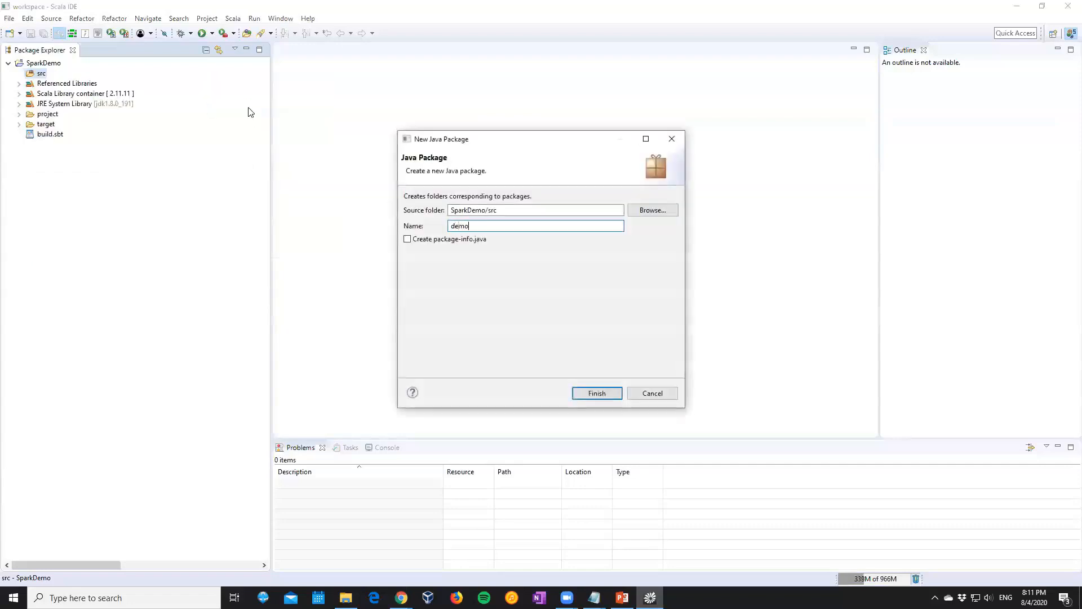
pyautogui.press('Return')
# Create a Scala object named WindowsDemo in the demo package
pyautogui.rightClick(50, 84)
pyautogui.moveTo(167, 99)
pyautogui.click(254, 157)
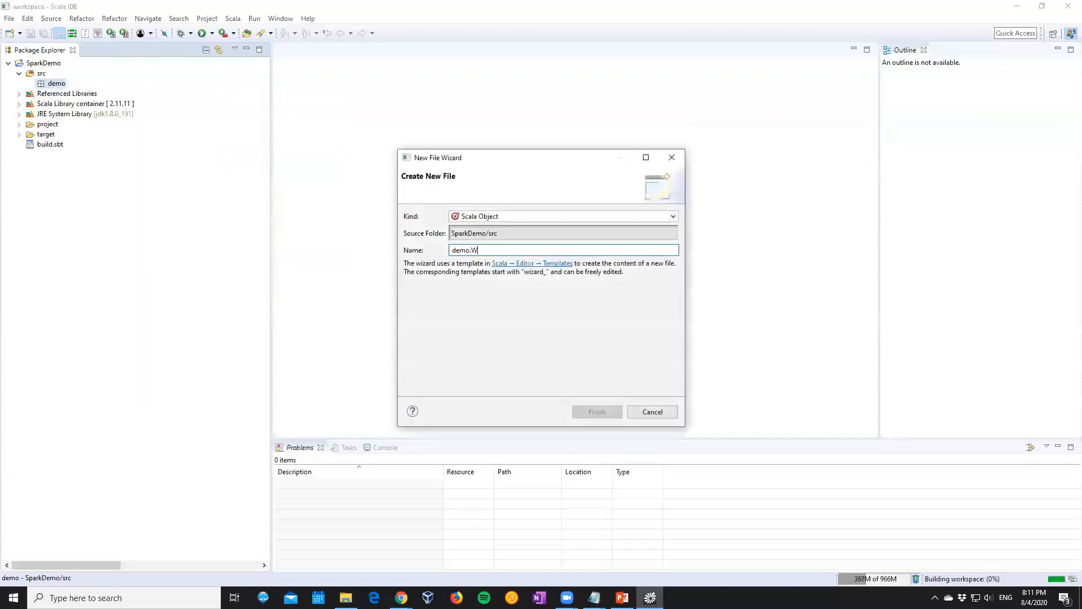
pyautogui.write('WindowsDemo')
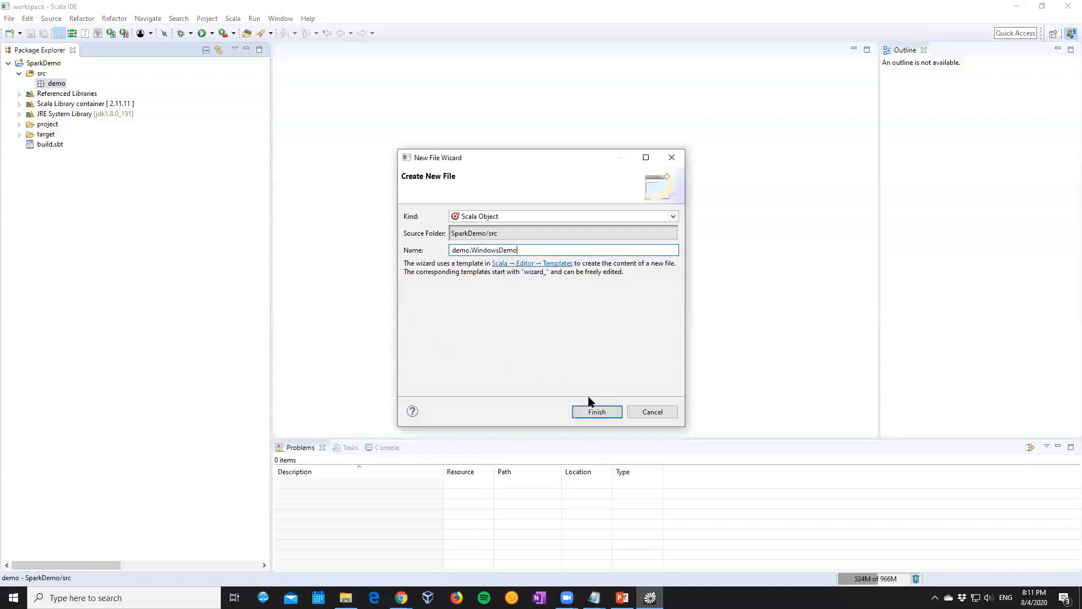
pyautogui.click(591, 413)
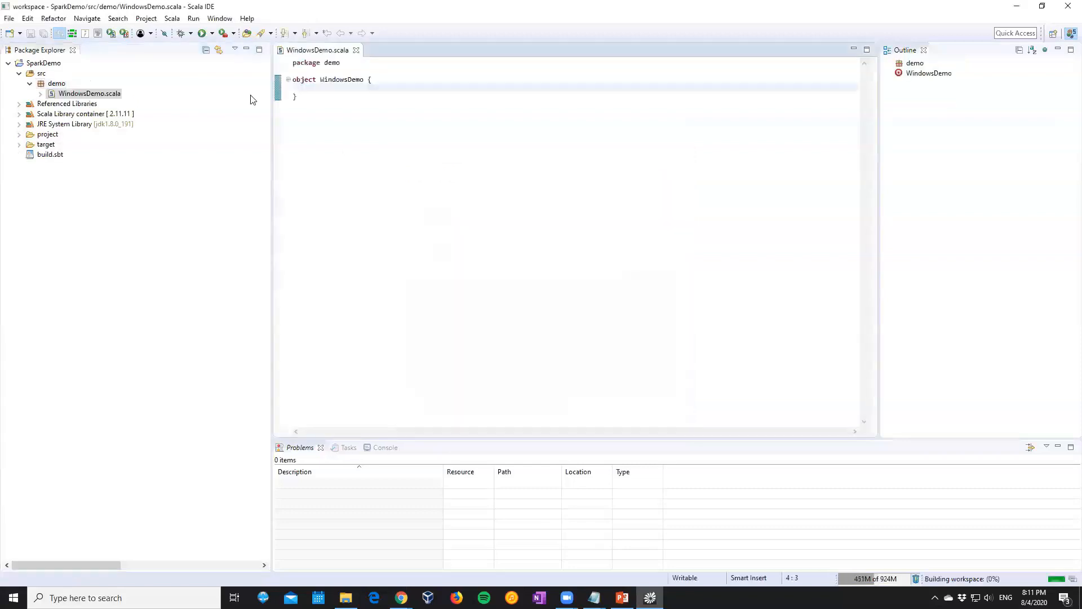
# Paste the copied main method into the WindowsDemo object, organize its imports and save WindowsDemo.scala
pyautogui.hotkey('ctrl', 'v')
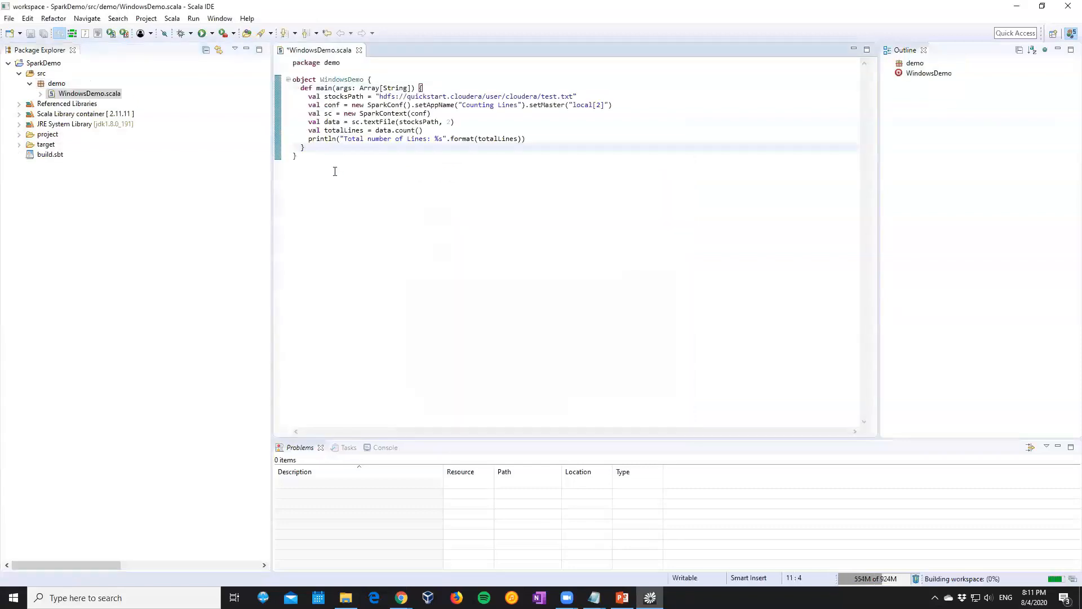
pyautogui.rightClick(384, 135)
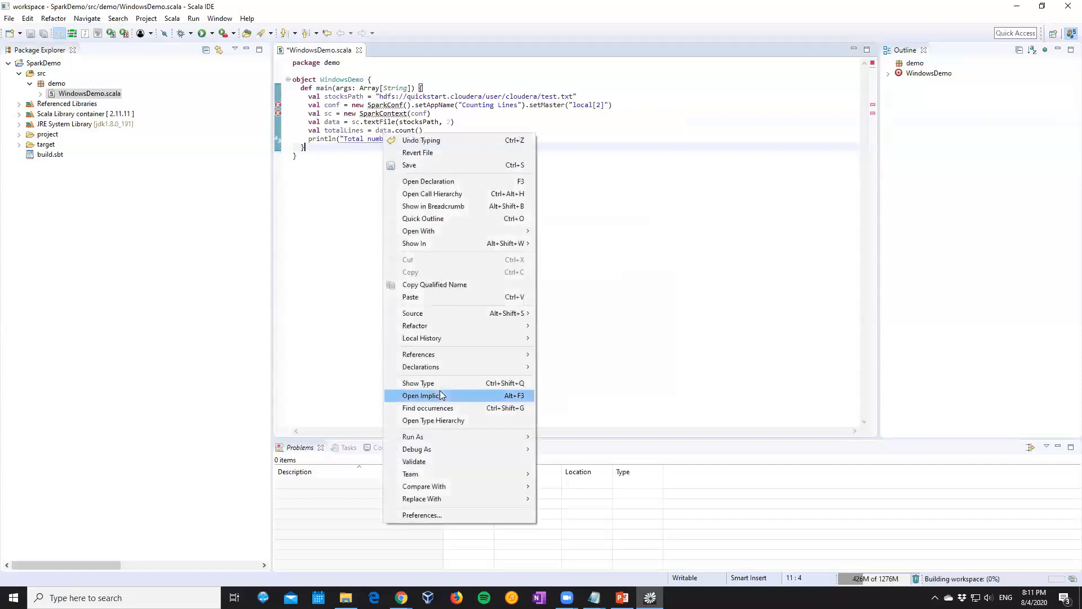
pyautogui.moveTo(449, 313)
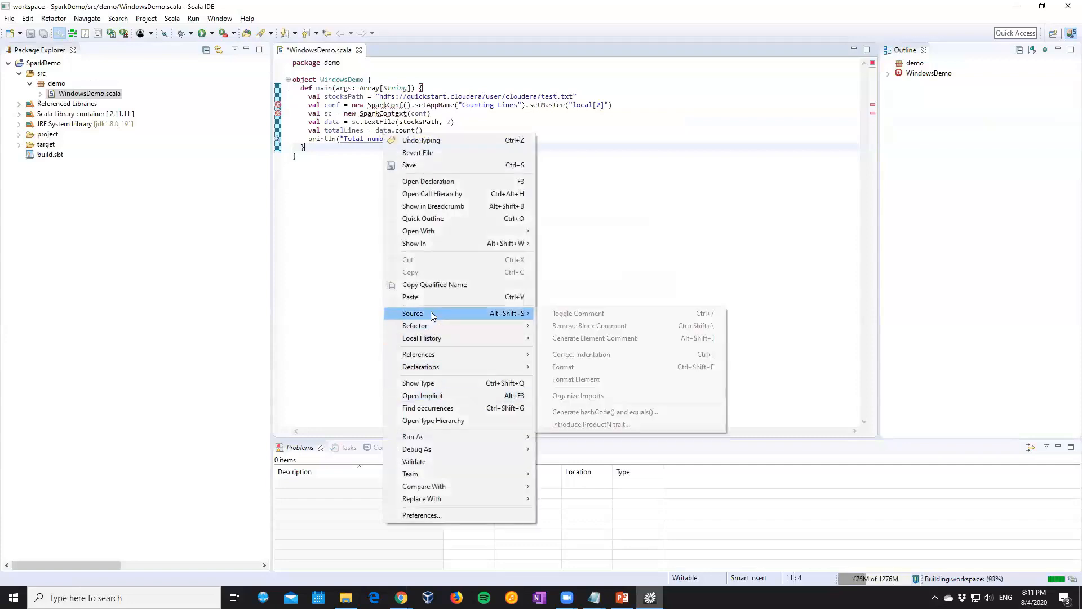
pyautogui.click(558, 394)
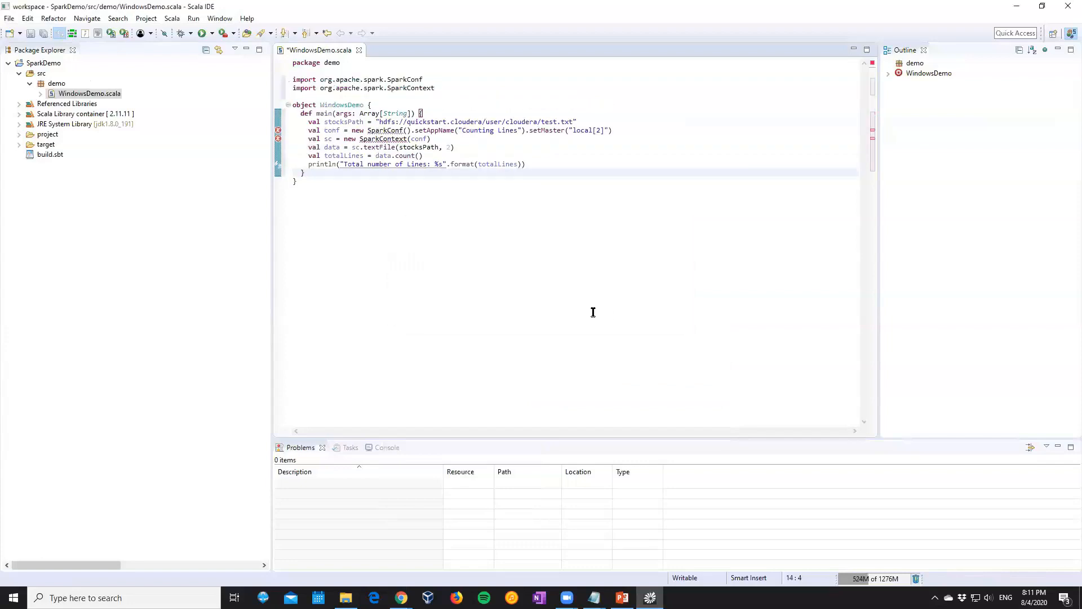
pyautogui.hotkey('ctrl', 's')
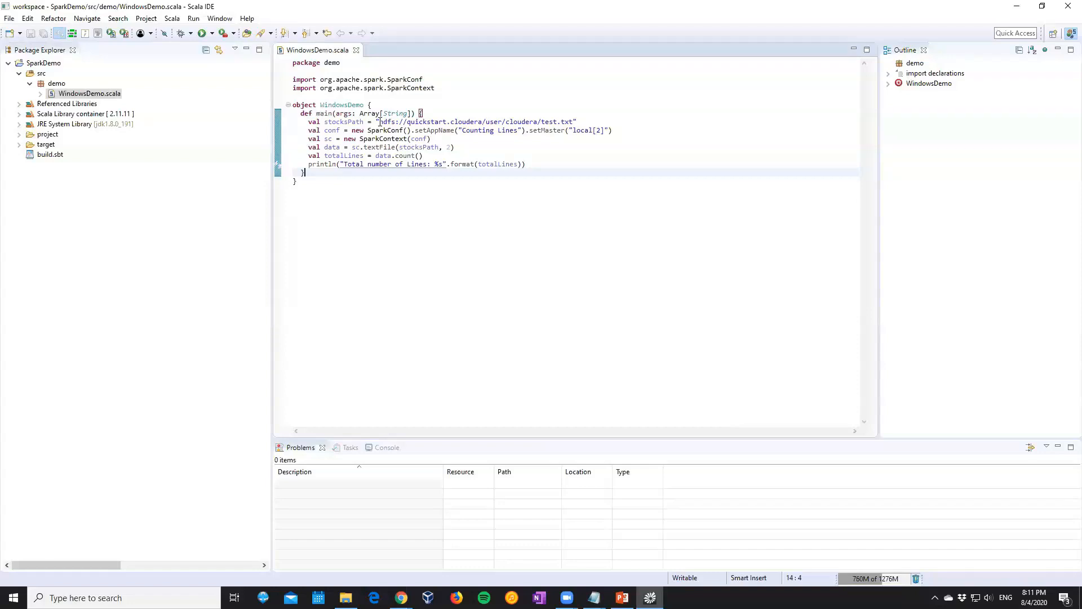
# Switch to File Explorer and create a text document named Demo in C:\EBA5006\workspace
pyautogui.click(346, 598)
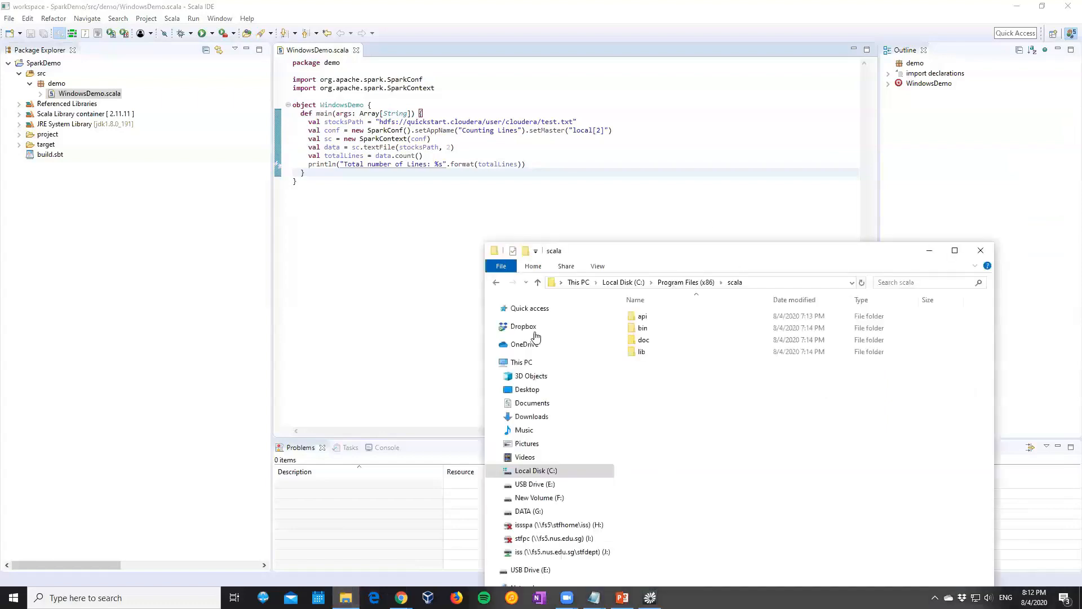
pyautogui.click(525, 474)
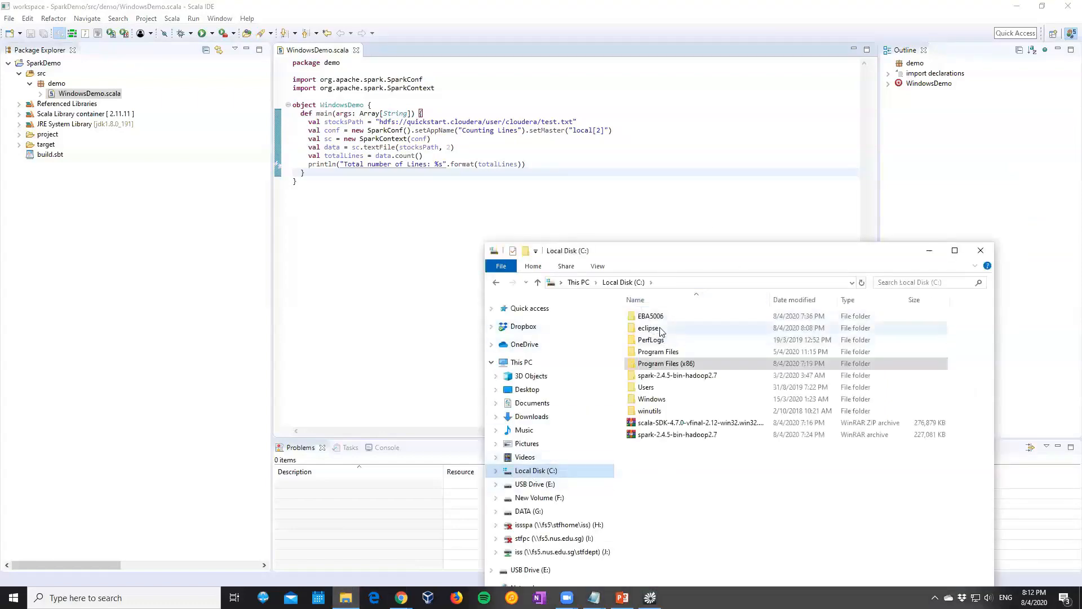
pyautogui.doubleClick(657, 316)
pyautogui.doubleClick(653, 316)
pyautogui.rightClick(655, 406)
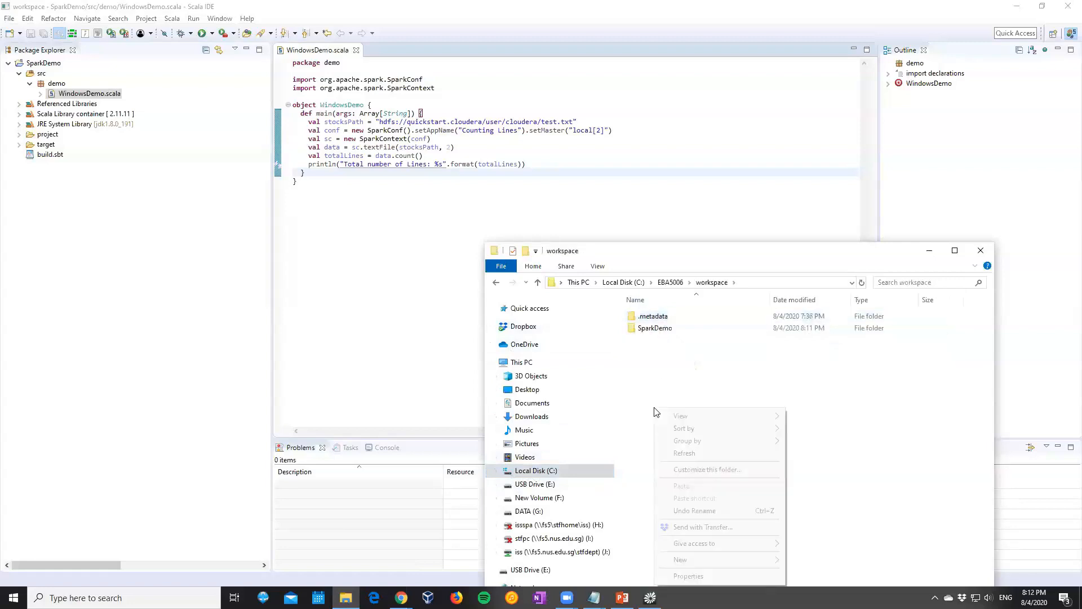
pyautogui.moveTo(703, 564)
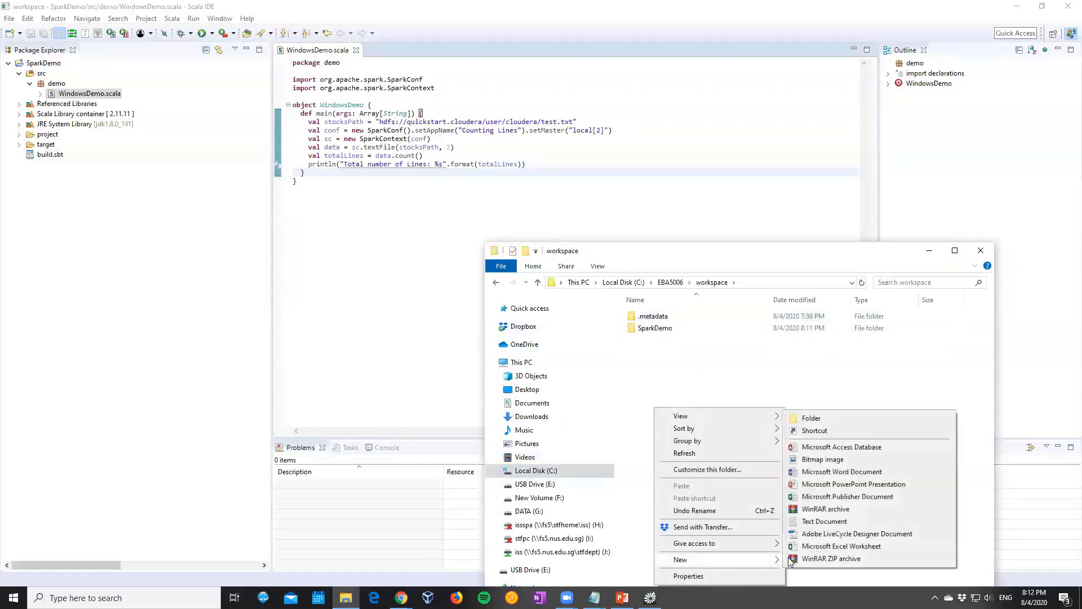
pyautogui.click(829, 523)
pyautogui.write('Demo')
pyautogui.click(830, 530)
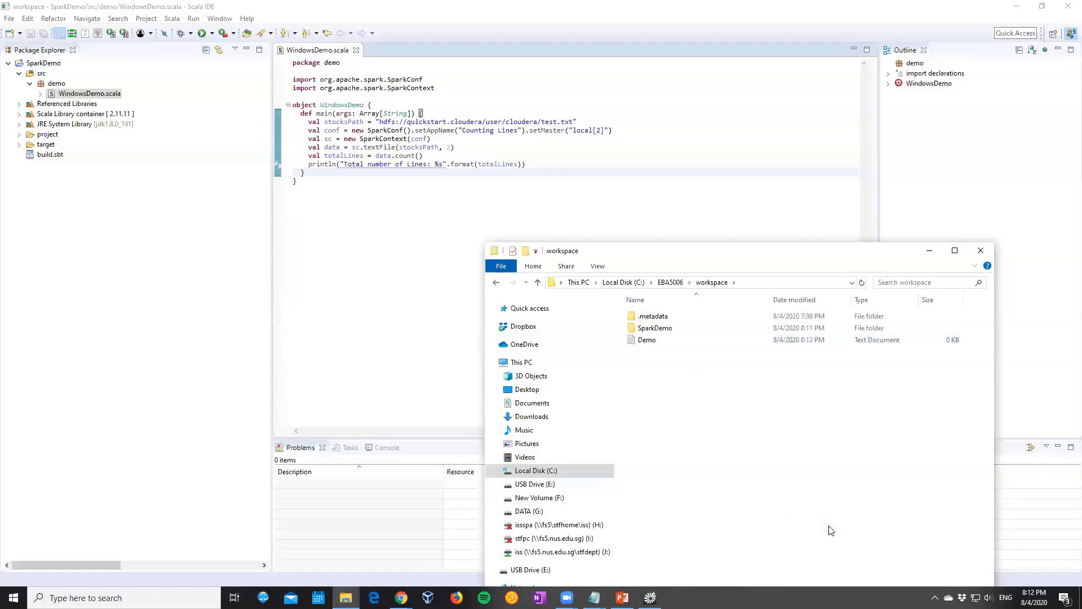
# Check the file type of the Demo document in its properties
pyautogui.rightClick(660, 342)
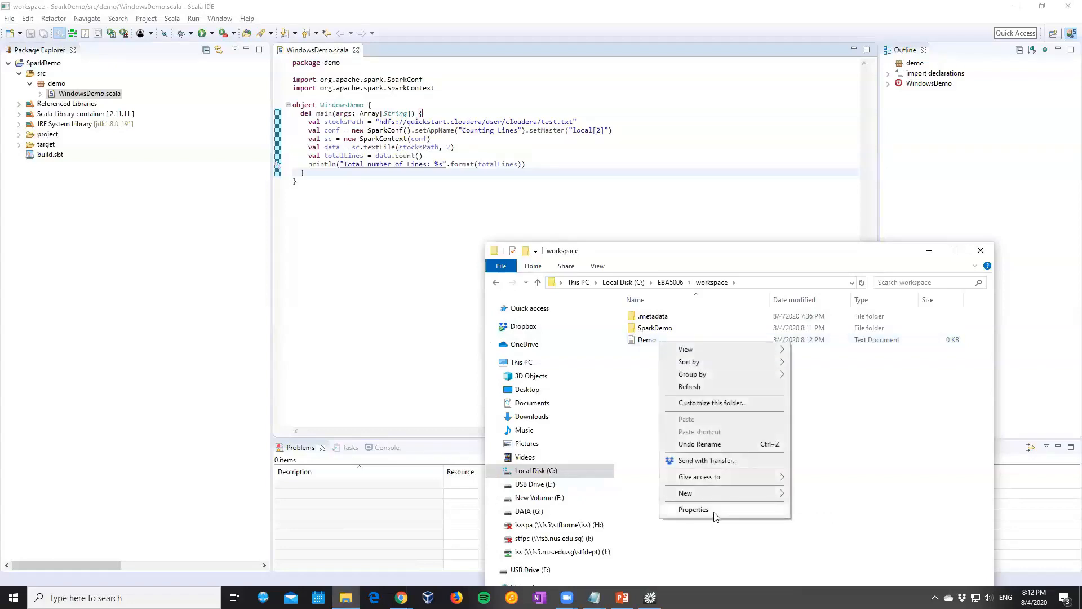
pyautogui.click(713, 510)
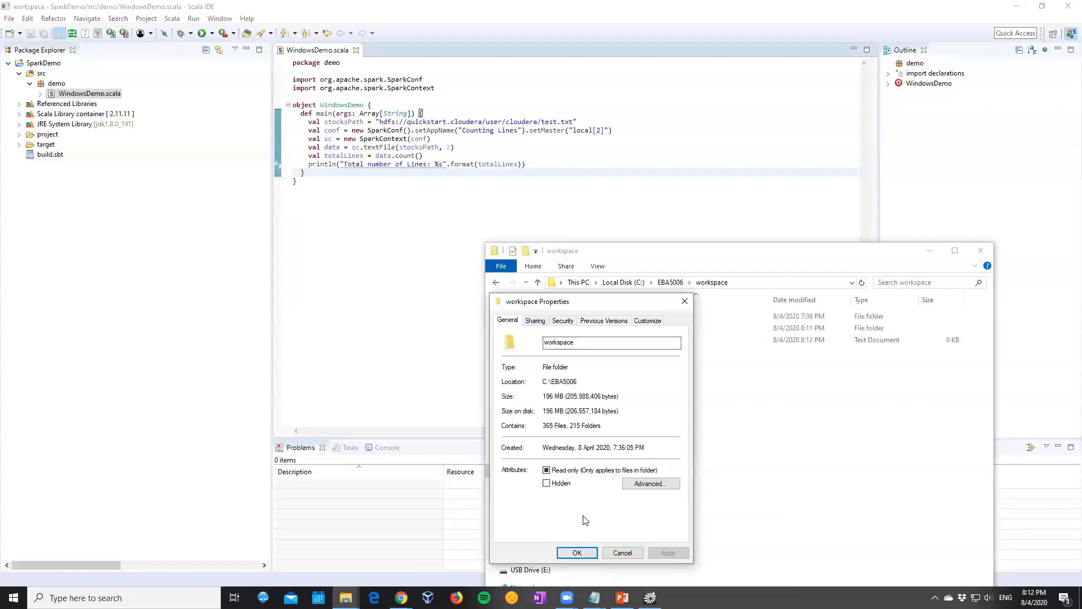
pyautogui.click(621, 554)
pyautogui.click(647, 342)
pyautogui.rightClick(649, 346)
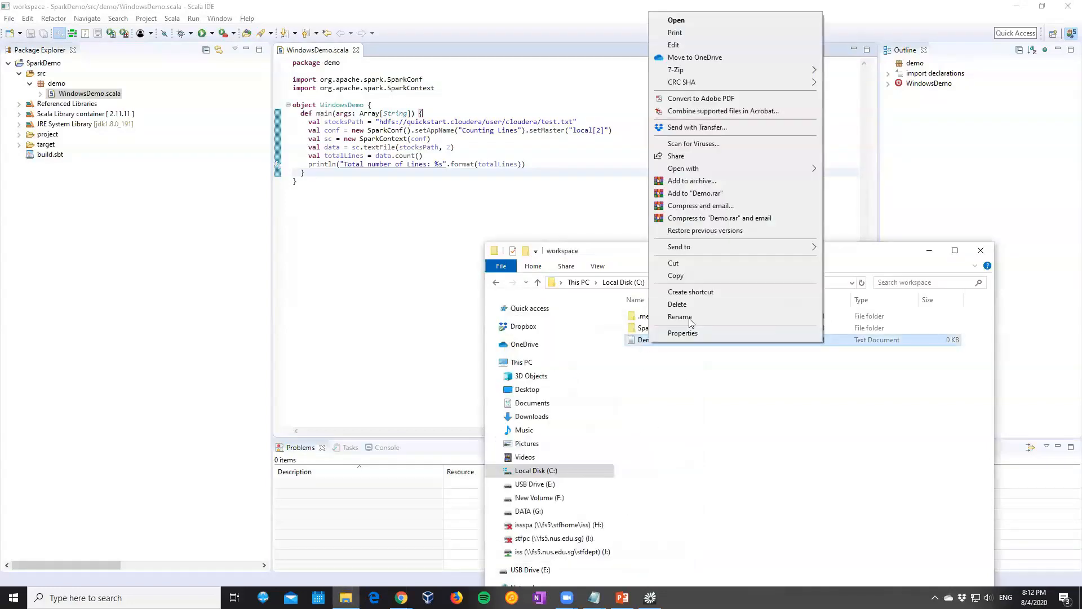
pyautogui.click(682, 333)
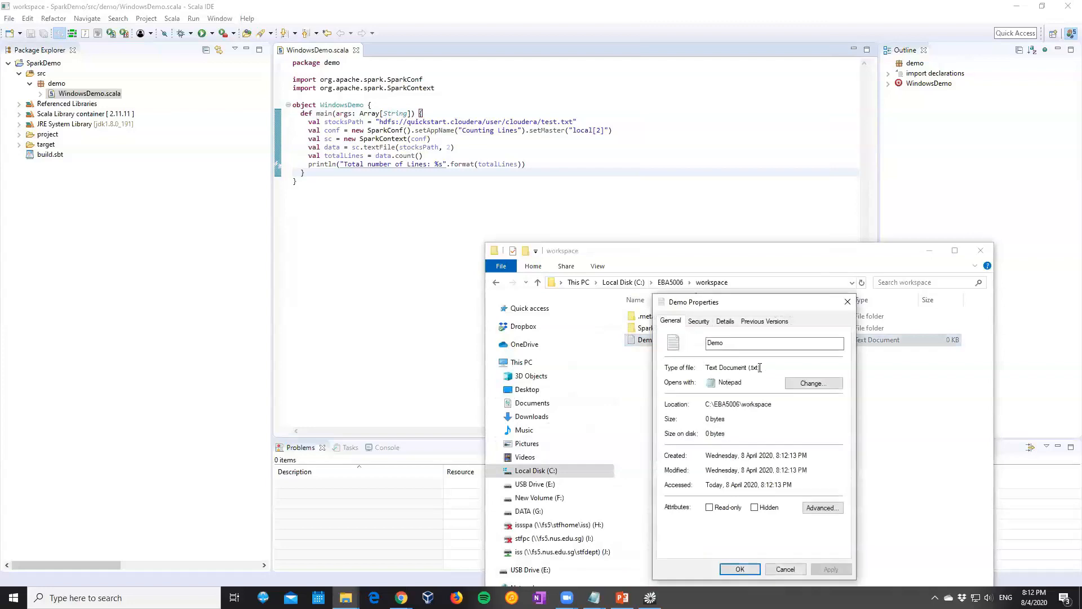
pyautogui.click(847, 302)
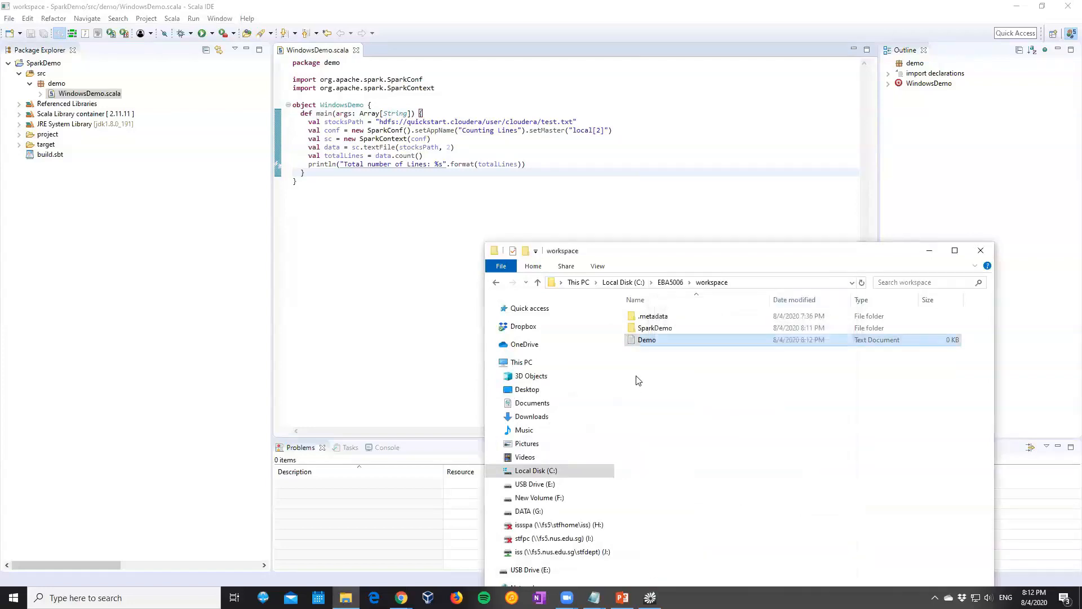
# Open the Demo document in Notepad and copy the entire text of the Demo Steps notes, leaving the original notes in place
pyautogui.doubleClick(652, 344)
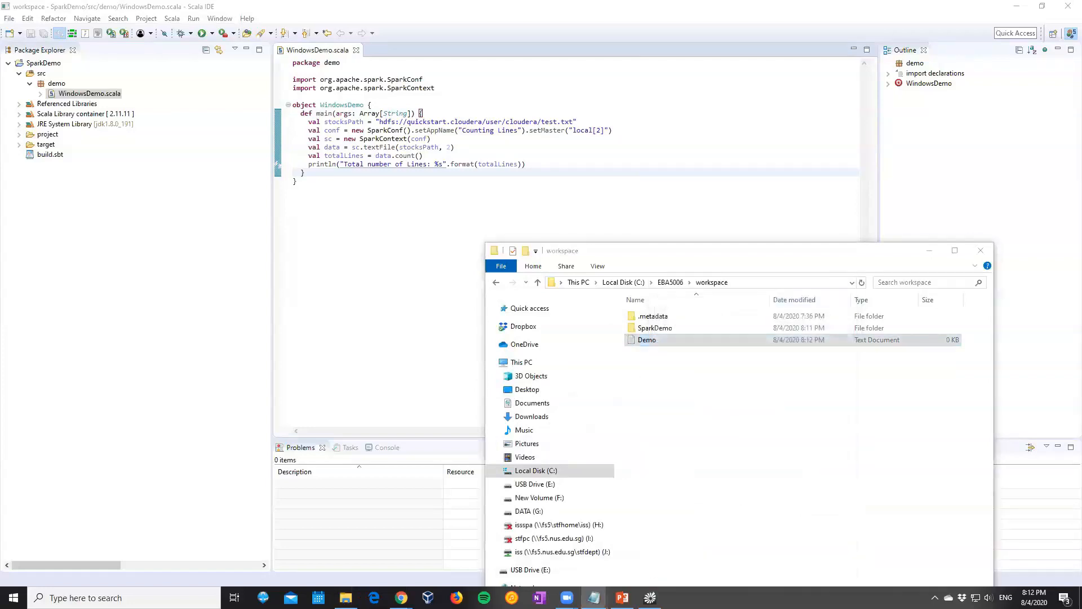
pyautogui.moveTo(595, 598)
pyautogui.click(625, 558)
pyautogui.hotkey('ctrl', 'a')
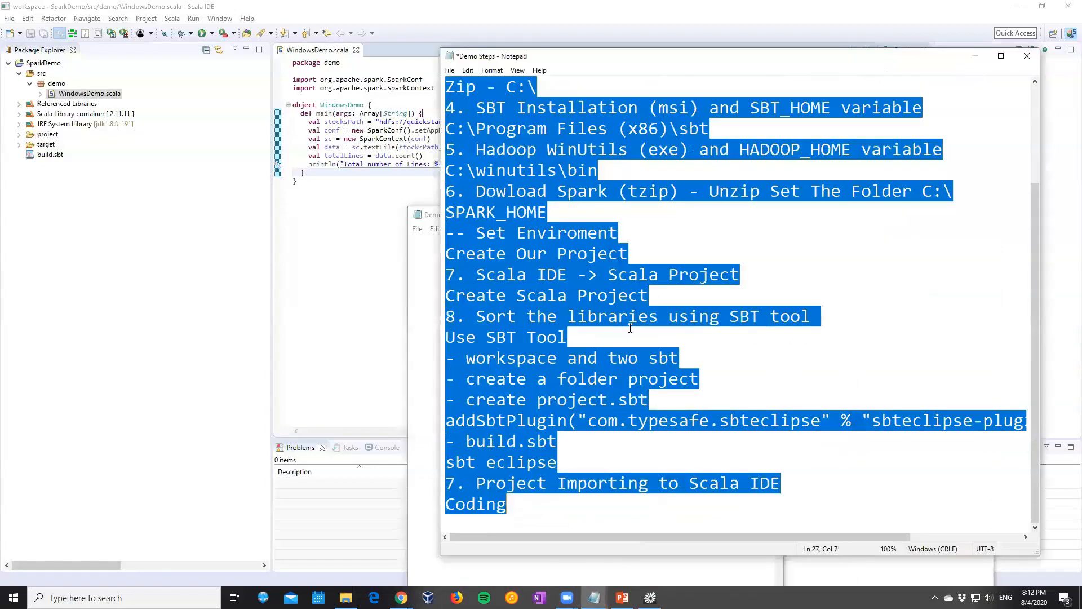
pyautogui.hotkey('ctrl', 'x')
pyautogui.click(504, 561)
pyautogui.click(877, 324)
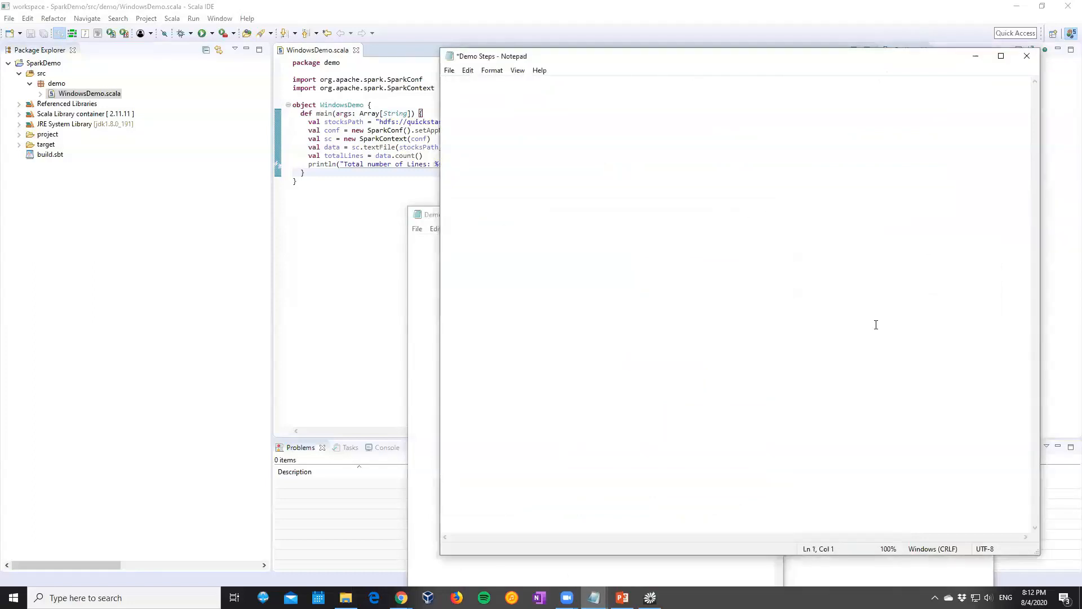
pyautogui.hotkey('ctrl', 'z')
# Paste the copied notes into the empty Demo document, then close it and save the changes
pyautogui.click(464, 576)
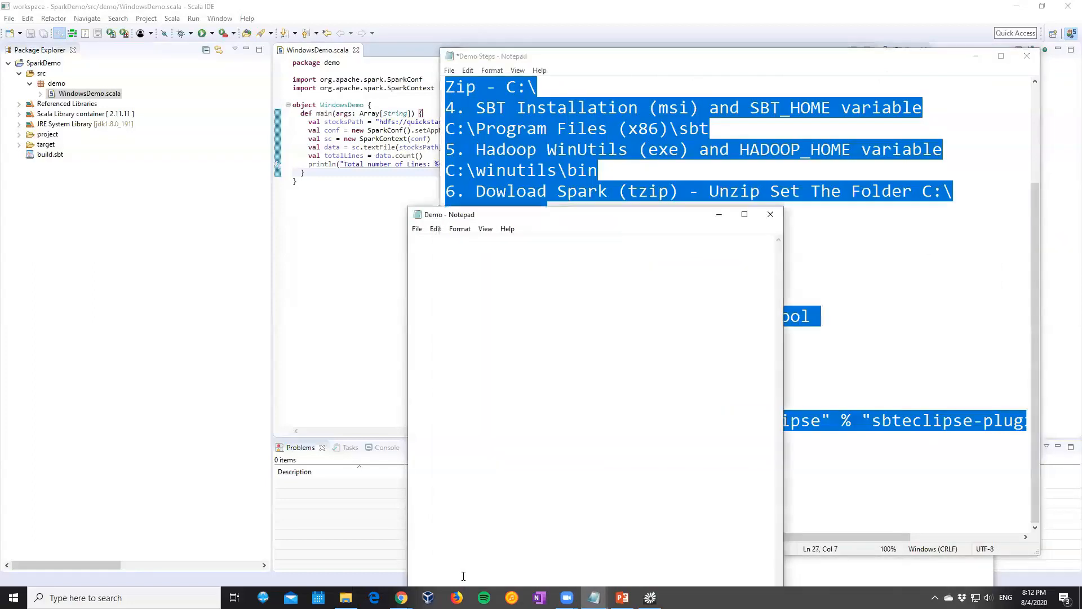
pyautogui.hotkey('ctrl', 'v')
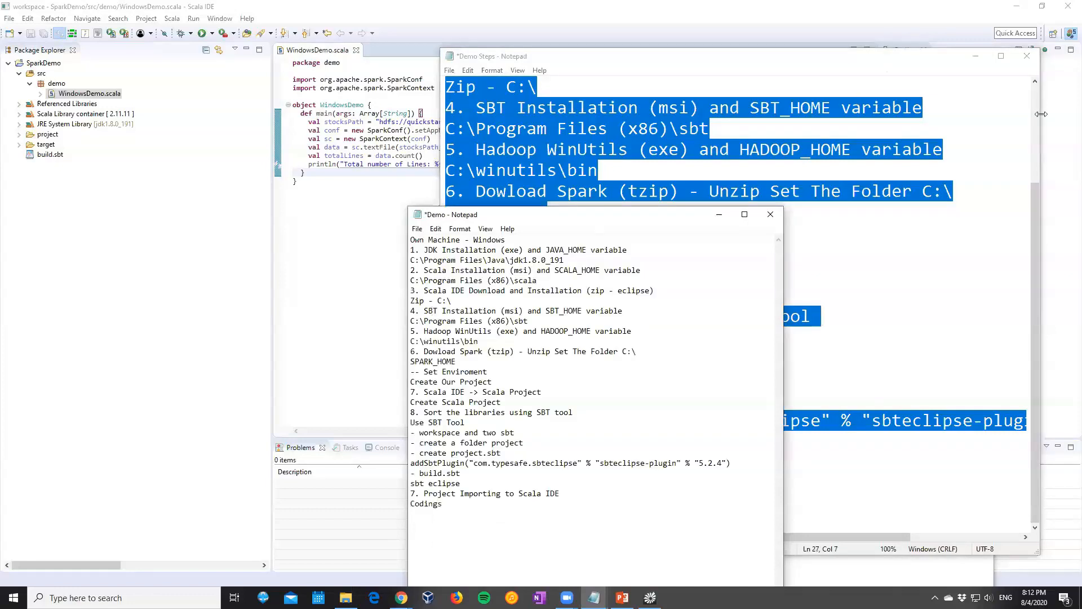
pyautogui.click(773, 220)
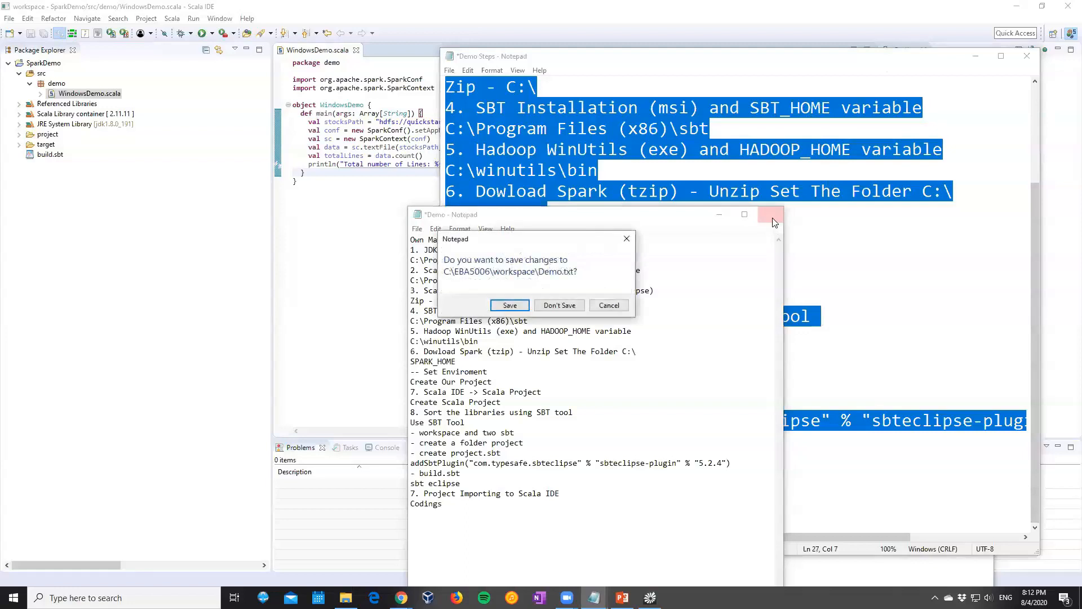
pyautogui.click(513, 305)
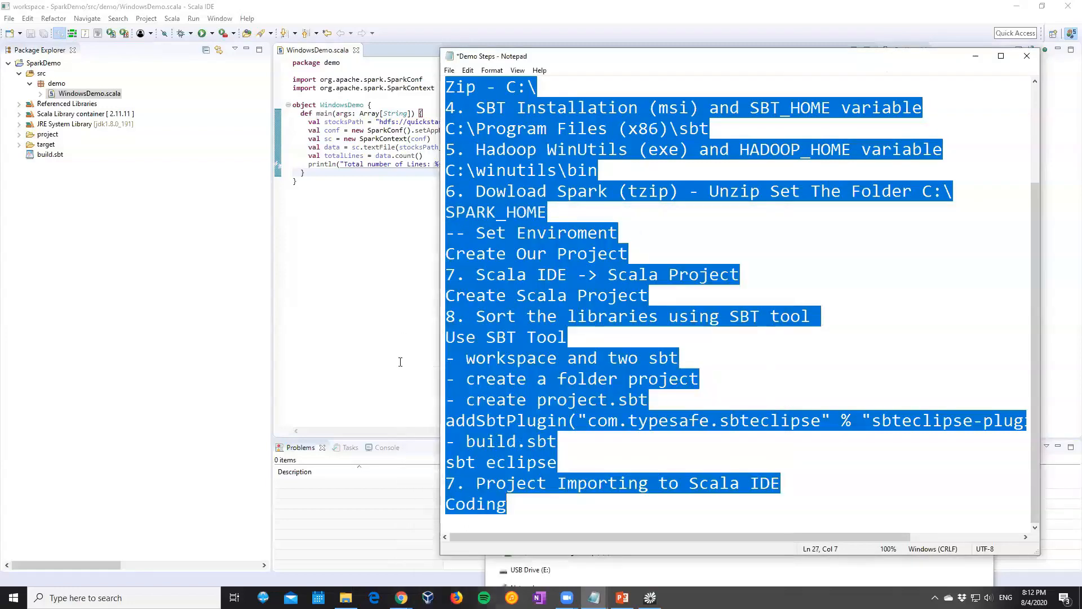
# Copy the workspace folder path C:\EBA5006\workspace from File Explorer and insert it at the start of the stocksPath string in WindowsDemo.scala
pyautogui.click(345, 597)
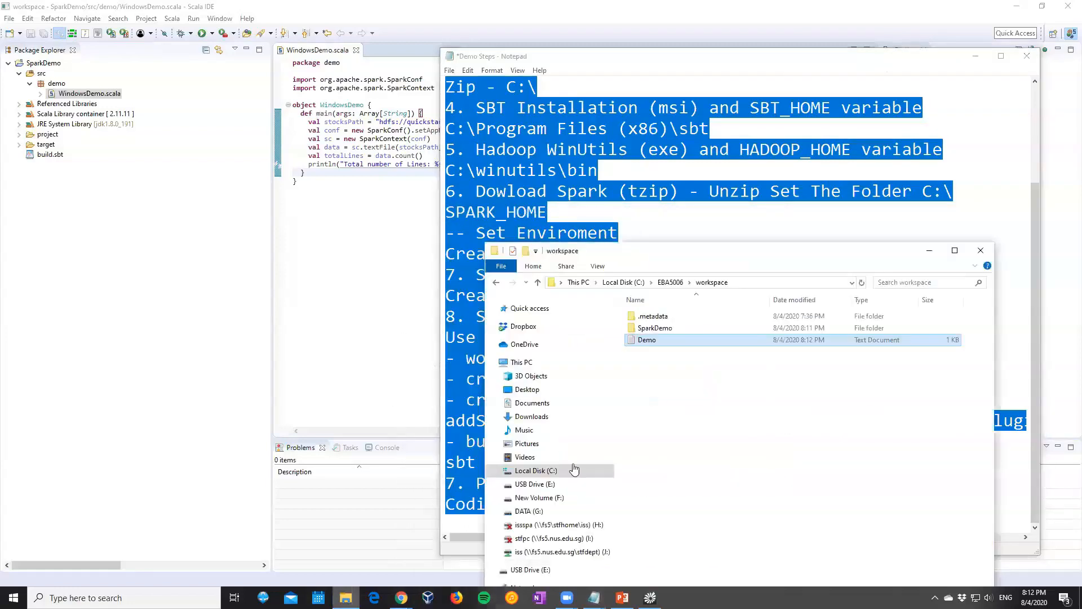
pyautogui.click(731, 287)
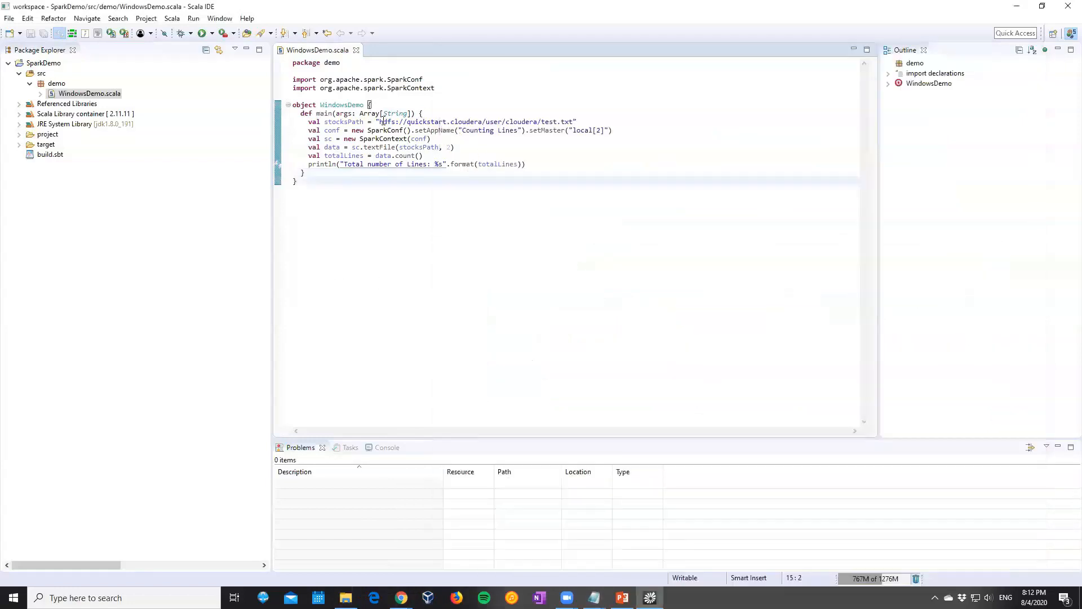
pyautogui.click(379, 122)
pyautogui.hotkey('ctrl', 'v')
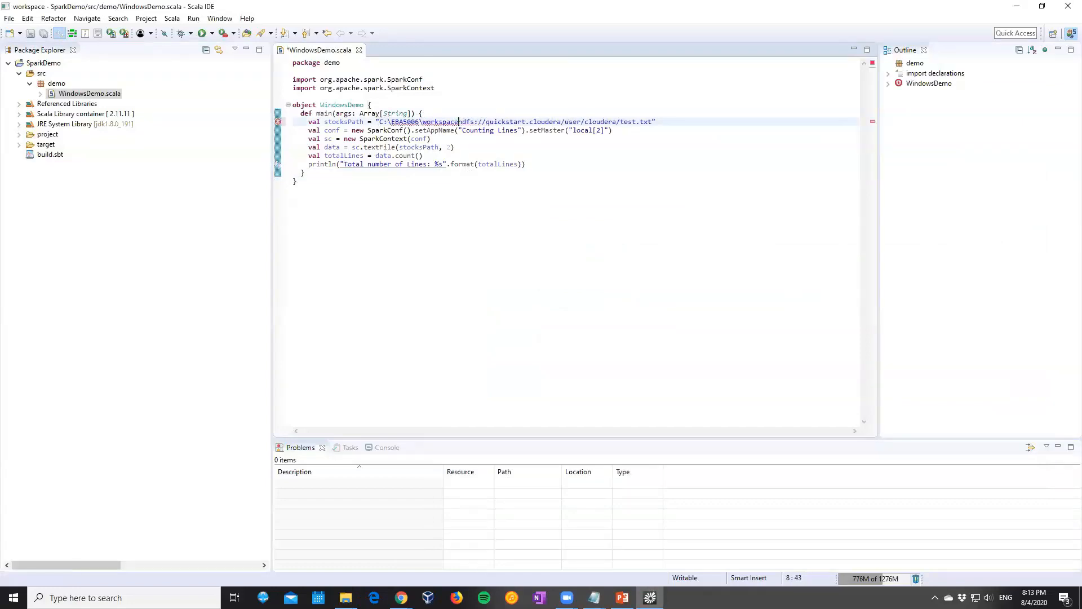
# Append /Demo.txt to the workspace path in the stocksPath string and remove the leftover hdfs address
pyautogui.write('/Demo.t')
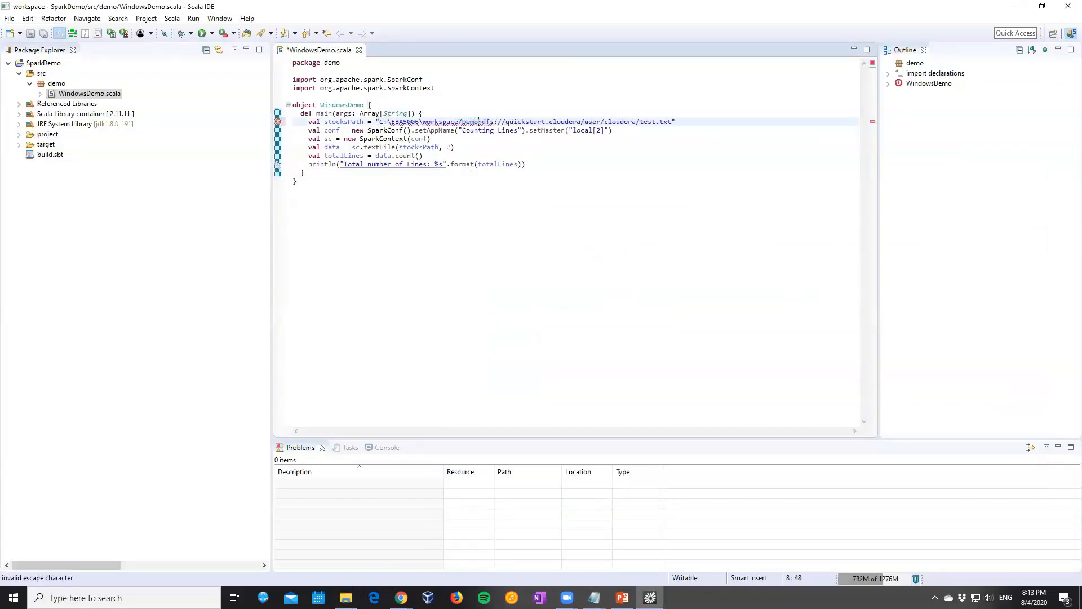
pyautogui.write('xt')
pyautogui.hotkey('shift', 'End')
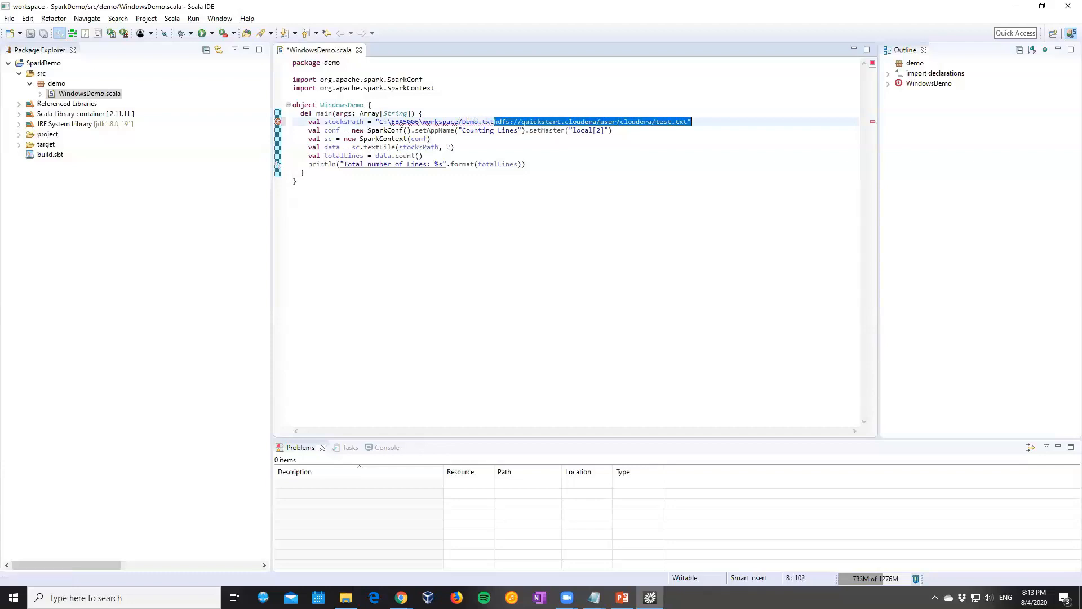
pyautogui.press('Delete')
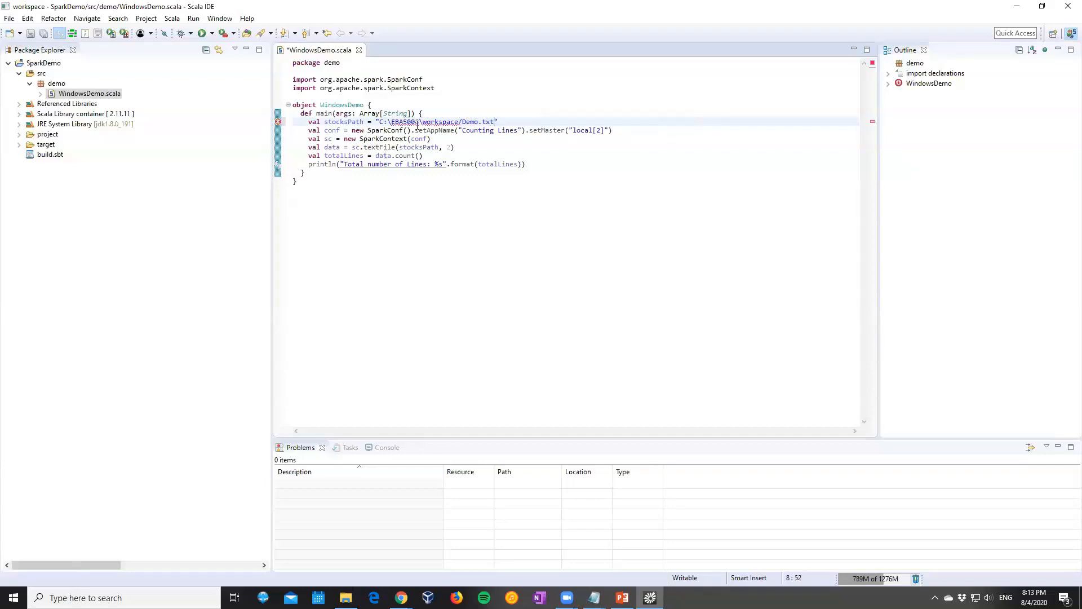
# Replace the backslashes in the stocksPath string with forward slashes so it reads C:/EBA5006/workspace/Demo.txt, and save WindowsDemo.scala
pyautogui.press('Delete')
pyautogui.write('/')
pyautogui.click(403, 122)
pyautogui.press('BackSpace')
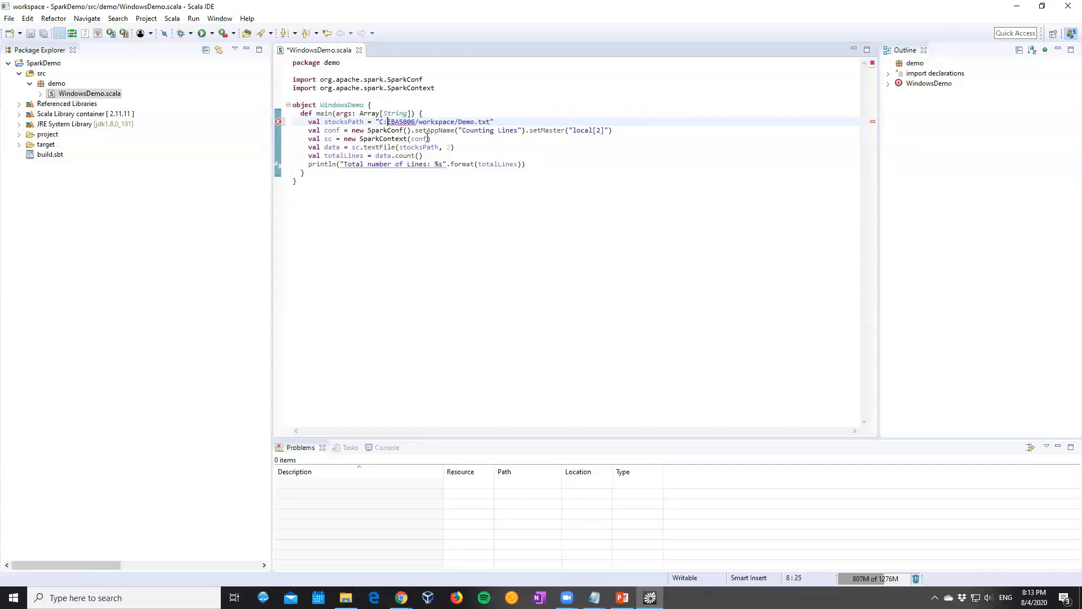
pyautogui.write('/')
pyautogui.hotkey('ctrl', 's')
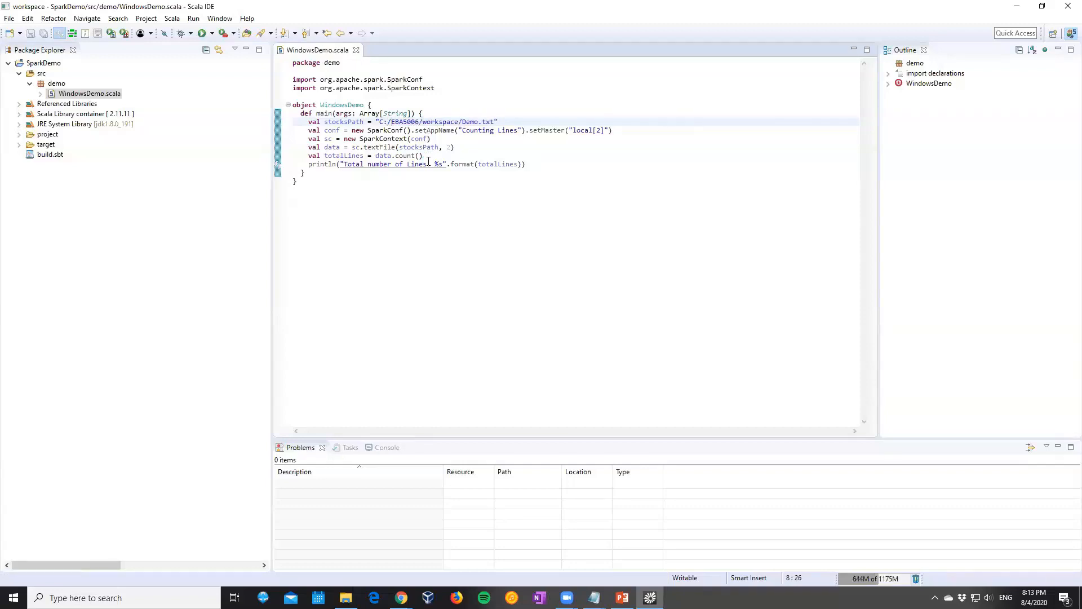
# Change the Spark master setting in the conf line to local[*] and save the file
pyautogui.click(601, 131)
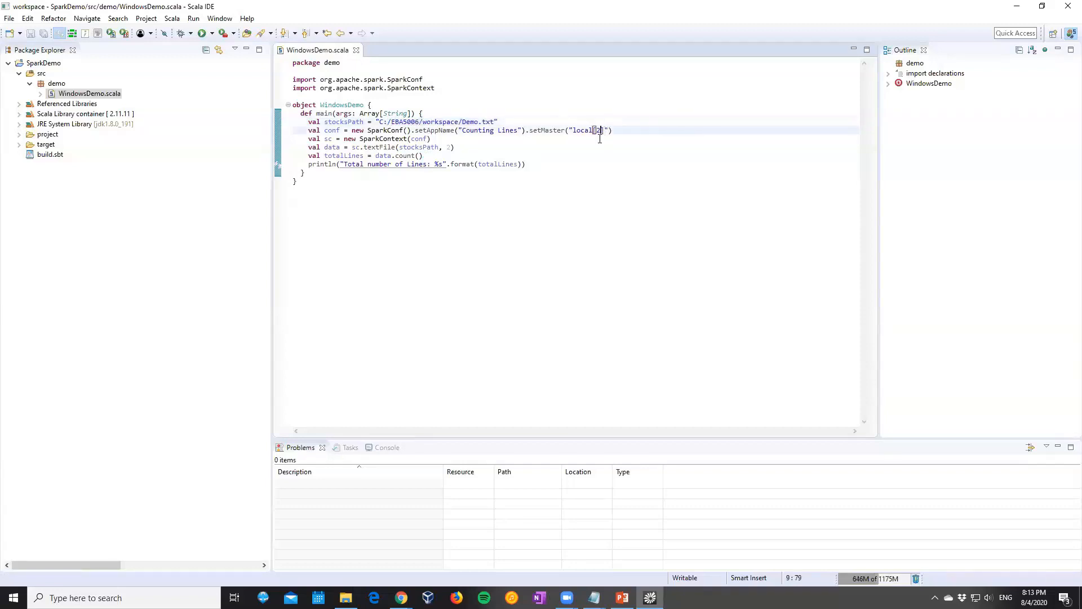
pyautogui.press('BackSpace')
pyautogui.write('*')
pyautogui.click(572, 203)
pyautogui.hotkey('ctrl', 's')
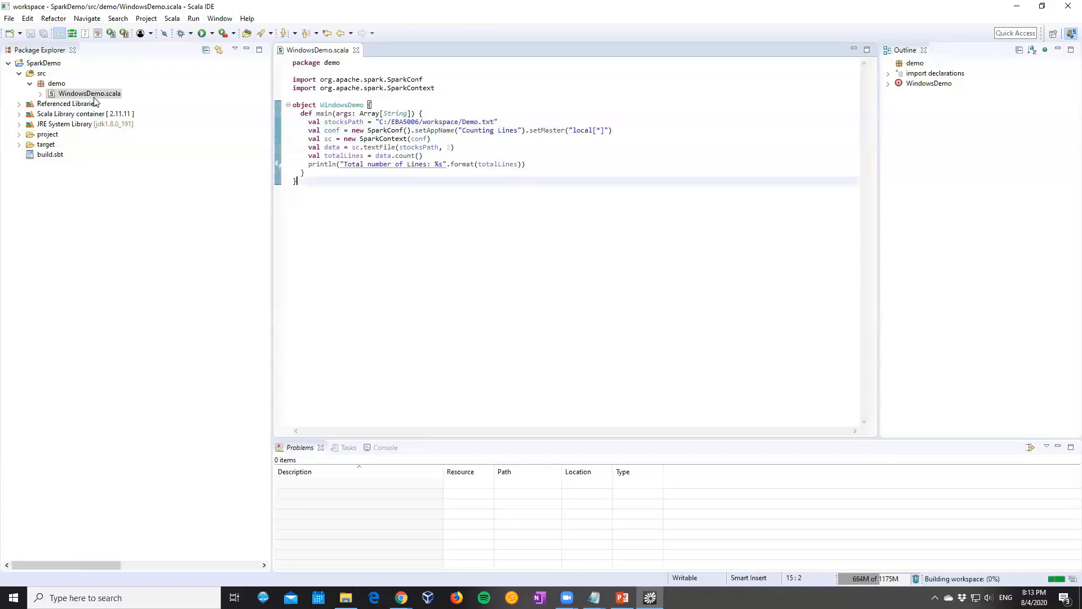
# Run WindowsDemo.scala as a Scala Application, enlarge the console area and highlight the printed total number of lines
pyautogui.rightClick(95, 95)
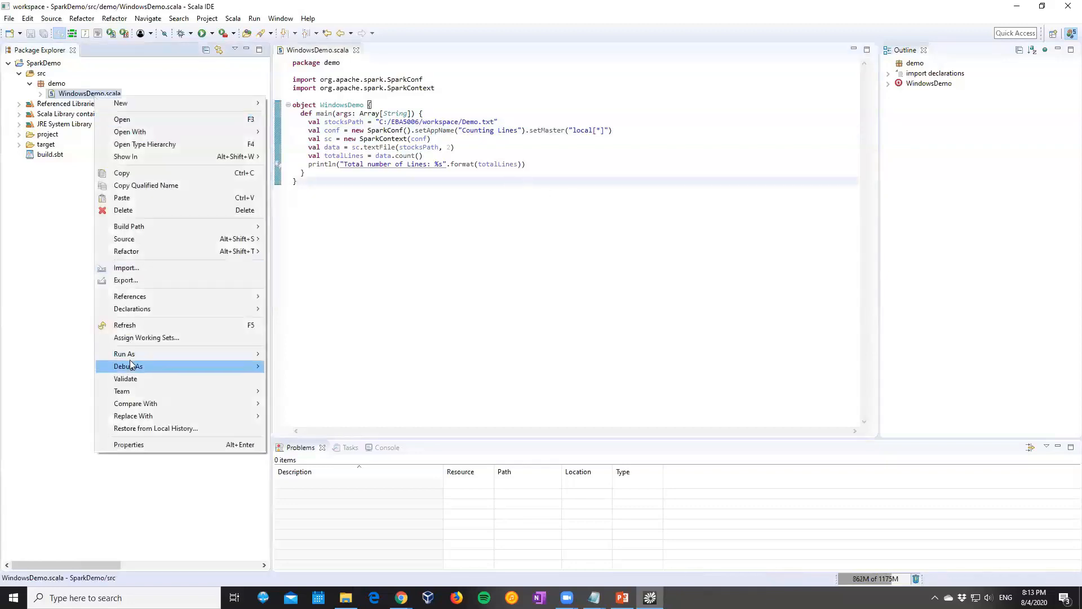
pyautogui.moveTo(134, 356)
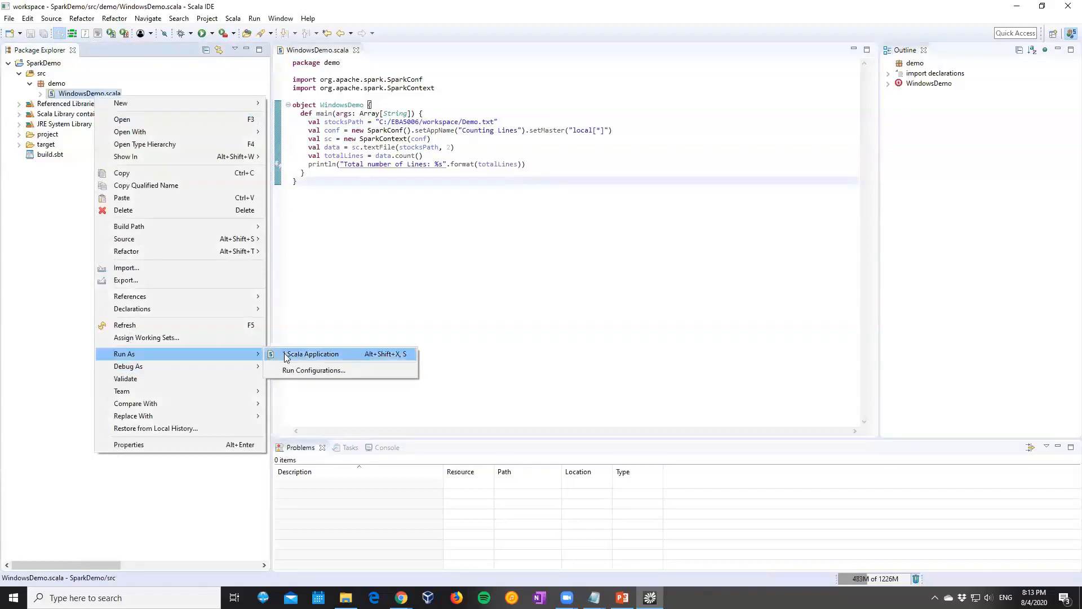
pyautogui.click(286, 356)
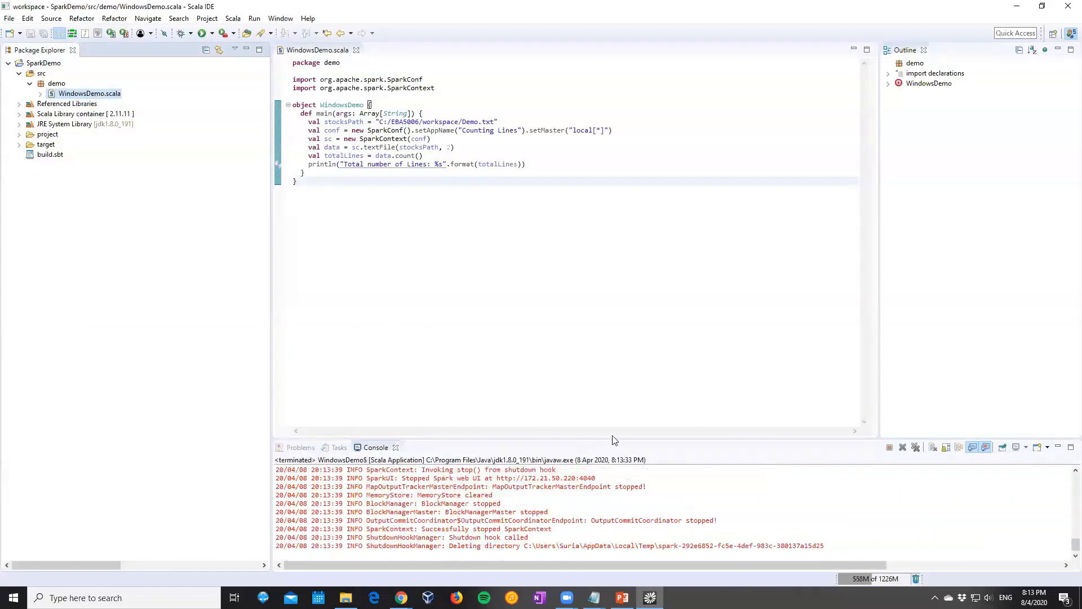
pyautogui.moveTo(612, 438); pyautogui.dragTo(612, 347)
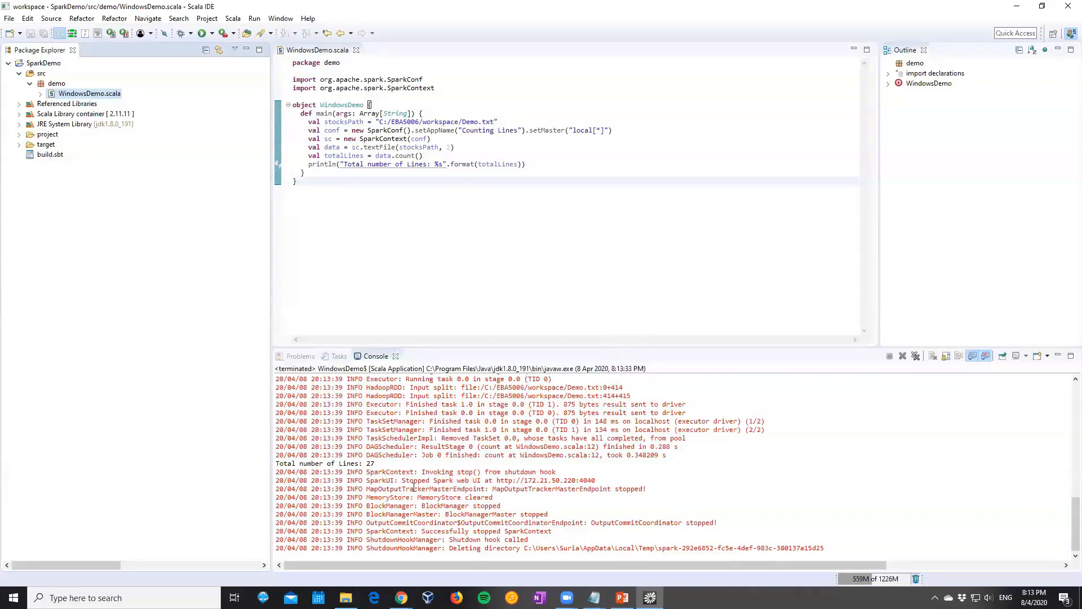
pyautogui.doubleClick(369, 463)
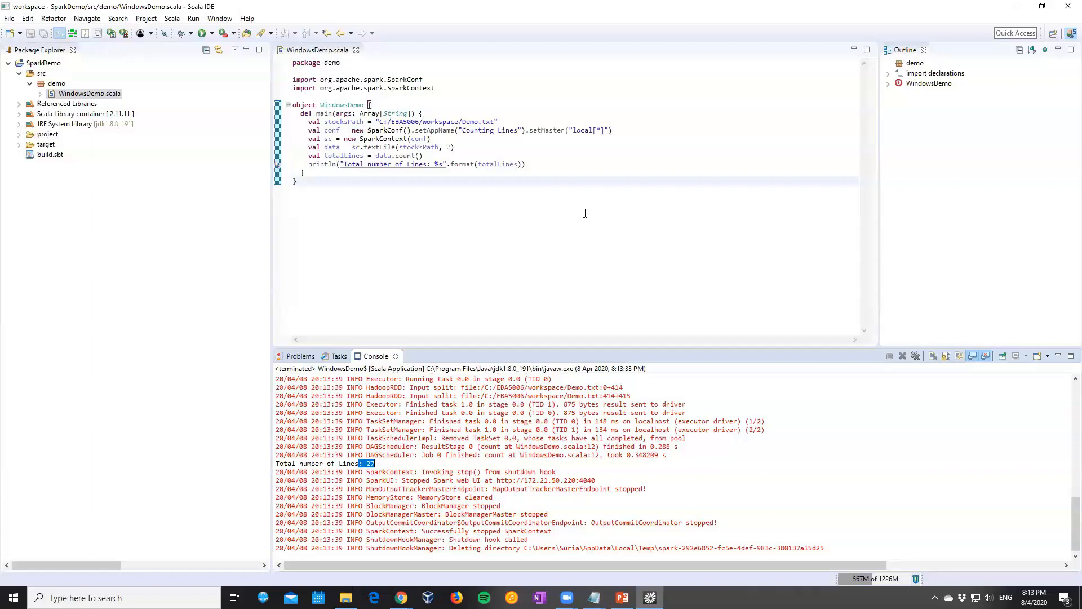
# Minimize the IDE, switch to Chrome and search Google for "jdk download" in a new tab
pyautogui.click(1017, 6)
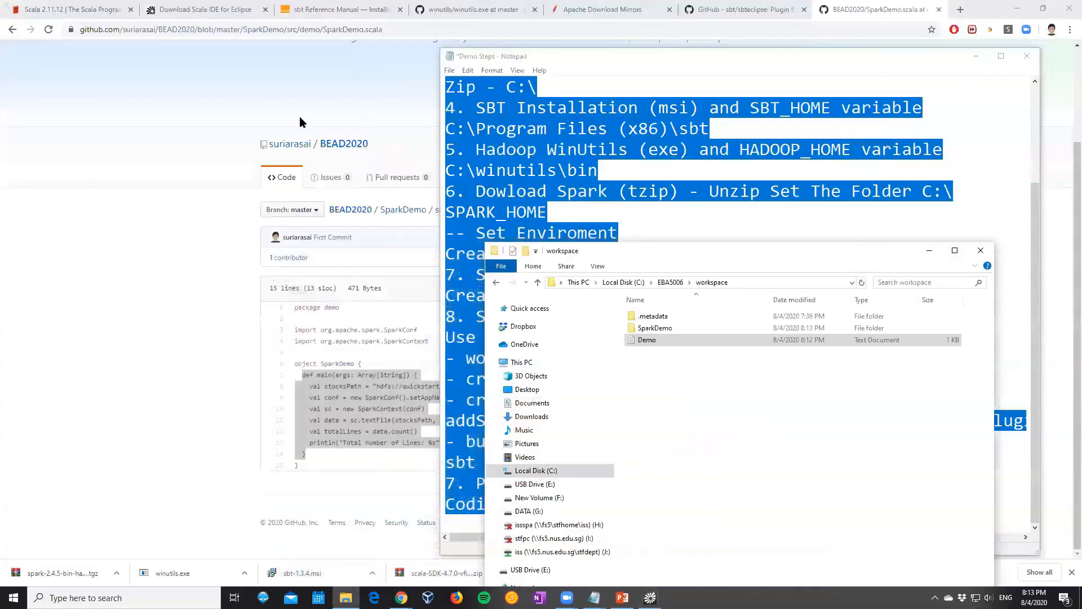
pyautogui.click(297, 122)
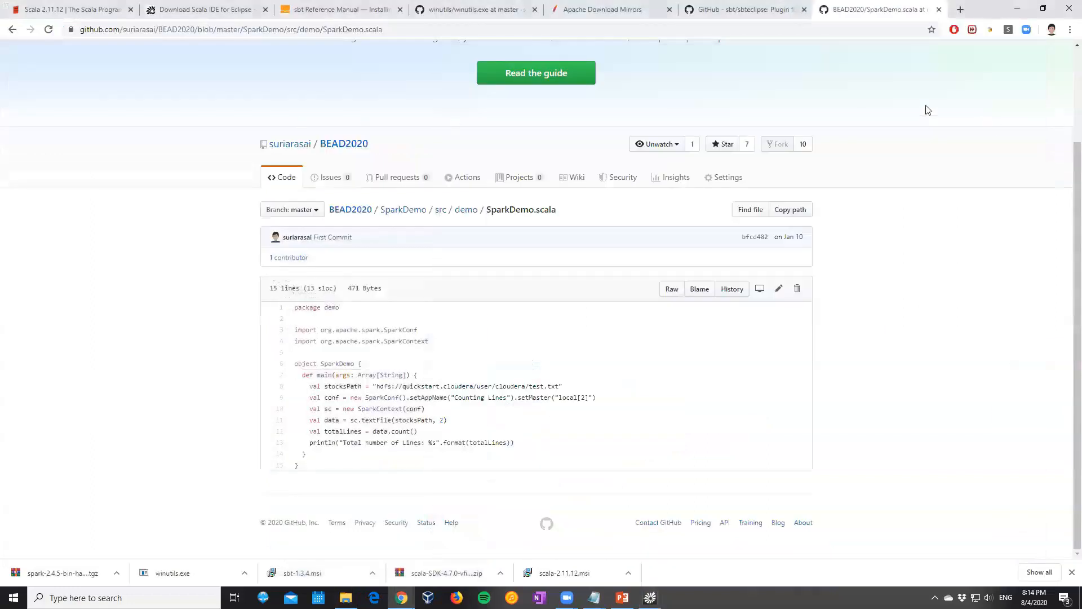
pyautogui.click(961, 9)
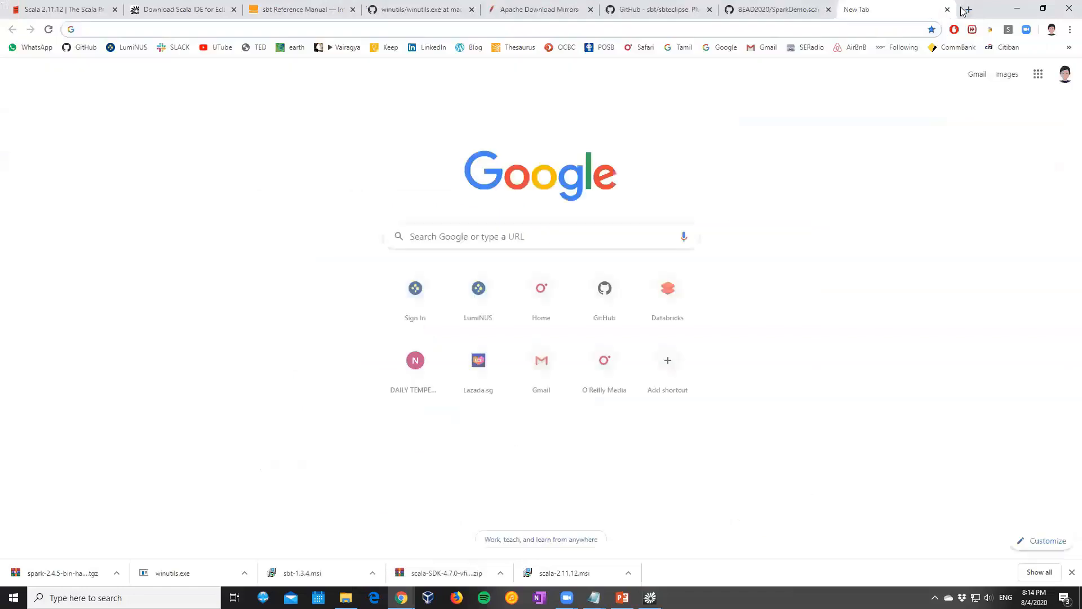
pyautogui.write('jdkdown')
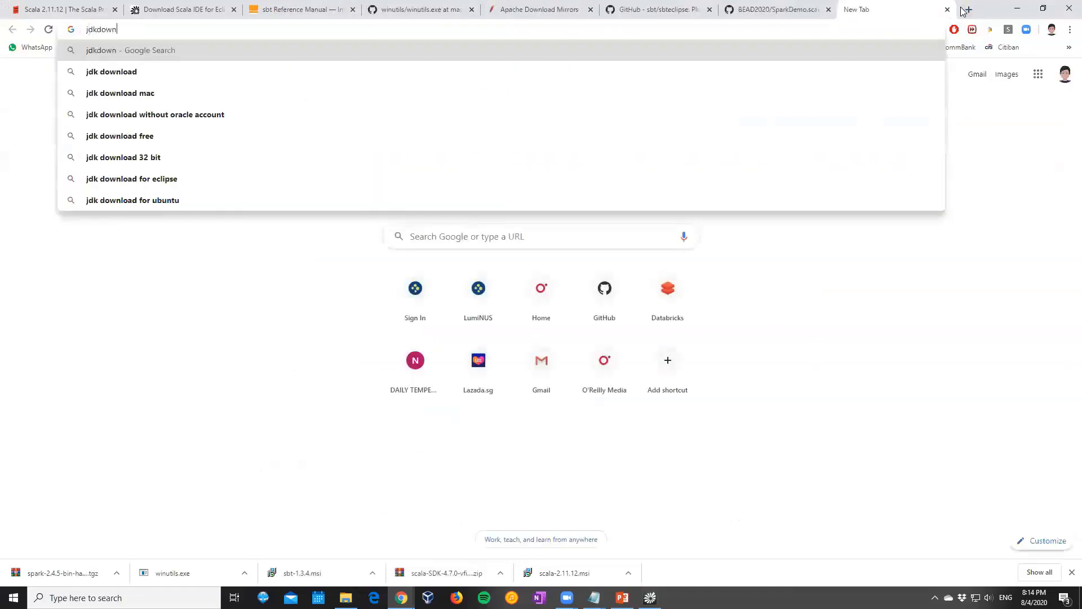
pyautogui.press('Down')
pyautogui.press('Return')
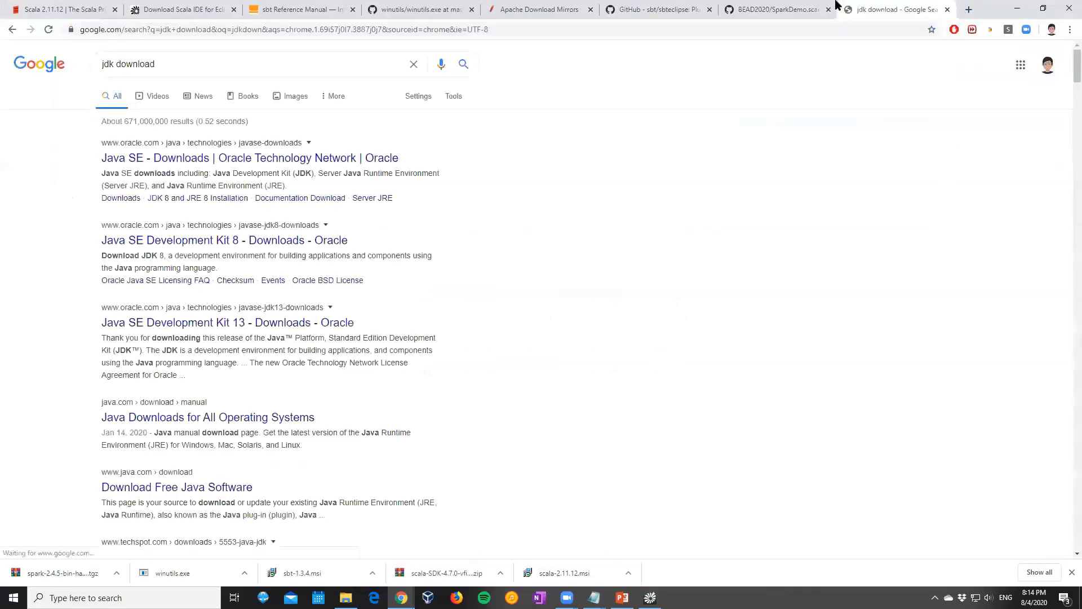
# Open Oracle's Java SE Downloads page from the search results and go to the JDK download for Java SE 14
pyautogui.click(247, 159)
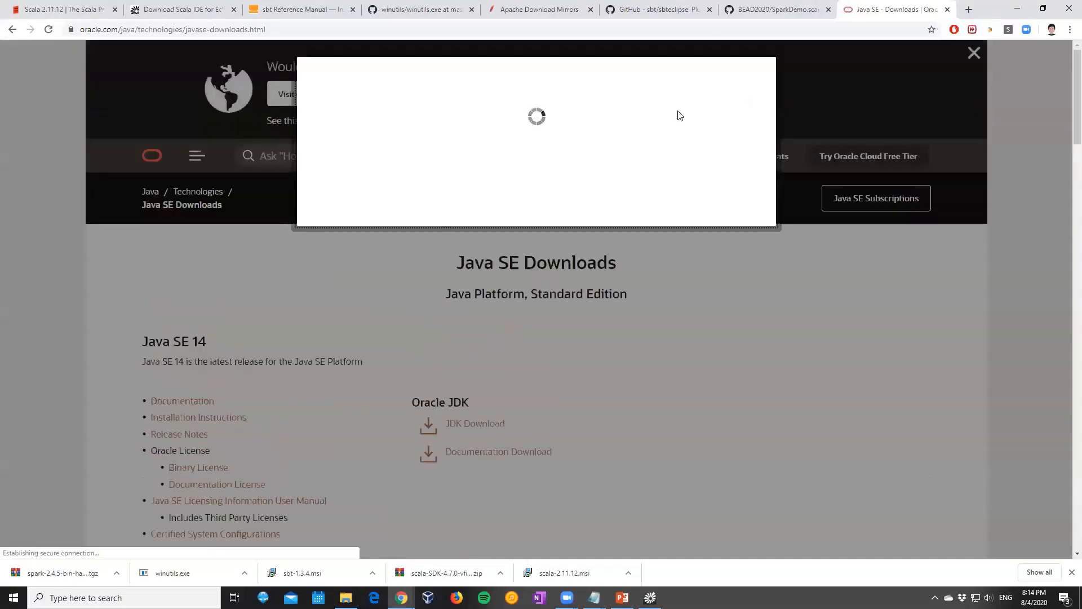
pyautogui.click(364, 206)
pyautogui.click(470, 424)
# Examine the Java SE Development Kit 14 page for its license notice and the available installer packages
pyautogui.scroll(-7, 364, 275)
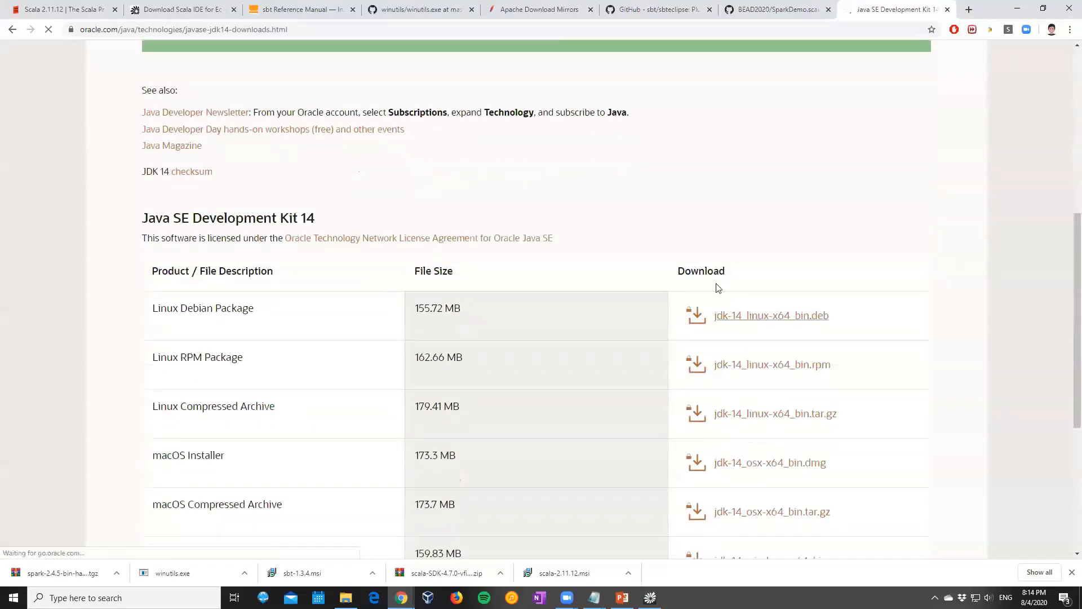
pyautogui.scroll(7, 780, 159)
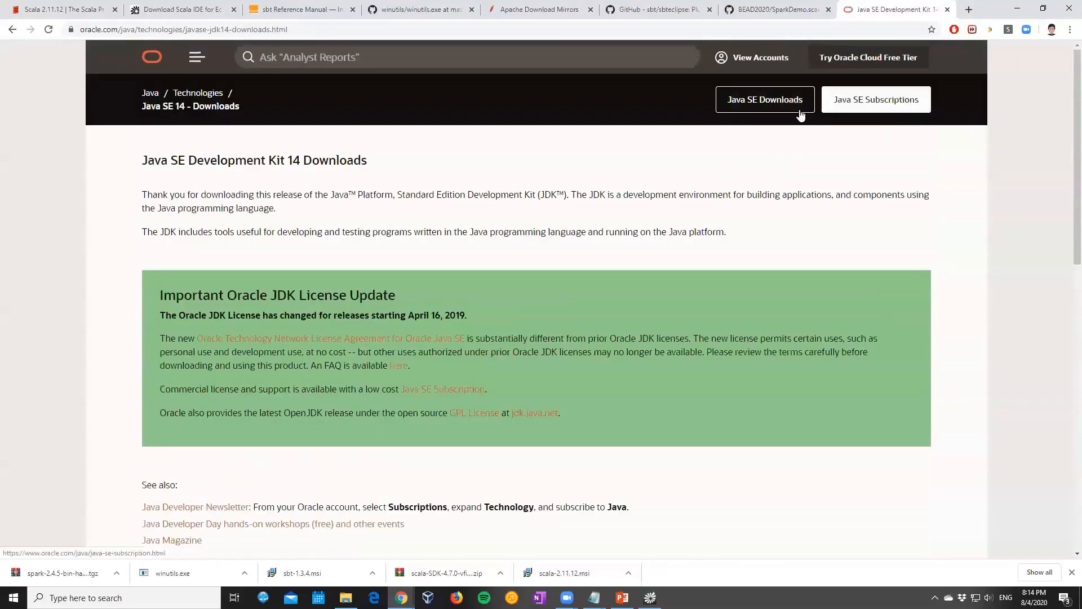
pyautogui.scroll(-6, 624, 193)
pyautogui.scroll(-5, 624, 197)
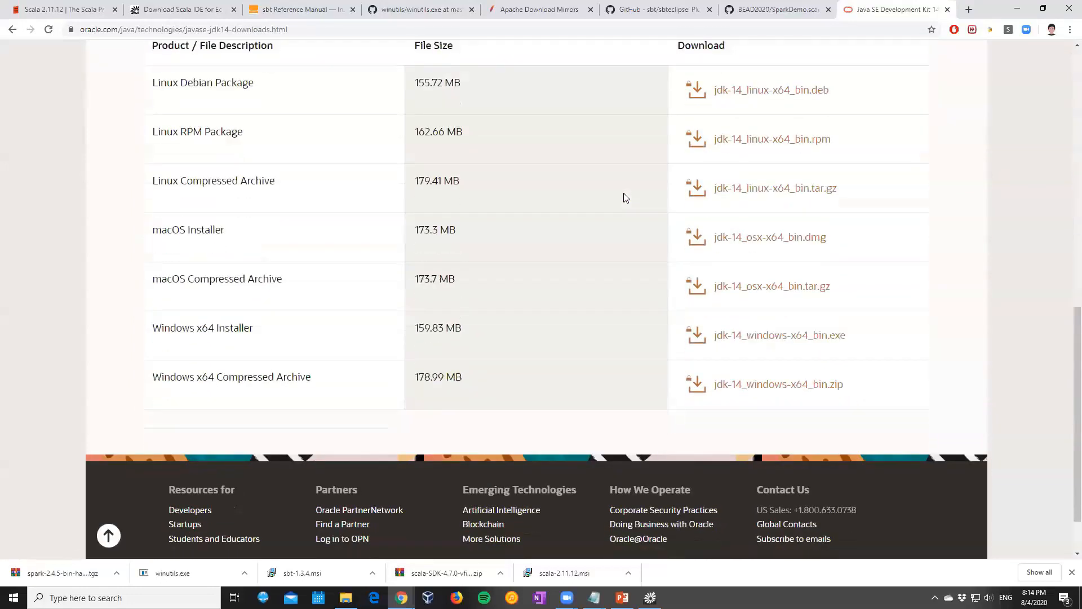
pyautogui.scroll(3, 624, 198)
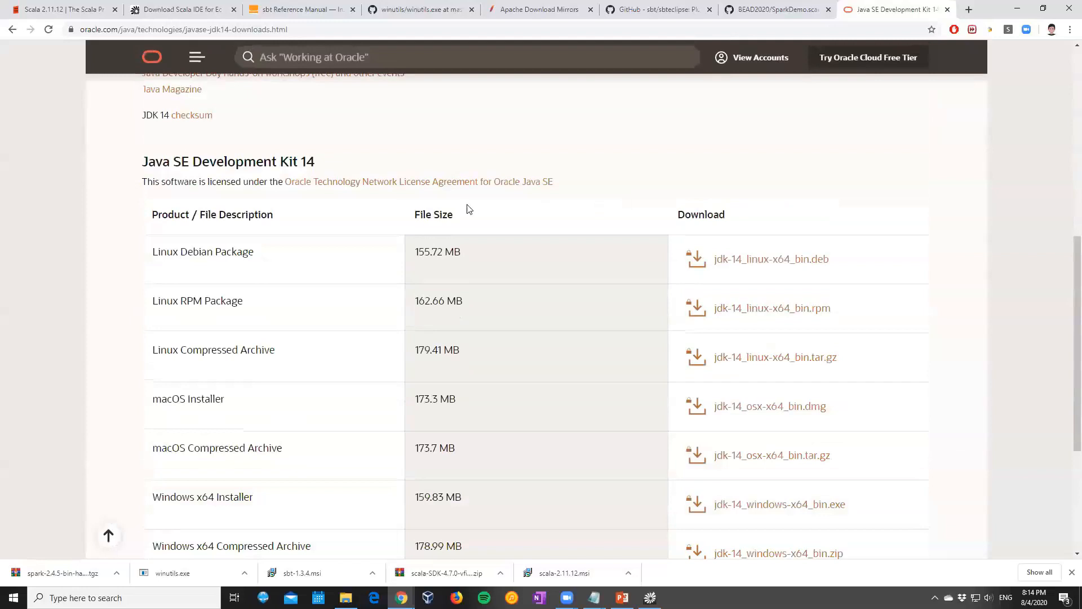
pyautogui.scroll(3, 467, 209)
pyautogui.scroll(5, 467, 208)
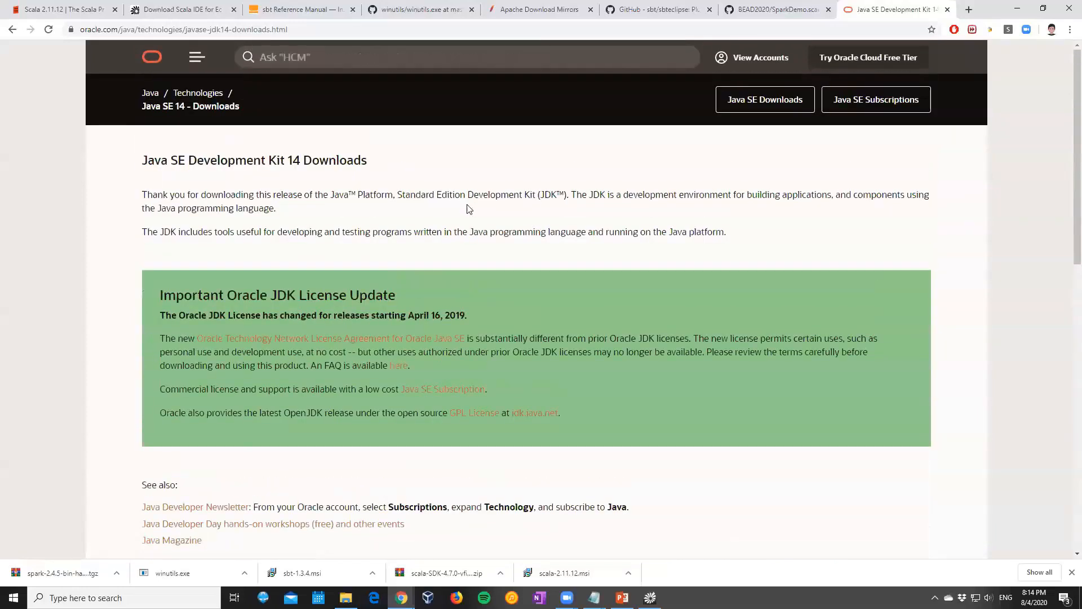
pyautogui.scroll(-6, 467, 208)
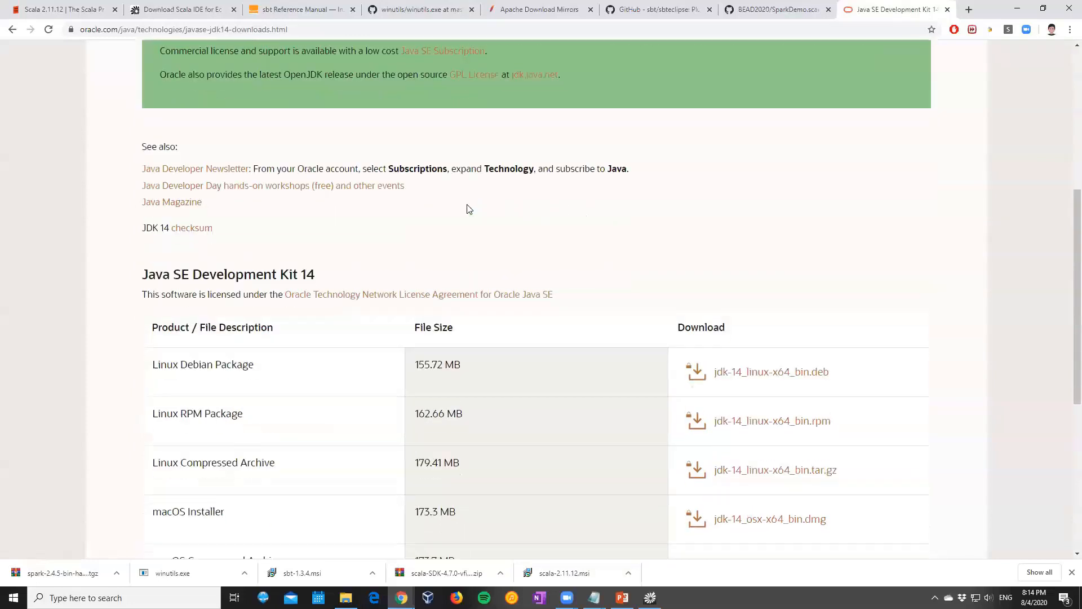
pyautogui.scroll(-5, 467, 209)
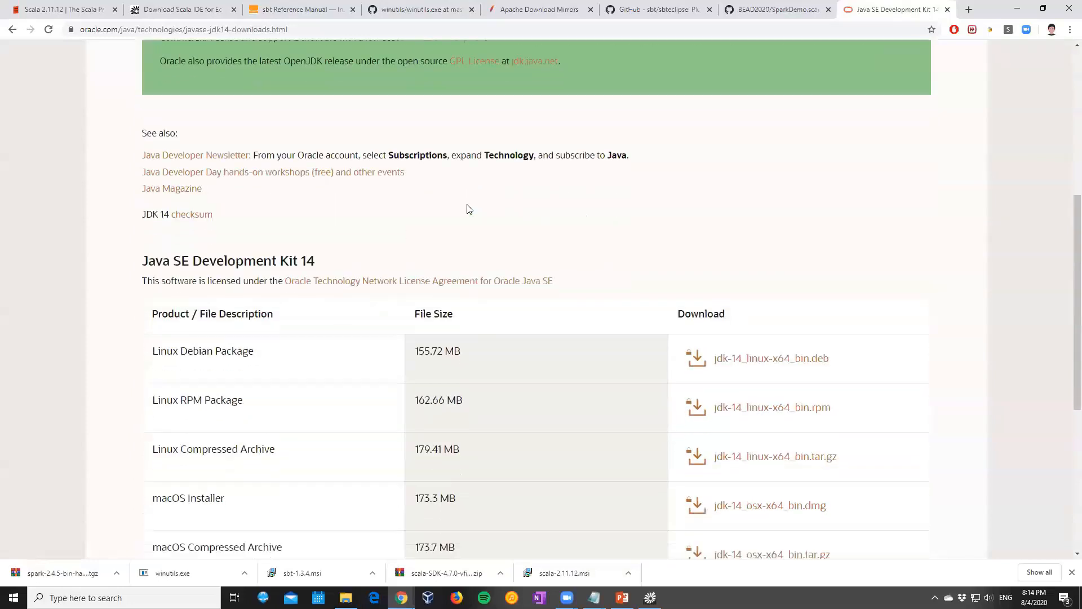
pyautogui.scroll(6, 467, 208)
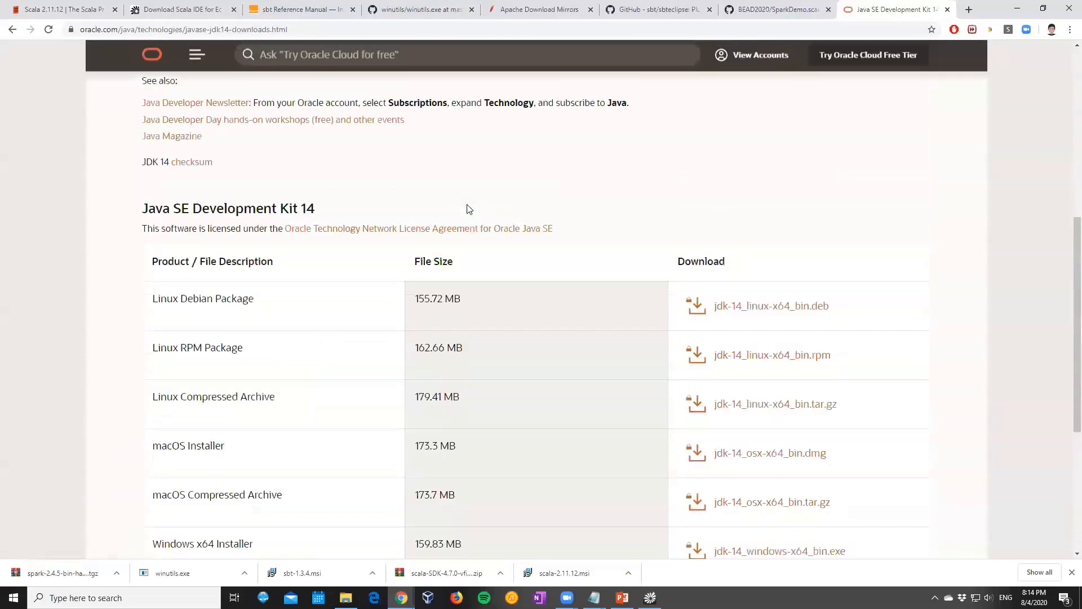
pyautogui.scroll(2, 467, 209)
pyautogui.scroll(-3, 467, 209)
pyautogui.scroll(5, 467, 209)
pyautogui.scroll(1, 467, 208)
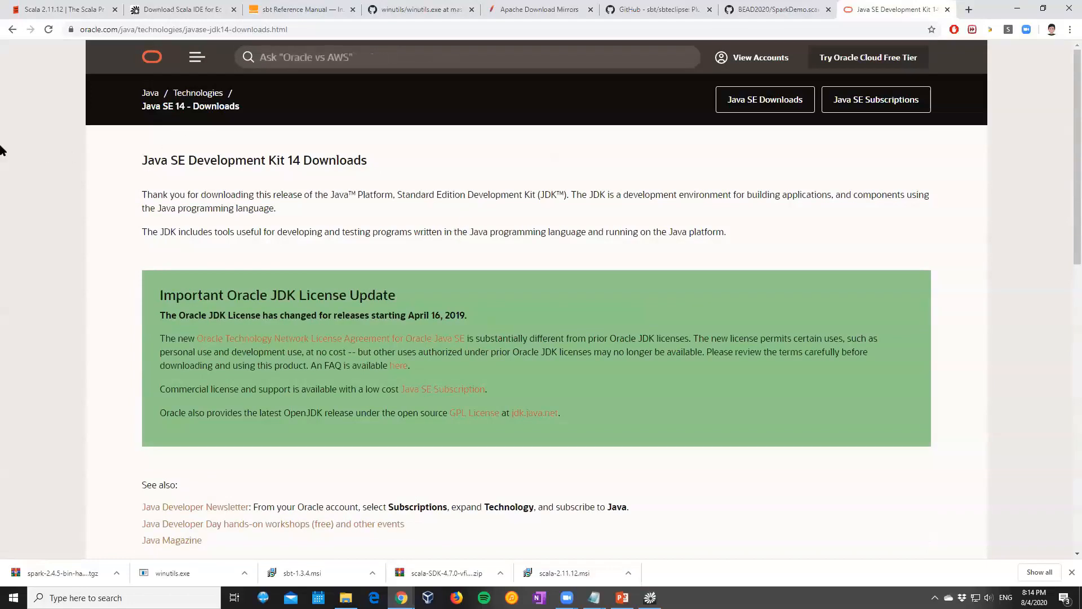
# Return to the Java SE Downloads page, open the JDK download for Java SE 8u241 and locate the Windows x64 installer
pyautogui.click(12, 32)
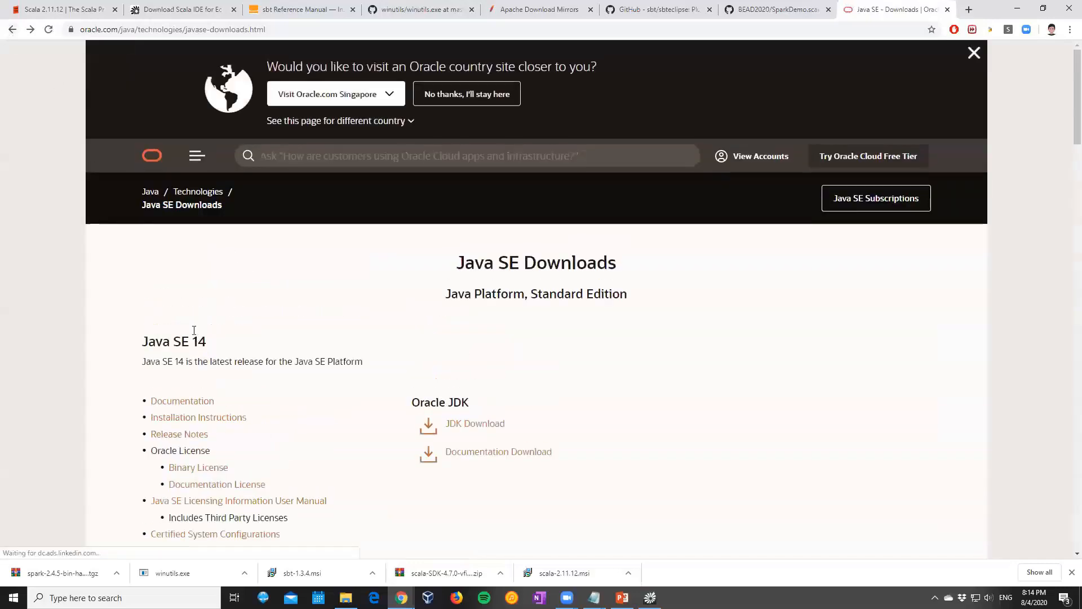
pyautogui.scroll(-3, 192, 327)
pyautogui.scroll(-19, 156, 257)
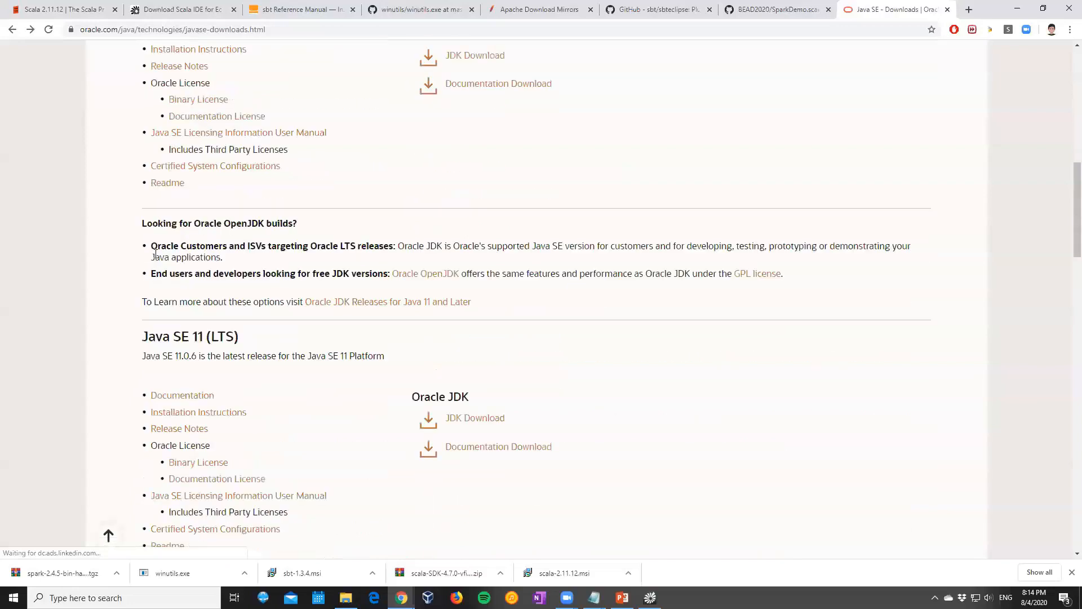
pyautogui.scroll(3, 156, 258)
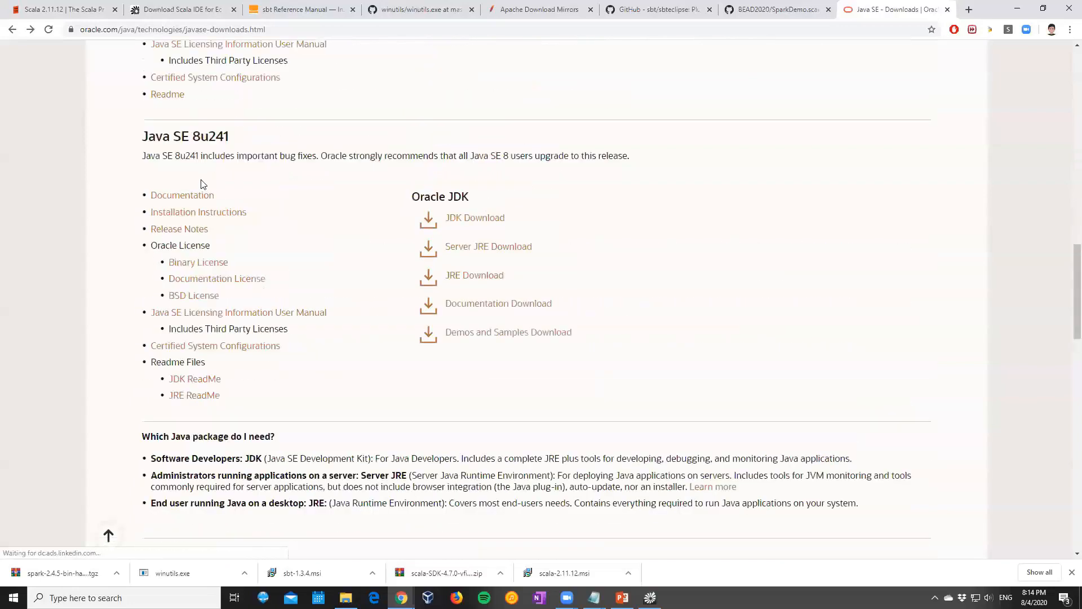
pyautogui.click(459, 224)
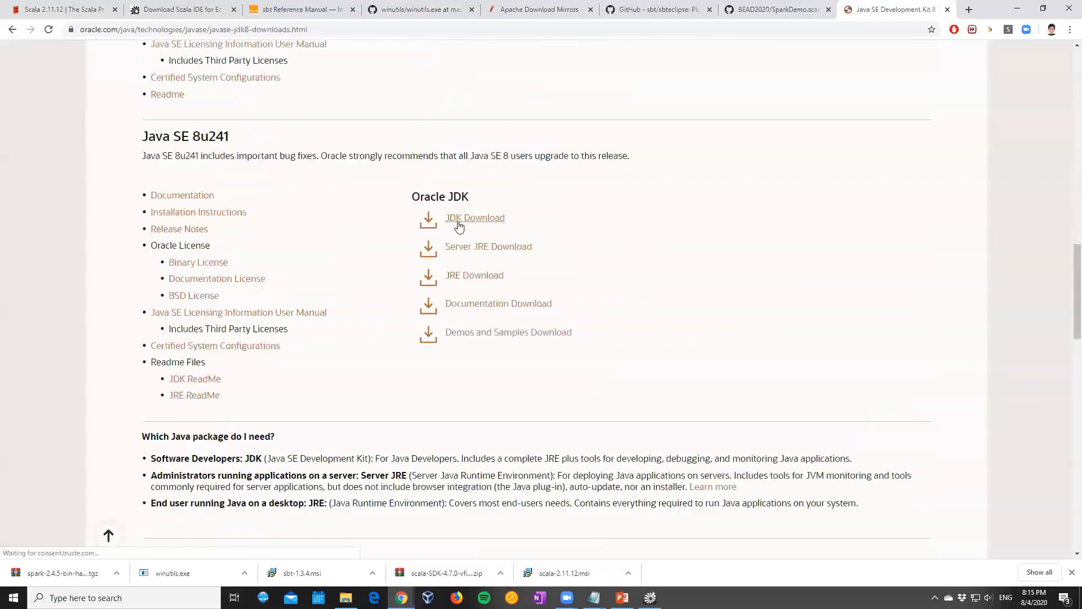
pyautogui.scroll(-3, 607, 243)
pyautogui.scroll(-4, 608, 243)
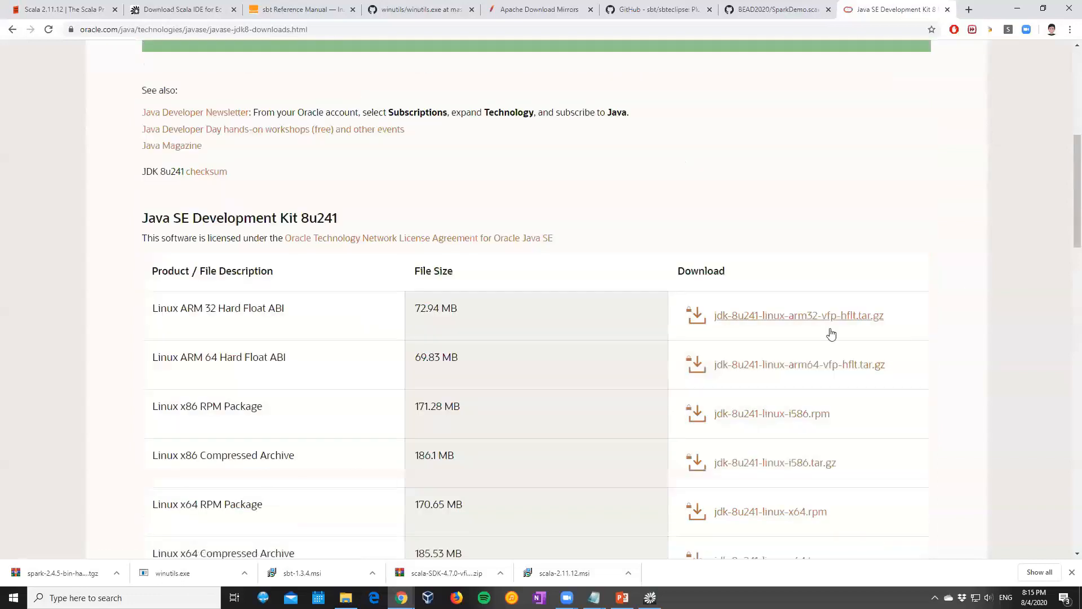
pyautogui.scroll(-2, 594, 379)
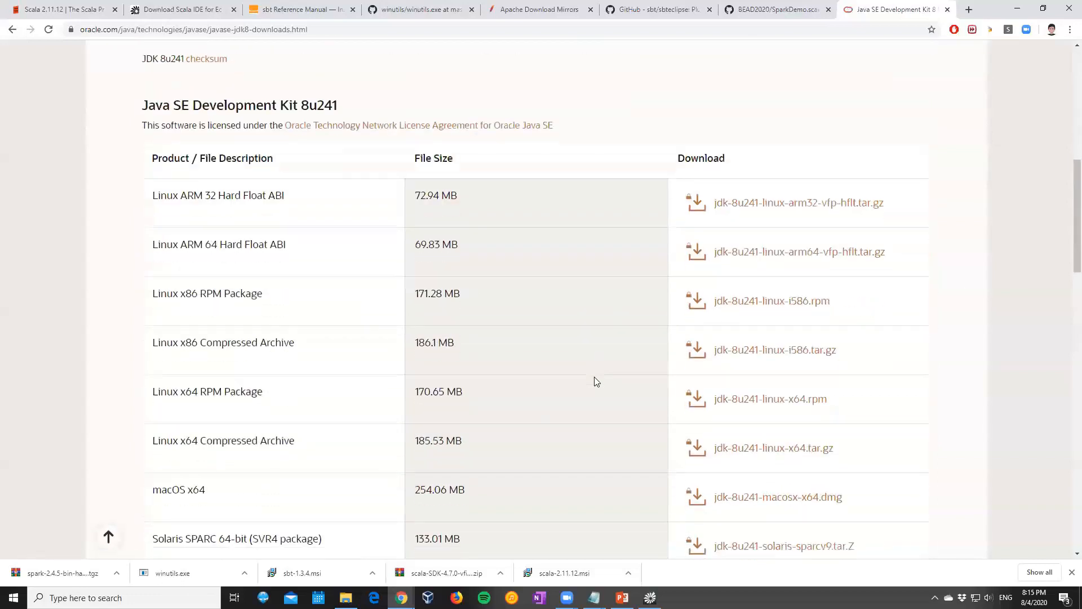
pyautogui.scroll(-1, 597, 381)
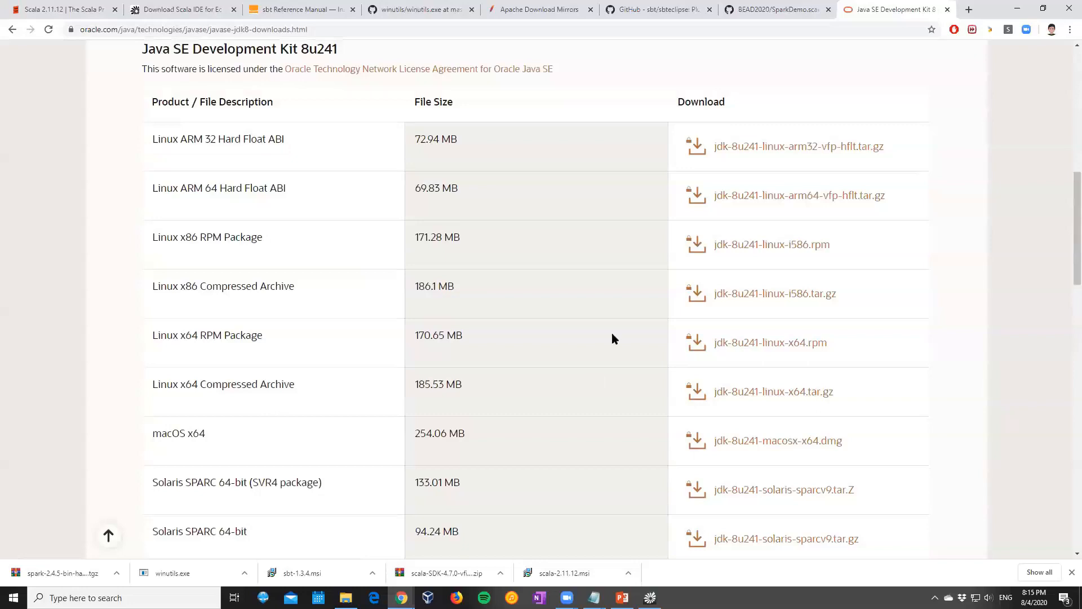
pyautogui.scroll(-5, 612, 339)
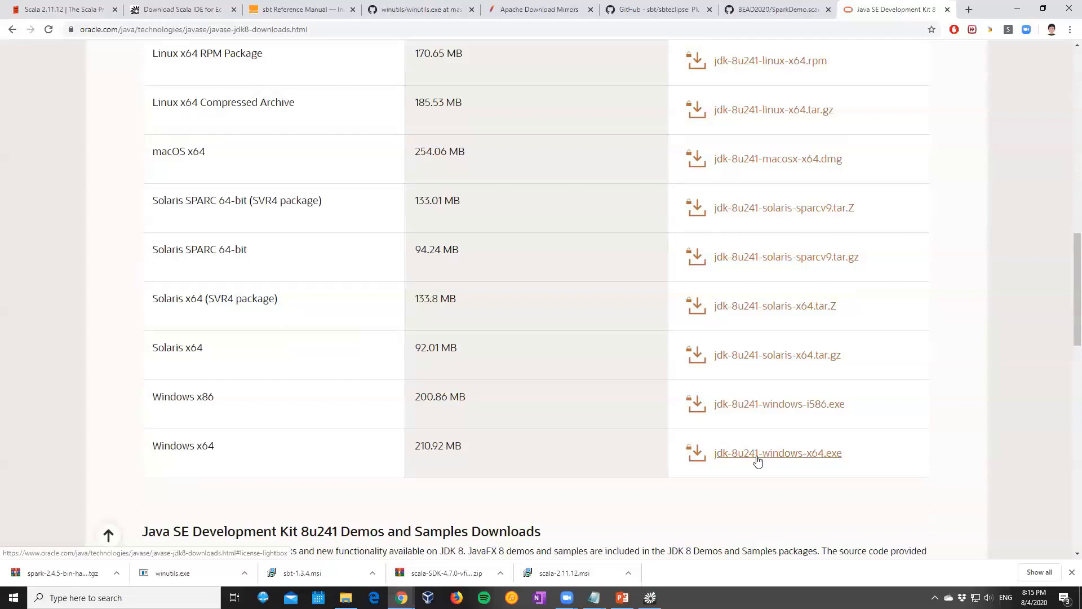
# Review the JDK installation and JAVA_HOME entry in the Demo Steps notes in Notepad, then return to the Oracle download page
pyautogui.moveTo(595, 598)
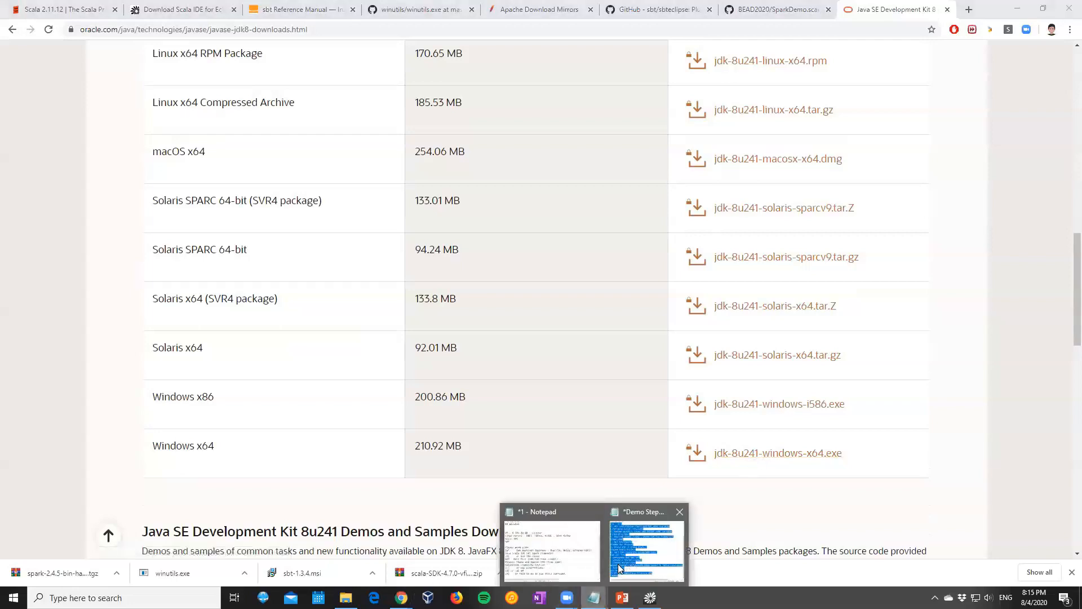
pyautogui.click(540, 530)
pyautogui.click(496, 212)
pyautogui.scroll(2, 500, 134)
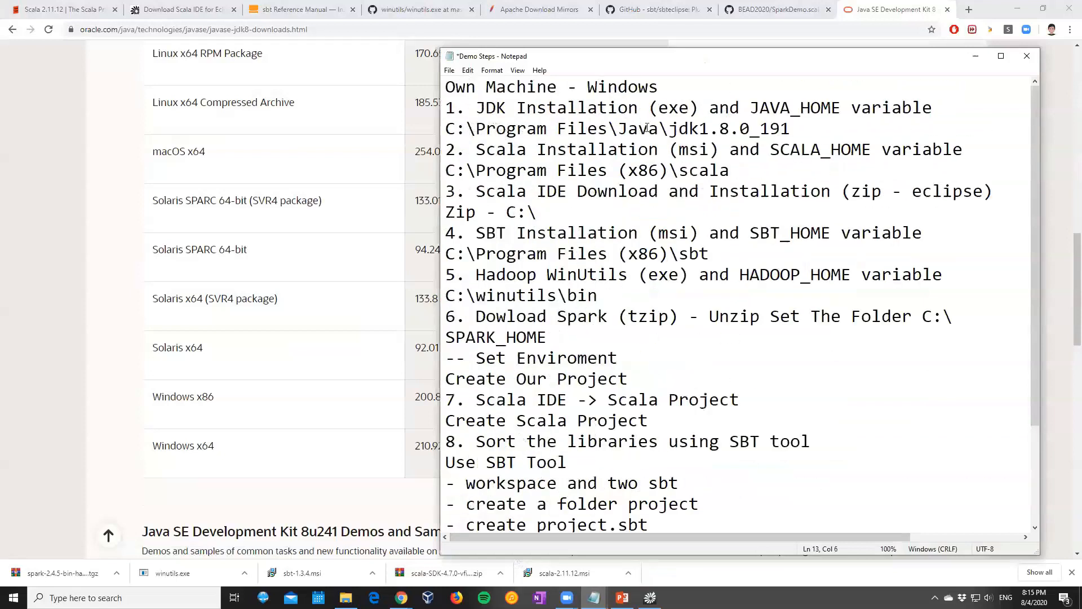
pyautogui.click(223, 495)
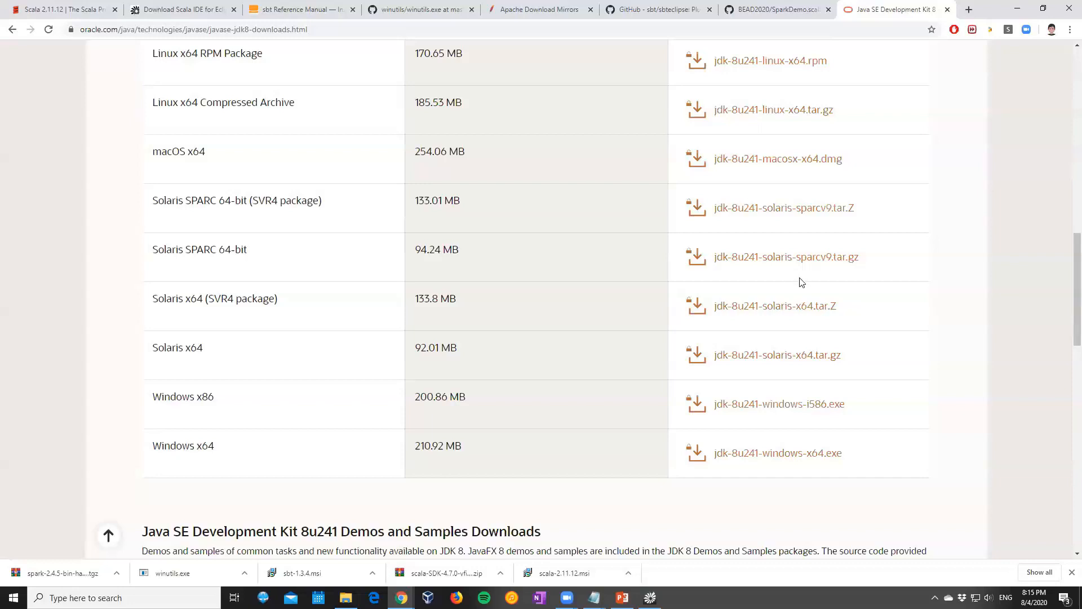
# Search Google in a new browser tab for "spark r maven"
pyautogui.click(969, 9)
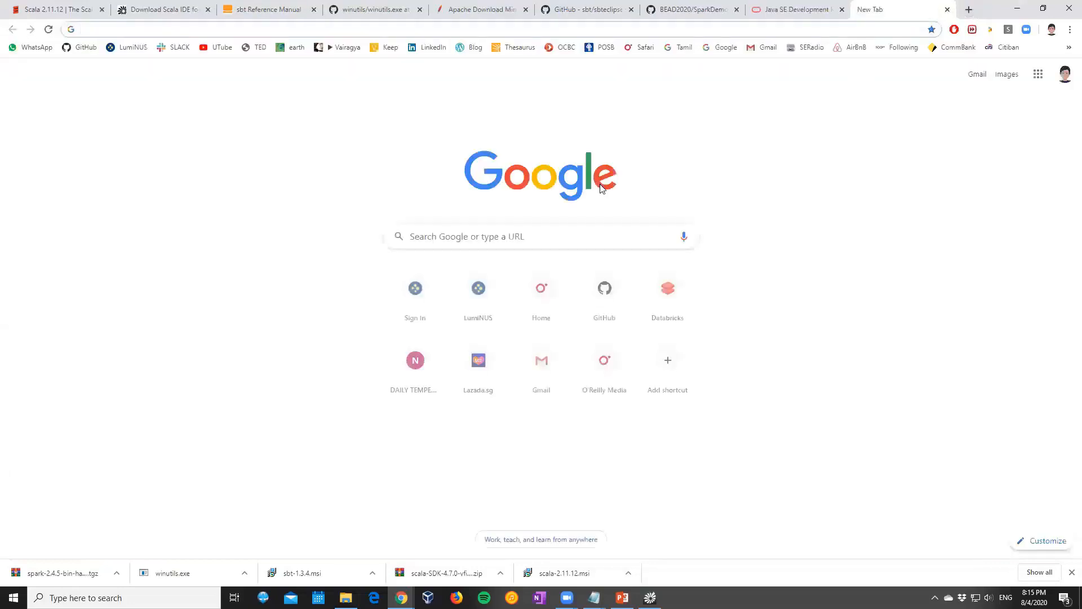
pyautogui.write('spark-')
pyautogui.write('s')
pyautogui.press('BackSpace')
pyautogui.press('BackSpace')
pyautogui.write('r')
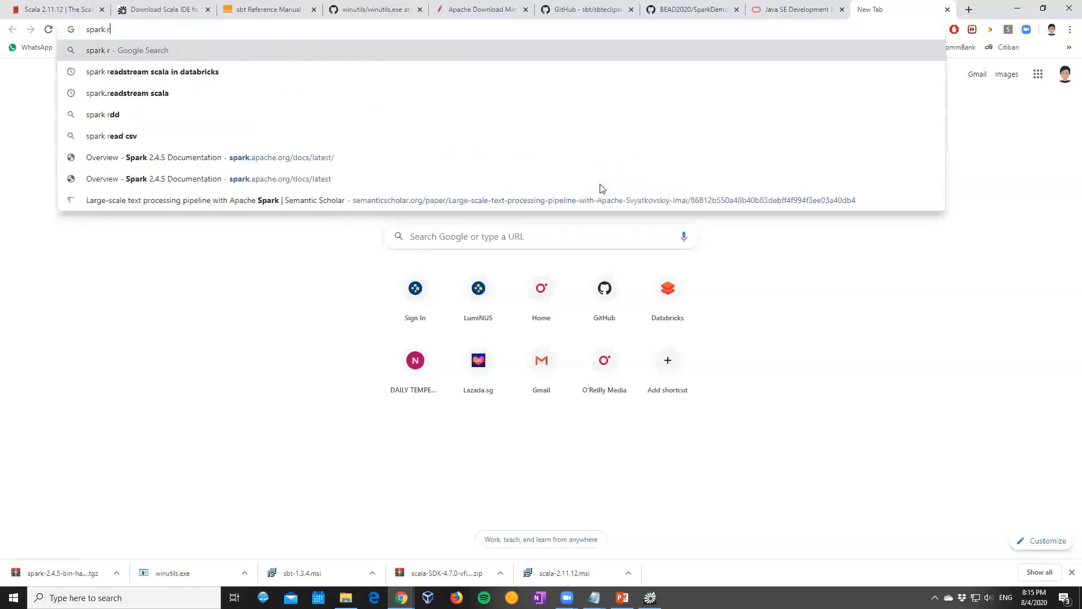
pyautogui.write(' maven')
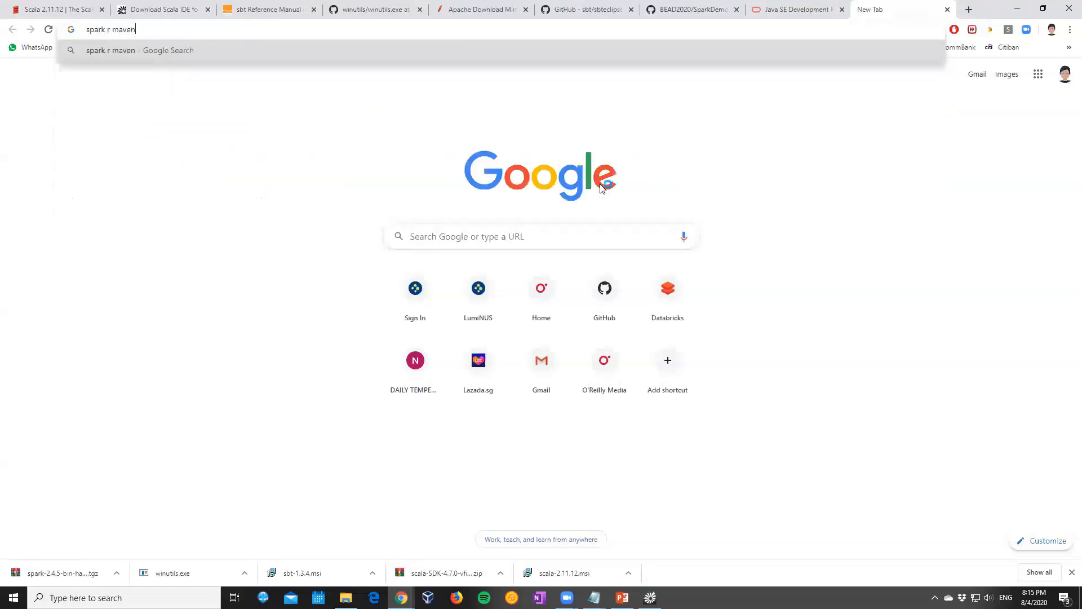
pyautogui.press('Return')
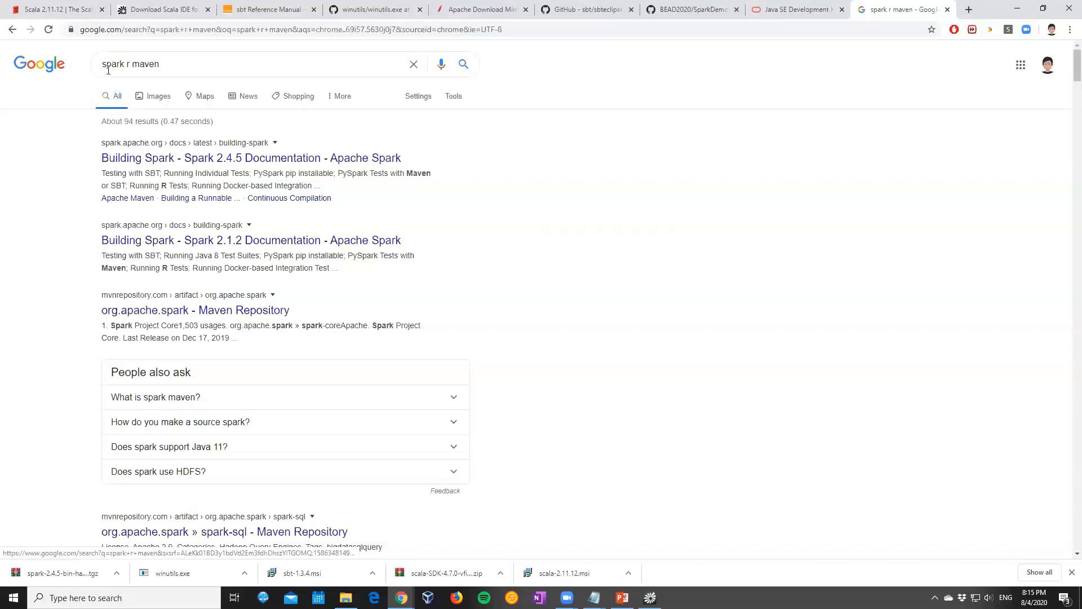
# Look through the search results and refine the Google query to "spark in r maven"
pyautogui.scroll(-1, 136, 231)
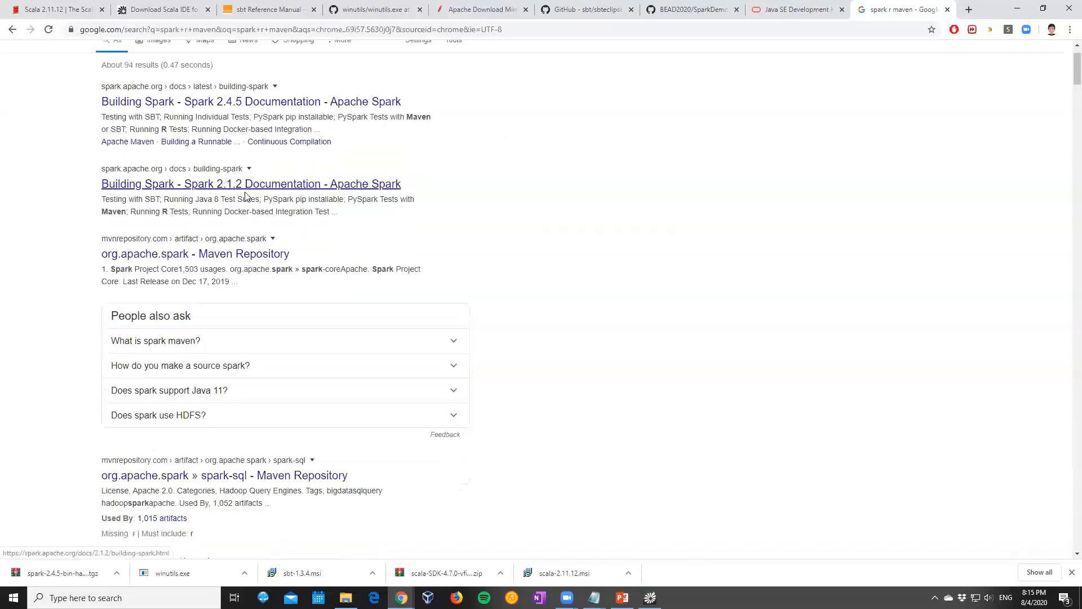
pyautogui.scroll(-2, 244, 194)
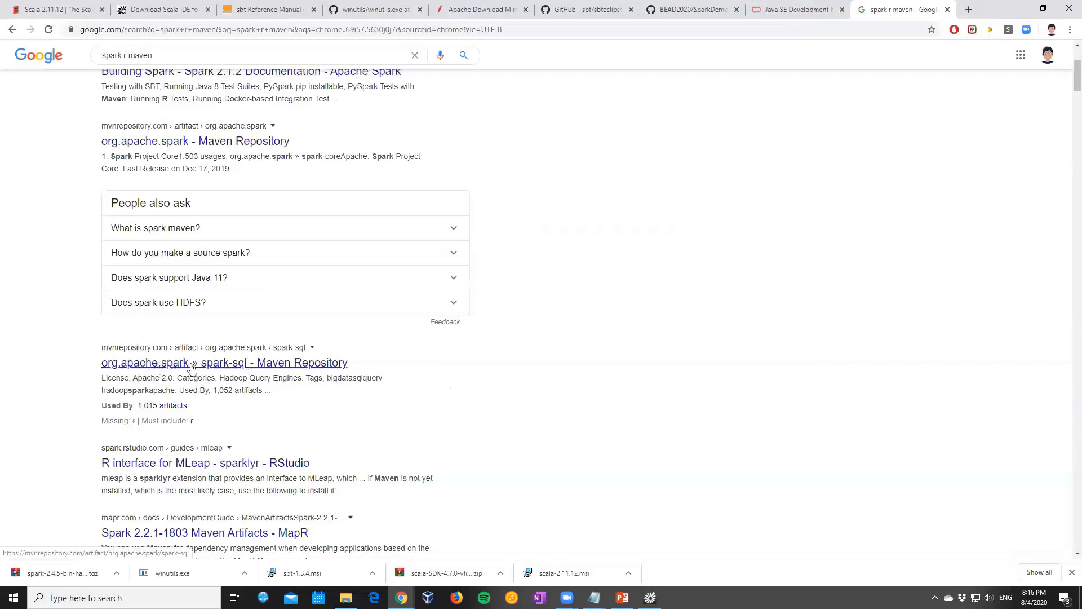
pyautogui.scroll(2, 192, 279)
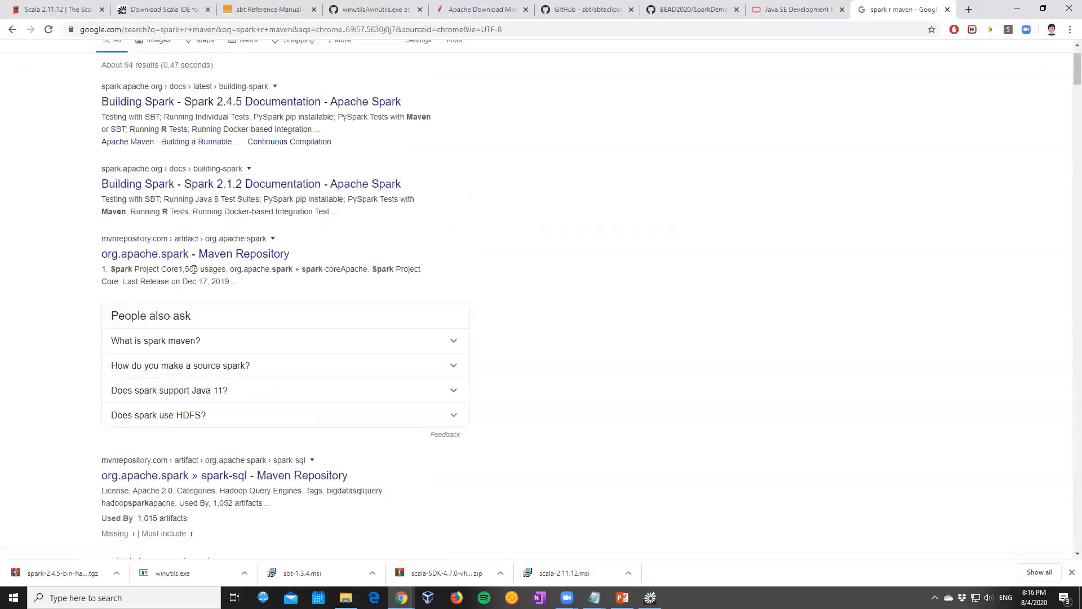
pyautogui.scroll(-2, 186, 270)
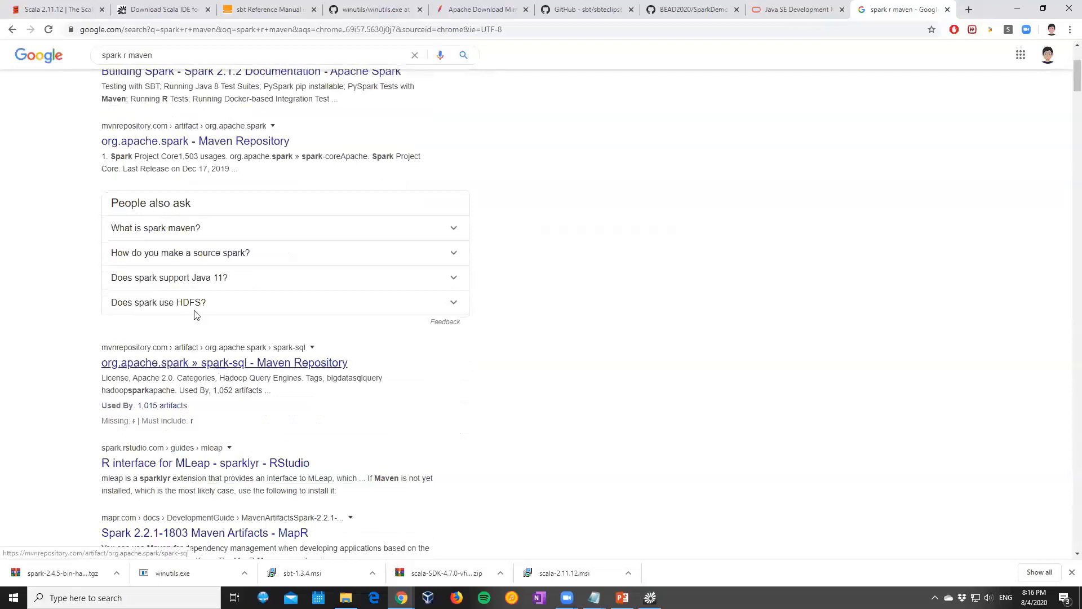
pyautogui.scroll(3, 166, 270)
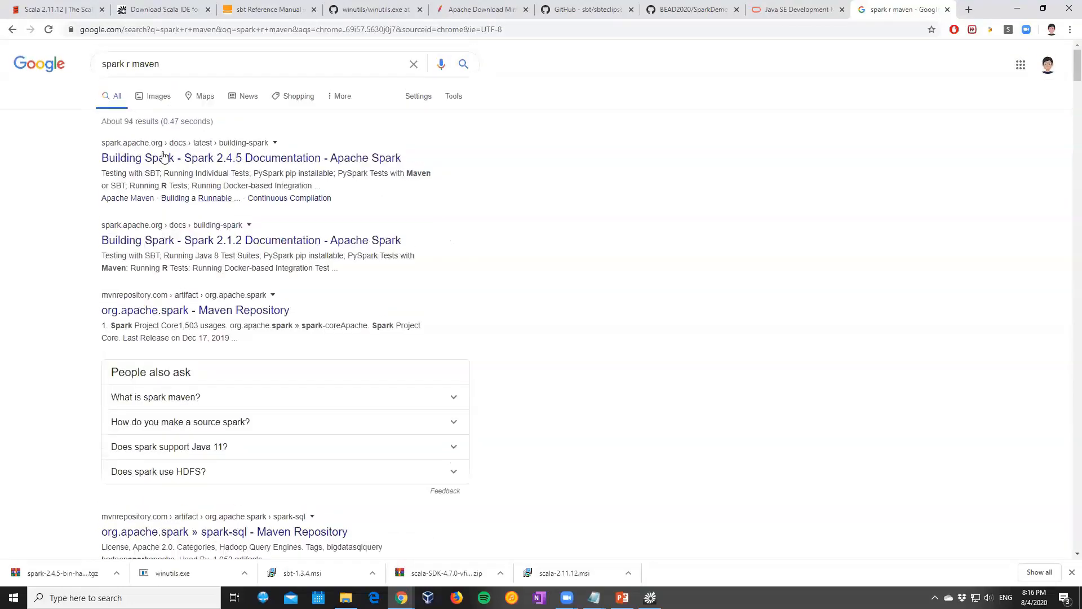
pyautogui.click(128, 64)
pyautogui.write('jn')
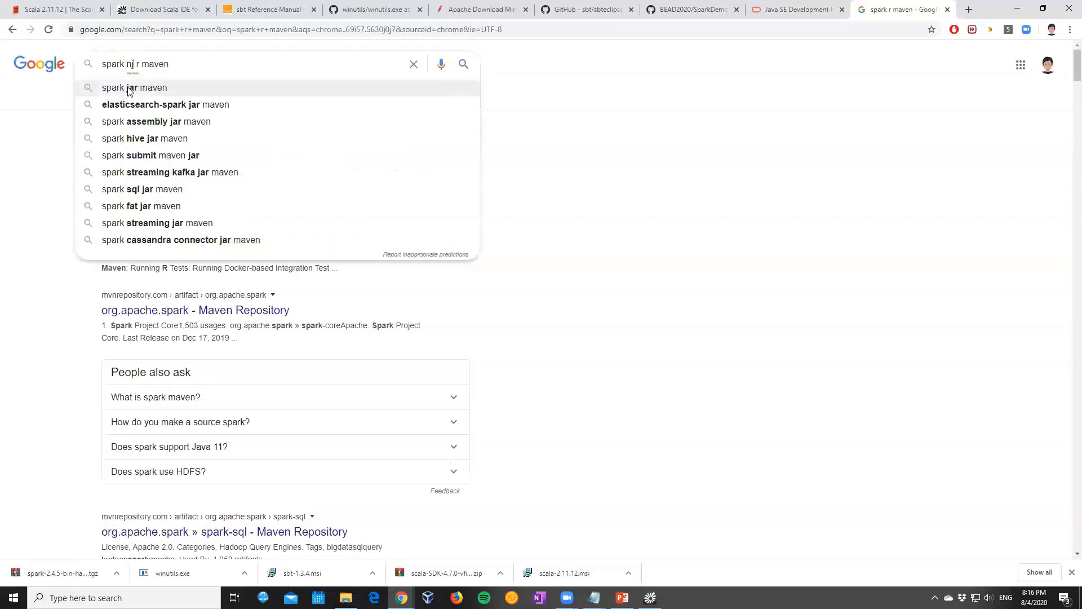
pyautogui.press('BackSpace')
pyautogui.press('BackSpace')
pyautogui.write('in')
pyautogui.press('Return')
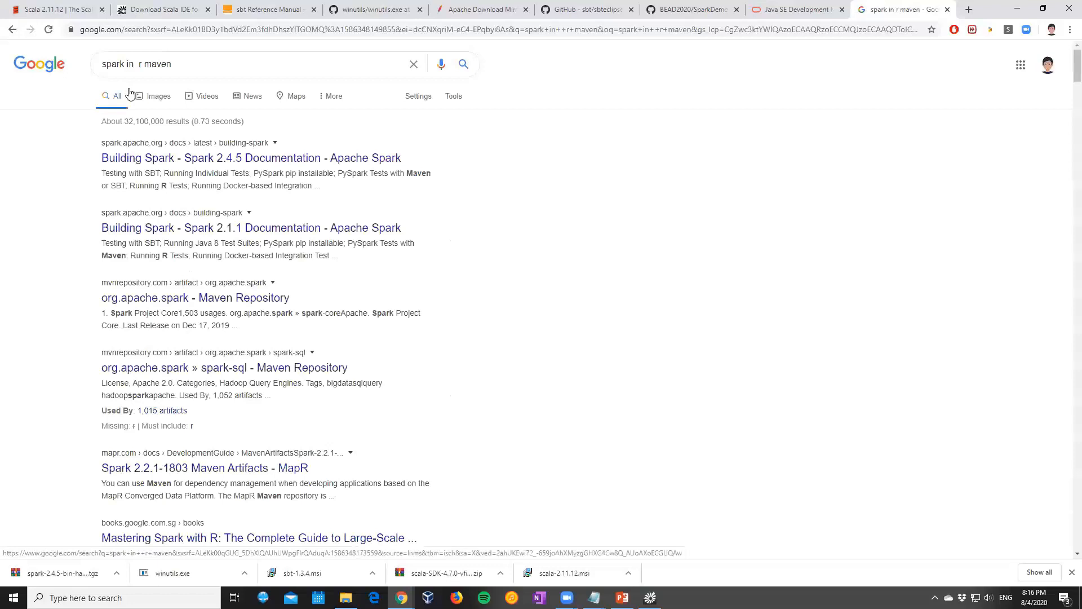
# Review the new results and change the Google query to "sparklyr maven"
pyautogui.scroll(-1, 197, 181)
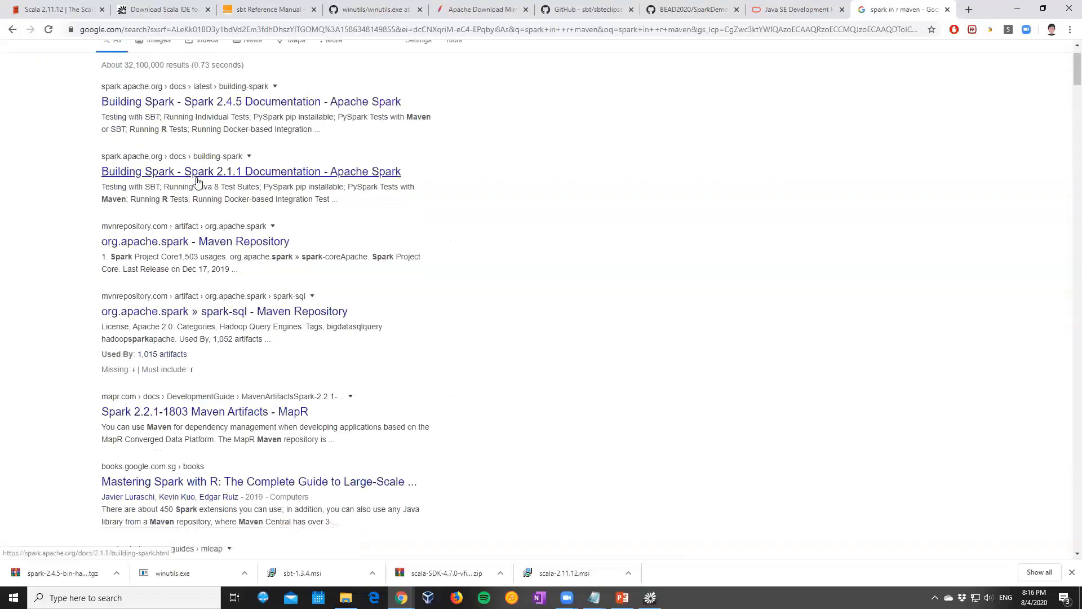
pyautogui.scroll(-1, 198, 181)
pyautogui.scroll(-1, 197, 182)
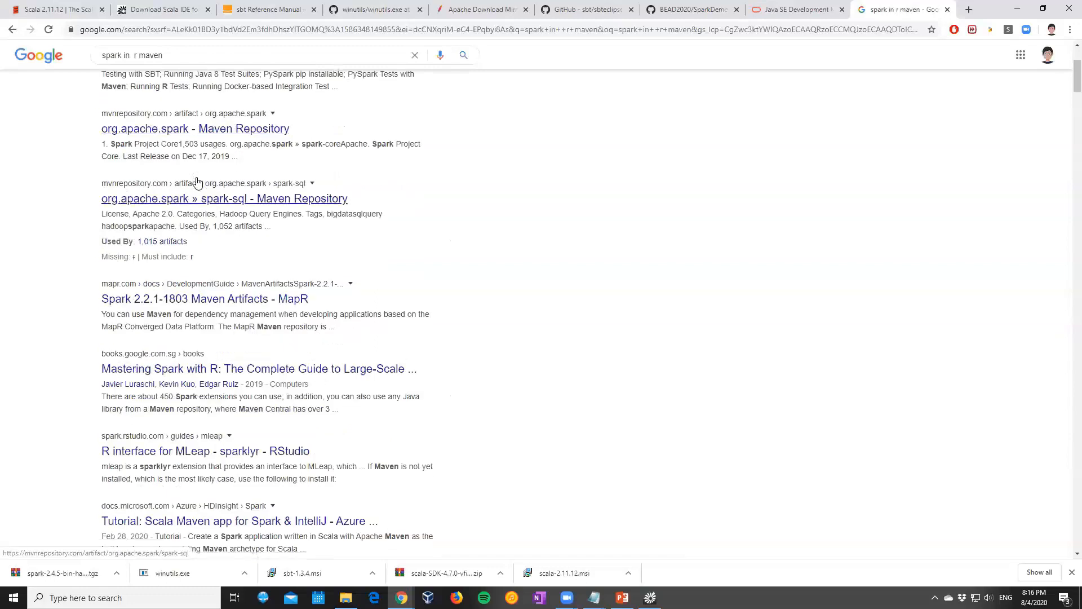
pyautogui.scroll(3, 186, 248)
pyautogui.click(125, 64)
pyautogui.press('Escape')
pyautogui.press('Delete')
pyautogui.press('Delete')
pyautogui.write('lyr')
pyautogui.press('Delete')
pyautogui.press('Delete')
pyautogui.press('Delete')
pyautogui.press('Delete')
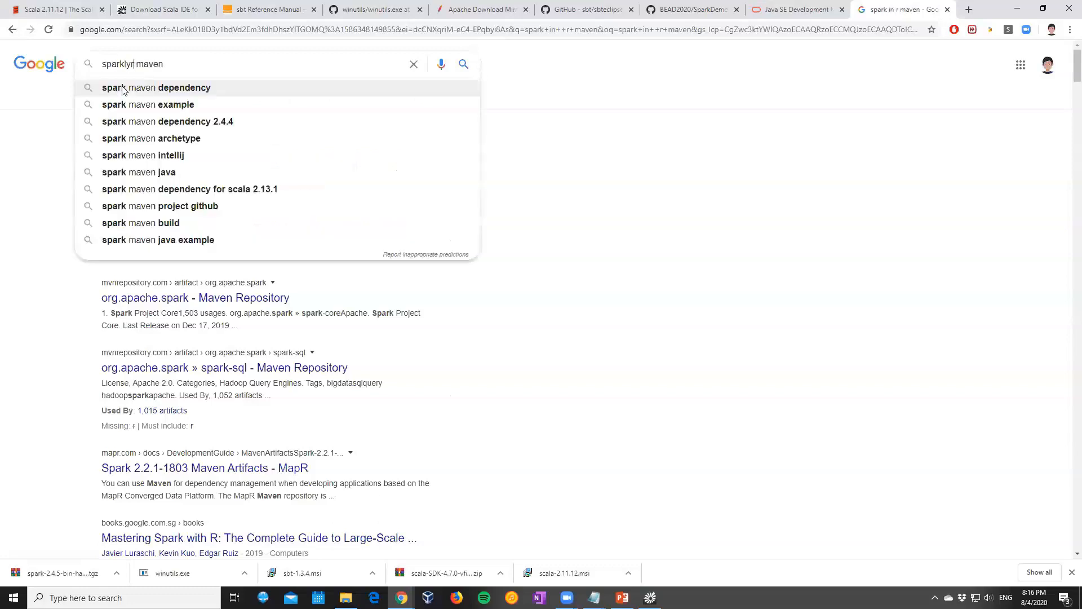
pyautogui.press('Return')
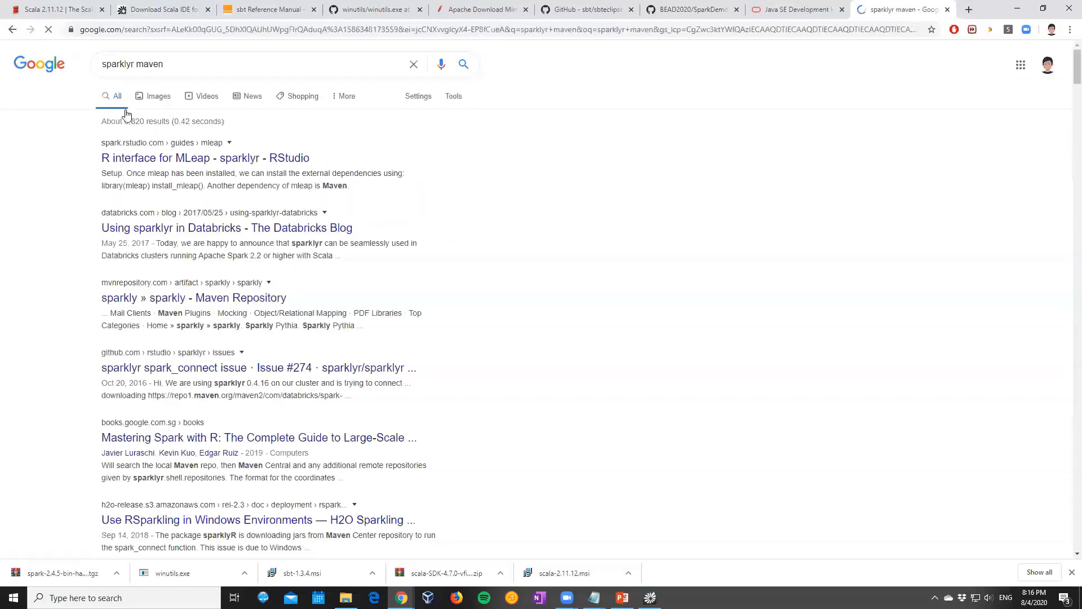
# Open the sparkly artifact page on Maven Repository from the results and start a search for artifacts there
pyautogui.click(136, 296)
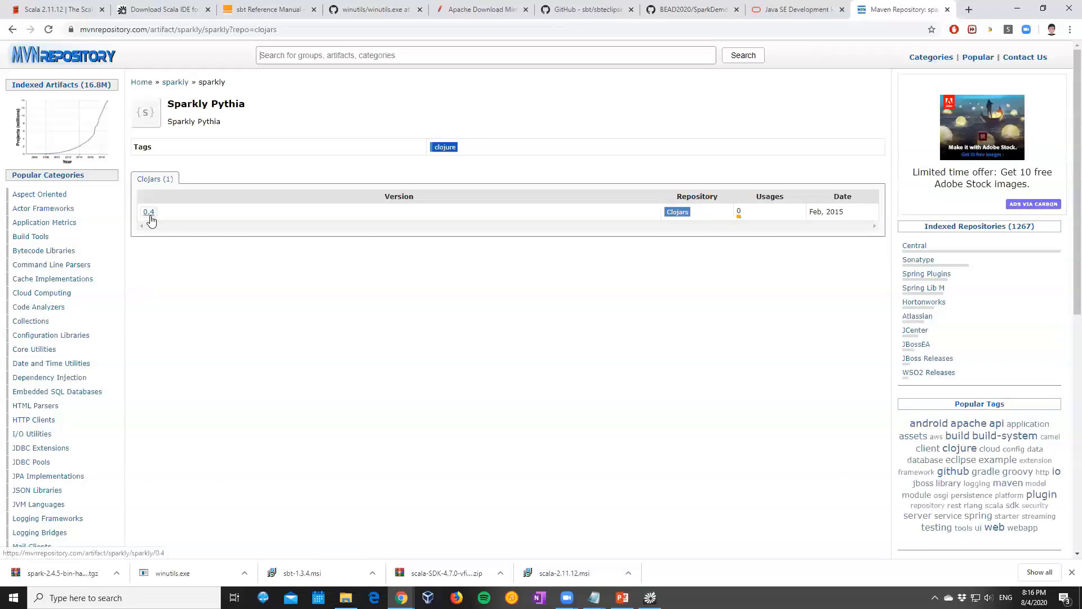
pyautogui.click(301, 55)
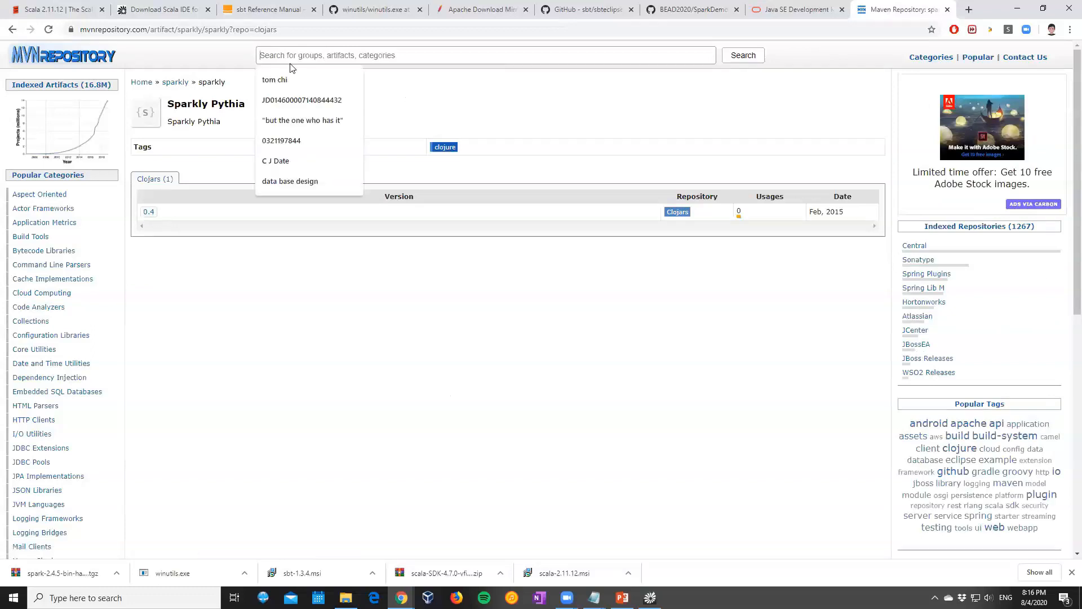